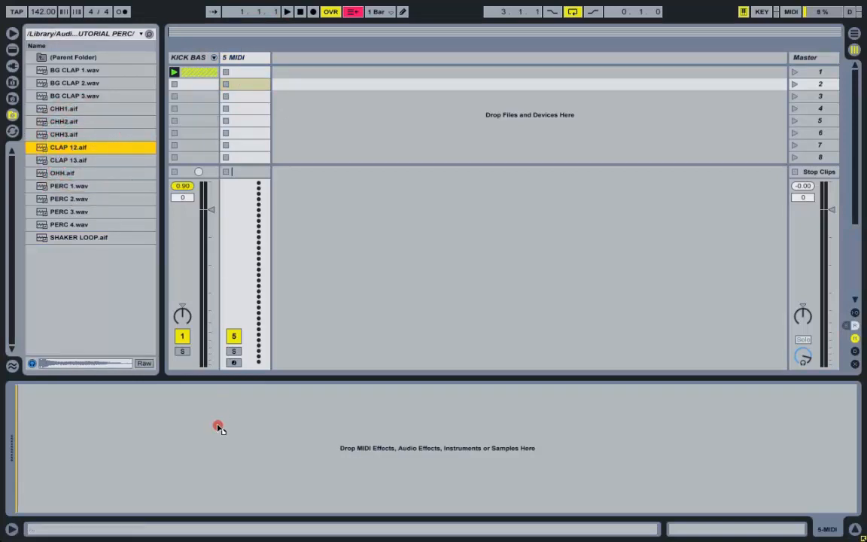
Load CLAP 12.aif onto the MIDI track and program a one-bar clip with 1/4-grid C3 notes on beats 2 and 4
left_click_drag(218, 426, 218, 427)
double_click(254, 72)
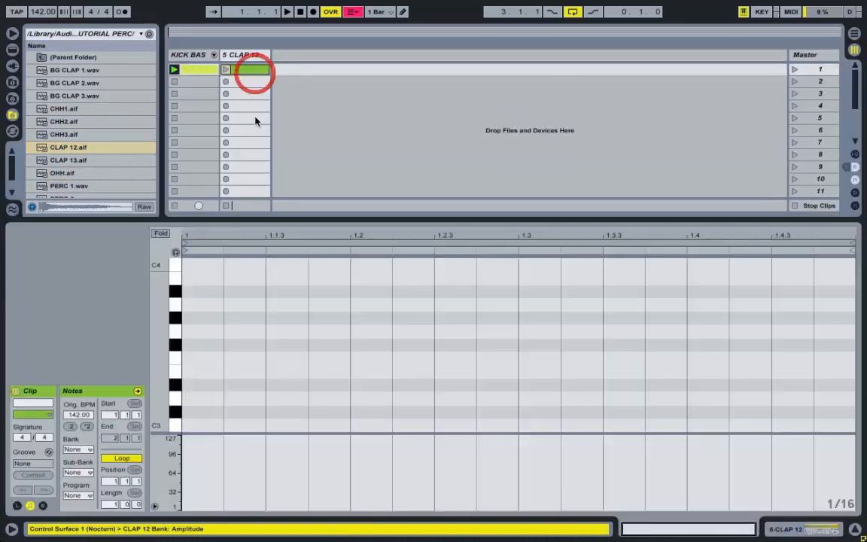
right_click(290, 339)
left_click(319, 277)
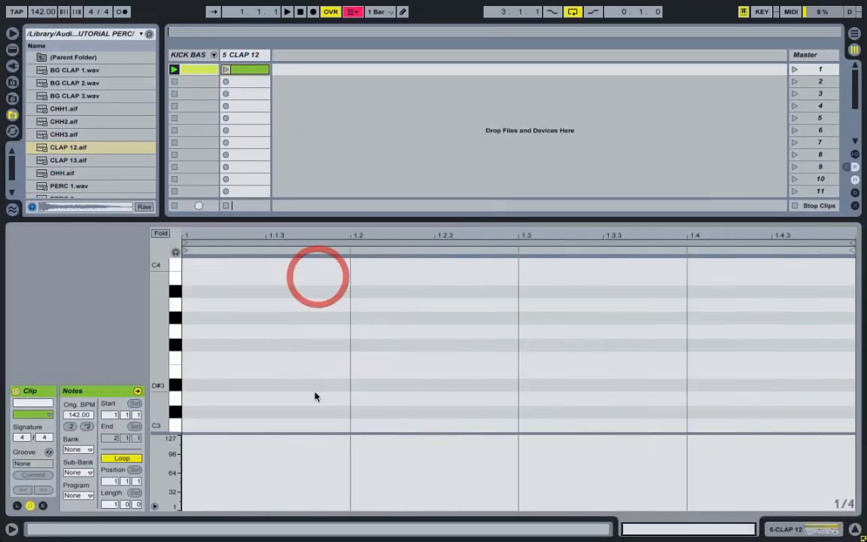
double_click(353, 425)
double_click(736, 424)
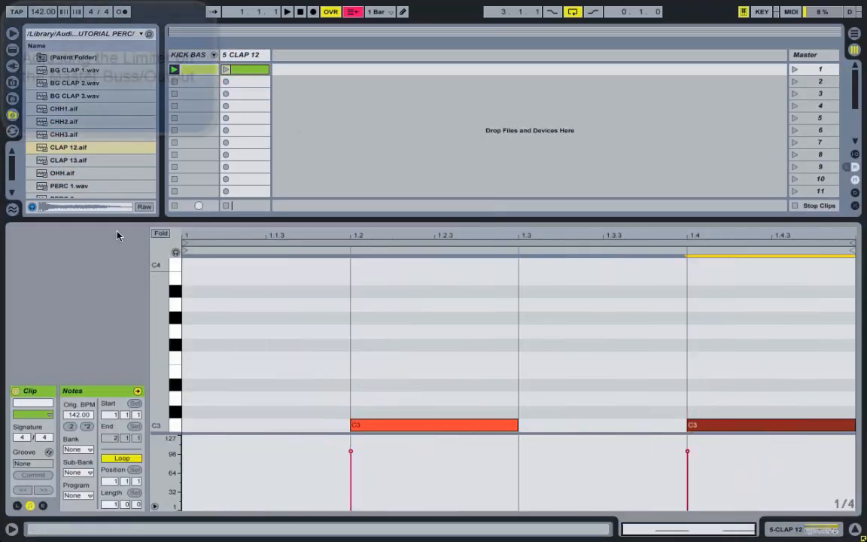
Play scene 1 and open the FabFilter Pro-L limiter on the master track
left_click(160, 235)
left_click_drag(193, 218, 242, 487)
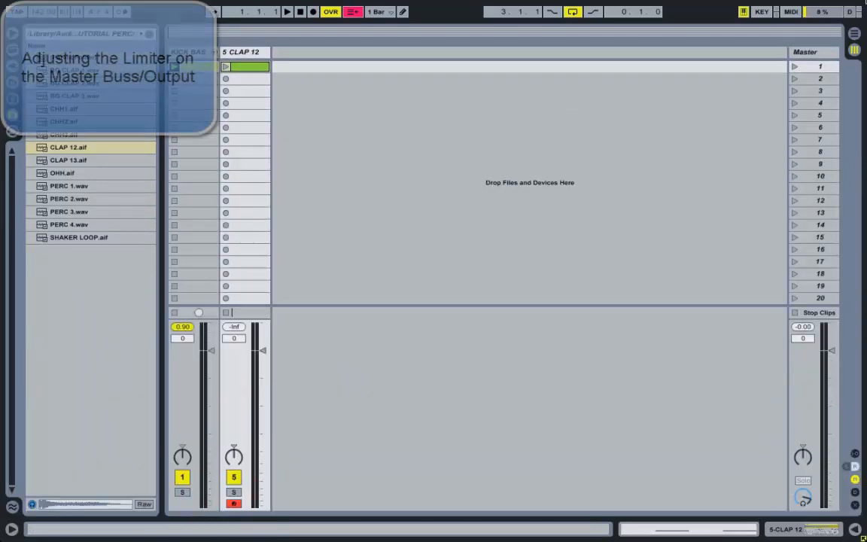
left_click(794, 66)
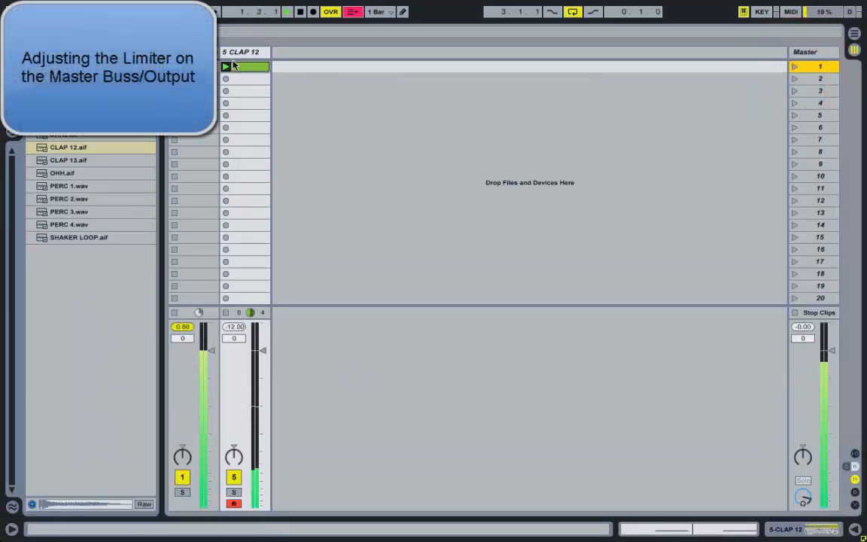
double_click(197, 51)
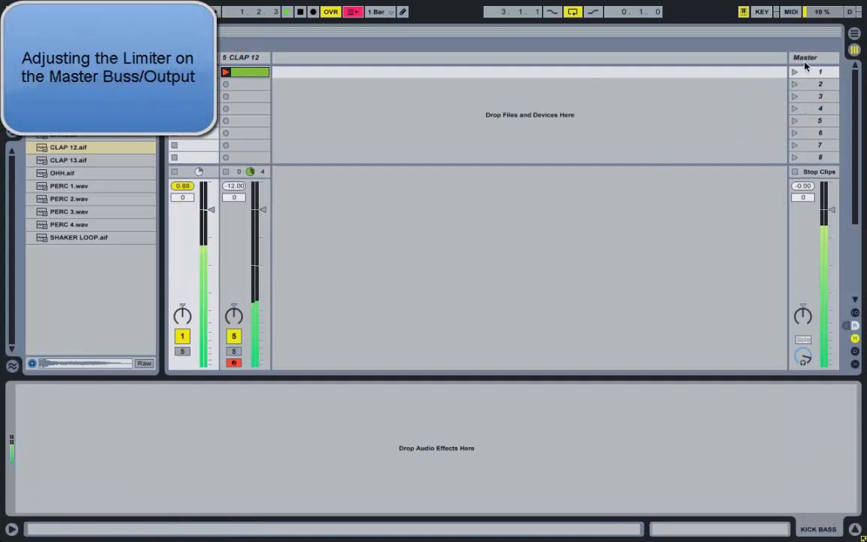
left_click(807, 58)
left_click(158, 392)
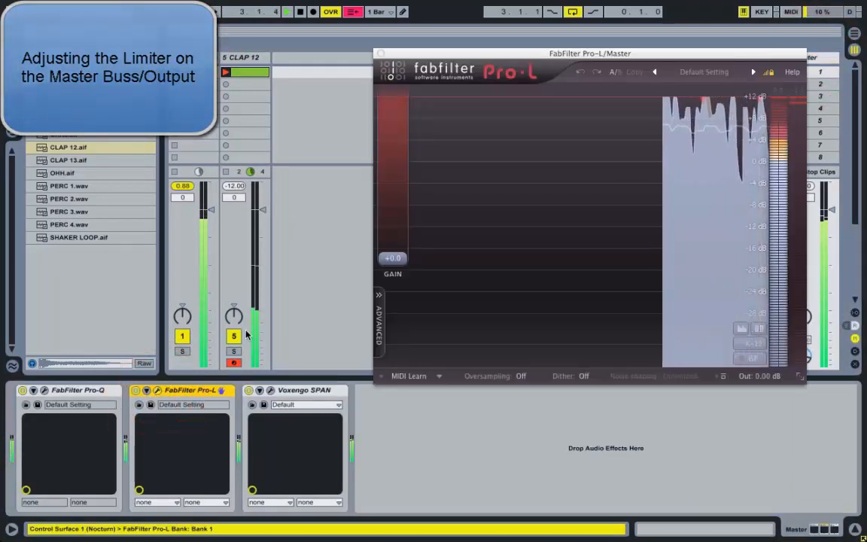
Solo the KICK BASS group, lower its volume to -12 dB, and end the solo
left_click(182, 350)
left_click(214, 213)
left_click_drag(214, 212, 214, 216)
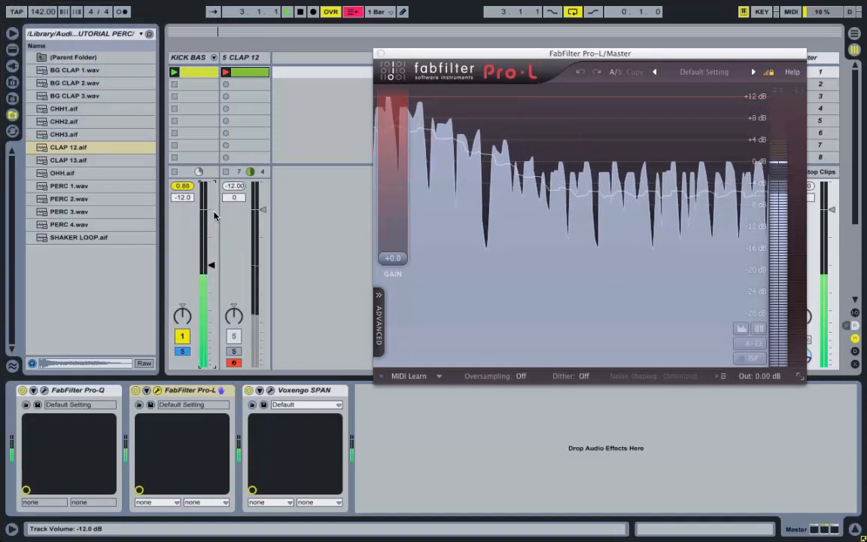
left_click(182, 351)
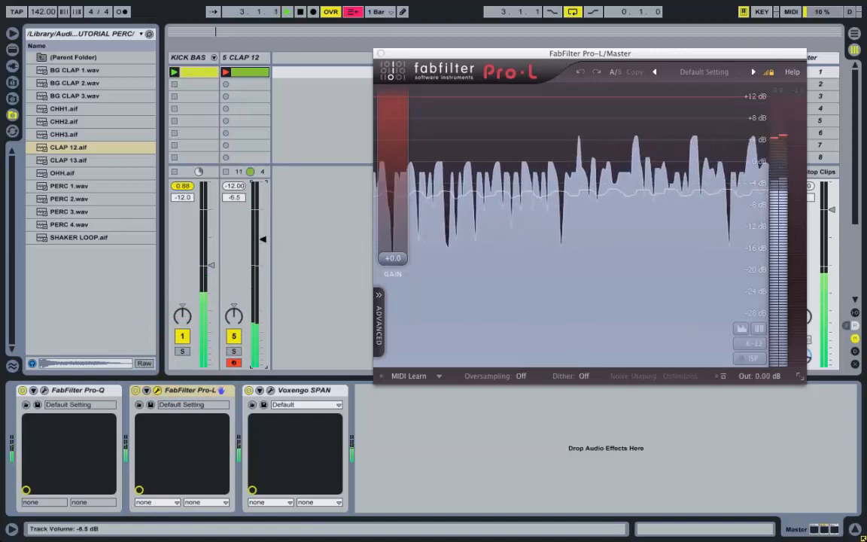
Set the CLAP 12 sampler's volume to -6 dB and its velocity sensitivity to 50 %
left_click(241, 58)
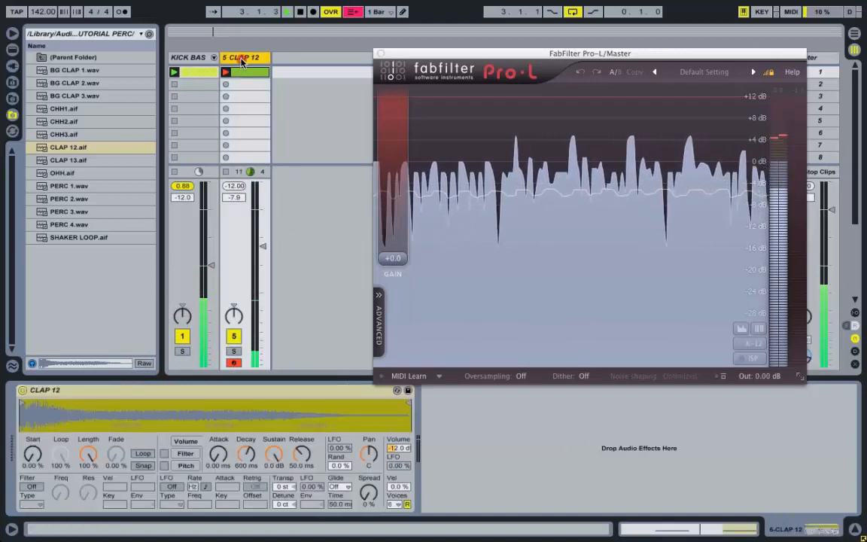
left_click(392, 449)
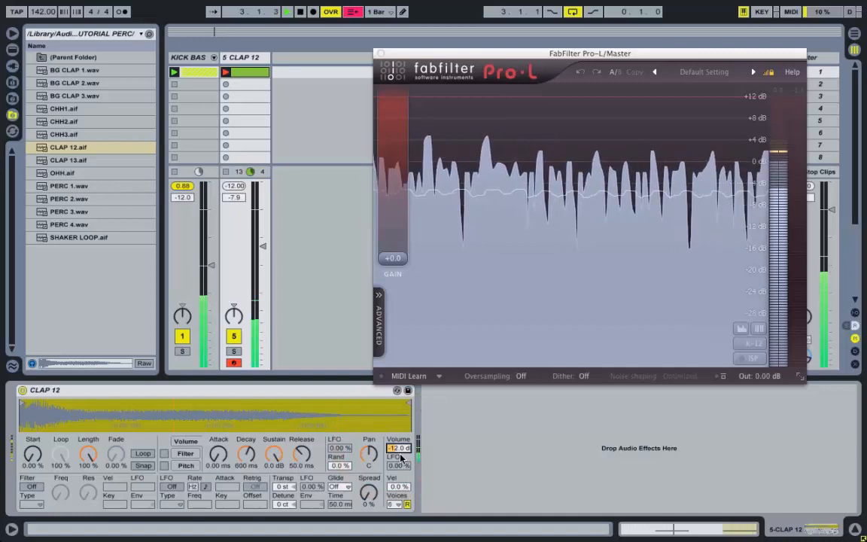
type("-6")
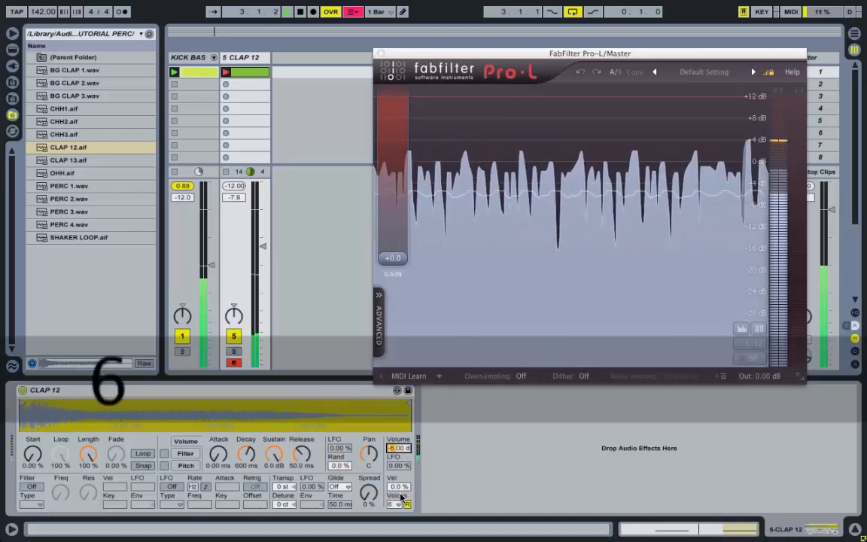
left_click(397, 487)
type("50")
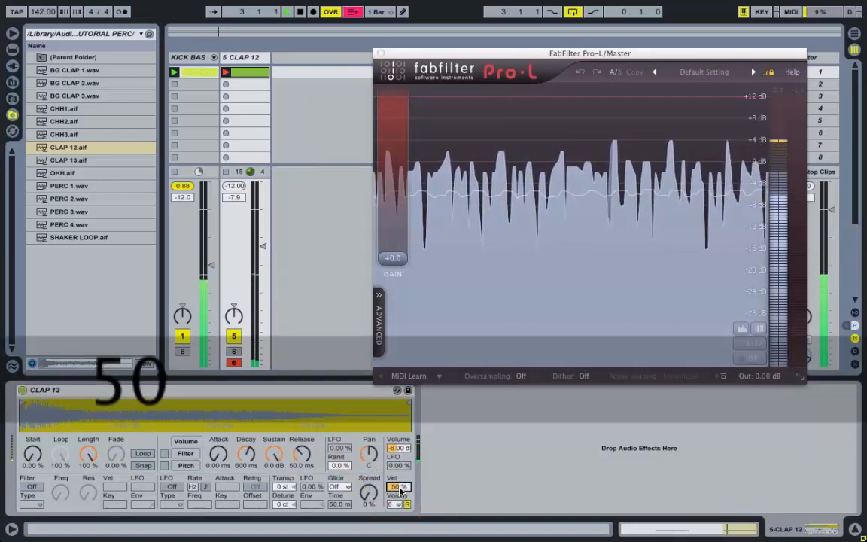
Lower the clap track's volume to -18 dB during playback, raise the system volume, and stop playback
key("space")
left_click(263, 247)
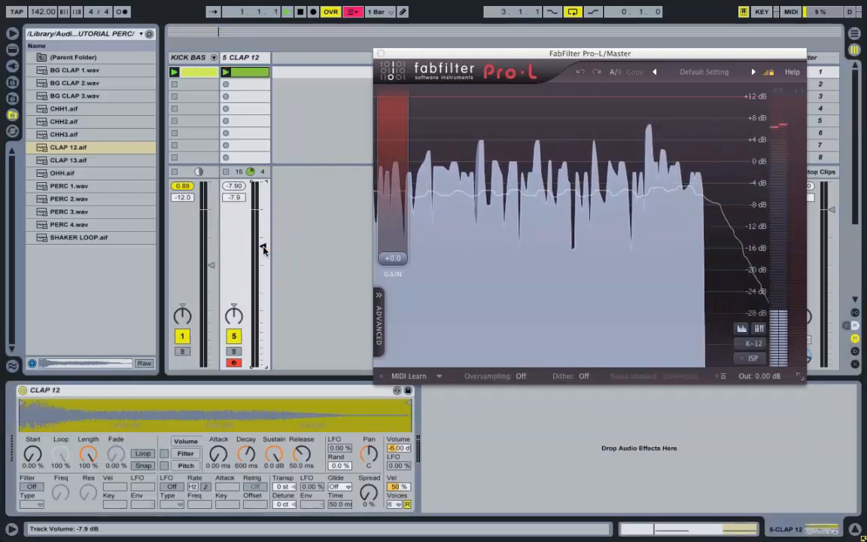
key("space")
left_click_drag(263, 247, 264, 293)
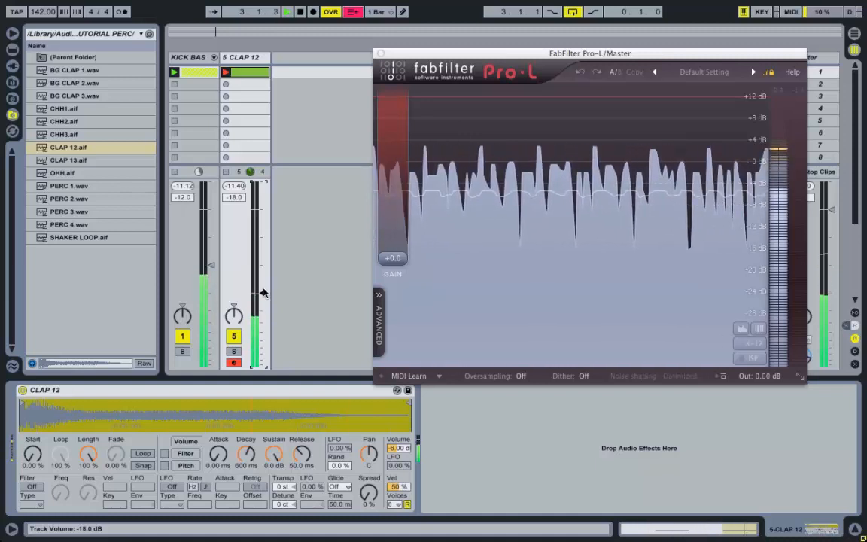
key("XF86AudioRaiseVolume")
key("space")
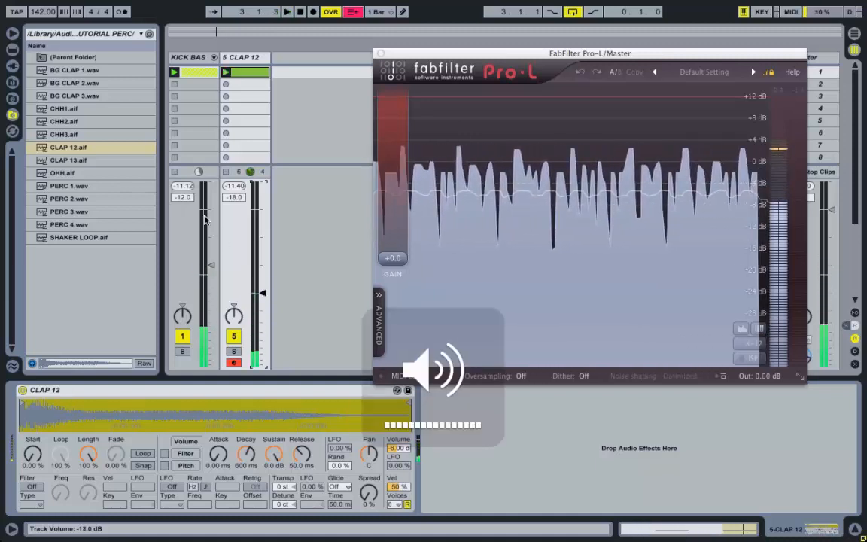
Move the Pro-L window clear of the master track and paste a copy of the master's Pro-L after Voxengo SPAN
left_click(329, 267)
left_click_drag(760, 55, 670, 57)
key("space")
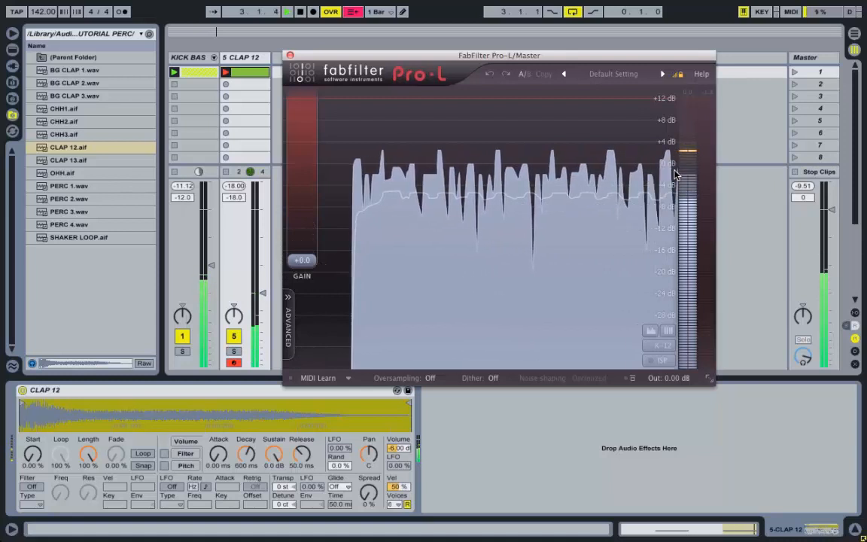
left_click(809, 57)
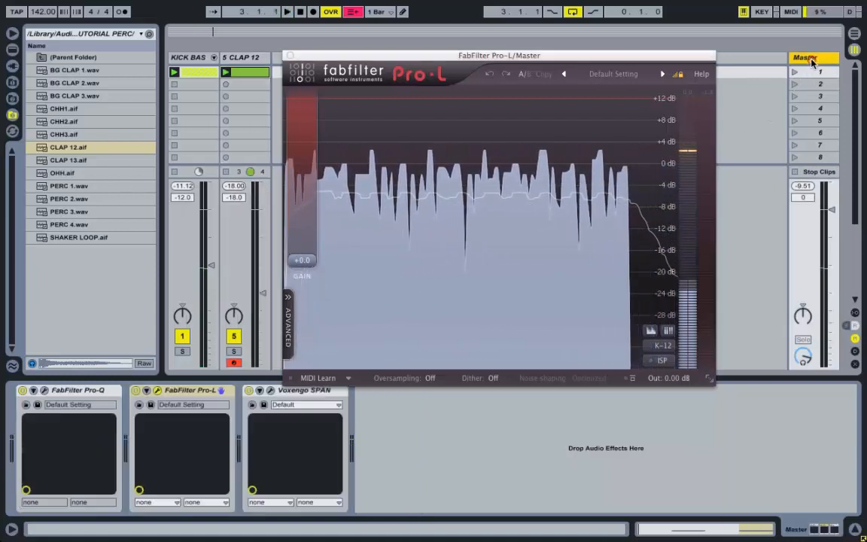
left_click(211, 390)
key("super+c")
left_click(474, 458)
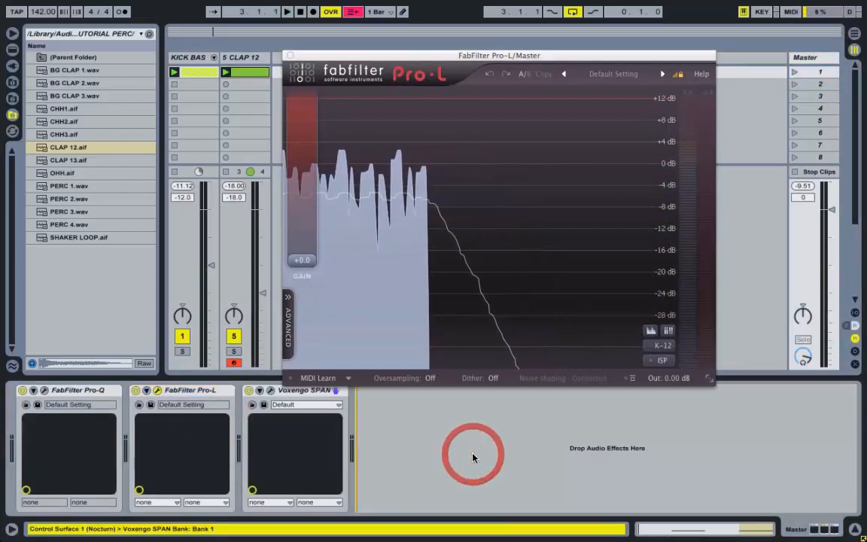
key("super+v")
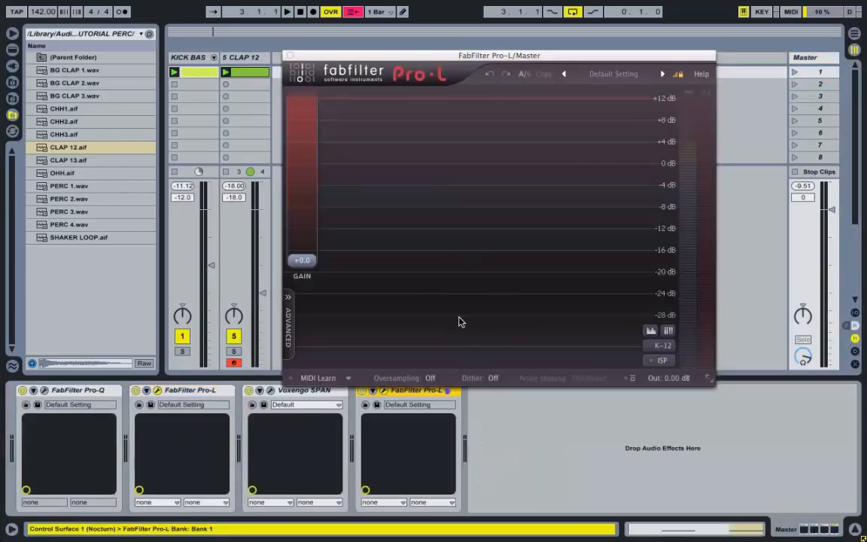
Set the second Pro-L's meter scale to -32 dB, raise its gain during playback, and close the limiter windows
left_click(660, 346)
left_click(670, 374)
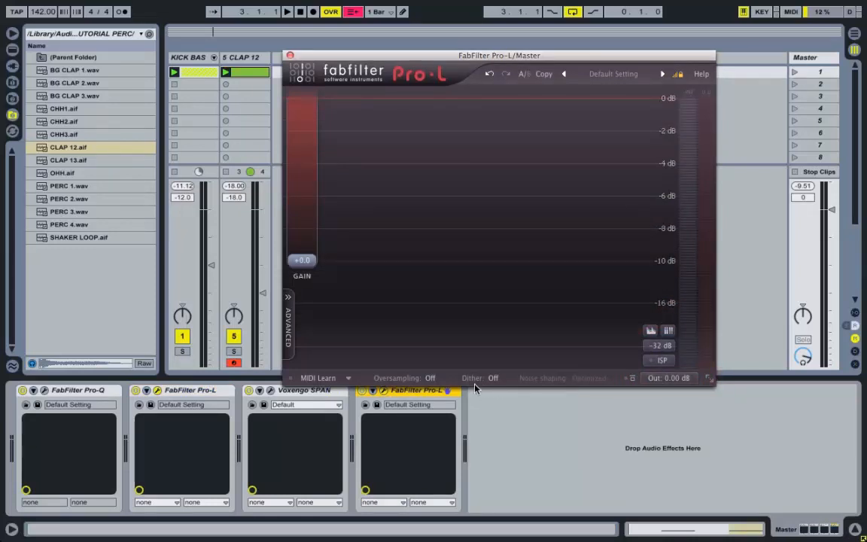
key("space")
left_click_drag(309, 263, 292, 230)
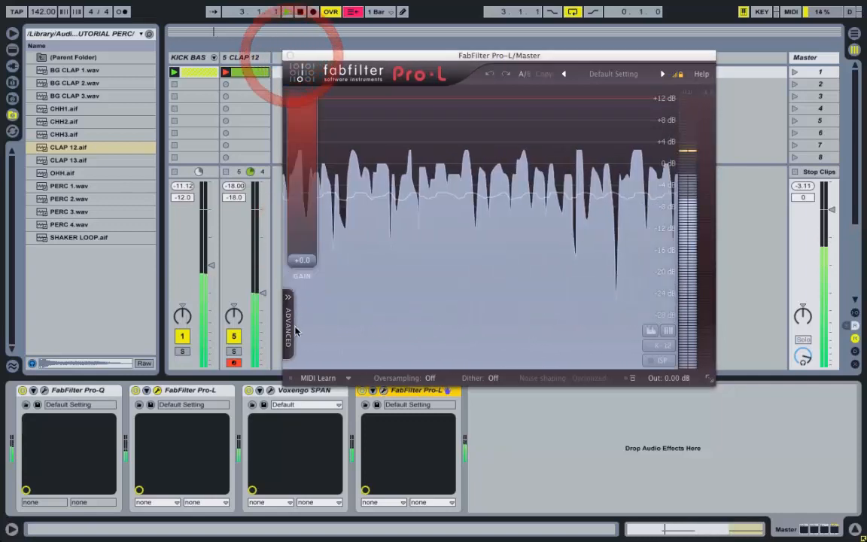
left_click(291, 56)
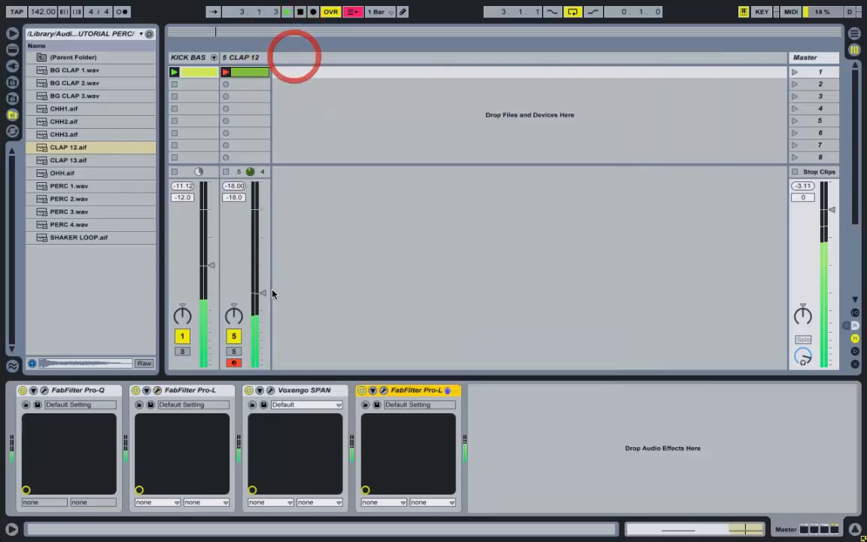
Move Voxengo SPAN behind the second Pro-L on the master and check the playing loop's spectrum
left_click(271, 392)
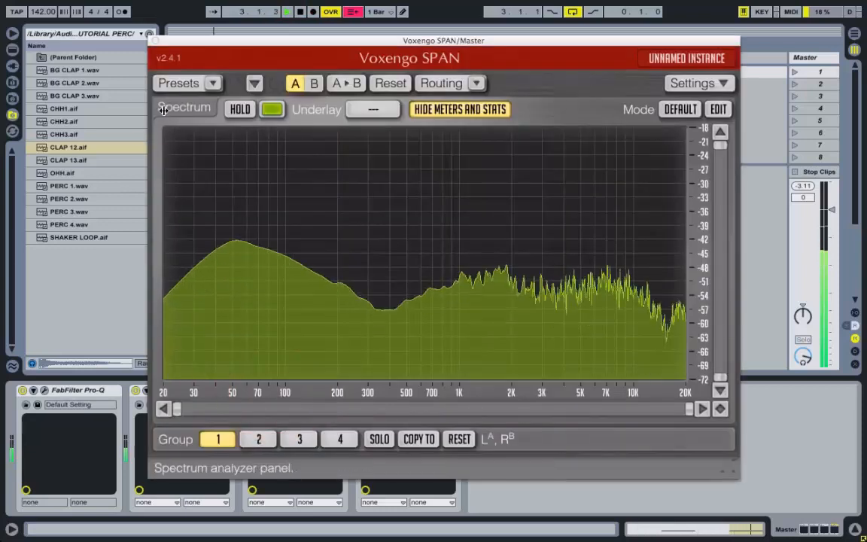
left_click(151, 35)
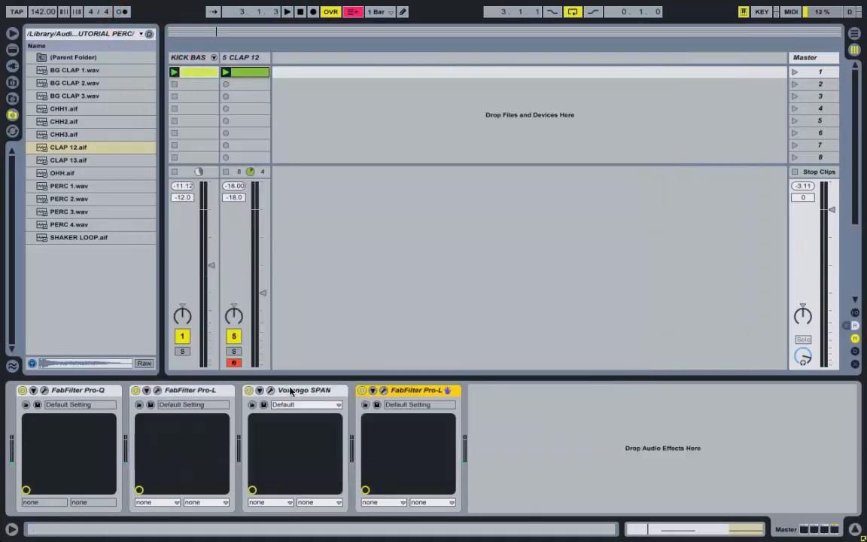
left_click_drag(290, 390, 491, 419)
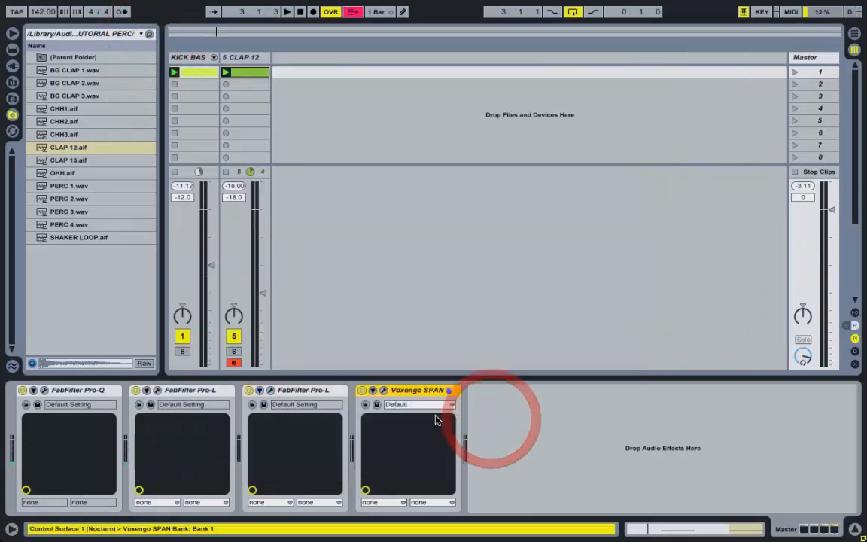
left_click(383, 391)
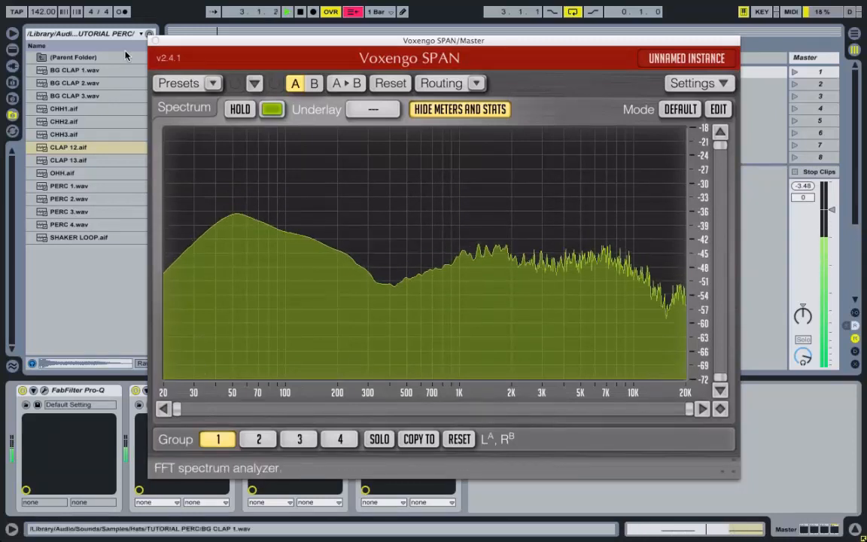
left_click(154, 39)
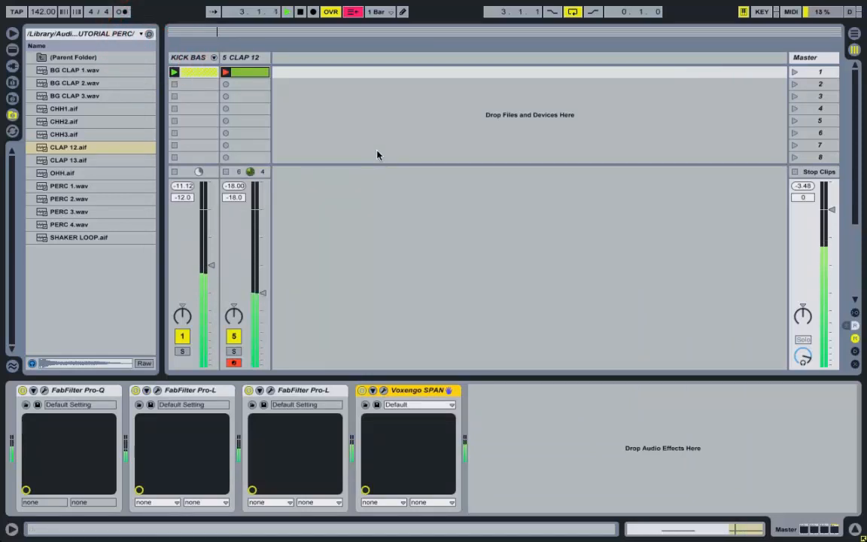
Rename the clap's MIDI track as CLAP
right_click(255, 58)
left_click(296, 119)
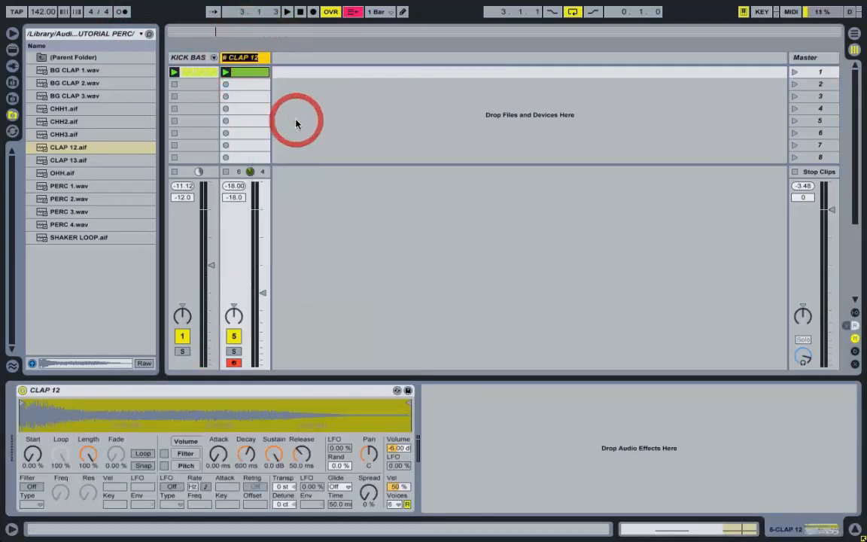
type("CLAP")
key("Return")
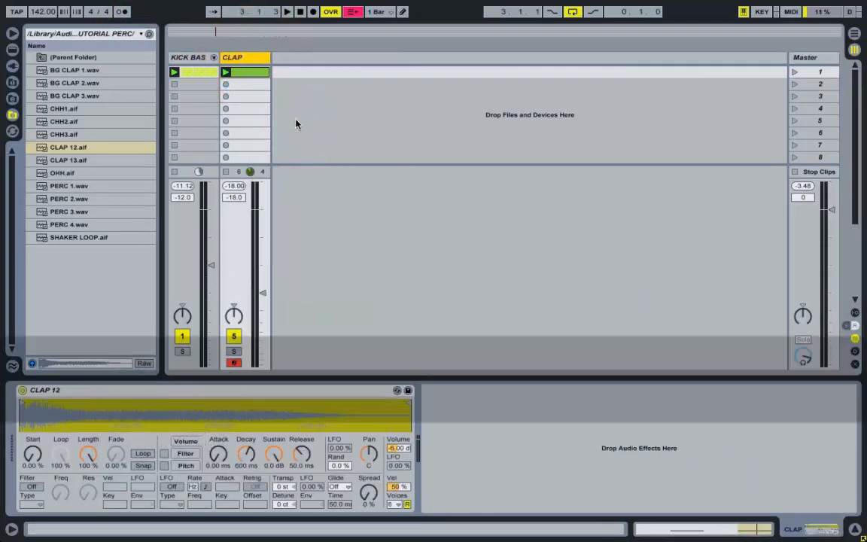
Put the CLAP track into a new group named PERC and fold the group
right_click(253, 58)
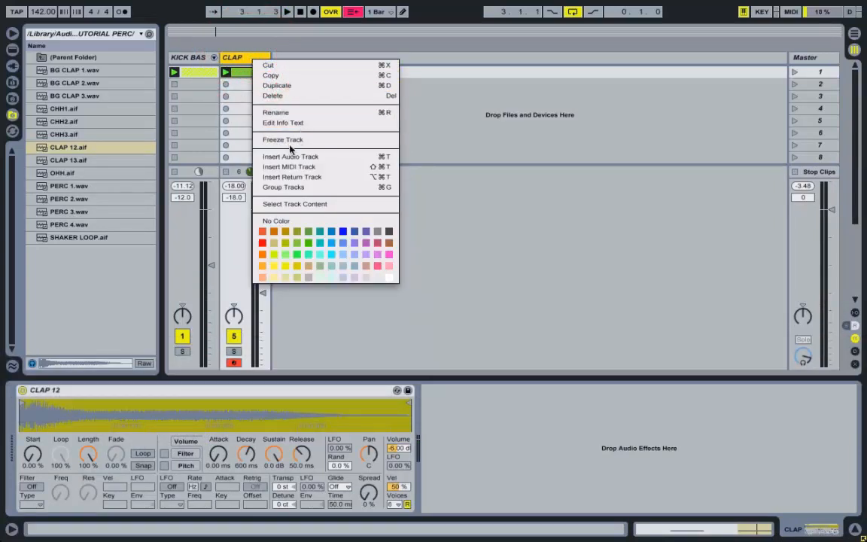
left_click(289, 187)
right_click(253, 55)
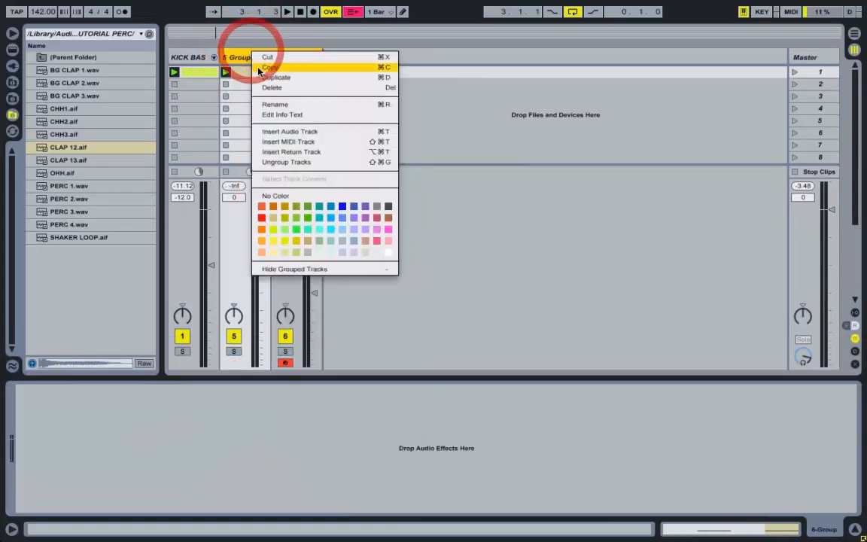
left_click(272, 106)
type("PERC")
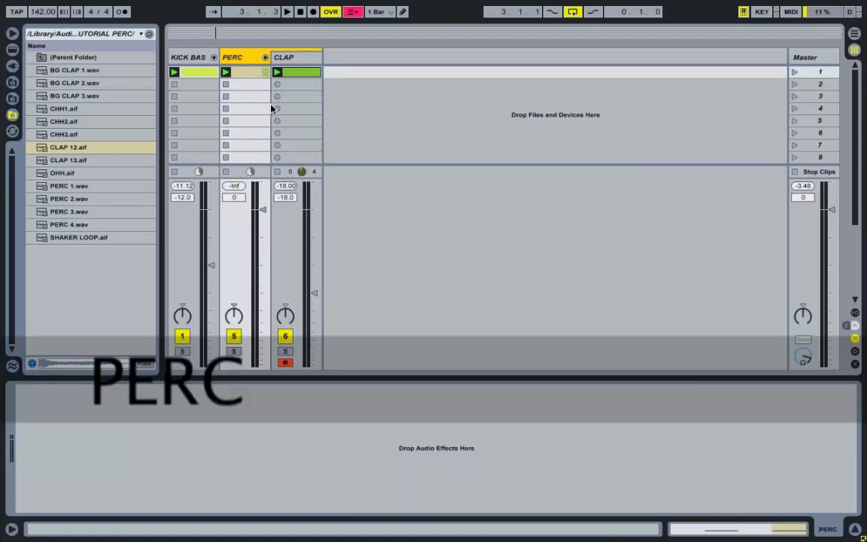
left_click(265, 57)
Insert a new MIDI track beside the PERC group and load the OHH.aif sample onto it
right_click(281, 81)
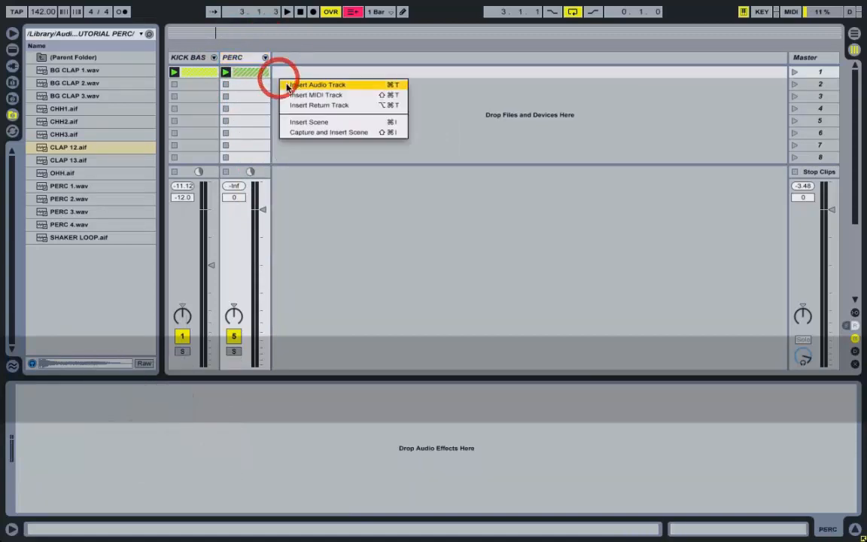
left_click(299, 96)
left_click(76, 174)
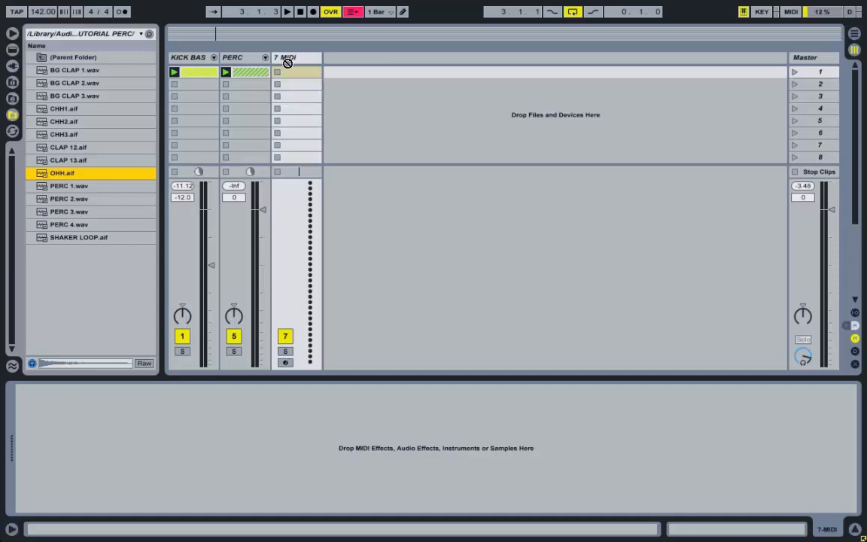
left_click_drag(235, 436, 235, 436)
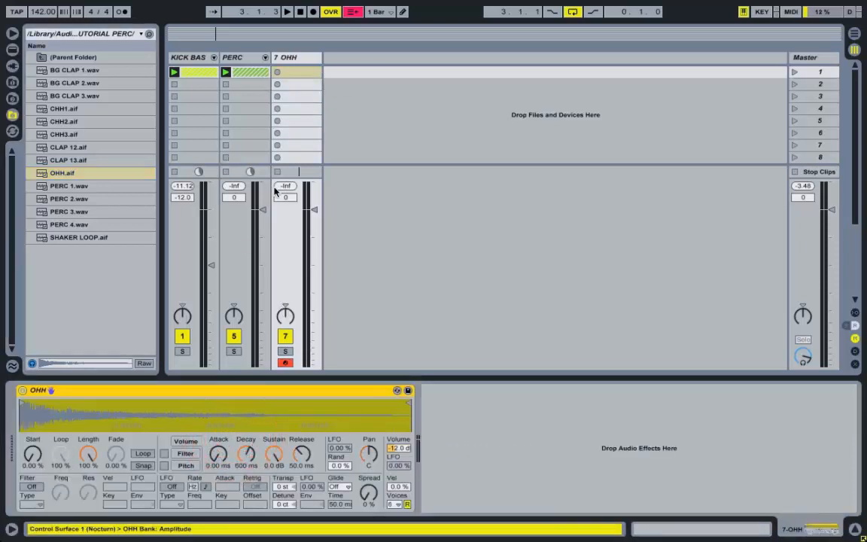
Create a one-bar clip on the OHH.aif track with 1/8-grid C3 notes on the four off-beats, and fold its note view
double_click(296, 72)
right_click(283, 423)
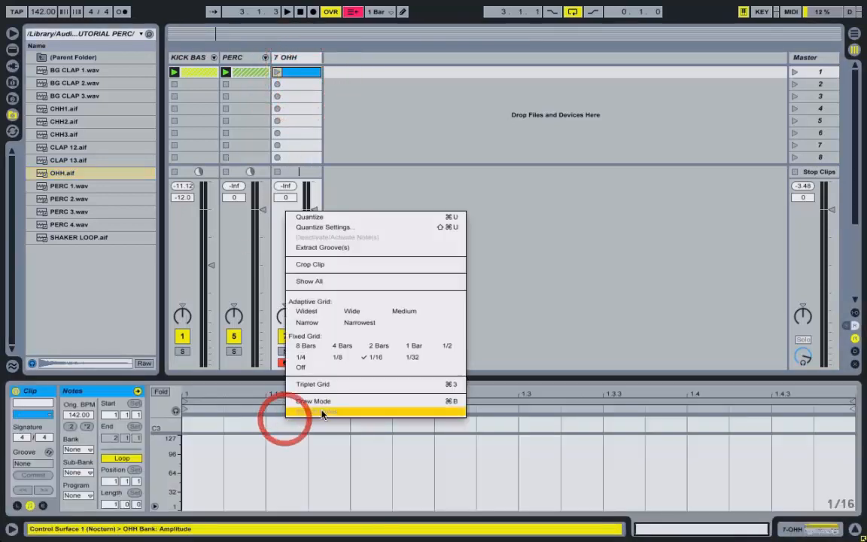
left_click(344, 362)
left_click_drag(345, 376, 271, 263)
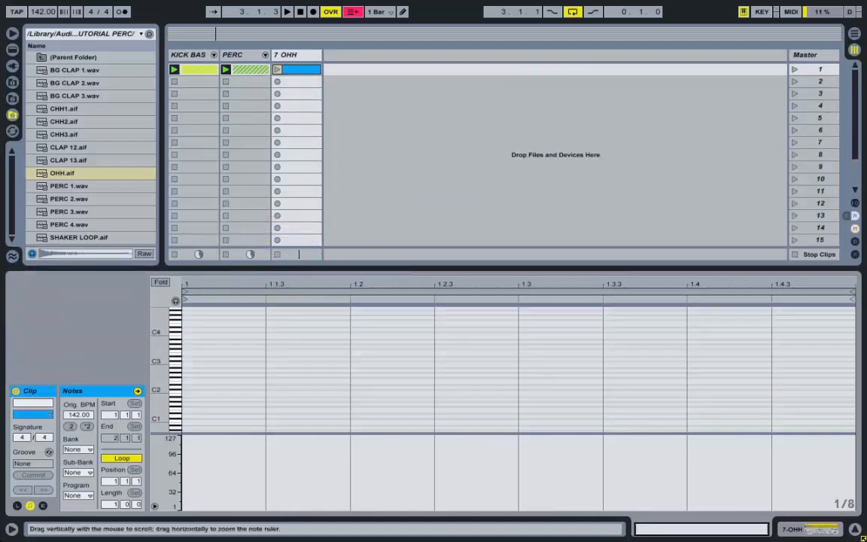
left_click_drag(159, 355, 197, 355)
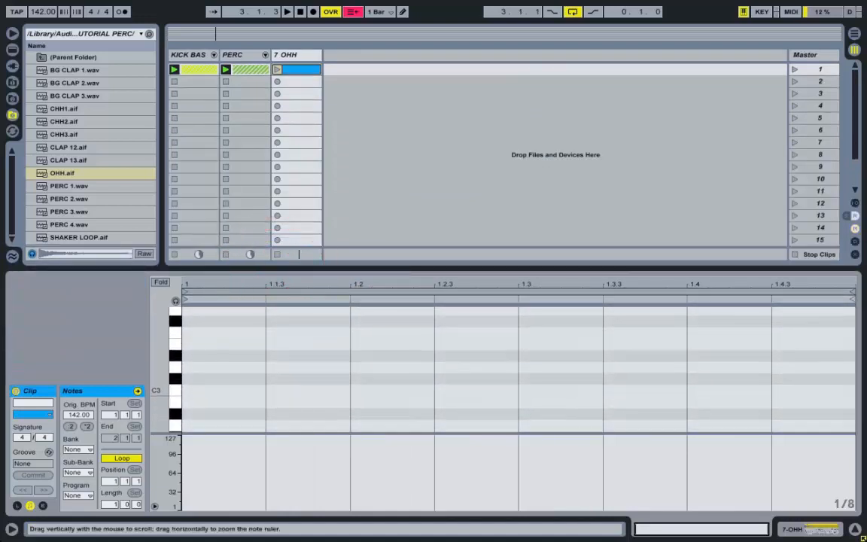
double_click(482, 393)
left_click(639, 393)
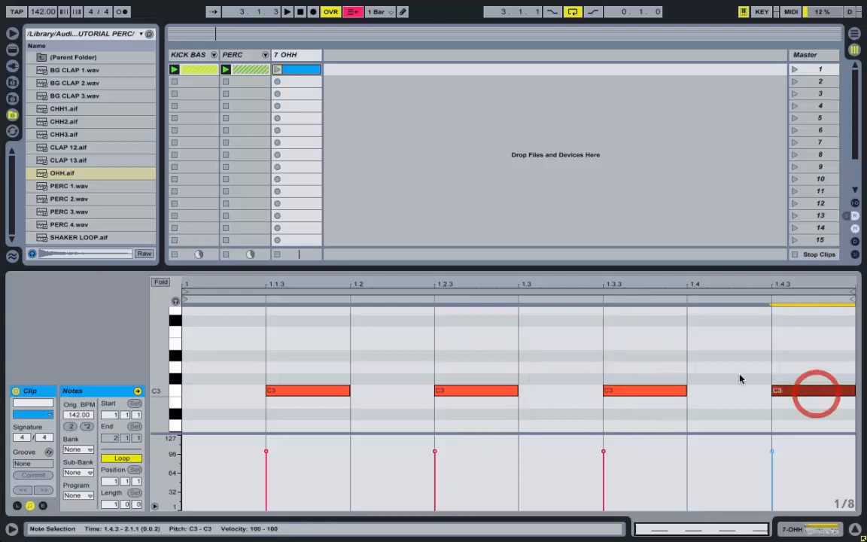
left_click(160, 283)
Launch scene 1 and rename the open hi-hat's MIDI track as OHH
left_click(795, 70)
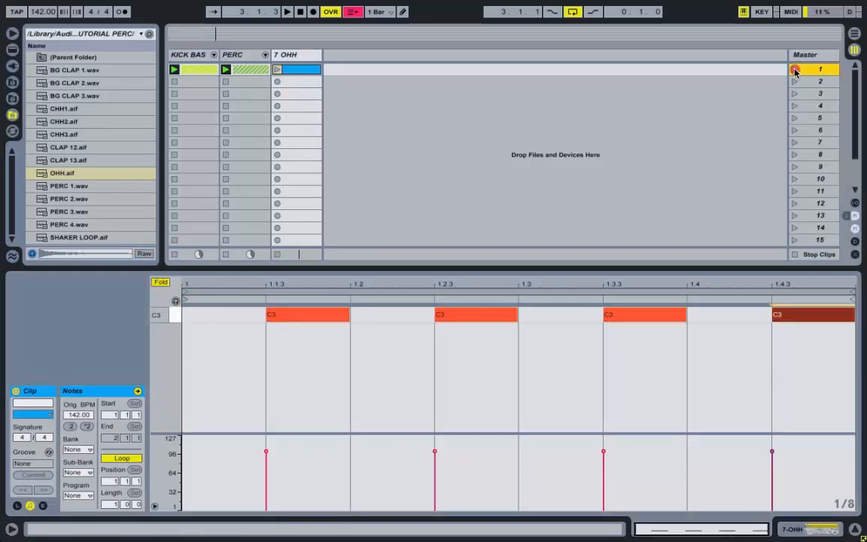
right_click(300, 55)
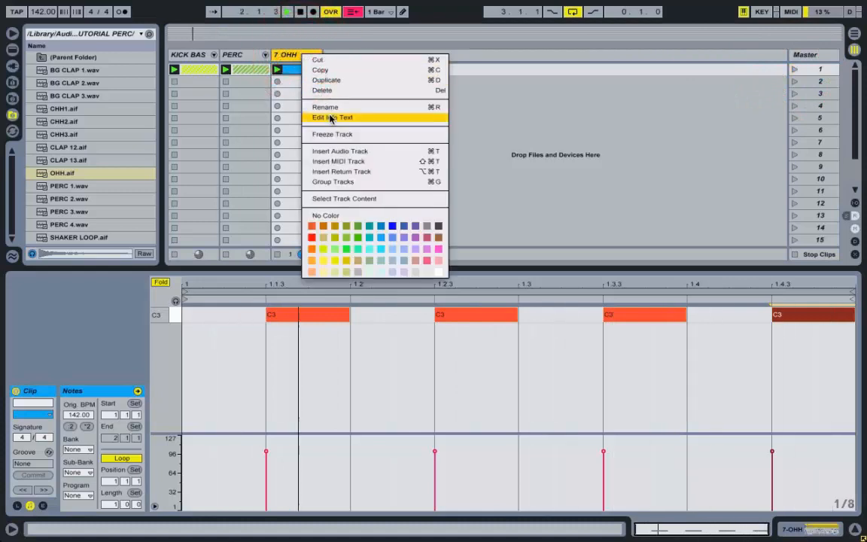
left_click(332, 110)
type("OHH")
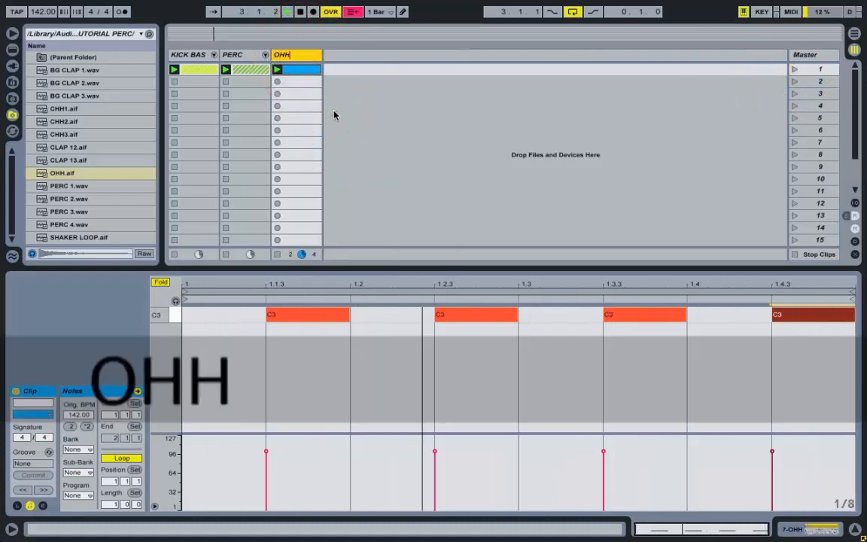
left_click(308, 60)
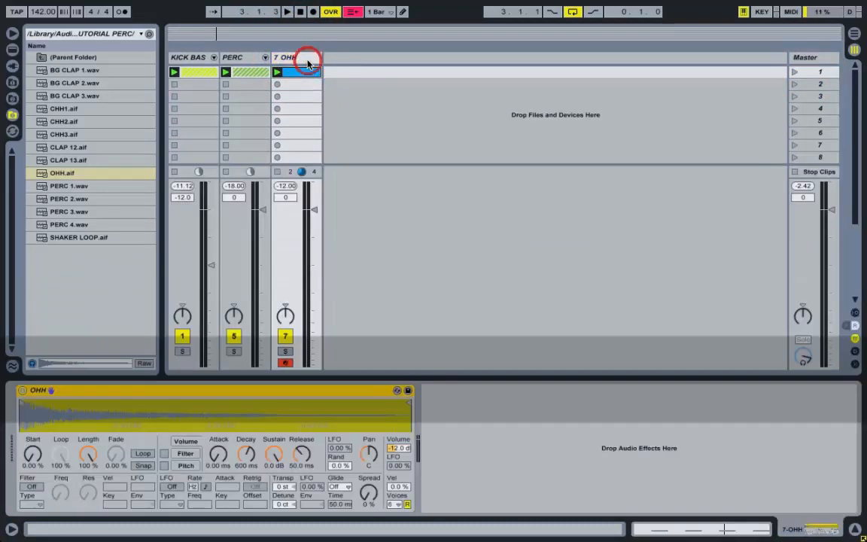
Play scene 1 and examine the loop's spectrum with the open hi-hat in the master's Voxengo SPAN
left_click(793, 72)
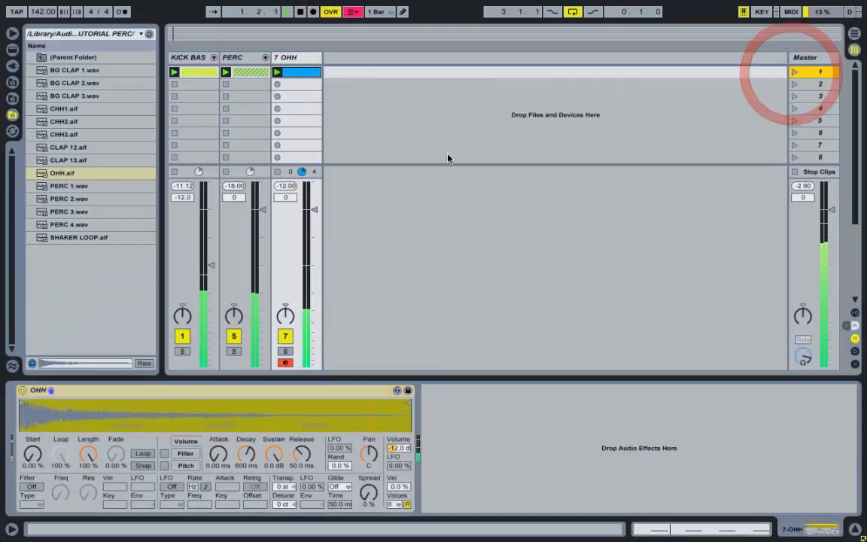
left_click(824, 58)
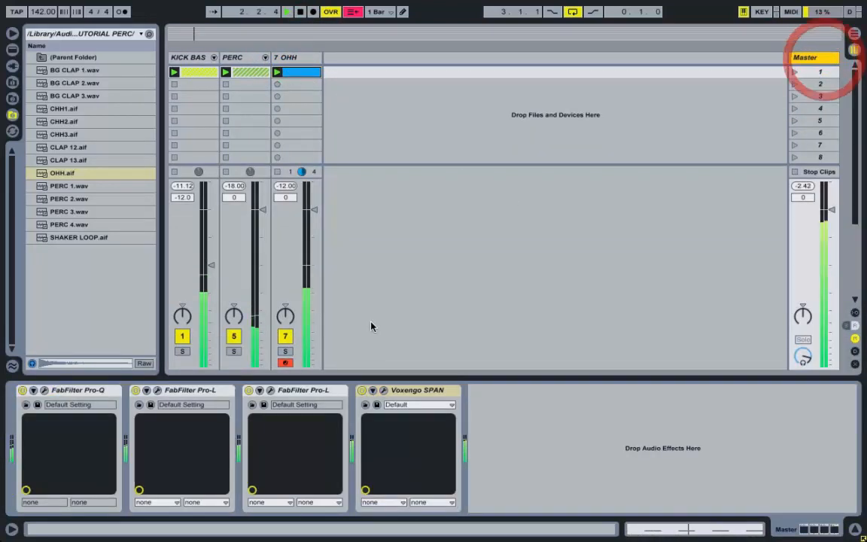
left_click(383, 393)
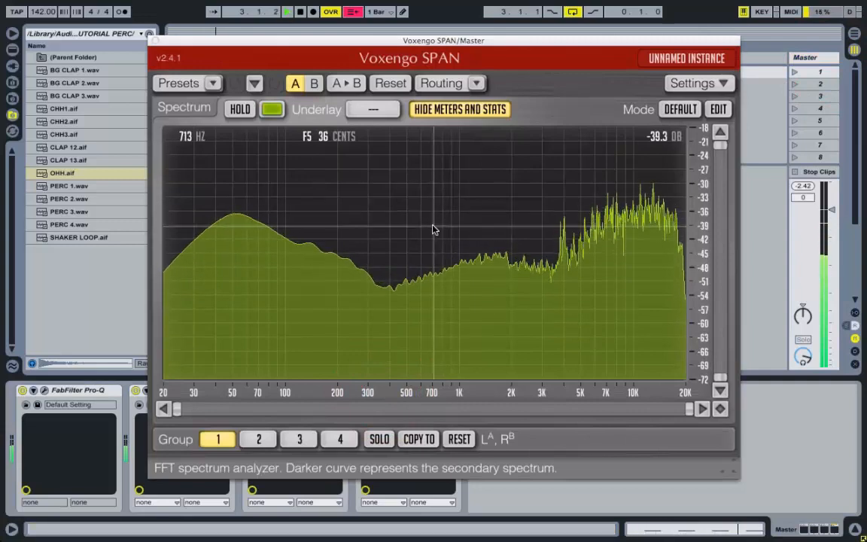
left_click(154, 40)
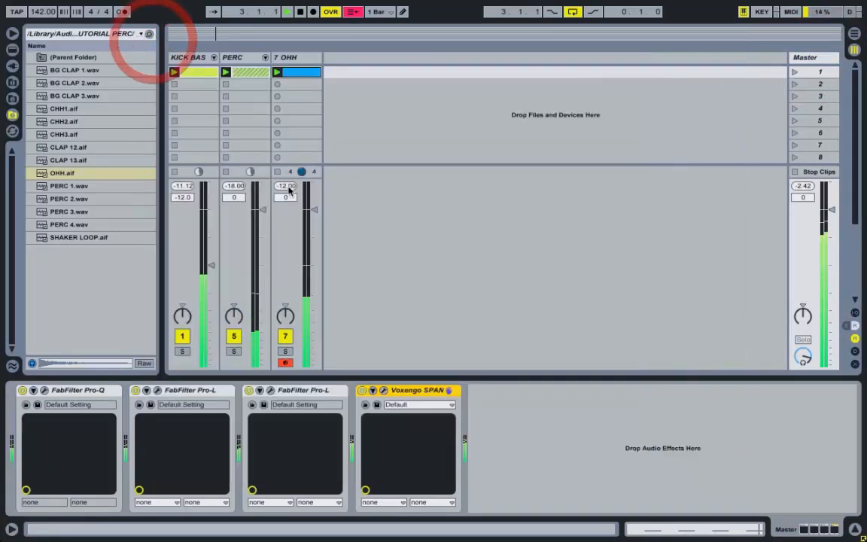
Set the OHH sampler's volume to -6 dB and velocity to 50 %, and lower the track level to -15 dB during playback
left_click_drag(309, 239, 308, 286)
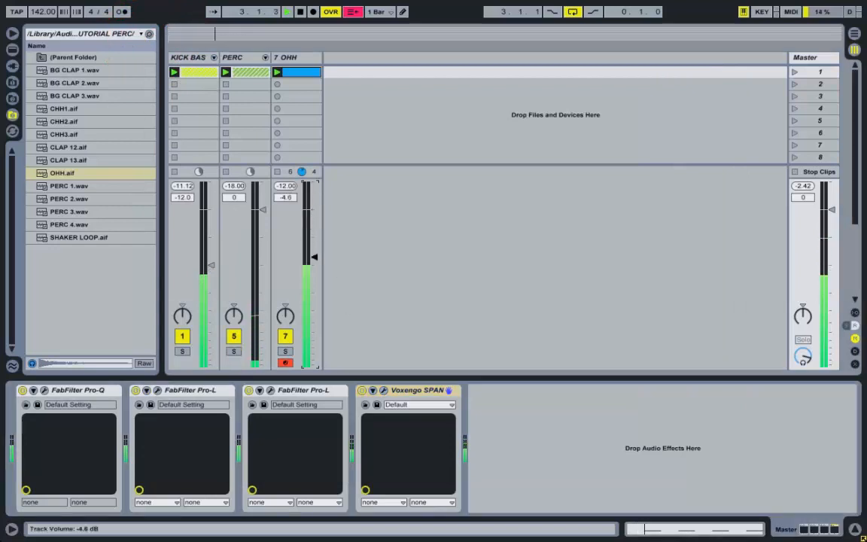
left_click(304, 56)
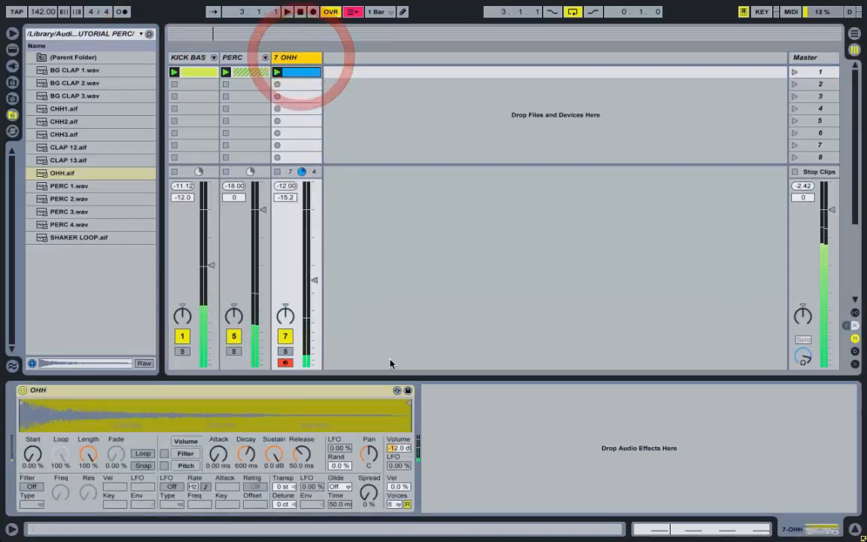
left_click(399, 448)
type("-6")
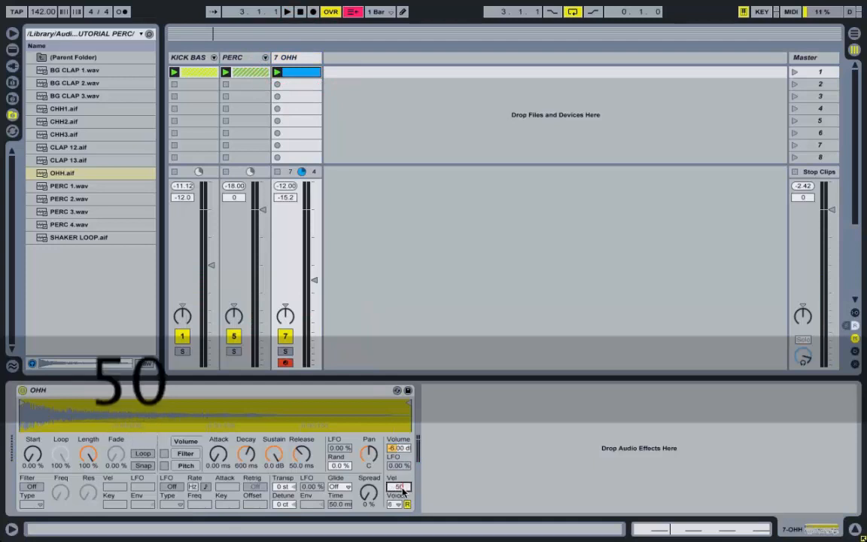
key("space")
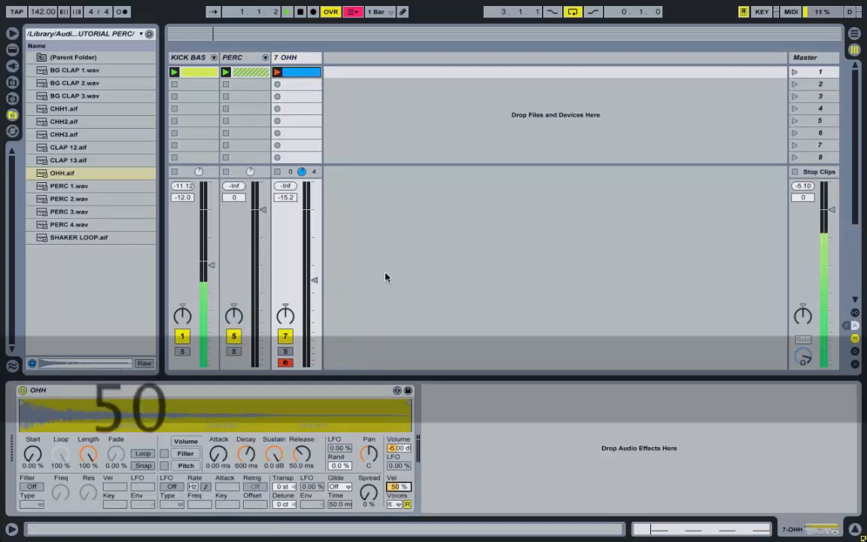
left_click(317, 281)
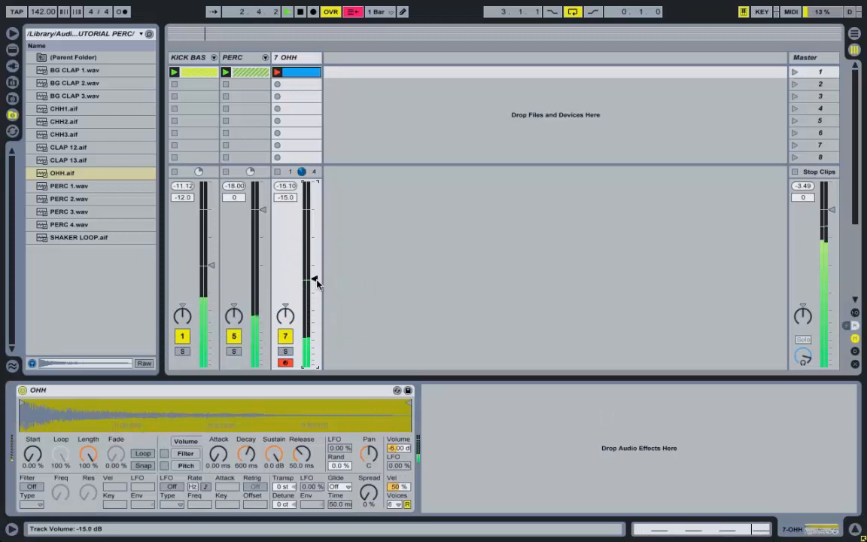
Recheck the playing loop's spectrum in the master's Voxengo SPAN and browse the sample folder for the next hi-hat
left_click(811, 58)
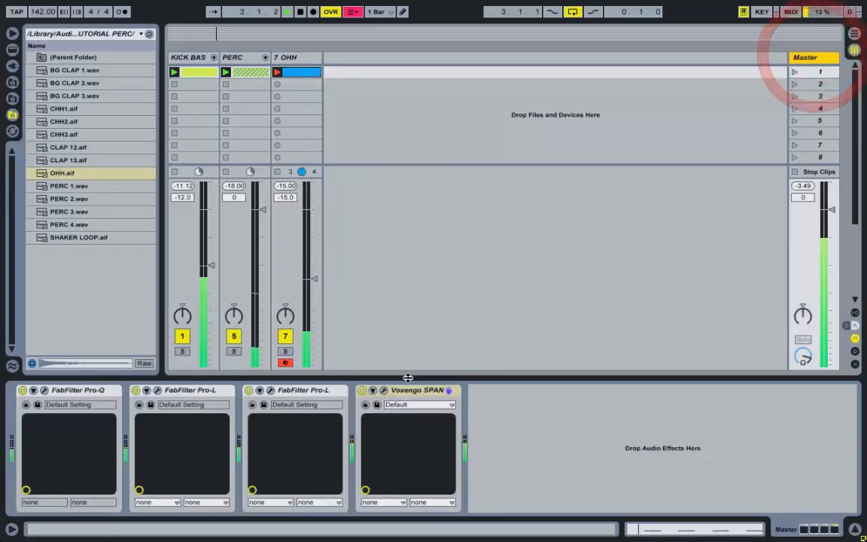
left_click(385, 389)
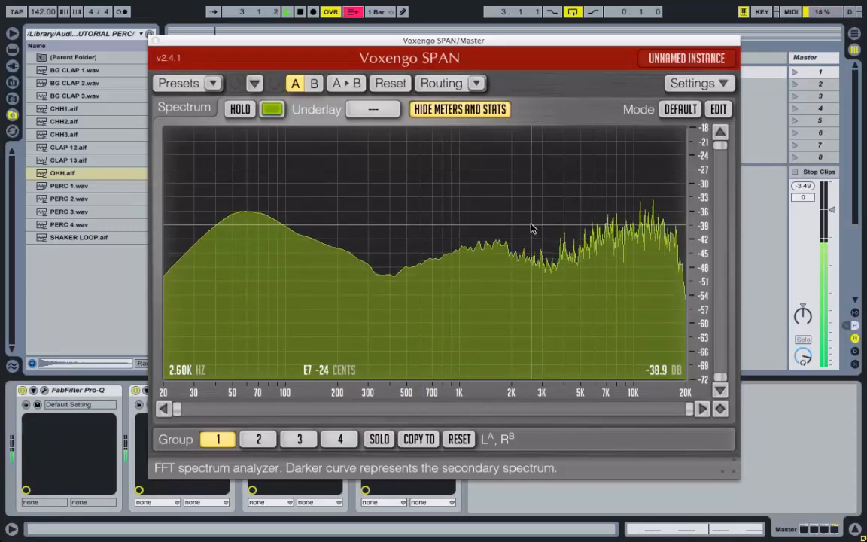
left_click(152, 42)
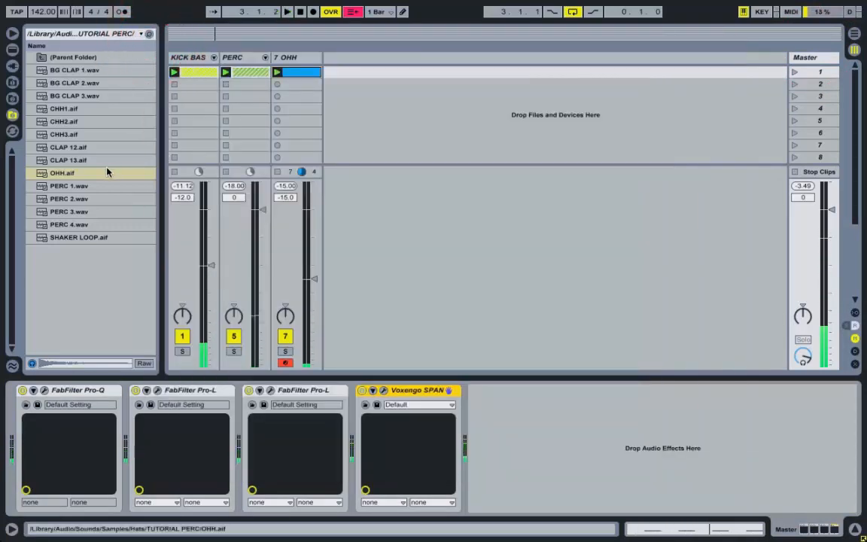
left_click(79, 161)
left_click(75, 148)
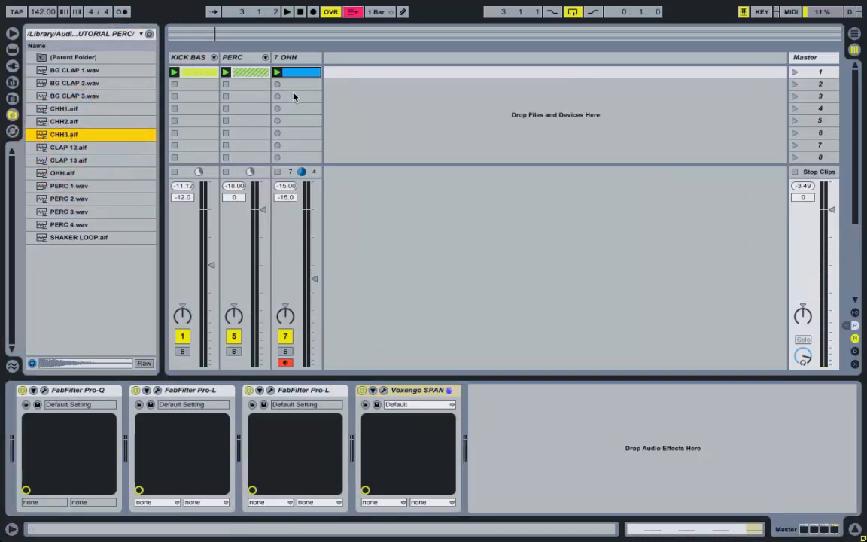
right_click(299, 62)
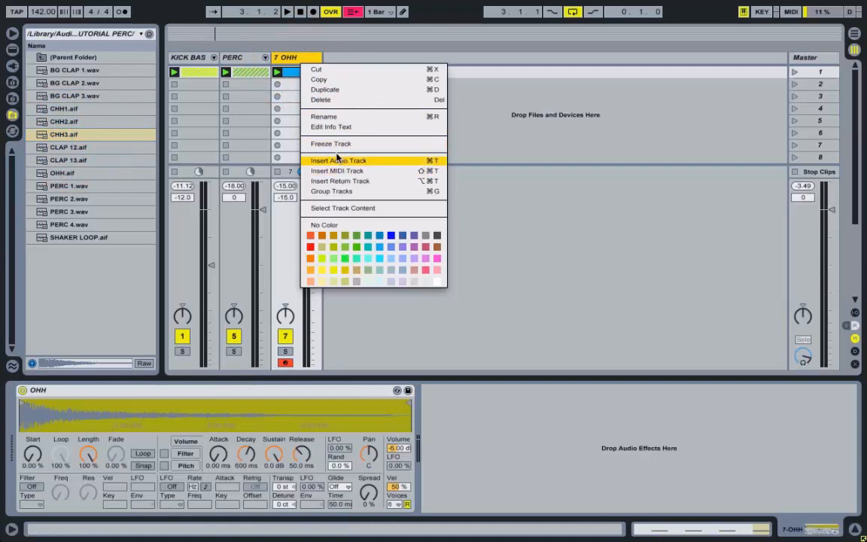
left_click(334, 117)
type("HIHA")
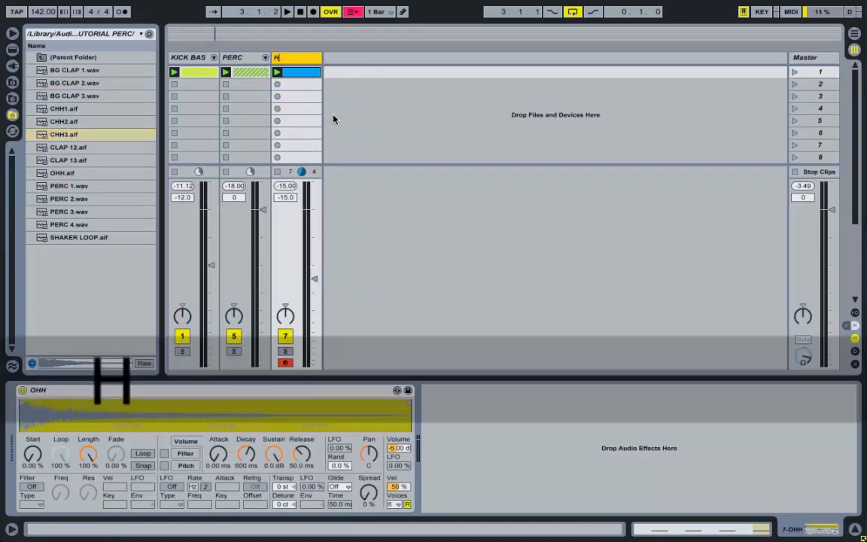
type("TS")
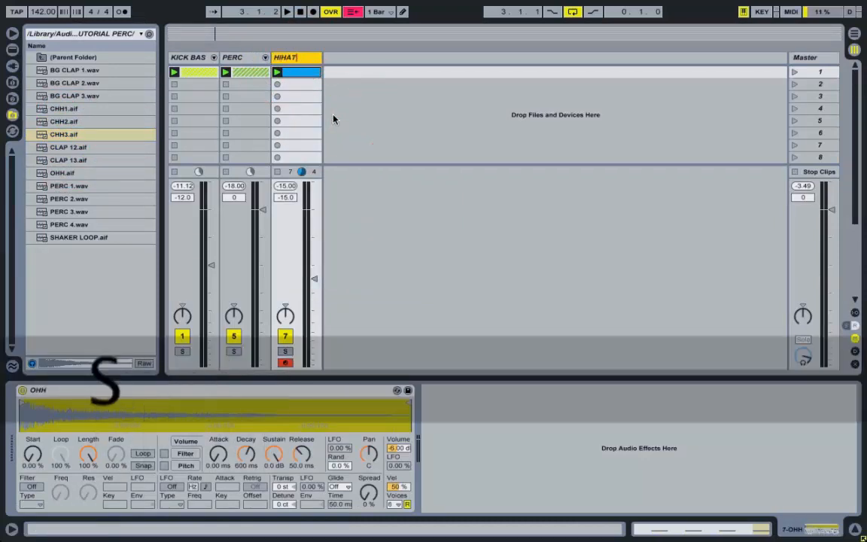
key("BackSpace")
key("BackSpace")
key("BackSpace")
key("BackSpace")
type("OHH")
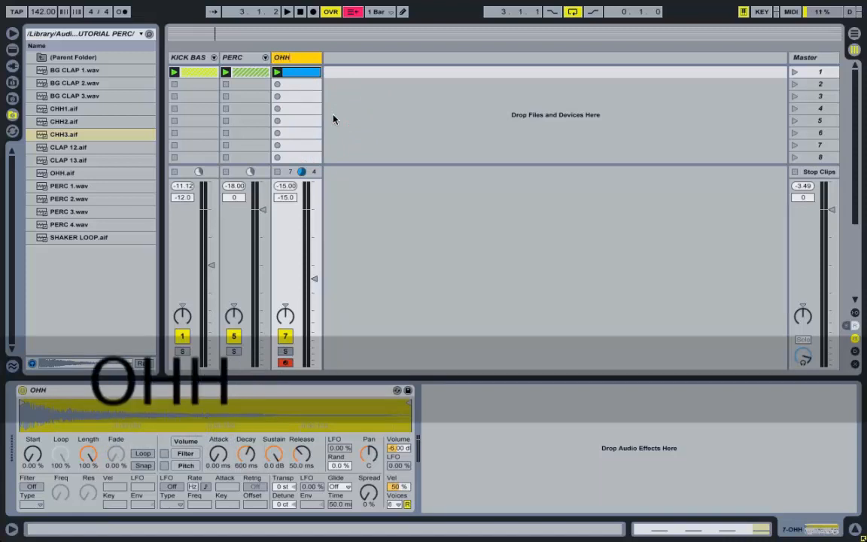
key("Return")
Put the OHH track into a new group named HIHATS and fold the group
right_click(273, 59)
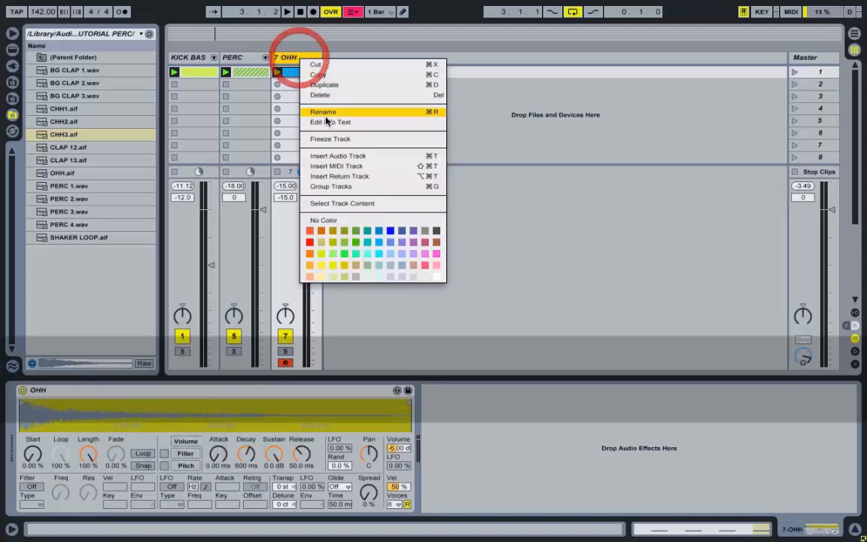
left_click(332, 187)
right_click(292, 50)
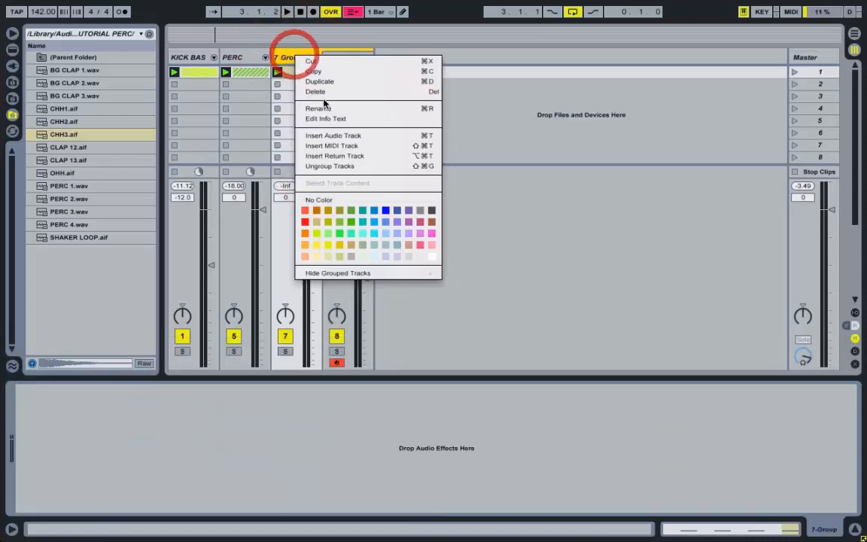
left_click(317, 98)
type("HIHATS")
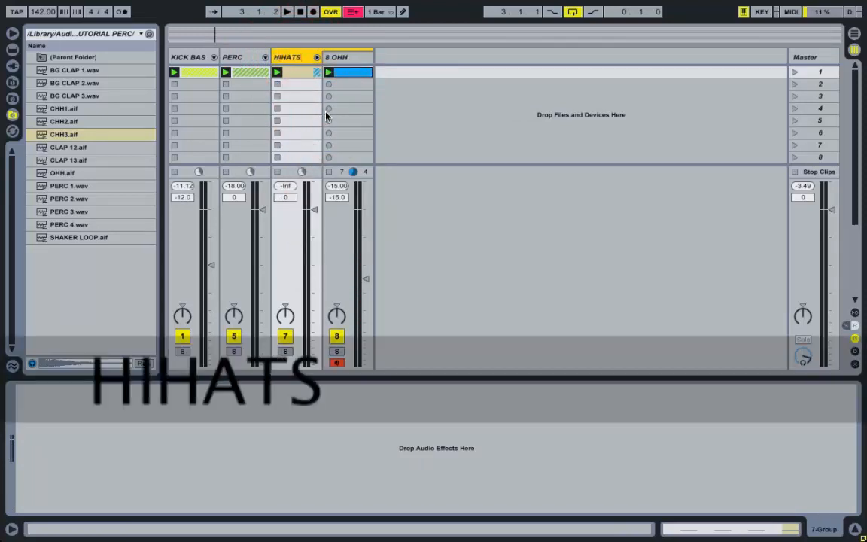
key("Return")
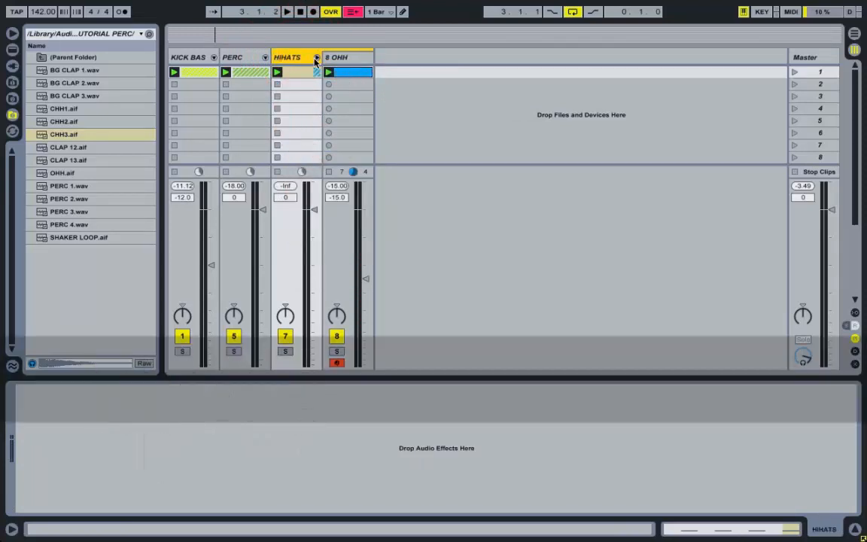
left_click(316, 59)
Insert a new MIDI track beside the HIHATS group and load an empty Drum Rack onto it
right_click(334, 75)
left_click(364, 90)
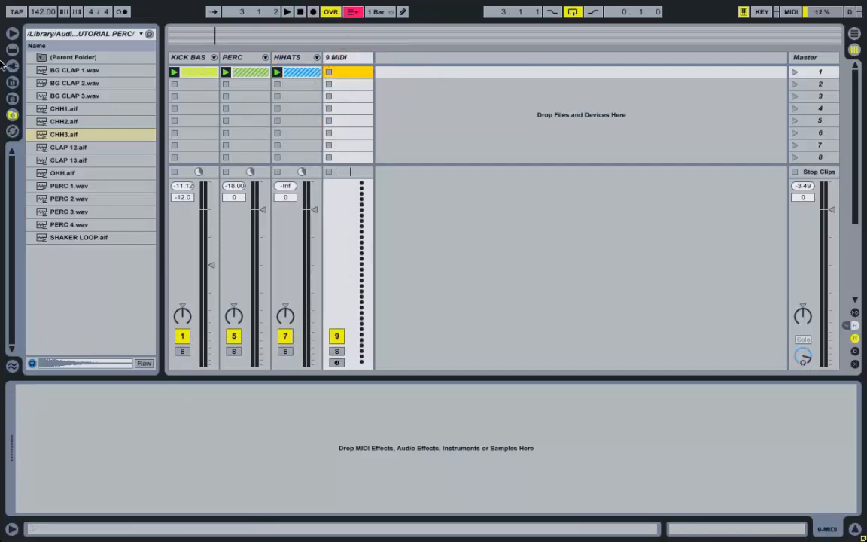
left_click(12, 50)
left_click_drag(71, 70, 354, 68)
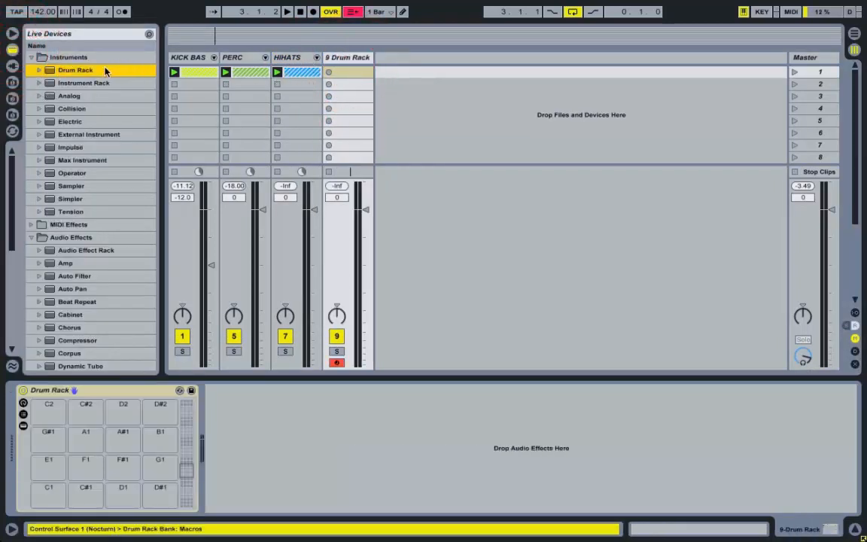
Load the samples CHH1, CHH2 and CHH3 onto the Drum Rack pads C1, C#1 and D1
left_click(11, 115)
left_click(72, 111)
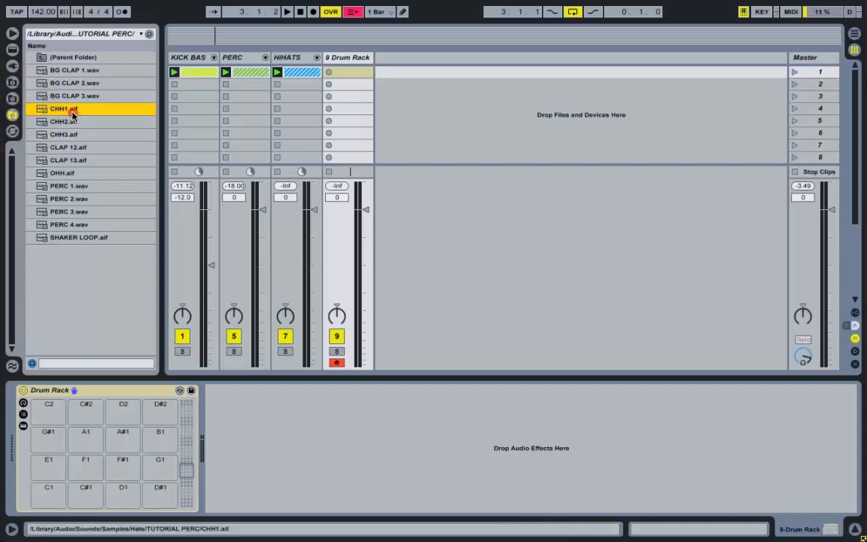
left_click(67, 134)
left_click(34, 109, "shift")
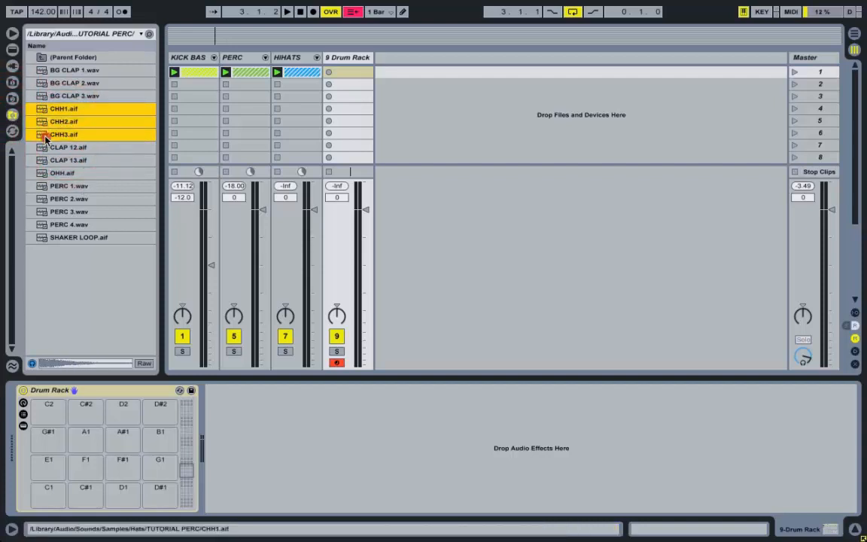
left_click_drag(41, 124, 56, 495)
Create a clip on the Drum Rack track, launch the scene, and enter sixteenth notes CHH1, CHH2, CHH3, CHH2 across the first beat
double_click(349, 73)
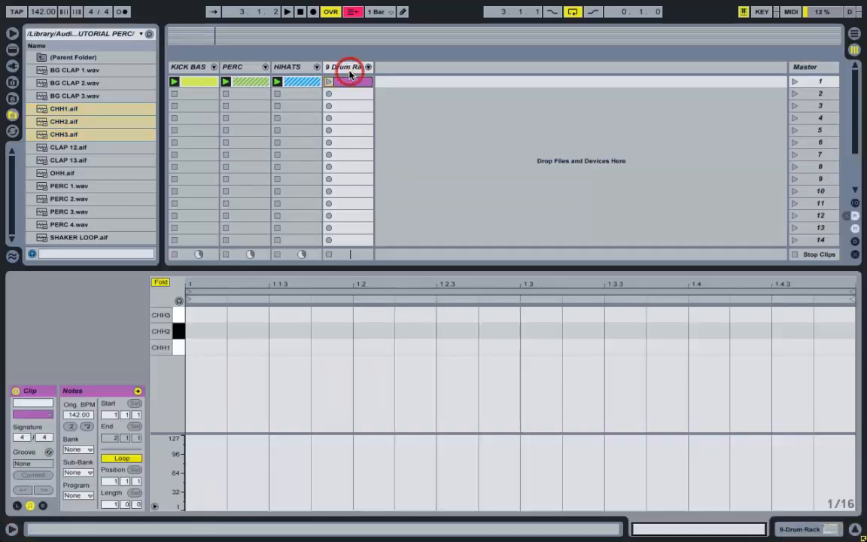
left_click(795, 81)
double_click(211, 349)
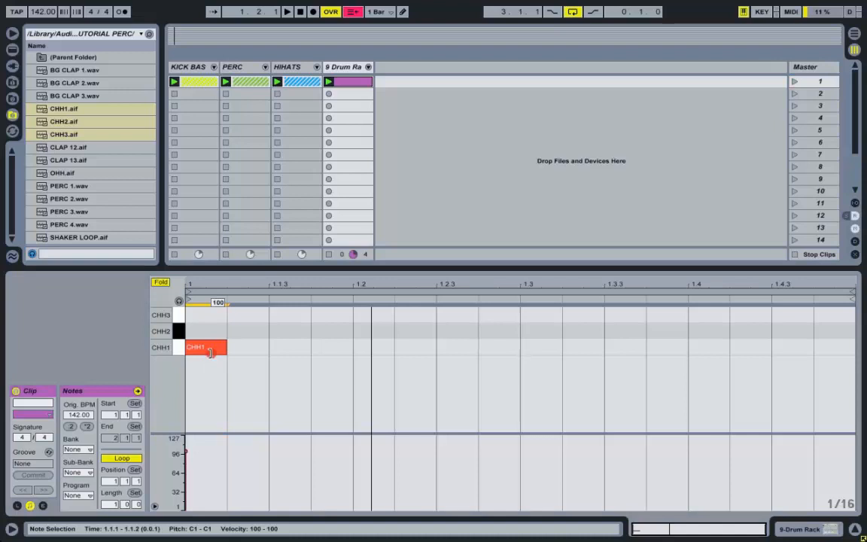
double_click(244, 331)
double_click(290, 315)
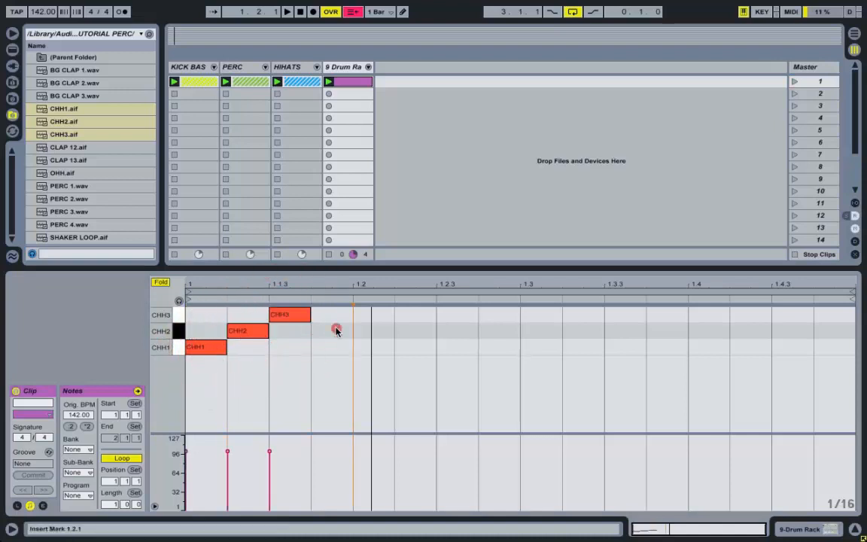
double_click(330, 332)
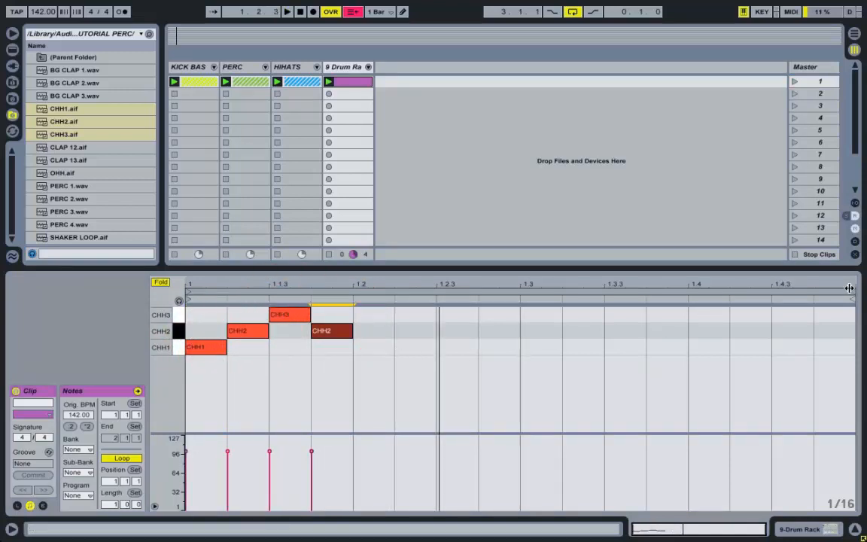
Duplicate the four-note hi-hat pattern three times to fill the one-bar clip
left_click_drag(326, 353, 154, 300)
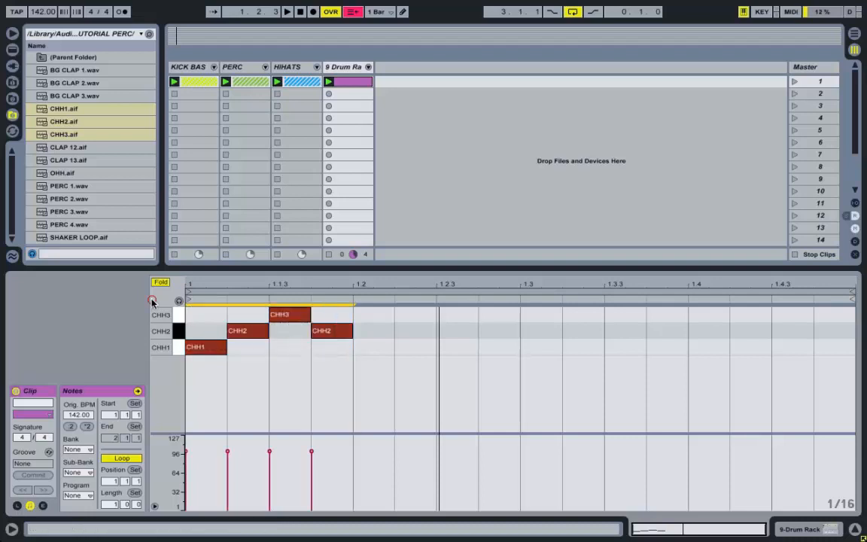
key("ctrl+d")
key("ctrl+d")
key("ctrl+d")
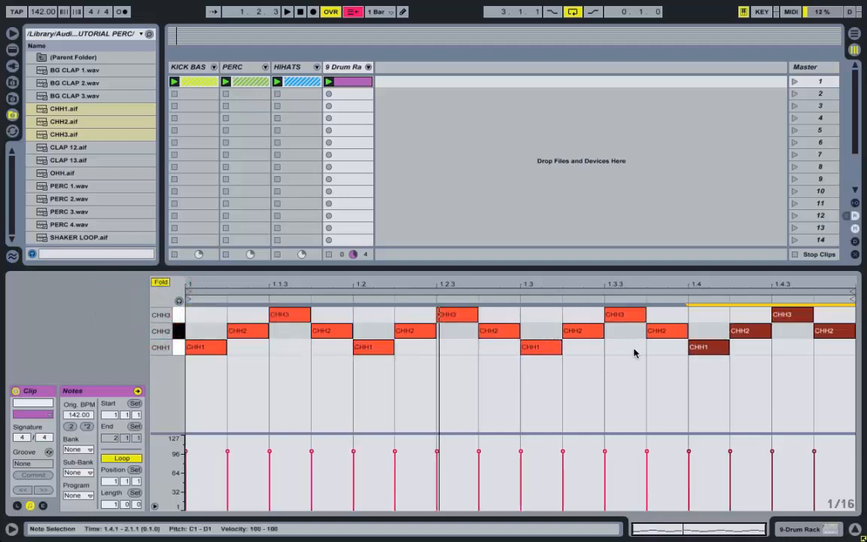
Vary the bar's last beat so its final three sixteenth notes run CHH3, CHH2, CHH3, and stop playback
left_click(760, 348)
left_click_drag(755, 330, 828, 315)
left_click(830, 325)
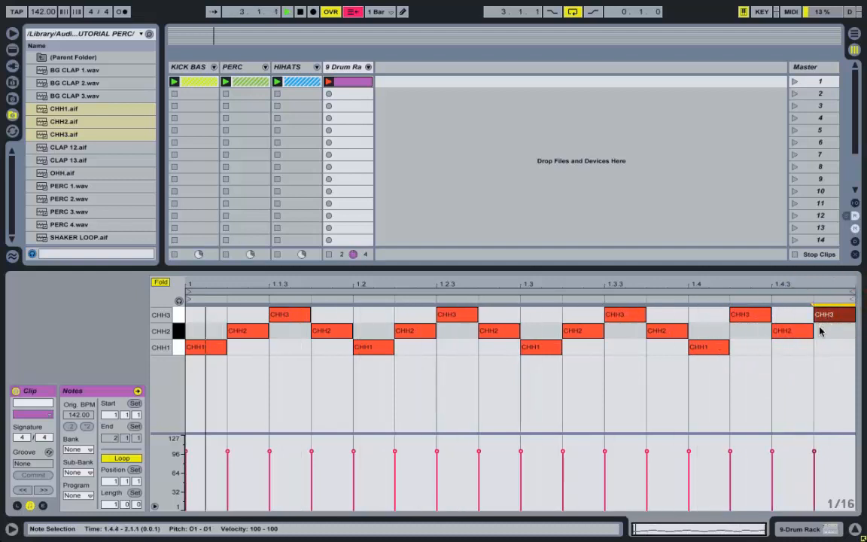
key("space")
Duplicate the whole bar of closed hi-hat notes to make a two-bar clip and play it
left_click_drag(838, 349, 29, 204)
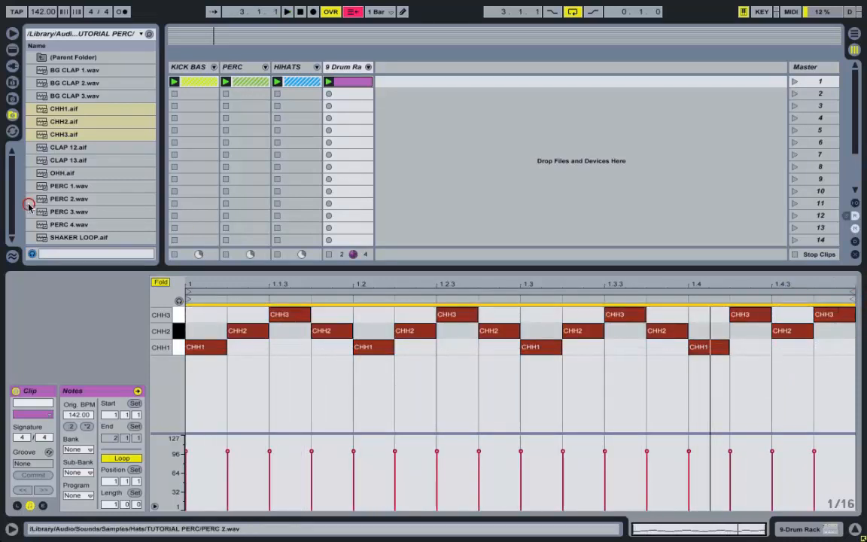
key("ctrl+d")
key("space")
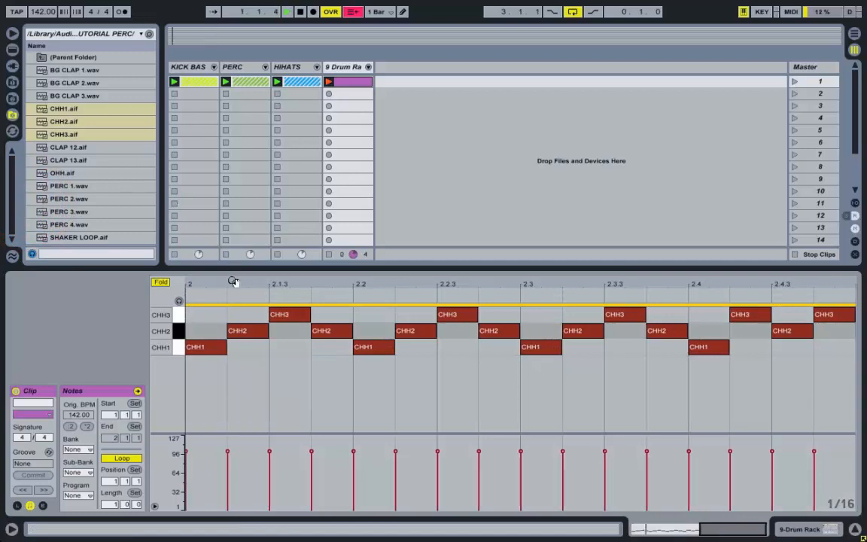
On a 1/32 grid, shorten the CHH3 note at 2.4.2 and add a second 1/32 CHH3 right after it with velocity about 48
left_click_drag(234, 282, 726, 347)
left_click_drag(708, 287, 711, 322)
right_click(660, 327)
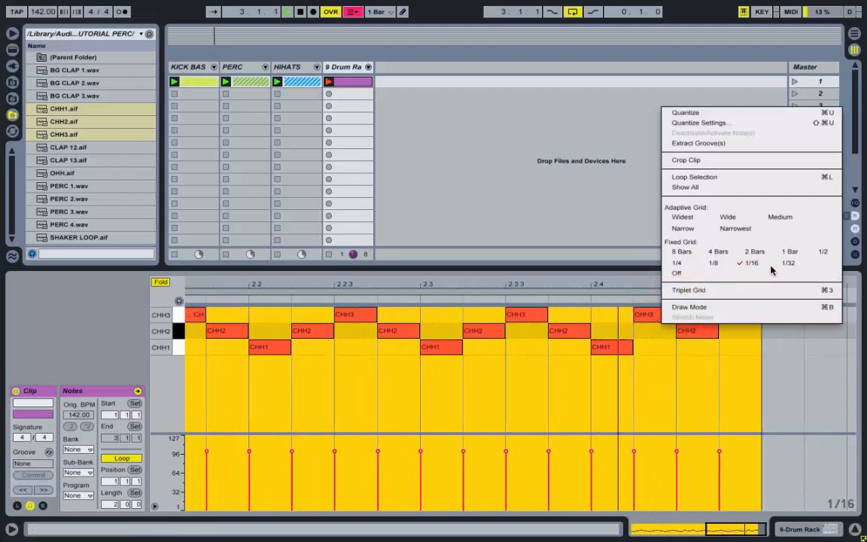
left_click(785, 264)
left_click_drag(673, 314, 655, 314)
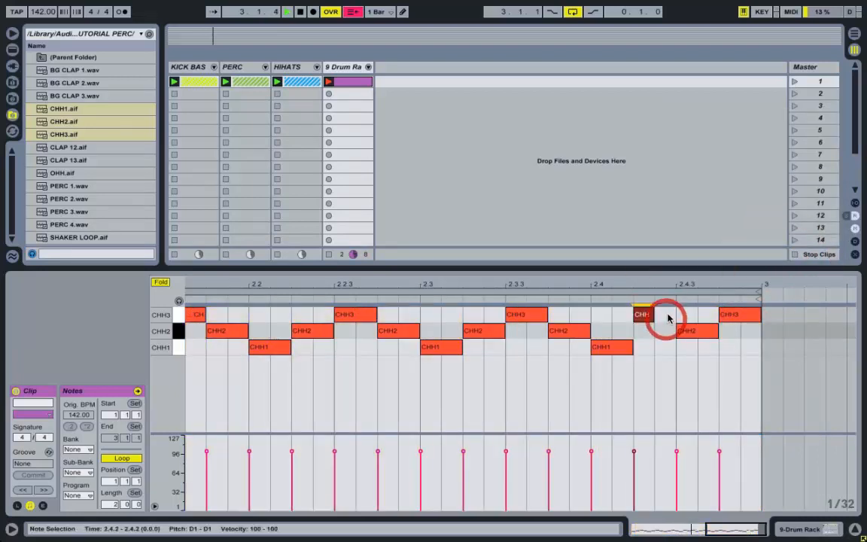
double_click(666, 315)
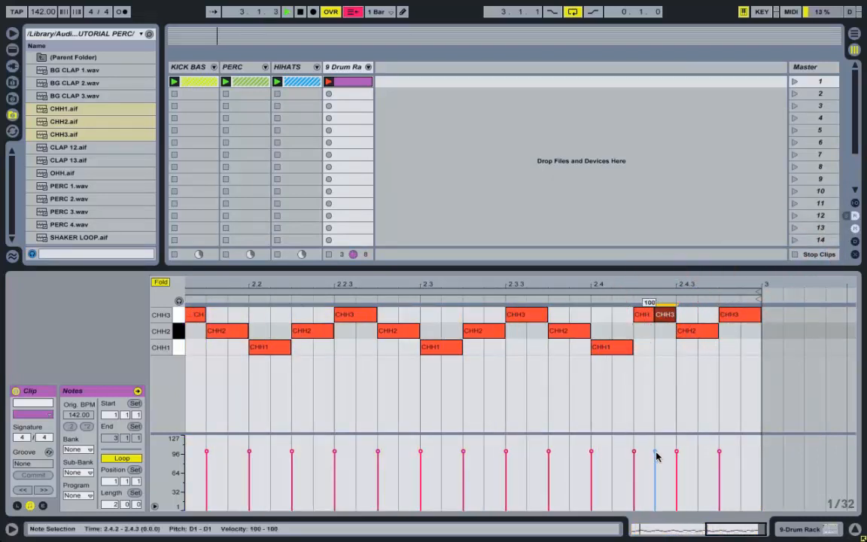
left_click_drag(655, 477, 655, 482)
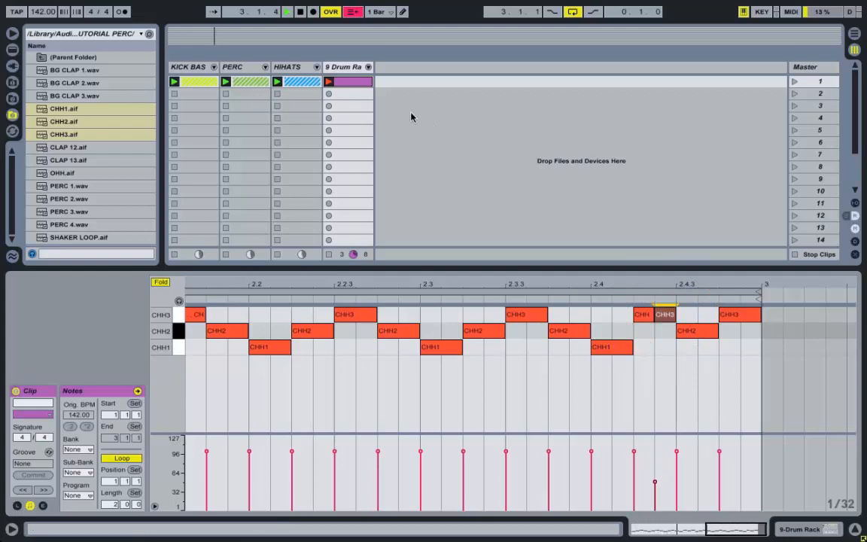
Open the Simpler of the Drum Rack's CHH3 pad and set its velocity amount to 50 %
left_click(356, 67)
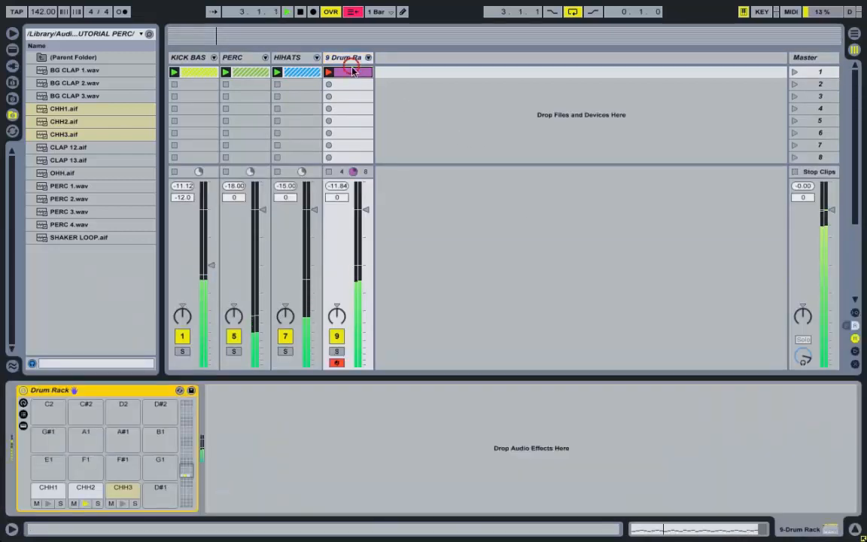
double_click(346, 76)
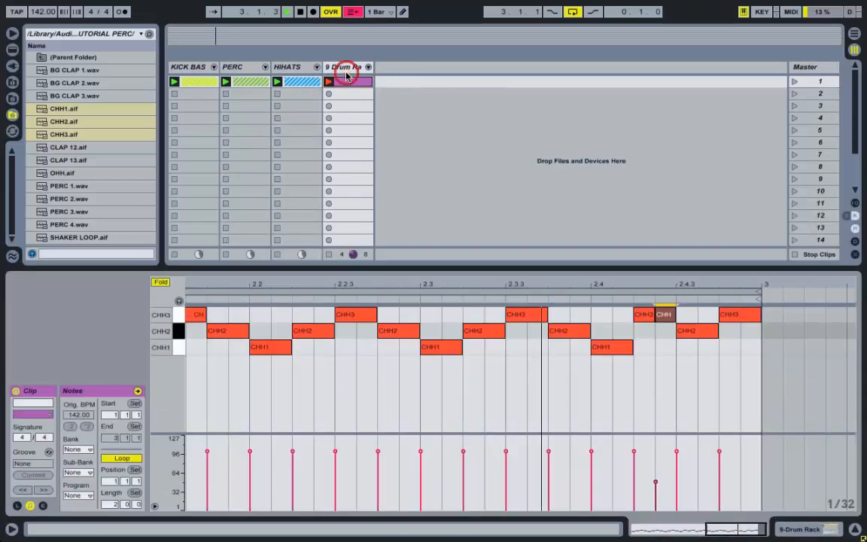
left_click(347, 67)
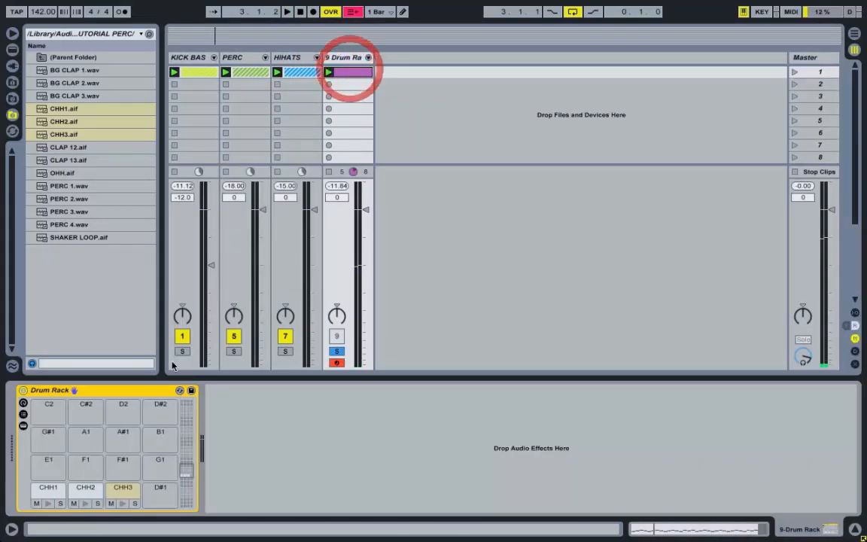
left_click(125, 490)
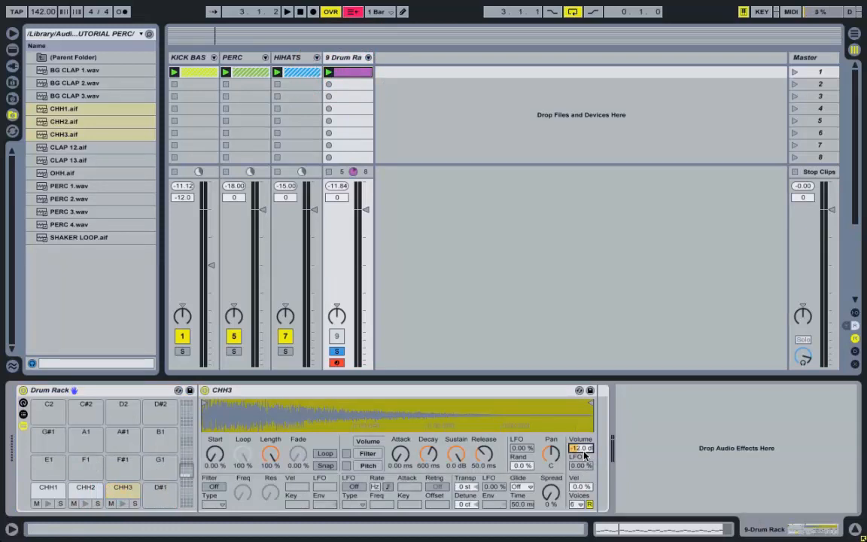
left_click(584, 487)
type("50")
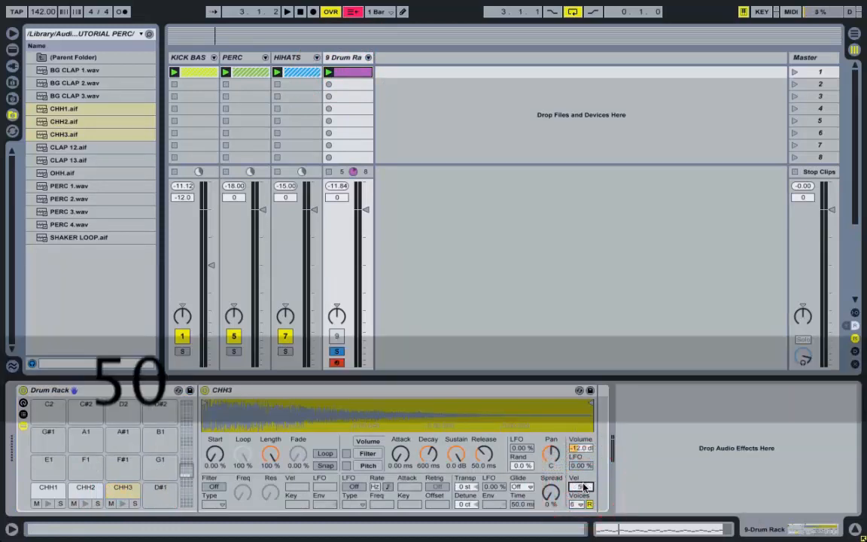
key("Return")
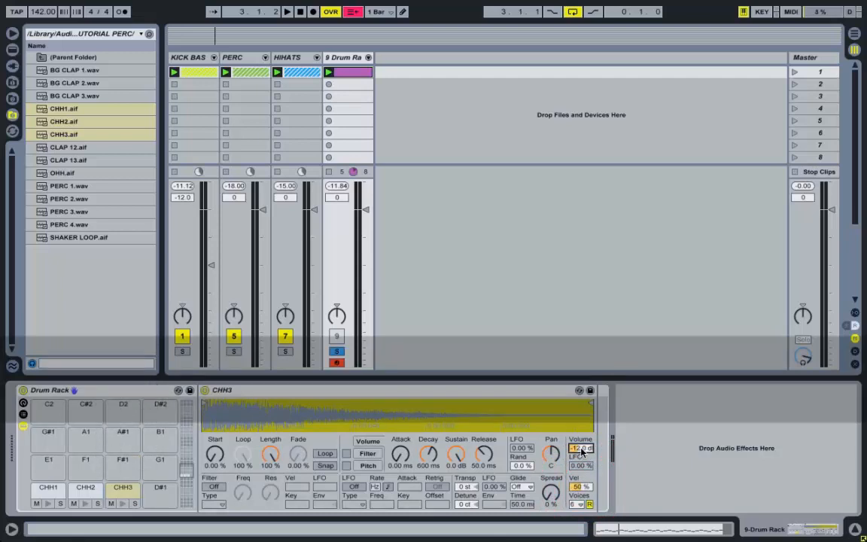
Audition the playing loop and examine the velocity of the short CHH3 note in the clip
key("space")
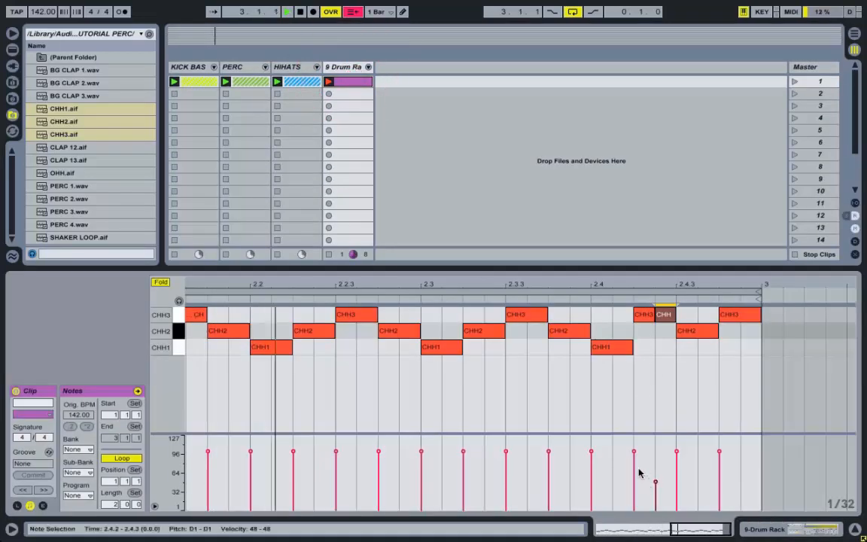
left_click_drag(638, 472, 638, 514)
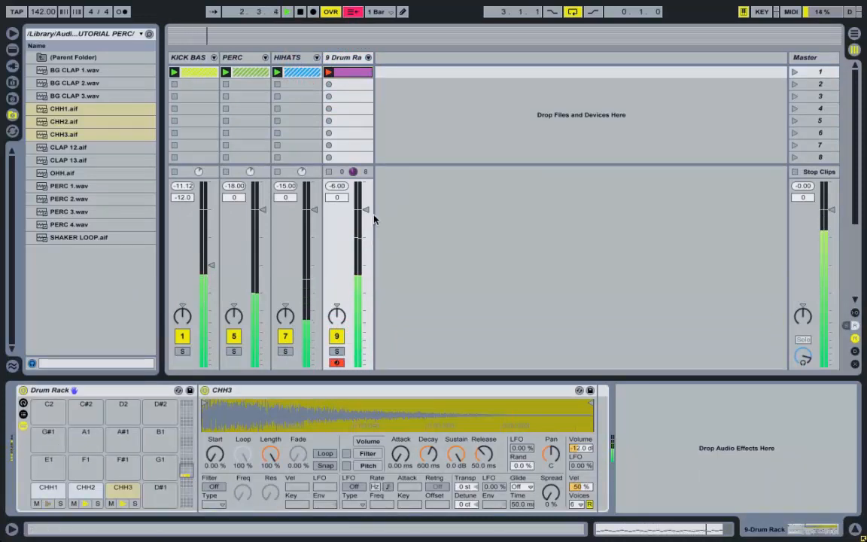
key("space")
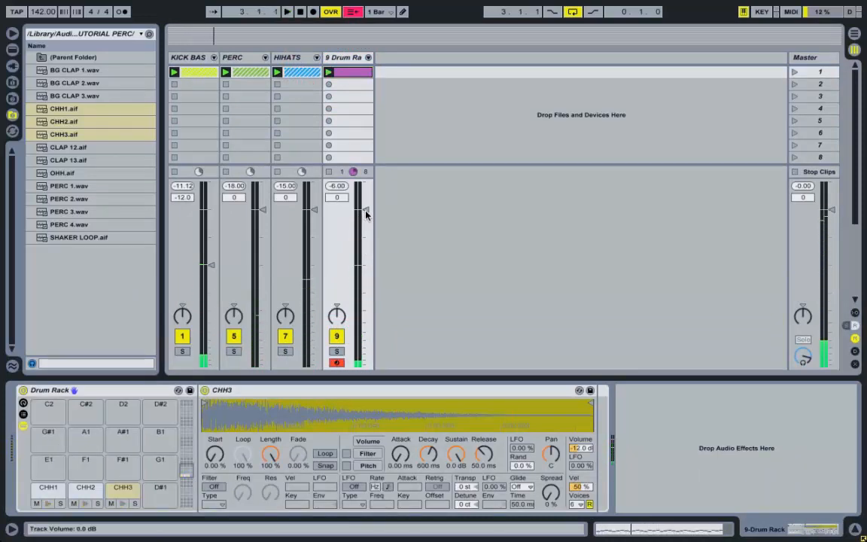
Lower the Drum Rack track's volume to -12 dB while the loop plays
key("space")
key("Down")
key("Down")
key("Down")
key("Down")
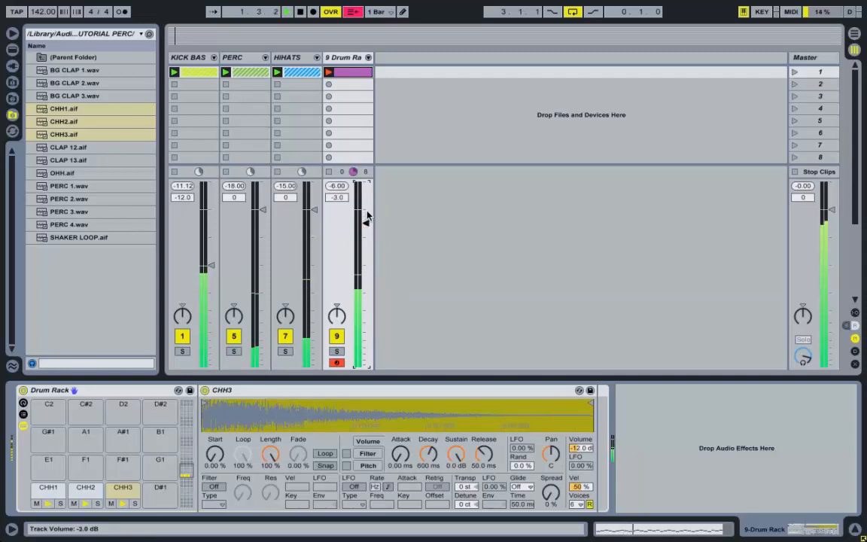
key("Down")
key("Down")
key("Down")
key("Down")
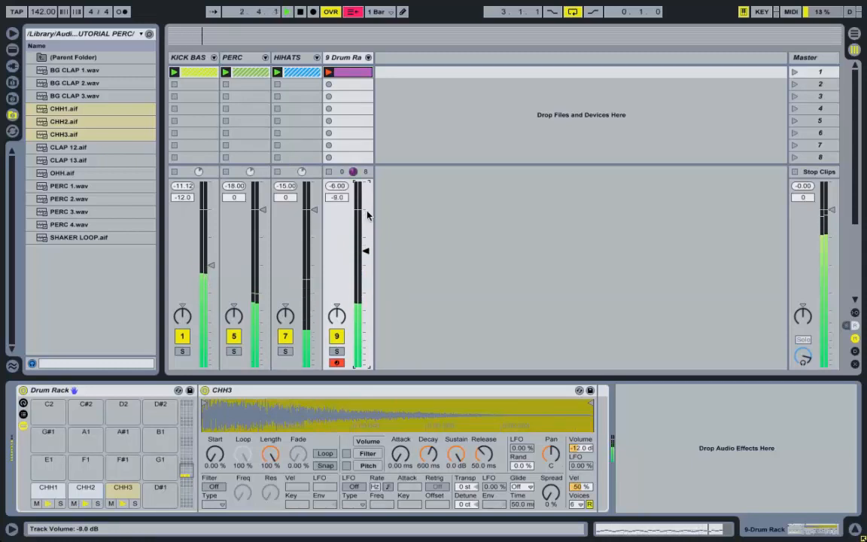
key("Down")
key("Down")
key("Down")
key("Down")
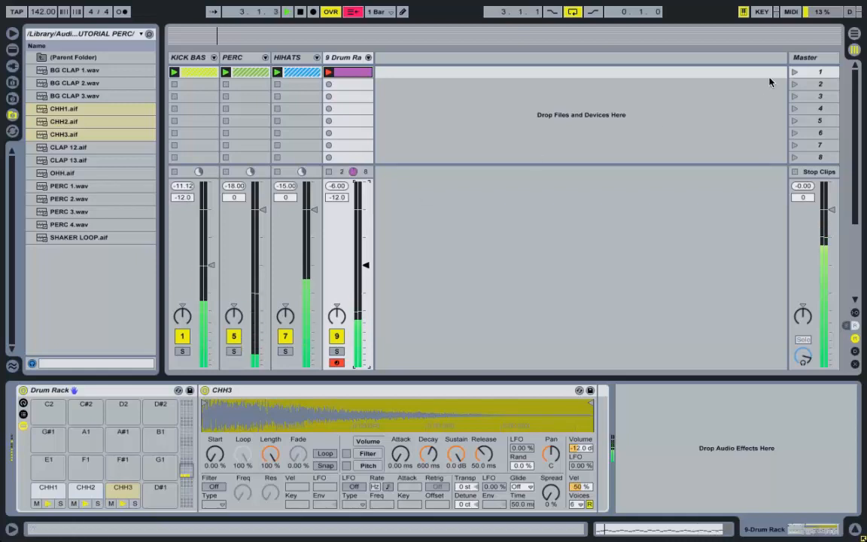
Examine the full loop's frequency spectrum in the master's Voxengo SPAN
left_click(797, 62)
left_click(381, 389)
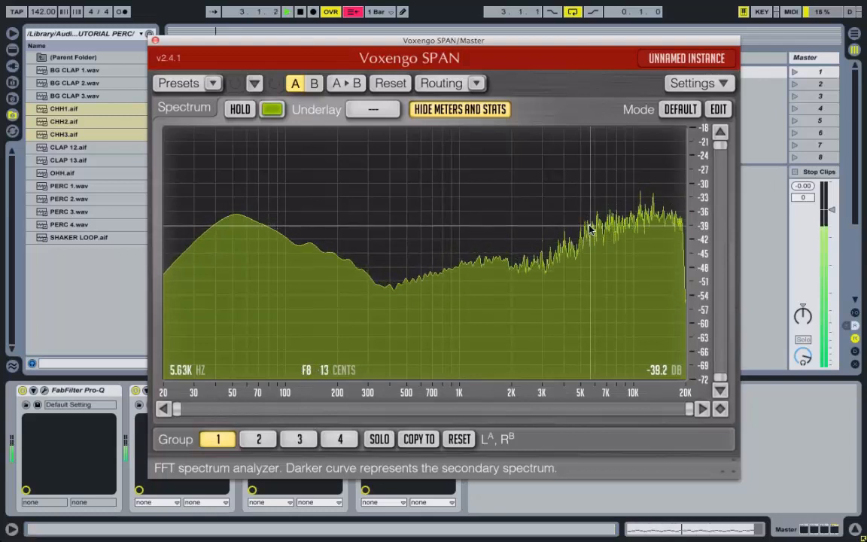
left_click(155, 40)
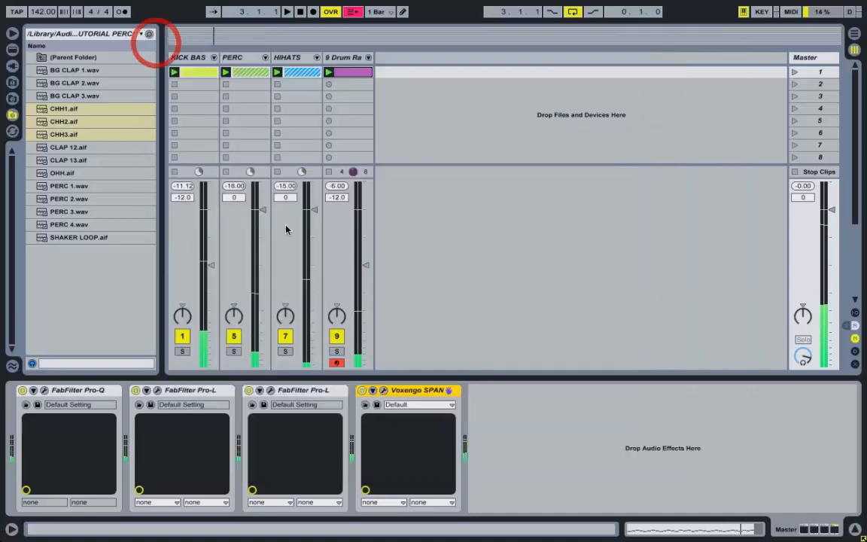
Mute the PERC and HIHATS groups and examine the kick, bass and closed hi-hat spectrum in the master's Voxengo SPAN
left_click(233, 335)
key("space")
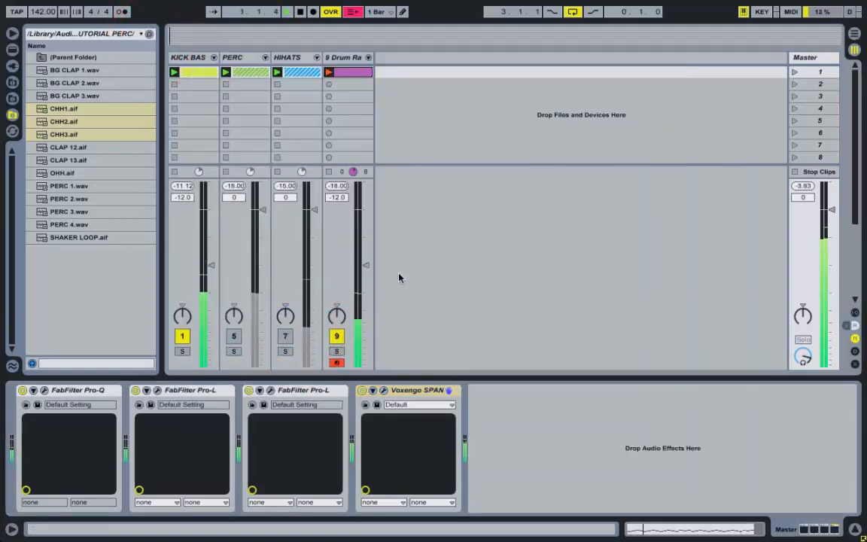
left_click(809, 57)
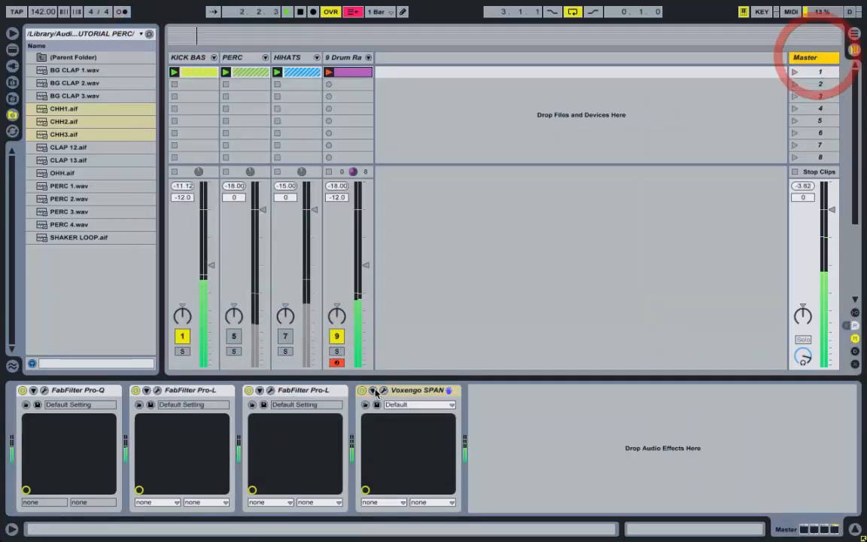
left_click(383, 390)
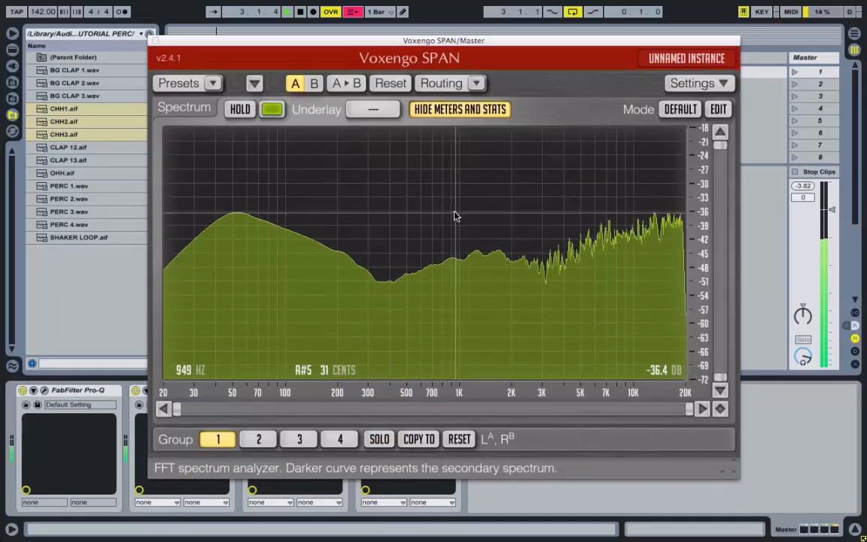
left_click(155, 40)
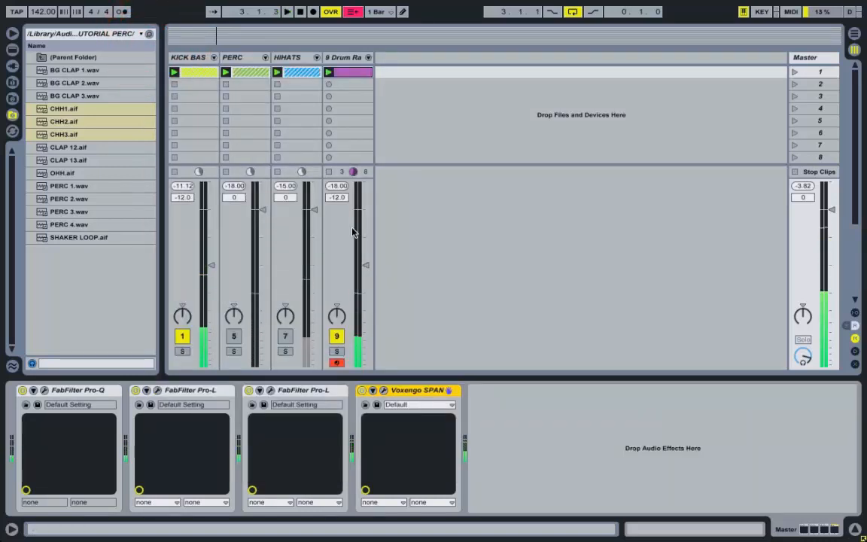
Unmute the HIHATS group while keeping the PERC group muted
left_click(288, 338)
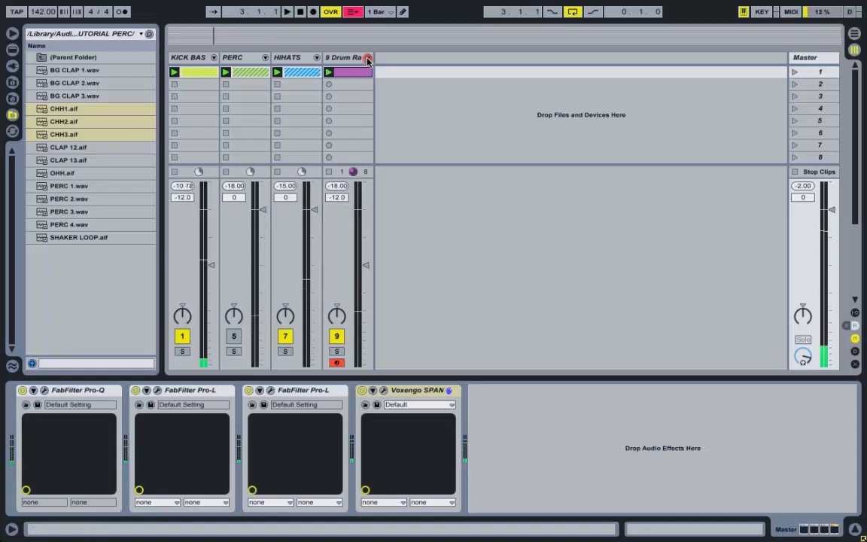
left_click(368, 56)
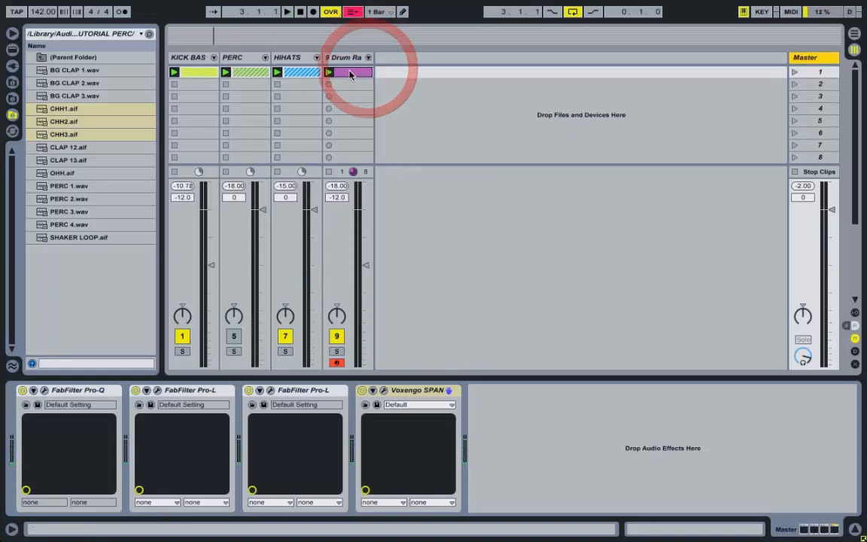
Change the last three notes of the closed hi-hat clip's first bar to CHH2, CHH3 and CHH2
left_click(348, 68)
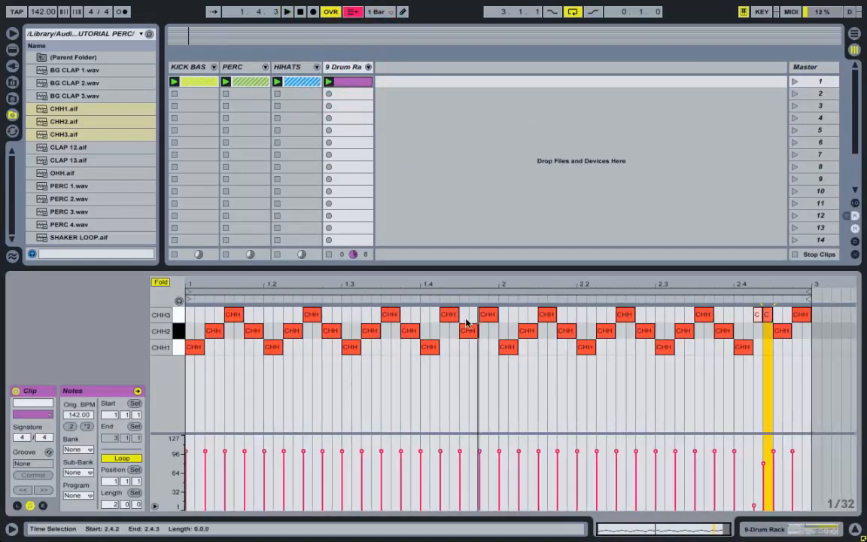
left_click(443, 318)
left_click(467, 332)
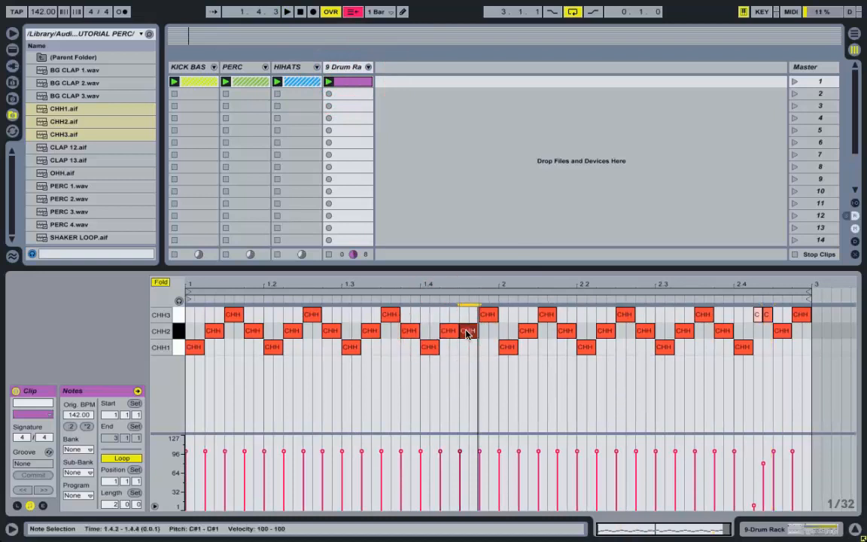
left_click_drag(489, 317, 491, 331)
Unmute the PERC group and listen to the full loop, stopping playback when done
key("space")
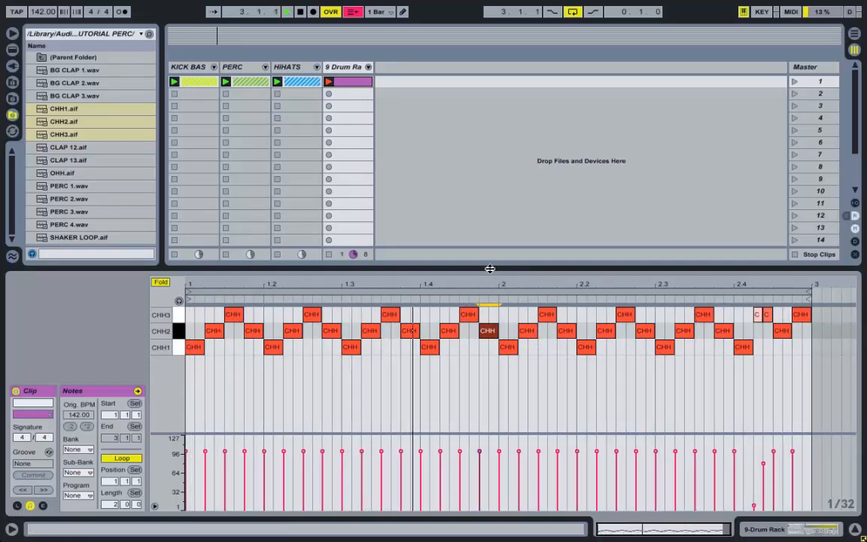
left_click_drag(489, 269, 490, 523)
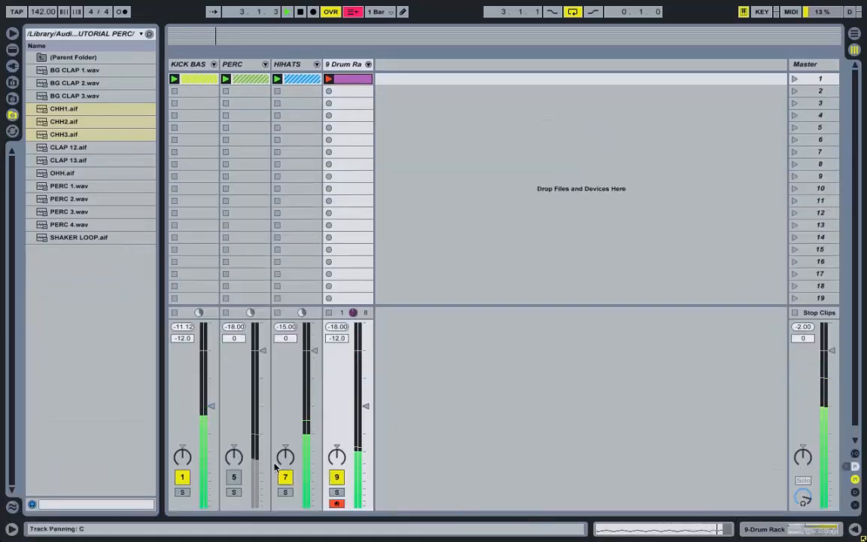
left_click(233, 477)
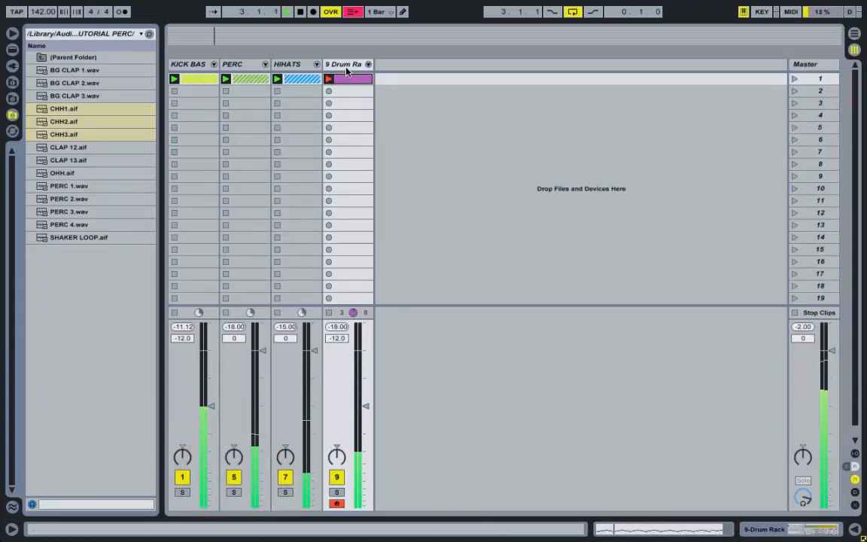
left_click(300, 14)
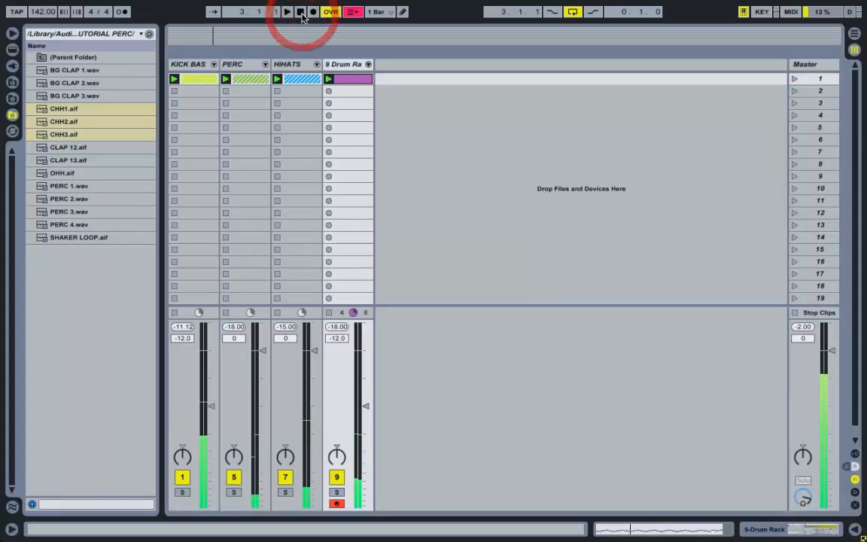
Rename the Drum Rack track as CHH and move it into the HIHATS group
right_click(342, 67)
right_click(343, 66)
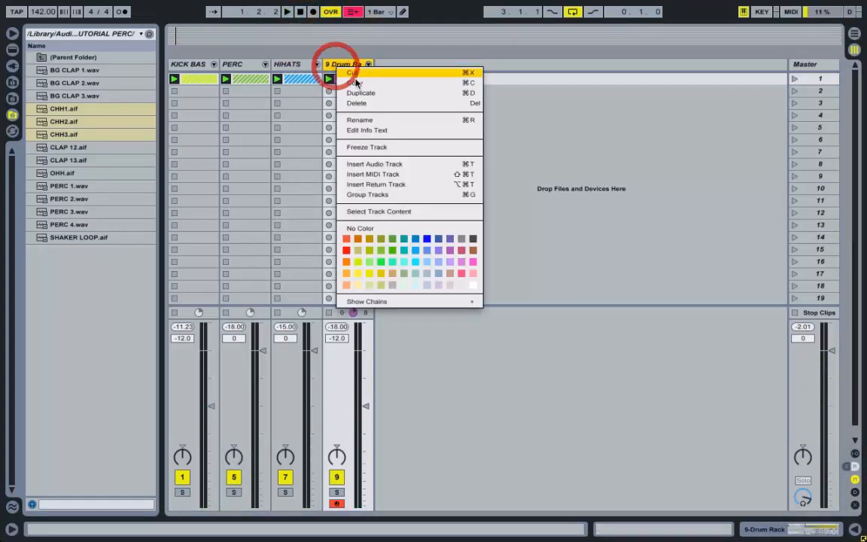
left_click(374, 119)
type("CHH")
key("Return")
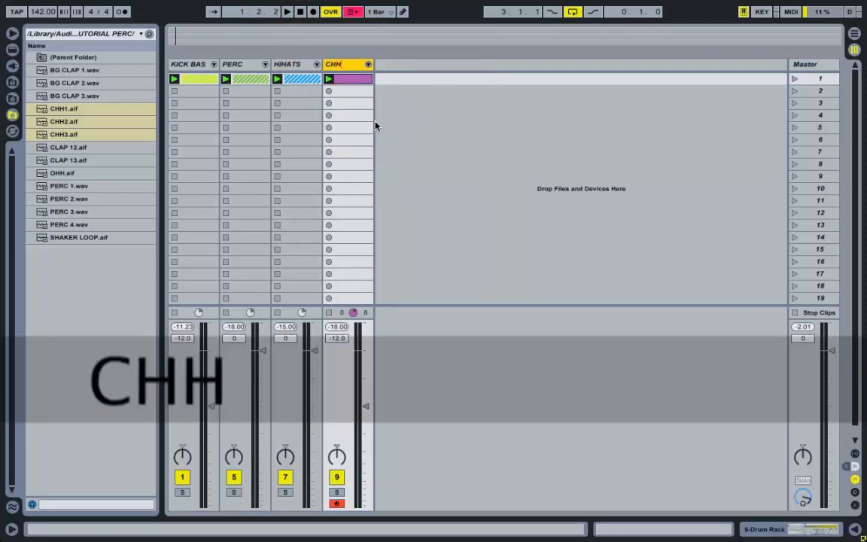
key("space")
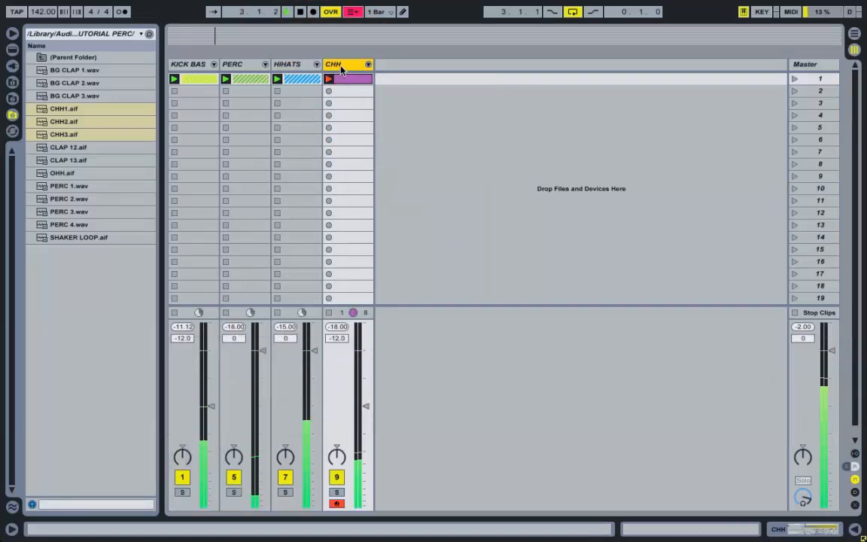
left_click(302, 65)
left_click_drag(301, 65, 298, 67)
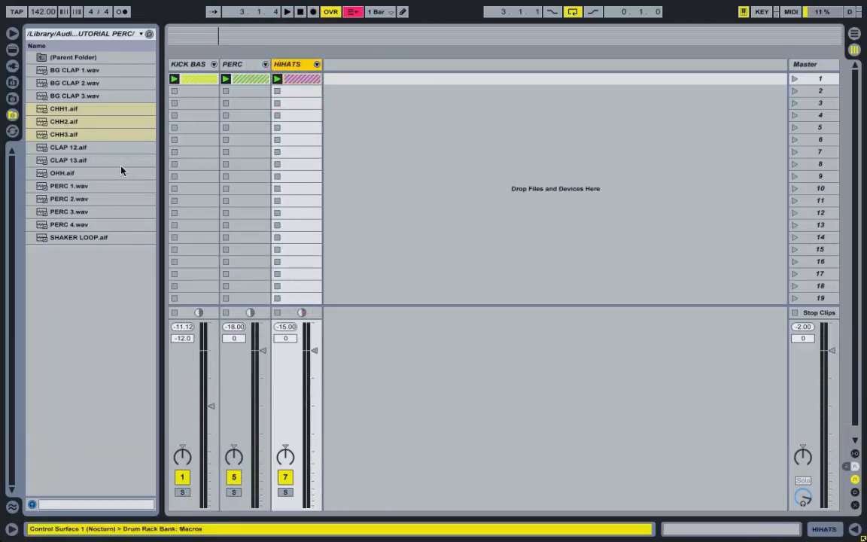
Audition the browser samples from CLAP 12 through OHH and the PERC sounds to SHAKER LOOP
left_click(82, 149)
left_click(78, 161)
left_click(76, 173)
left_click(75, 186)
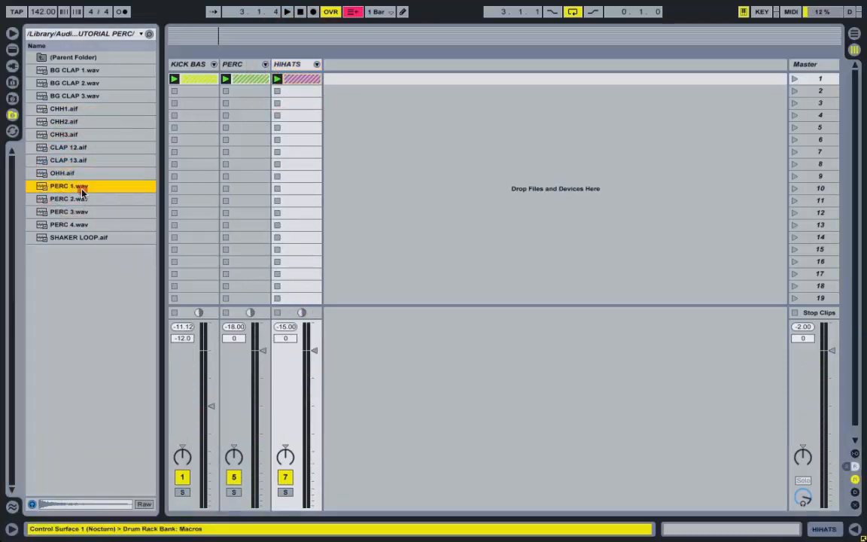
left_click(75, 199)
left_click(75, 213)
left_click(75, 223)
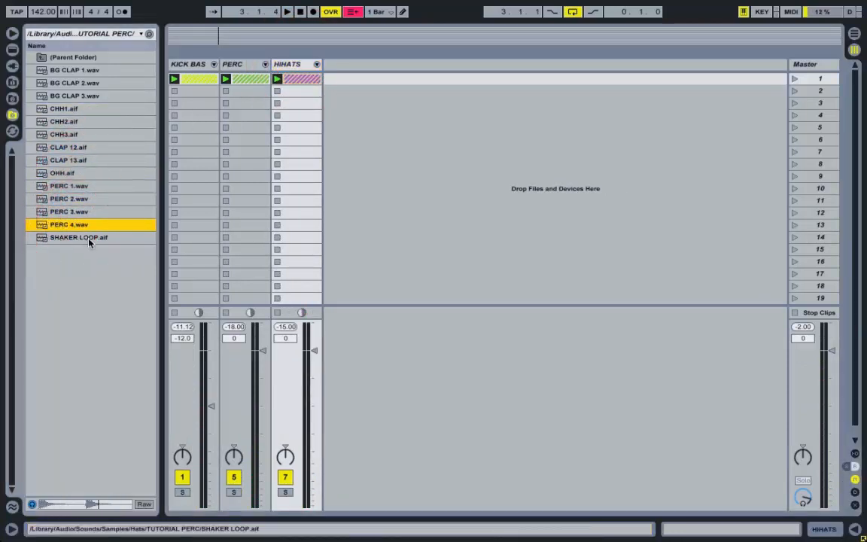
left_click(83, 240)
Add SHAKER LOOP.aif on a new audio track and lower its volume to -24 dB while scene 1 plays
left_click_drag(76, 239, 369, 82)
left_click(792, 79)
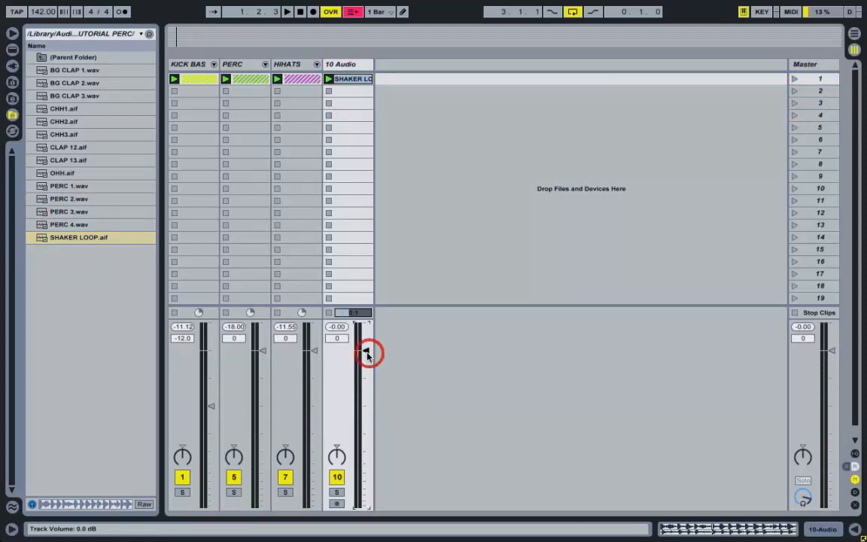
key("Down")
key("Down")
key("Down")
key("Down")
key("Down")
key("Down")
key("Down")
key("Down")
key("Down")
key("Down")
key("Down")
key("Down")
key("Down")
key("Down")
key("Down")
key("Down")
key("Down")
key("Down")
key("Down")
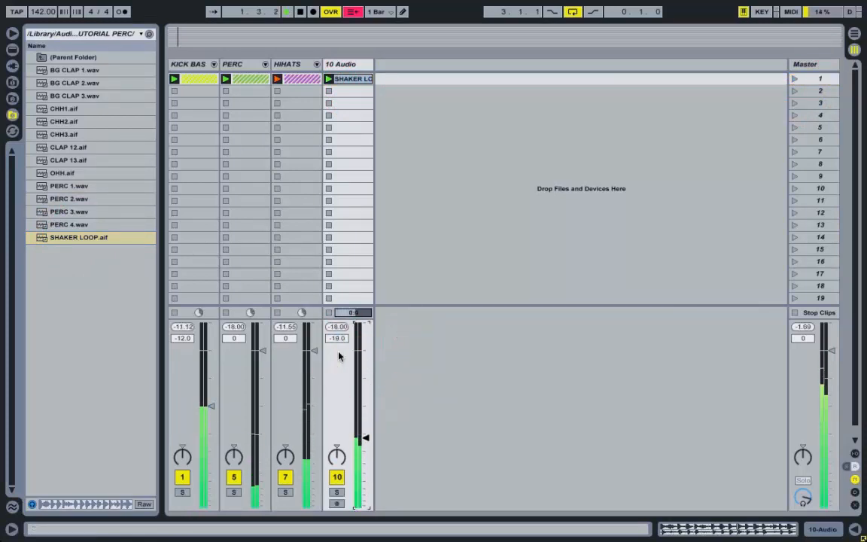
key("Down")
key("Down")
key("Down")
key("Down")
key("Down")
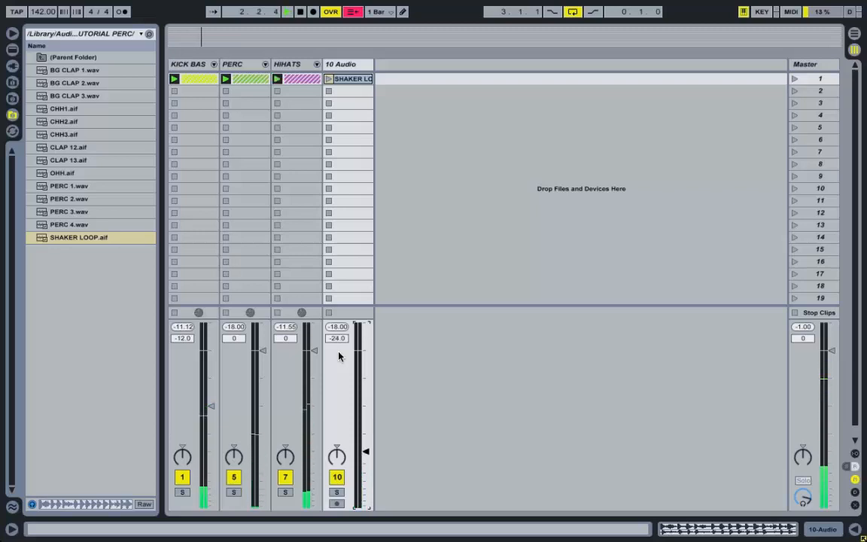
Turn on looping for the SHAKER LOOP clip and relaunch scene 1
key("space")
left_click(795, 80)
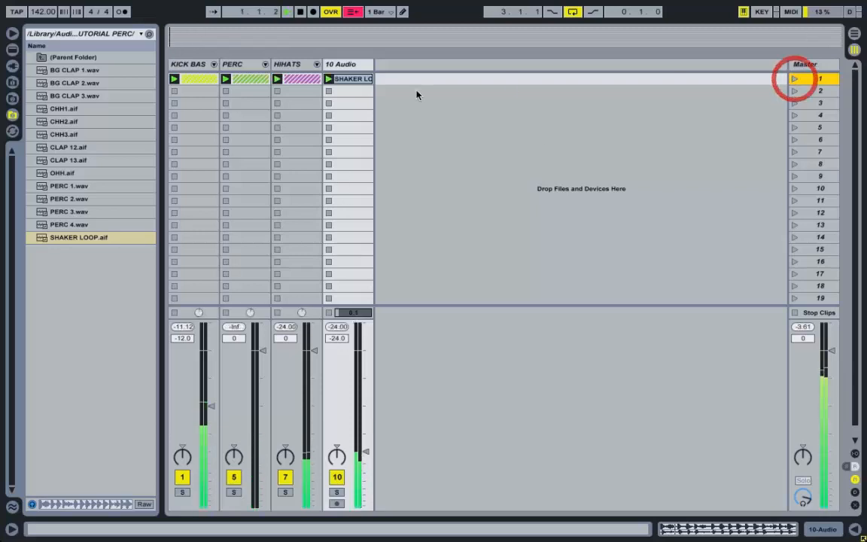
left_click(354, 78)
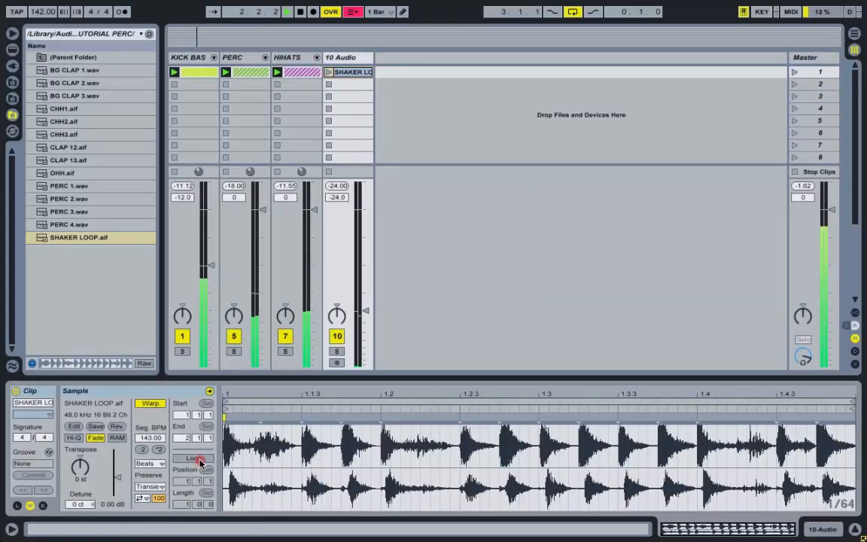
left_click(194, 458)
left_click(795, 72)
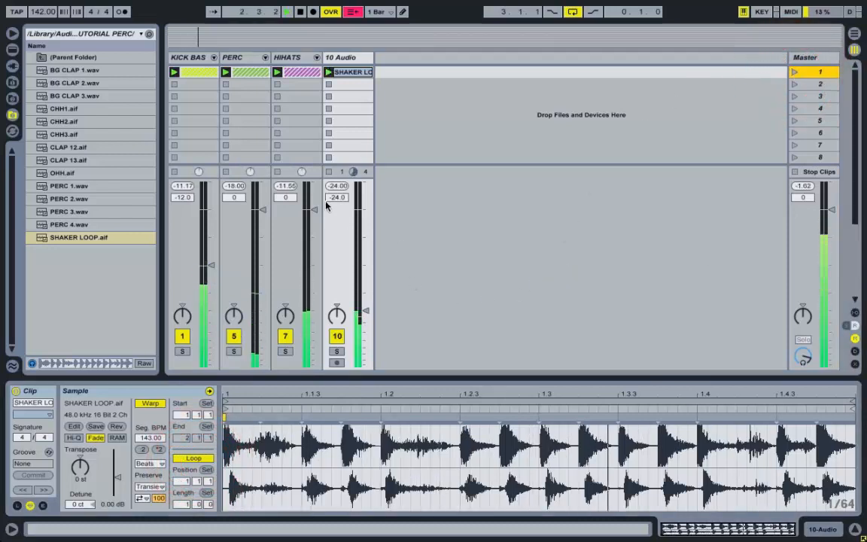
left_click(329, 6)
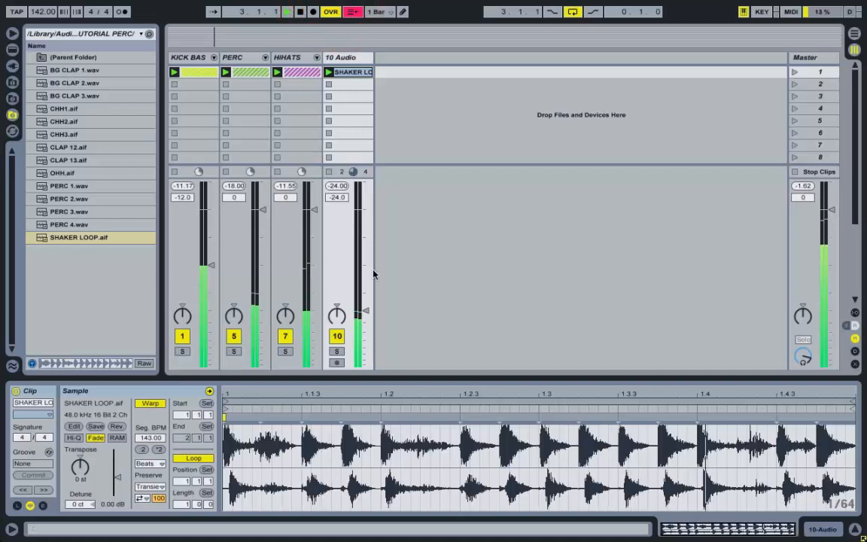
Lower the shaker track's volume to -30 dB and play the loop
left_click_drag(368, 311, 367, 317)
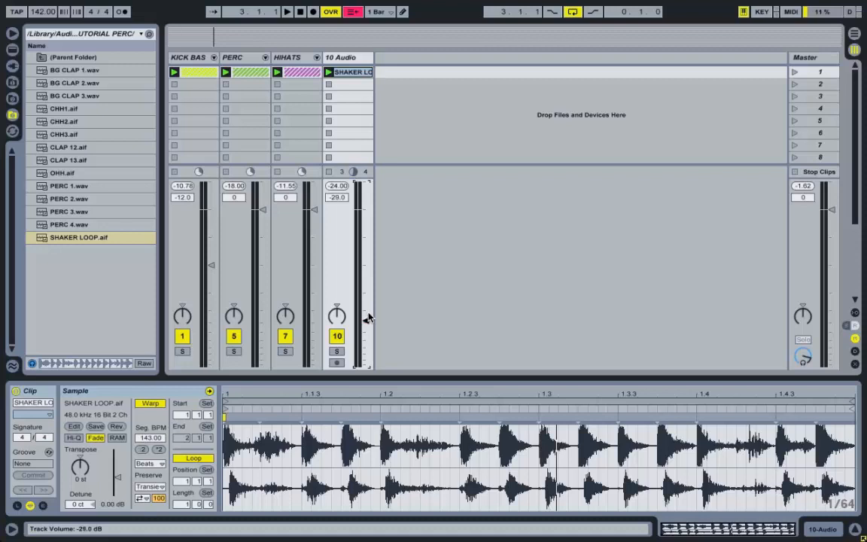
key("Down")
key("space")
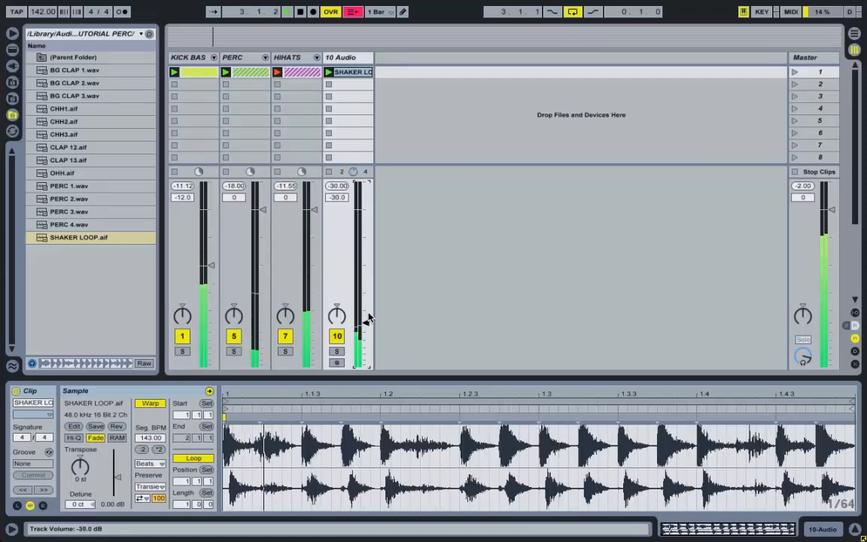
Rename the shaker audio track as SHAKER LOOP, move it into the HIHATS group and restart playback
right_click(346, 60)
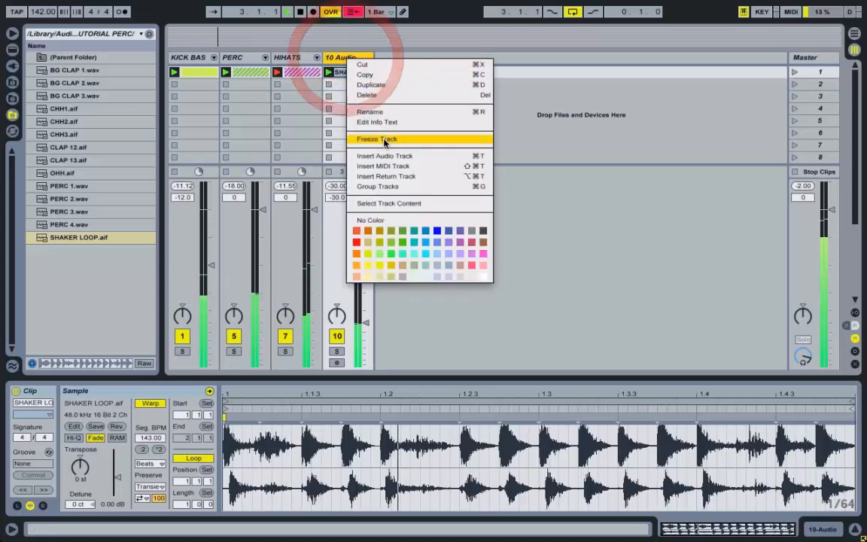
left_click(377, 114)
type("SHAKER LOOP")
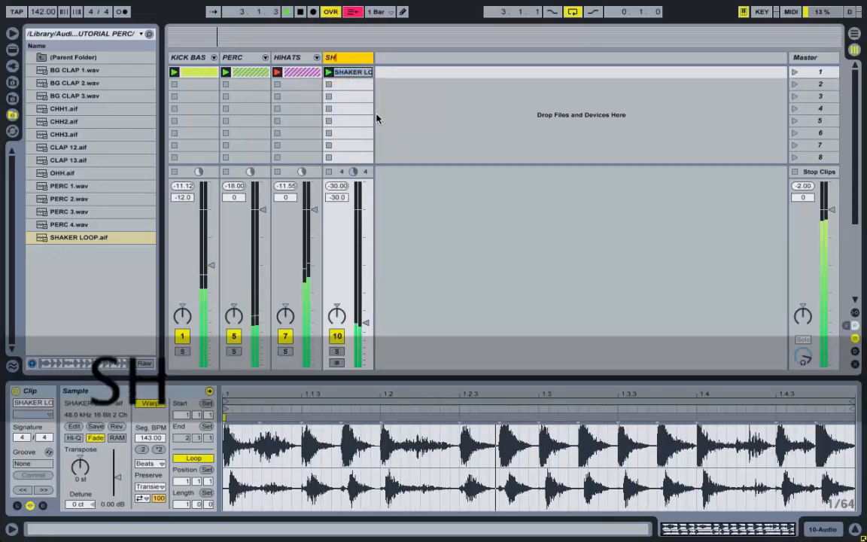
key("Return")
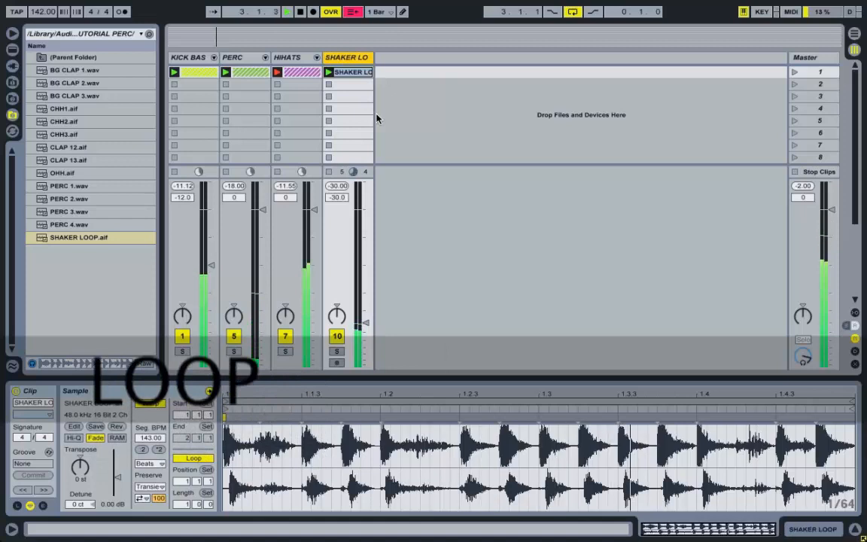
left_click_drag(349, 62, 300, 63)
key("space")
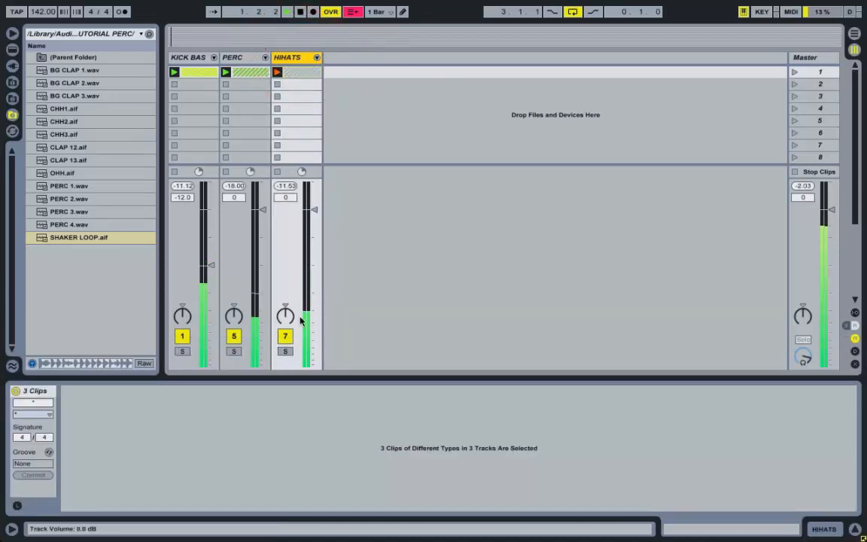
Mute the PERC group and examine the kick, bass and hi-hat spectrum in the master's Voxengo SPAN
left_click(233, 337)
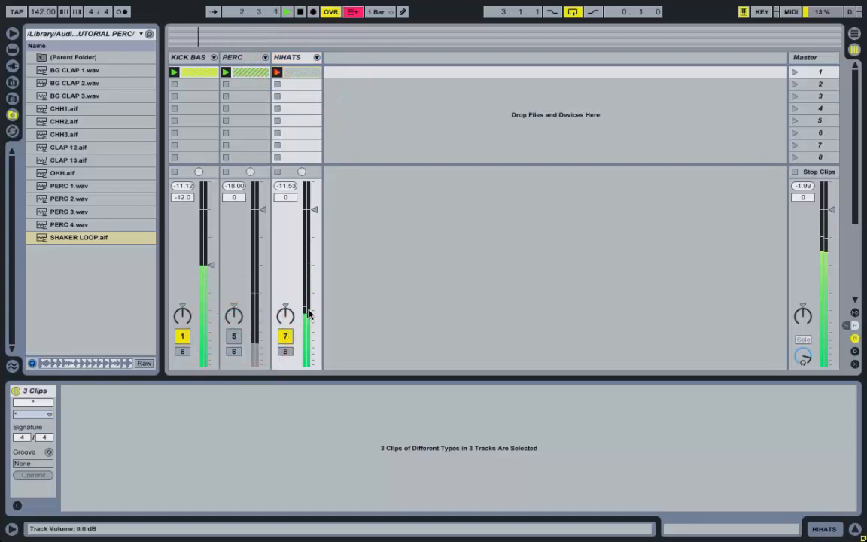
left_click(814, 59)
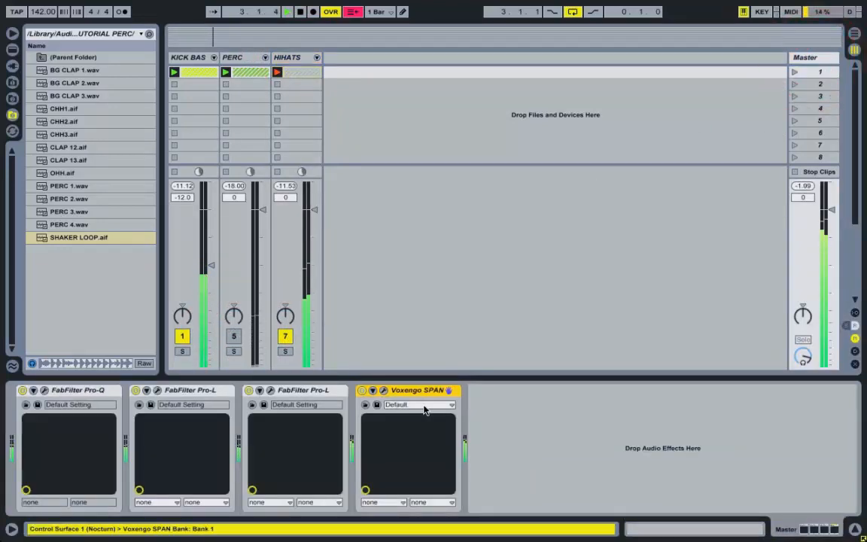
left_click(387, 391)
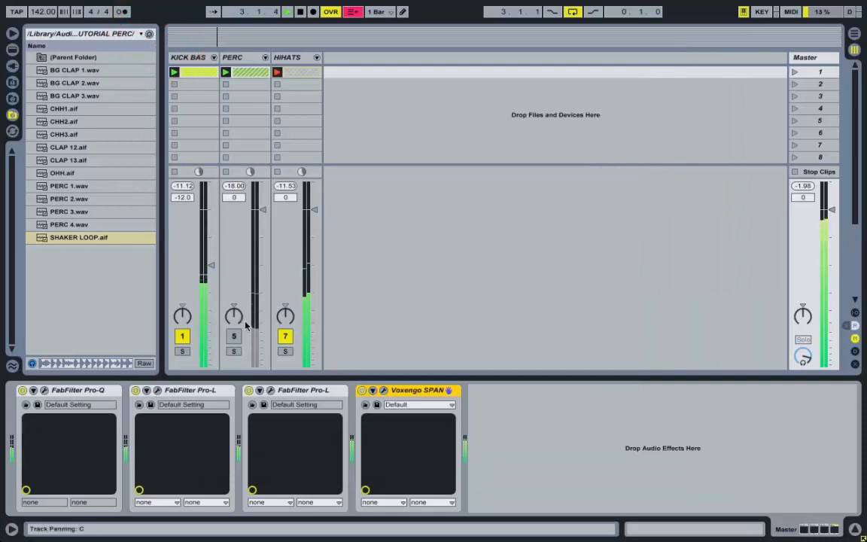
Unfold the HIHATS group and lower its tracks together: SHAKER LOOP to -31 dB, CHH to -13 dB and OHH to -16 dB
left_click(317, 58)
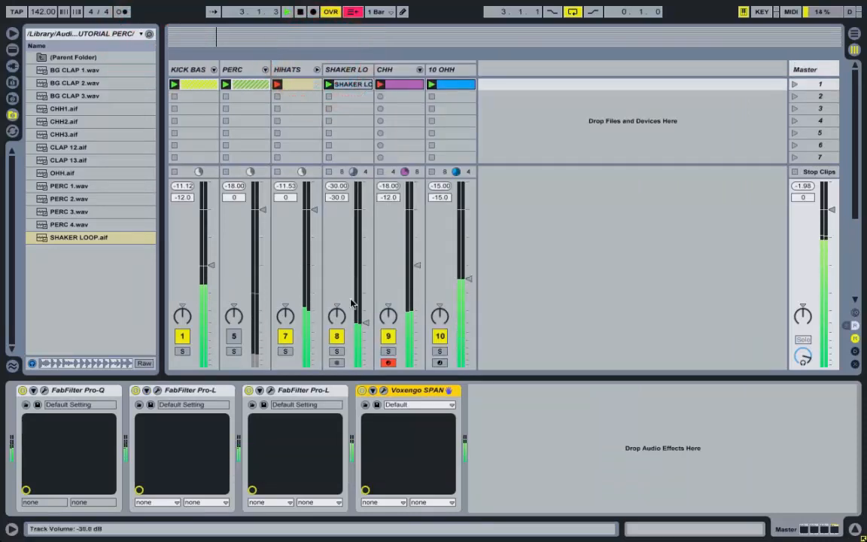
left_click(352, 70)
left_click(451, 69)
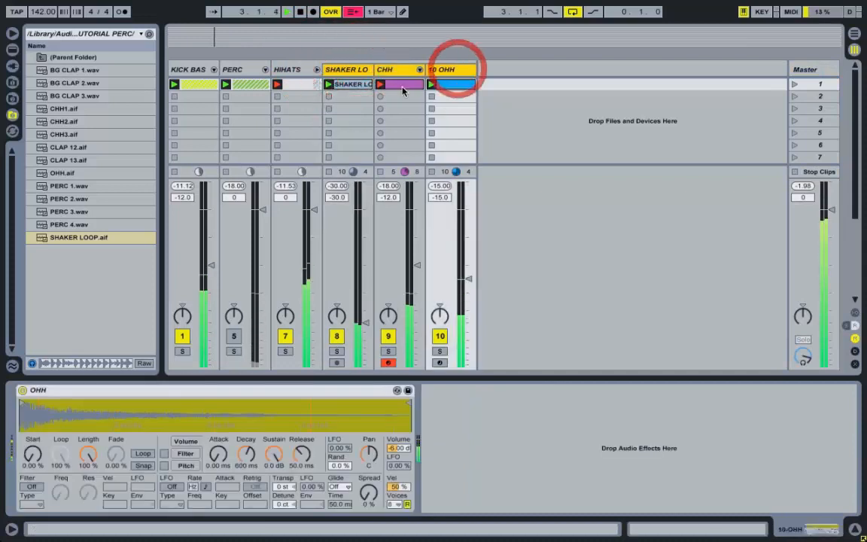
left_click(419, 270)
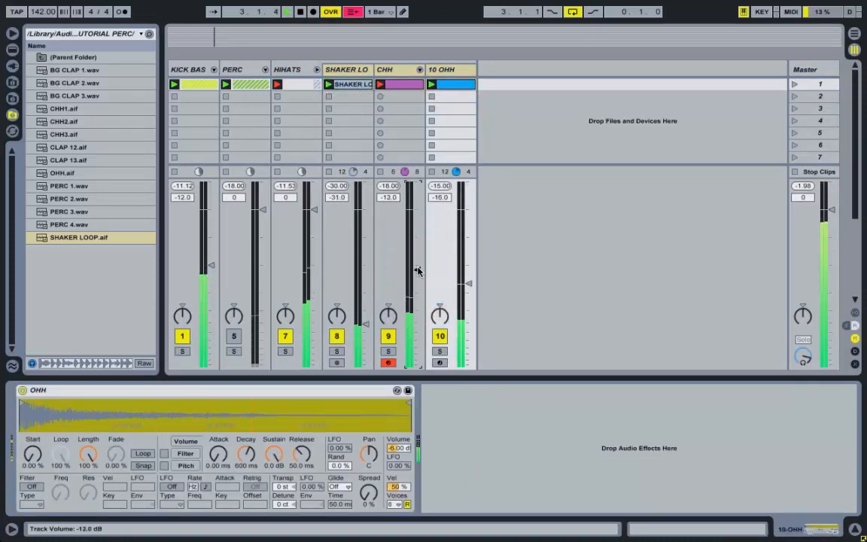
Recheck the rebalanced hi-hats against the kick and bass in the master's Voxengo SPAN
left_click(816, 69)
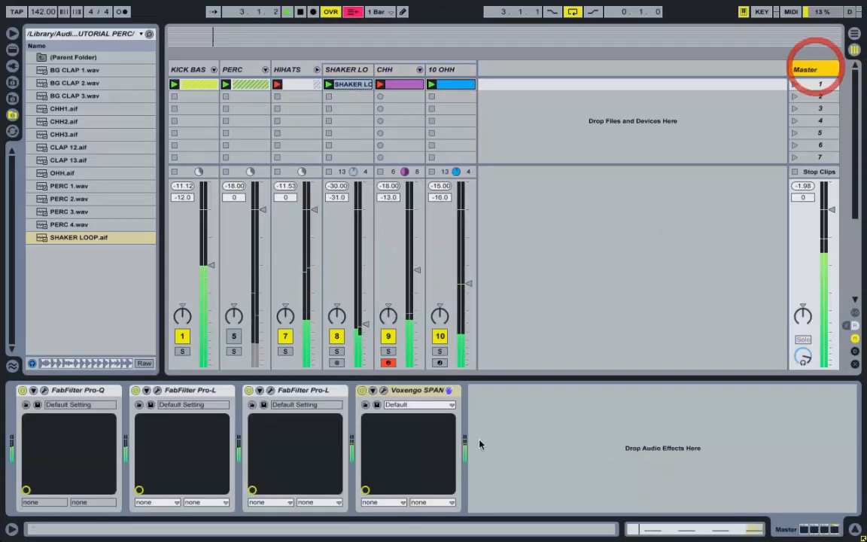
left_click(383, 397)
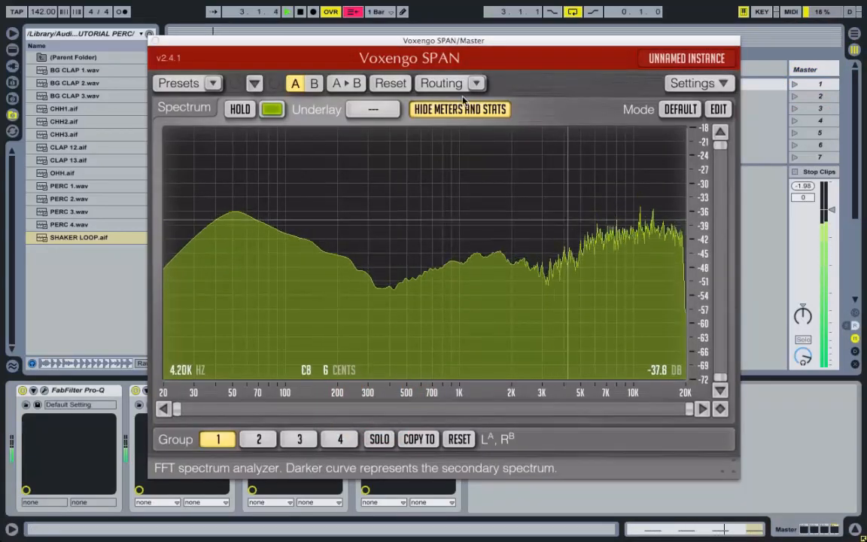
left_click(155, 40)
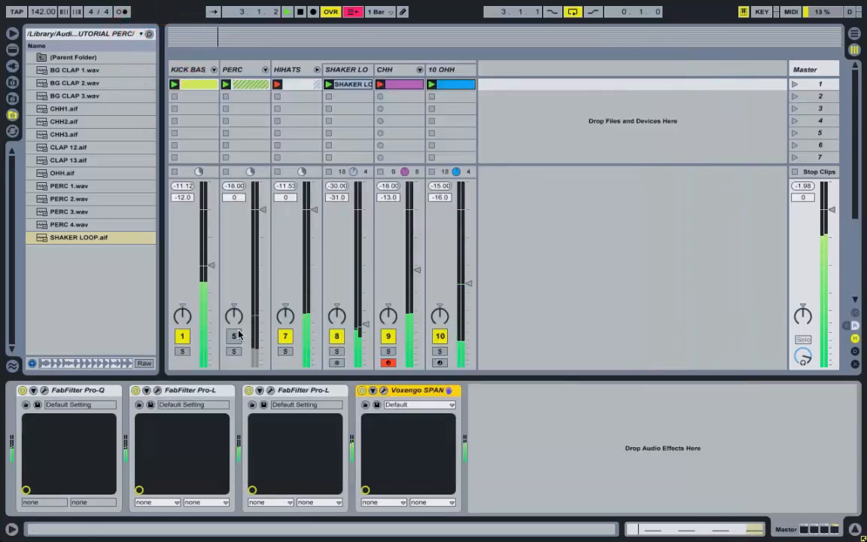
Fold the HIHATS group and audition the percussion, hi-hat and BG CLAP samples in the TUTORIAL PERC folder, with and without the running groove
left_click(318, 70)
left_click(75, 225)
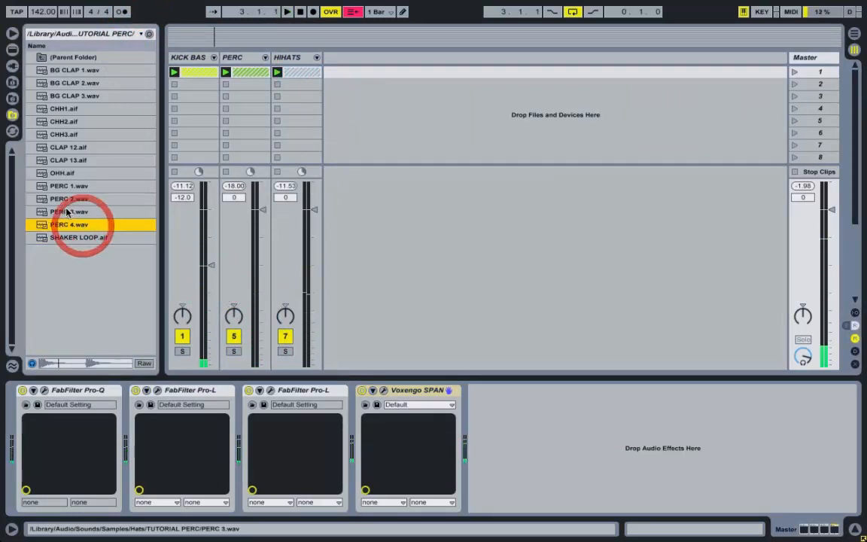
left_click(70, 212)
left_click(68, 186)
left_click(66, 174)
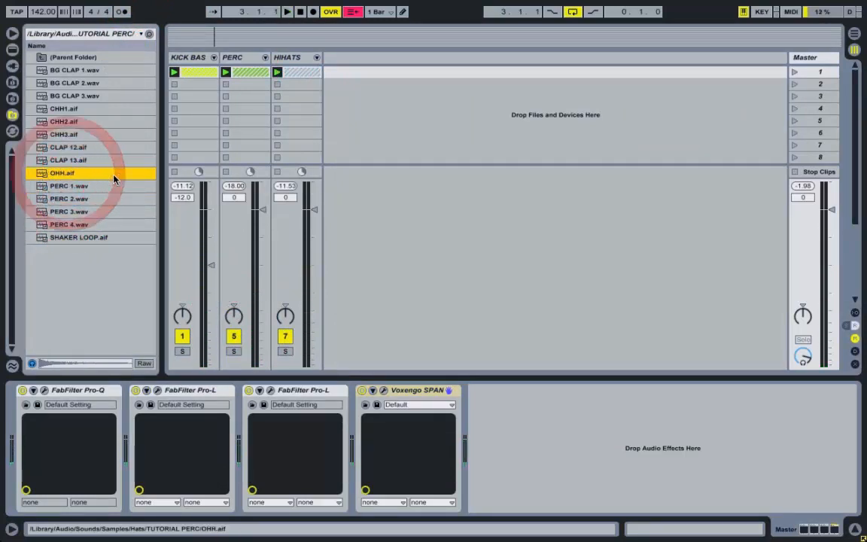
key("space")
left_click(74, 109)
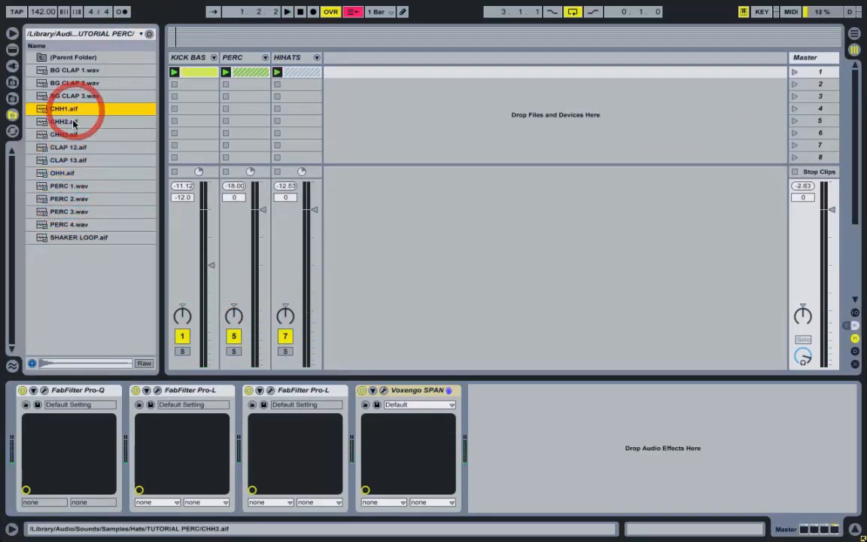
left_click(66, 121)
left_click(67, 134)
left_click(95, 70)
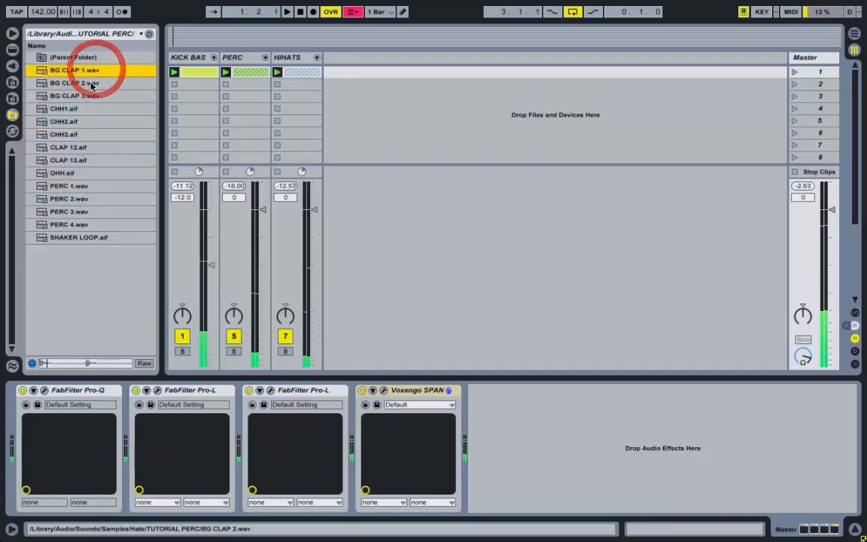
left_click(90, 83)
left_click(89, 95)
left_click(91, 70)
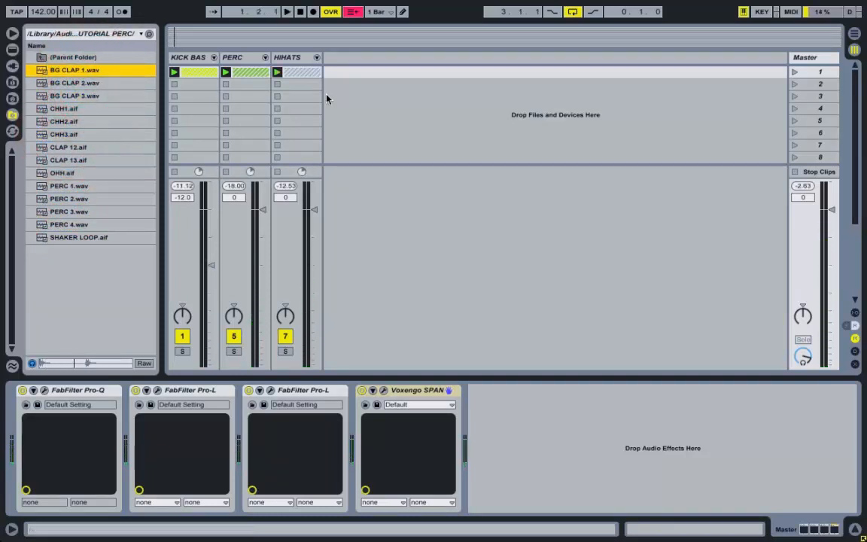
Insert a new audio track beside HIHATS and load BG CLAP 1.wav into its first clip slot
right_click(364, 85)
left_click(396, 91)
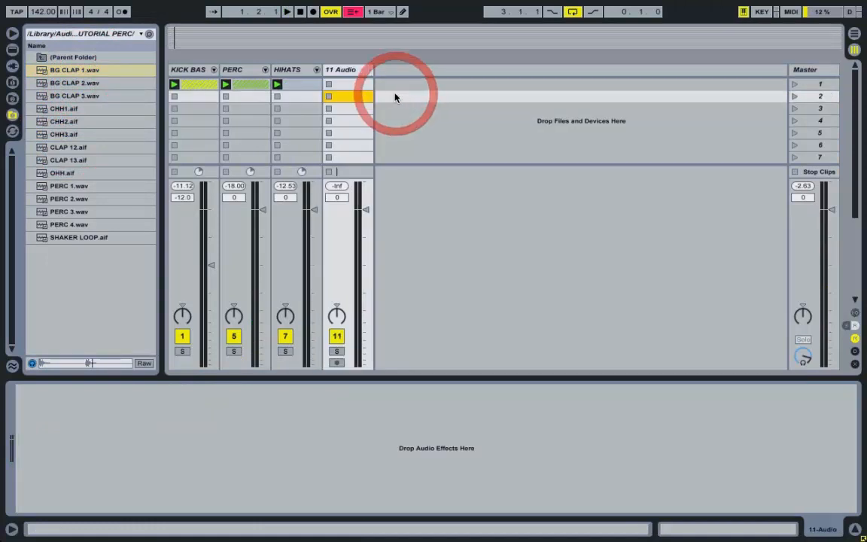
left_click(70, 72)
left_click(72, 84)
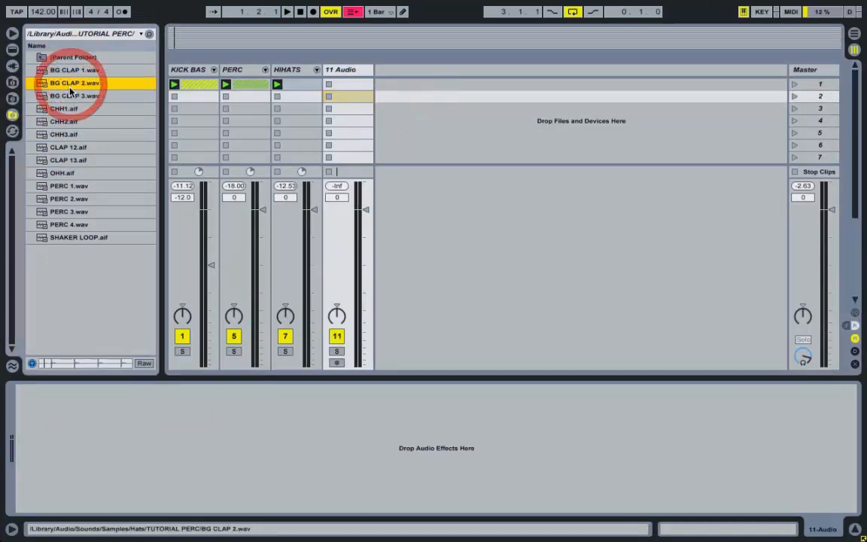
left_click_drag(75, 71, 344, 85)
Load BG CLAP 2.wav as a clip on a second new audio track and launch scene 1
right_click(415, 102)
left_click(460, 110)
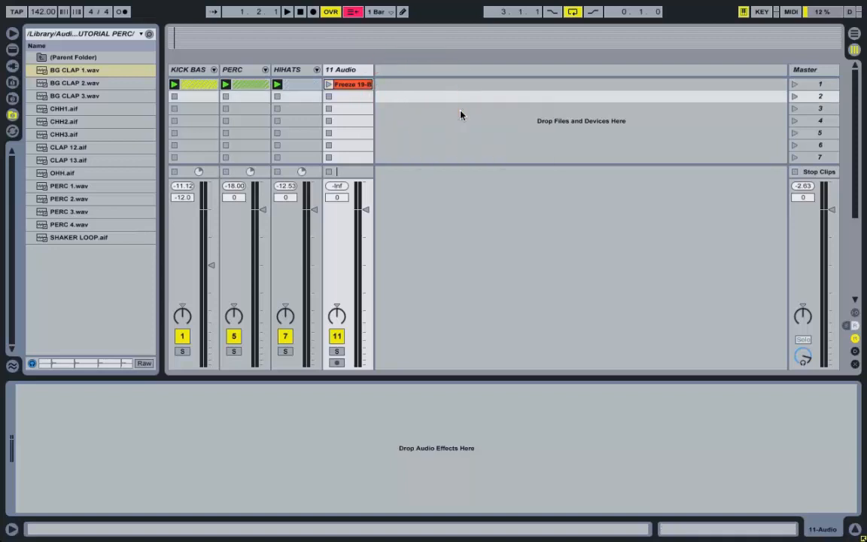
left_click_drag(75, 84, 416, 88)
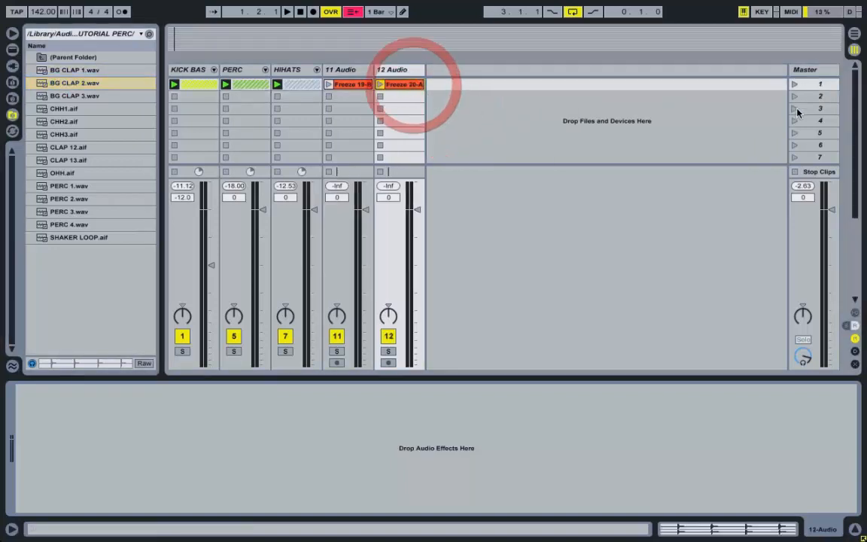
left_click(795, 84)
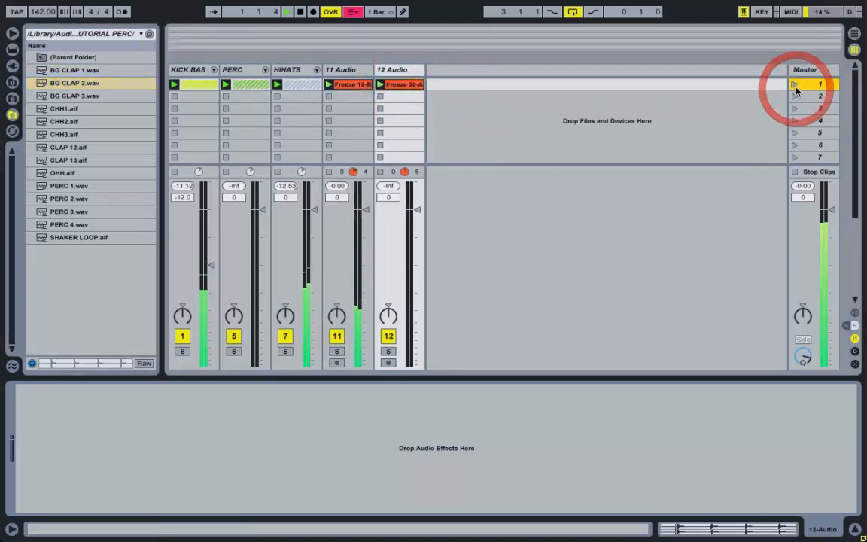
Shorten both clap clips to two-beat loops, with BG CLAP 2 starting at 1.2.1, and audition the two tracks soloed together
key("space")
left_click(338, 352)
left_click(361, 85)
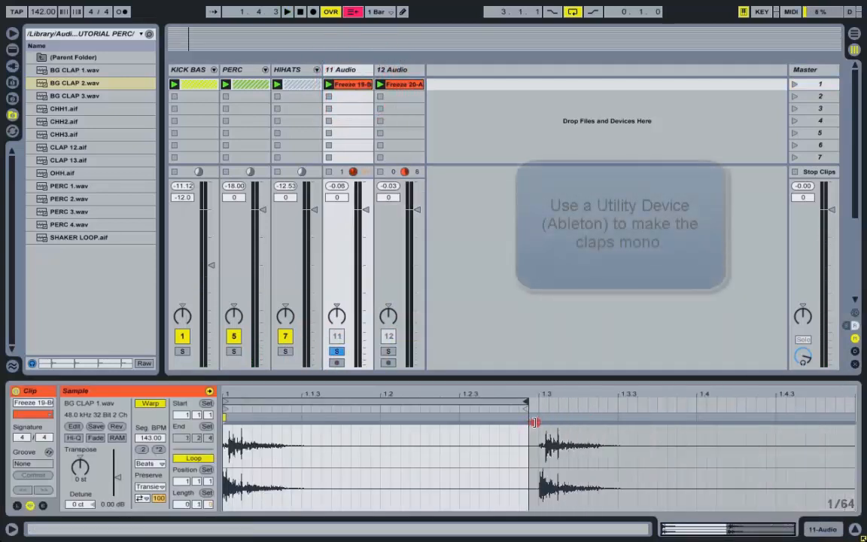
left_click(394, 85)
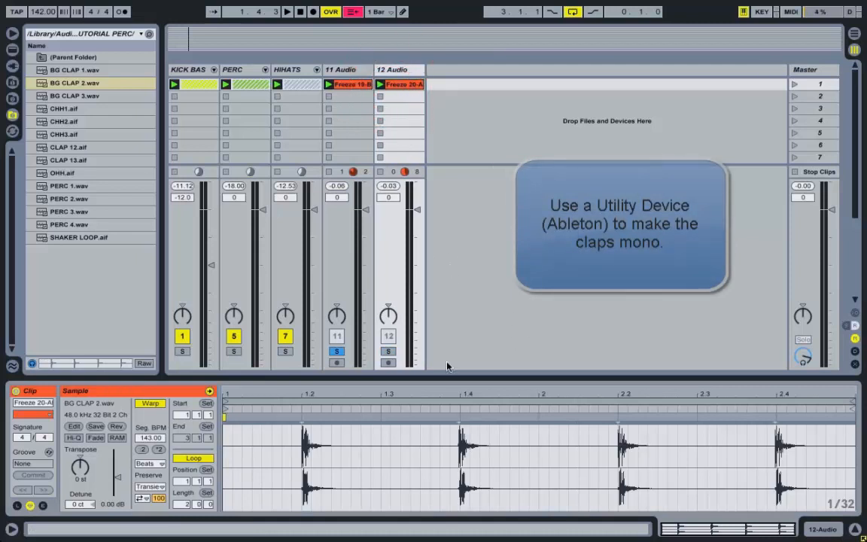
left_click_drag(223, 407, 298, 407)
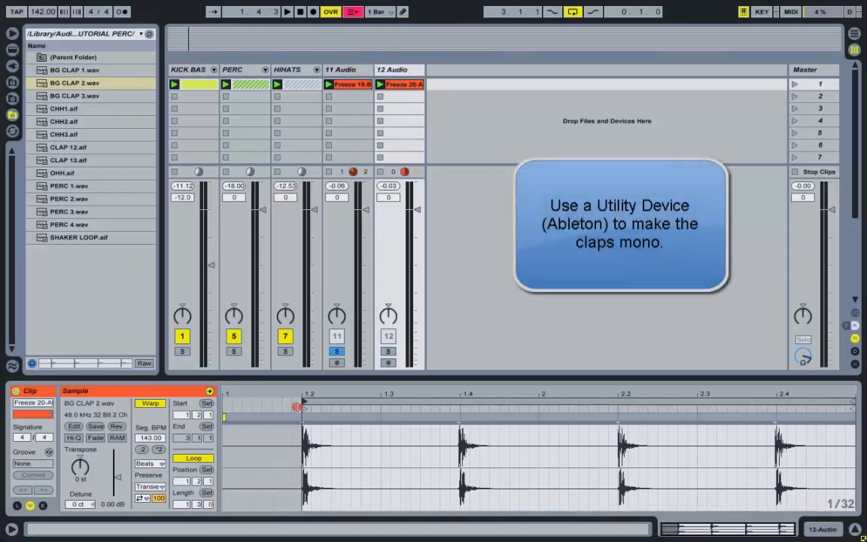
mouse_move(849, 403)
left_mouse_down()
mouse_move(793, 411)
mouse_move(851, 420)
mouse_move(833, 427)
mouse_move(522, 412)
mouse_move(442, 418)
left_mouse_up()
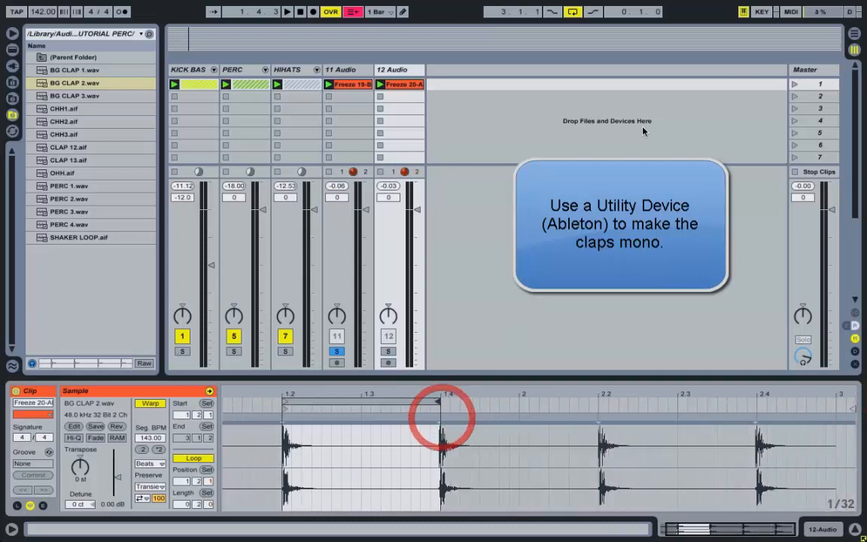
left_click(796, 85)
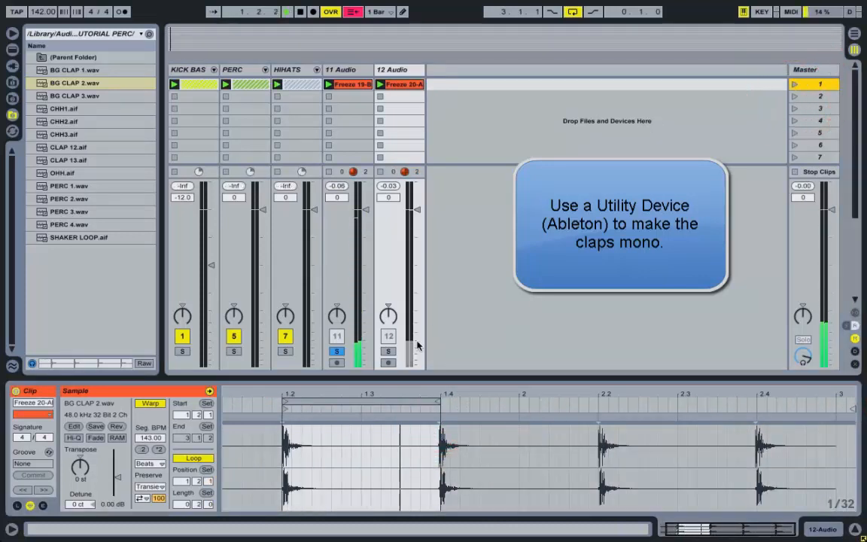
left_click(388, 351)
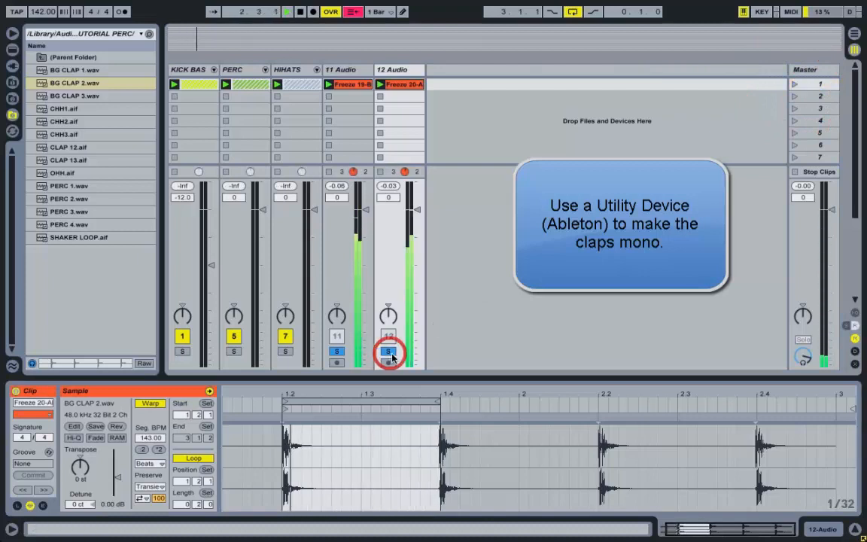
Add a Utility device to the 11 Audio clap track and set its Width to 0%
left_click(350, 70)
key("space")
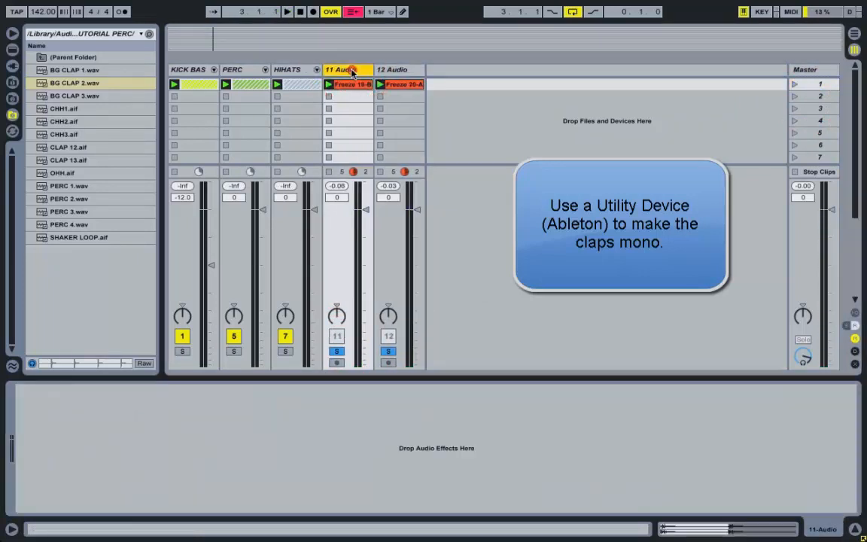
left_click(12, 48)
scroll(97, 263, "down", 6)
scroll(98, 262, "down", 5)
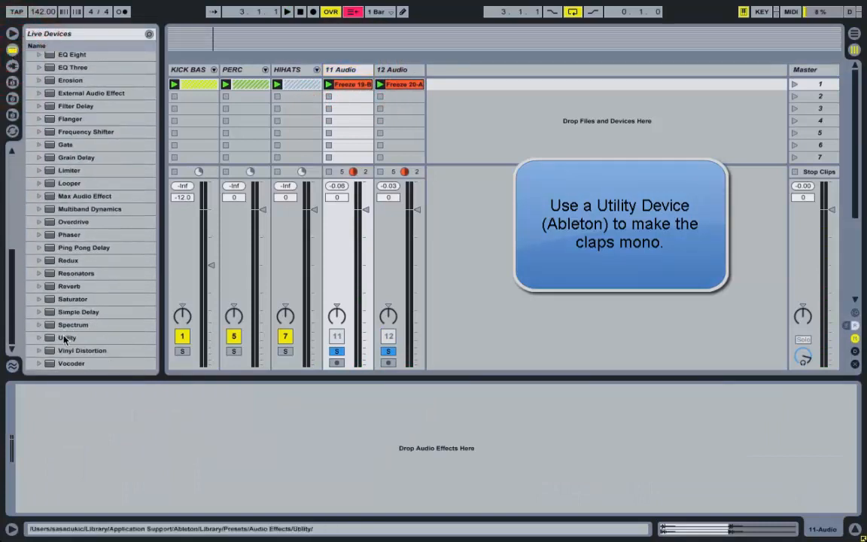
double_click(65, 340)
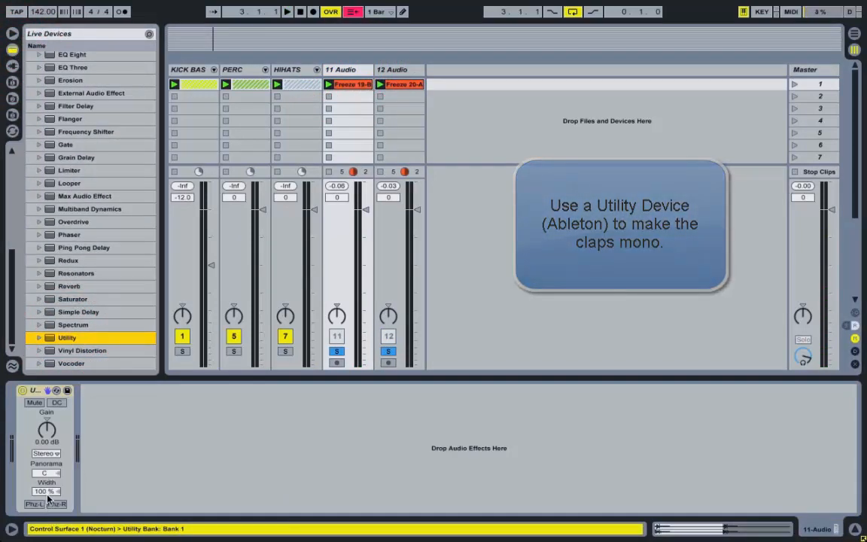
left_click_drag(46, 493, 46, 541)
Restart playback with only the BG CLAP 1 track soloed and pan that track to 50L
key("space")
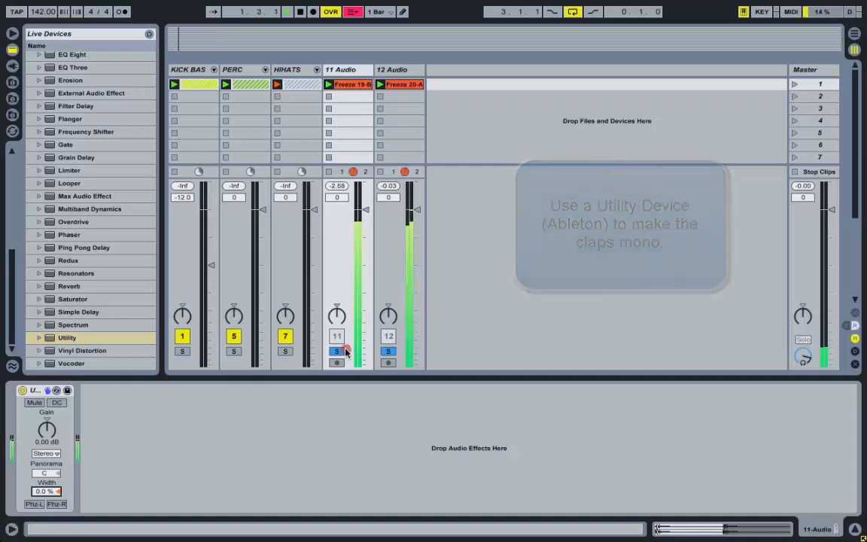
left_click(336, 349)
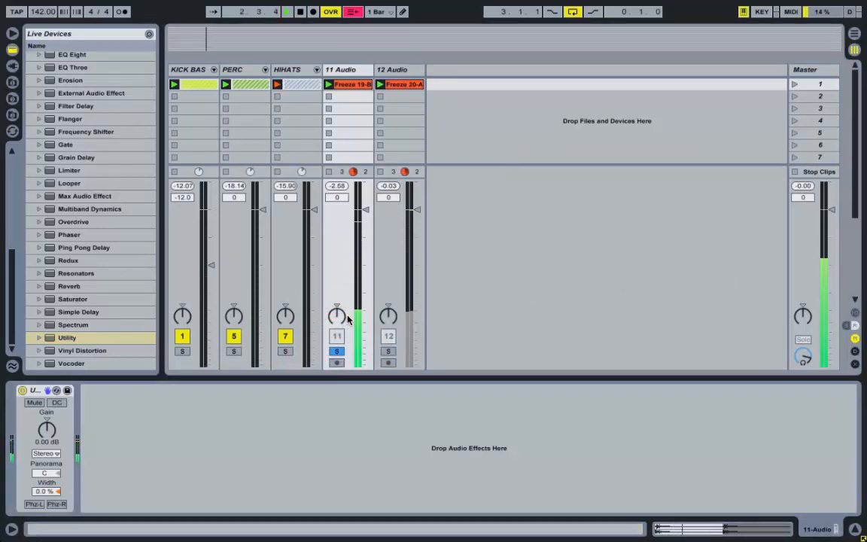
left_click_drag(337, 313, 338, 317)
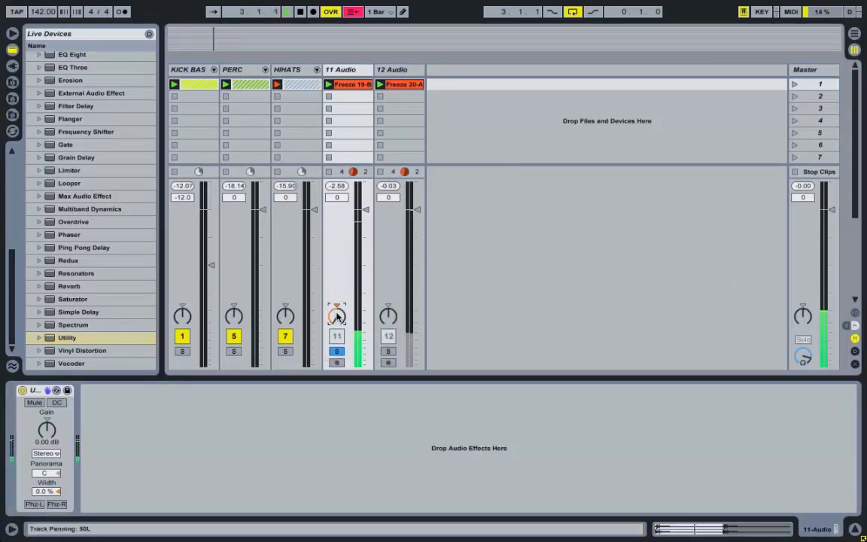
Copy the Utility device from 11 Audio to 12 Audio and pan 12 Audio hard right
left_click(40, 391)
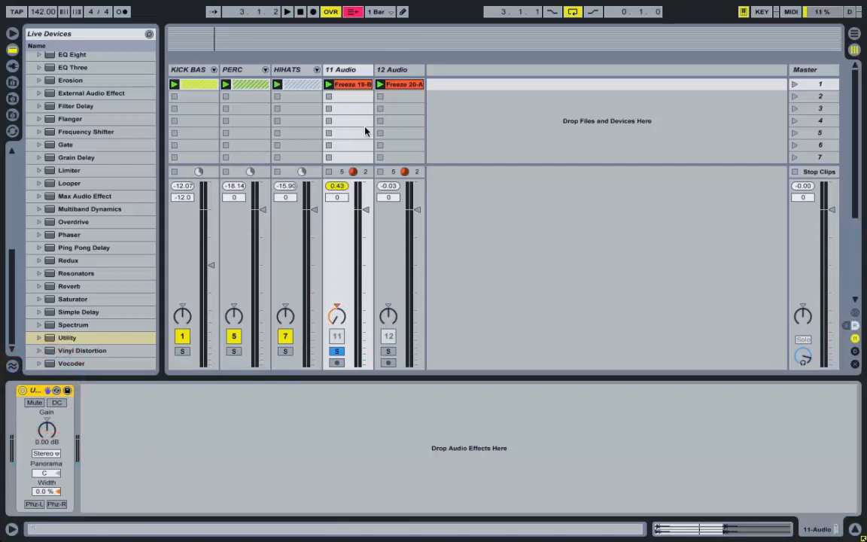
left_click(392, 71)
left_click(213, 468)
key("ctrl+v")
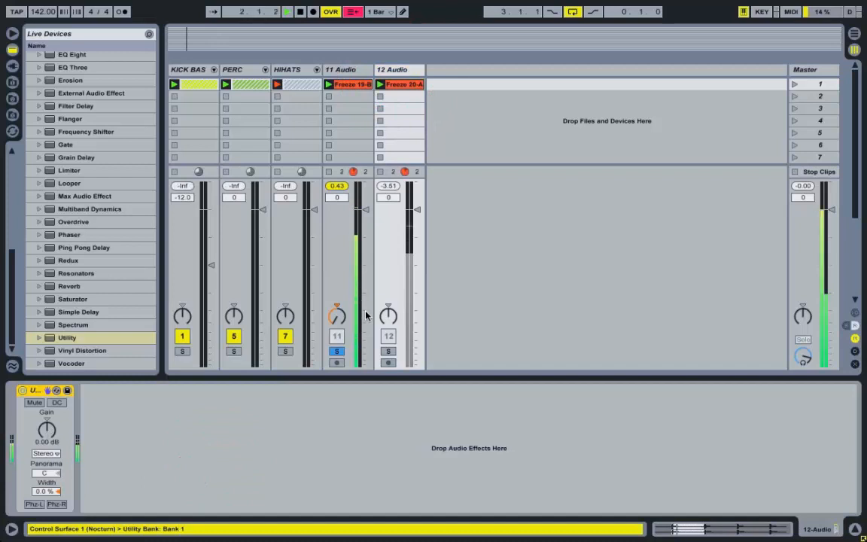
left_click_drag(388, 317, 388, 252)
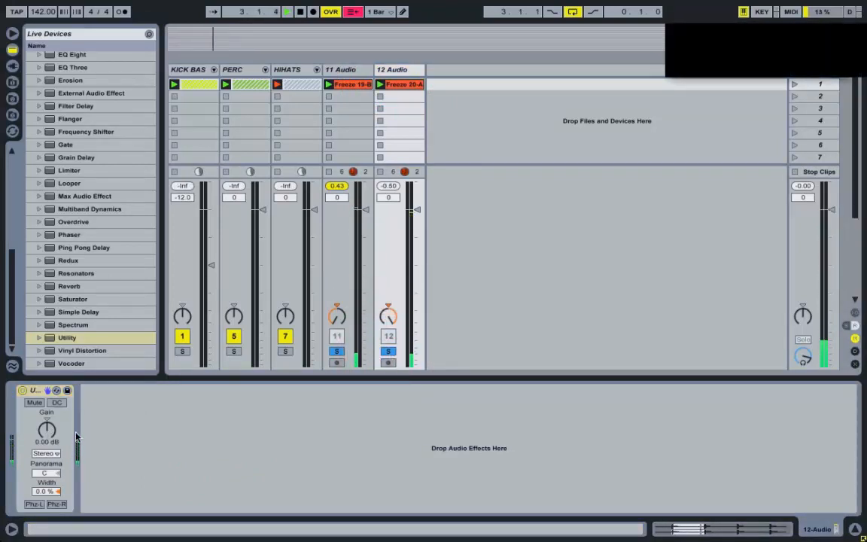
left_click(46, 453)
left_click(54, 469)
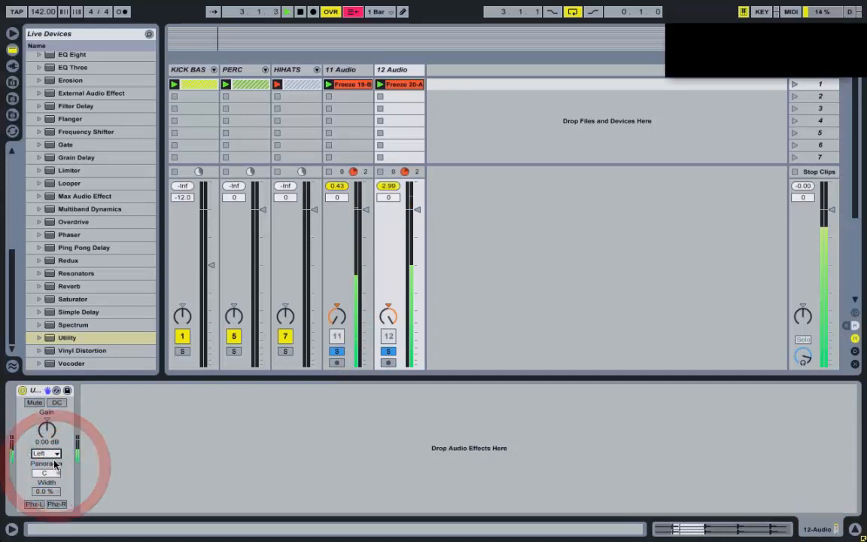
left_click(54, 455)
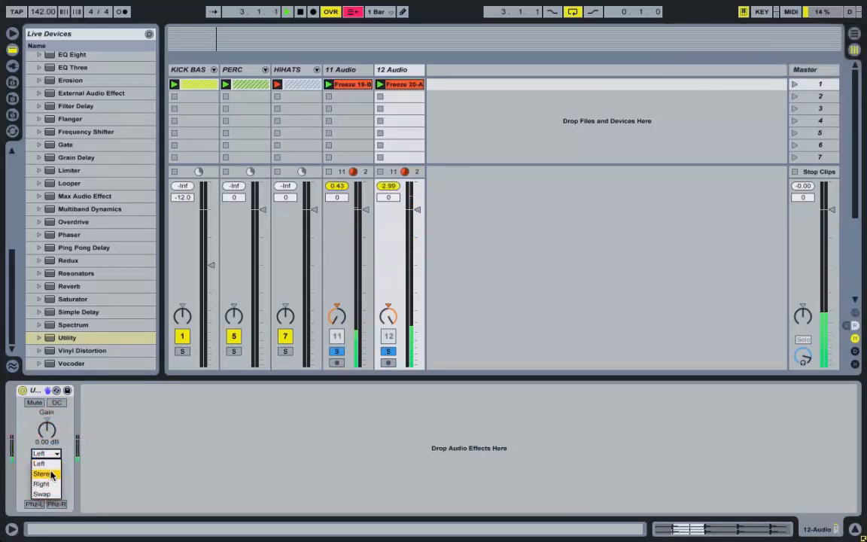
left_click(46, 483)
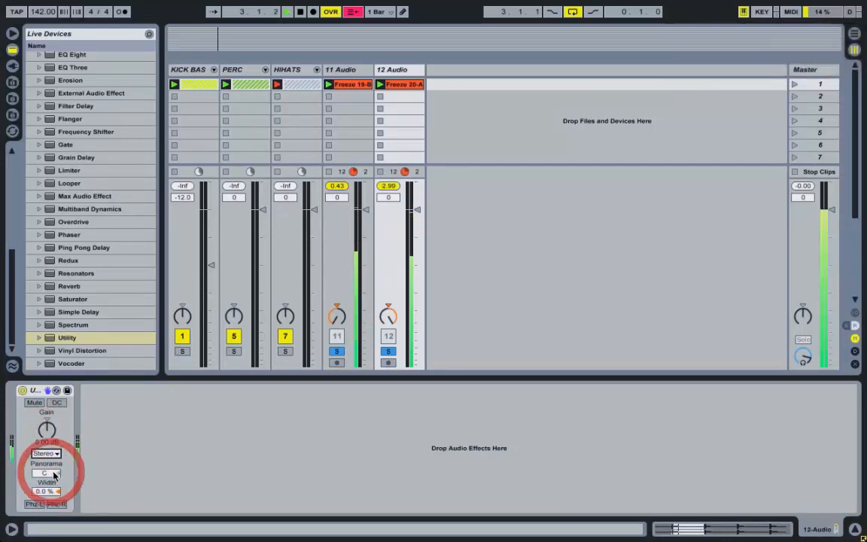
Swap the claps' panning, with 11 Audio hard right and 12 Audio hard left, and group the two tracks
left_click(390, 310)
left_click_drag(338, 331, 340, 321)
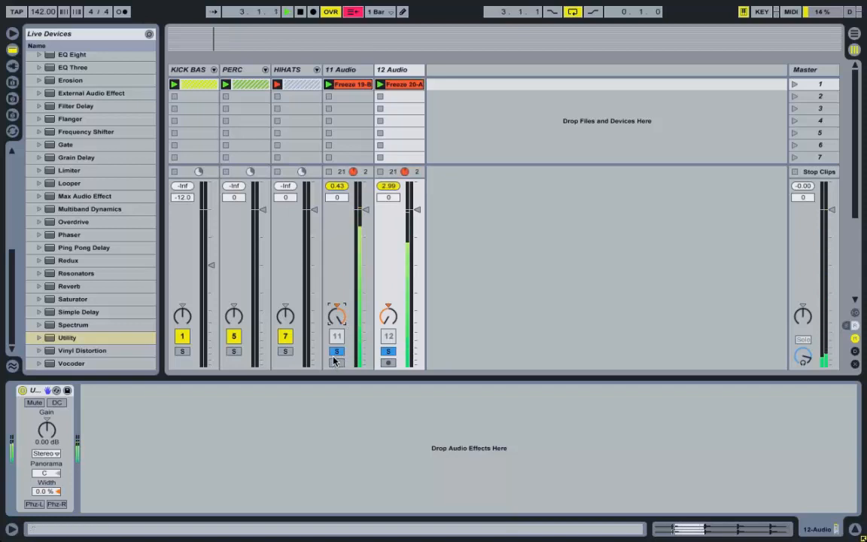
left_click(340, 73)
left_click(392, 72, "shift")
right_click(400, 72)
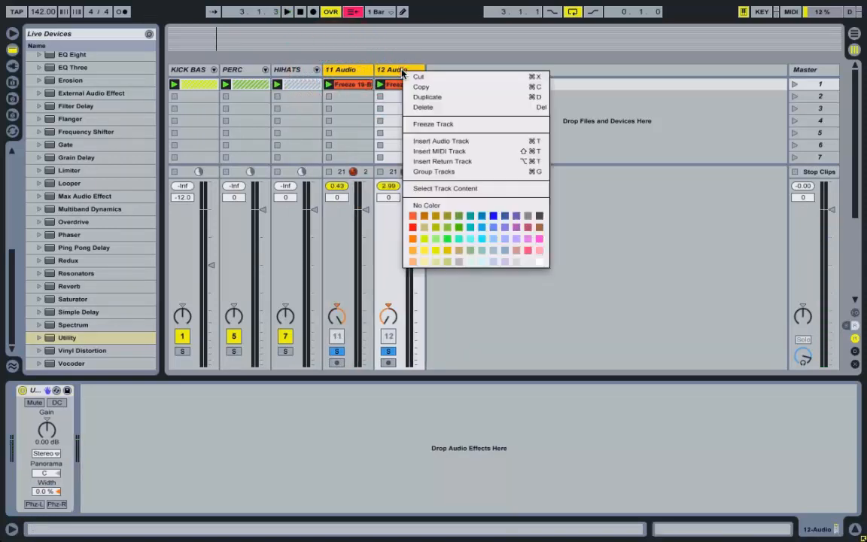
left_click(423, 172)
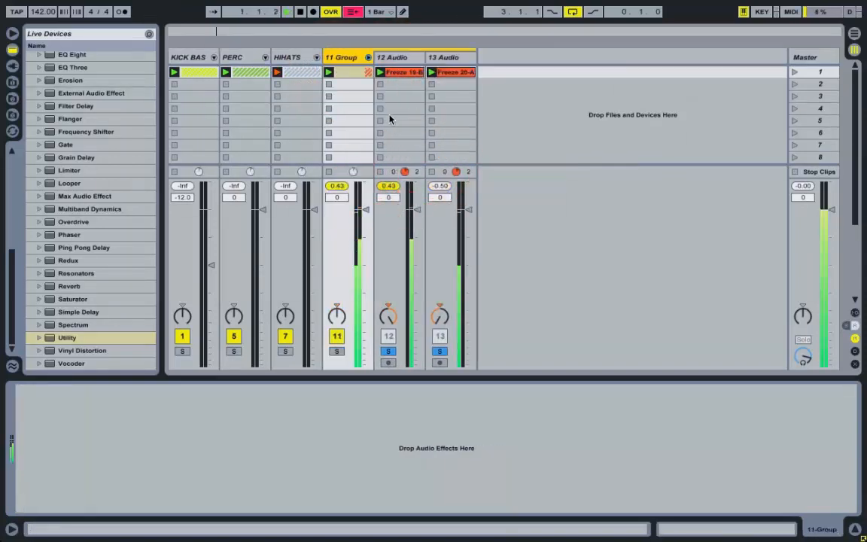
Add the FabFilter Pro-Q equalizer to the 11 Group track
left_click(349, 58)
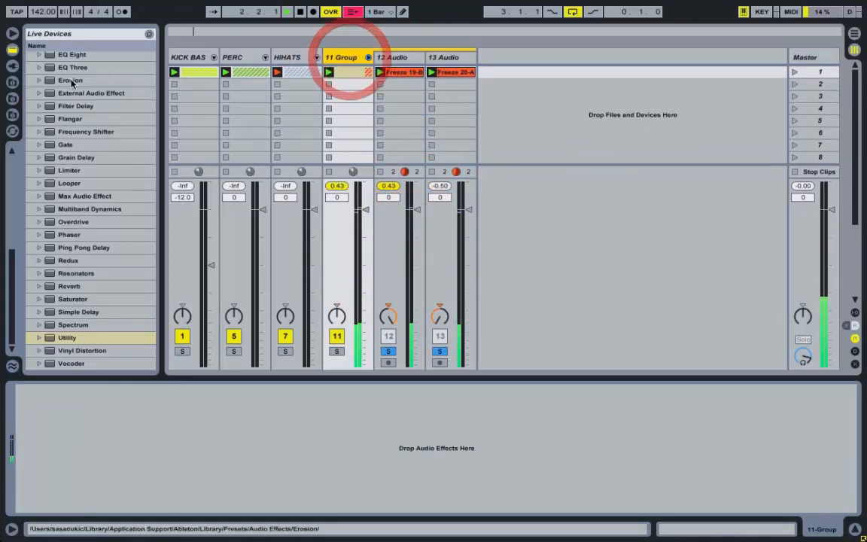
scroll(54, 103, "up", 10)
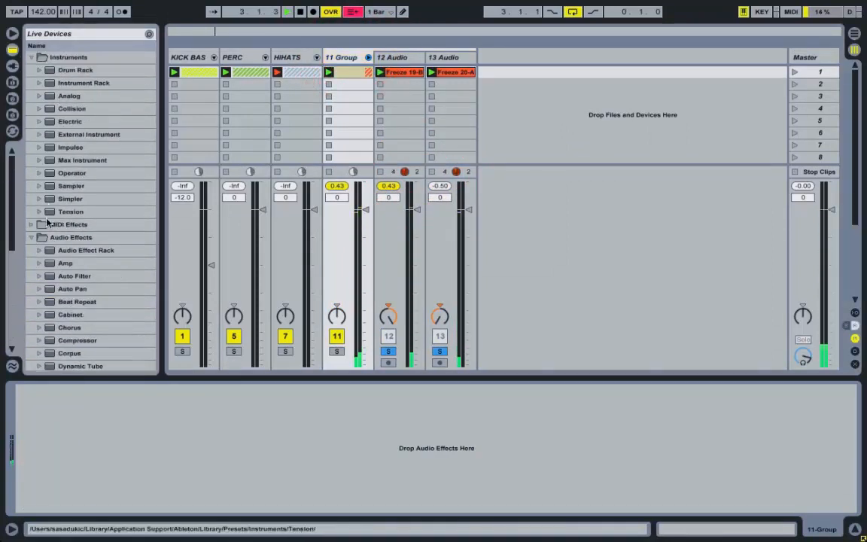
left_click(39, 250)
scroll(87, 291, "down", 6)
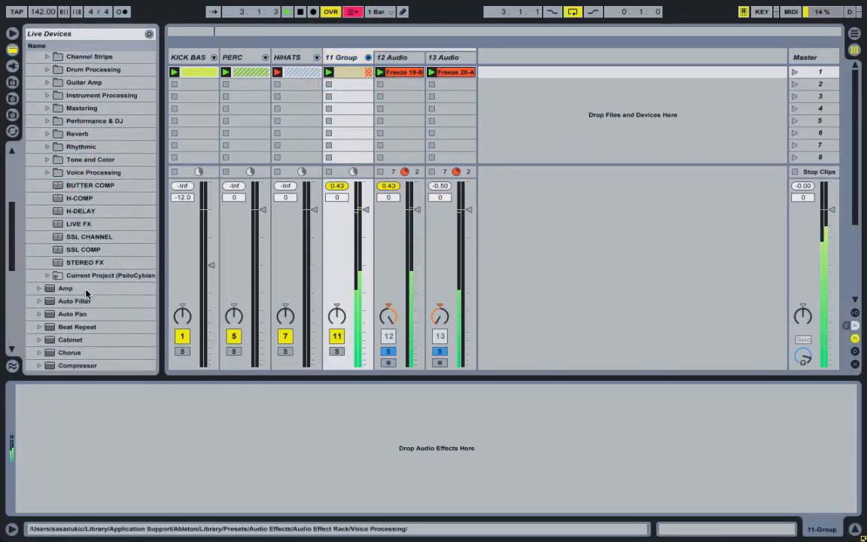
left_click(12, 67)
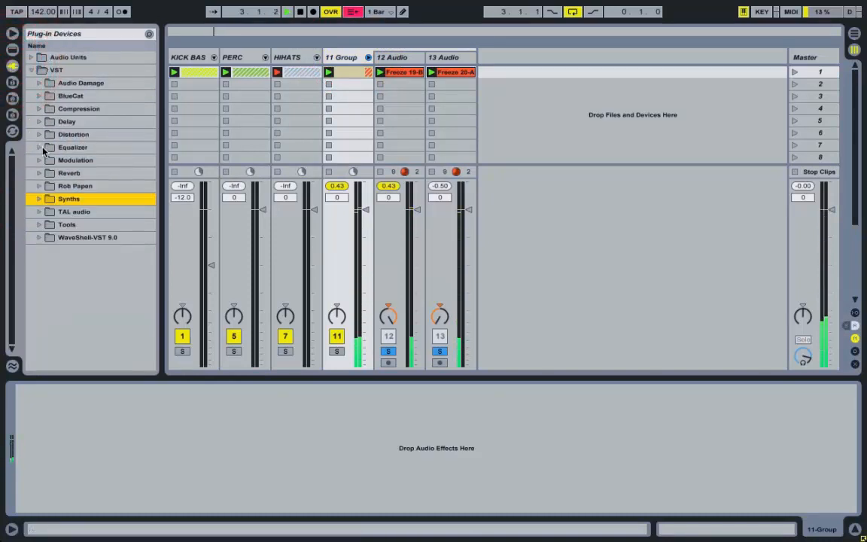
left_click(40, 147)
left_click_drag(78, 172, 115, 429)
left_click(12, 50)
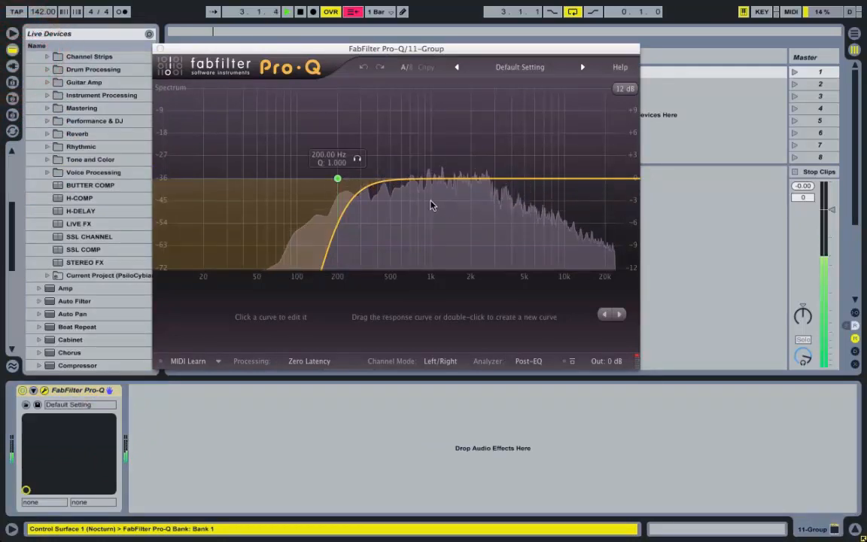
Set Pro-Q's low cut to about 176 Hz with a 48 dB/oct slope
left_click(336, 179)
left_click_drag(327, 184, 324, 178)
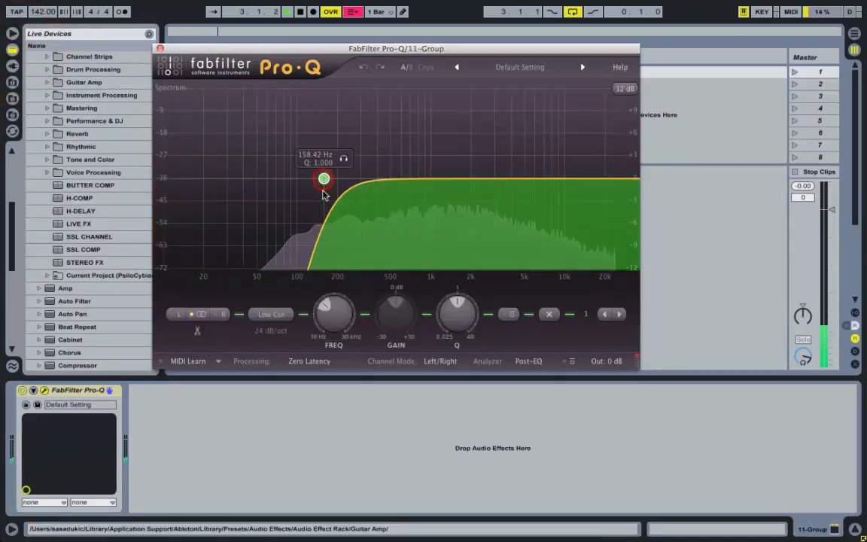
left_click(271, 331)
left_click(285, 385)
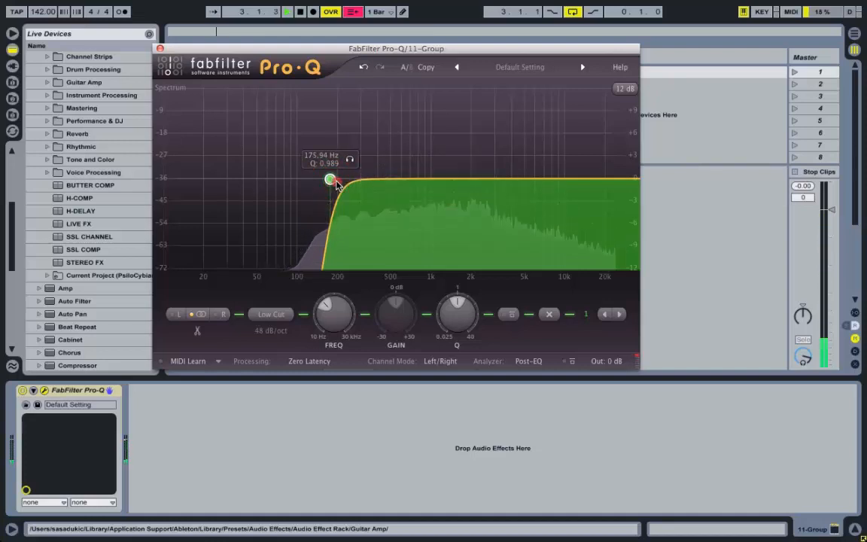
Add a Pro-Q bell cut of about 3.8 dB near 412 Hz and a 2 dB bell boost near 2657 Hz
left_click_drag(409, 186, 397, 204)
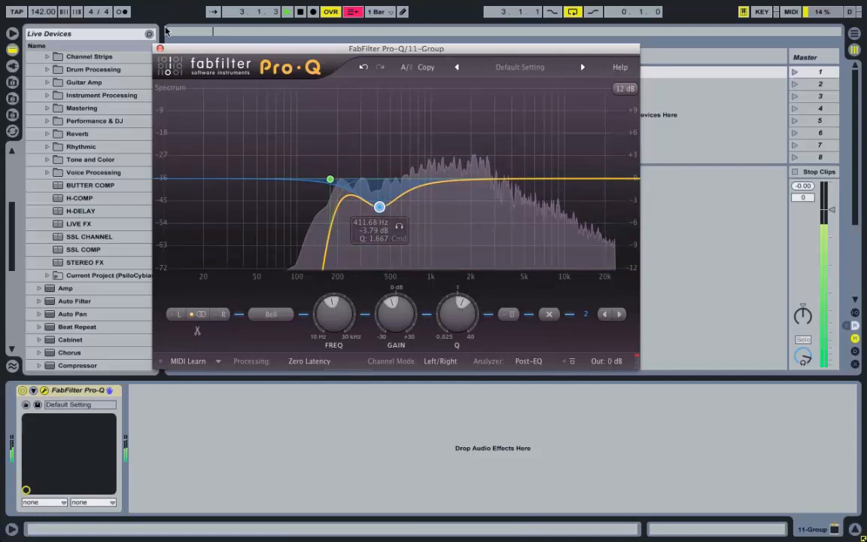
double_click(539, 174)
left_click_drag(538, 165, 488, 165)
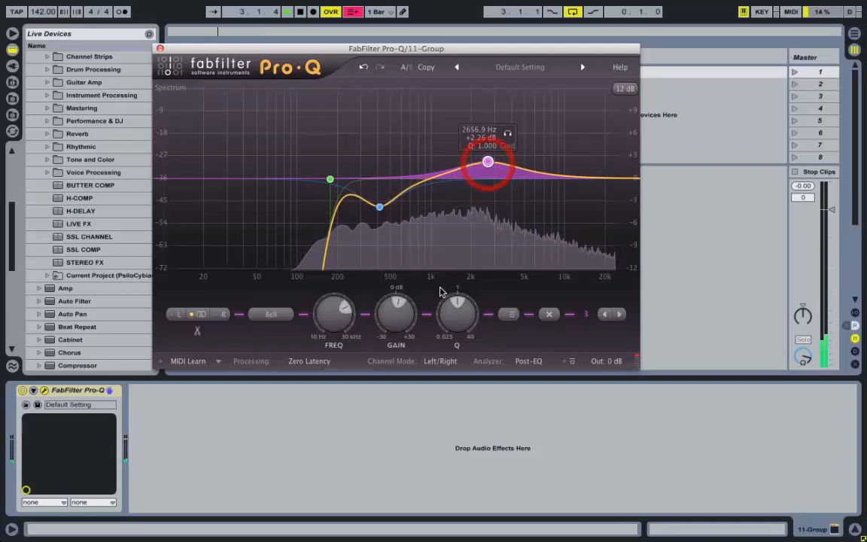
double_click(388, 323)
type("2")
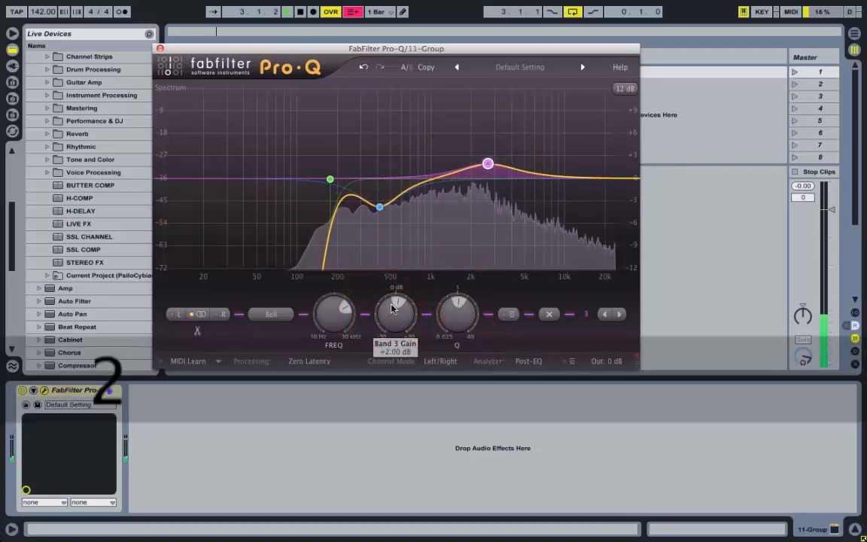
key("Return")
left_click(160, 48)
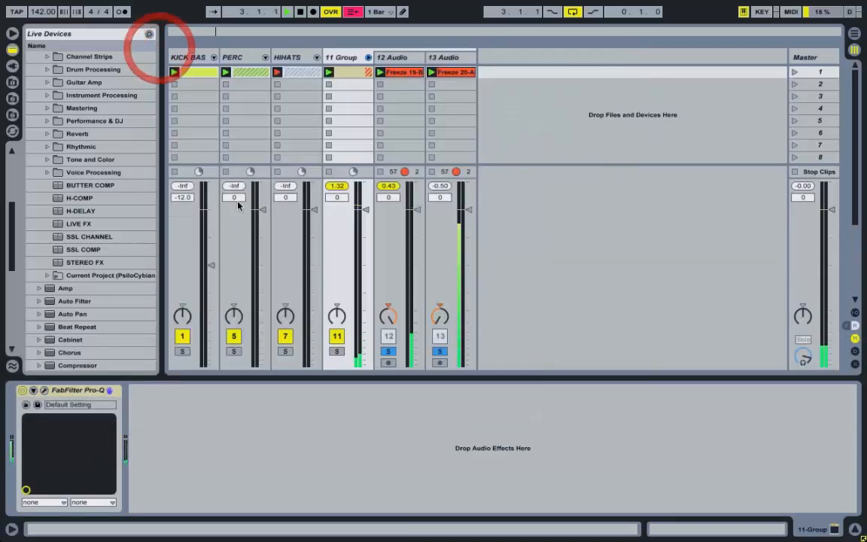
Lower the 11 Group volume to -2.5 dB and add the BUTTER COMP rack with Compress at about 4.84 dB
left_click_drag(367, 210, 365, 220)
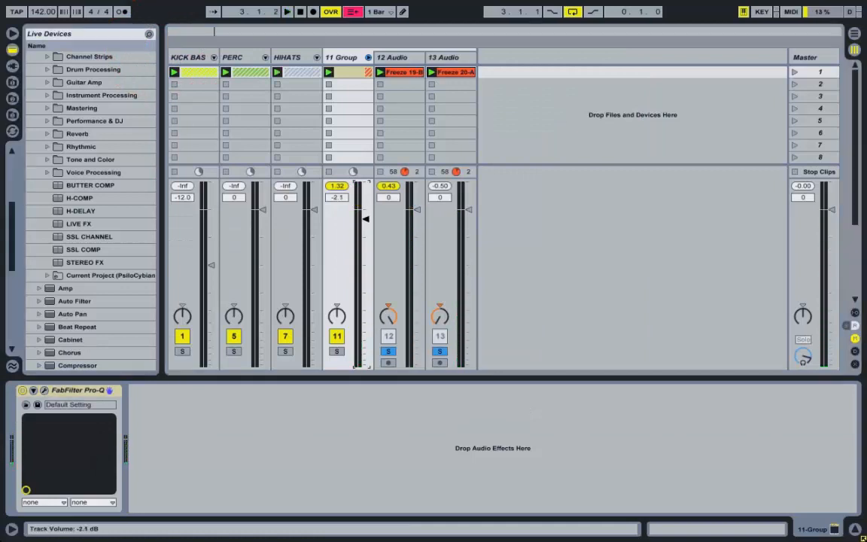
double_click(86, 185)
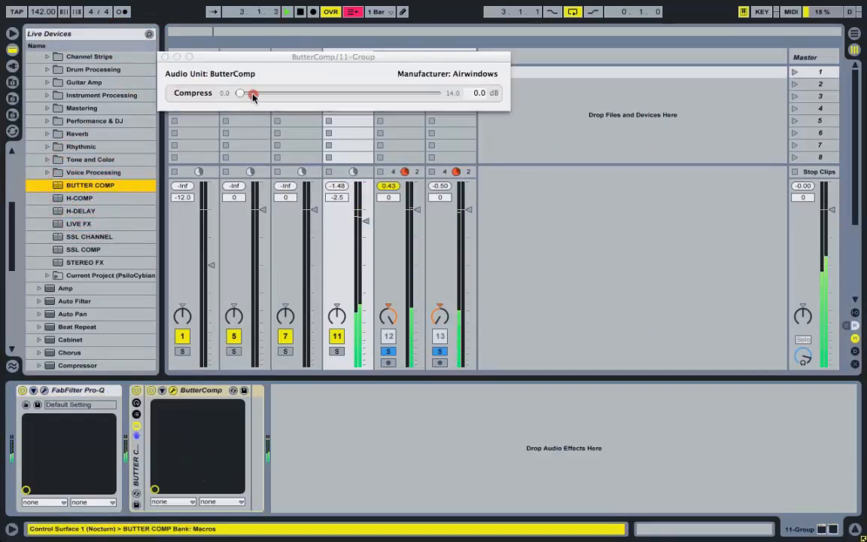
left_click_drag(253, 97, 309, 97)
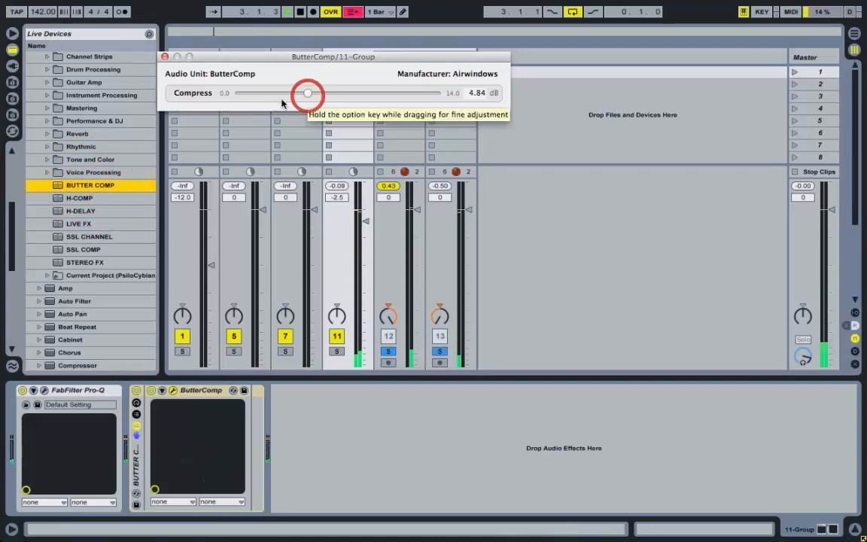
left_click(164, 57)
Add FabFilter Saturn to the 11 Group with Gentle Saturation and the drive at about 41%
left_click(12, 65)
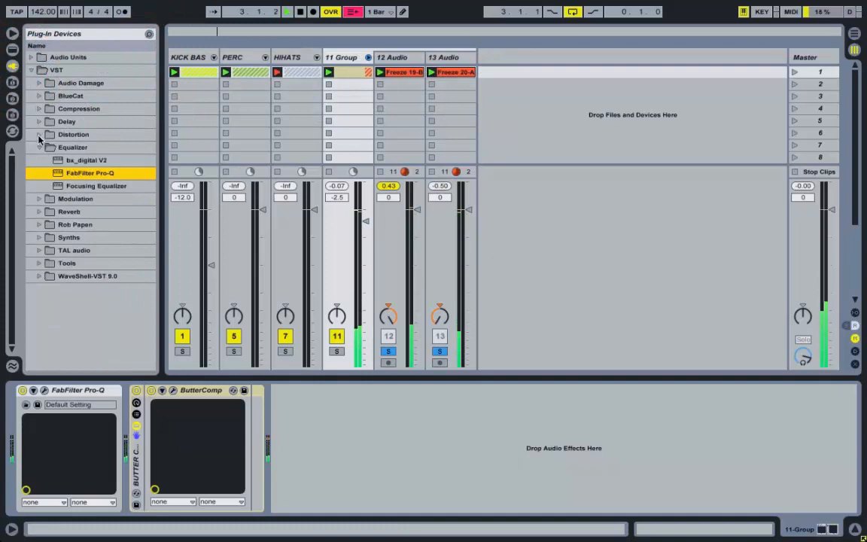
left_click(38, 135)
double_click(105, 146)
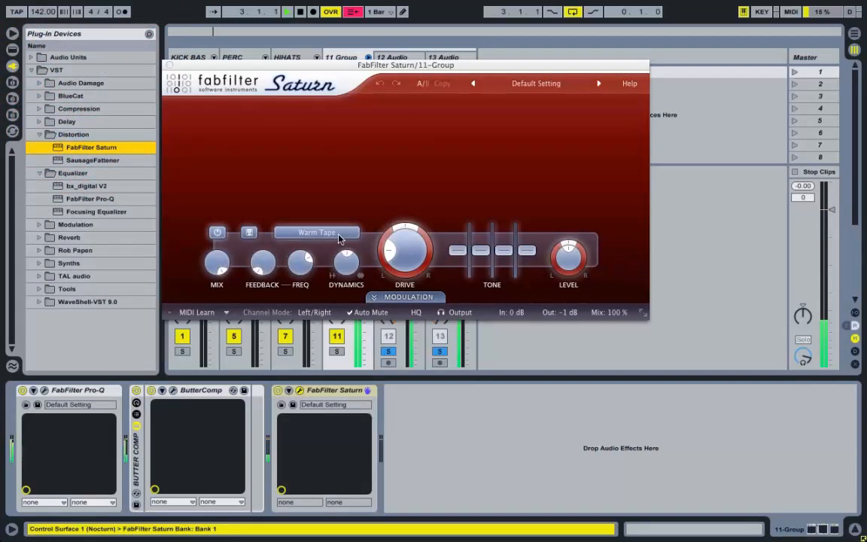
left_click(334, 234)
left_click(350, 390)
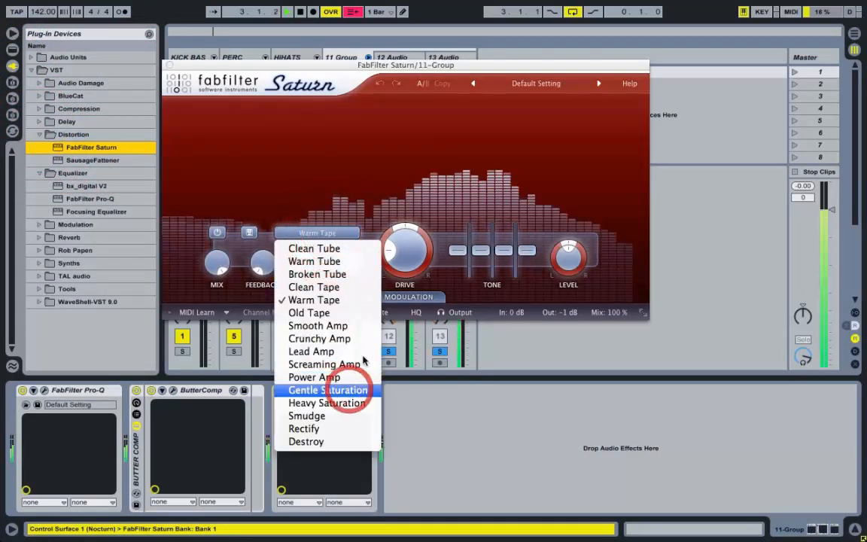
left_click_drag(395, 256, 392, 224)
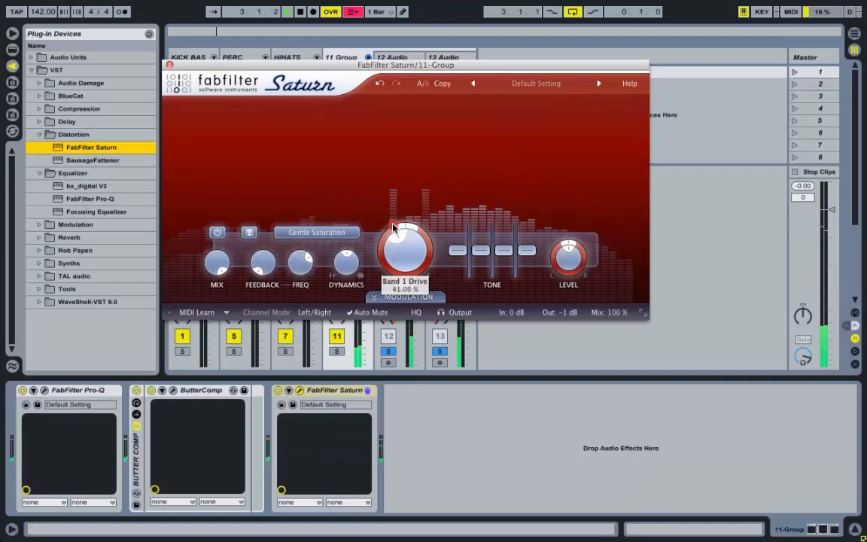
left_click(170, 65)
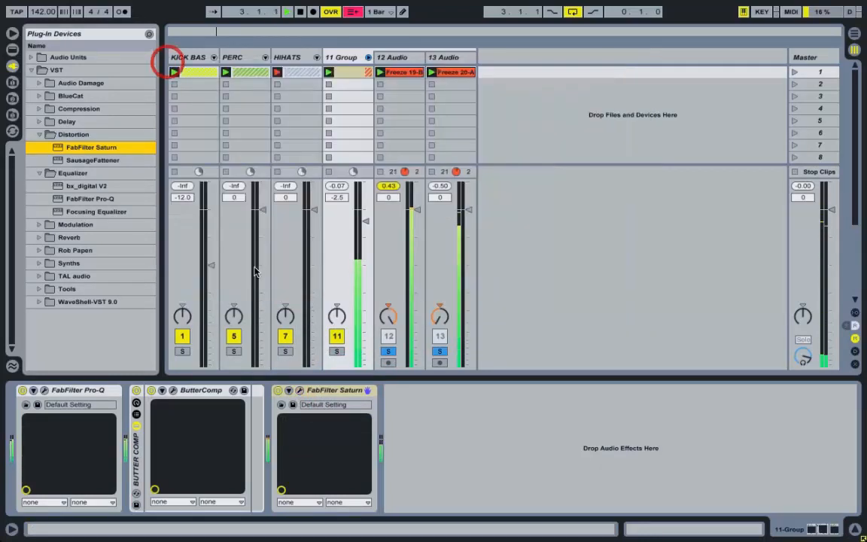
Place FabFilter Saturn ahead of Pro-Q in the 11 Group chain and collapse all three devices
left_click(43, 390)
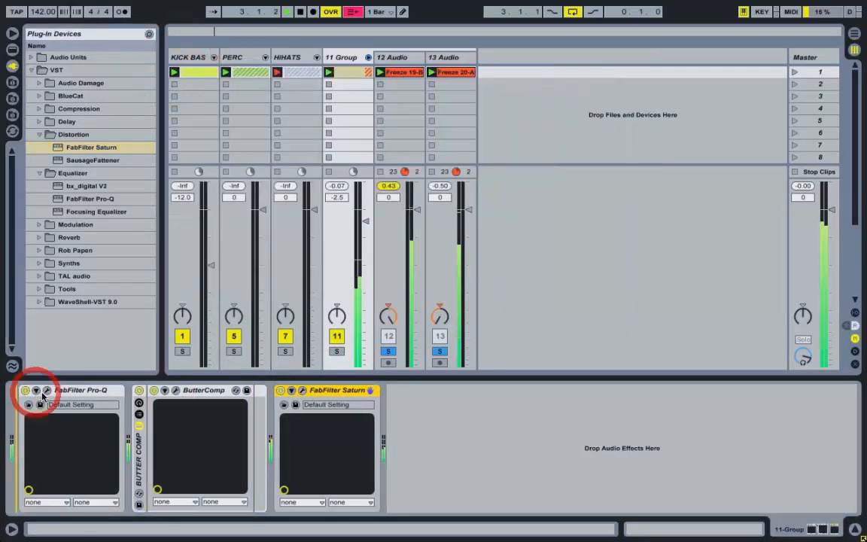
left_click_drag(43, 395, 47, 397)
double_click(70, 391)
double_click(91, 391)
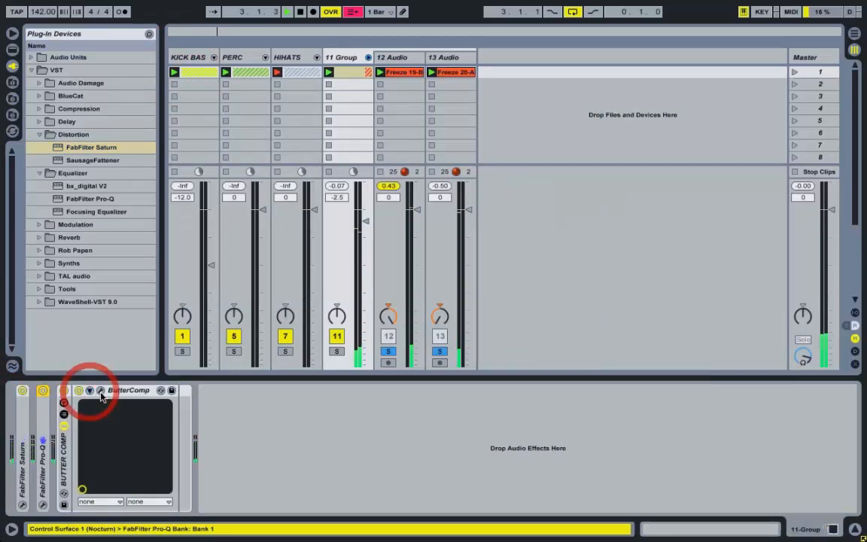
left_click(64, 465)
double_click(66, 410)
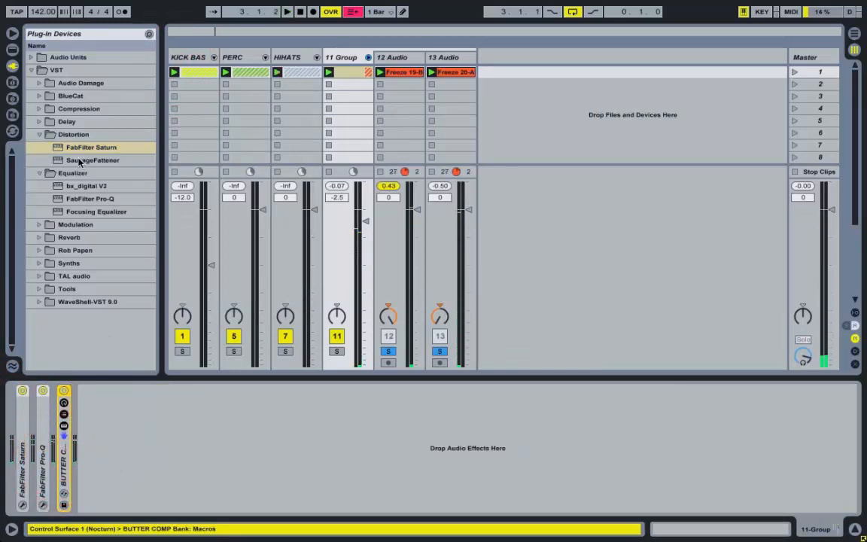
Add the H-COMP rack after BUTTER COMP and lower its threshold all the way to -48 dB
left_click(12, 49)
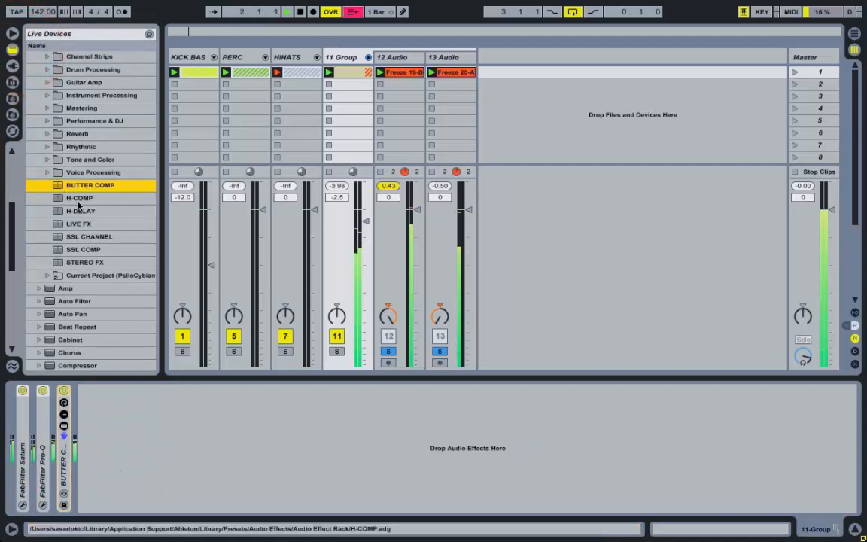
left_click_drag(79, 198, 145, 432)
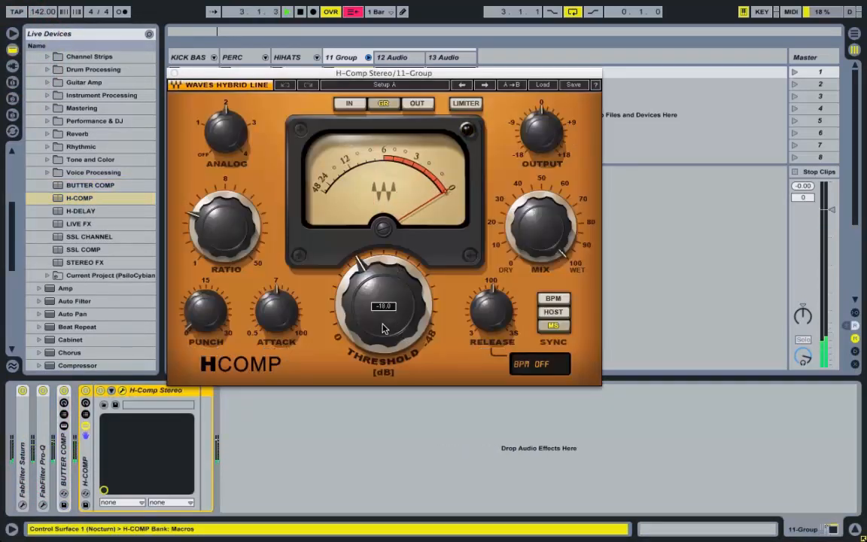
left_click_drag(382, 329, 341, 193)
left_click_drag(378, 337, 343, 226)
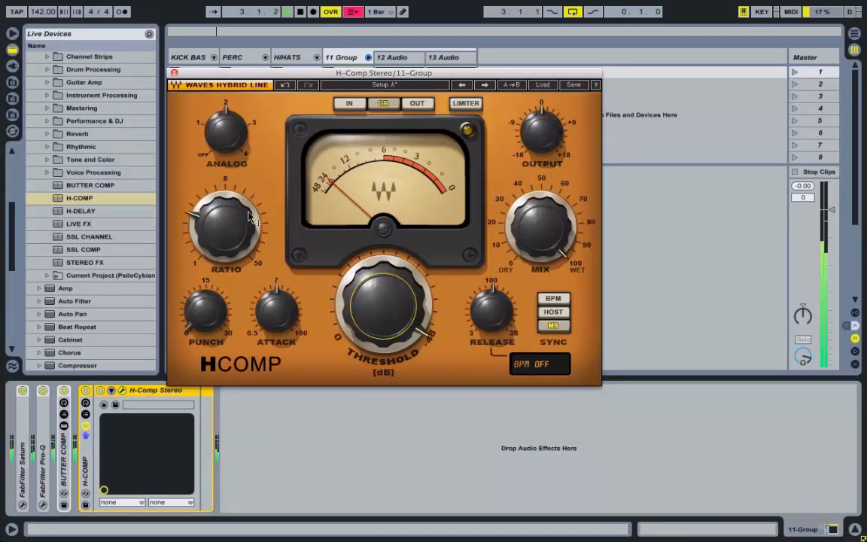
Raise H-Comp's ratio to just under 8, turn Analog off, lengthen the attack to about 100 and sync the release to the host
left_click_drag(227, 224, 226, 143)
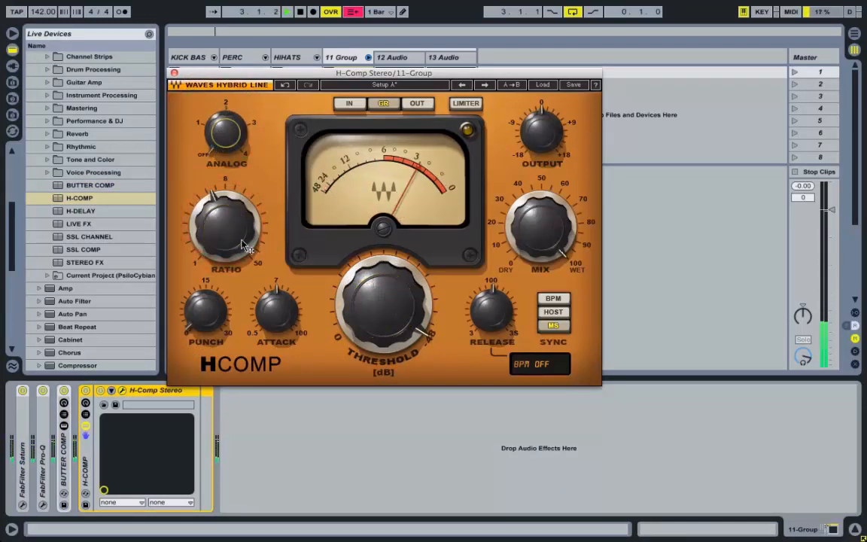
left_click(204, 309)
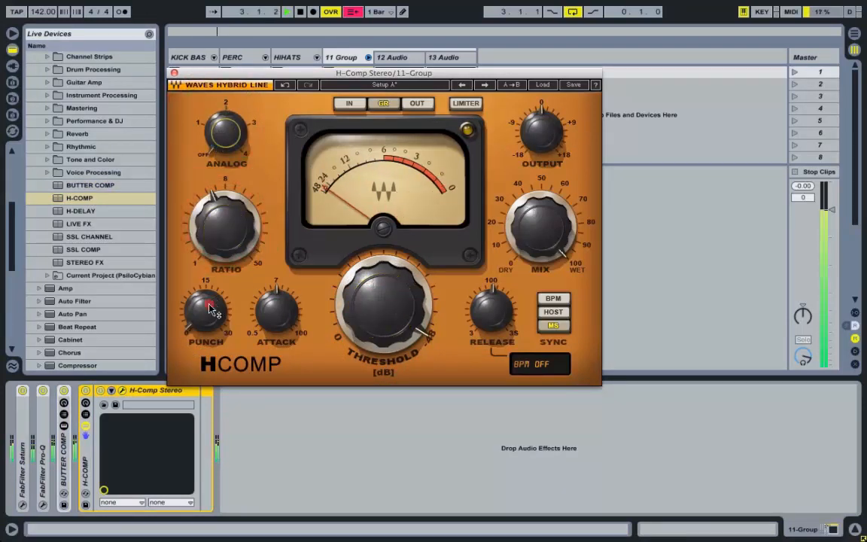
left_click(487, 309)
left_click(553, 313)
left_click(492, 311)
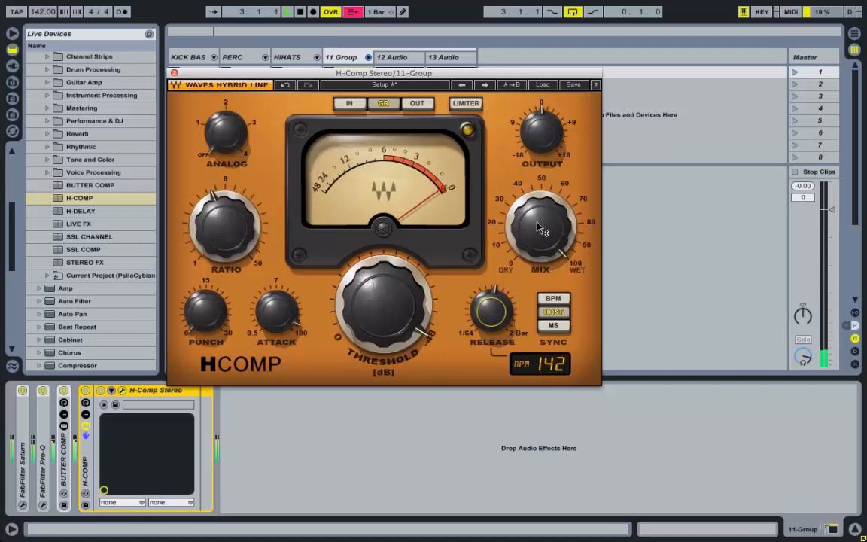
Set H-Comp's mix to about 50 and its threshold just past mid-scale, comparing the sound with the rack bypassed
left_click_drag(541, 227, 540, 255)
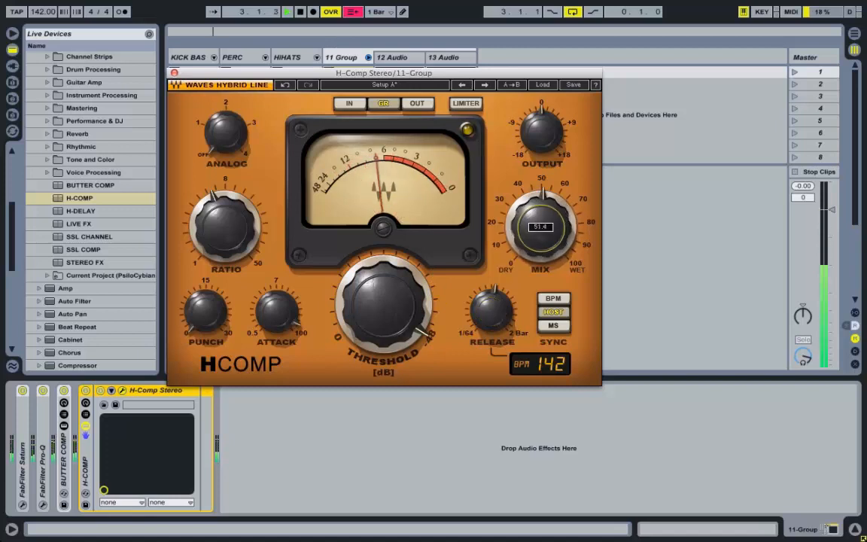
left_click_drag(400, 296, 401, 271)
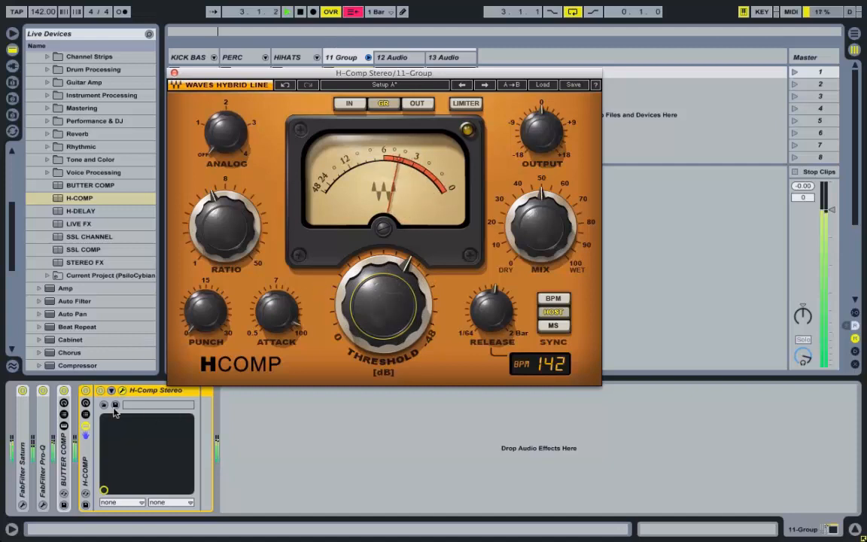
left_click(85, 390)
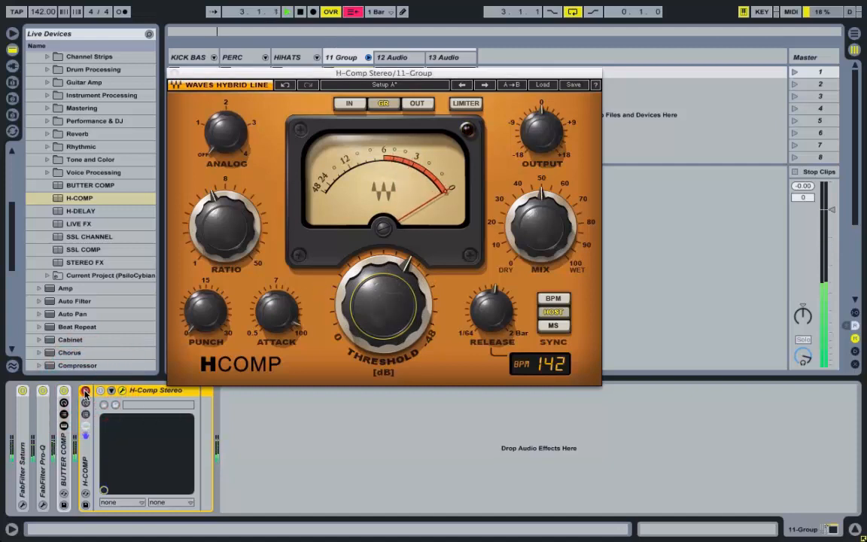
left_click(85, 390)
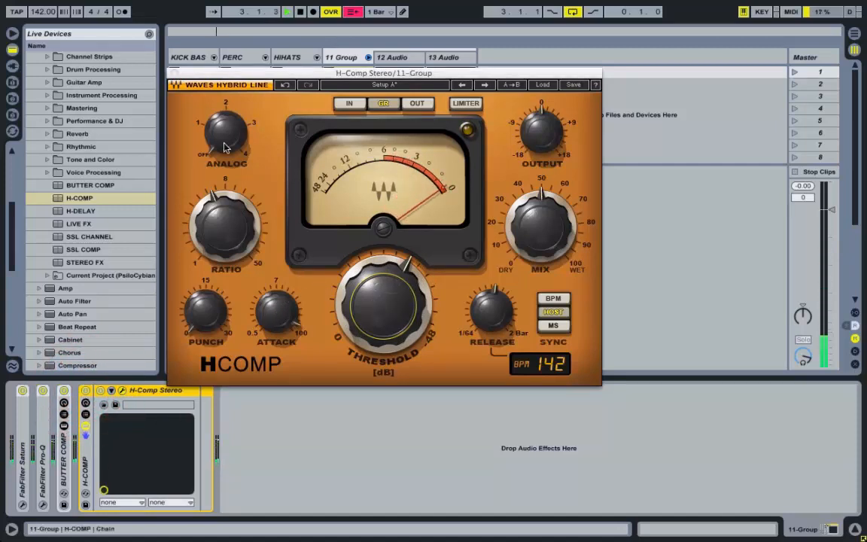
Enable H-Comp's limiter, raise its output to about 1.2 and move the plug-in window clear of the track meters
left_click(174, 74)
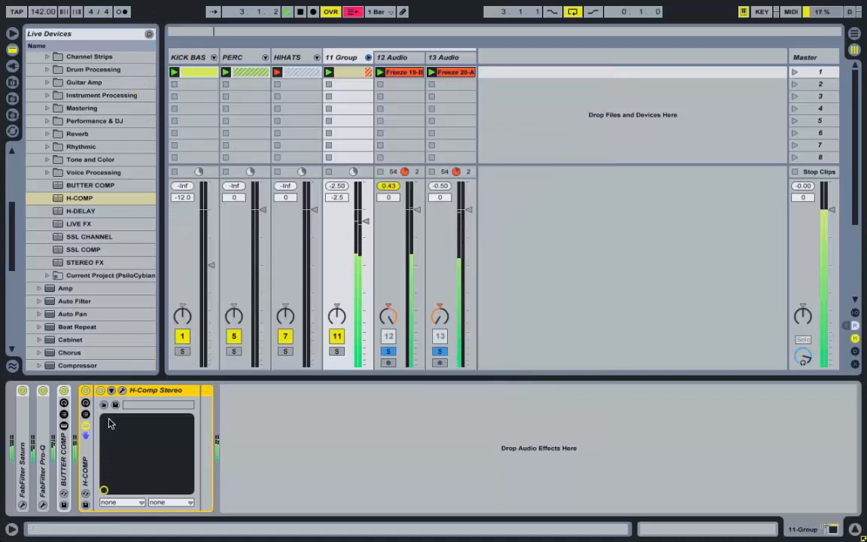
left_click(123, 391)
left_click(466, 103)
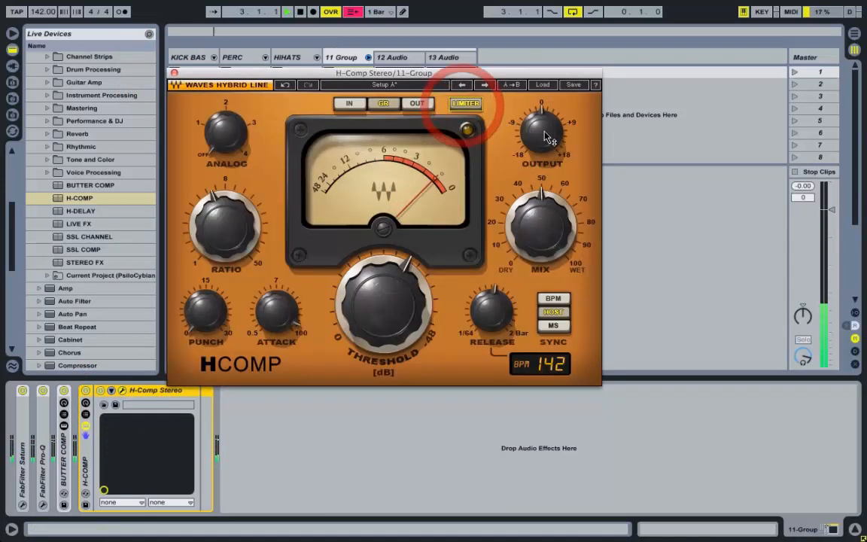
left_click_drag(531, 74, 514, 262)
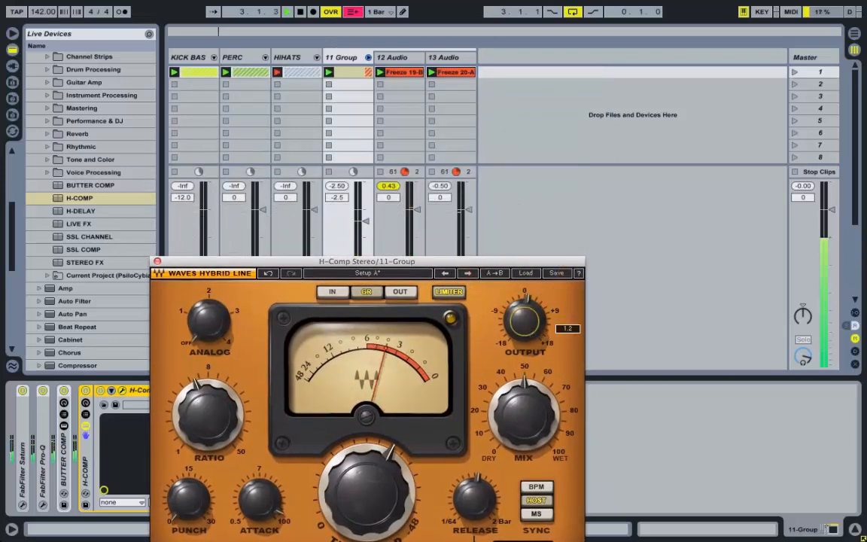
Close and fold the H-Comp device and add the 2C-Aether reverb between BUTTER COMP and H-COMP in the clap group's chain
left_click(157, 261)
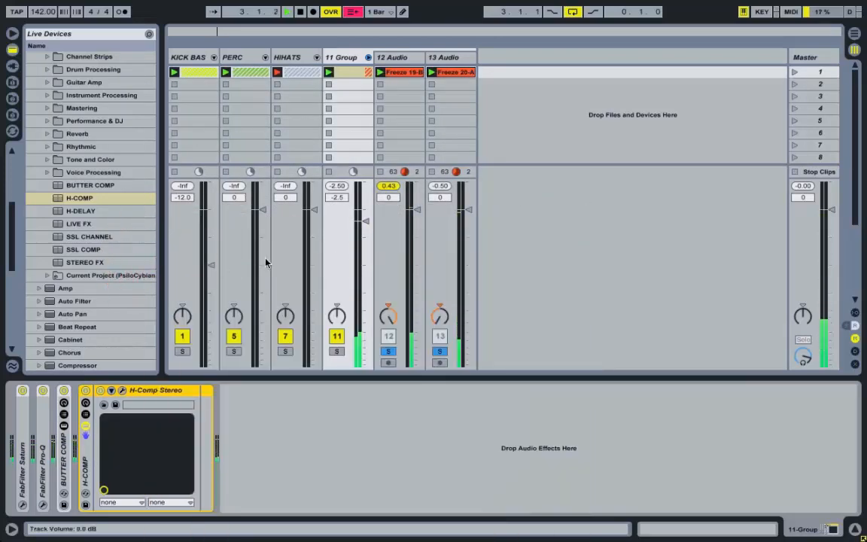
double_click(83, 458)
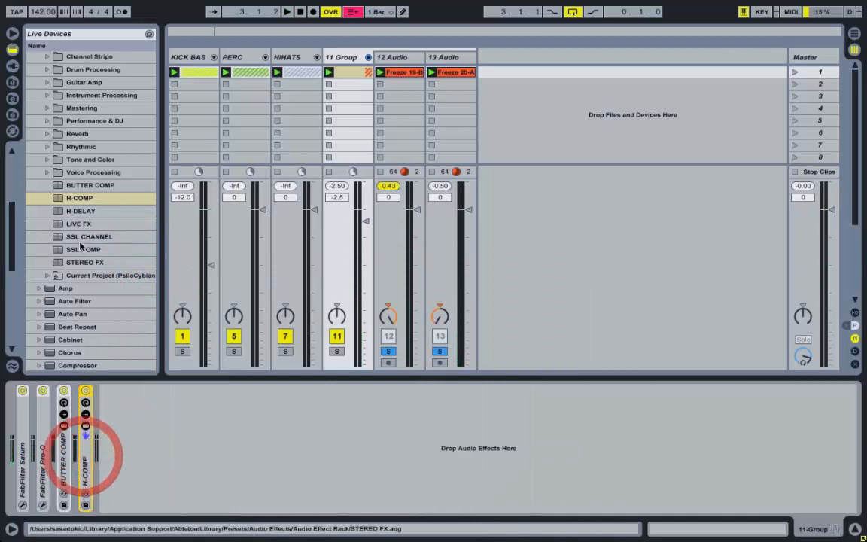
left_click(12, 66)
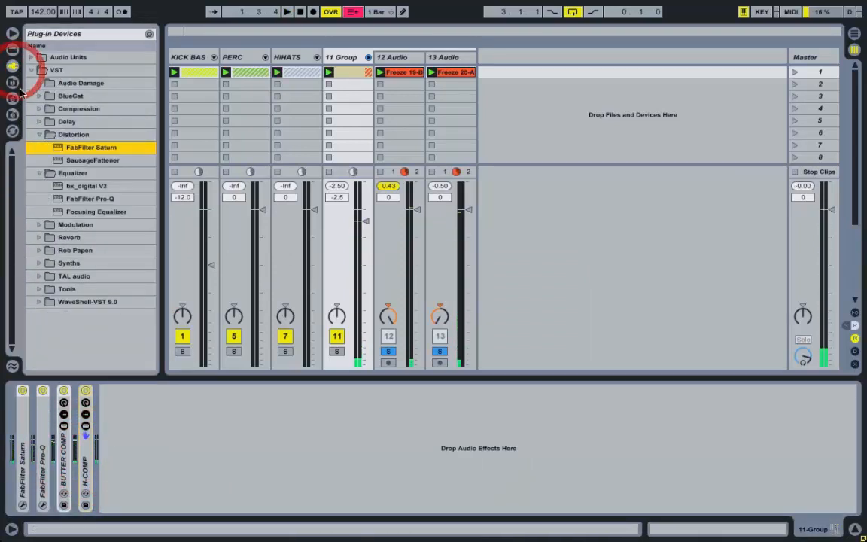
left_click(39, 134)
left_click(37, 148)
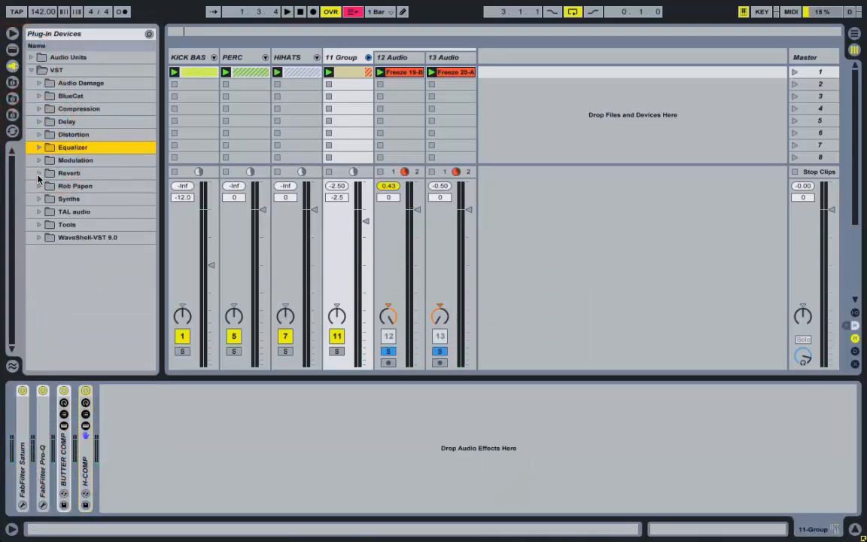
left_click(38, 173)
left_click_drag(81, 186, 93, 201)
mouse_move(93, 411)
left_mouse_down()
mouse_move(60, 421)
mouse_move(180, 395)
left_mouse_up()
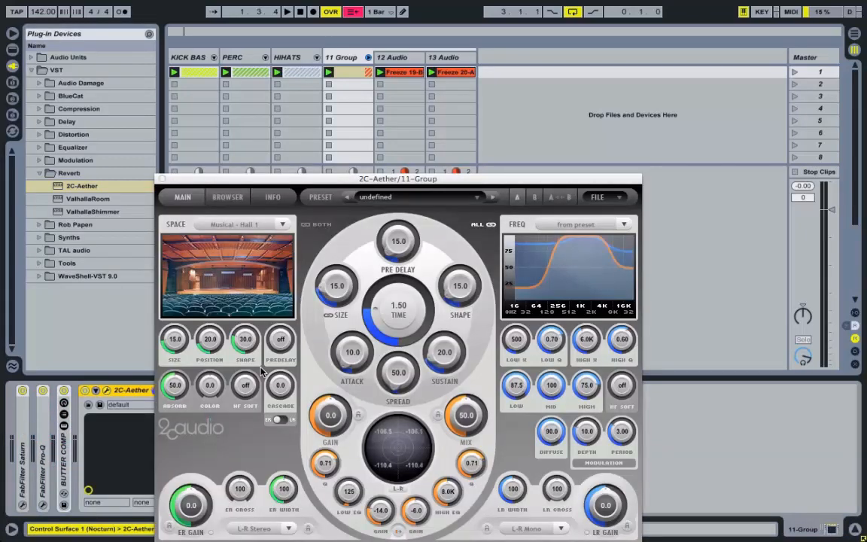
left_click_drag(449, 179, 438, 49)
Browse Aether's preset categories and load Perc Afro from 06 Drums, playing the claps through it
key("space")
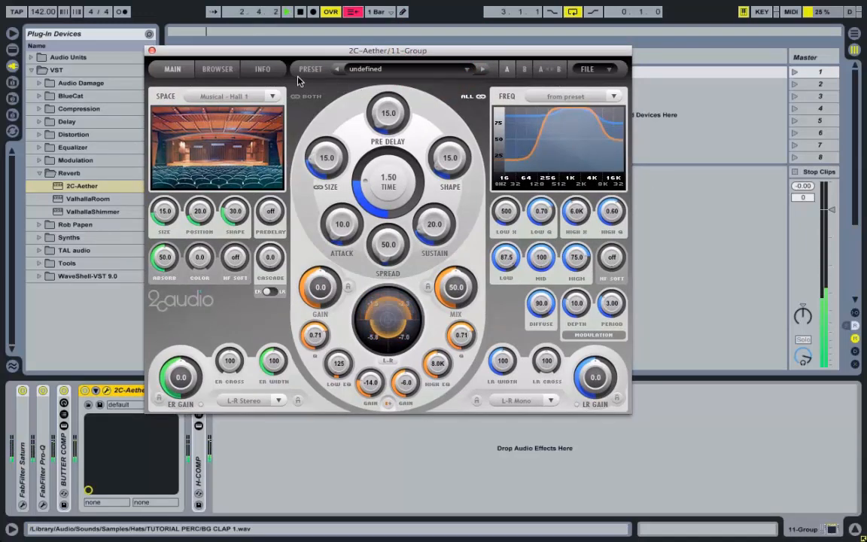
left_click(263, 69)
left_click(217, 69)
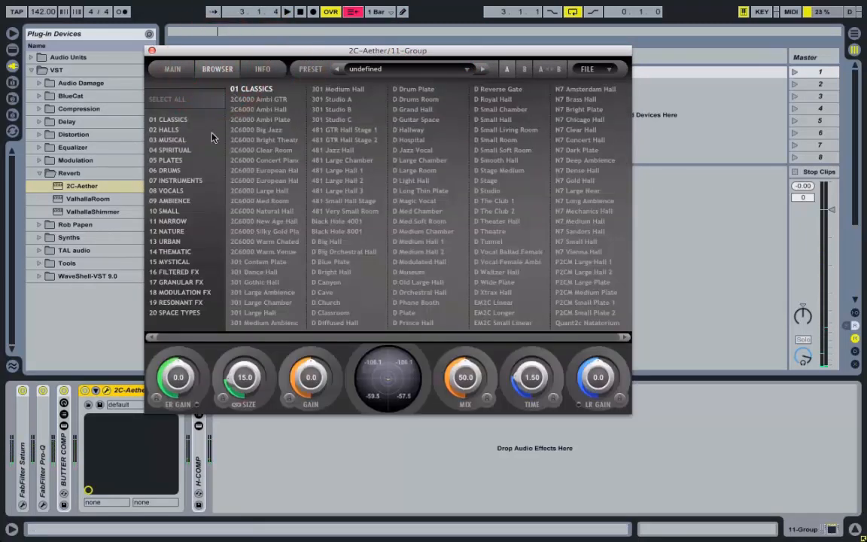
left_click(170, 161)
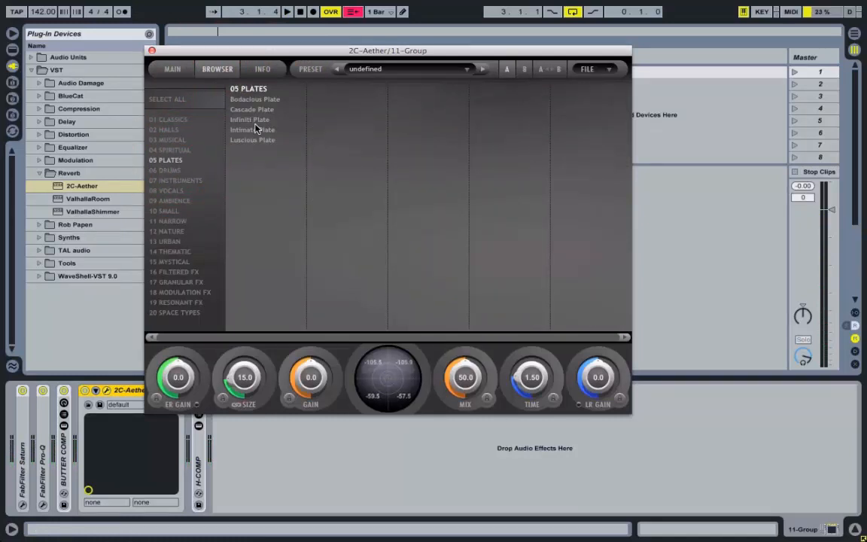
left_click(177, 171)
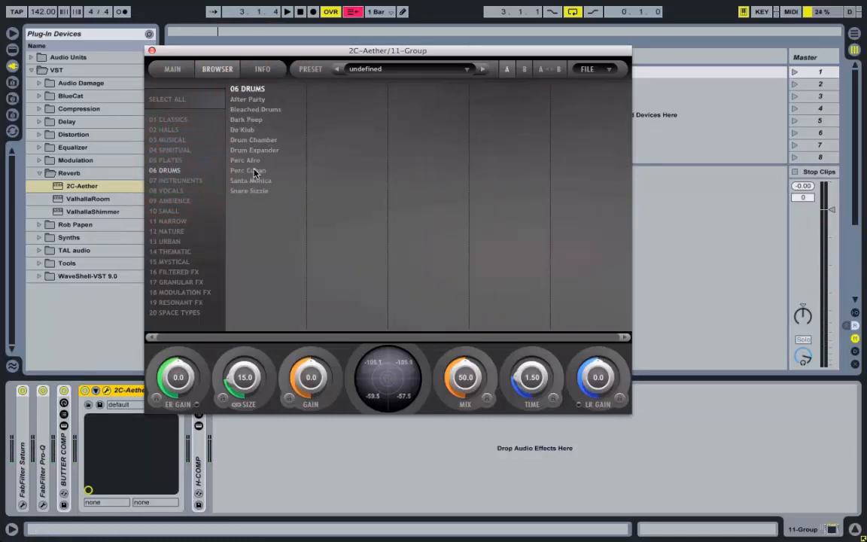
left_click(260, 161)
key("space")
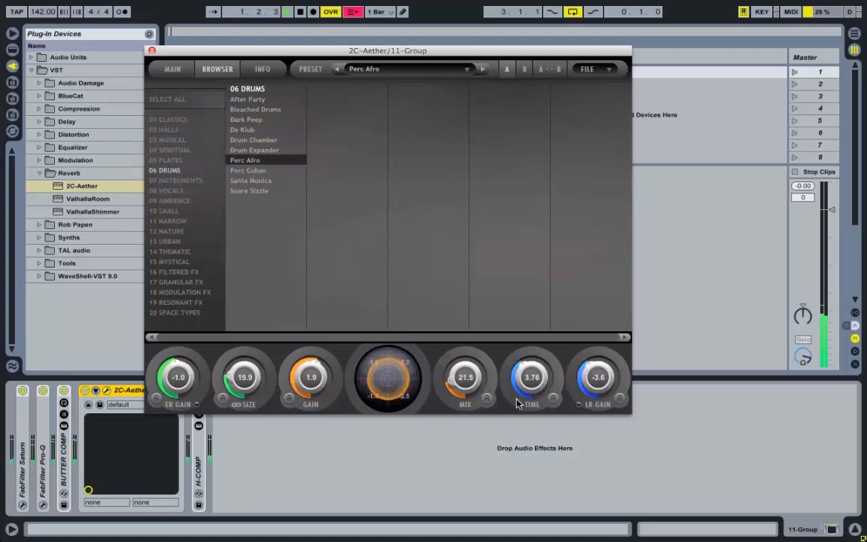
Try the Perc Afro reverb with its mix lowered to 12.5 and its time shortened to 1.61
left_click_drag(467, 390, 468, 397)
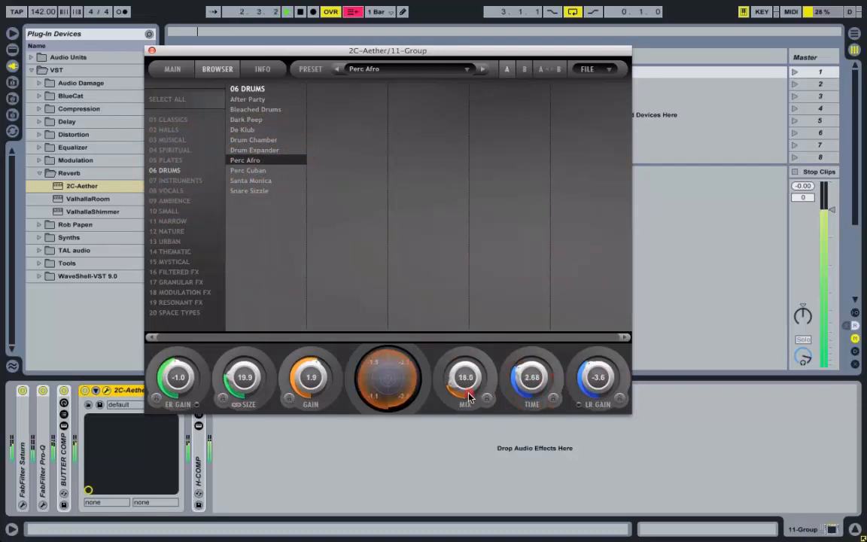
left_click(527, 386)
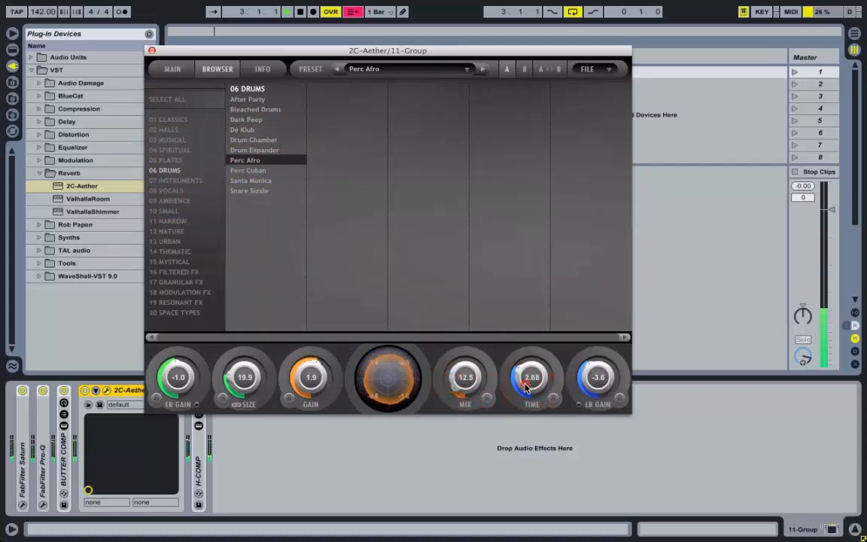
left_click_drag(525, 396, 523, 391)
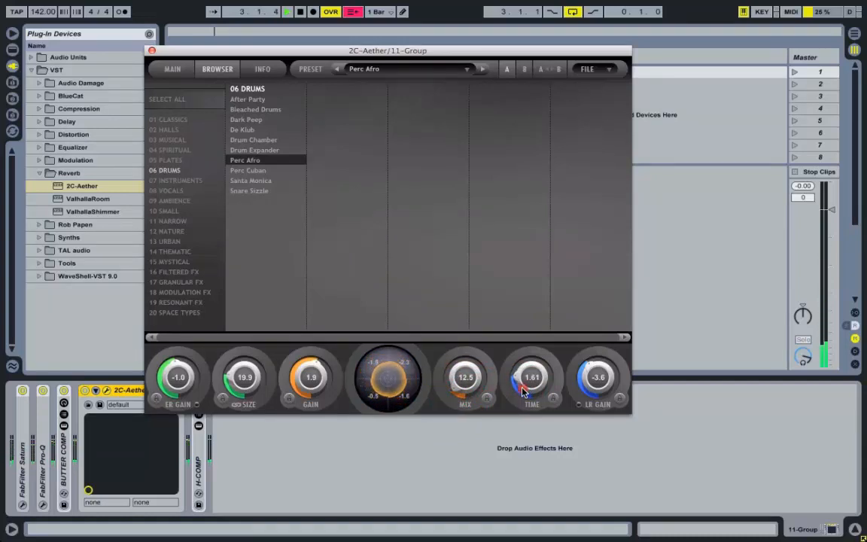
Audition the De Klub, Dark Peep, Santa Monica and Perc Cuban reverb presets on the claps
left_click(239, 130)
left_click(261, 122)
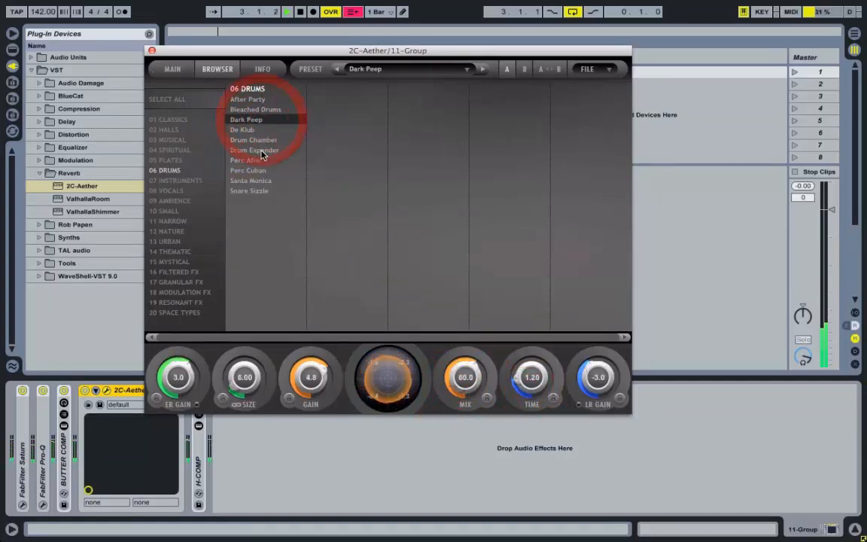
left_click(263, 182)
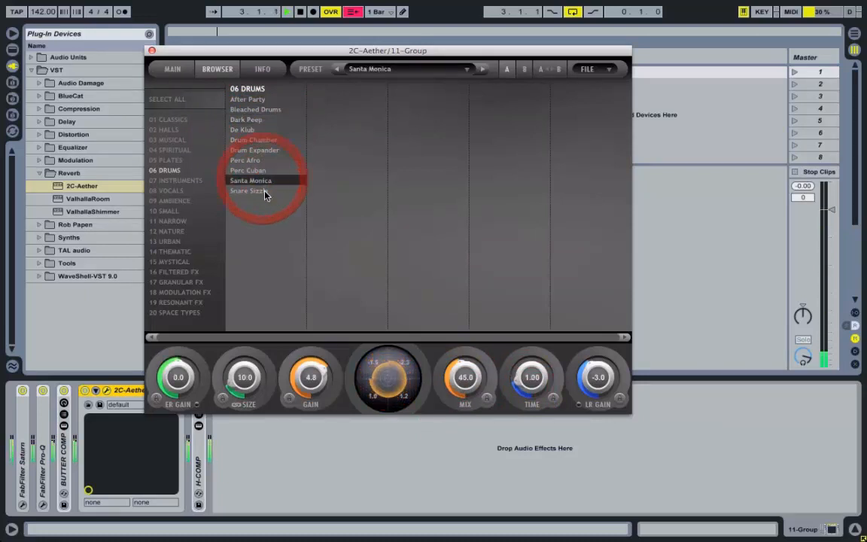
left_click(257, 171)
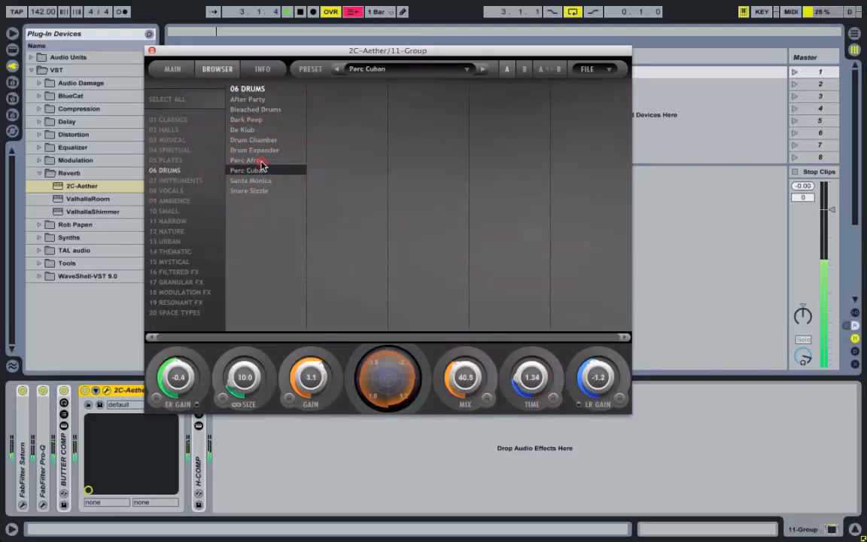
Reload Perc Afro with mix 13.0 and time 0.73, compare it with the reverb bypassed, and close and fold the device
left_click(260, 161)
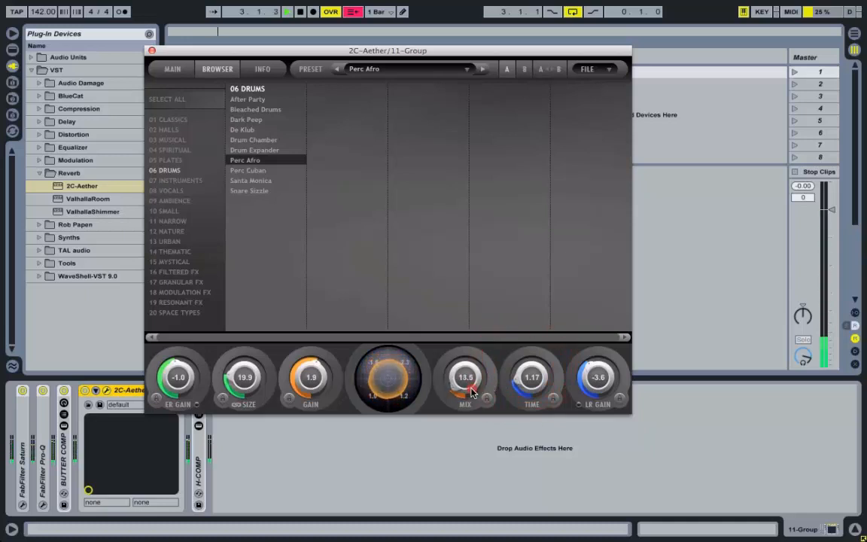
left_click_drag(519, 388, 518, 381)
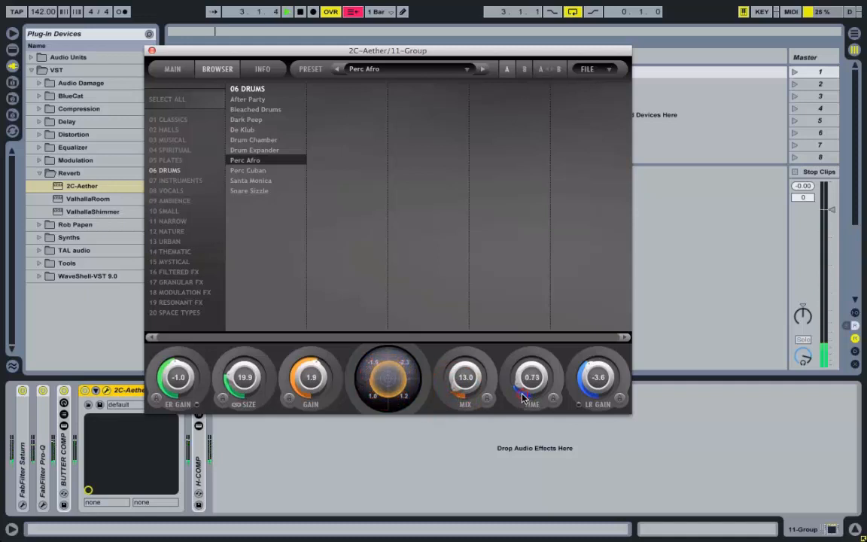
left_click(85, 390)
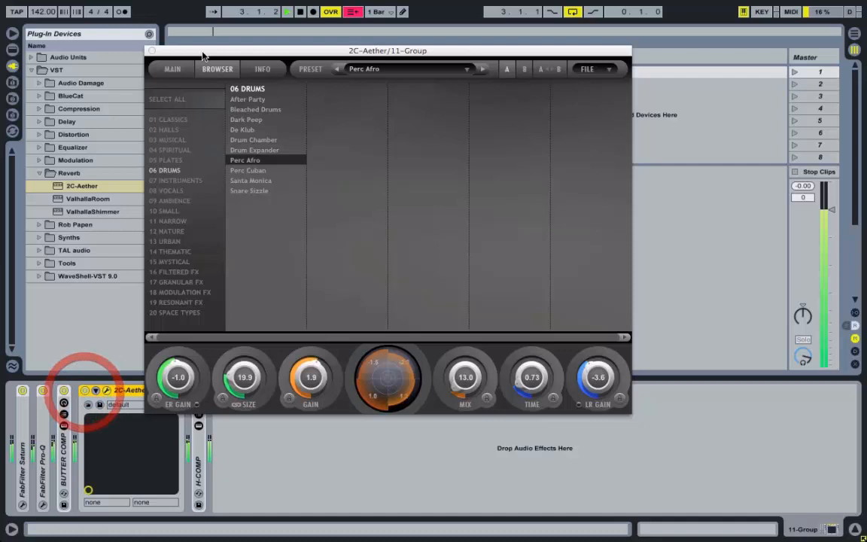
left_click(153, 52)
double_click(126, 390)
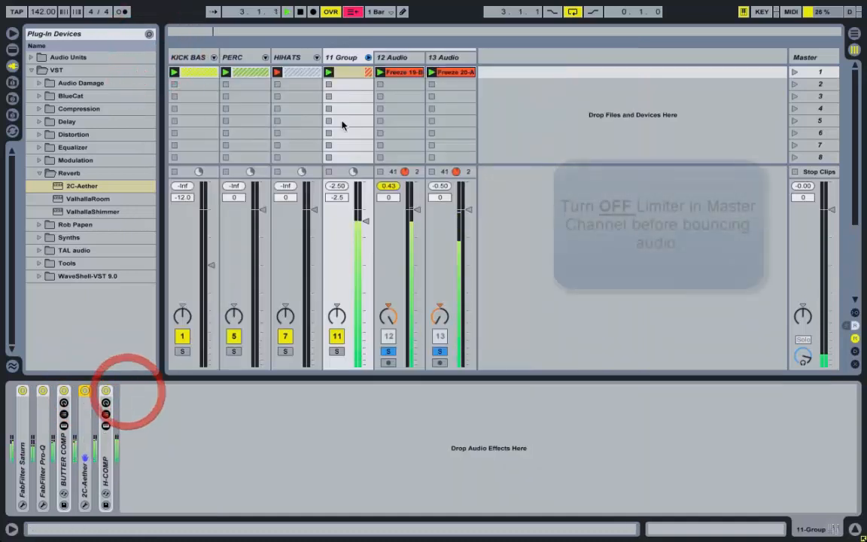
key("space")
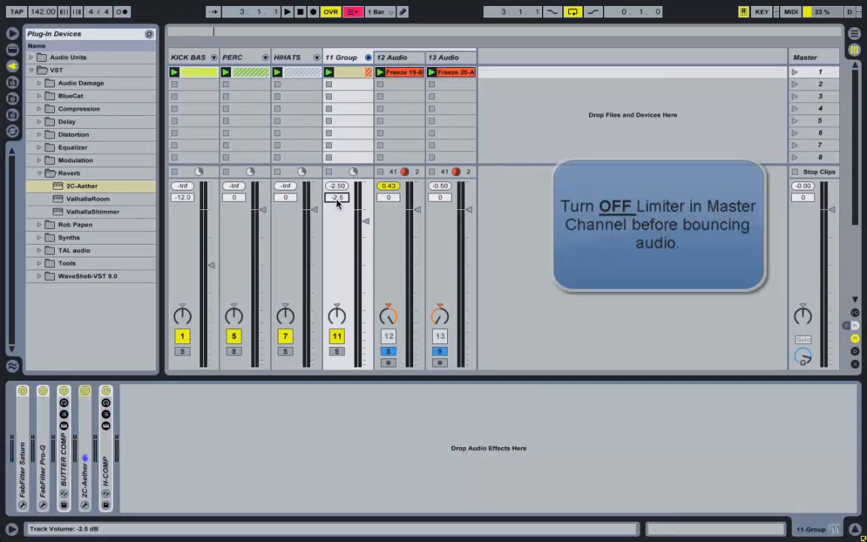
Reset the 11 Group's volume to 0 dB and insert a new audio track after the clap tracks
right_click(351, 55)
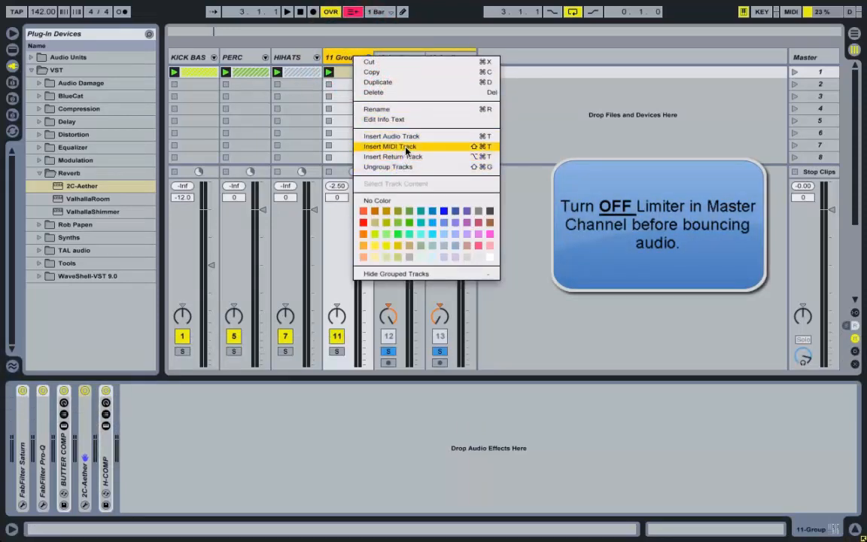
left_click(520, 107)
right_click(512, 89)
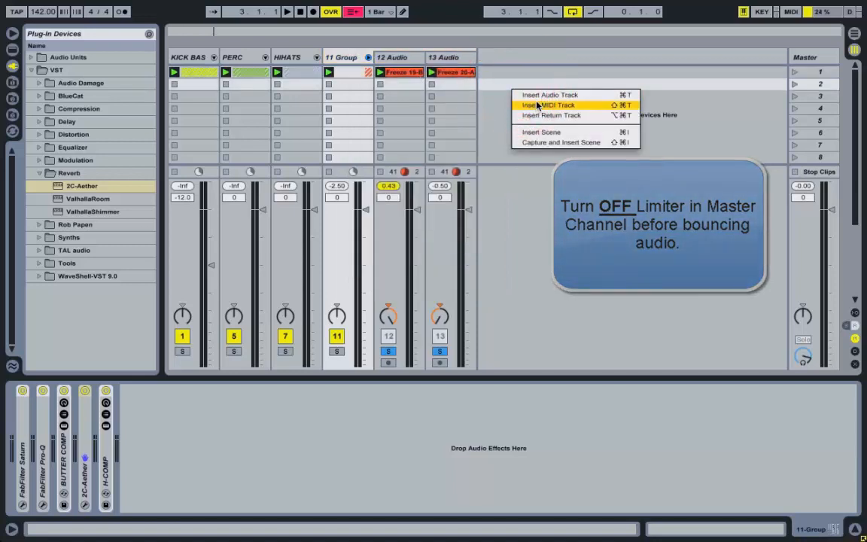
left_click(540, 95)
left_click(509, 55)
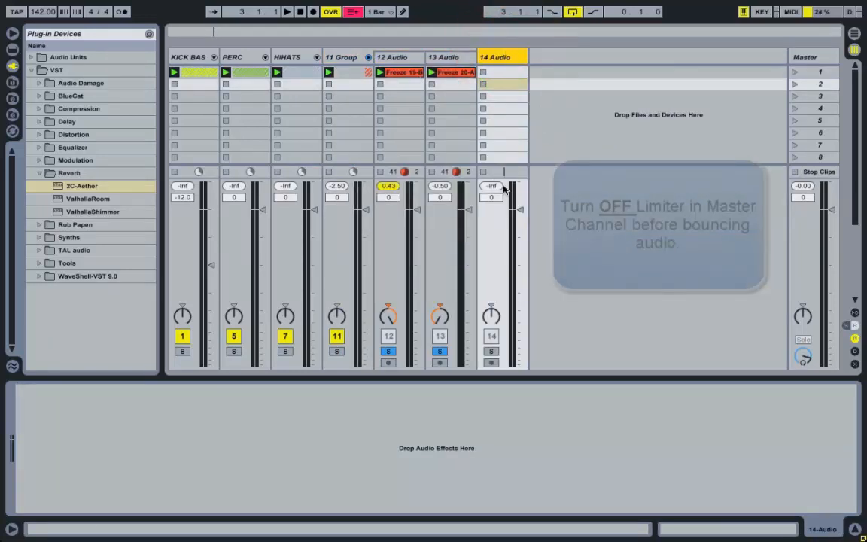
Show the input/output routing, set 14 Audio's input to Resampling and arm the track for recording
left_click_drag(491, 178, 490, 200)
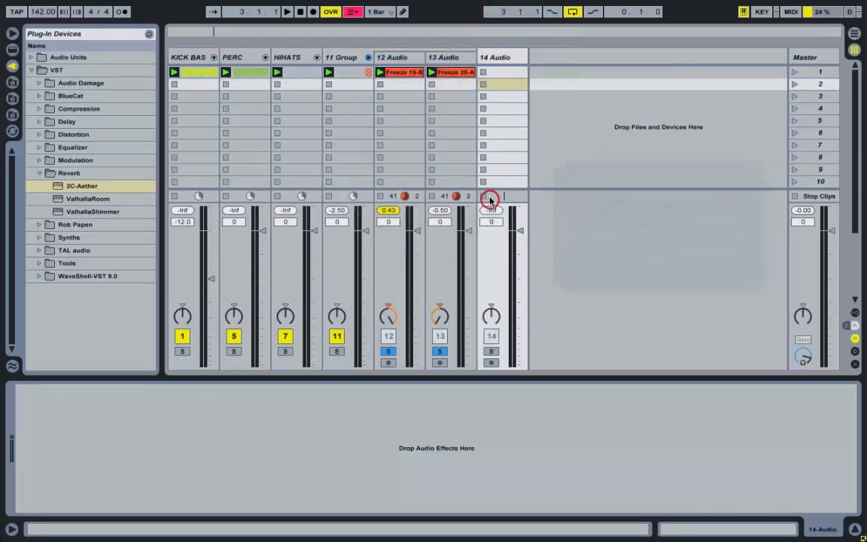
left_click(853, 314)
left_click(501, 139)
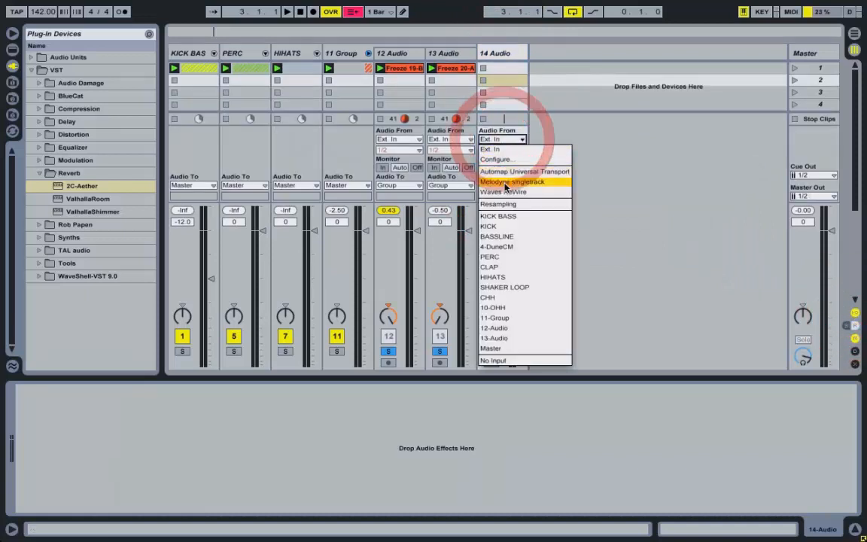
left_click(505, 208)
left_click(492, 363)
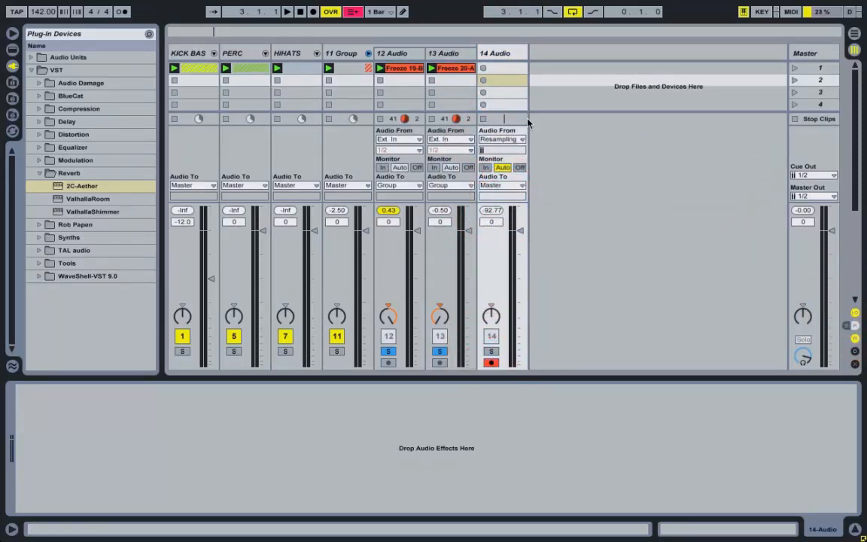
Record the processed claps into 14 Audio's first slot with the master's second FabFilter Pro-L disabled, re-enabling it once recording stops
left_click(819, 54)
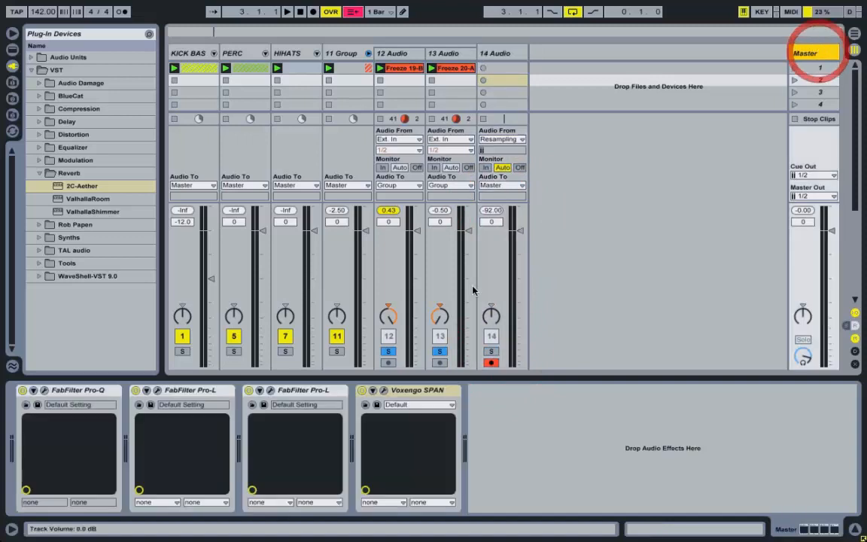
left_click(249, 390)
left_click(483, 68)
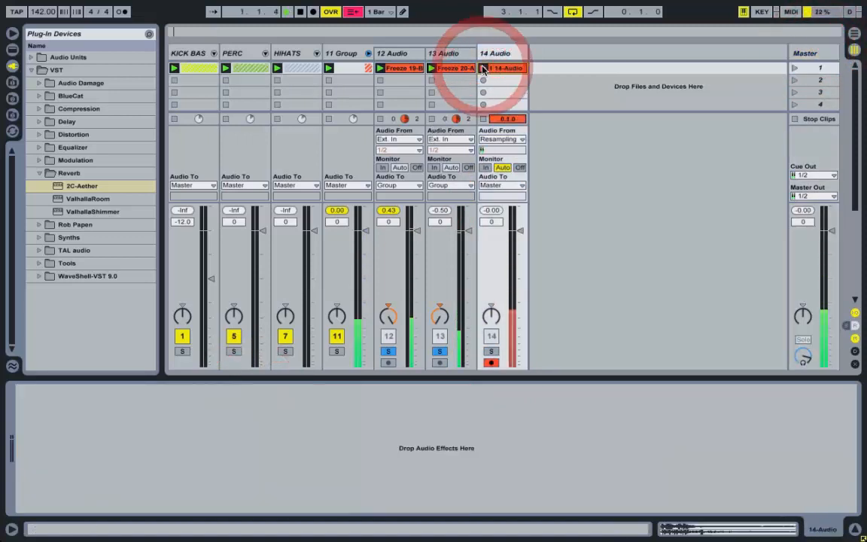
key("space")
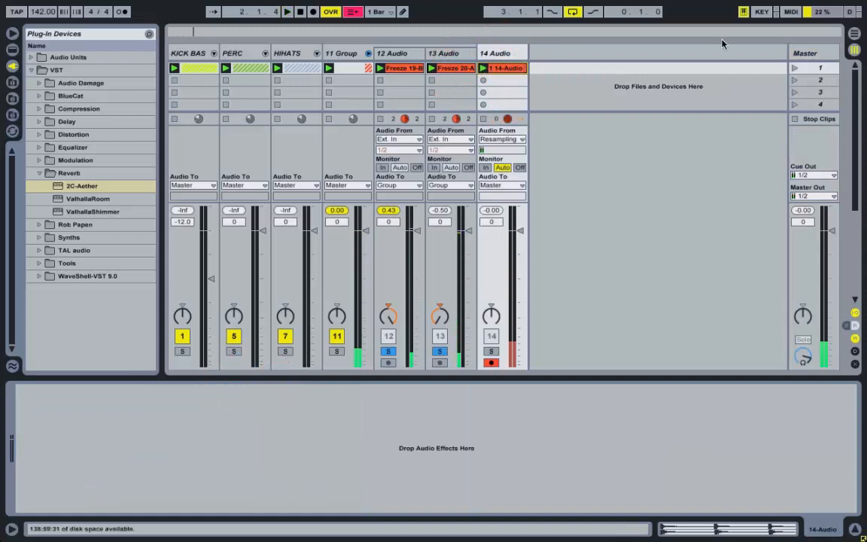
left_click(832, 52)
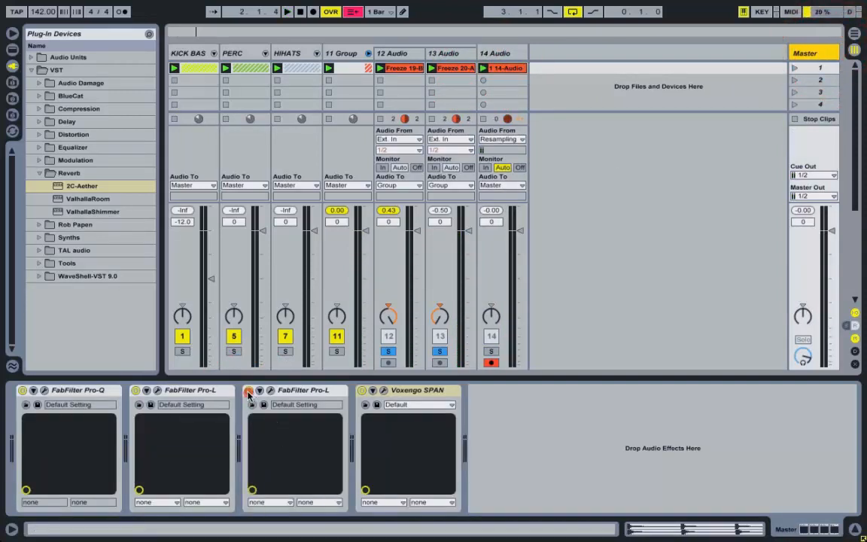
Solo the 14 Audio track and delete the 11 Group with its two clap tracks
left_click(491, 351)
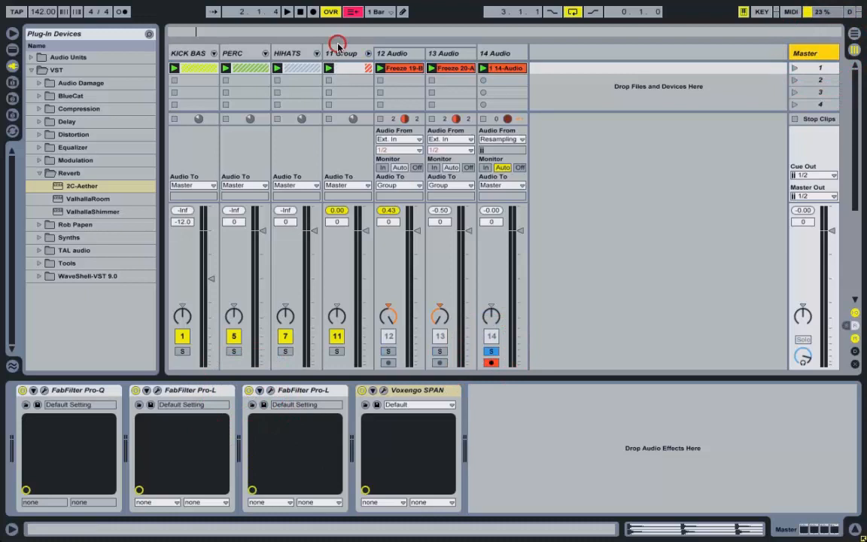
left_click(337, 46)
key("Delete")
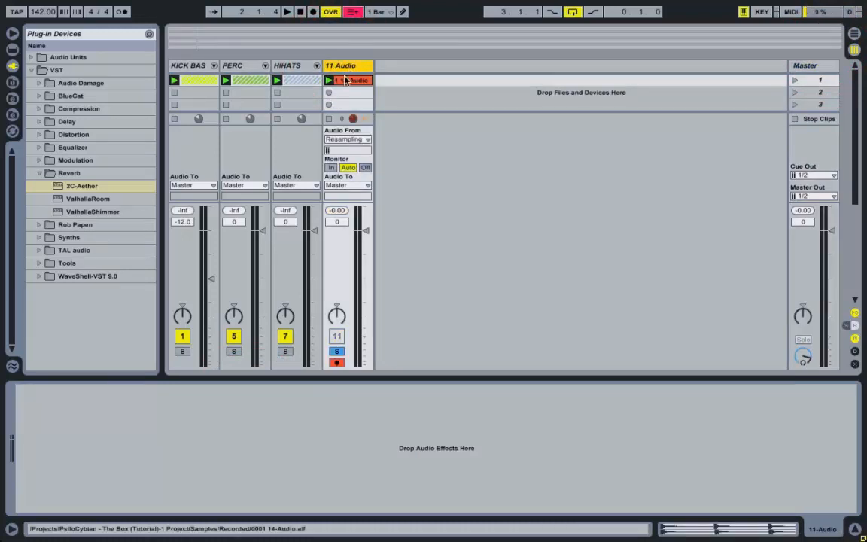
Shorten the recorded 14-Audio clip's loop to two beats (0.2.0), crop the sample to it and launch scene 1
left_click(345, 80)
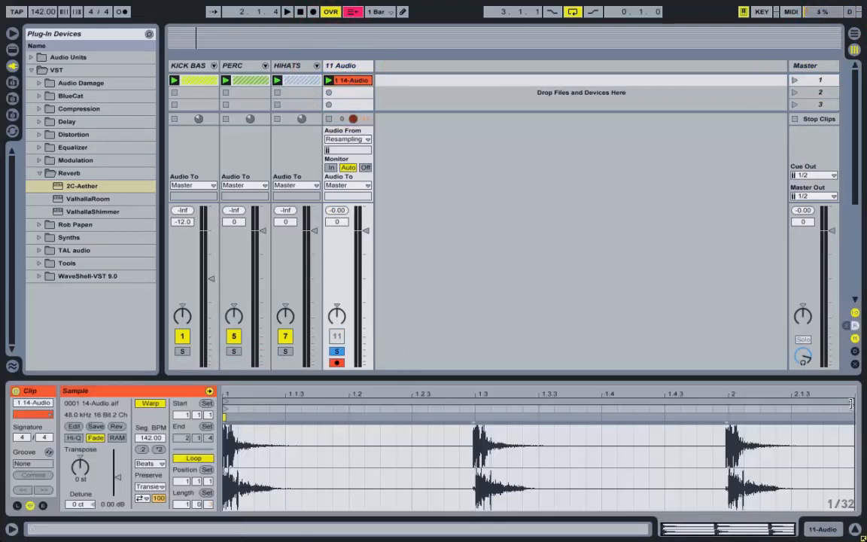
left_click_drag(850, 404, 467, 437)
right_click(387, 431)
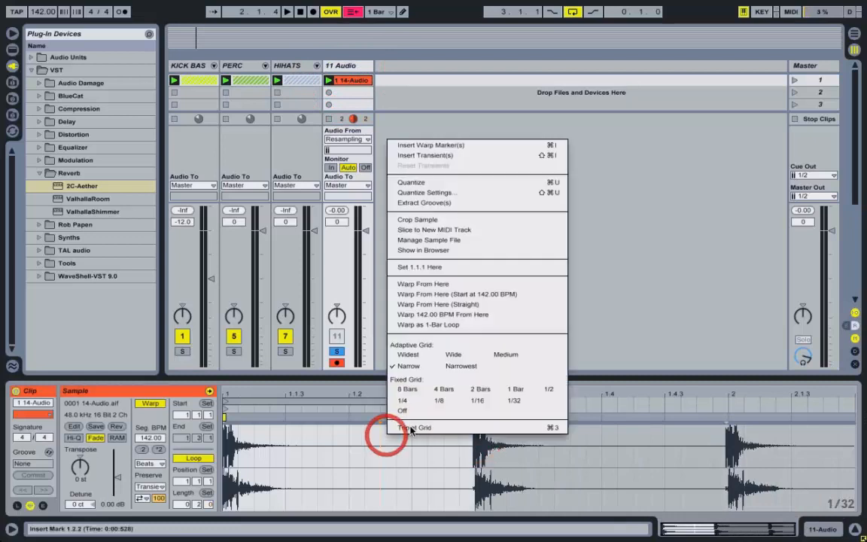
left_click(433, 219)
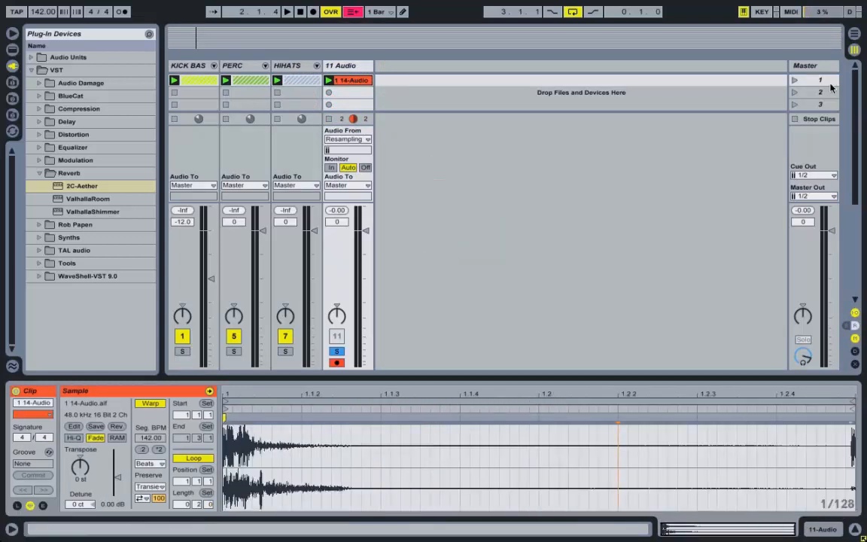
left_click(794, 80)
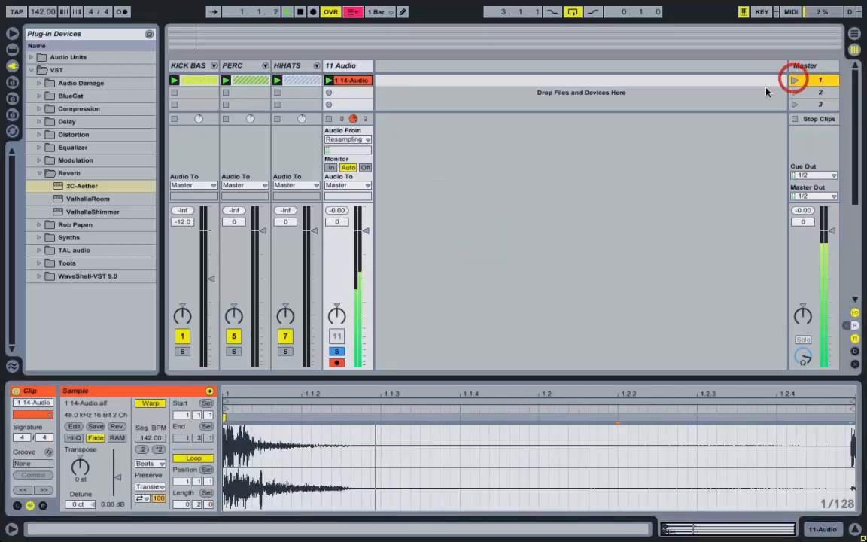
Copy the cropped clip into the arrangement on the 11 Audio track, starting at bar 3, and unfold the track
left_click(387, 106)
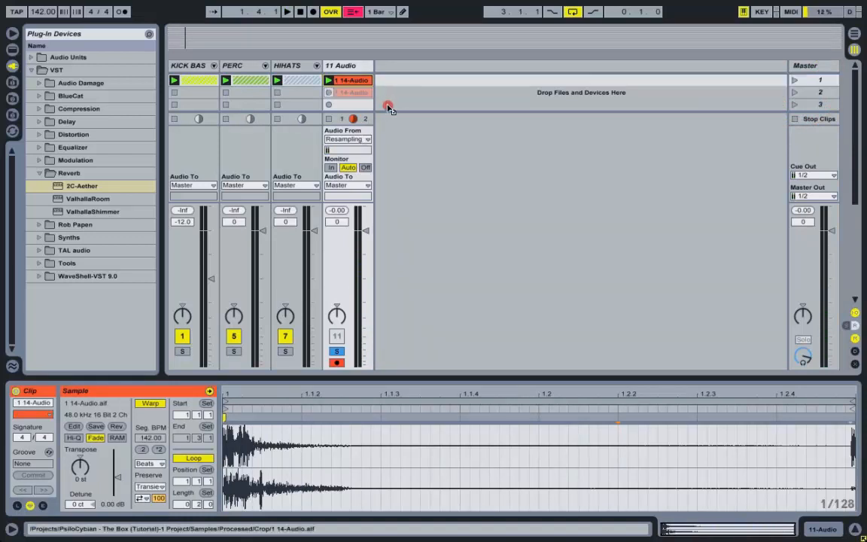
key("Tab")
left_click(264, 108)
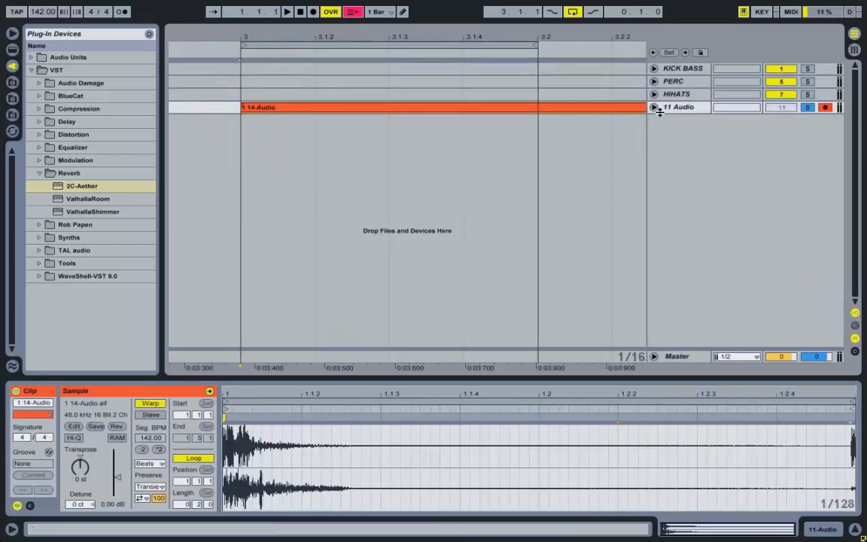
left_click(653, 109)
Set the arrangement grid to 1/8, split the clip at 3.1.3 and delete the part after the split
right_click(465, 140)
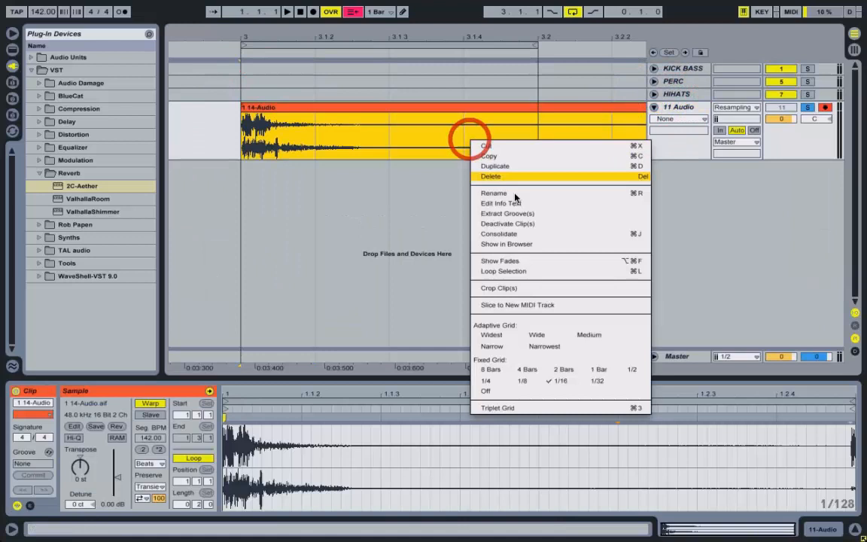
left_click(525, 384)
left_click_drag(533, 134, 380, 138)
key("ctrl+e")
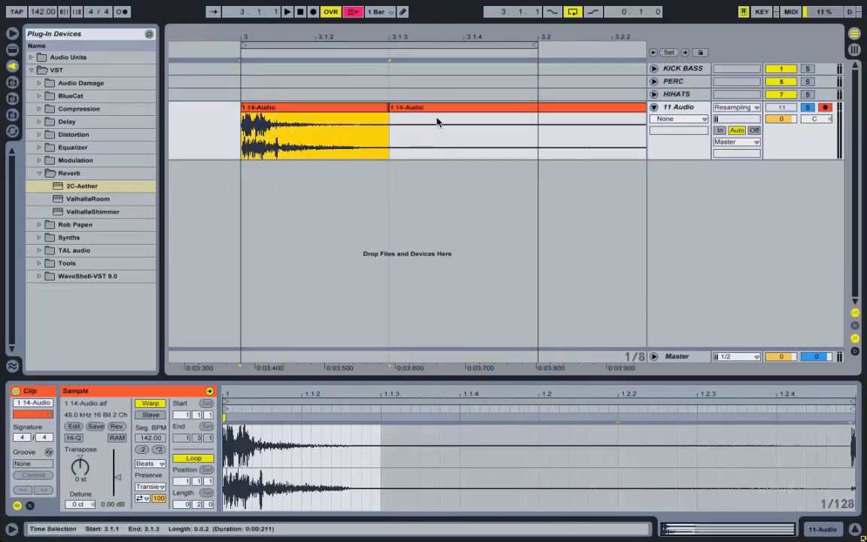
left_click(440, 116)
Show the clip's fades, add a long fade-out up to its end at 3.1.3 and play it back from the arrangement
right_click(341, 134)
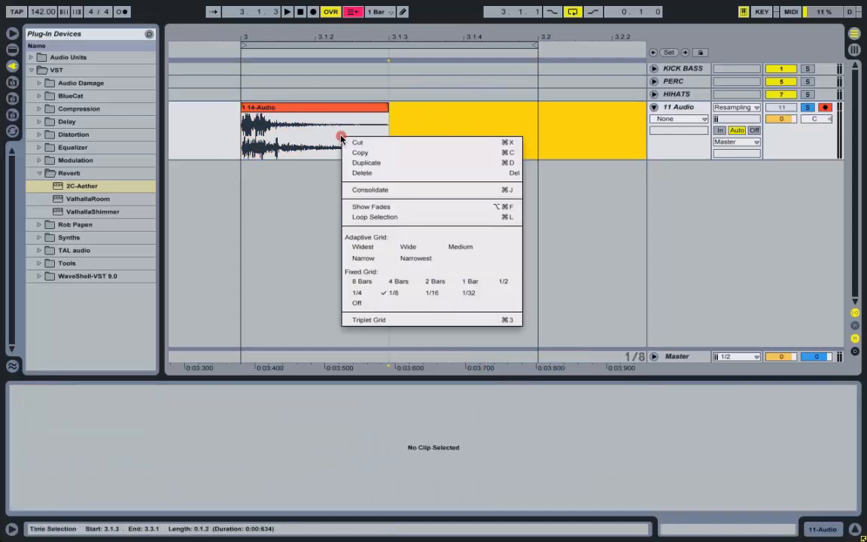
left_click(362, 203)
mouse_move(348, 107)
left_mouse_down()
mouse_move(352, 121)
mouse_move(279, 137)
mouse_move(231, 131)
left_mouse_up()
left_click(230, 137)
key("space")
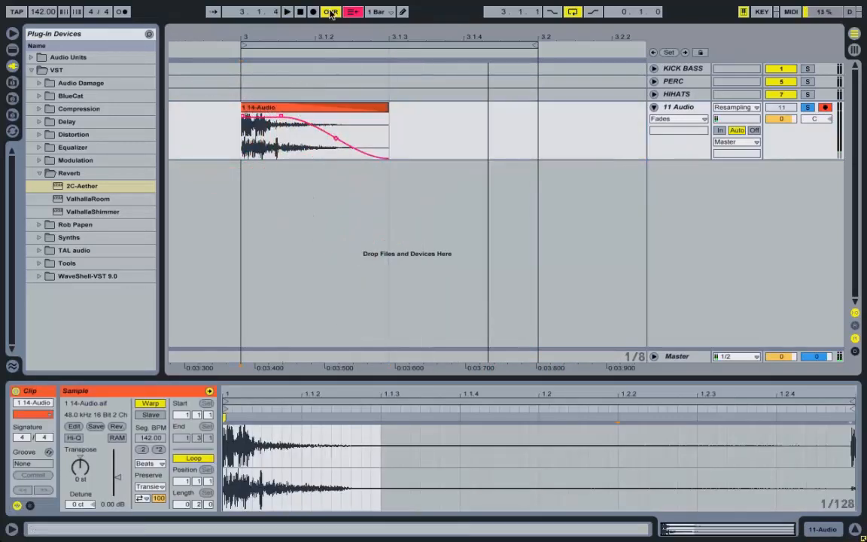
left_click(351, 13)
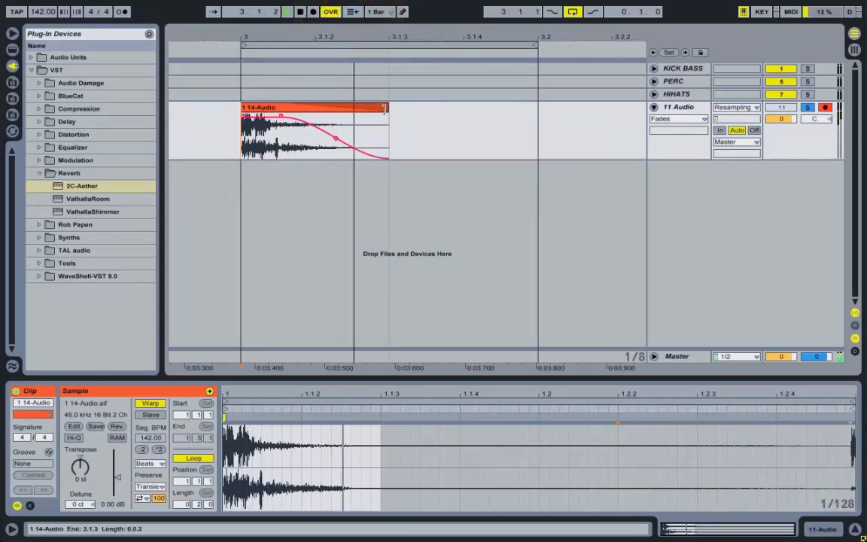
Extend the clip's end to 3.2.1, start its fade-out just before 3.1.2 and set the grid to 1/16
left_click_drag(387, 107, 507, 130)
left_click_drag(427, 118, 307, 119)
right_click(490, 132)
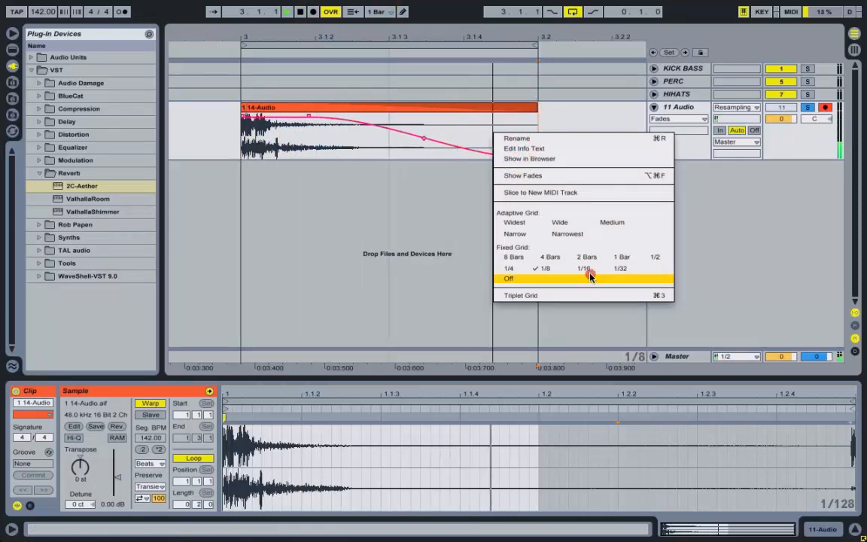
left_click(590, 271)
right_click(483, 149)
left_click(577, 293)
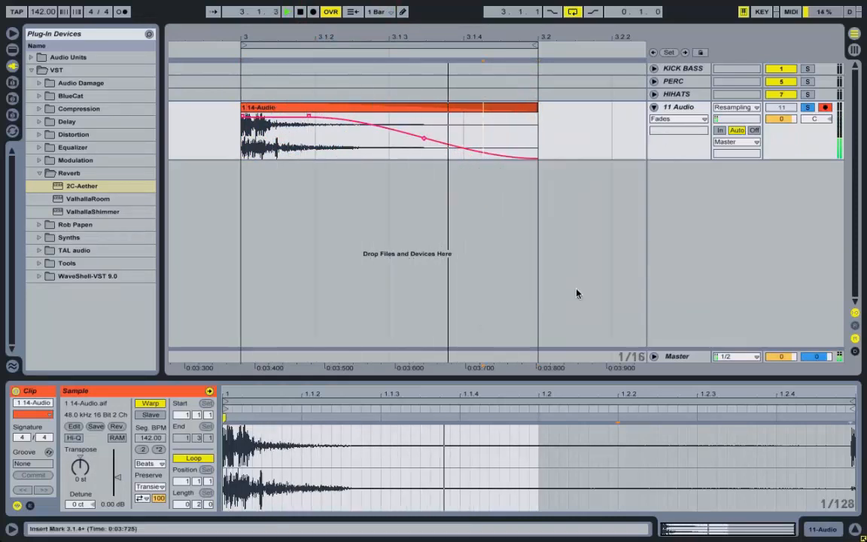
Audition the clip, shorten its end to 3.1.4 and consolidate it with its fade-out
left_click(530, 48)
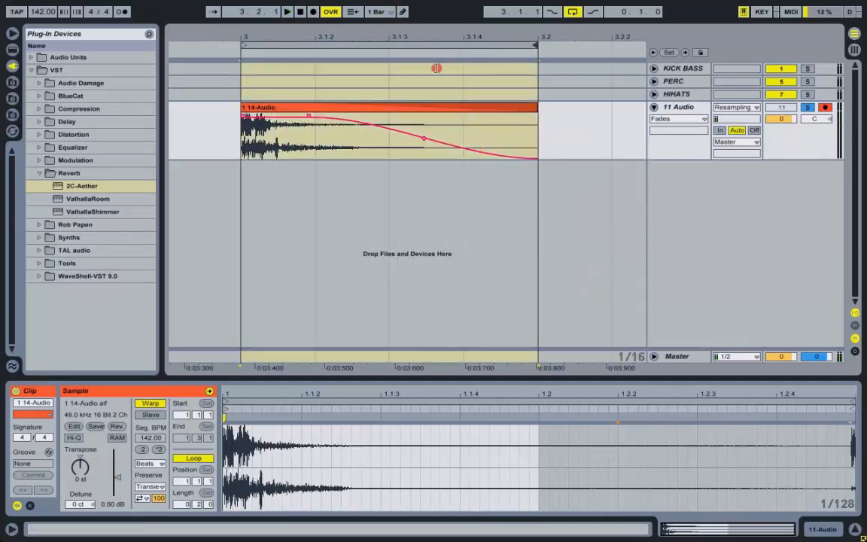
left_click_drag(437, 68, 444, 65)
key("space")
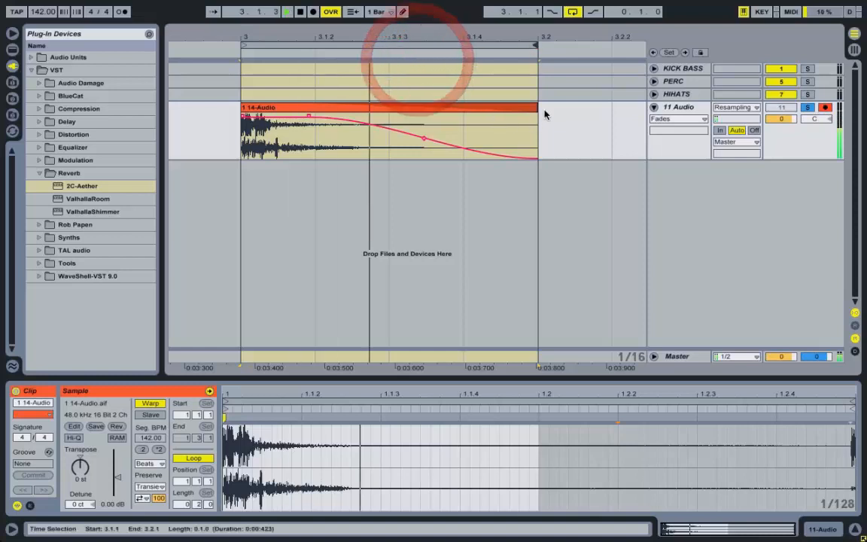
left_click_drag(537, 108, 472, 117)
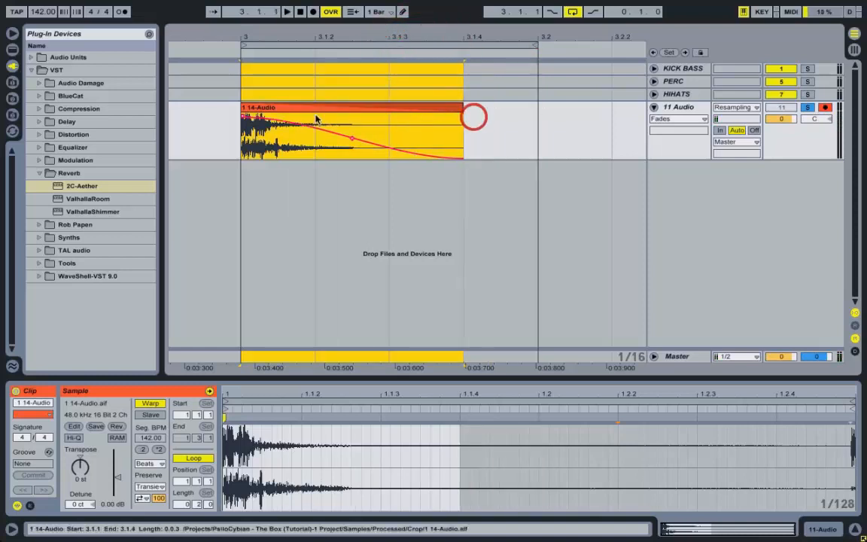
left_click(241, 122)
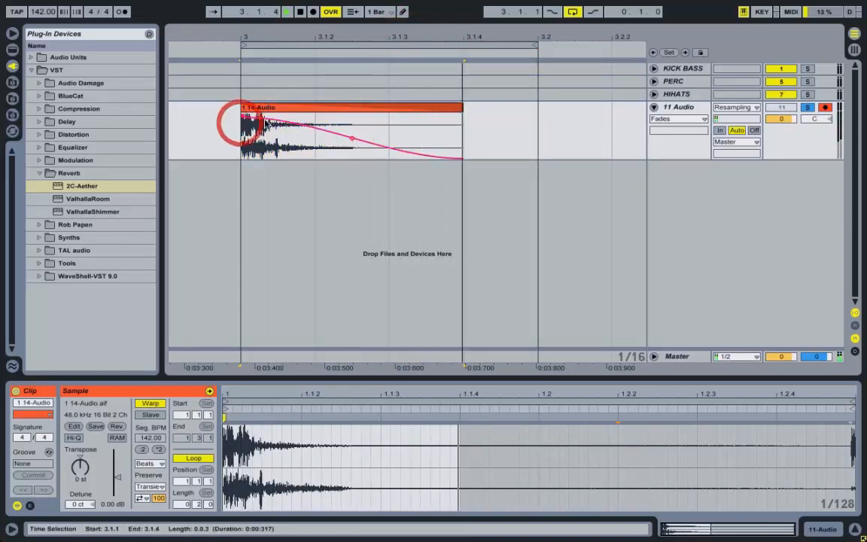
left_click(352, 113)
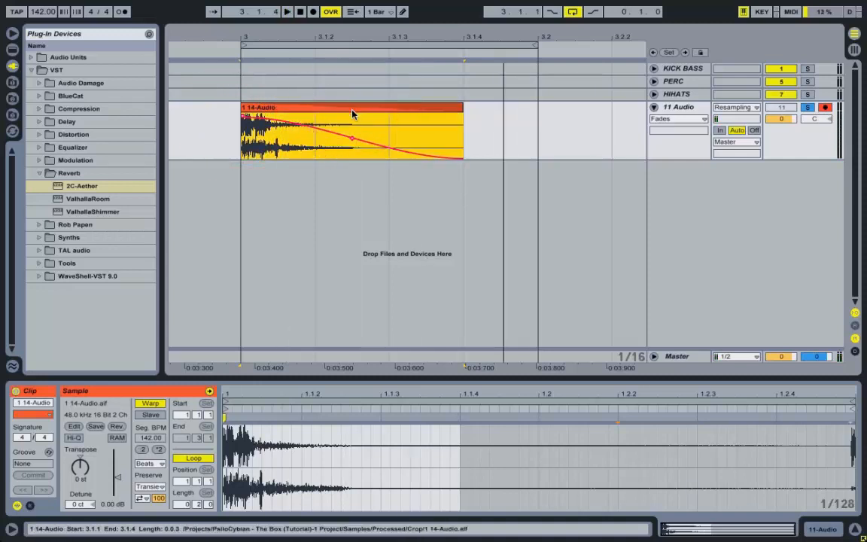
key("ctrl+j")
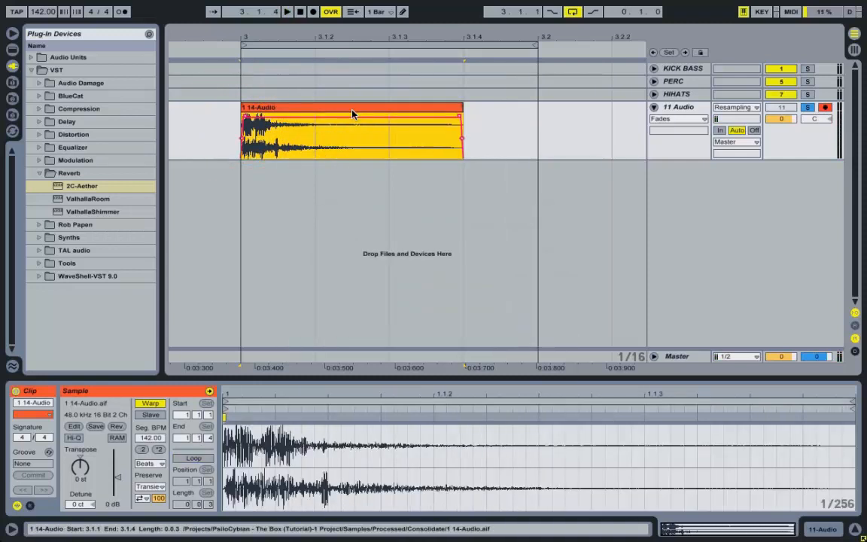
Insert a MIDI track below 11 Audio and rename it BG CLAP
right_click(724, 209)
left_click(749, 226)
right_click(679, 167)
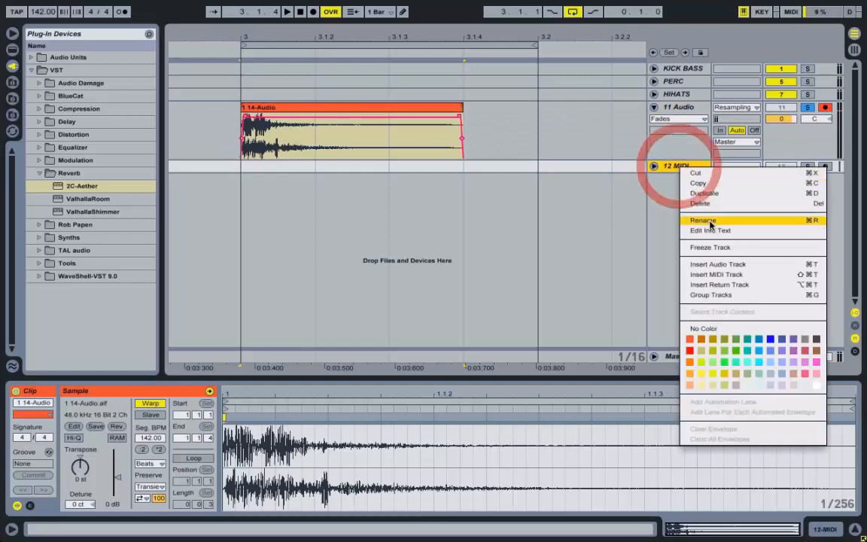
left_click(712, 221)
type("BG CLAP")
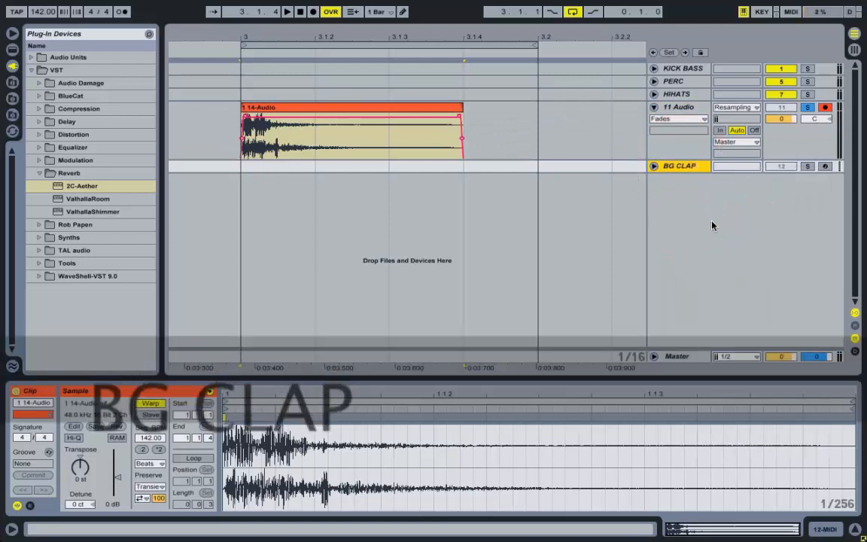
key("Return")
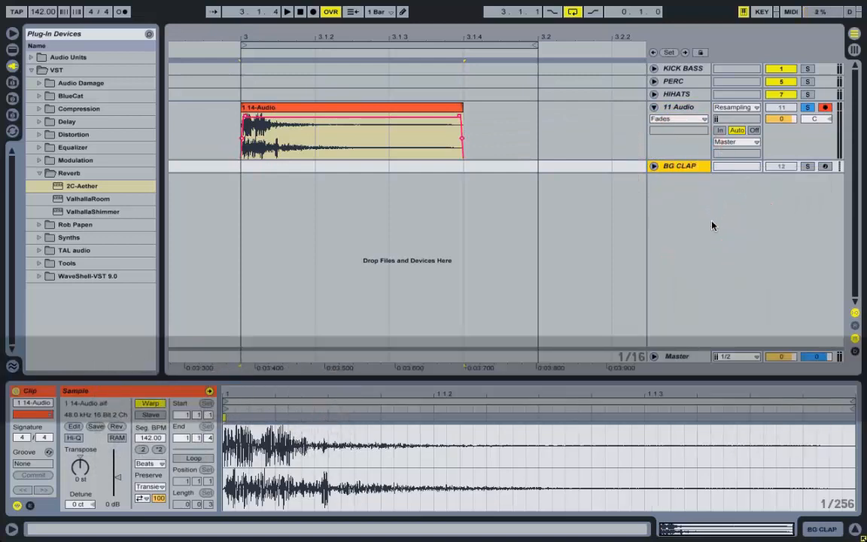
Load the consolidated clap clip into the BG CLAP track as a sampler instrument and delete the 11 Audio track
left_click(687, 167)
left_click_drag(387, 109, 366, 474)
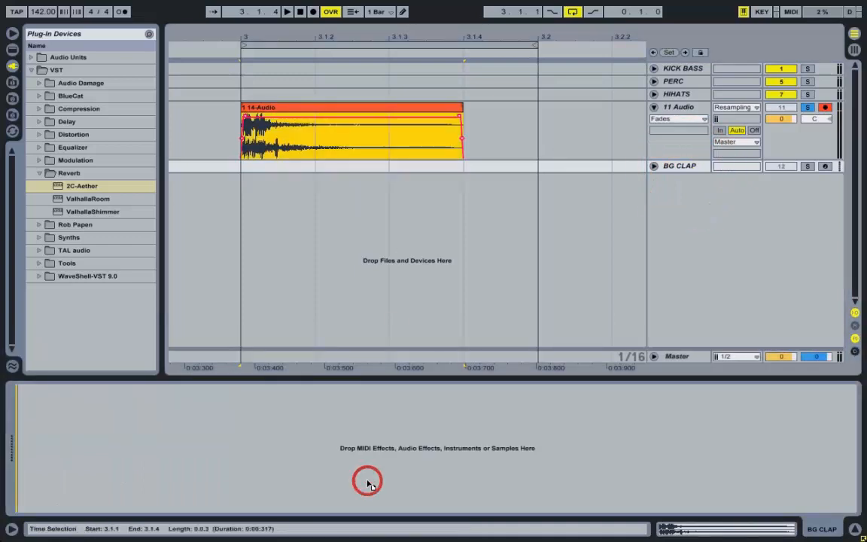
key("Tab")
left_click(342, 65)
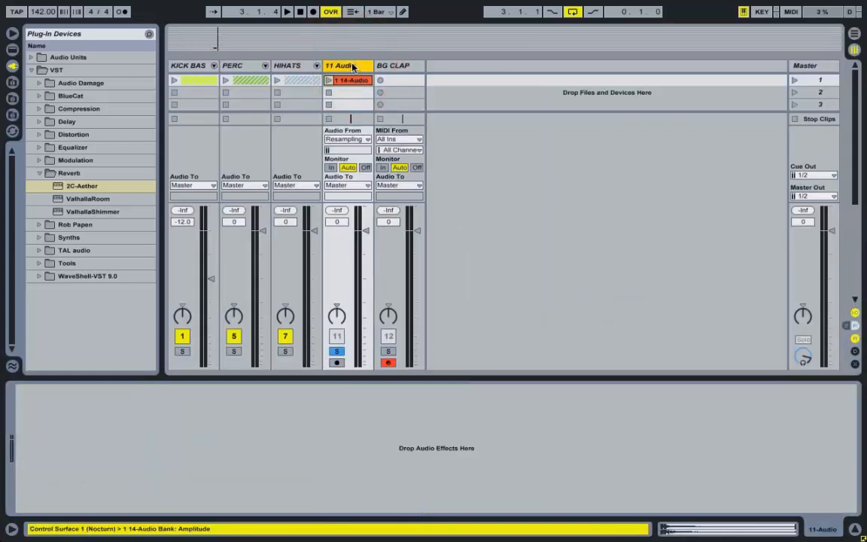
key("Delete")
Create a one-bar MIDI clip in BG CLAP's first slot with quarter-note C3 hits on beats 1.2 and 1.4
double_click(343, 81)
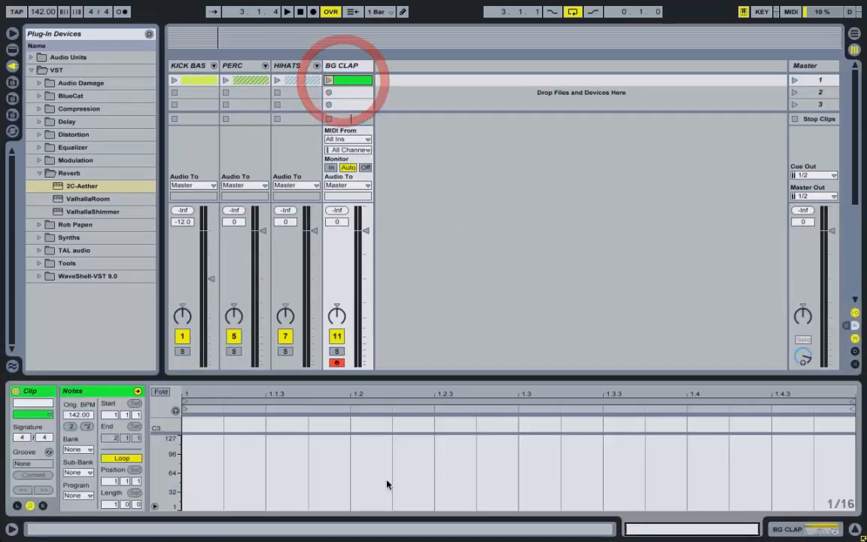
right_click(359, 429)
left_click(392, 368)
left_click_drag(368, 380, 225, 96)
left_click_drag(158, 285, 220, 283)
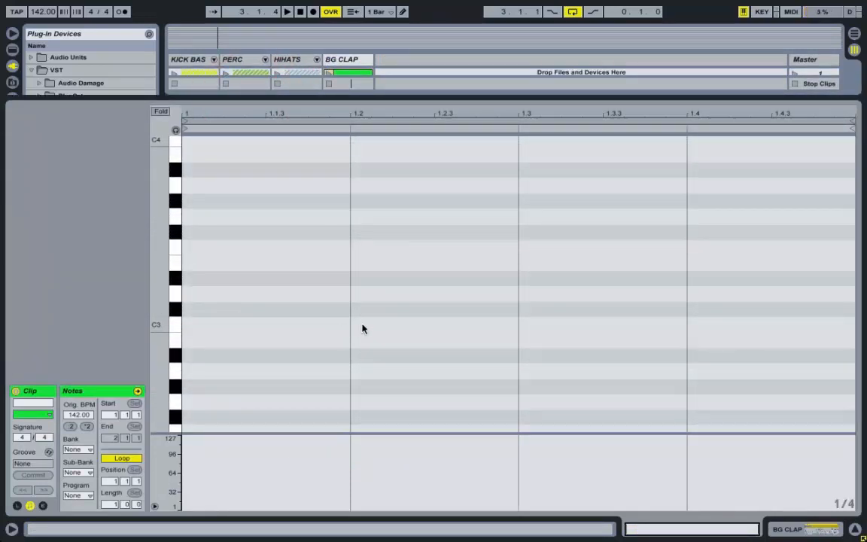
double_click(364, 326)
double_click(712, 330)
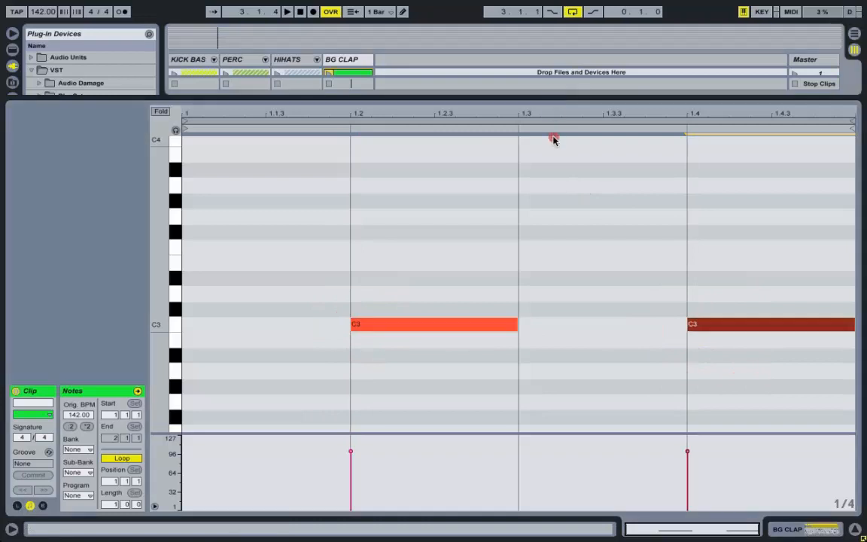
Launch scene 1 and set the volume of BG CLAP's sampler to 0 dB
left_click_drag(556, 100, 539, 258)
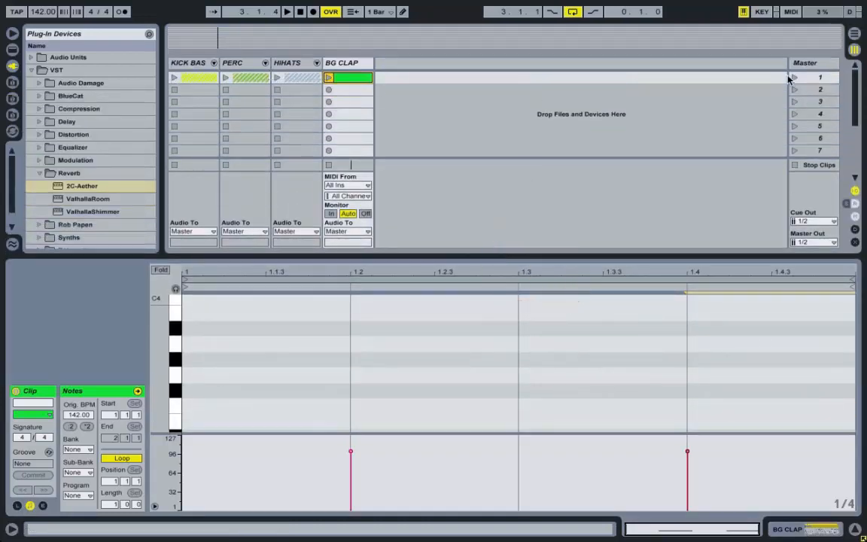
left_click(794, 78)
double_click(353, 63)
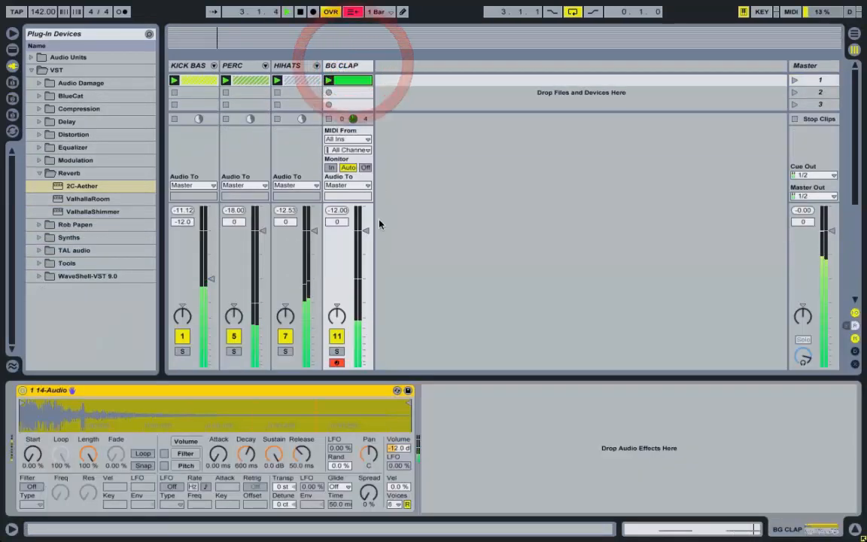
left_click(401, 449)
key("space")
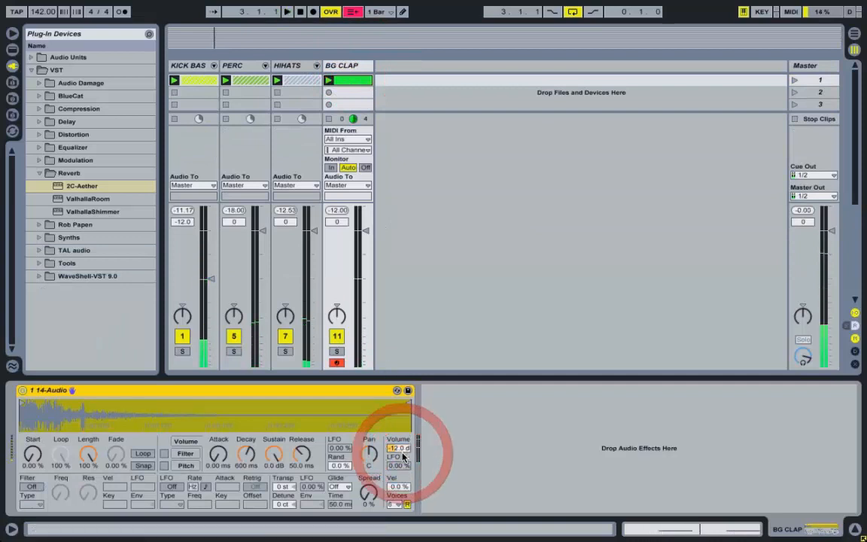
type("0")
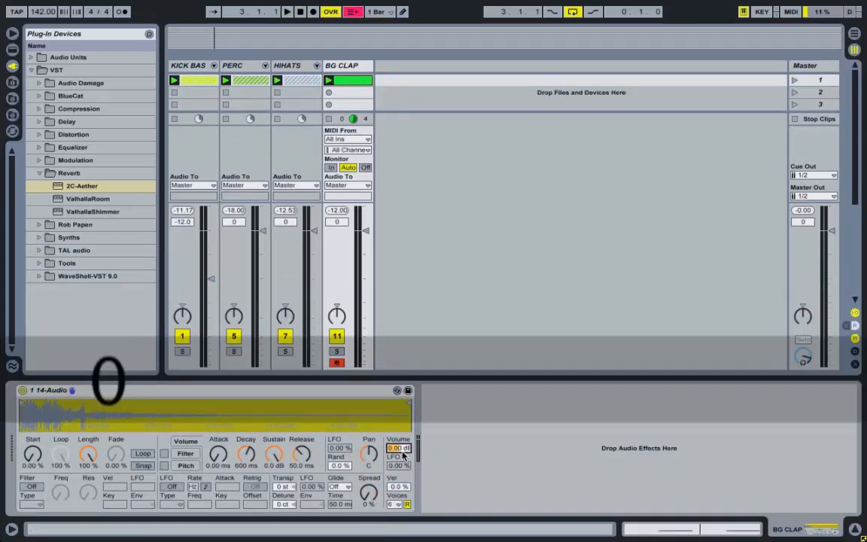
left_click(399, 486)
Lower the BG CLAP track volume to -18 dB and mute the track during playback to compare the mix
key("space")
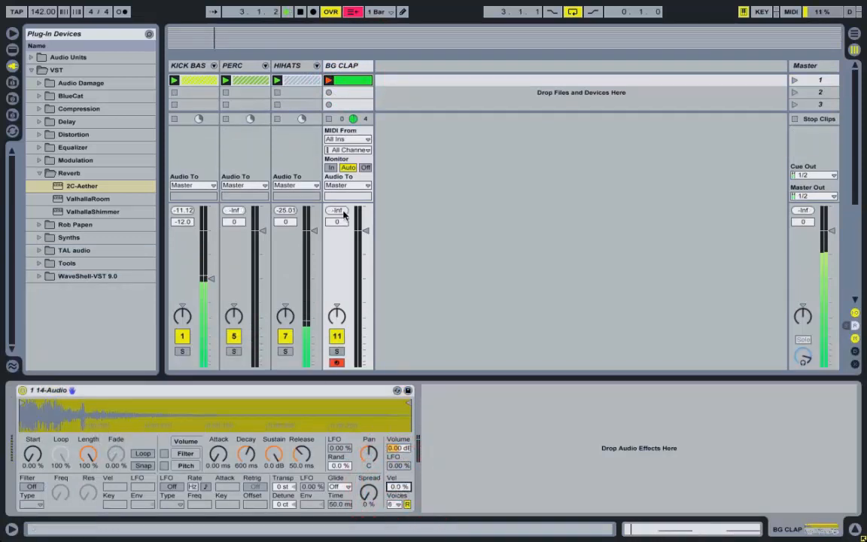
key("space")
left_click_drag(368, 233, 366, 304)
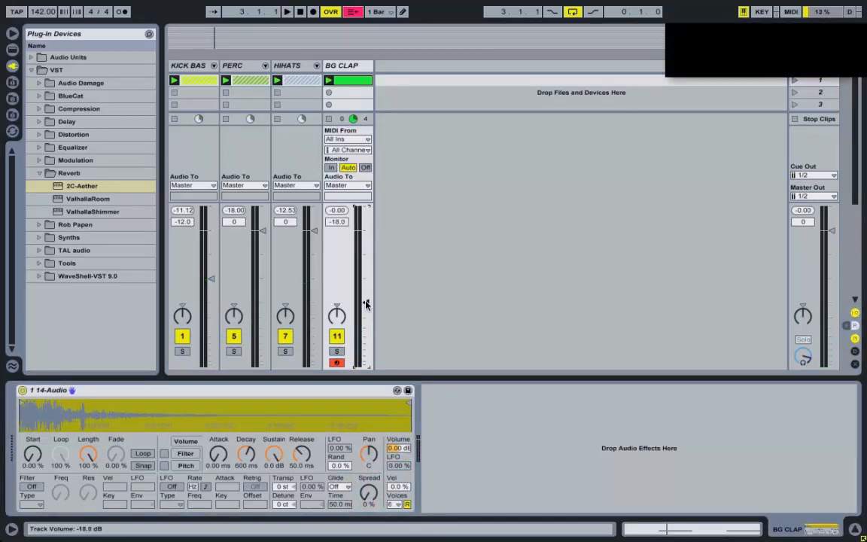
key("space")
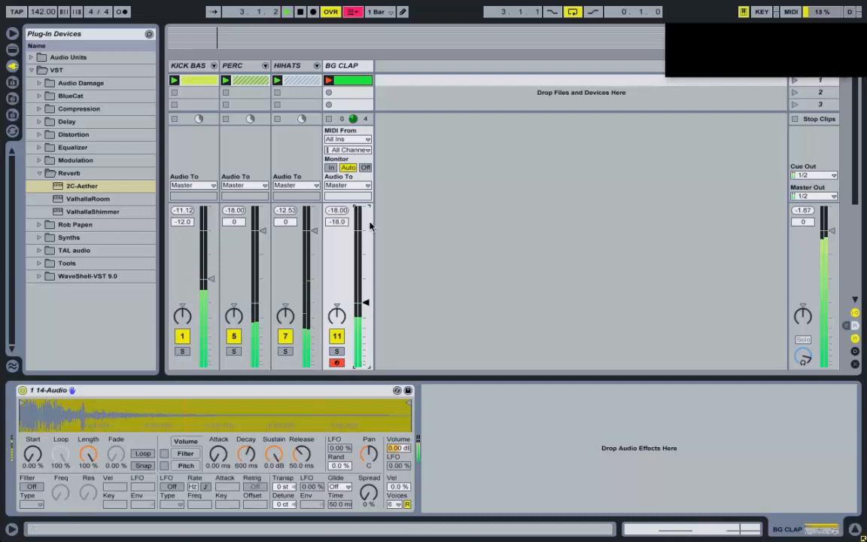
left_click(336, 338)
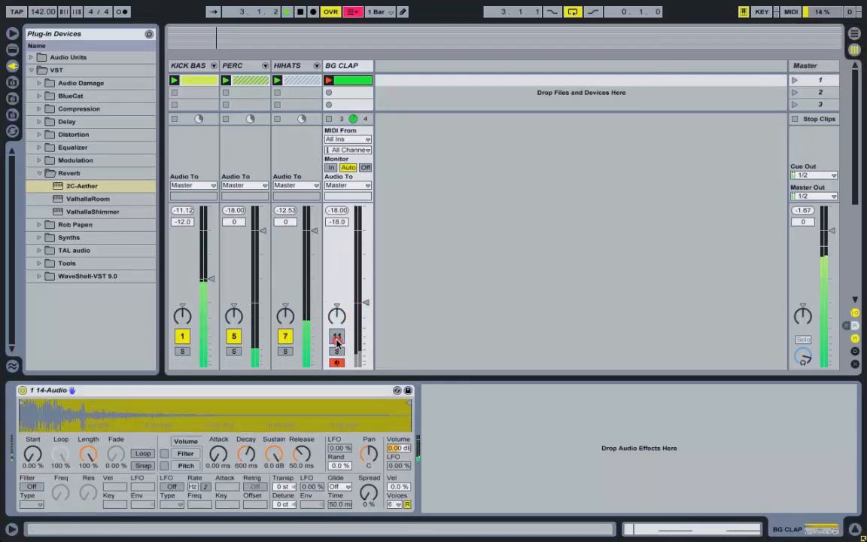
Unmute the BG CLAP track, stop playback and move the track into the PERC group
left_click(337, 339)
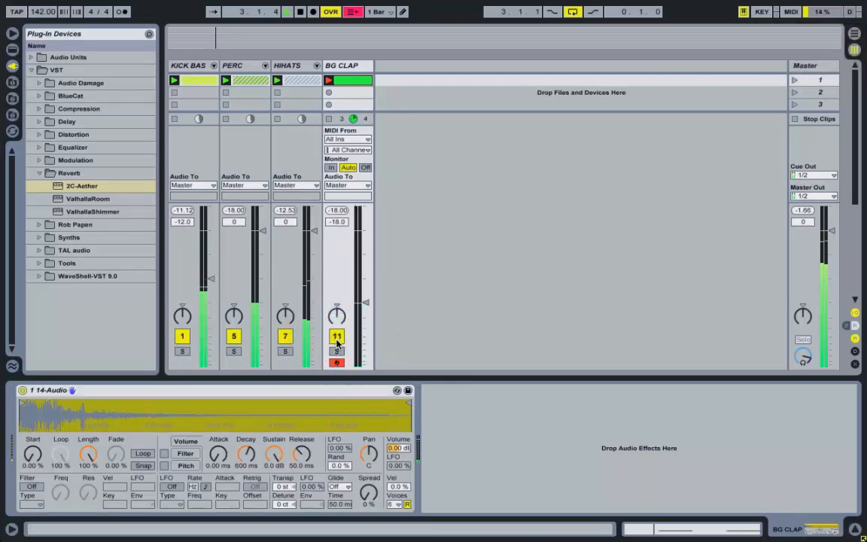
left_click(337, 338)
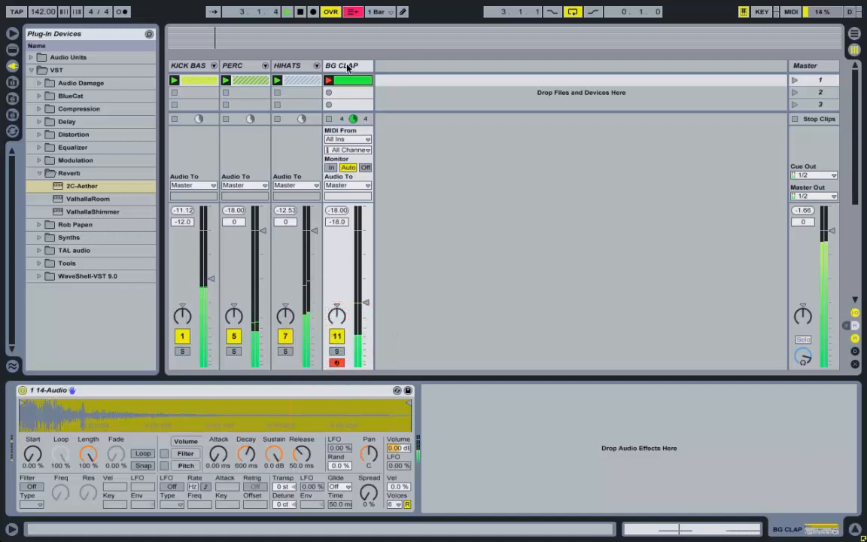
left_click_drag(324, 68, 281, 114)
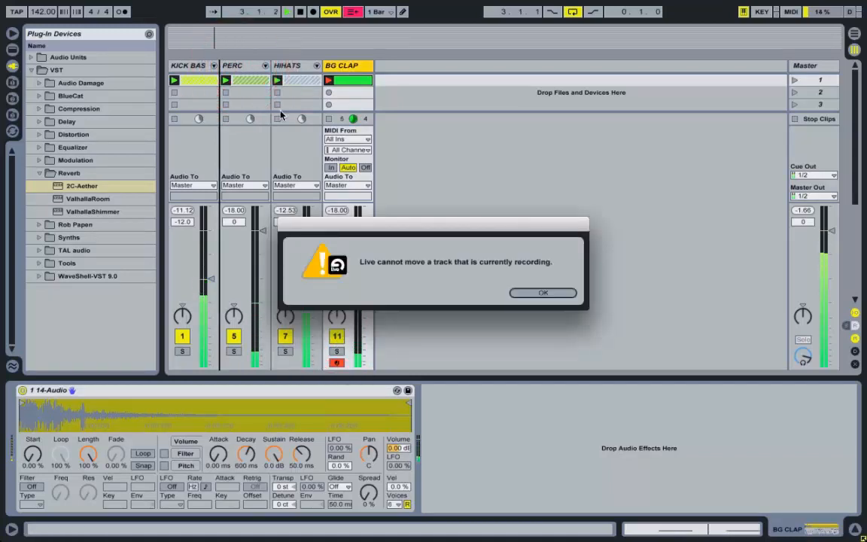
left_click(569, 293)
key("space")
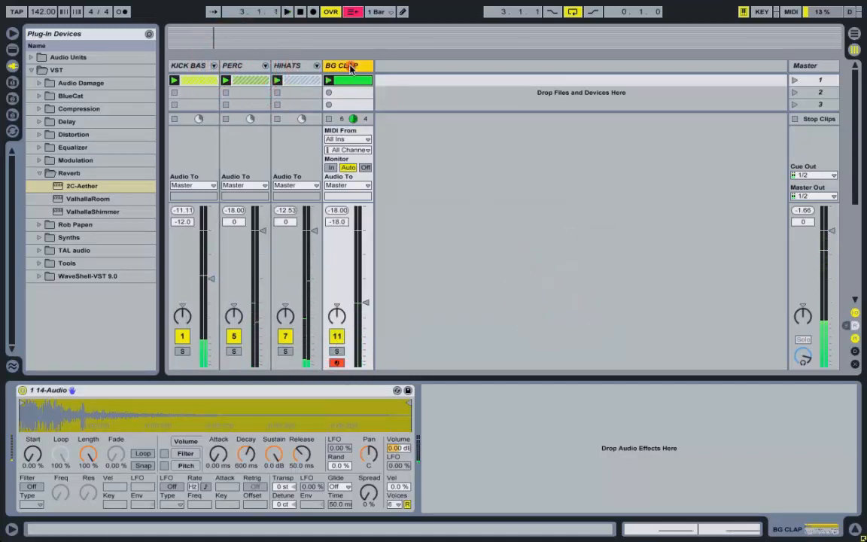
left_click(258, 67)
left_click_drag(258, 68, 258, 67)
key("space")
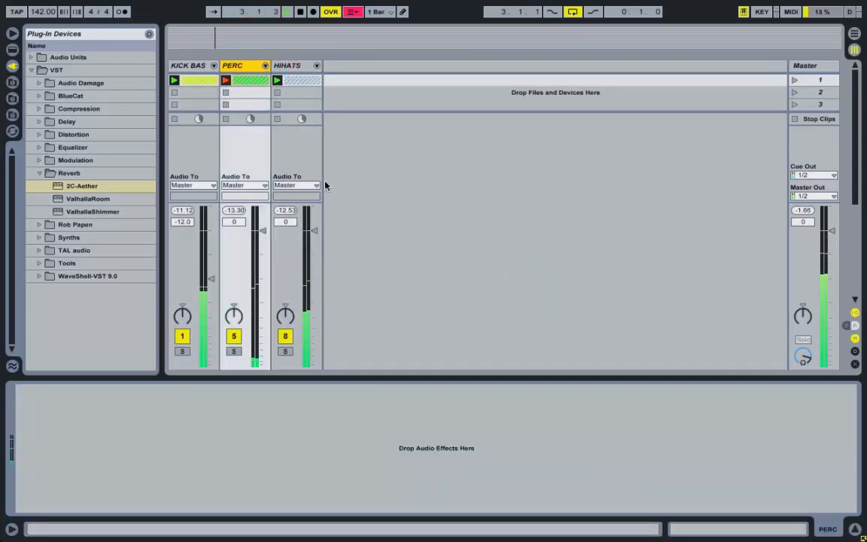
Insert a new MIDI track after HIHATS and load BG CLAP 3.wav into it as a sampler instrument
left_click(38, 173)
key("space")
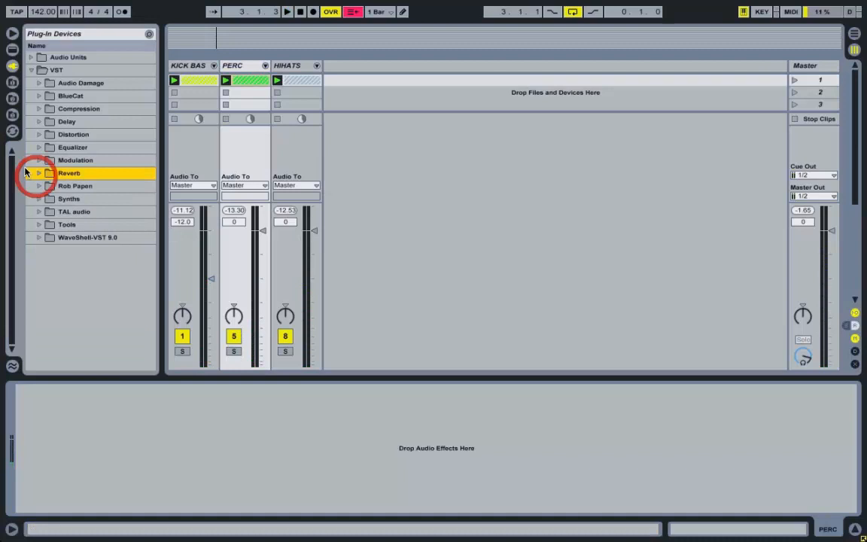
left_click(12, 114)
left_click(78, 97)
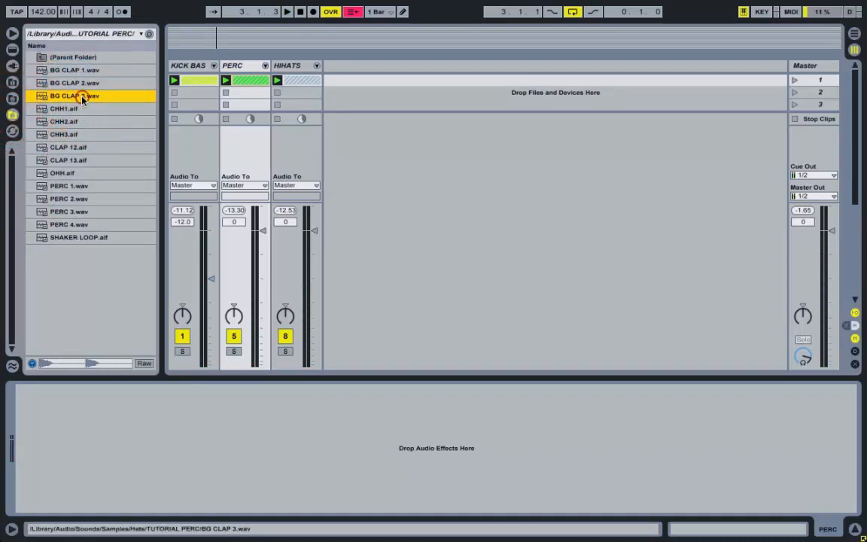
right_click(350, 95)
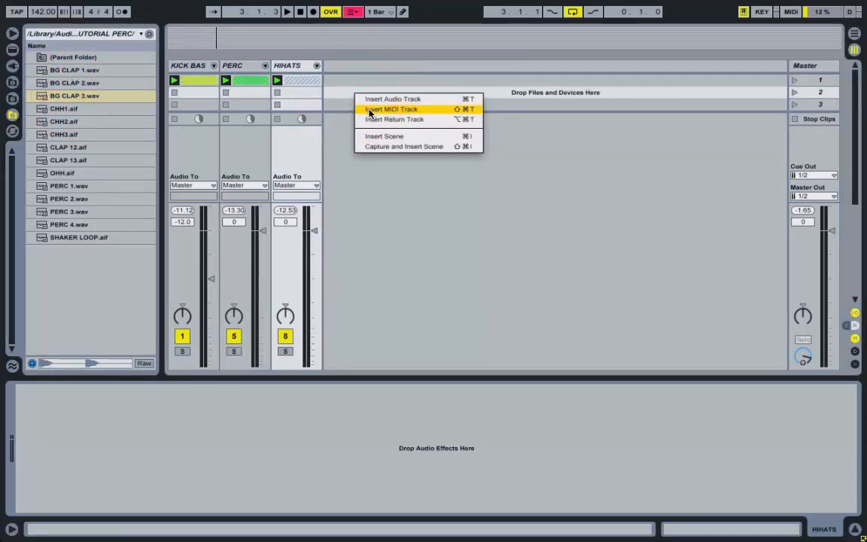
left_click(374, 108)
left_click_drag(78, 95, 196, 469)
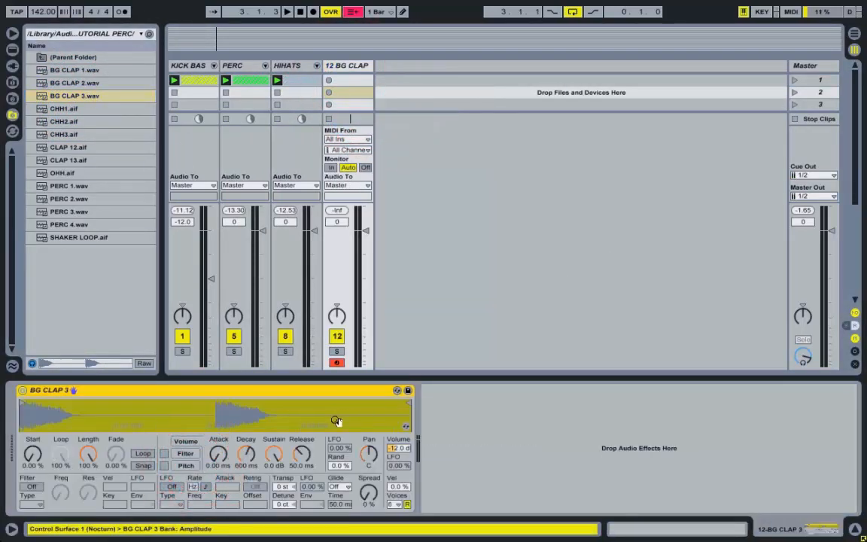
Shorten the BG CLAP 3 sample region to its first clap hit and crop the sample
left_click_drag(404, 407, 210, 407)
right_click(124, 403)
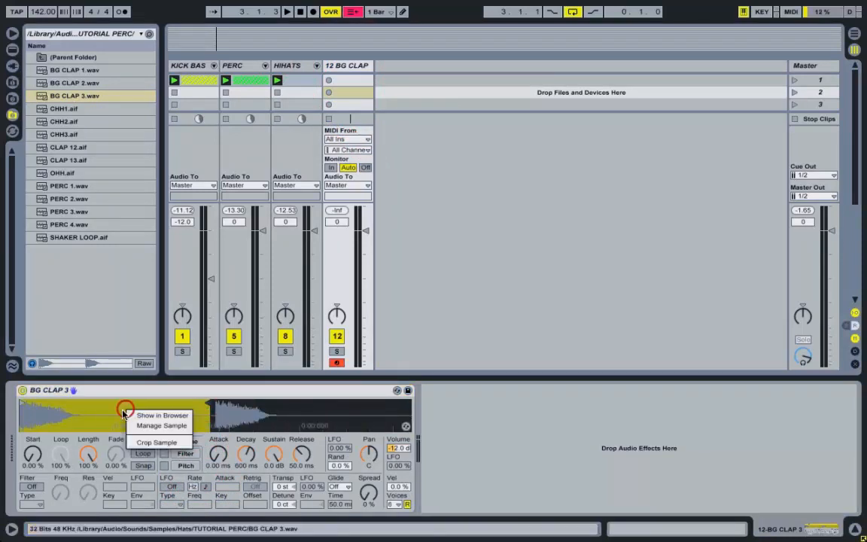
left_click(151, 444)
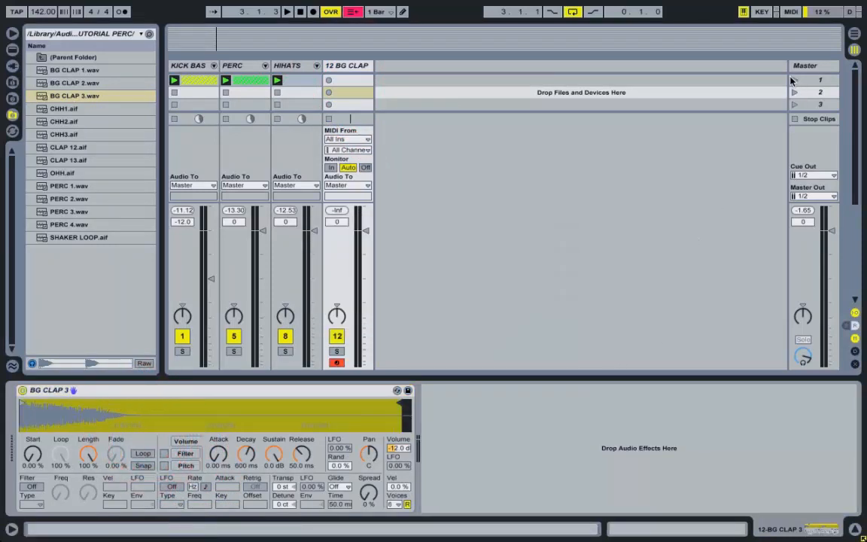
Create a one-bar MIDI clip in the first slot of the 12 BG CLAP track and launch scene 1
left_click(792, 79)
double_click(363, 80)
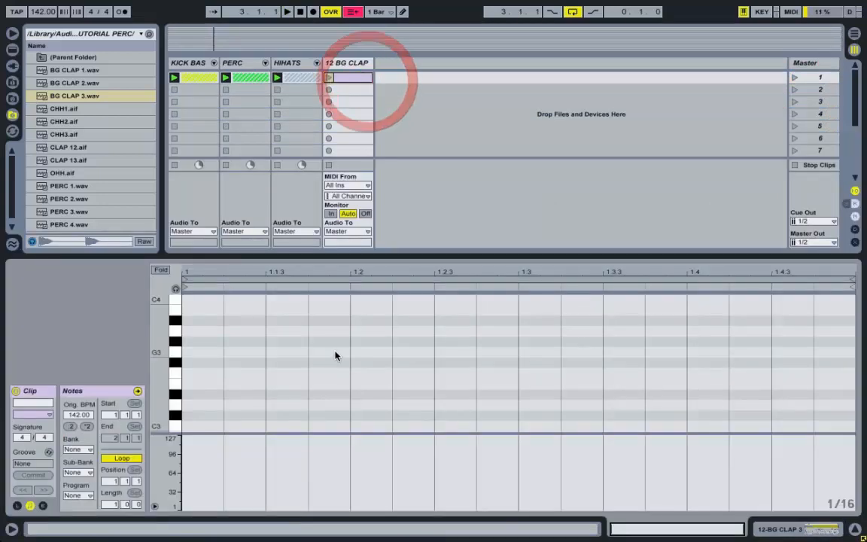
right_click(336, 354)
left_click(414, 290)
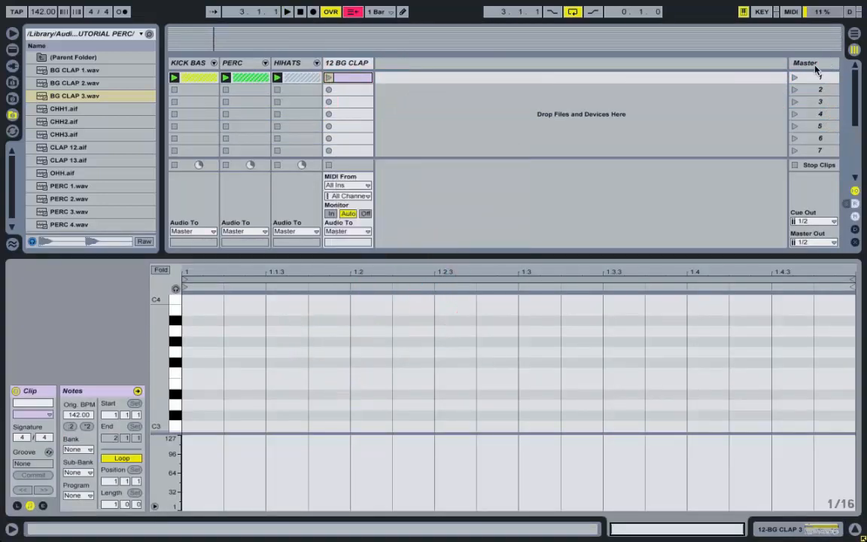
left_click(795, 77)
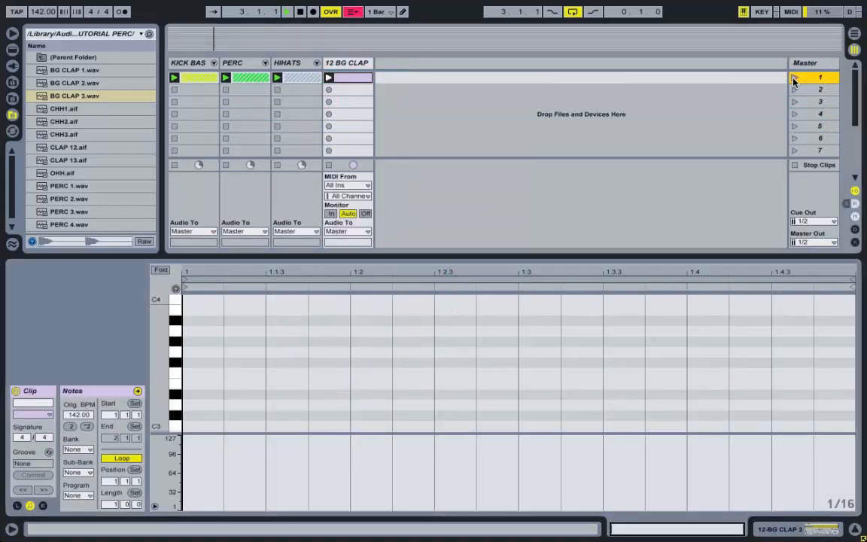
Add sixteenth-note C3 hits at 1.1.3, 1.2.4, 1.3.3 and 1.4.3 in the clap clip
double_click(299, 425)
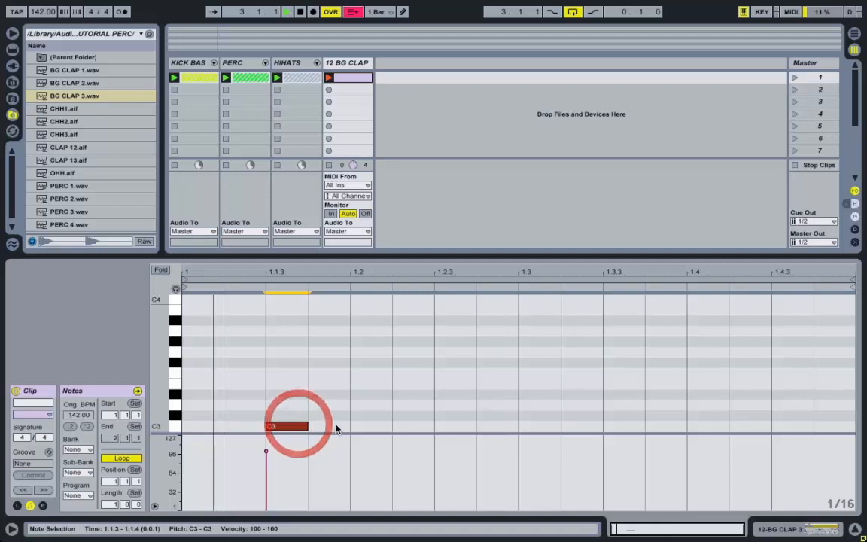
double_click(456, 426)
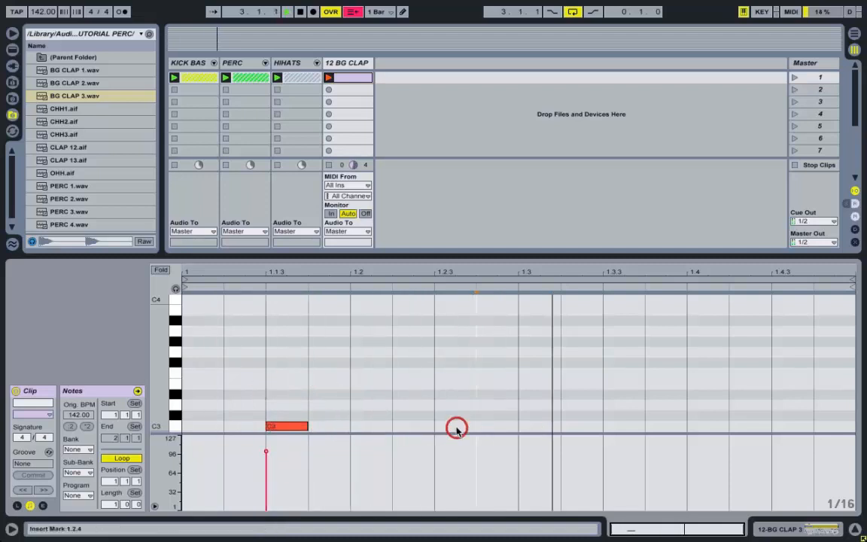
left_click_drag(456, 429, 477, 428)
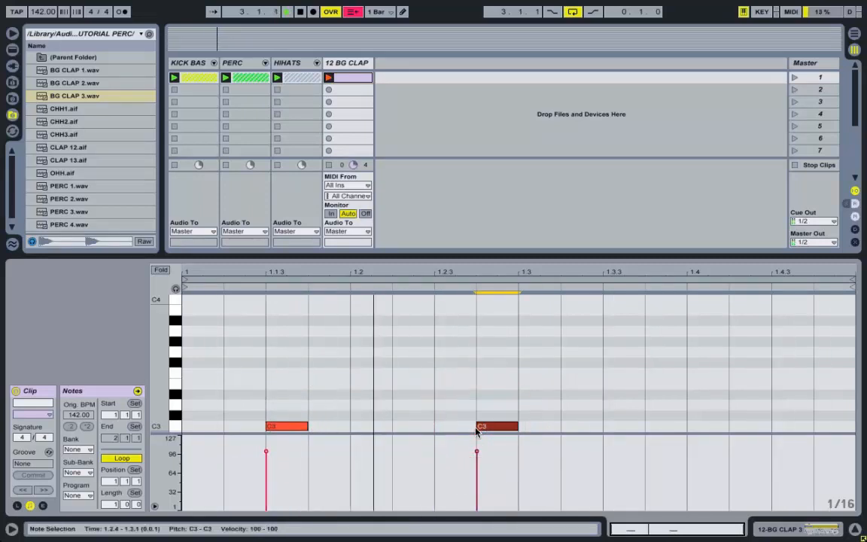
double_click(611, 427)
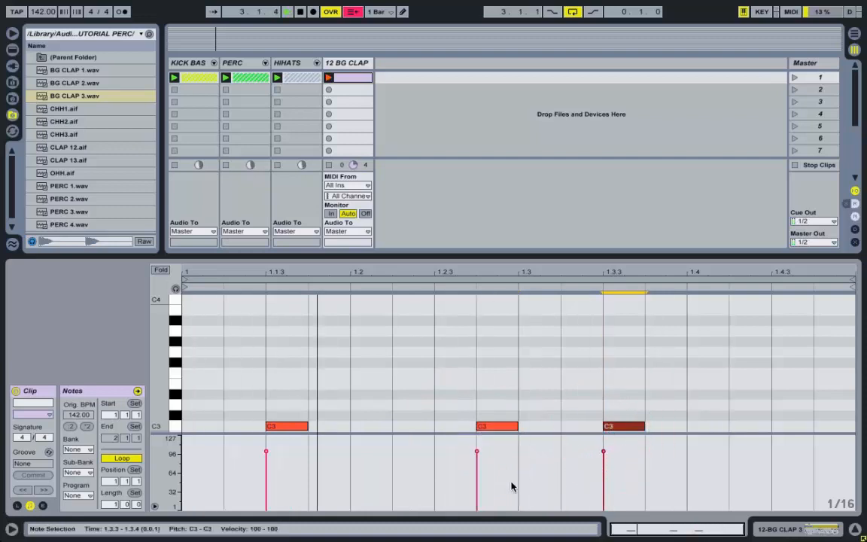
double_click(778, 426)
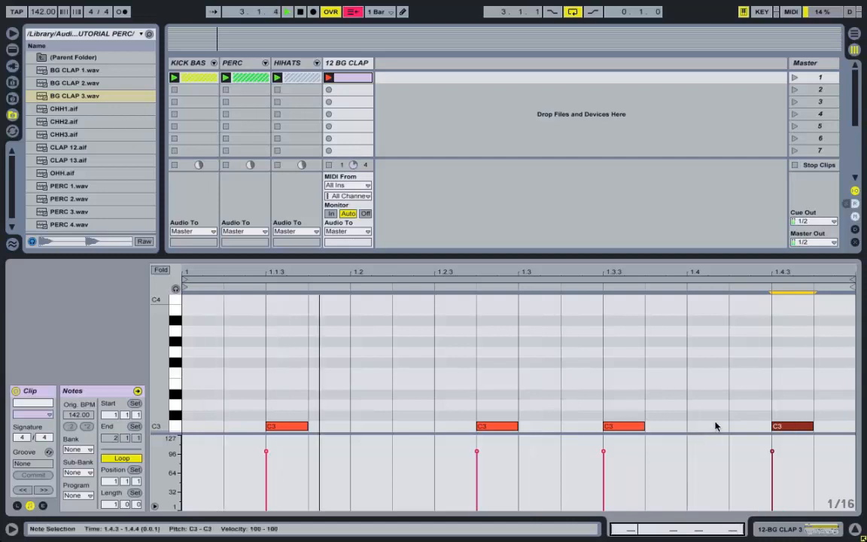
Duplicate the one-bar clap pattern to make a two-bar loop and restart playback
left_click_drag(848, 404, 85, 448)
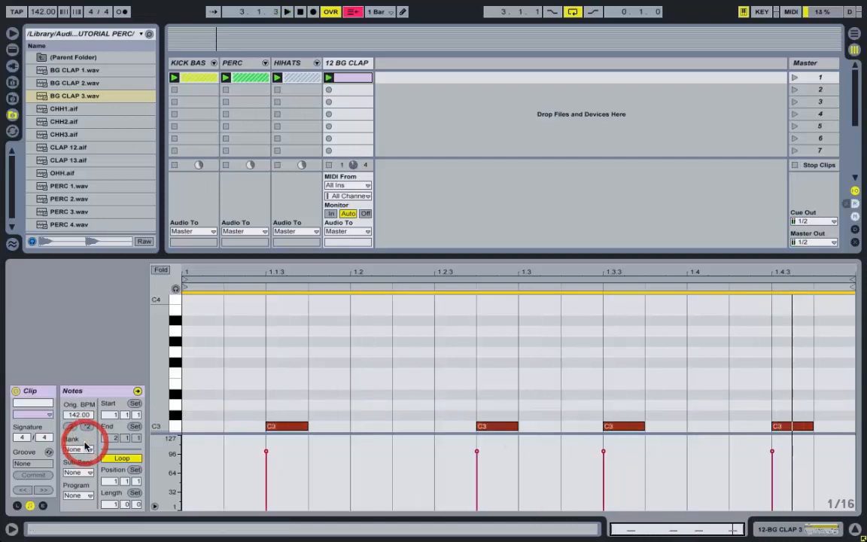
key("super+d")
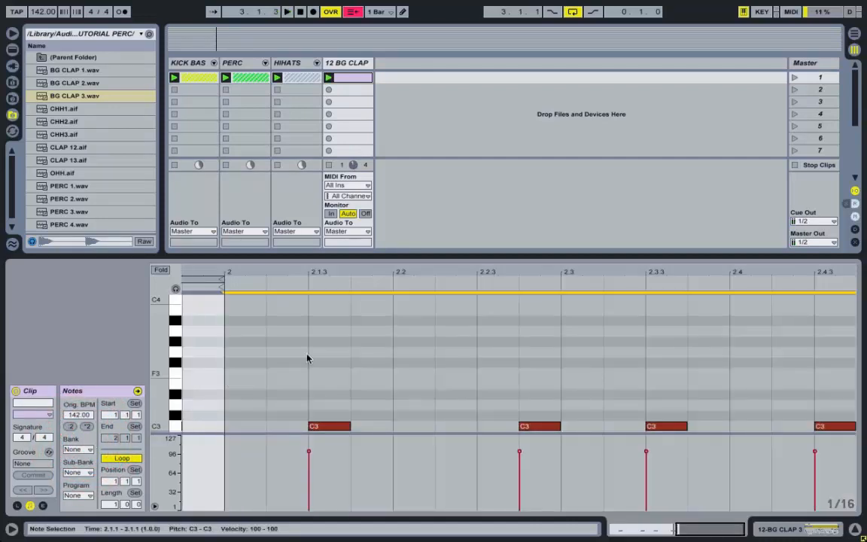
mouse_move(320, 275)
left_mouse_down()
mouse_move(572, 279)
mouse_move(775, 316)
mouse_move(844, 359)
left_mouse_up()
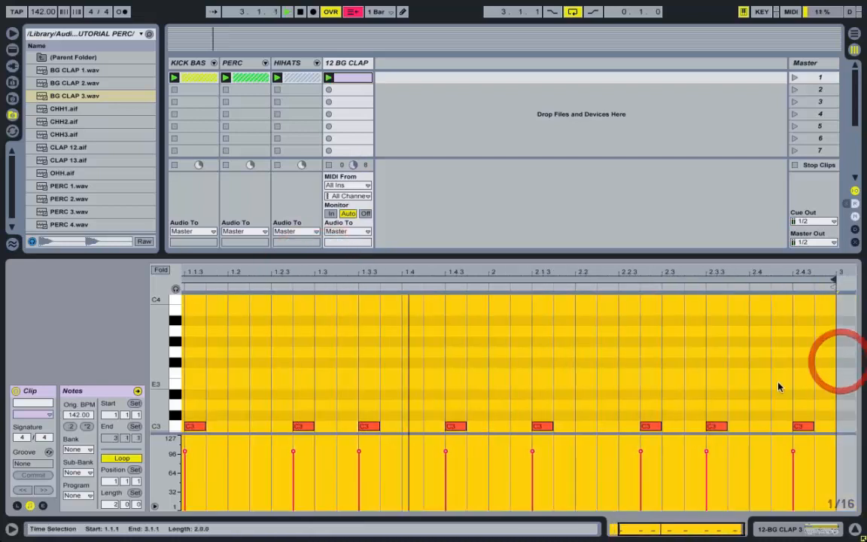
key("space")
Add an extra C3 hit at 2.2.1 with velocity 70, keeping the existing hit at 2.2.4
double_click(606, 428)
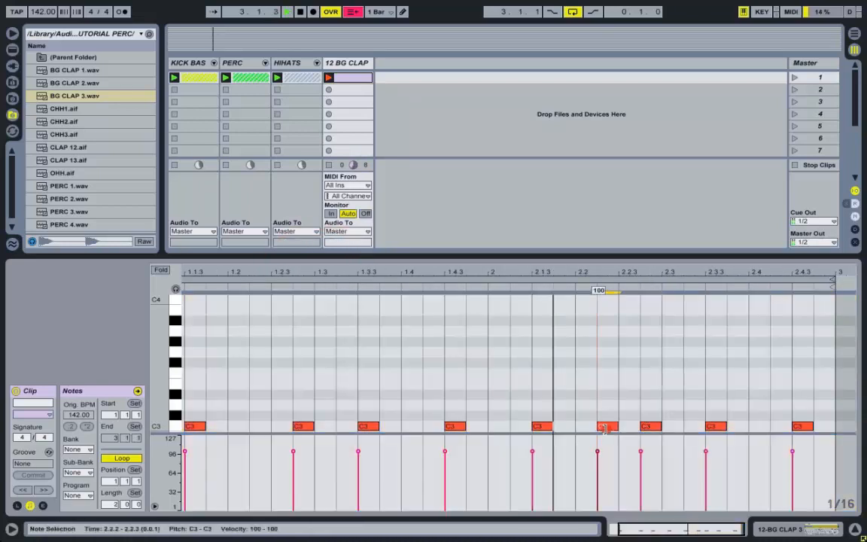
mouse_move(611, 429)
left_mouse_down()
mouse_move(581, 427)
mouse_move(576, 455)
mouse_move(692, 428)
mouse_move(608, 428)
left_mouse_up()
left_click(648, 429)
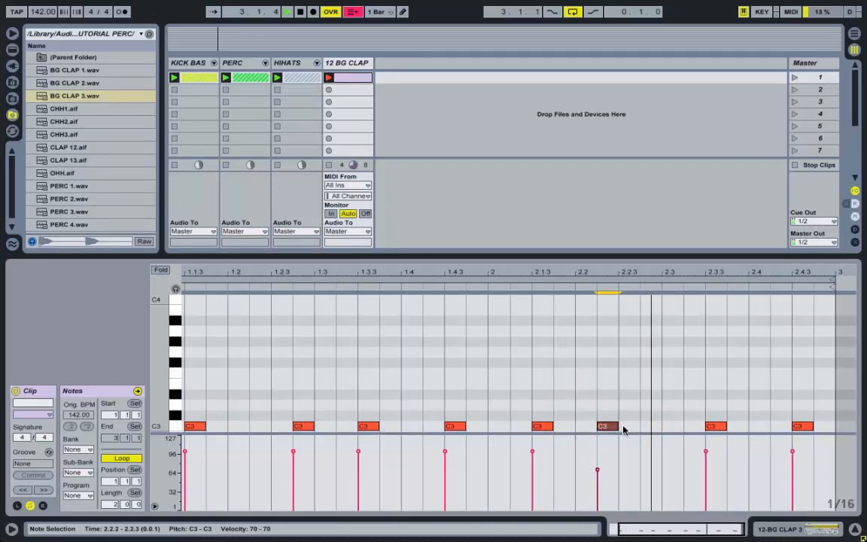
double_click(650, 427)
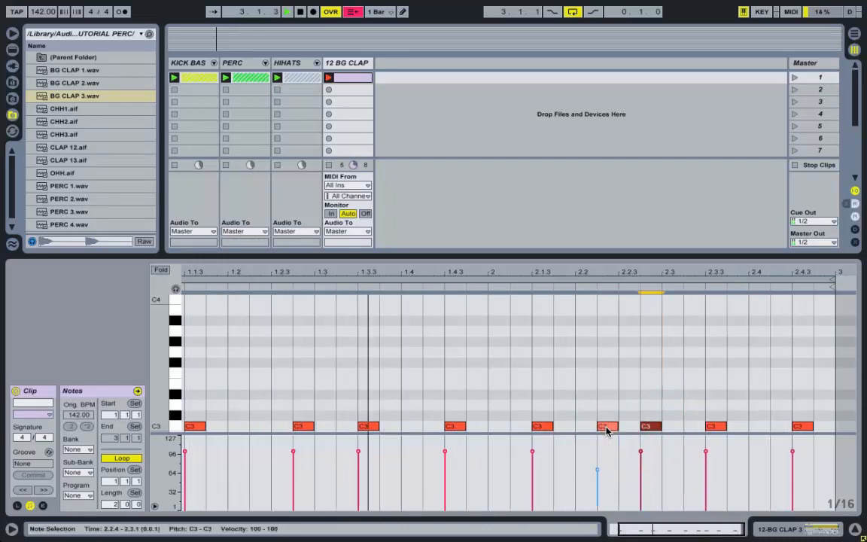
left_click_drag(607, 428, 587, 429)
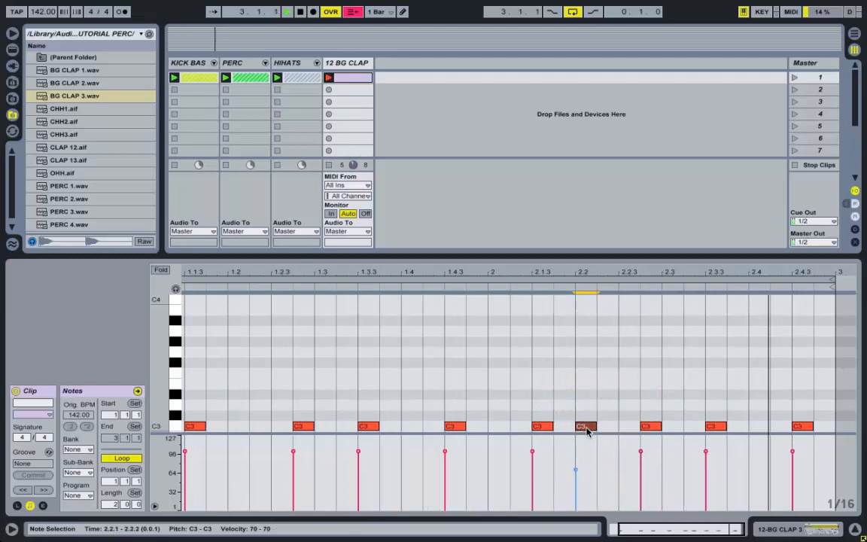
Set the BG CLAP 3 sampler's volume to -6 dB and its velocity sensitivity to 50 %
left_click(347, 63)
left_click(399, 448)
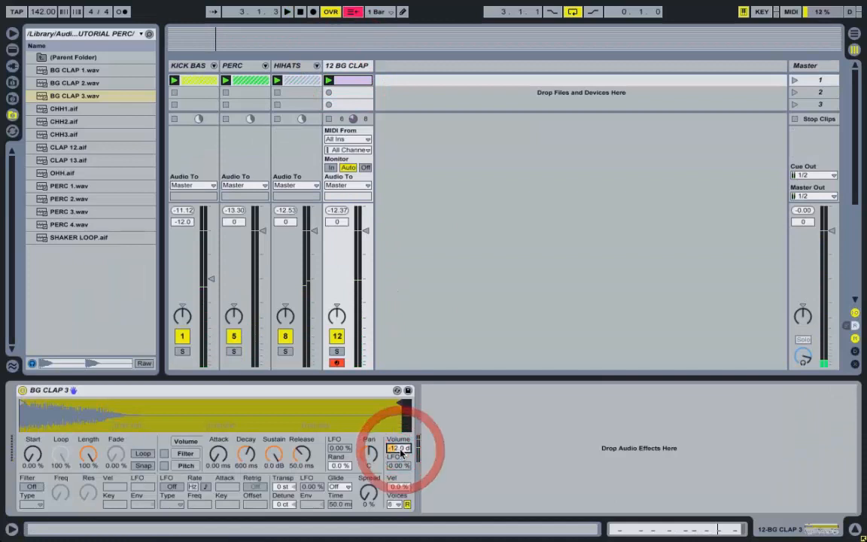
type("-6")
key("Return")
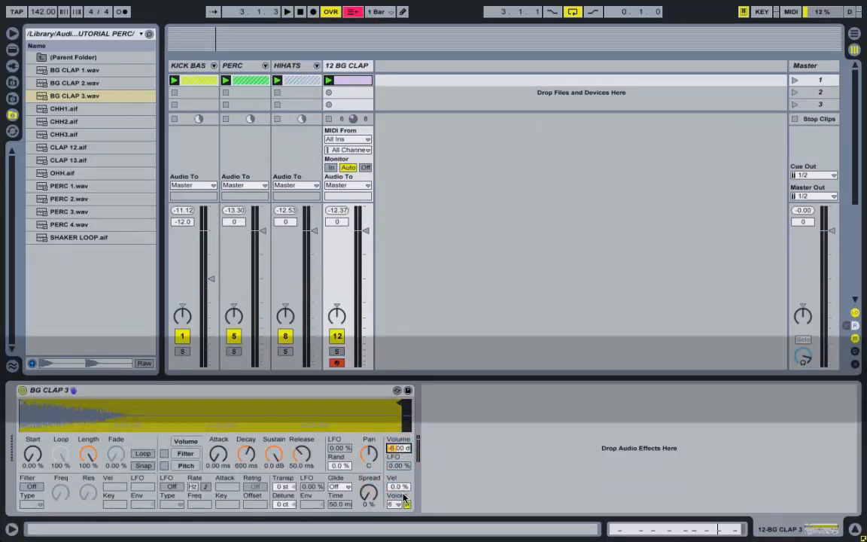
left_click(402, 487)
type("50")
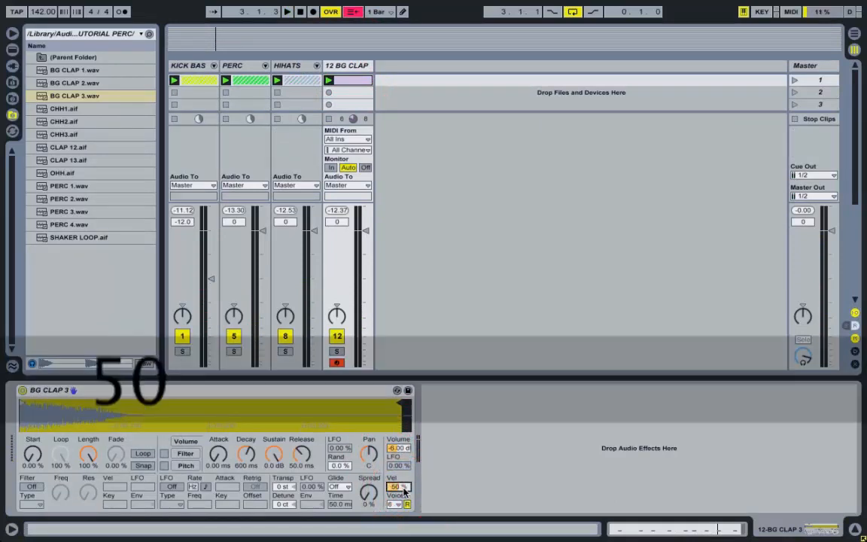
Lower the 12 BG CLAP track volume to about -17.8 dB and transpose its sampler by -6 st
left_click_drag(366, 231, 366, 301)
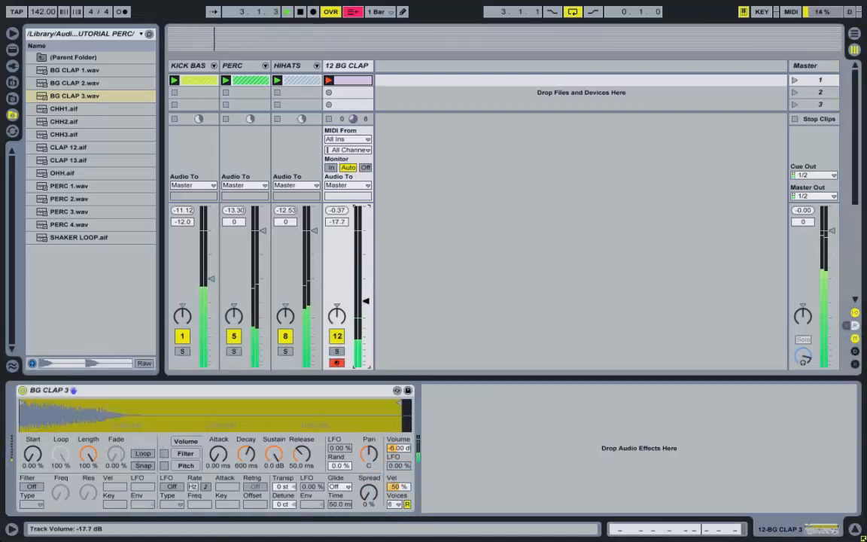
left_click(357, 81)
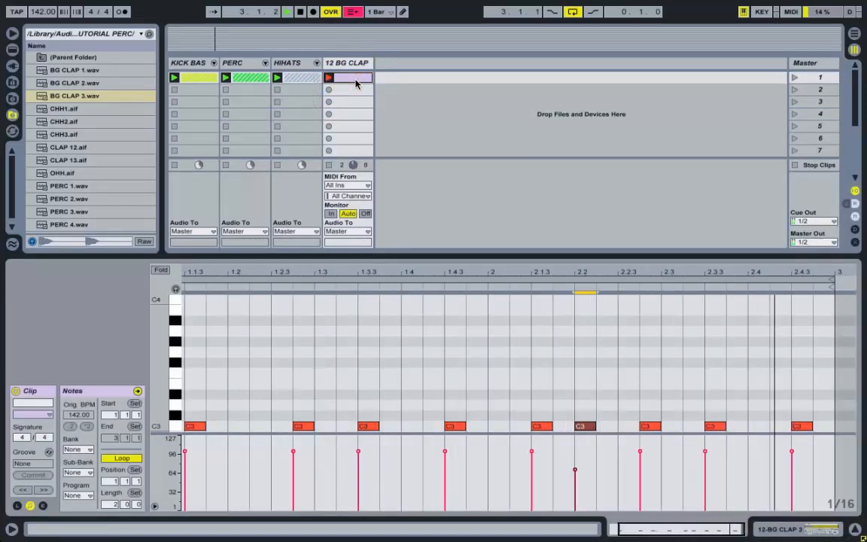
left_click(355, 63)
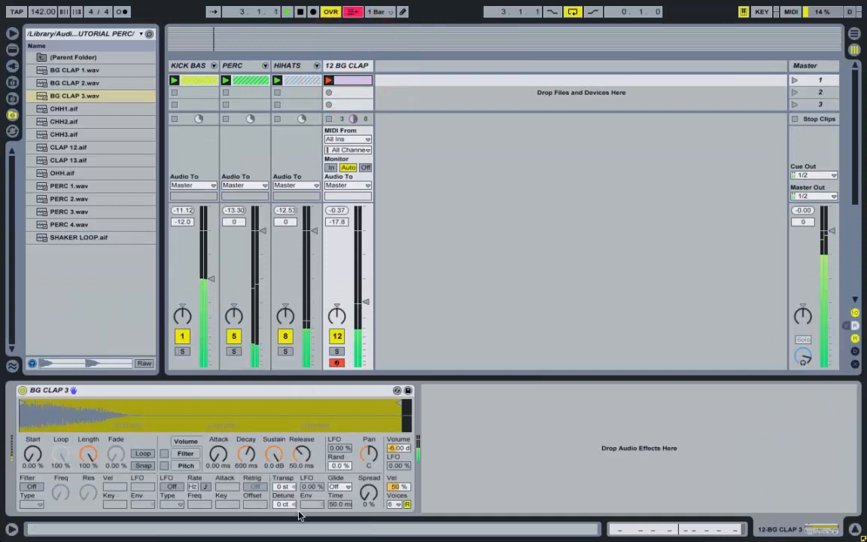
left_click(283, 487)
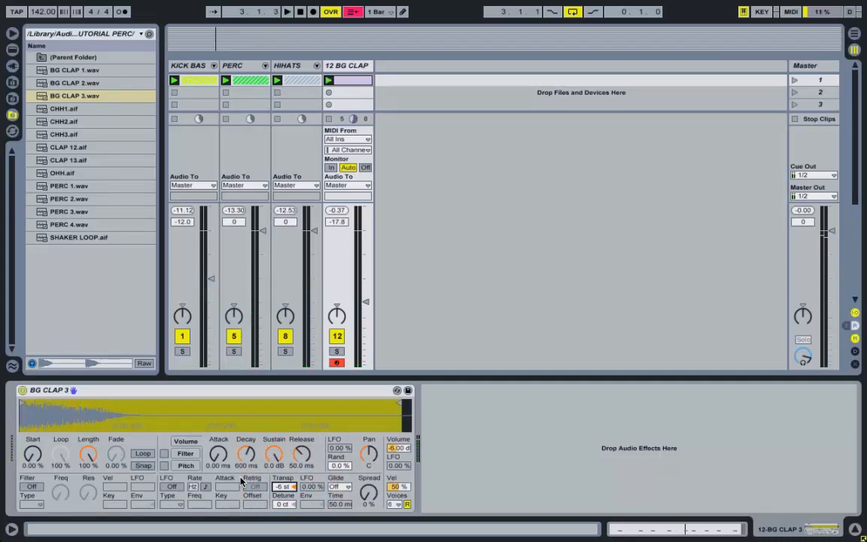
Mute the PERC and HIHATS groups and open the 12 BG CLAP clip's notes
left_click(233, 335)
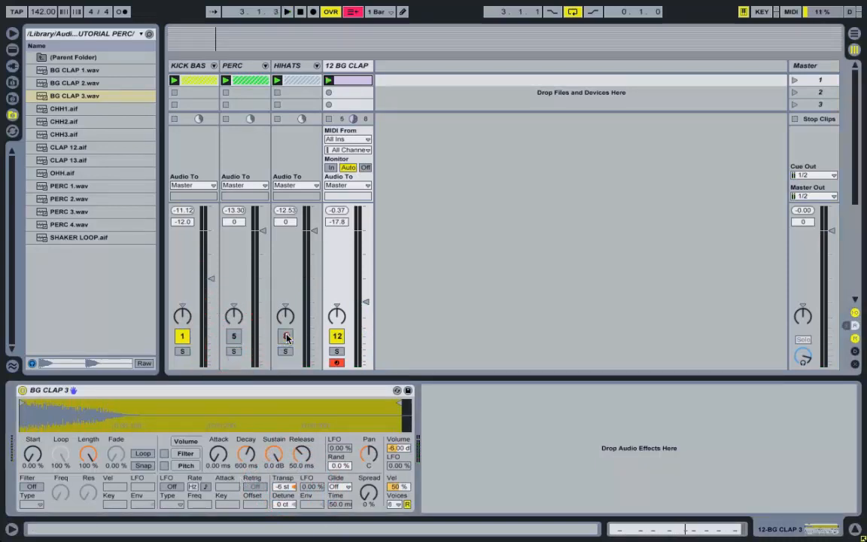
left_click(286, 336)
left_click(356, 84)
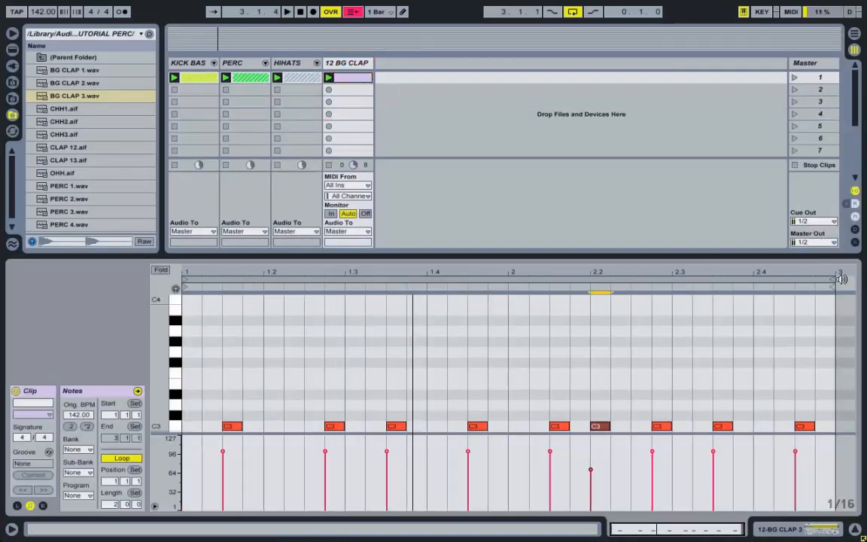
Loop only the clip's first beat and set the BG CLAP 3 sampler to transpose -4 st, detune +28 ct, decay 640 ms and sustain -inf dB
mouse_move(834, 281)
left_mouse_down()
mouse_move(339, 315)
mouse_move(274, 345)
mouse_move(267, 332)
left_mouse_up()
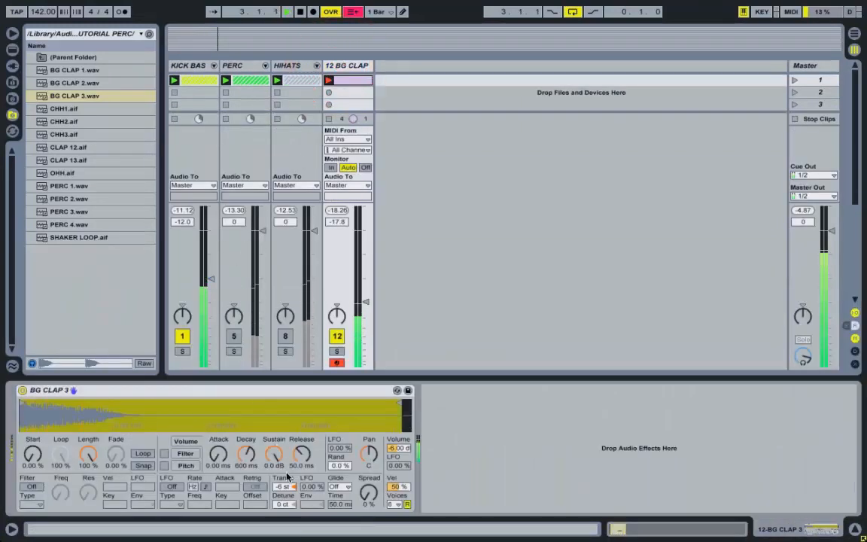
left_click_drag(287, 488, 289, 489)
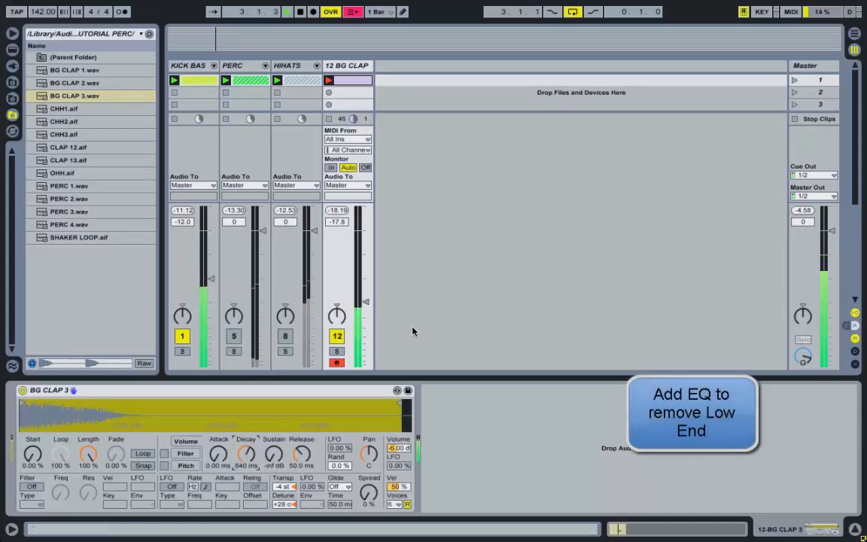
Unmute the PERC and HIHATS groups and extend the 12 BG CLAP clip's loop back to two bars
left_click(234, 336)
left_click(286, 335)
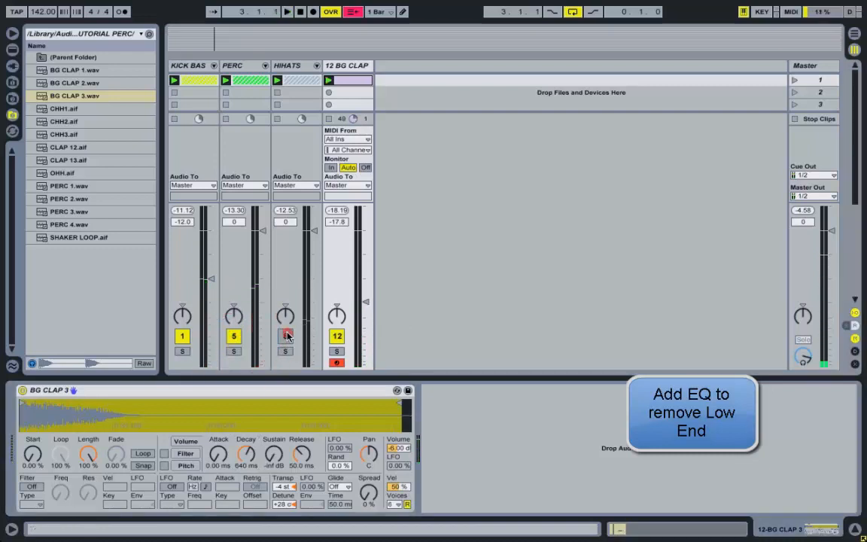
double_click(354, 79)
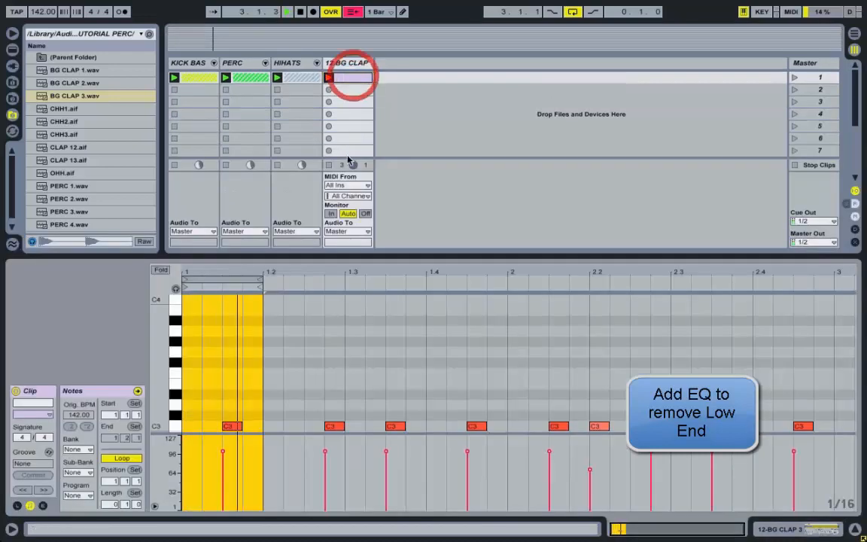
left_click_drag(263, 283, 832, 281)
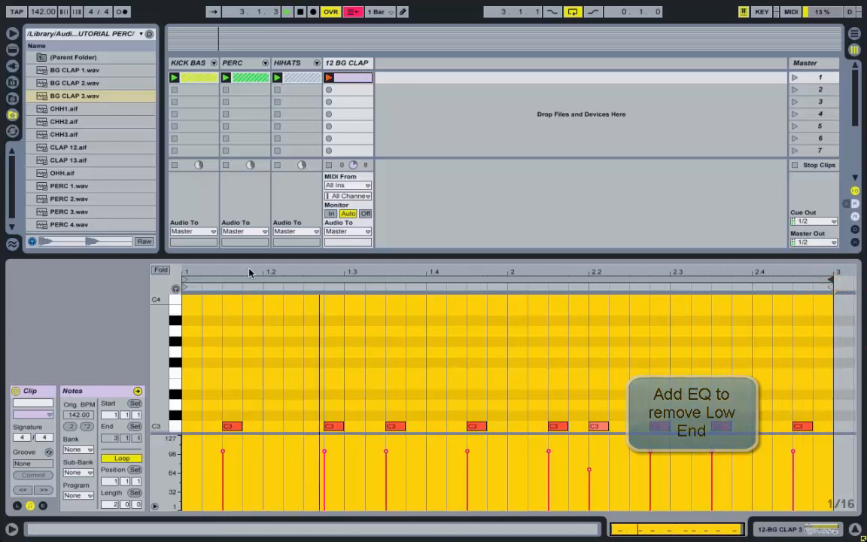
left_click(356, 66)
key("XF86AudioRaiseVolume")
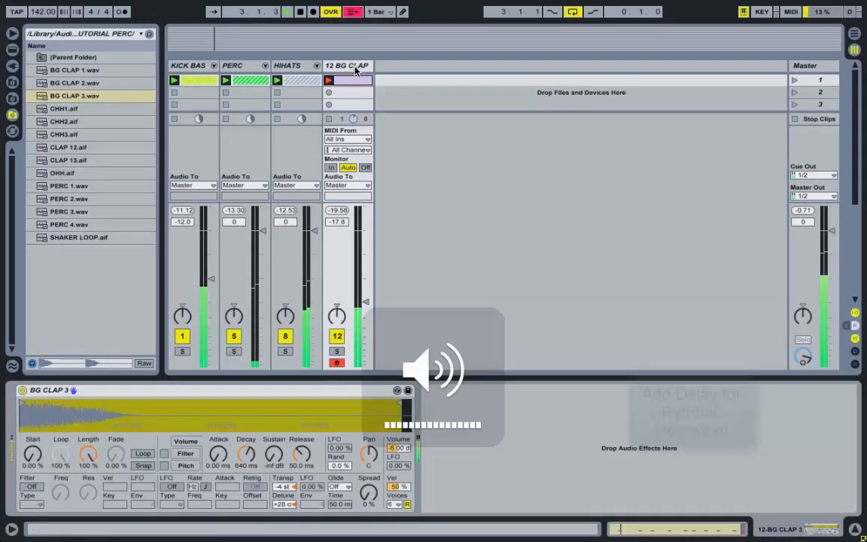
left_click(513, 178)
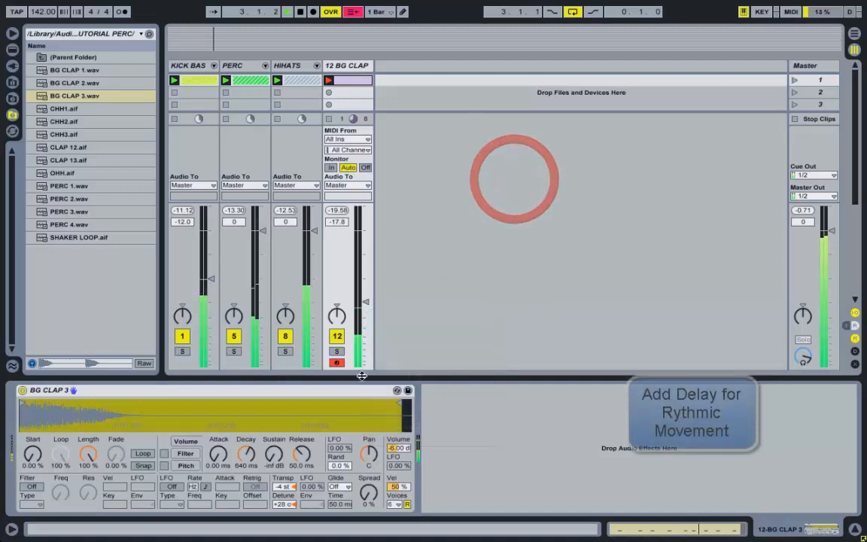
Solo the 12 BG CLAP track and add FabFilter Pro-Q with a low cut at about 168 Hz and a 48 dB/oct slope
left_click(337, 351)
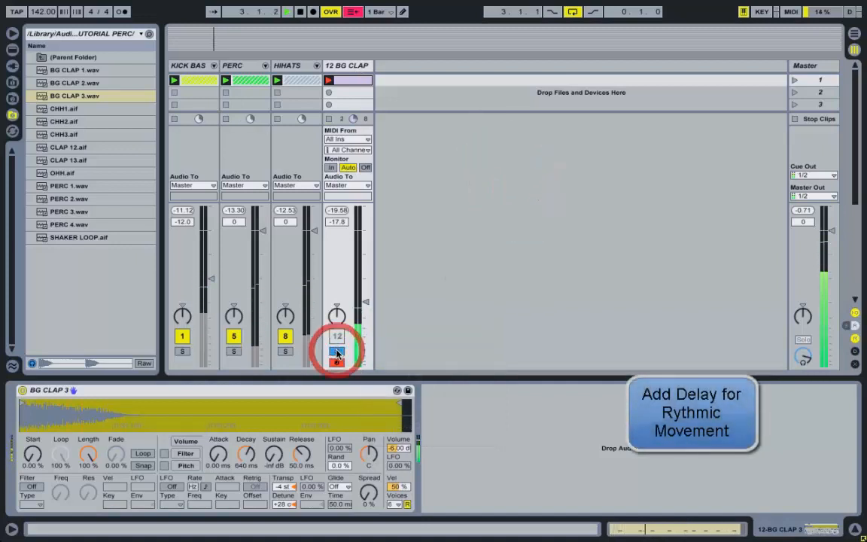
left_click(11, 67)
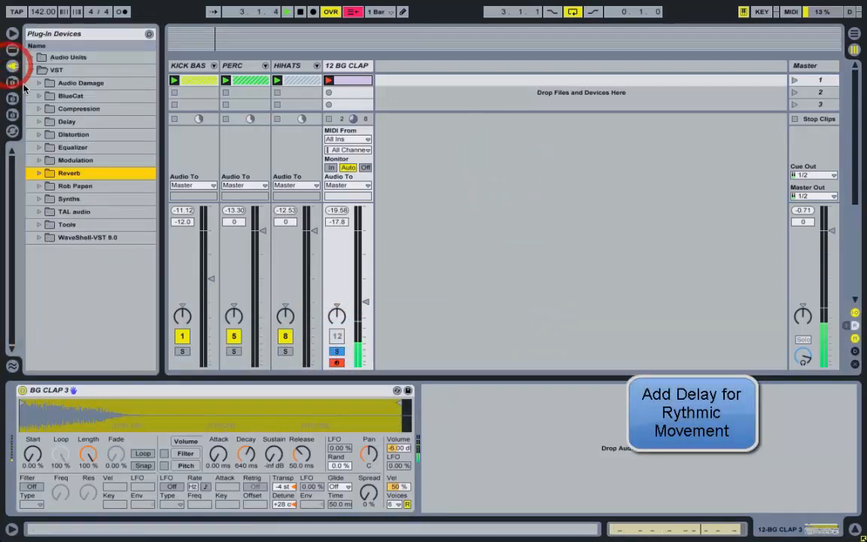
left_click(39, 149)
double_click(83, 172)
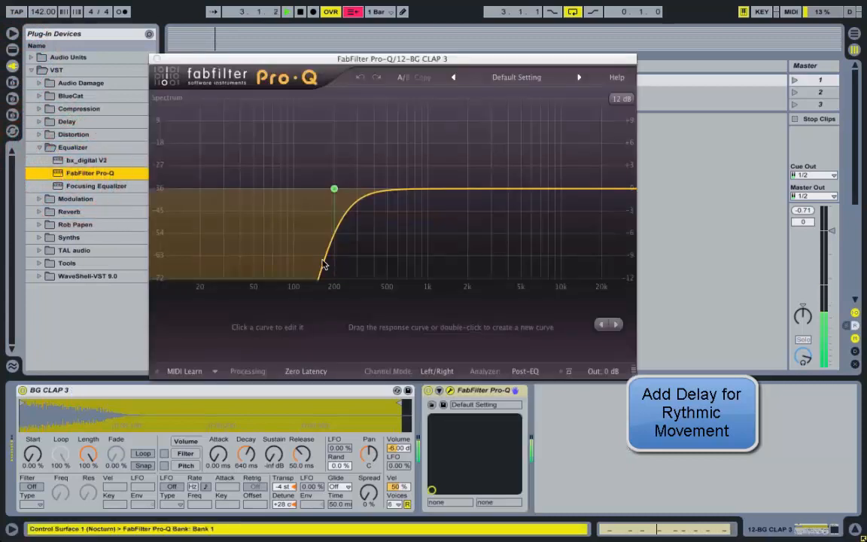
left_click_drag(335, 189, 324, 189)
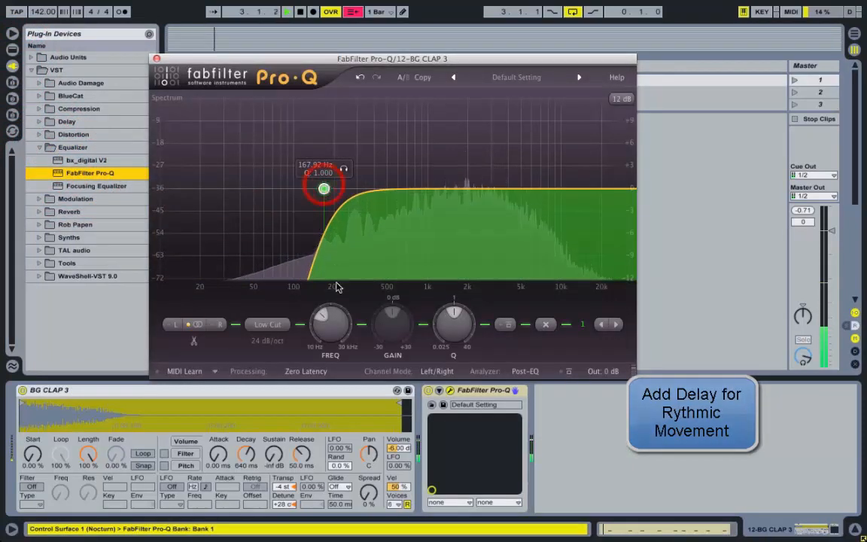
left_click(278, 343)
left_click(286, 399)
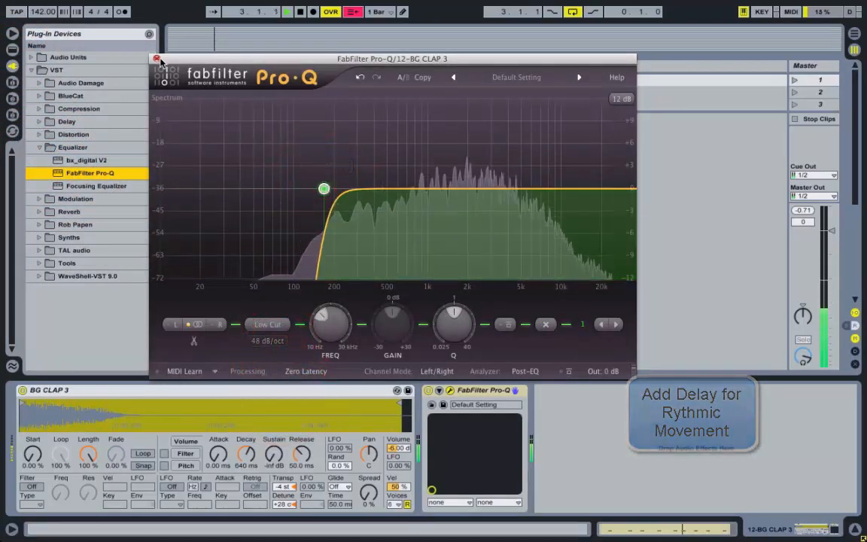
left_click(157, 58)
left_click(38, 148)
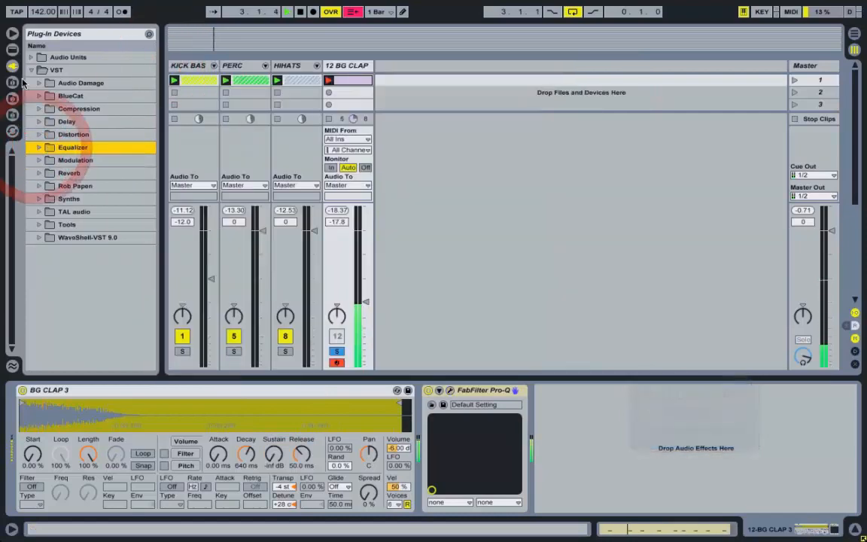
Add a Ping Pong Delay after the Pro-Q on the 12 BG CLAP track
left_click(11, 49)
scroll(109, 284, "down", 3)
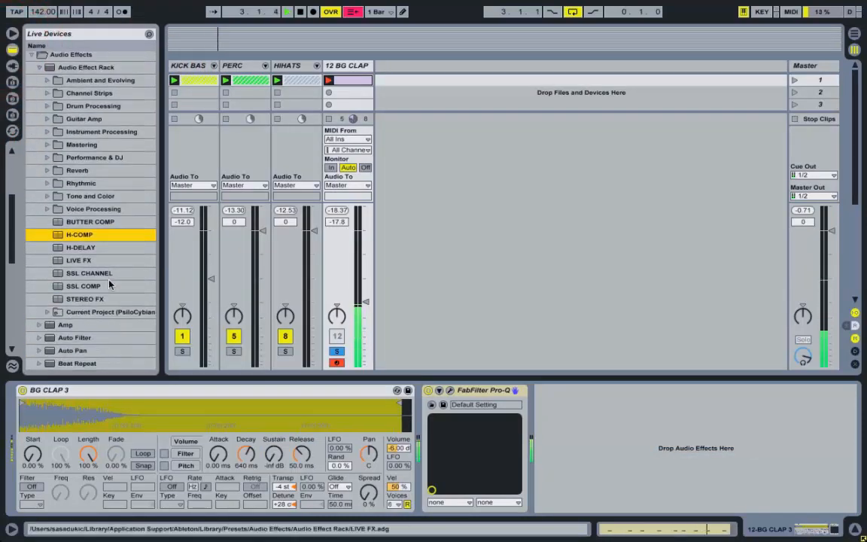
left_click(37, 68)
scroll(72, 207, "down", 4)
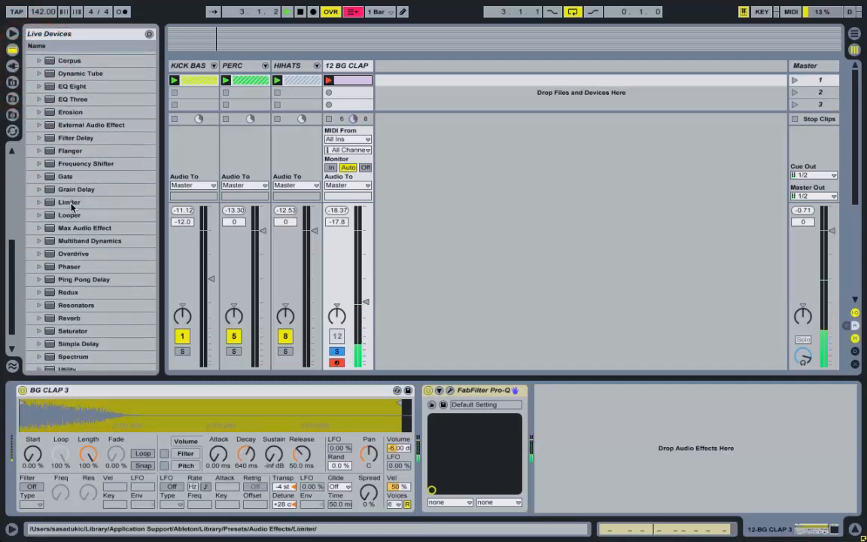
double_click(66, 278)
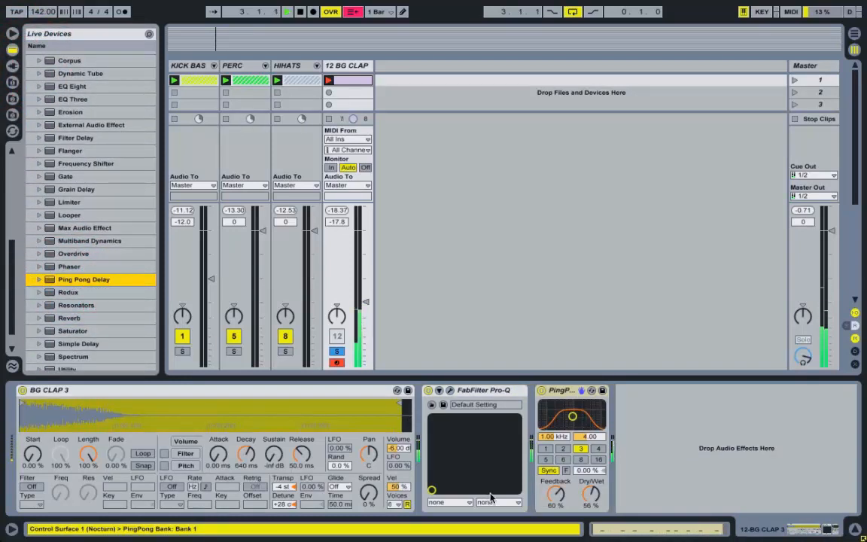
With KICK BAS also soloed, set the delay to 30 % dry/wet, 0 % feedback, time 2 and filter 2.12 kHz at 4.36; collapse both effects
left_click_drag(587, 503, 586, 512)
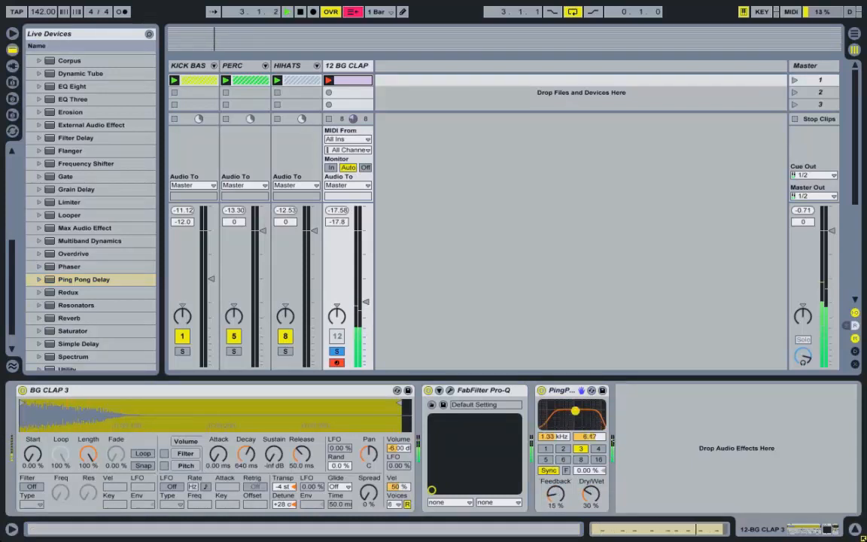
left_click(568, 449)
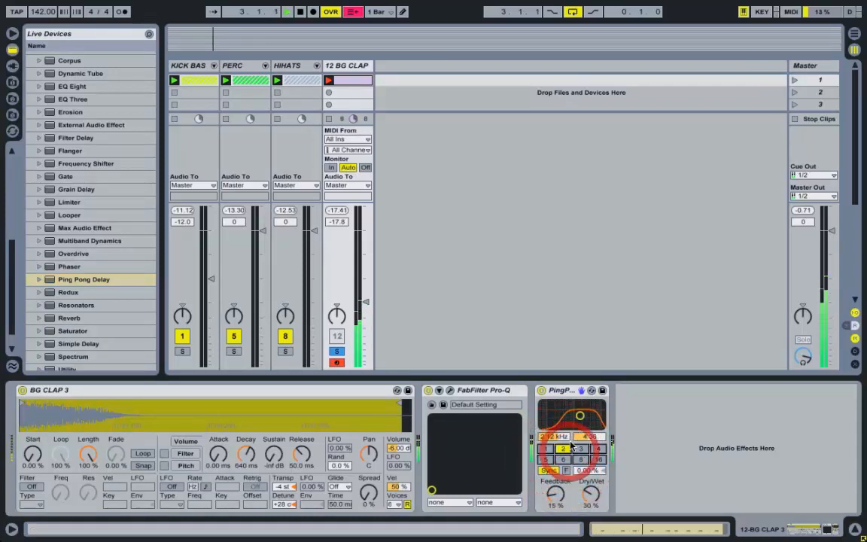
left_click(181, 351)
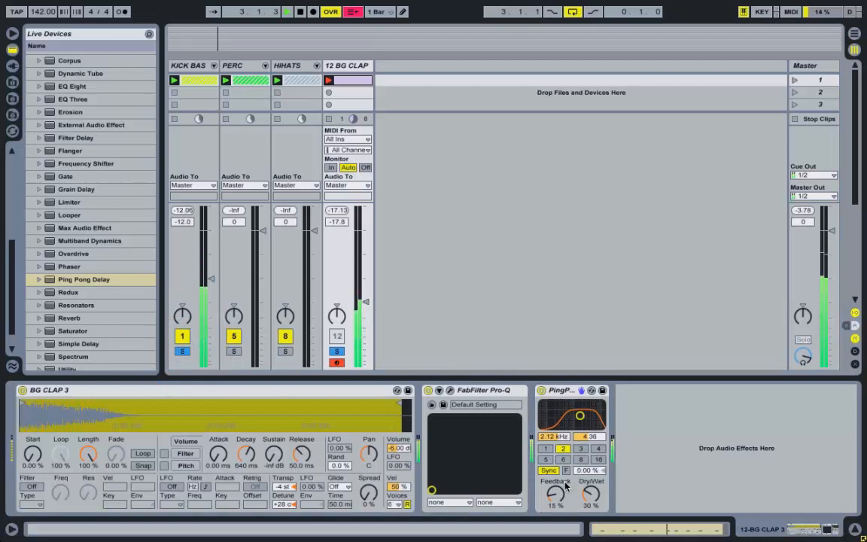
left_click_drag(555, 494, 555, 527)
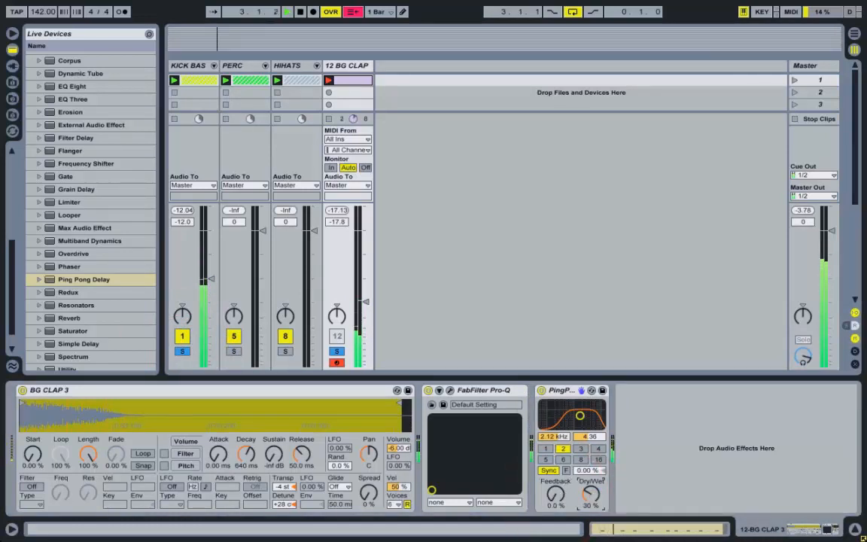
double_click(490, 390)
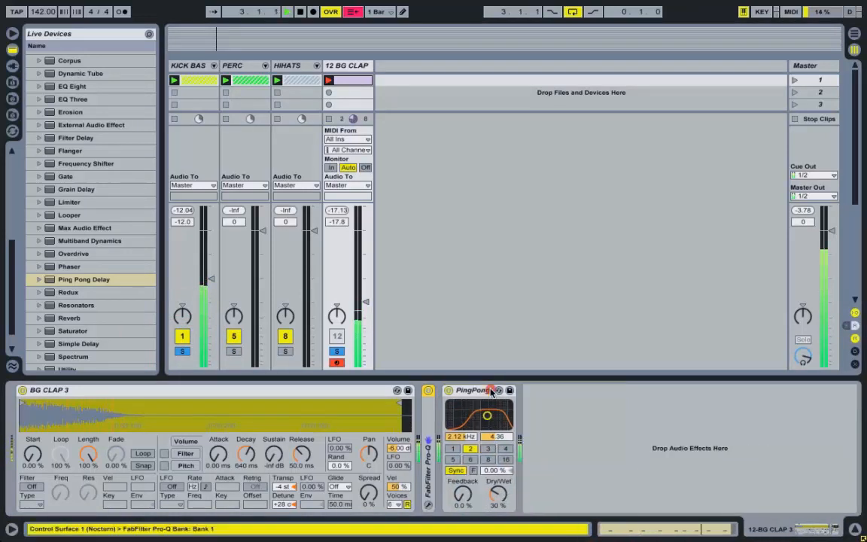
double_click(475, 390)
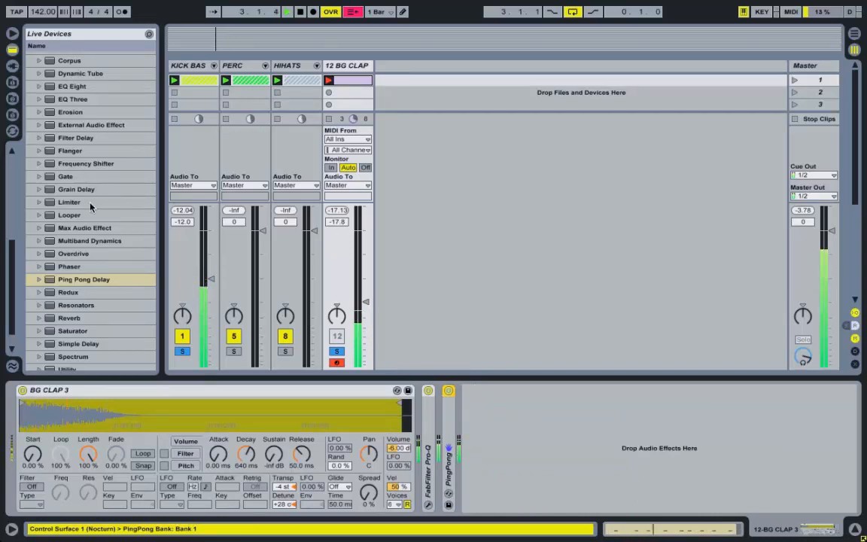
Solo the PERC and HIHATS groups alongside the kick, bass and background clap, and clear all solos to hear the full mix
left_click(234, 351)
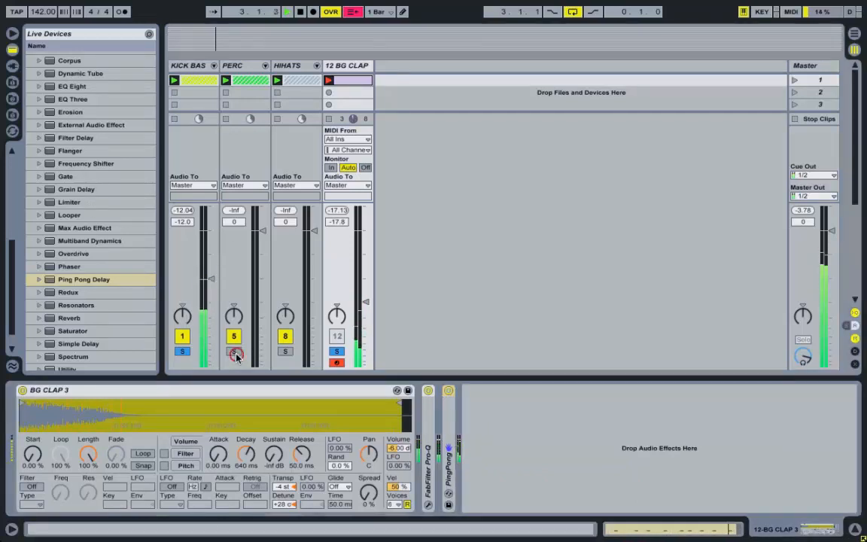
left_click(286, 353)
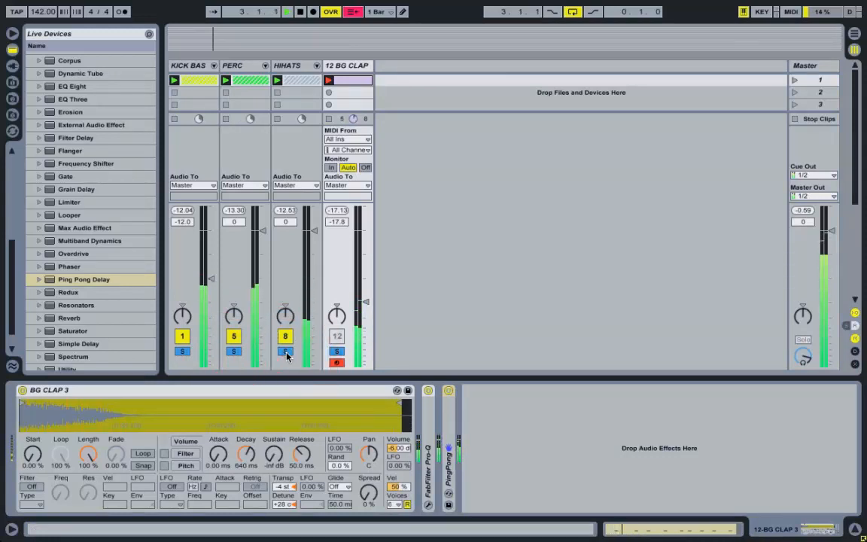
left_click(337, 352)
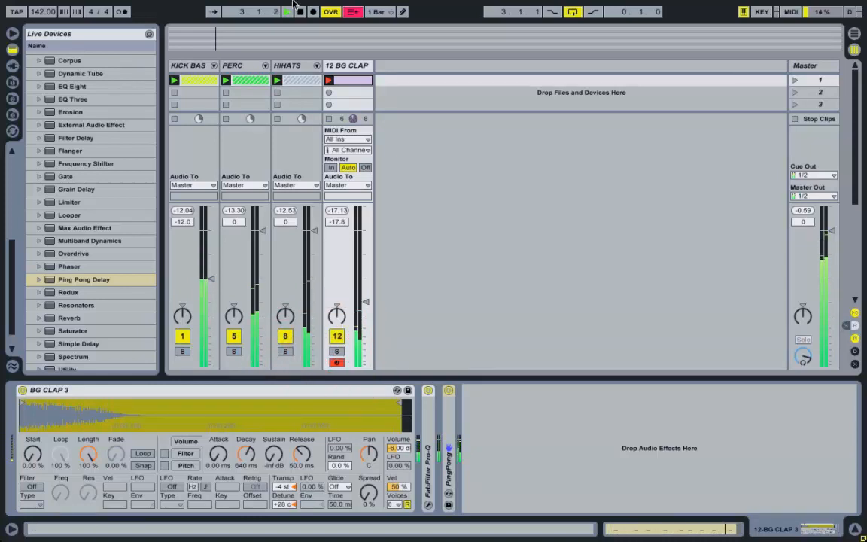
Compare the mix with the PERC group's BG CLAP and CLAP tracks muted and unmuted, and fold the group again
left_click(266, 66)
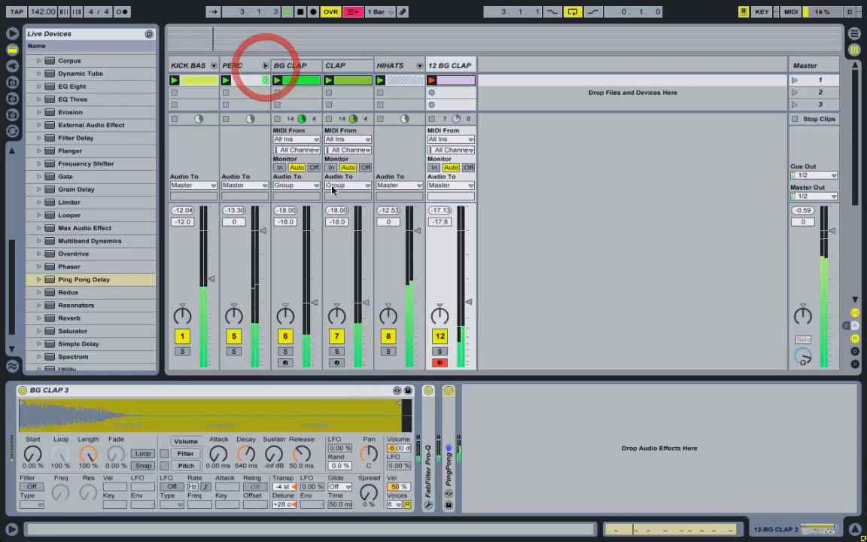
left_click(335, 338)
left_click(285, 337)
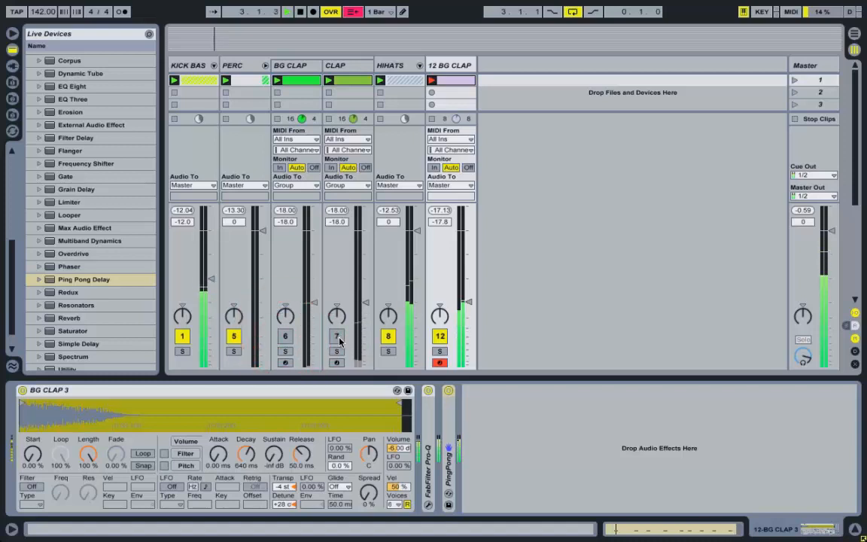
left_click(338, 338)
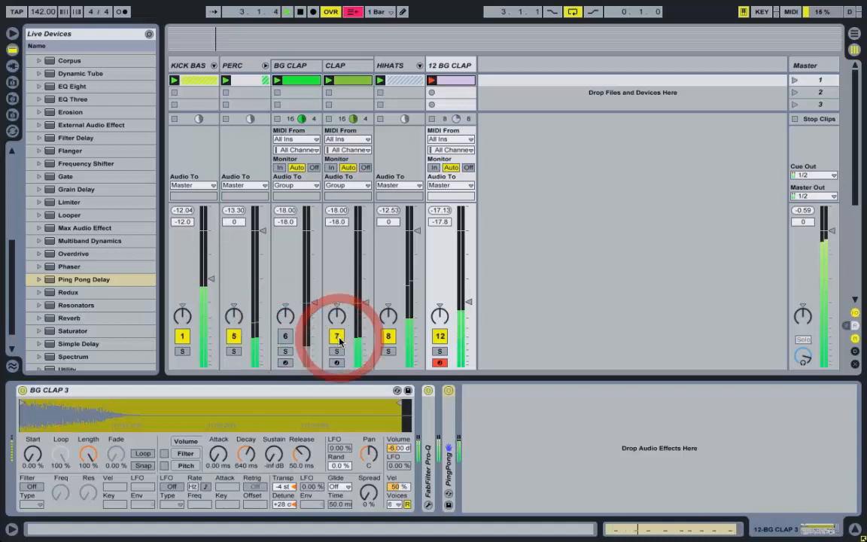
left_click(285, 336)
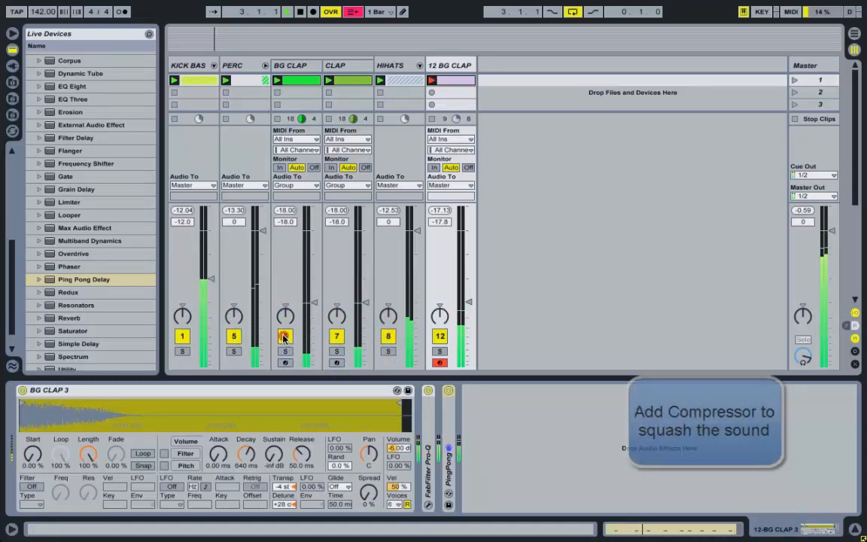
left_click(265, 66)
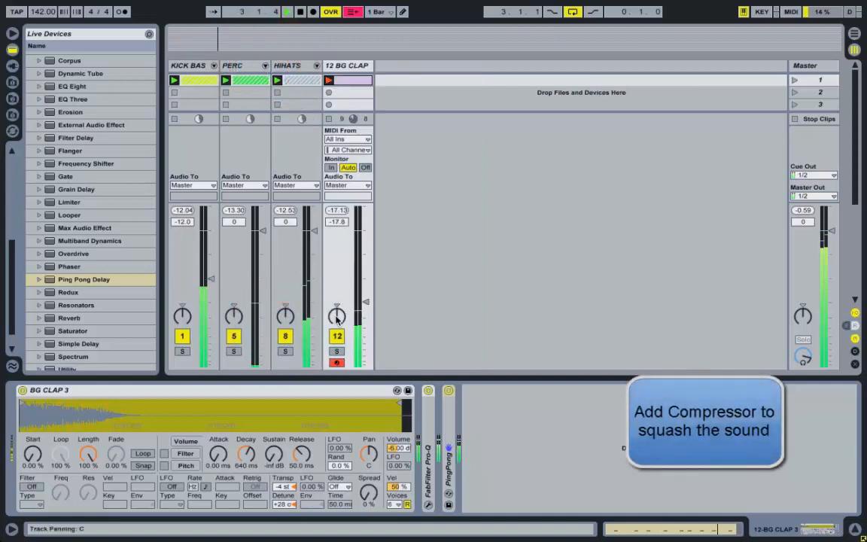
Solo the 12 BG CLAP track, raise its volume to -12.0 dB and add the H-COMP effect rack at the end of its chain
left_click(338, 352)
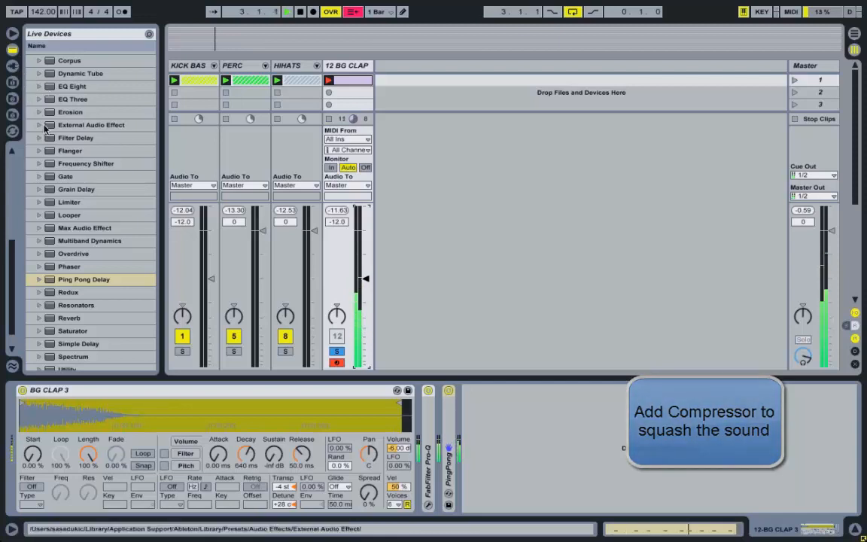
scroll(64, 143, "up", 10)
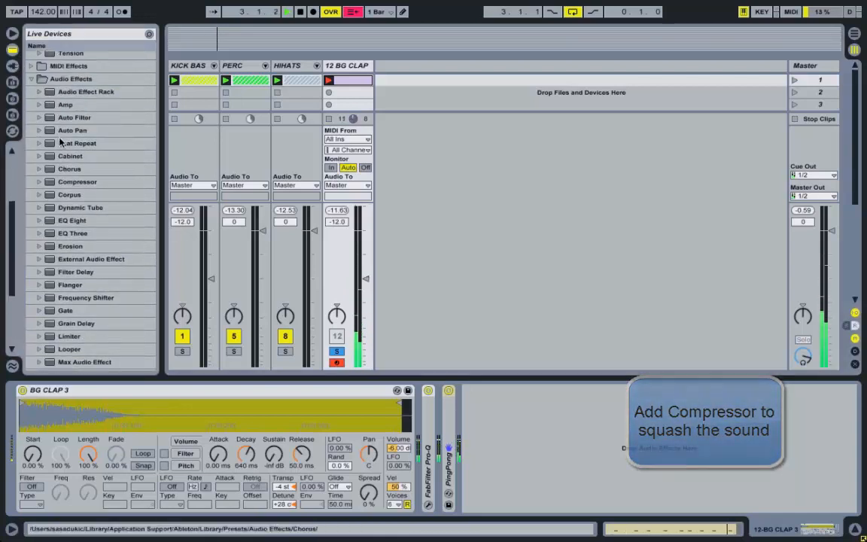
left_click(12, 66)
left_click(12, 49)
scroll(38, 125, "up", 2)
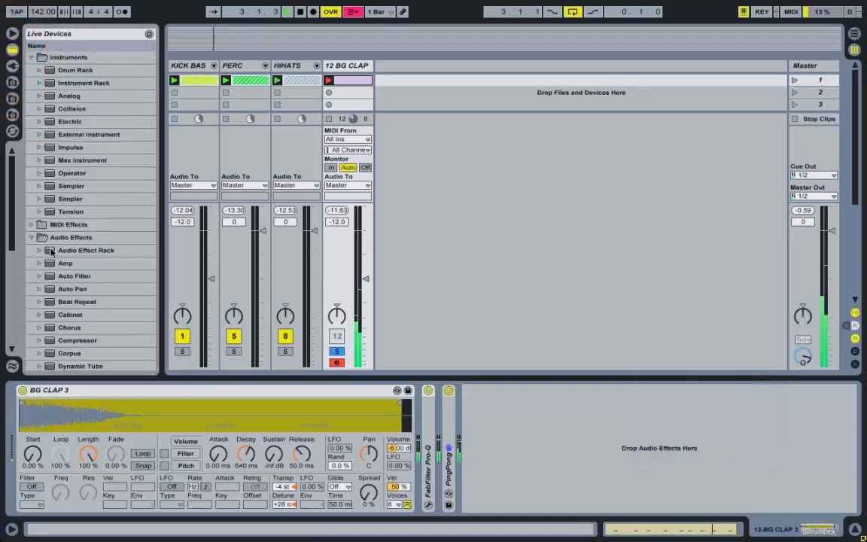
left_click(37, 249)
left_click(41, 249)
scroll(68, 293, "down", 2)
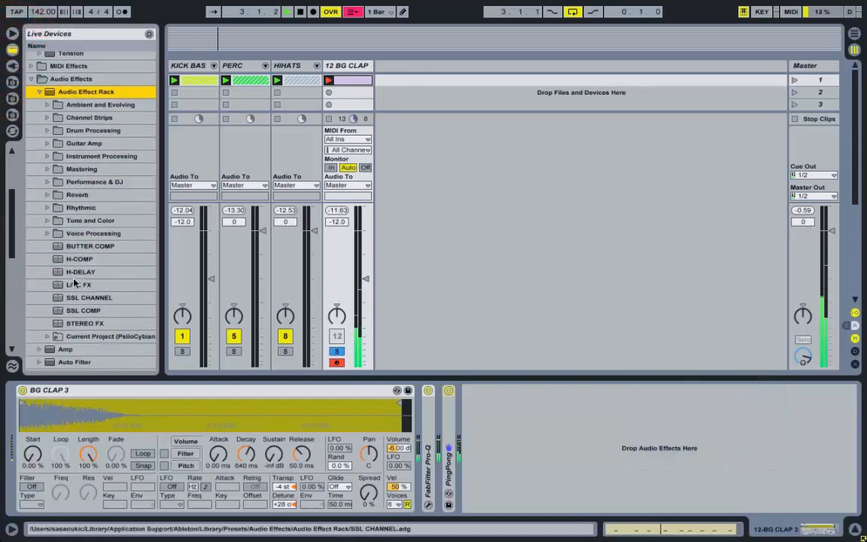
double_click(92, 259)
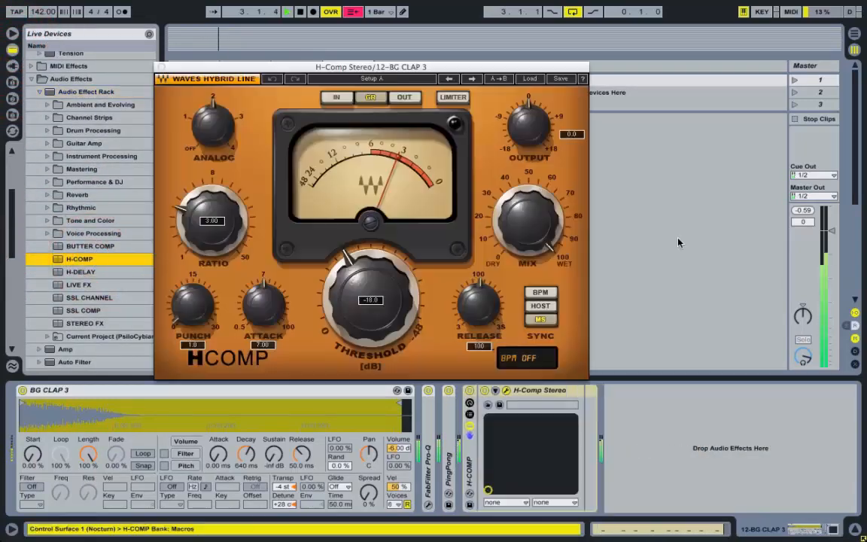
Load H-Comp's Drums Heavy preset, set ratio about 8, mix about 50 % and threshold -20.8 dB, comparing with the H-COMP rack bypassed
left_click(531, 79)
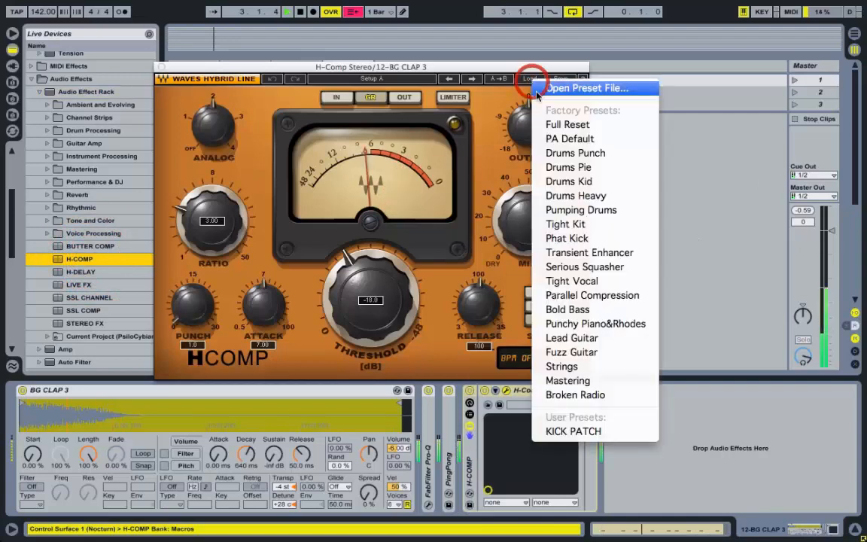
left_click(602, 197)
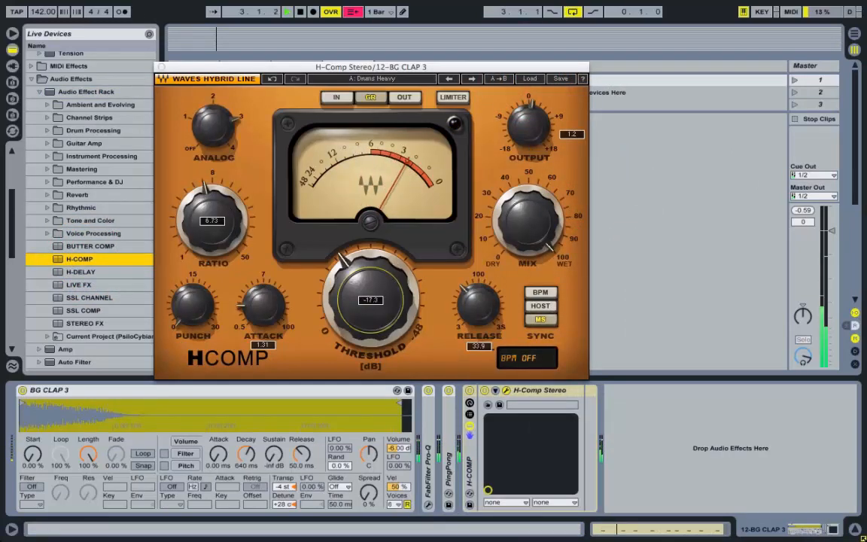
left_click_drag(209, 211, 209, 205)
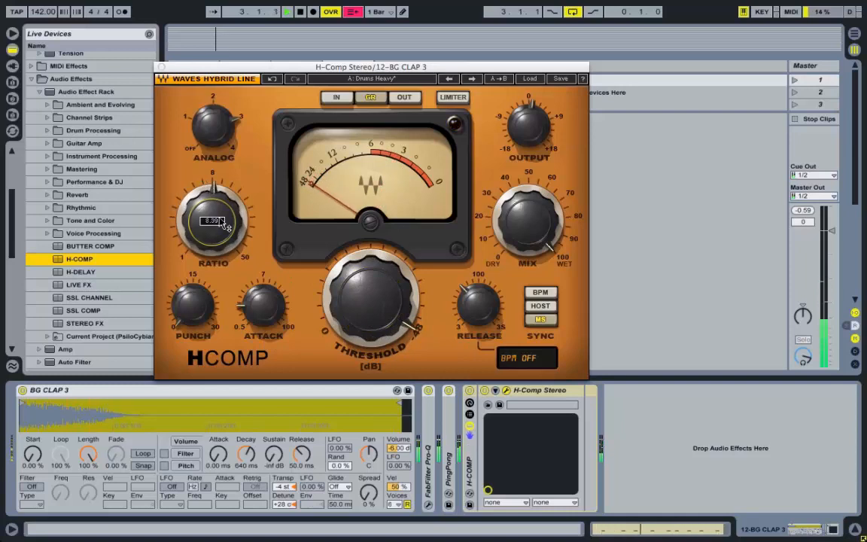
left_click_drag(362, 315, 362, 324)
left_click_drag(521, 228, 521, 239)
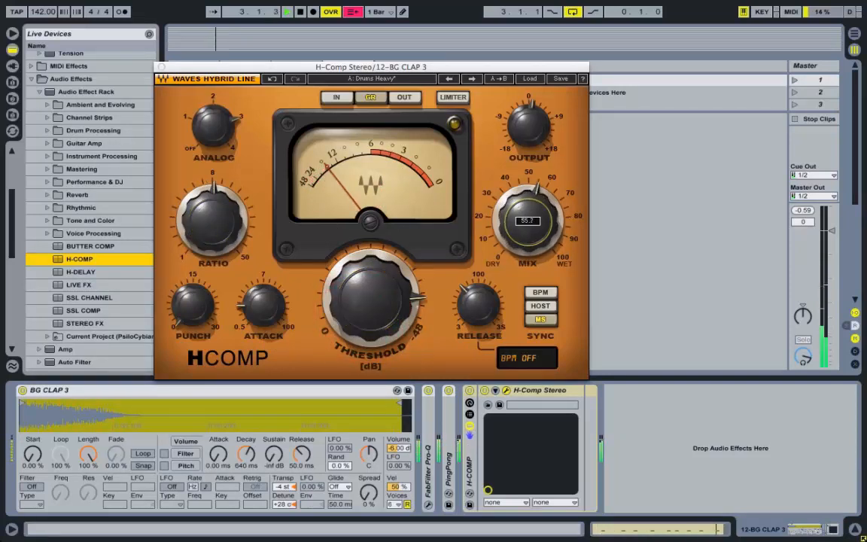
left_click_drag(369, 301, 369, 308)
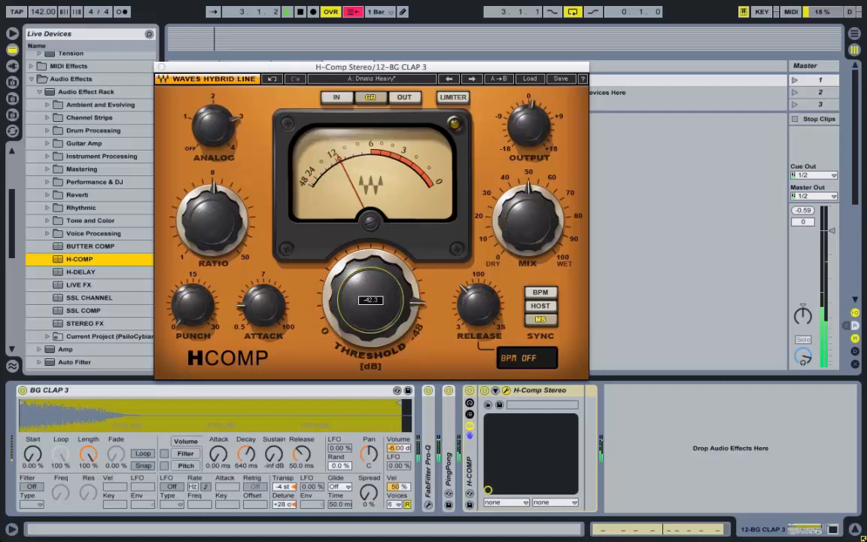
left_click(470, 391)
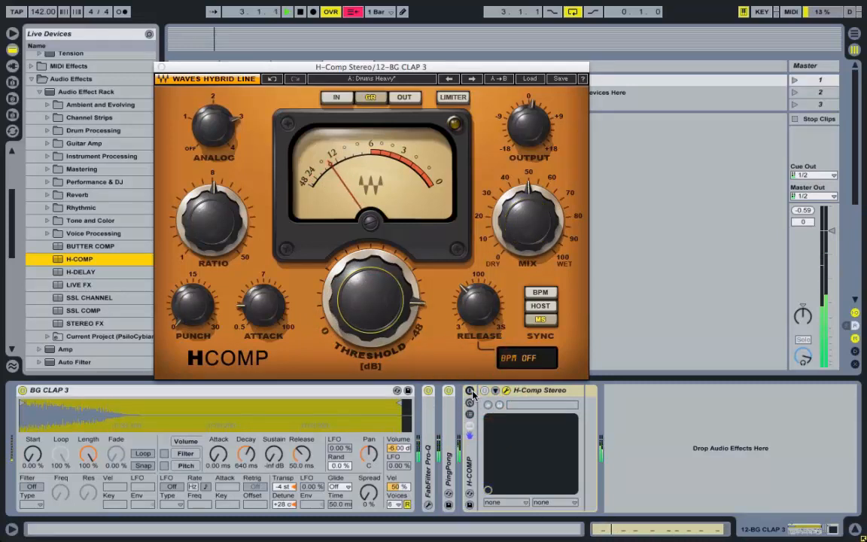
mouse_move(387, 325)
left_mouse_down()
mouse_move(387, 304)
mouse_move(374, 319)
left_mouse_up()
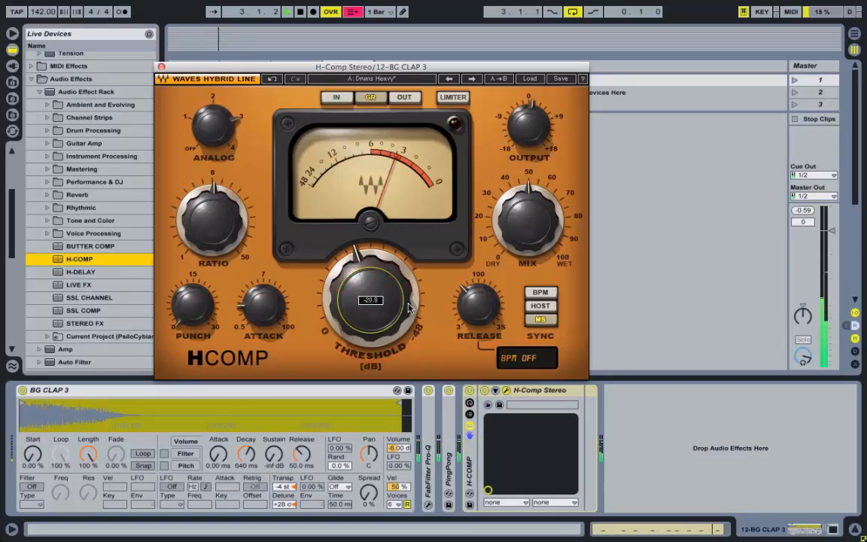
left_click(160, 68)
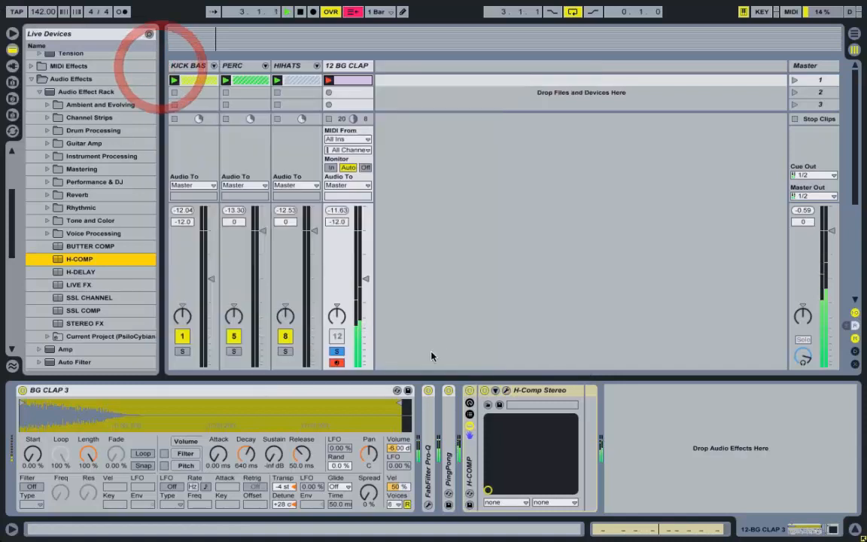
Unsolo the 12 BG CLAP track, lower its volume to -14.7 dB against the full mix, and solo it again
left_click(336, 362)
left_click_drag(367, 293, 367, 303)
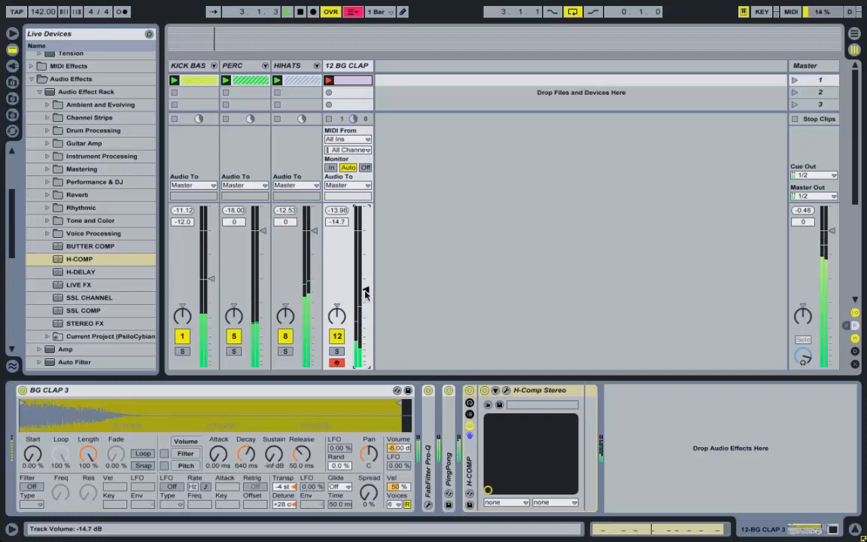
left_click(336, 352)
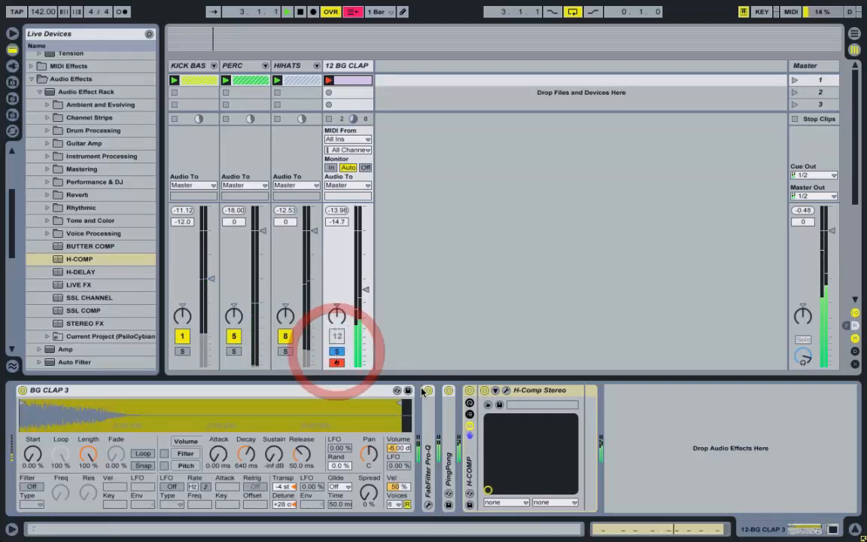
Reopen the clap's FabFilter Pro-Q and add a high shelf boost of about 3 dB just under 4 kHz
double_click(435, 427)
left_click(451, 390)
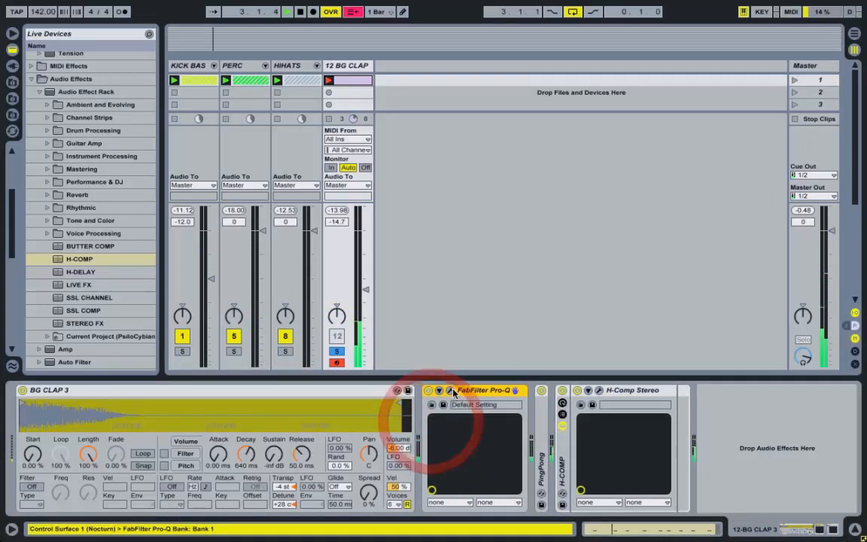
left_click_drag(546, 189, 579, 167)
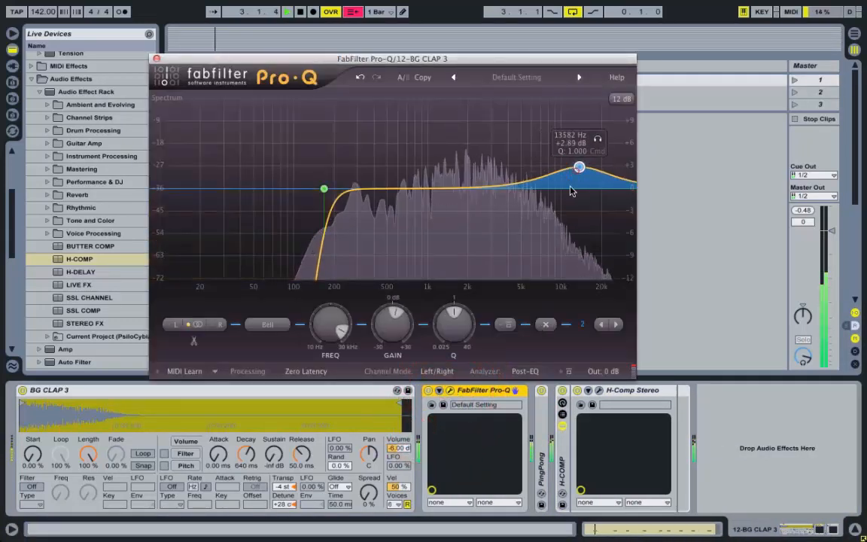
left_click(259, 325)
left_click(282, 379)
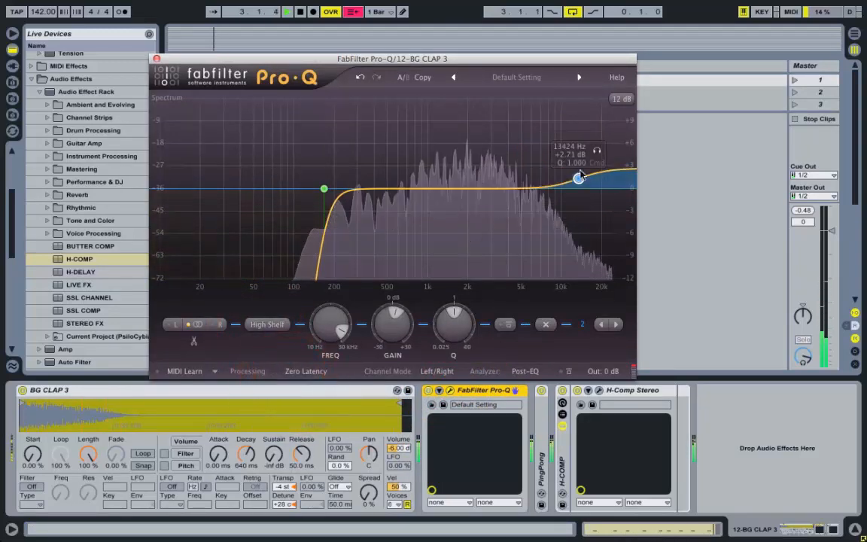
left_click_drag(579, 168, 502, 176)
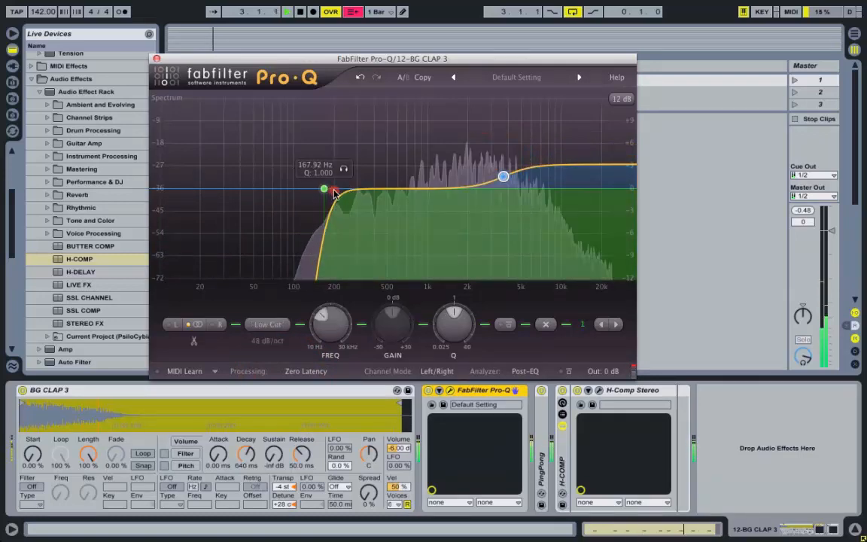
Move the existing low cut to slightly above 200 Hz and set its slope to 24 dB/oct
left_click_drag(323, 189, 335, 189)
left_click(267, 341)
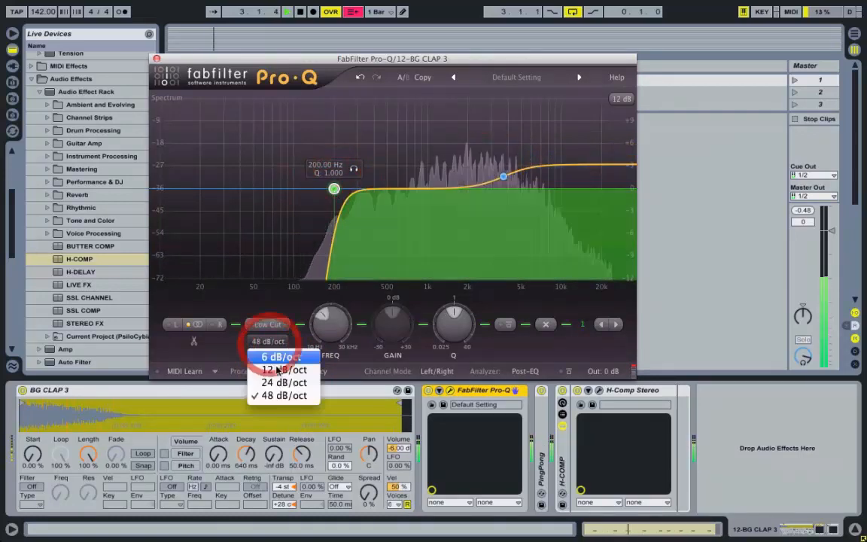
left_click(286, 380)
left_click_drag(326, 321, 326, 324)
Add a second low cut with a 48 dB/oct slope at about 150 Hz, and close the equalizer window
double_click(316, 194)
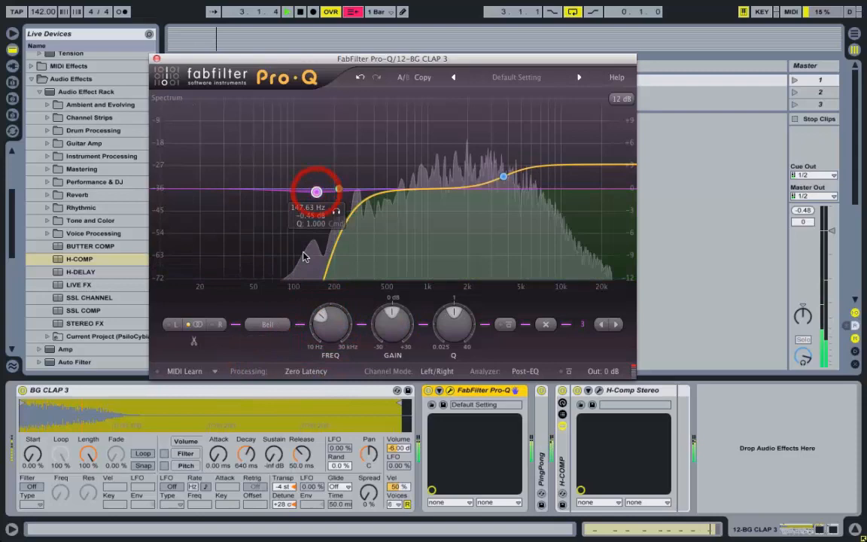
left_click(269, 324)
left_click(277, 368)
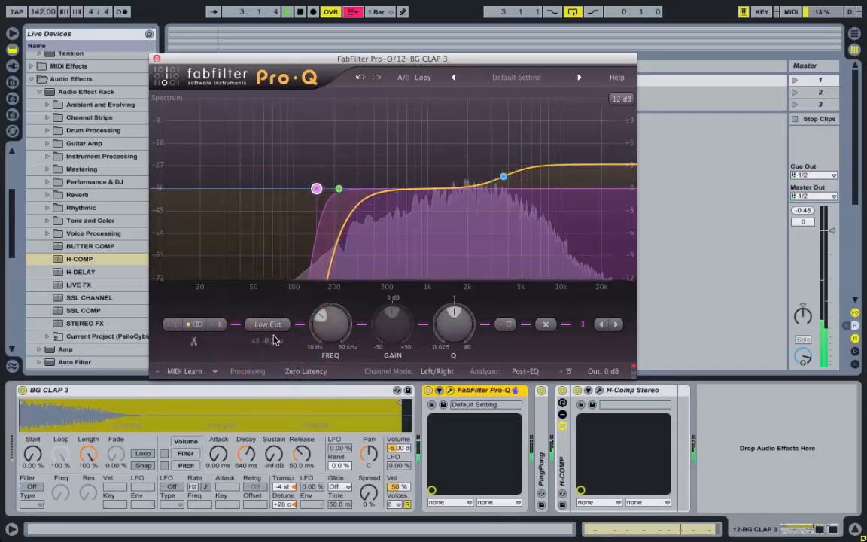
left_click(268, 341)
left_click(320, 322)
left_click_drag(320, 323, 320, 316)
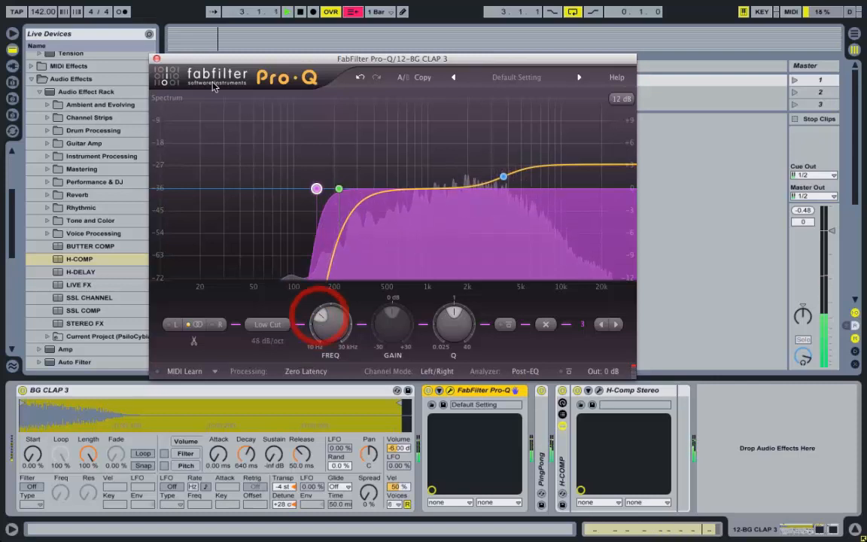
left_click(156, 58)
Unsolo the background clap, lower its volume to -15.2 dB, and compare the mix with Pro-Q bypassed and re-enabled
left_click(337, 351)
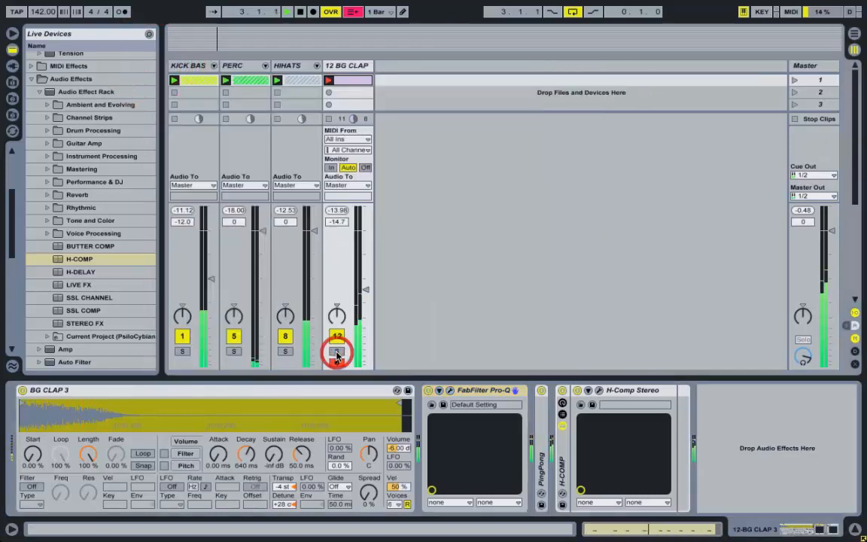
left_click_drag(366, 290, 366, 292)
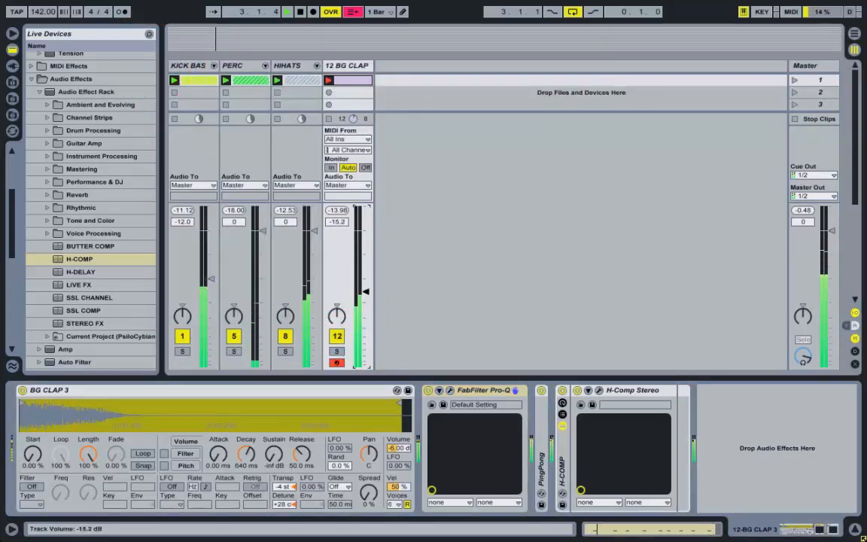
left_click(427, 391)
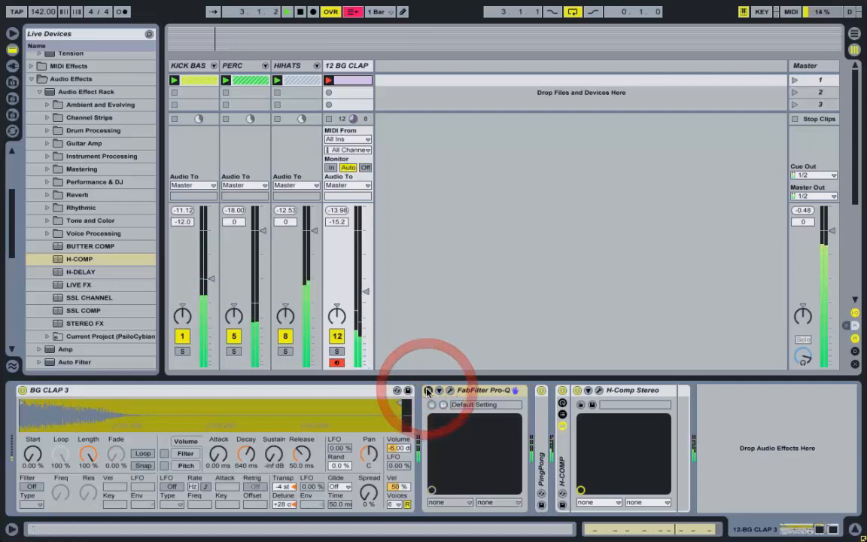
left_click(426, 391)
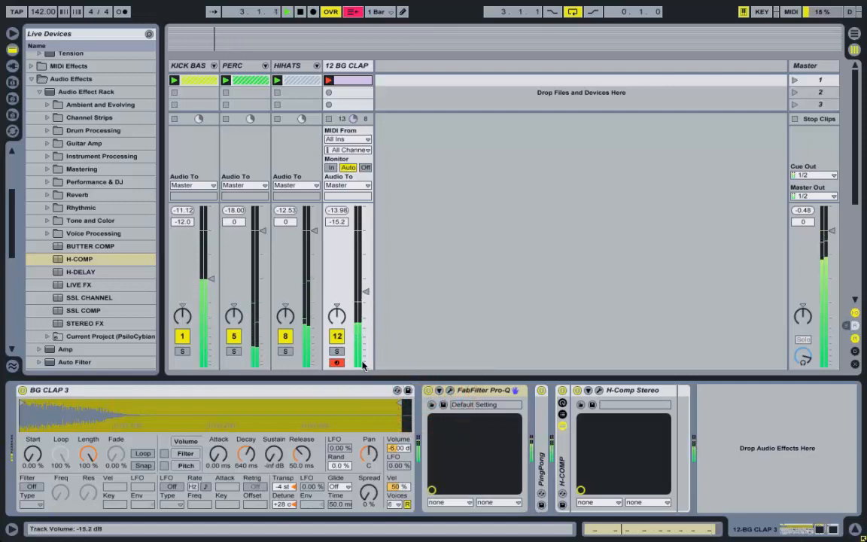
Solo the background clap, fold Pro-Q, and insert the FabFilter Saturn distortion plug-in directly after the BG CLAP 3 sampler
left_click(336, 351)
double_click(497, 390)
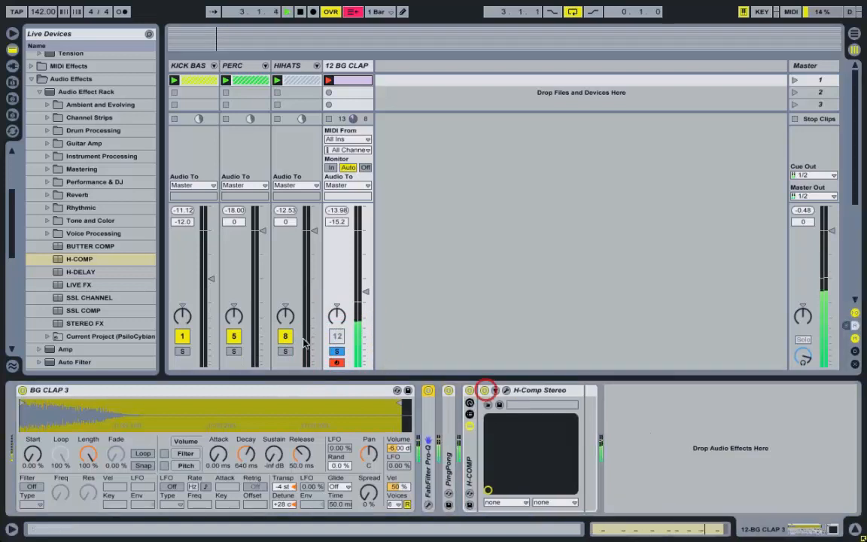
left_click(12, 66)
left_click(40, 134)
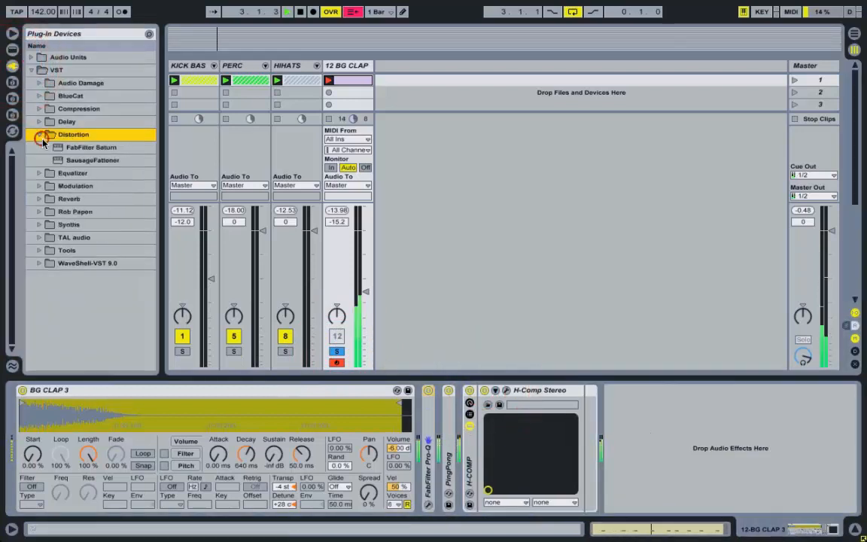
left_click_drag(75, 149, 408, 413)
Set Saturn to Gentle Saturation with drive at about 45 %, and check the clap in the full mix before soloing it again
left_click(335, 244)
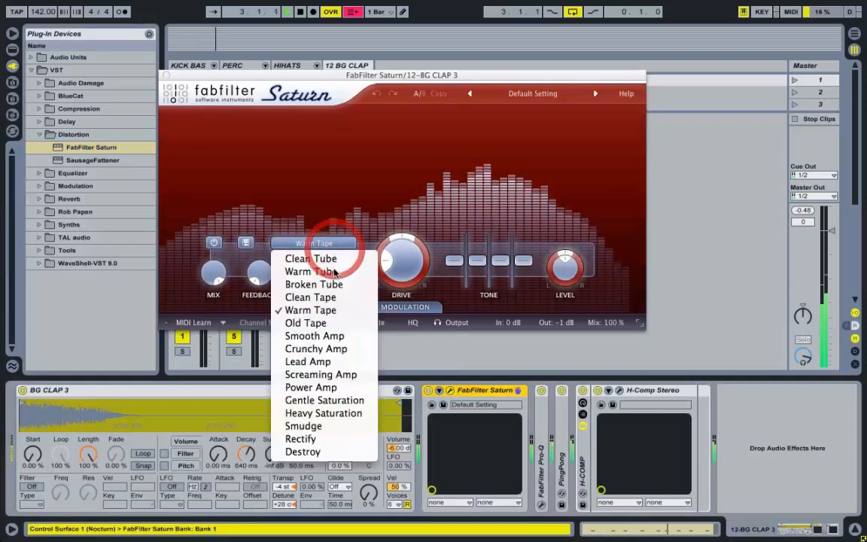
left_click(331, 399)
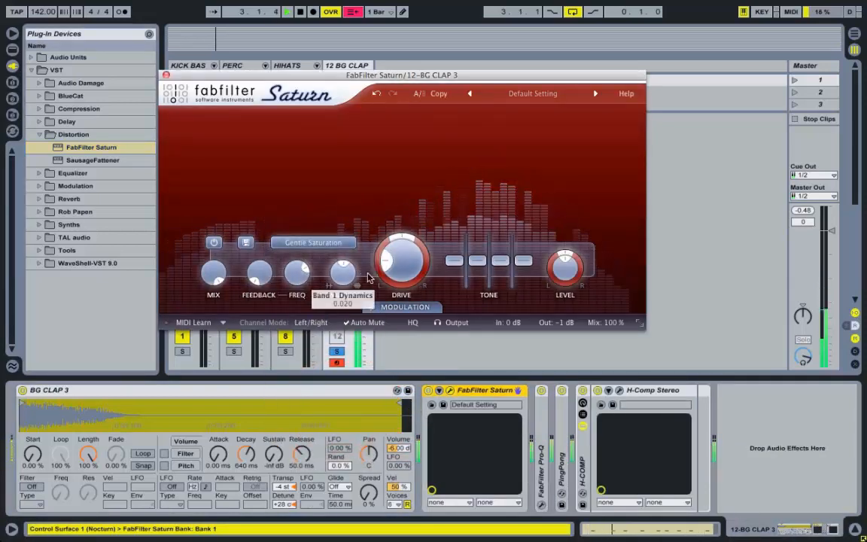
mouse_move(394, 261)
left_mouse_down()
mouse_move(392, 236)
mouse_move(396, 263)
left_mouse_up()
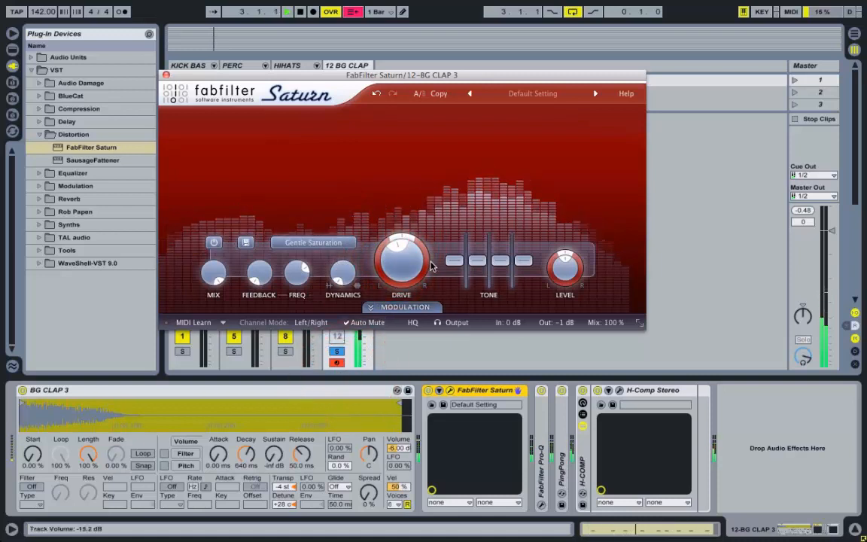
left_click(395, 257)
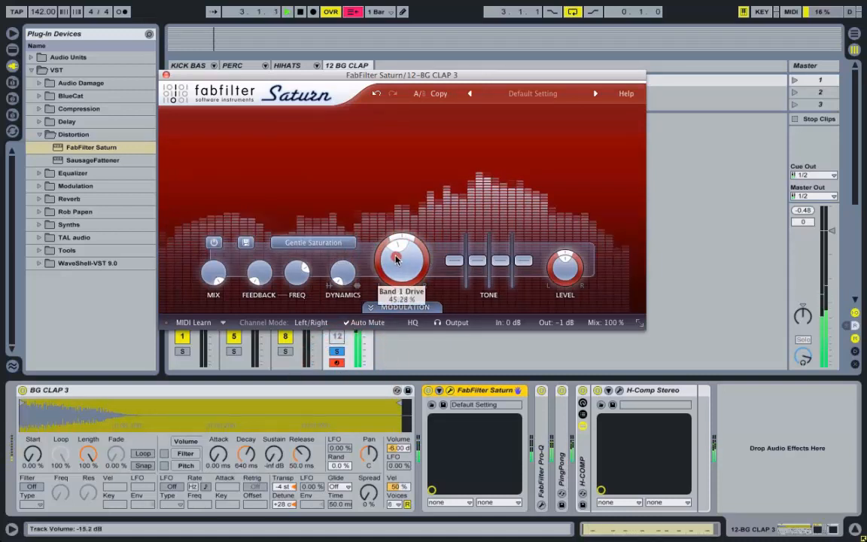
left_click_drag(396, 258, 398, 255)
left_click(165, 74)
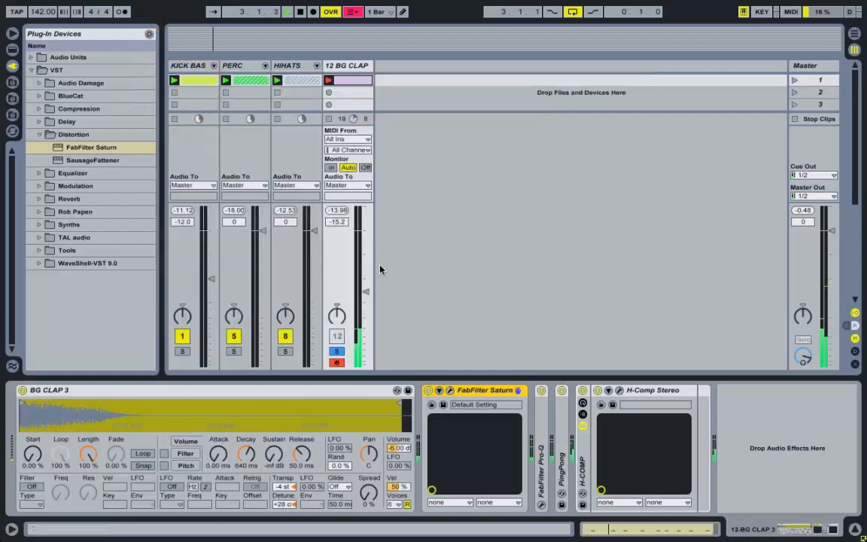
left_click(337, 351)
left_click(337, 354)
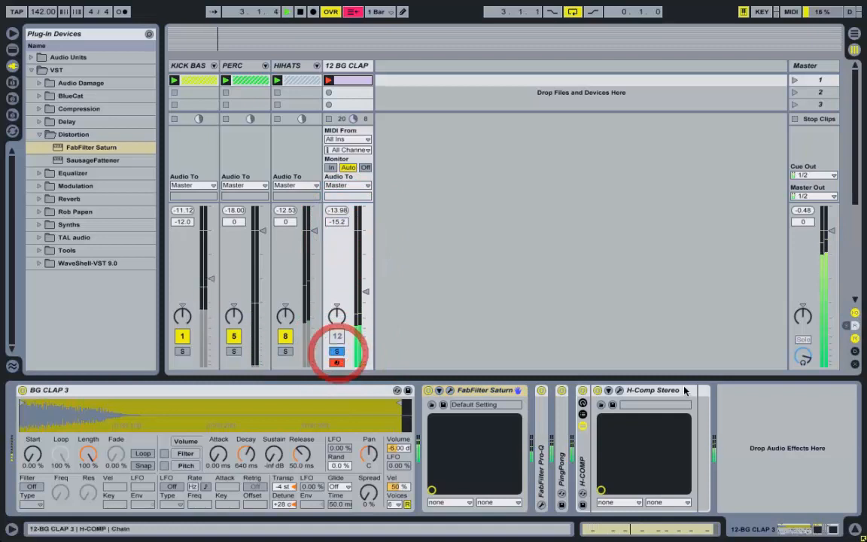
Load H-Comp's Drums Punch preset, set the threshold to nearly -48 dB, lengthen the attack, and set the mix to about 50 %
left_click(620, 390)
left_click_drag(372, 304, 372, 298)
left_click_drag(475, 66, 430, 121)
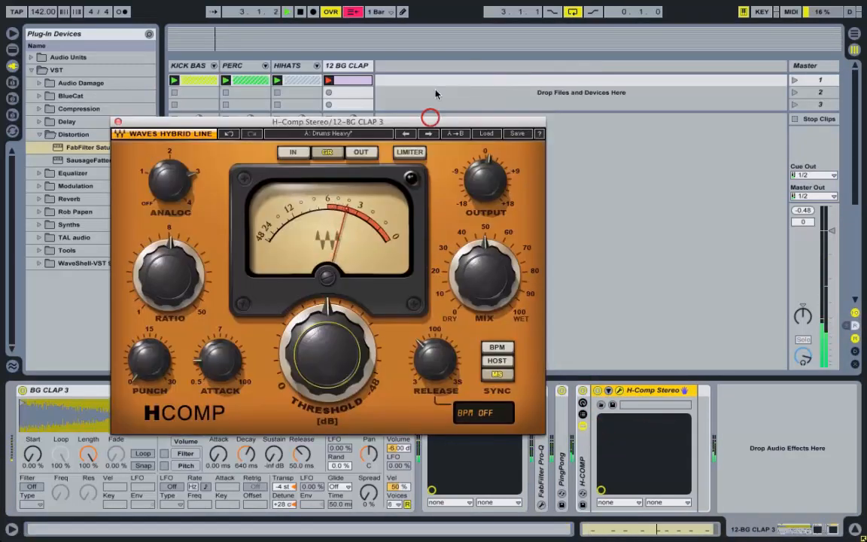
left_click(487, 134)
left_click(566, 201)
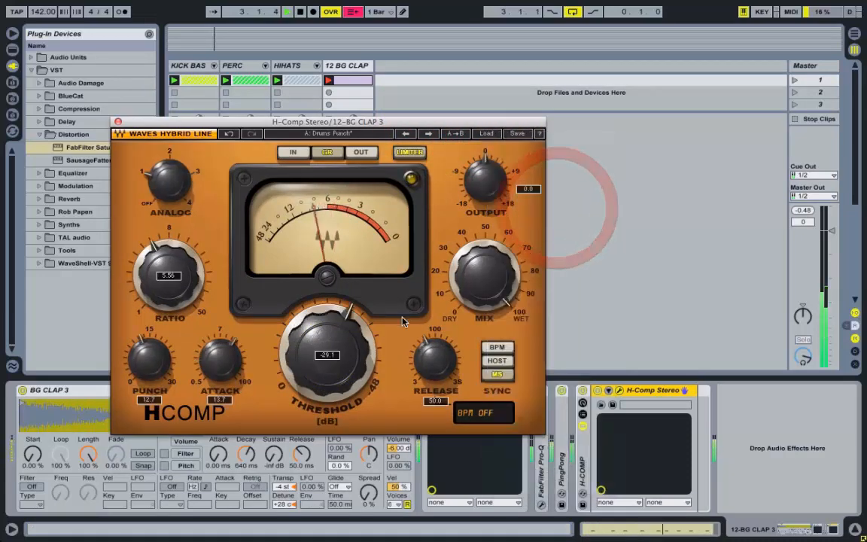
left_click_drag(298, 318, 328, 330)
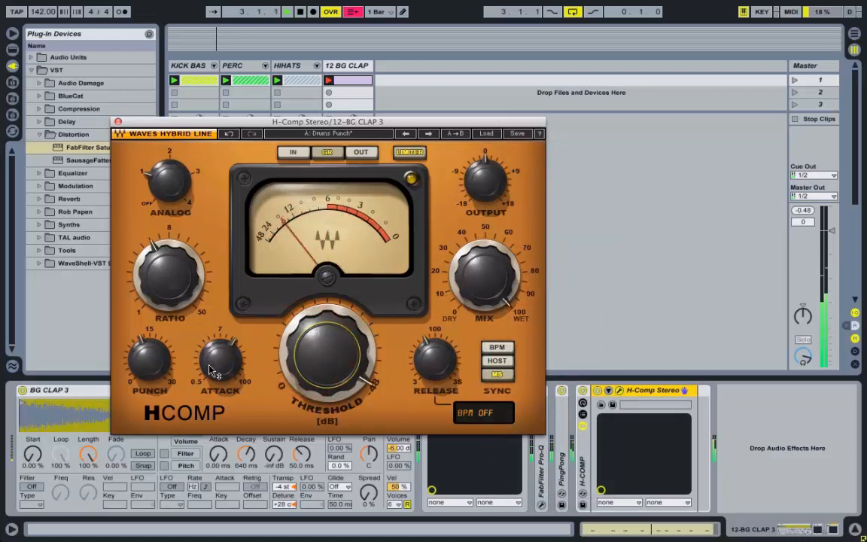
left_click_drag(220, 360, 219, 343)
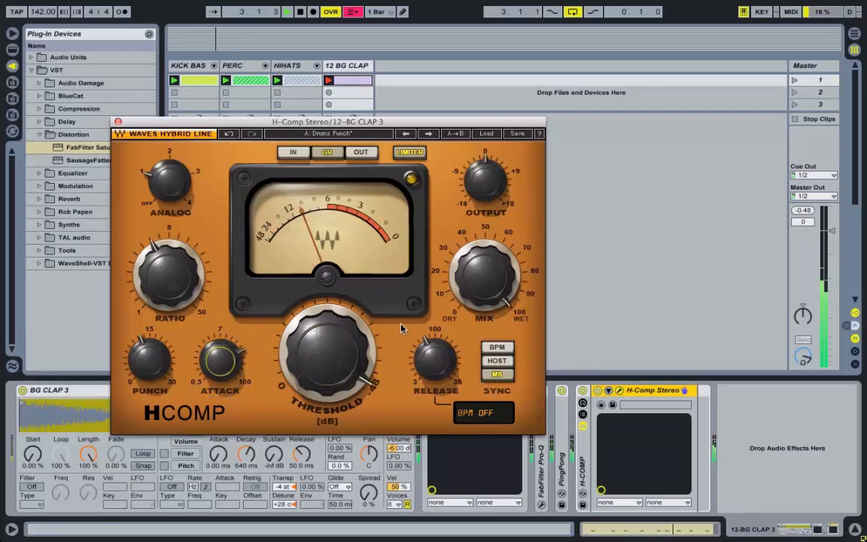
left_click_drag(484, 276, 484, 290)
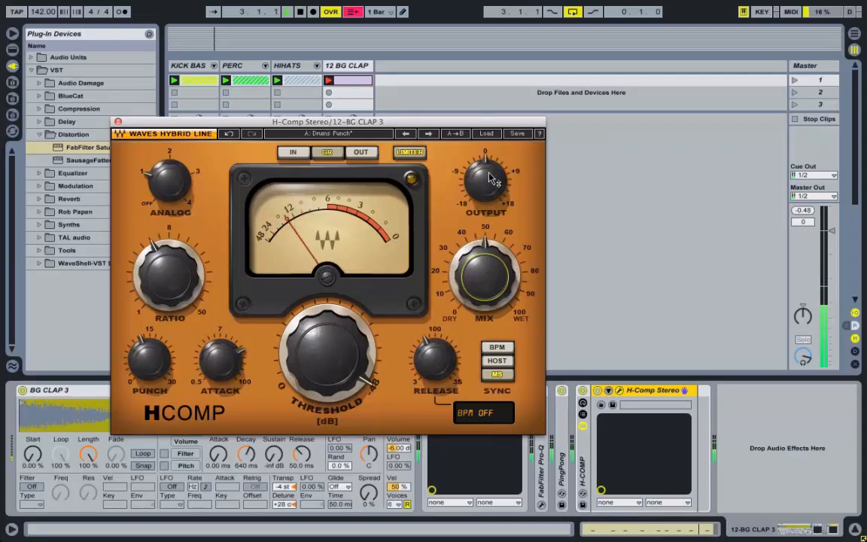
Open the list of H-Comp presets
left_click(485, 132)
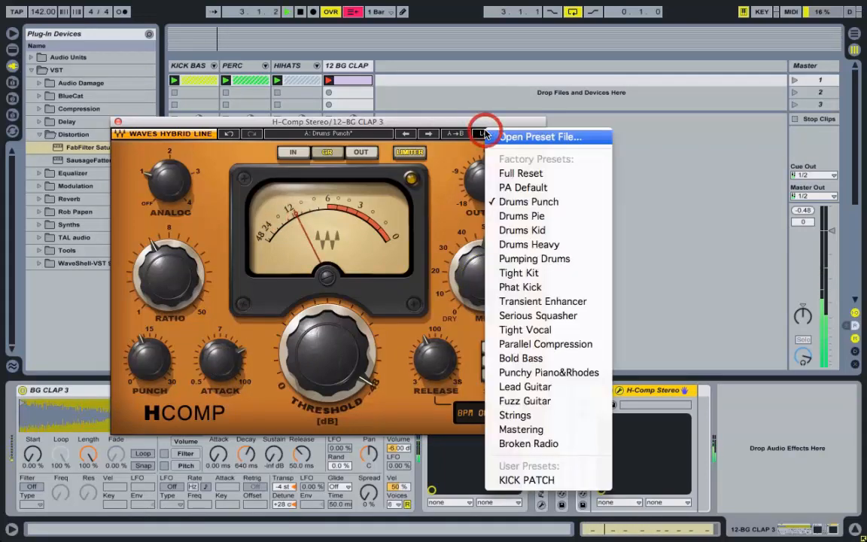
Load H-Comp's Drums Heavy preset on the clap, adjust the threshold, and set mix to about 50 and ratio to about 8
left_click(527, 247)
left_click_drag(315, 343, 314, 327)
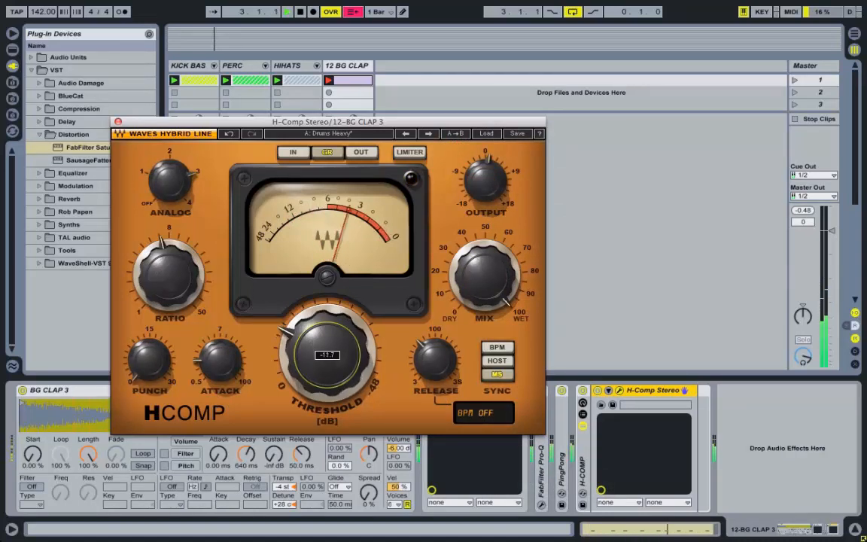
left_click_drag(481, 273, 481, 282)
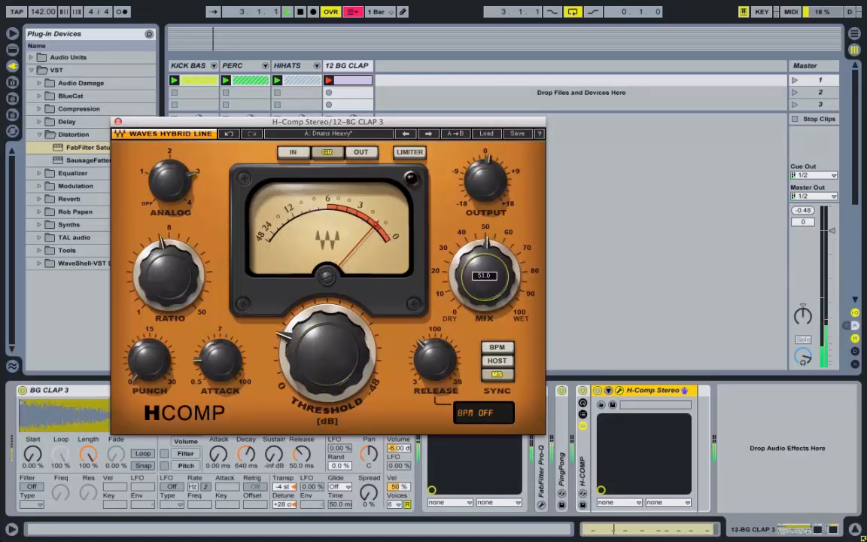
left_click_drag(315, 344, 285, 360)
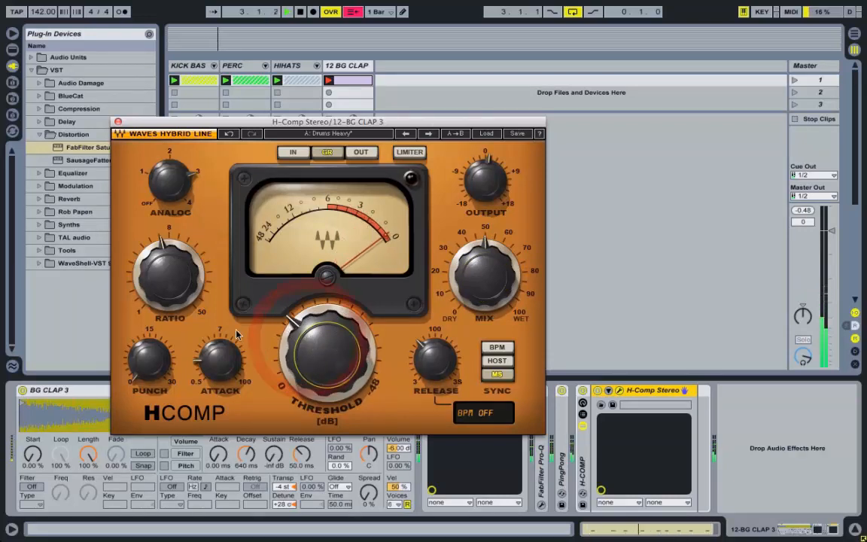
left_click_drag(170, 274, 170, 268)
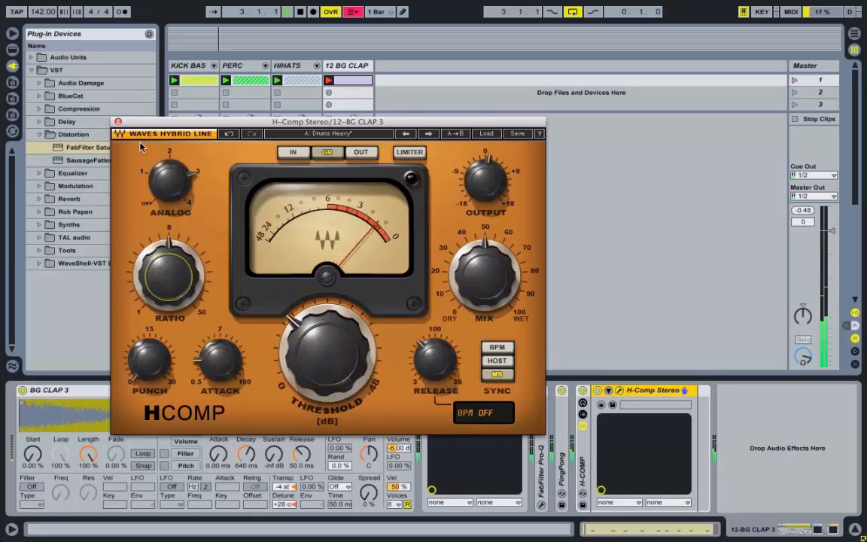
left_click(119, 123)
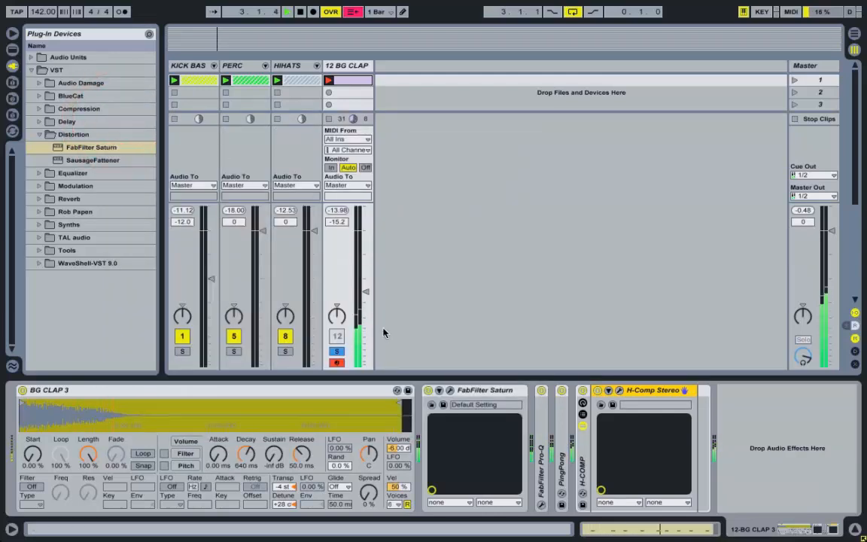
Shorten H-Comp's release on the clap track to about 10.3
left_click(621, 390)
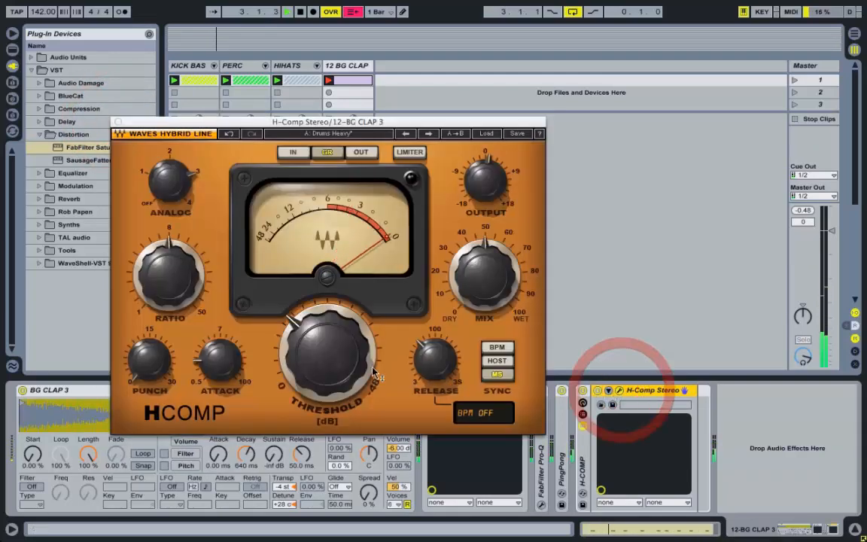
left_click(442, 366)
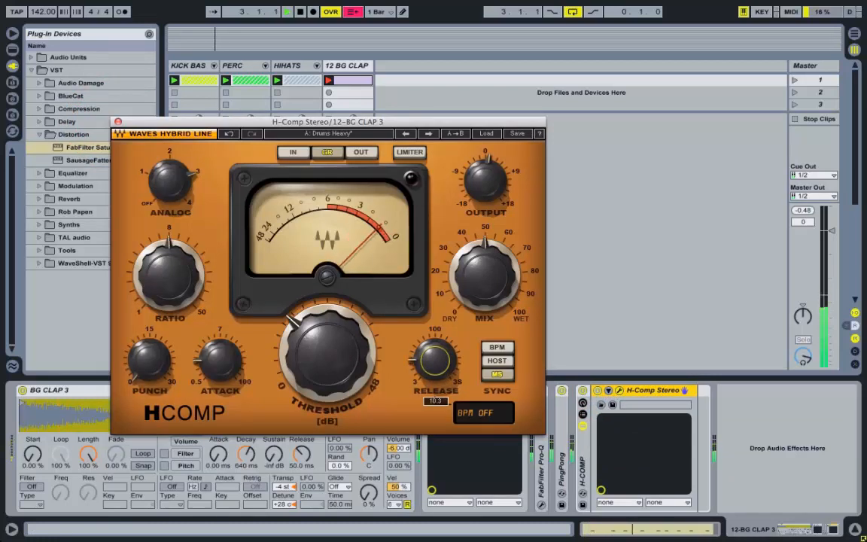
left_click(118, 122)
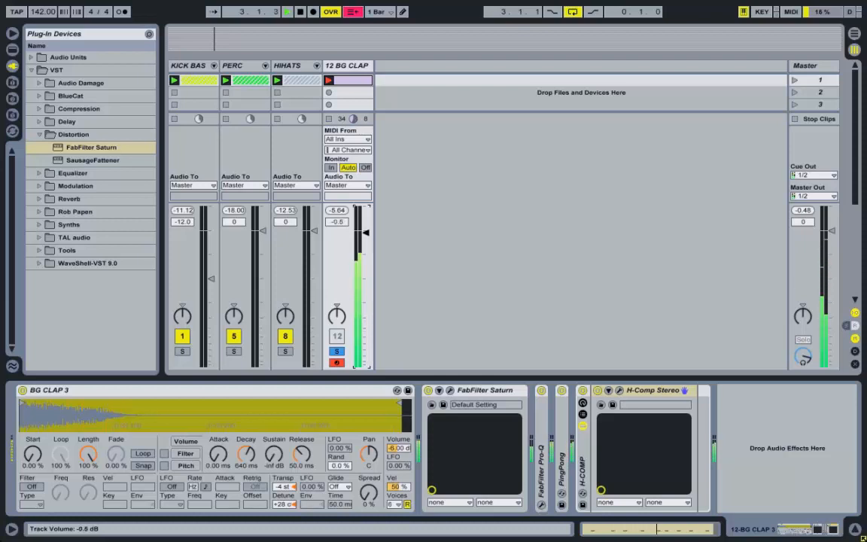
Set the BG CLAP track's volume to -12 dB with the full mix playing, and solo the track again
left_click(339, 351)
left_click_drag(366, 232, 366, 236)
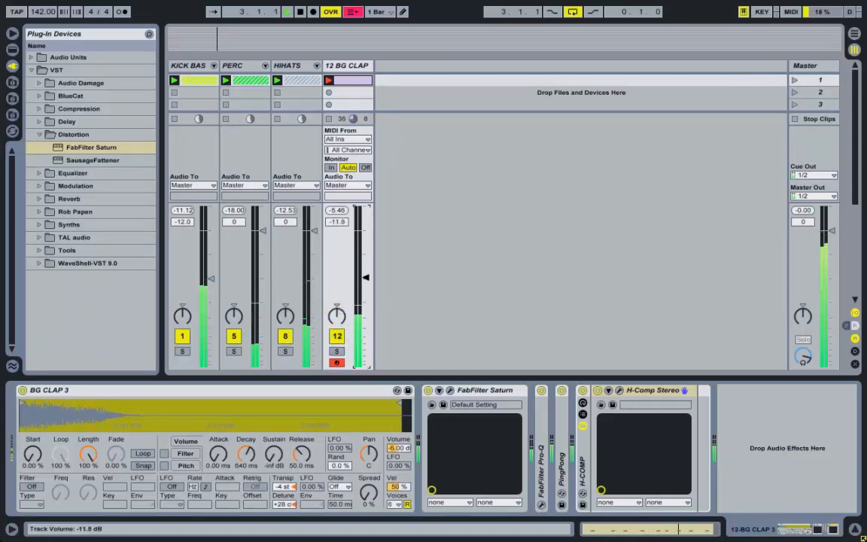
left_click(337, 351)
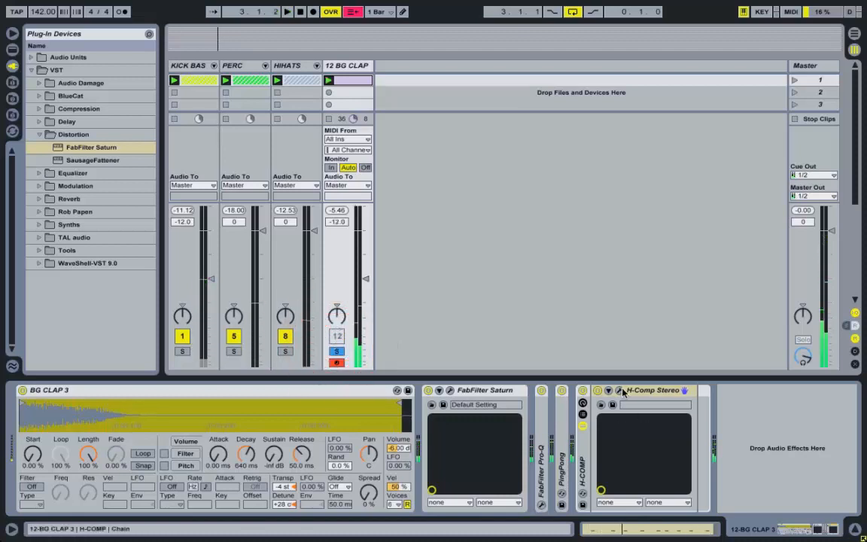
Turn on H-Comp's limiter and raise its output to about 2.5
left_click(617, 390)
left_click(411, 152)
left_click_drag(485, 181, 485, 173)
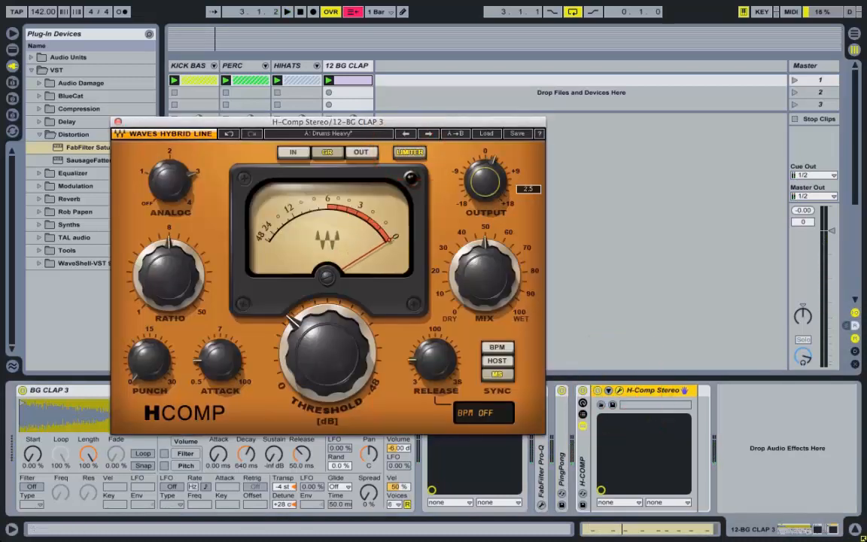
left_click_drag(416, 124, 389, 317)
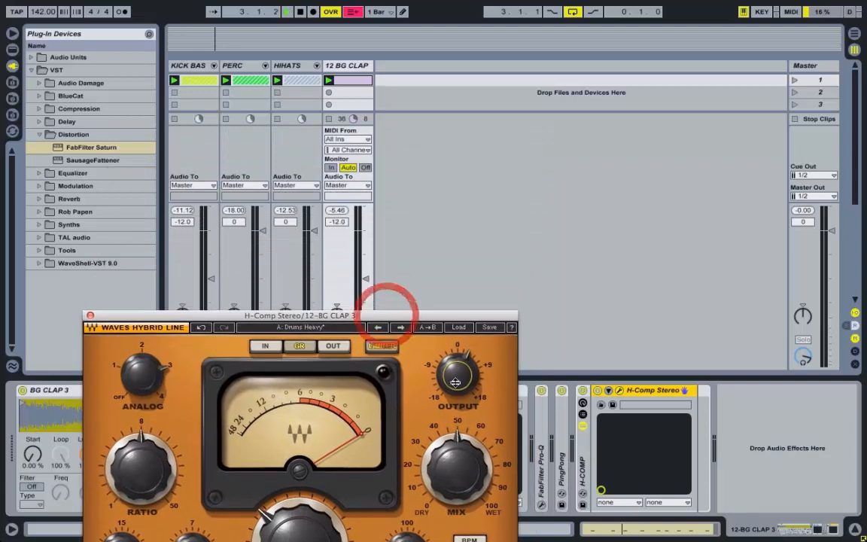
left_click(90, 315)
Add FabFilter Pro-L after H-Comp on the clap track and close its plug-in window
left_click(40, 108)
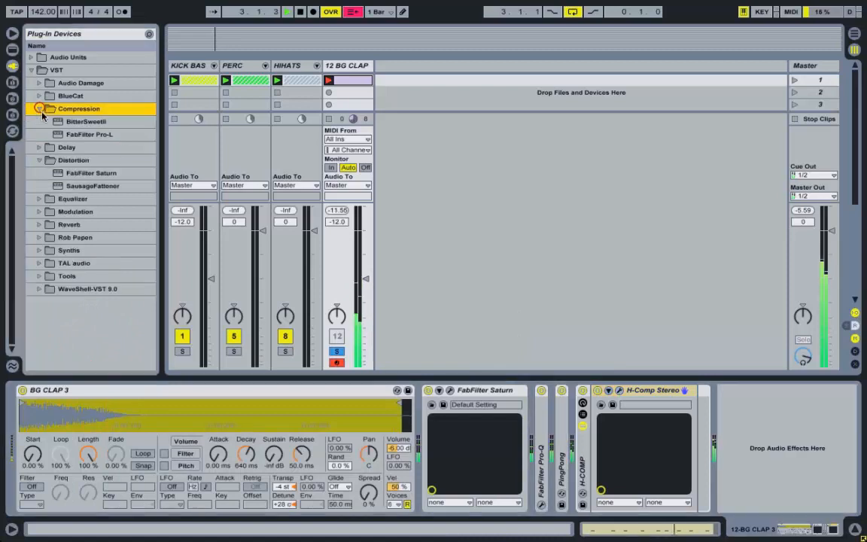
double_click(87, 134)
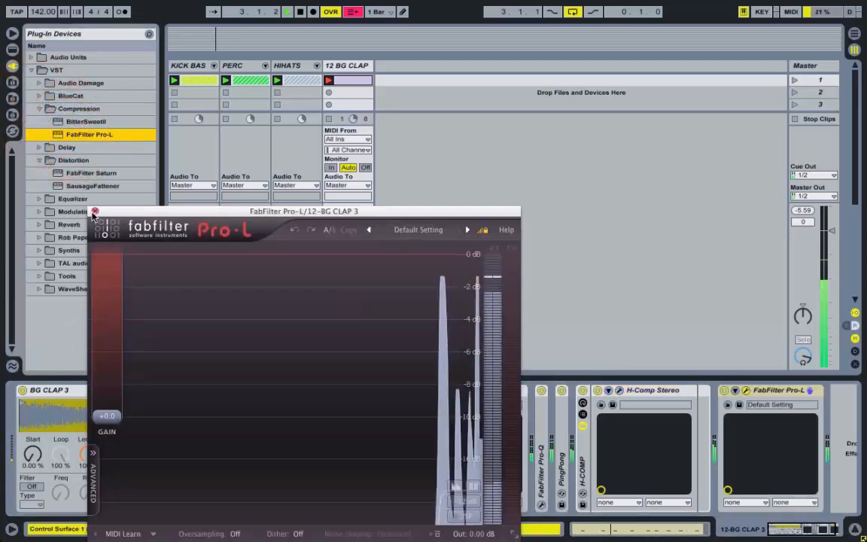
left_click(94, 212)
Set H-Comp's output to about 7.1
left_click(618, 391)
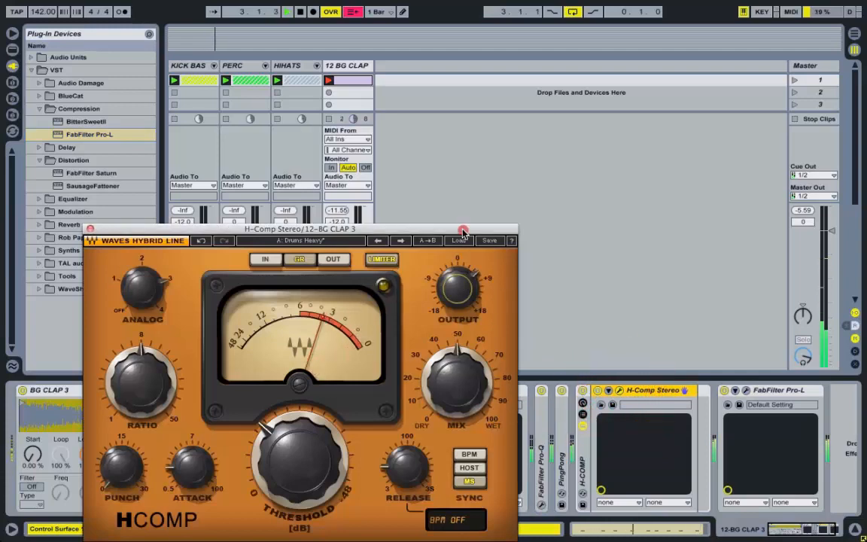
left_click_drag(463, 232, 430, 308)
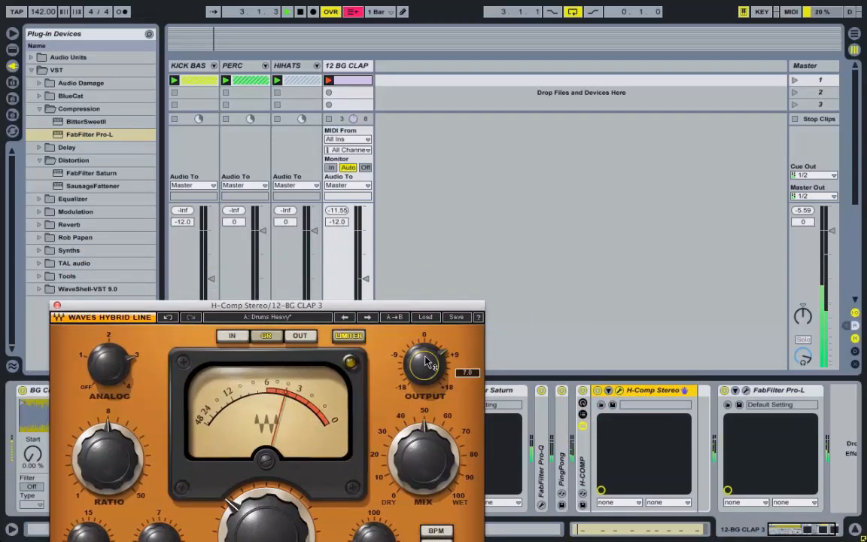
left_click_drag(422, 363, 421, 360)
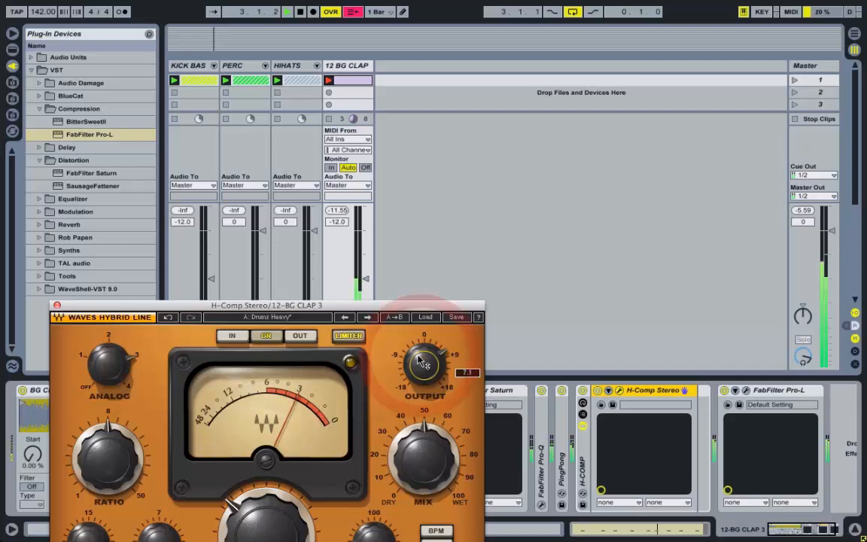
left_click(57, 306)
Collapse the FabFilter Saturn, H-Comp Stereo and FabFilter Pro-L devices in the clap's device chain
double_click(483, 390)
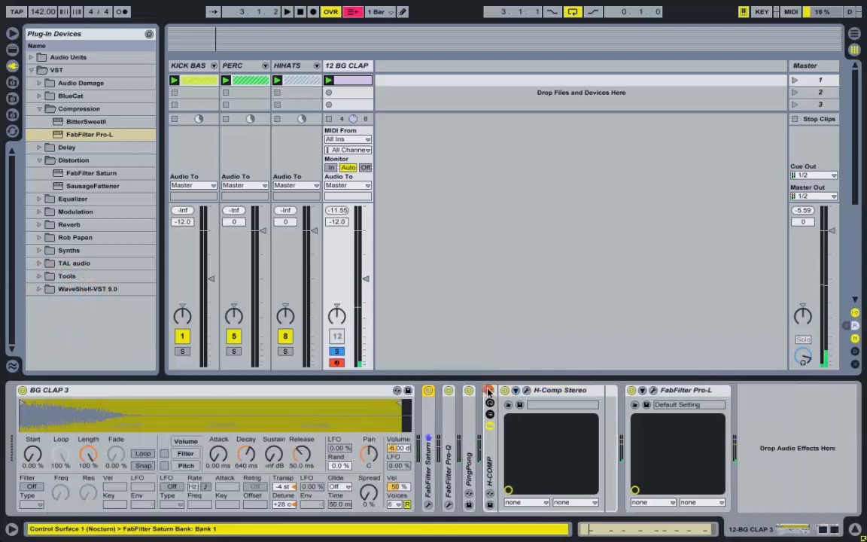
double_click(548, 391)
double_click(585, 391)
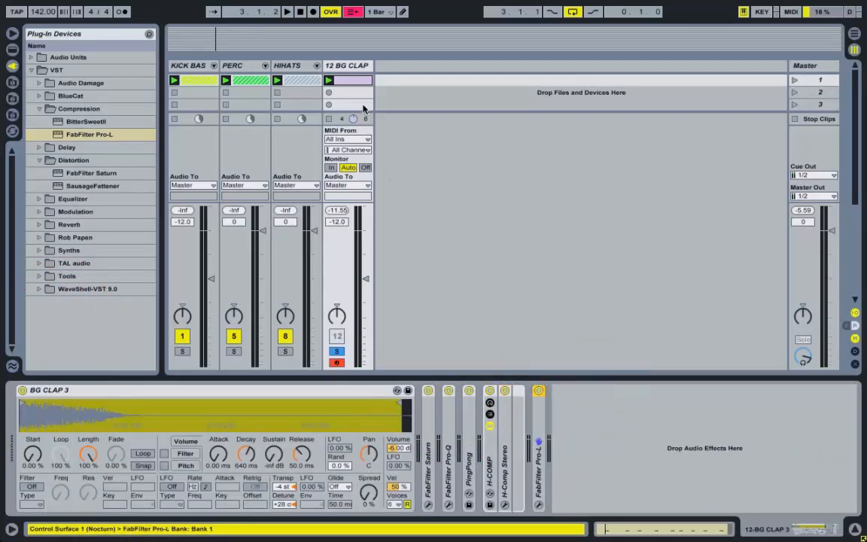
Freeze the BG CLAP track and flatten it to audio
right_click(352, 69)
left_click(390, 146)
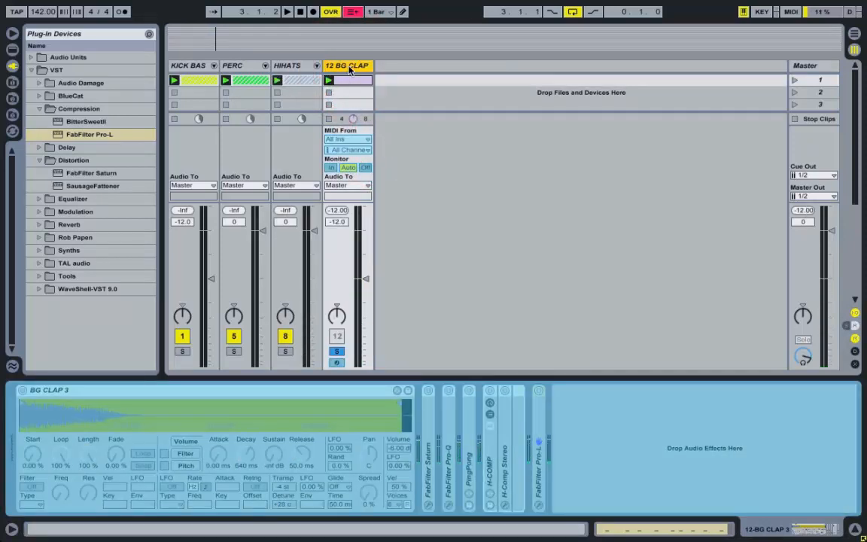
right_click(350, 68)
left_click(402, 159)
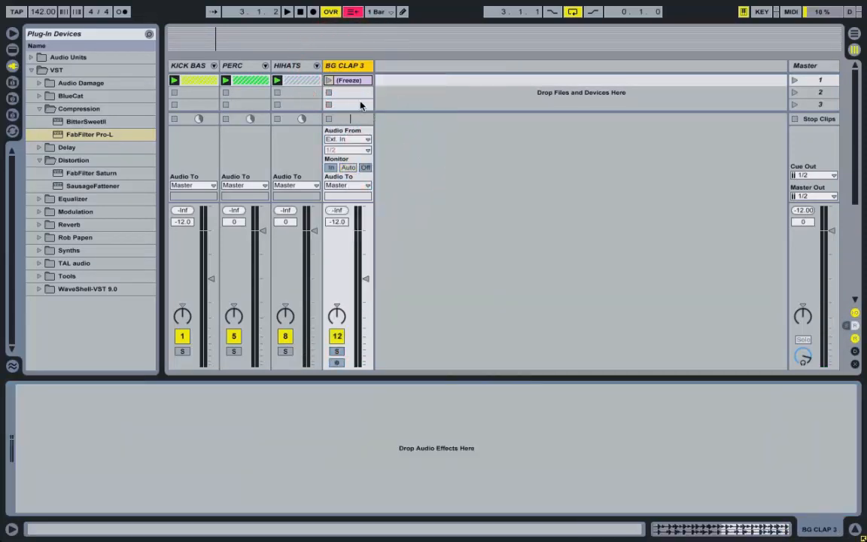
Extend the flattened clap clip's loop to all four bars and rename the clip BG CLAP
left_click(357, 80)
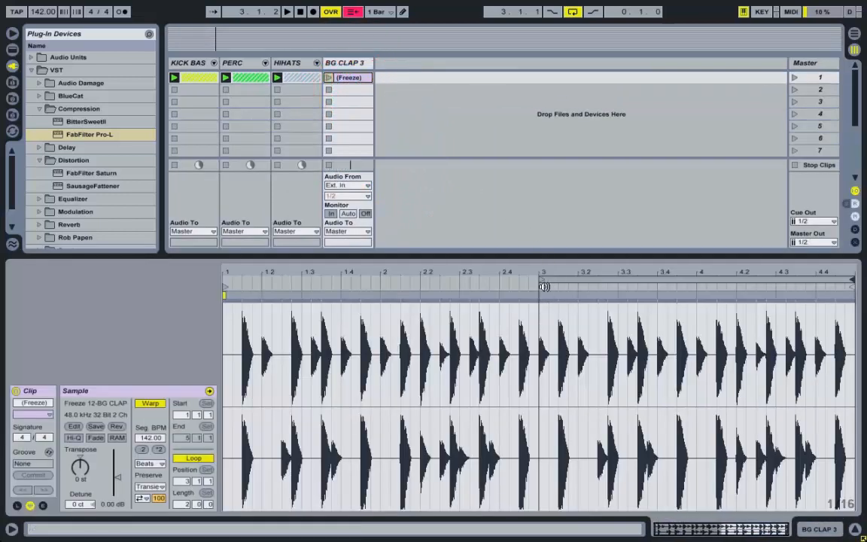
left_click_drag(542, 278, 220, 280)
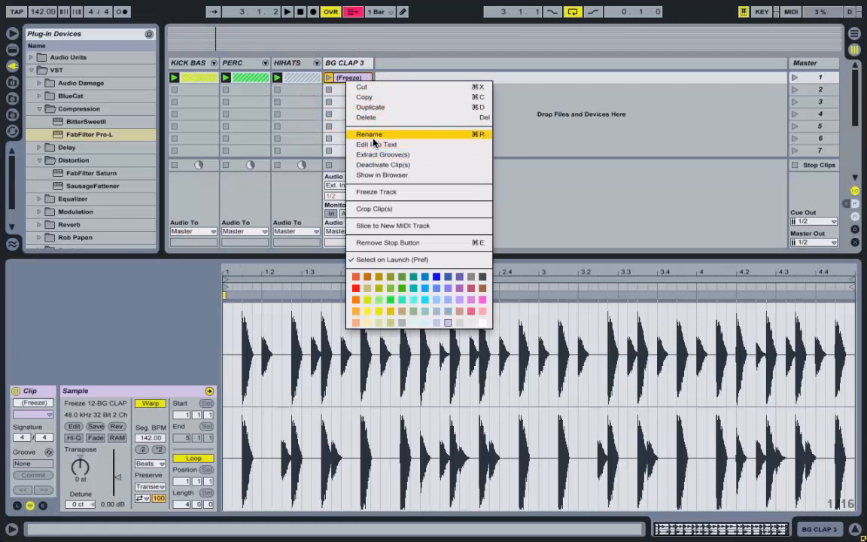
left_click(370, 137)
type("BG CLAP")
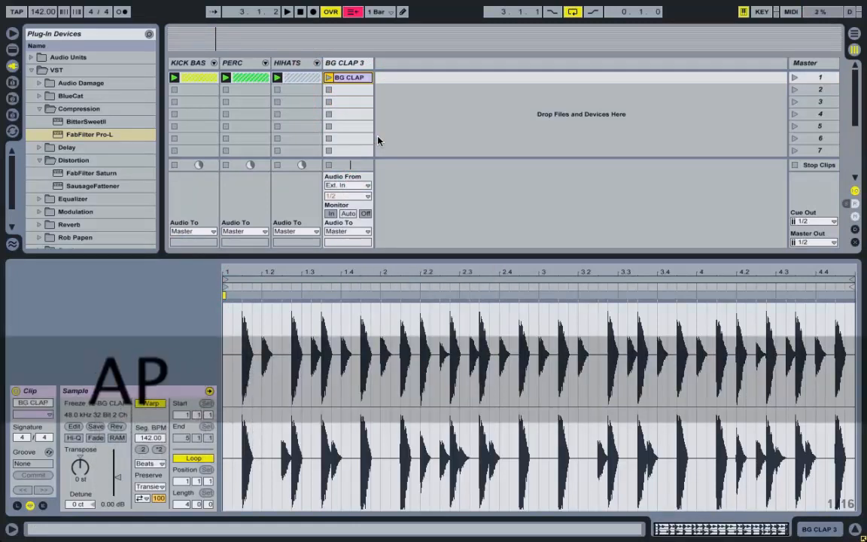
Launch scene 1 and lower the BG CLAP 3 track's volume to -18 dB
left_click(794, 78)
left_click(356, 63)
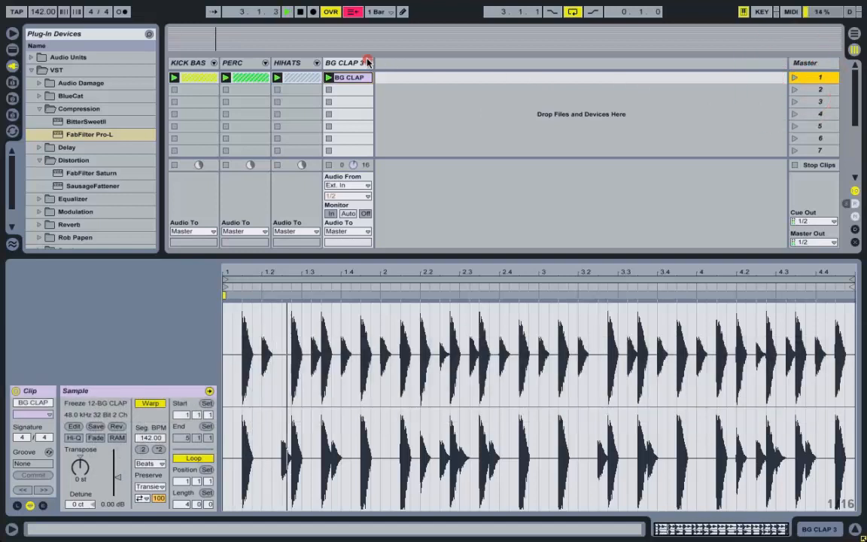
left_click(366, 280)
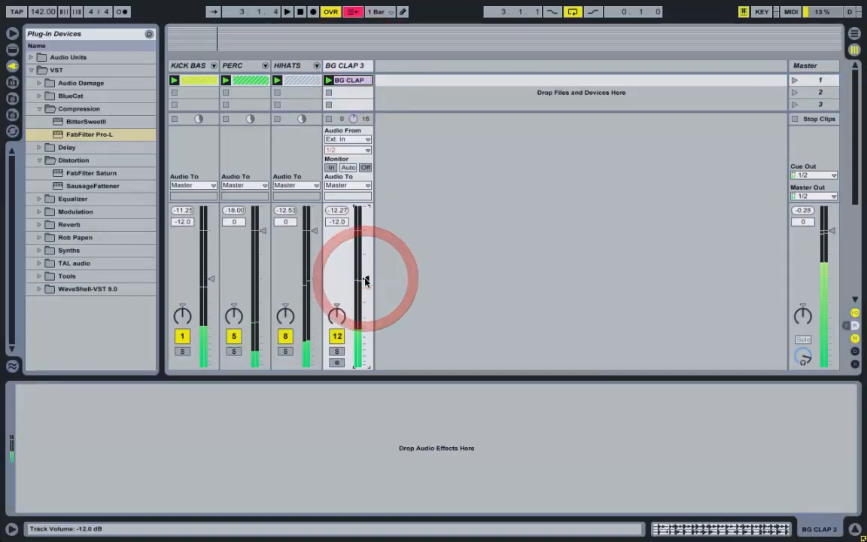
key("space")
key("Down")
key("space")
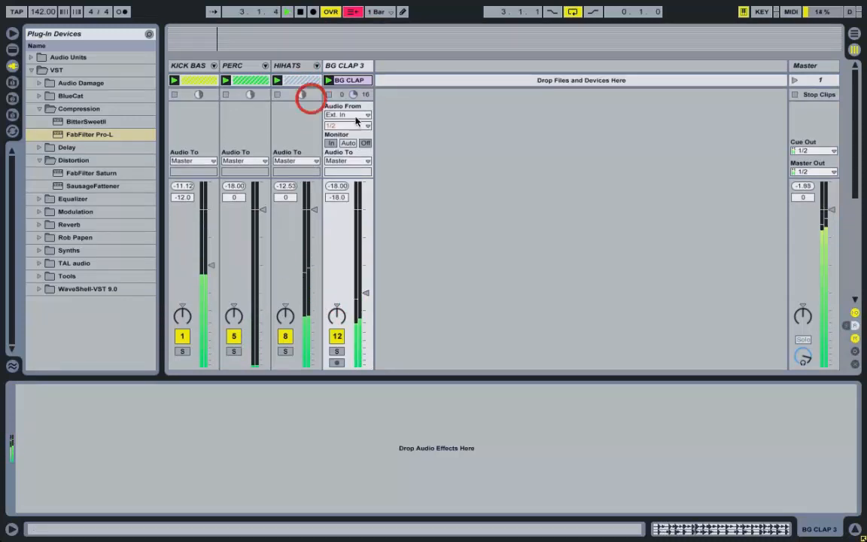
Hide the mixer's input/output routing section and move the BG CLAP 3 track into the PERC group
left_click(855, 312)
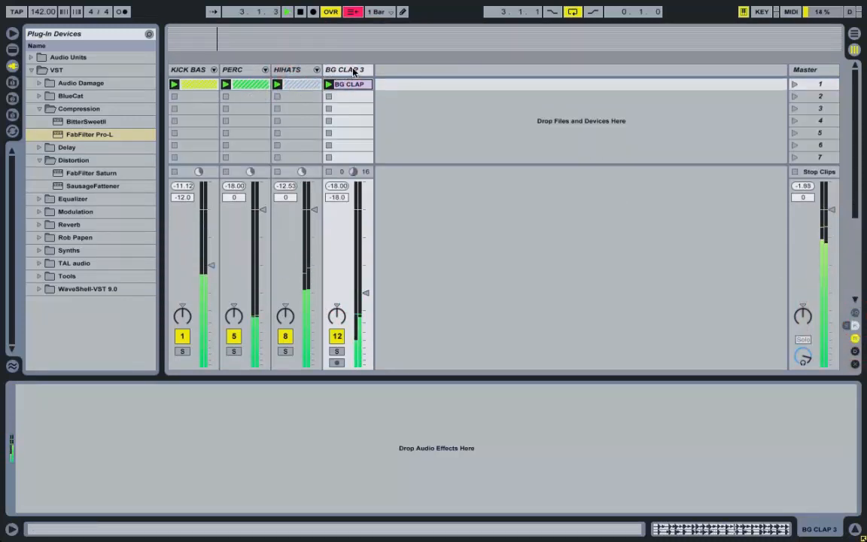
left_click_drag(354, 71, 252, 69)
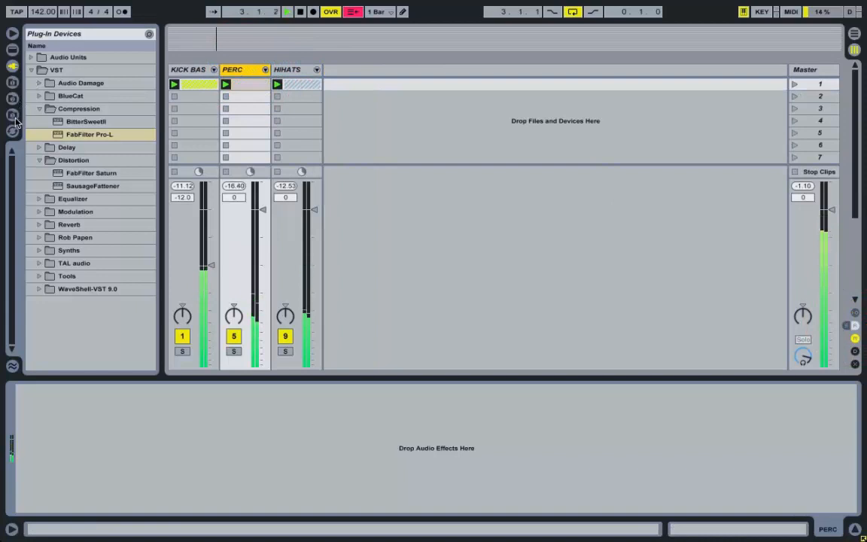
Unfold the PERC group, shorten the BG CLAP clip's loop to two bars and shift it to start at bar 3
left_click(265, 70)
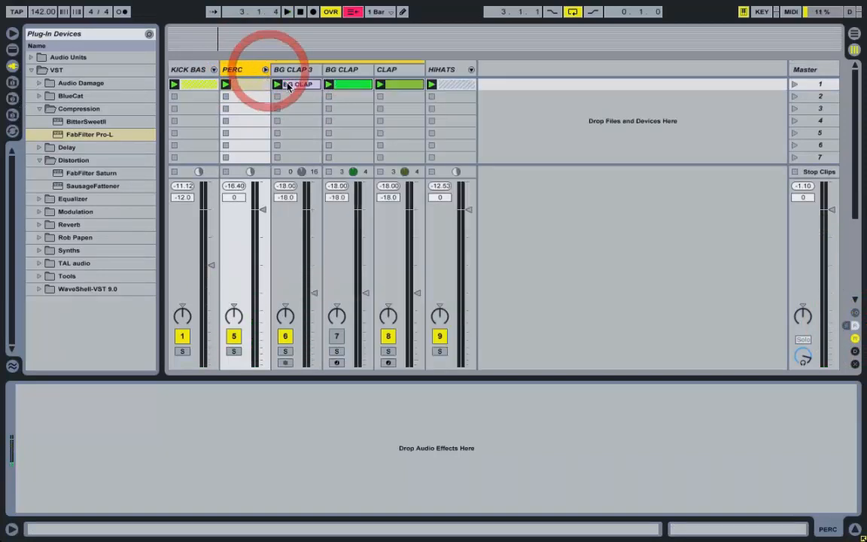
left_click(295, 81)
left_click_drag(852, 278, 536, 308)
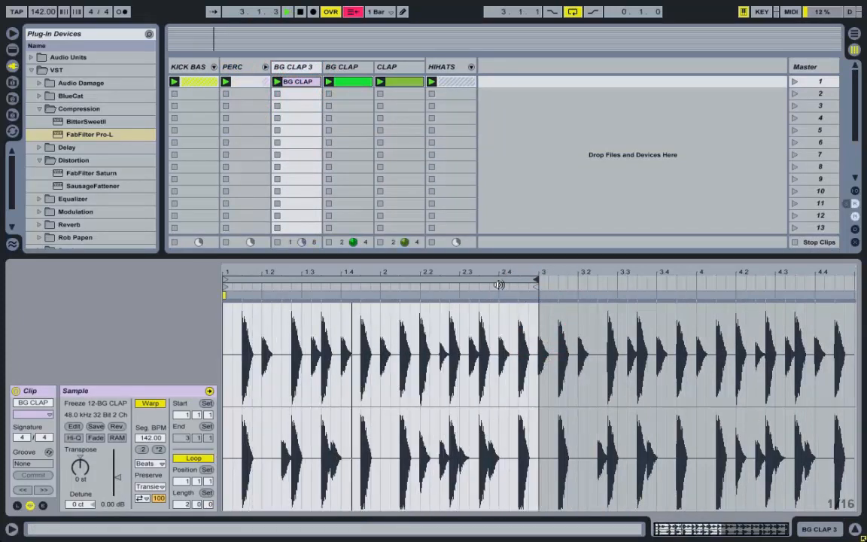
left_click_drag(493, 283, 805, 304)
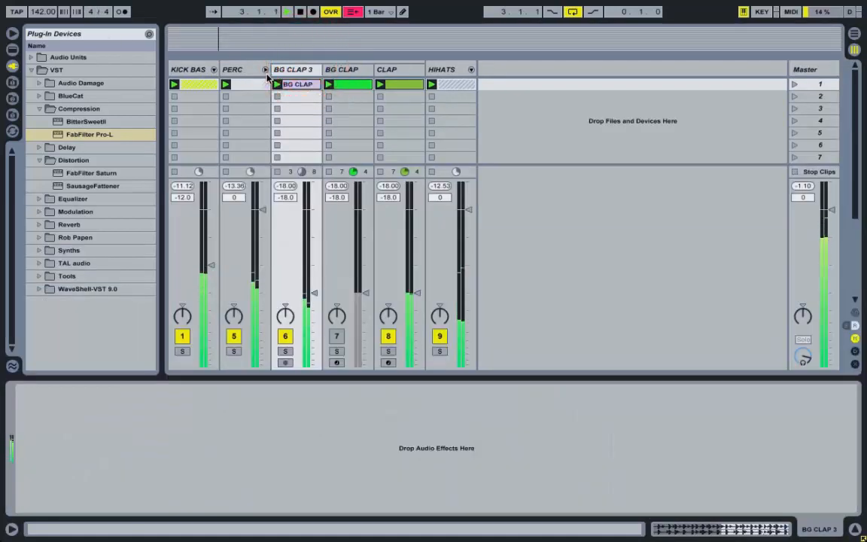
Reorder the tracks inside the PERC group to CLAP, BG CLAP and BG CLAP 3
left_click(265, 69)
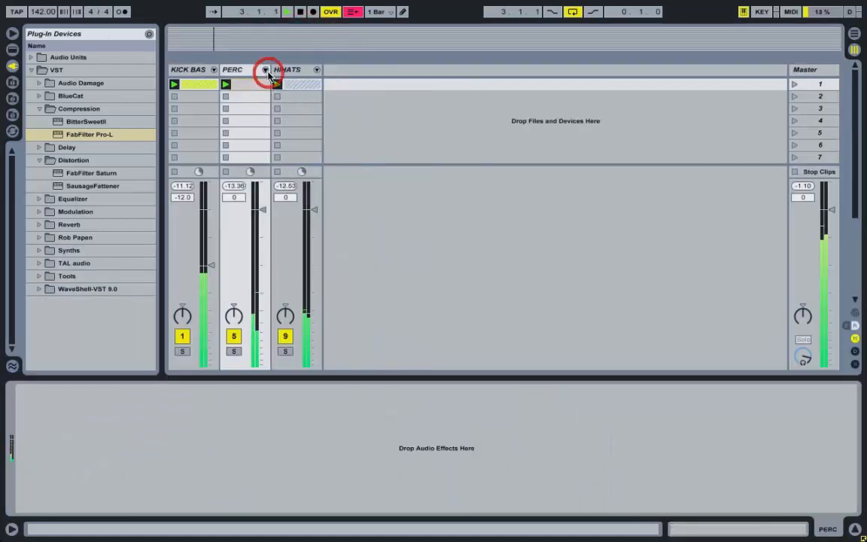
left_click(265, 69)
left_click(295, 69)
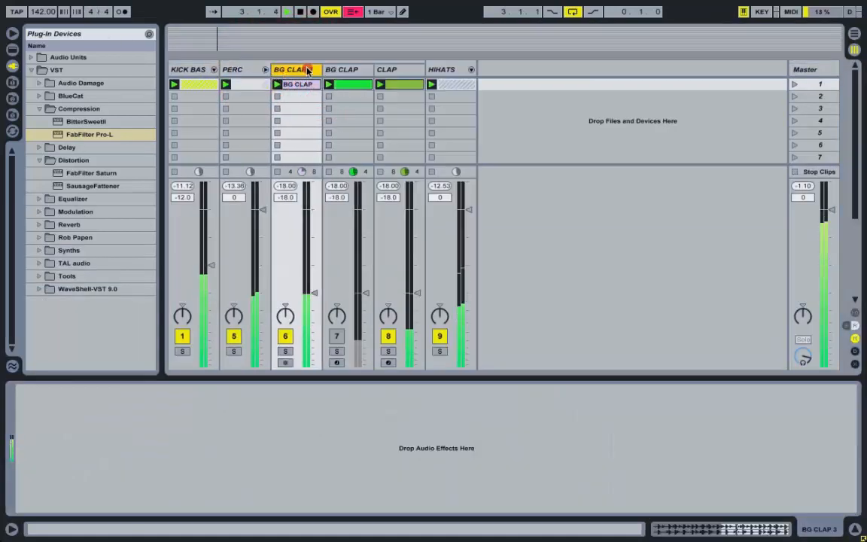
left_click(408, 80)
left_click_drag(410, 79, 408, 79)
left_click_drag(348, 70, 283, 70)
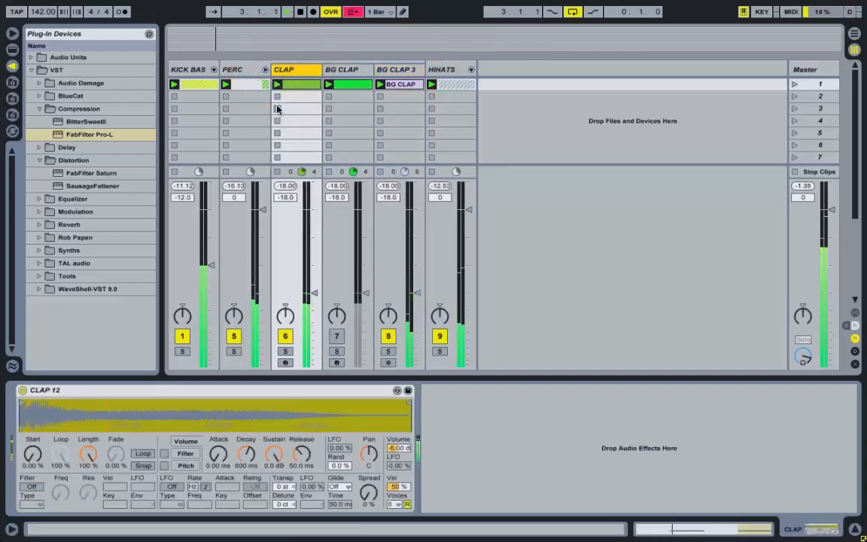
Fold the PERC group, stop playback and show the TUTORIAL PERC sample folder in the file browser
left_click(265, 69)
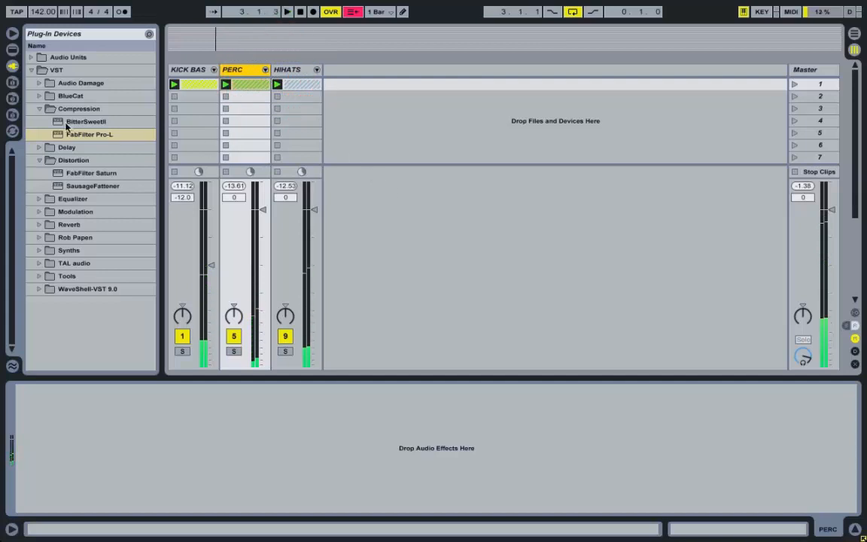
key("space")
left_click(40, 108)
left_click(12, 115)
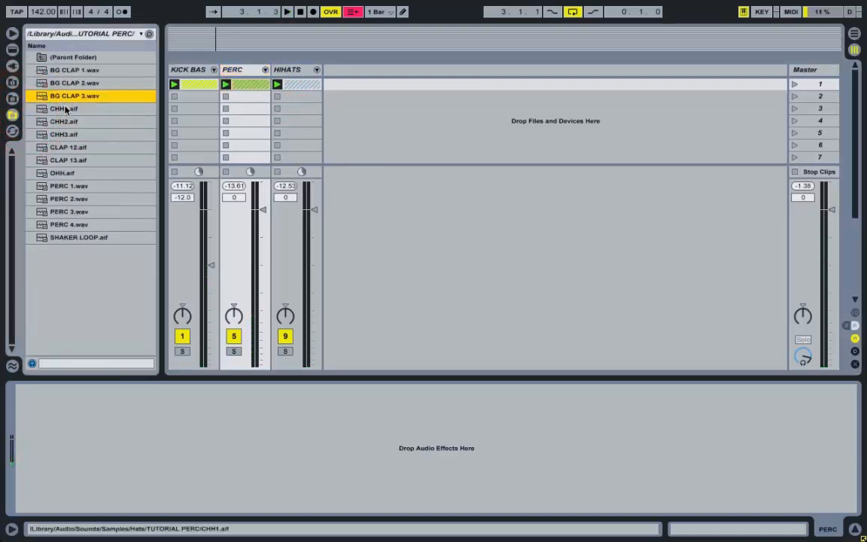
Audition the samples PERC 1 to PERC 4 in the TUTORIAL PERC folder
left_click(67, 185)
left_click(67, 199)
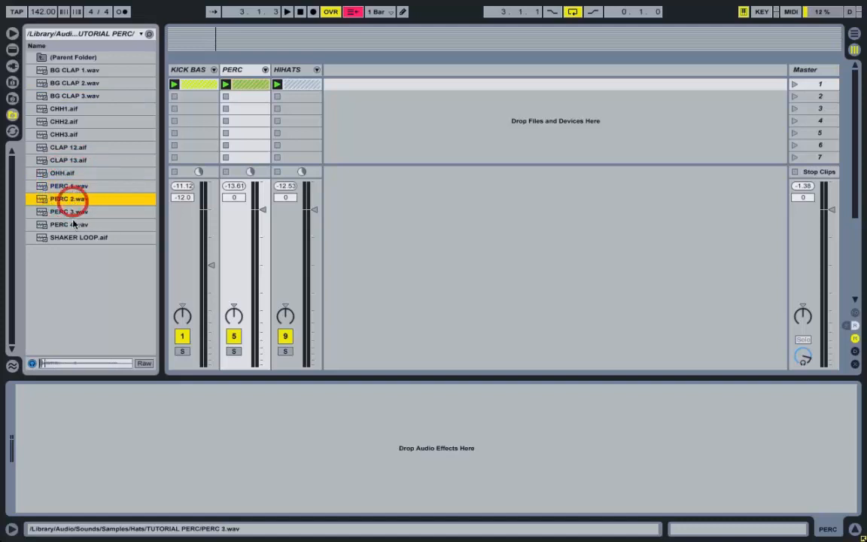
left_click(69, 211)
left_click(75, 226)
left_click(73, 211)
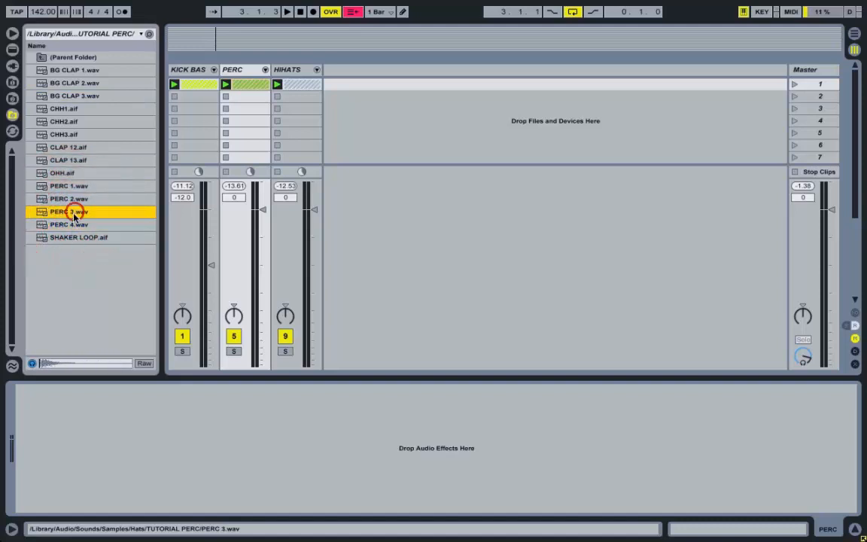
left_click(73, 198)
left_click(76, 186)
Load PERC 1.wav into scene 1 on a new audio track after the HIHATS group
right_click(387, 100)
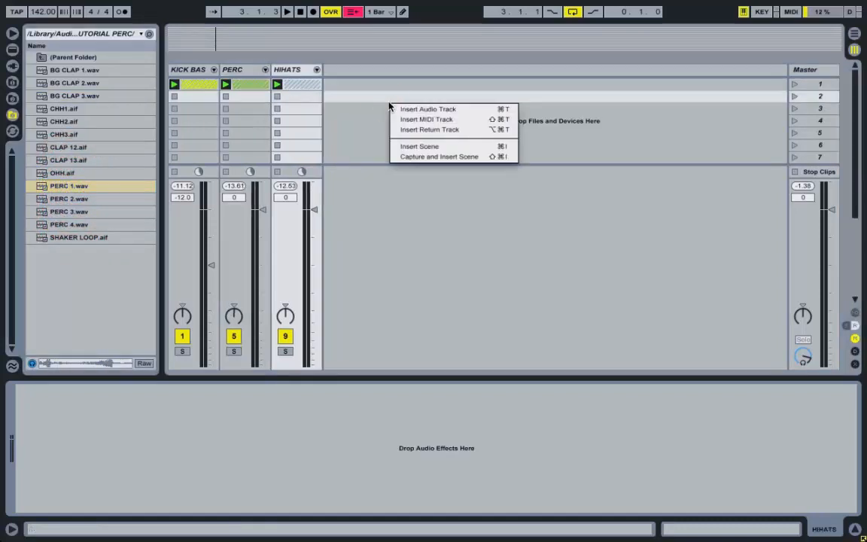
left_click(74, 186)
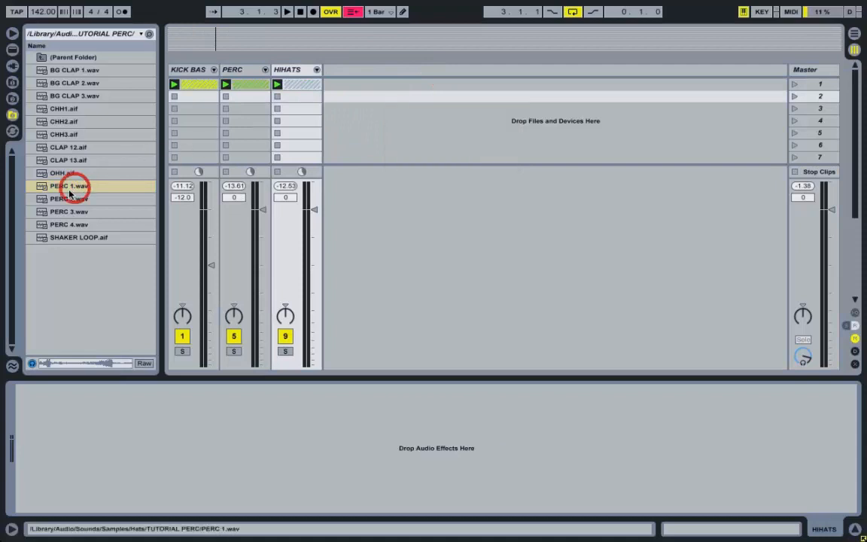
left_click(74, 186)
right_click(356, 93)
left_click(380, 101)
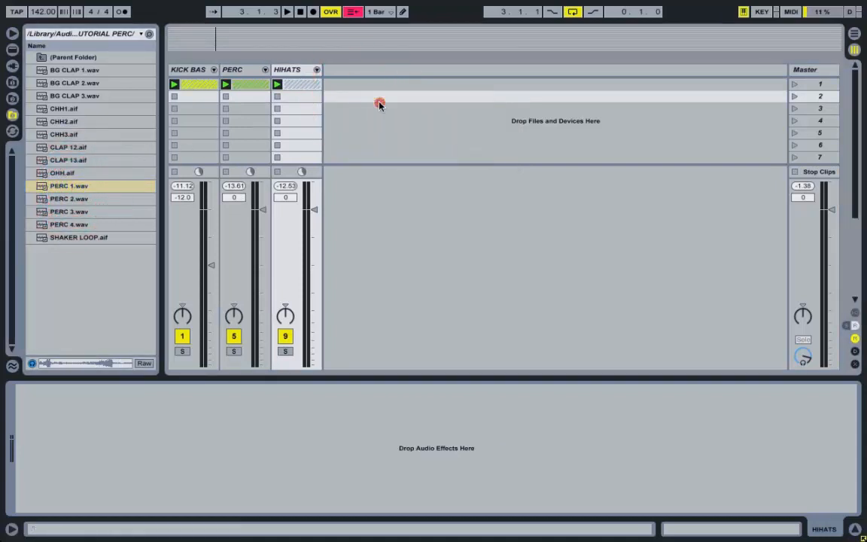
left_click_drag(62, 188, 354, 72)
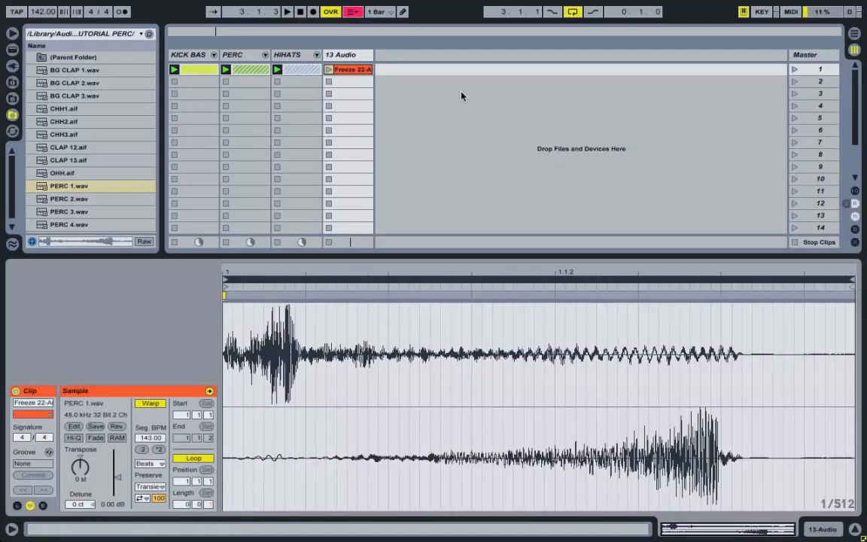
Copy the PERC 1 clip into the arrangement at bar 3 with a 1/16 grid, and unfold and enlarge its track
key("Tab")
left_click_drag(357, 70, 275, 108)
right_click(433, 96)
left_click(520, 163)
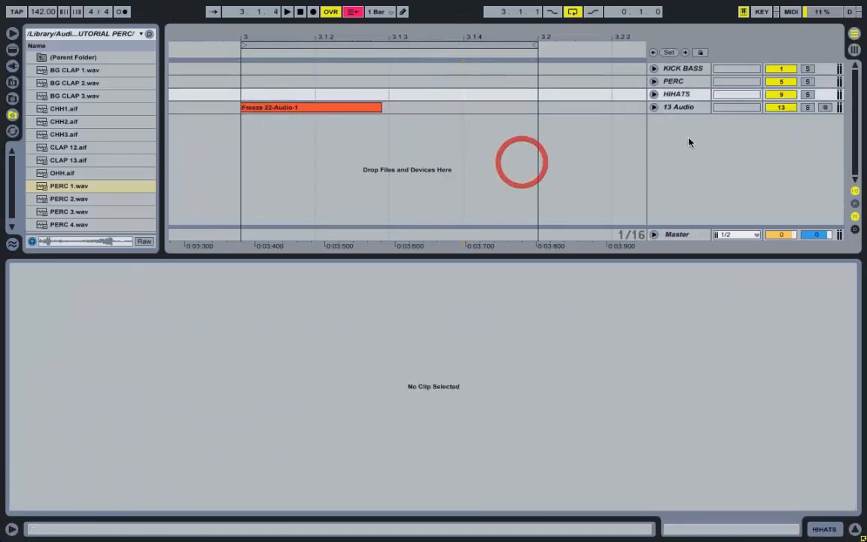
left_click(653, 107)
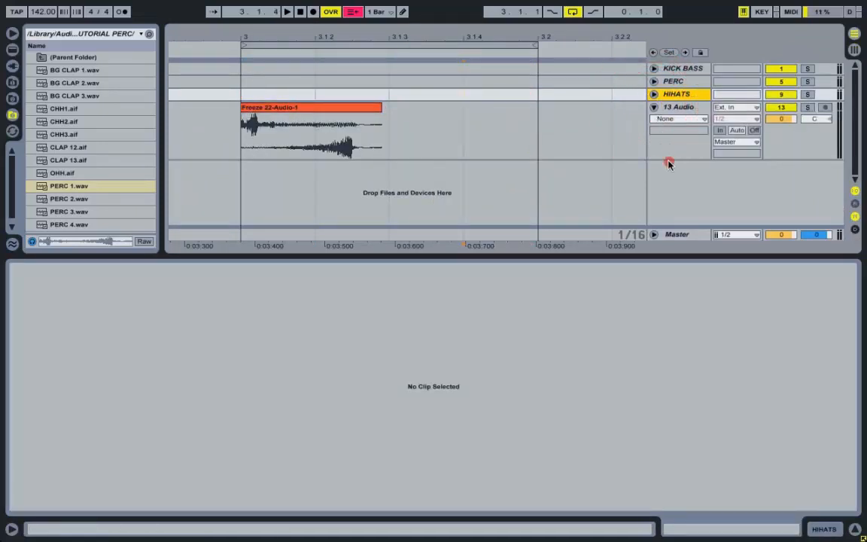
left_click_drag(668, 164, 644, 235)
Extend the arrangement clip to end at 3.1.3 and warp the sample's final peak to the loop's end
left_click(388, 111)
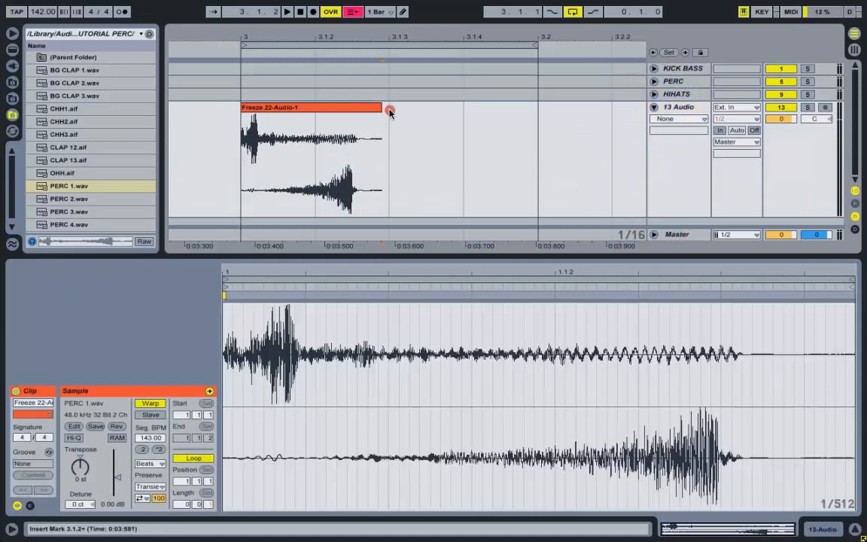
left_click_drag(390, 110, 405, 111)
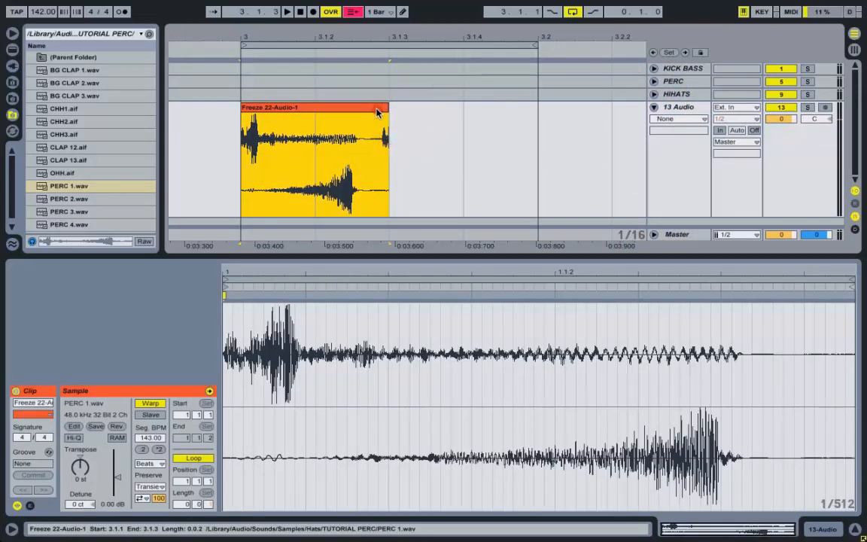
left_click(377, 112)
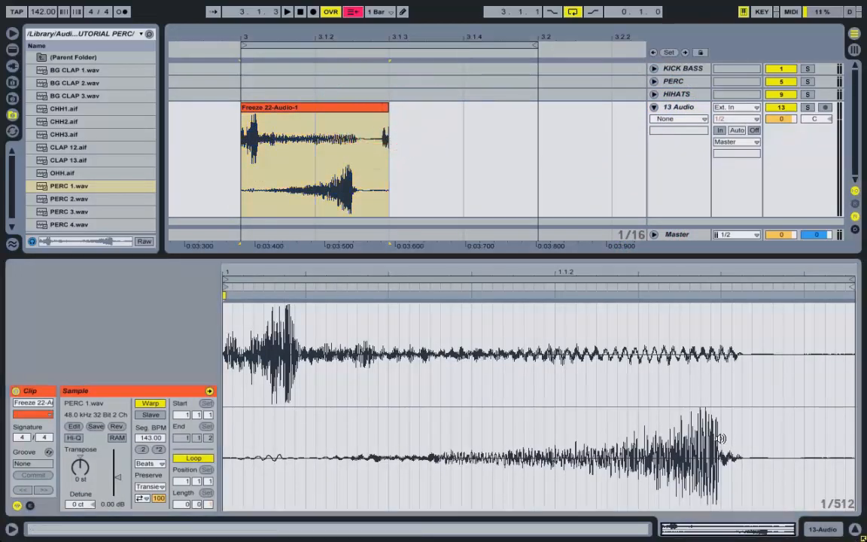
left_click(717, 384)
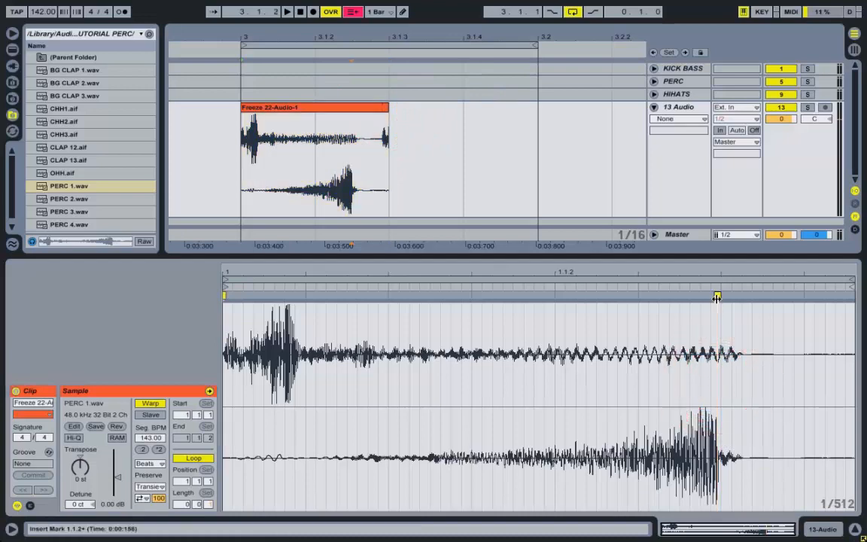
left_click_drag(717, 297, 854, 295)
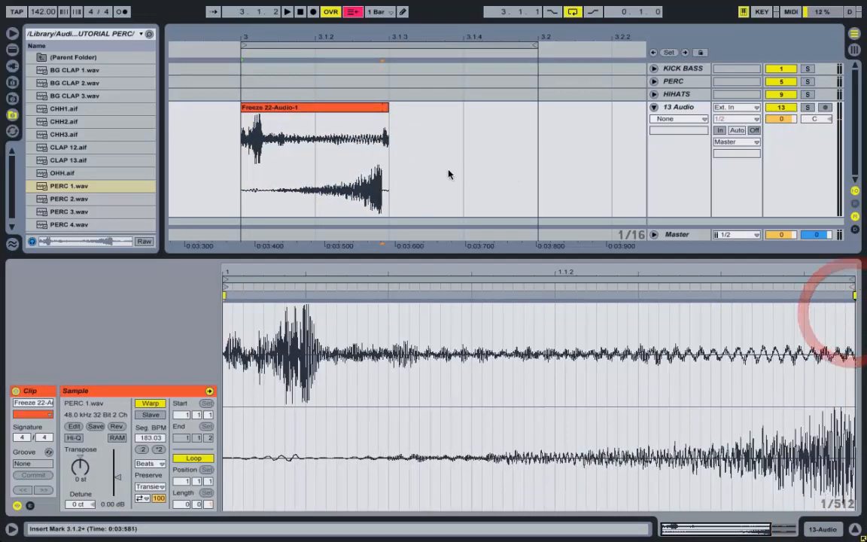
Shift the end warp marker to 1.1.3, extend the loop length to 0.0.2 and crop the sample
left_click_drag(390, 113, 398, 131)
left_click_drag(835, 346, 255, 340)
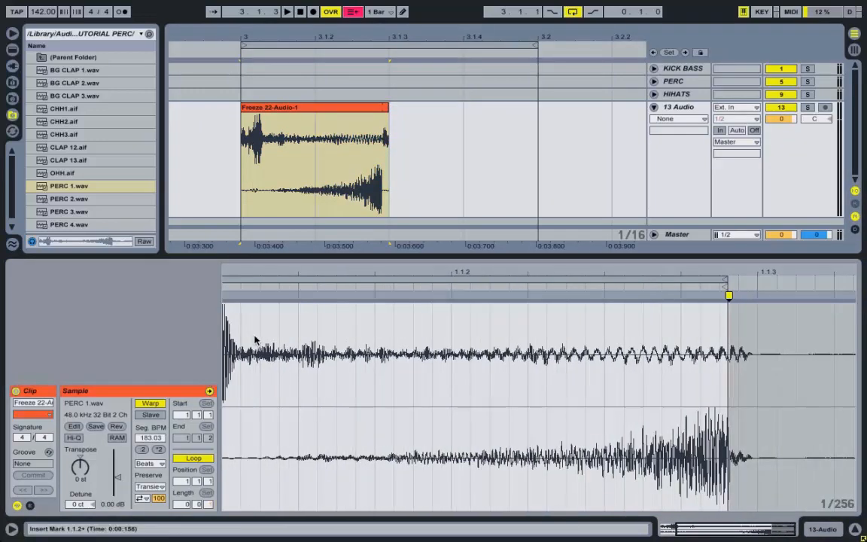
left_click_drag(728, 294, 756, 294)
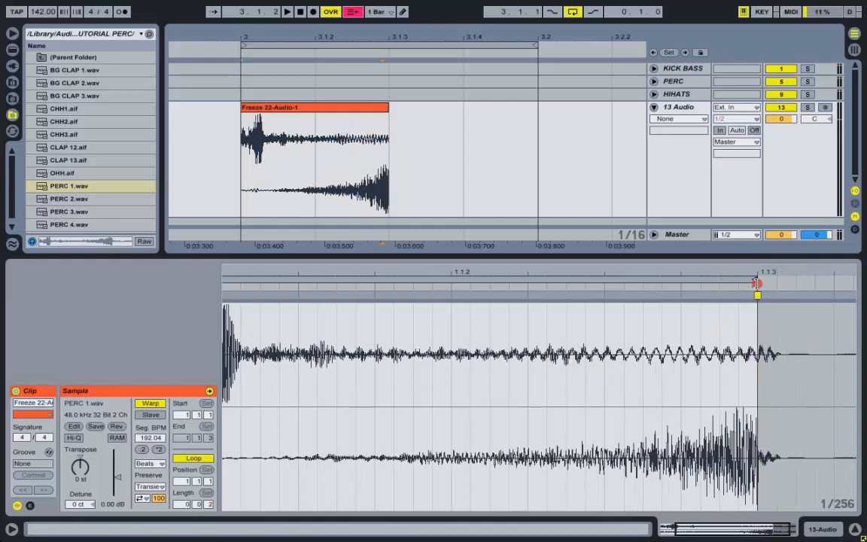
right_click(670, 376)
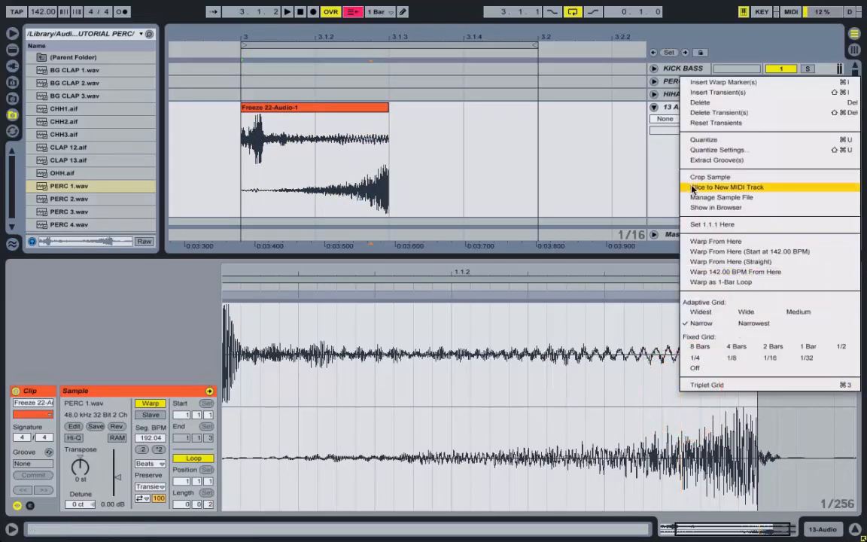
left_click(698, 183)
Show the fades on the cropped clip and play it with the 13 Audio track soloed
right_click(345, 181)
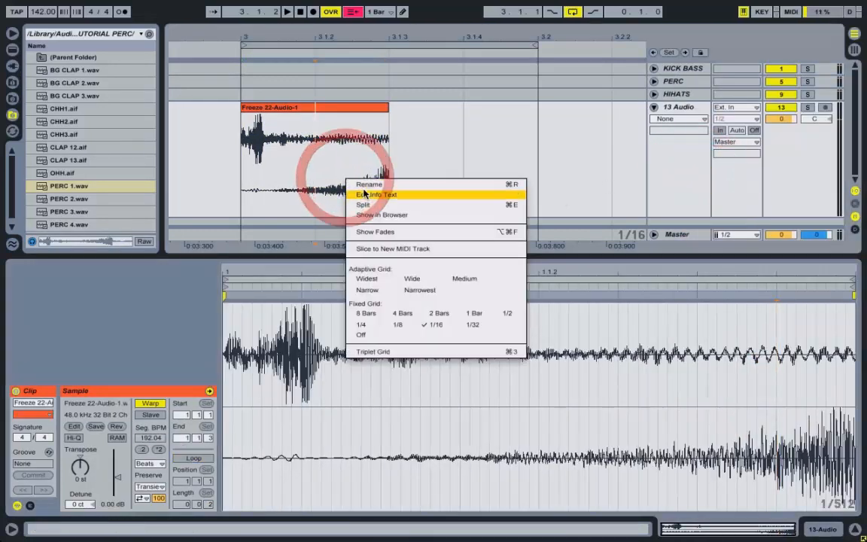
left_click(380, 230)
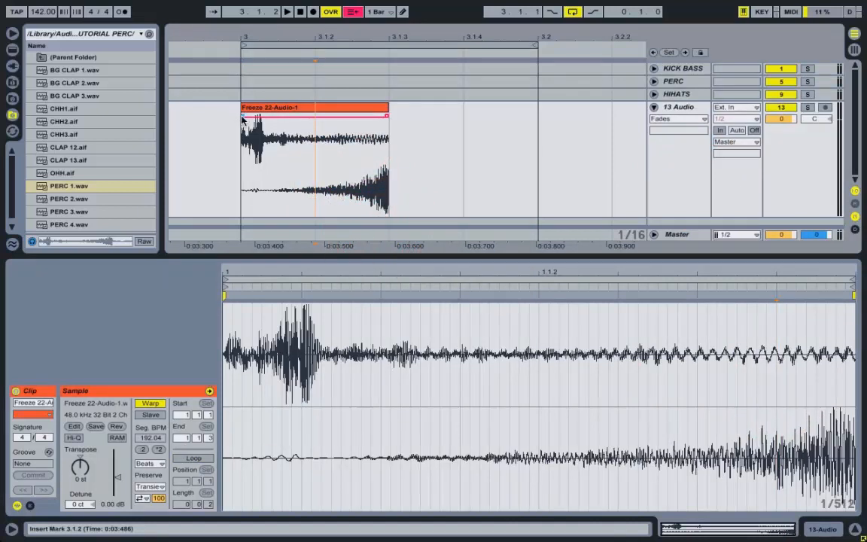
left_click(239, 138)
key("space")
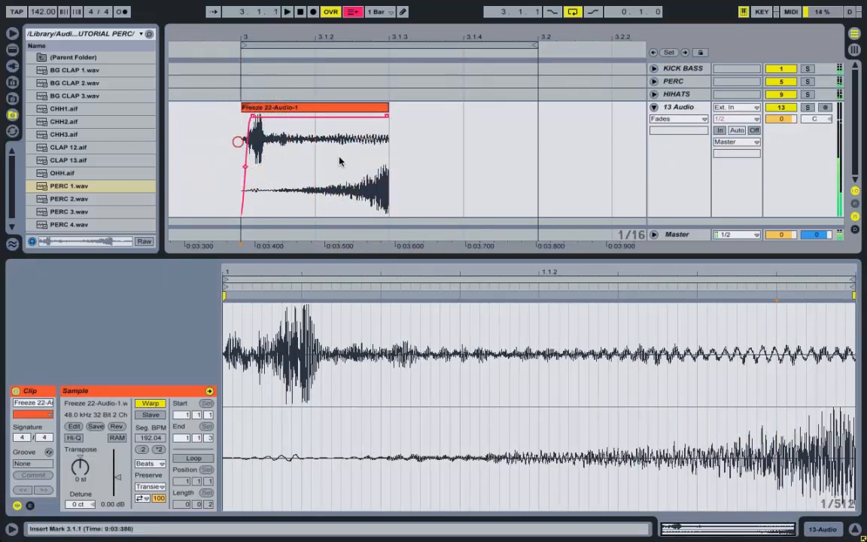
left_click(809, 110)
left_click(196, 118)
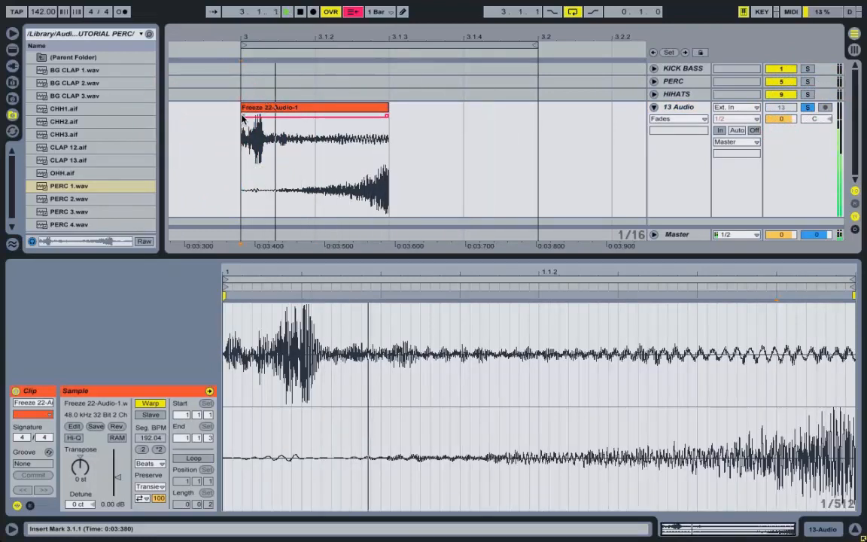
Add a short fade-in and a very short fade-out to the cropped clip, and stop playback
left_click_drag(243, 114, 252, 120)
left_click_drag(388, 117, 386, 119)
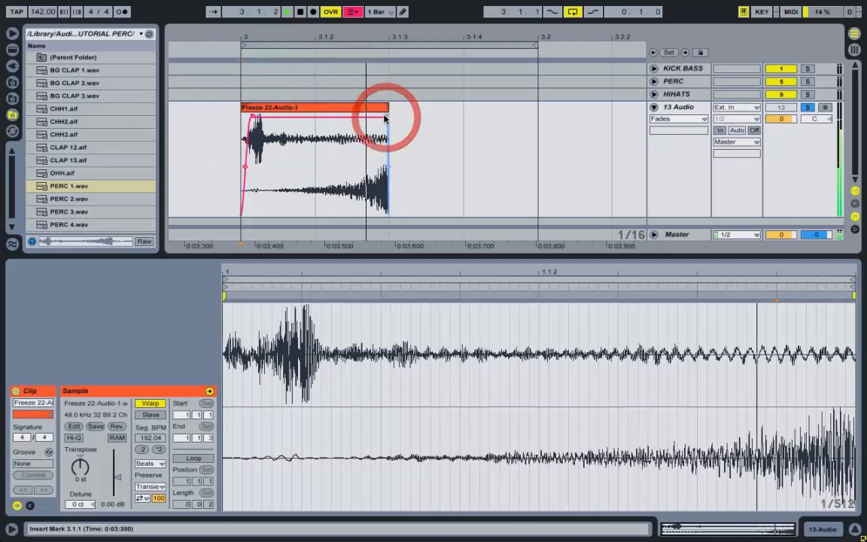
left_click(379, 108)
key("space")
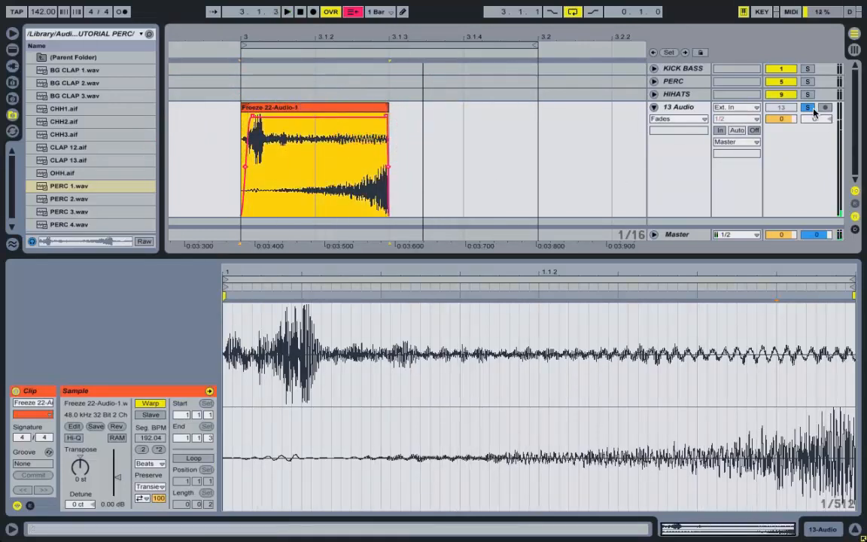
Replace the 13 Audio clip in scene 1 with the cropped arrangement clip and launch the scene
left_click_drag(257, 110, 349, 127)
key("Tab")
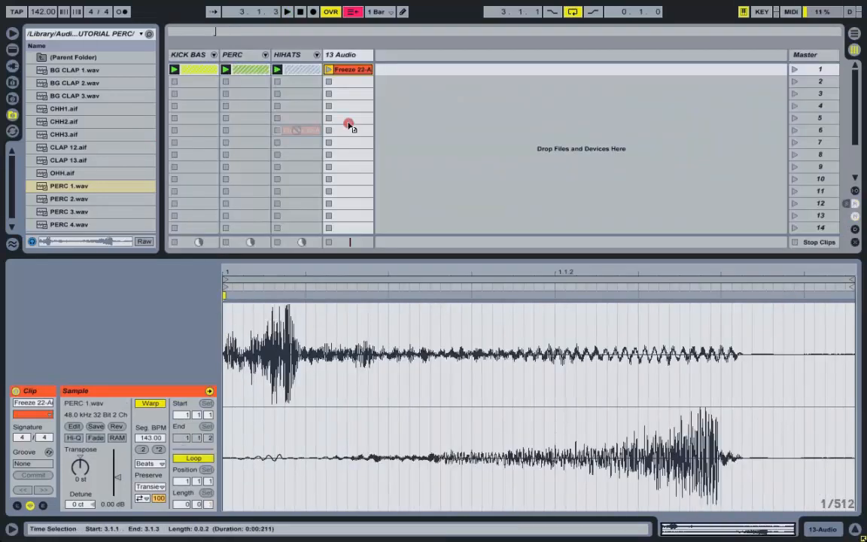
left_click_drag(363, 70, 359, 69)
left_click(794, 70)
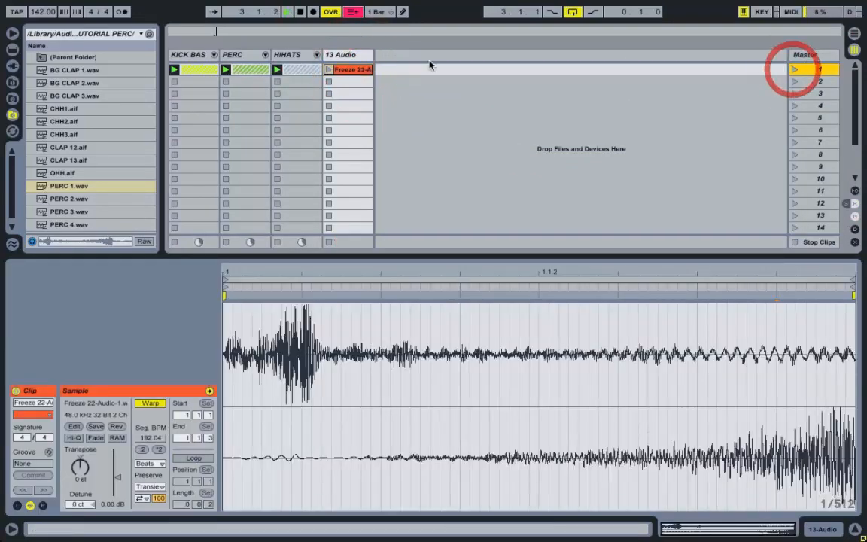
Turn on looping for the 13 Audio clip and relaunch scene 1
left_click(349, 55)
left_click(349, 68)
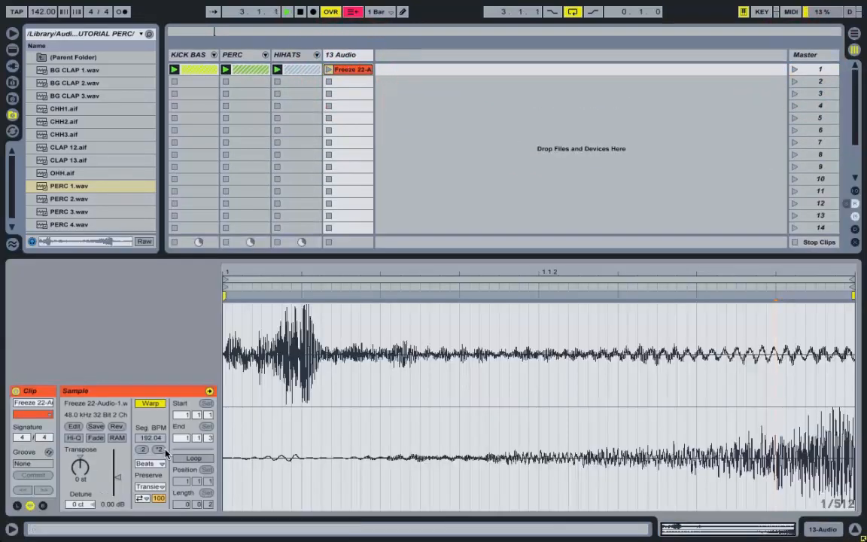
left_click(189, 458)
left_click(793, 69)
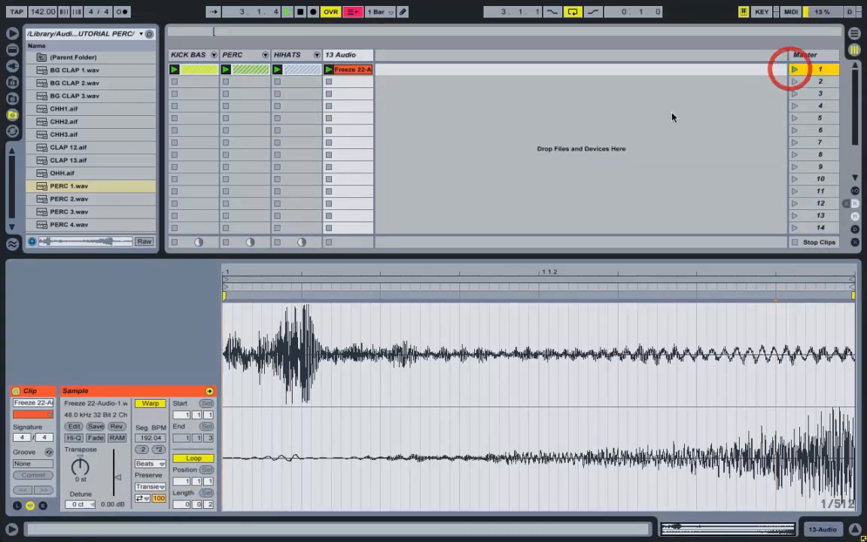
Try moving the clip's loop position by entering 2, 1 and 0 as the bar, and undo the change
left_click(182, 482)
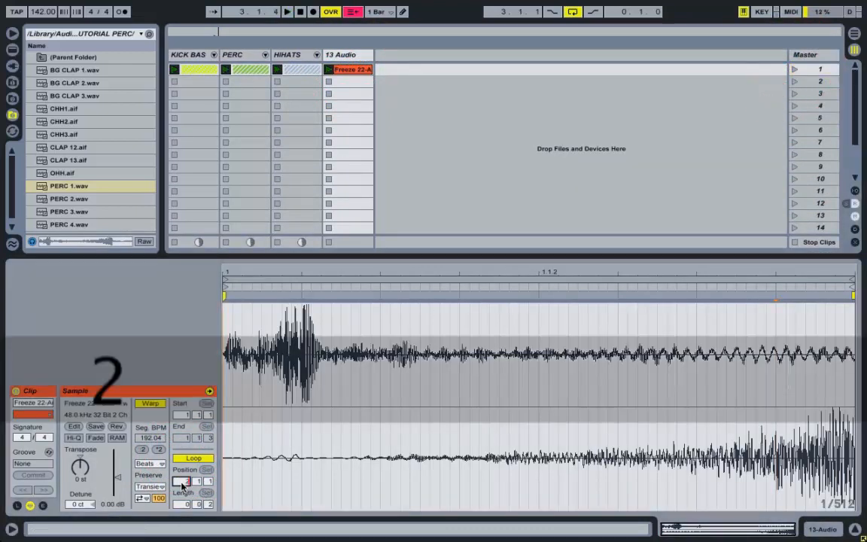
type("1")
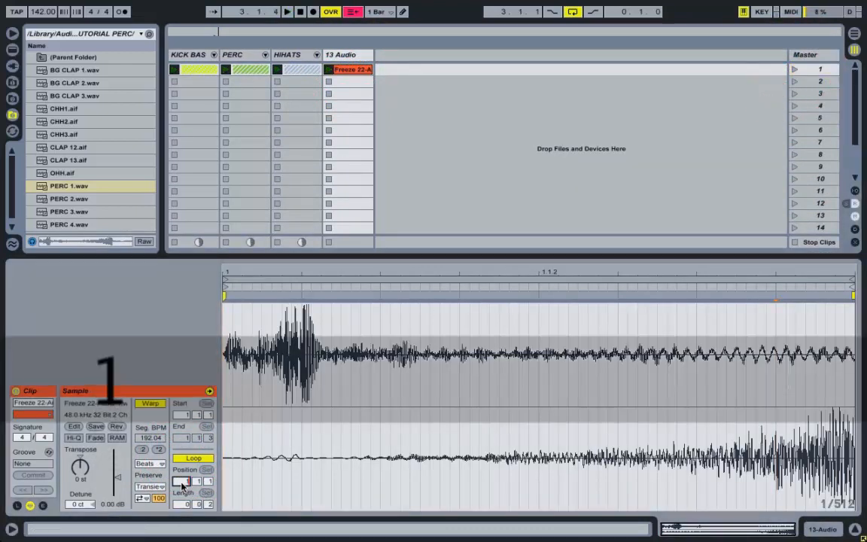
type("0")
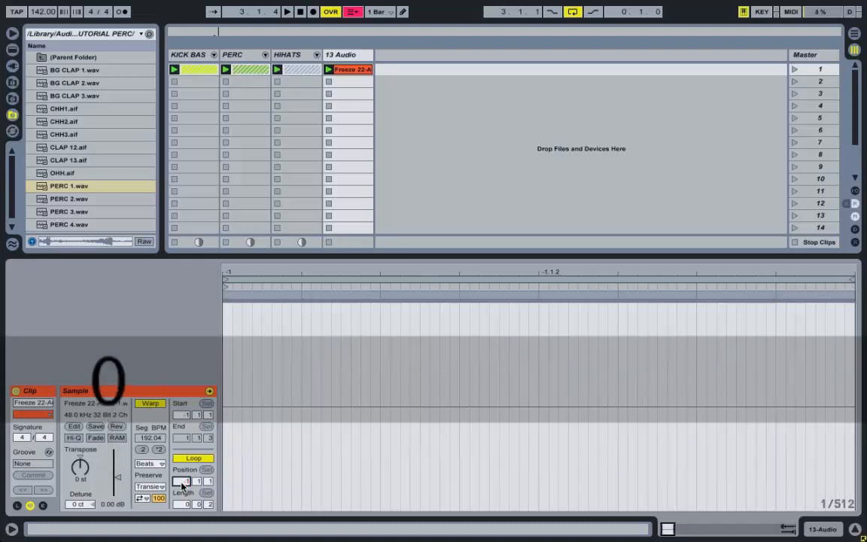
key("super+z")
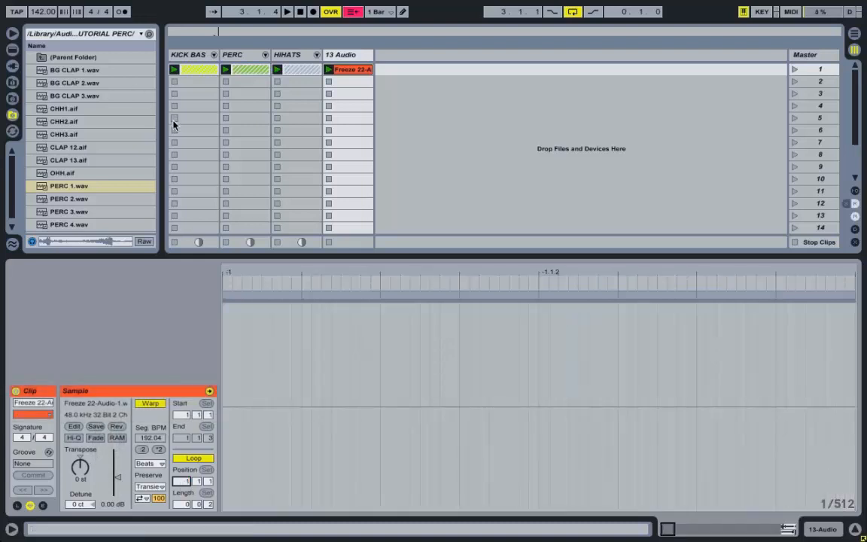
Turn off looping for the 13 Audio clip, start playback and set the clip's loop length to 2 bars
left_click(194, 458)
left_click_drag(464, 273, 464, 226)
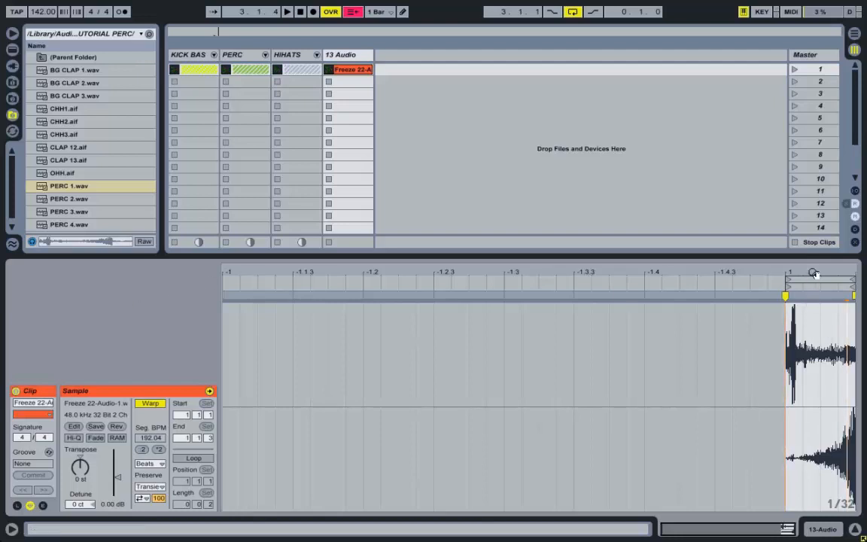
left_click_drag(815, 273, 760, 297)
key("space")
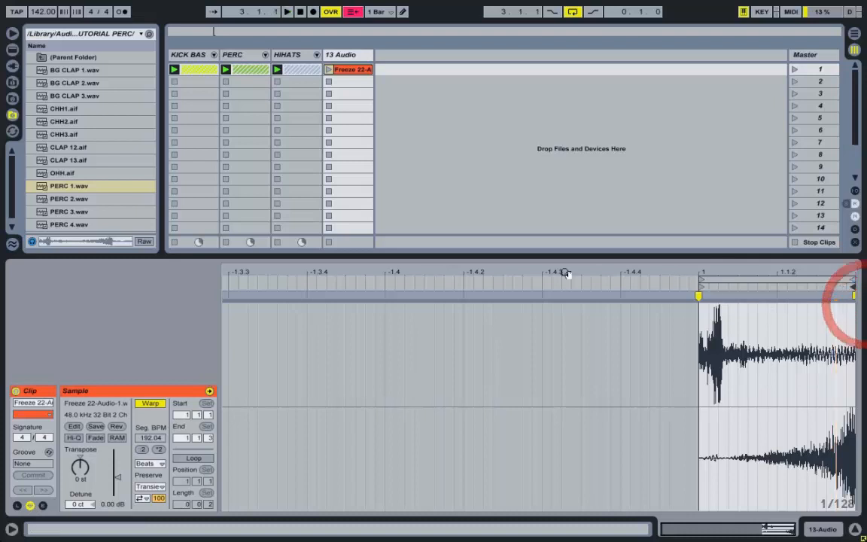
left_click(181, 505)
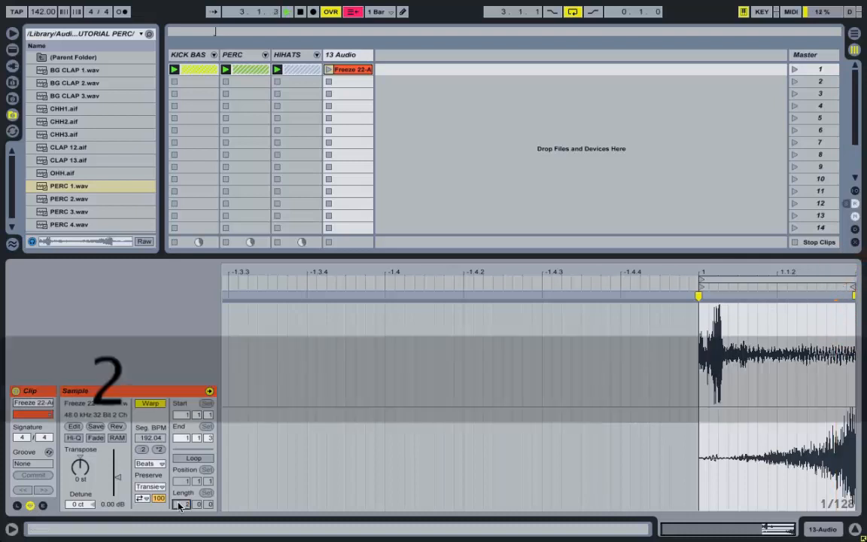
left_click_drag(775, 277, 534, 324)
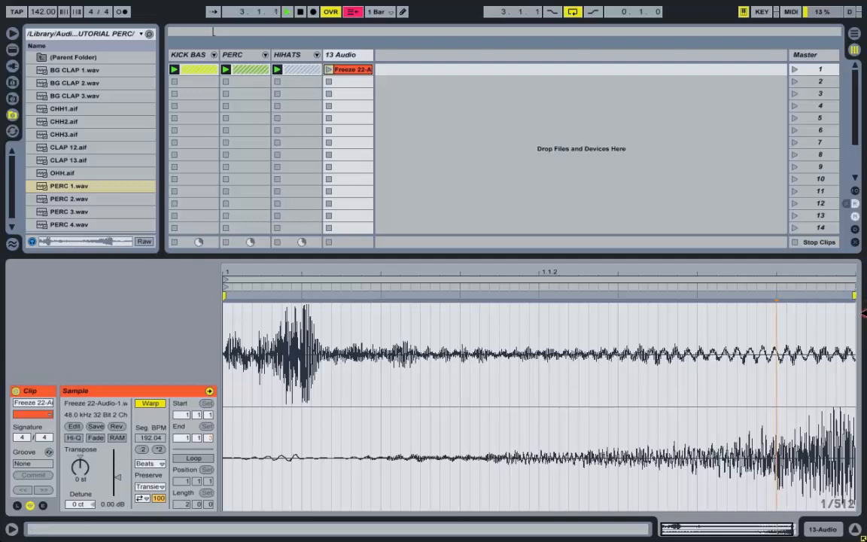
Extend the end of the 13 Audio clip to 1.2.1, beyond the audible part of the sample
left_click_drag(863, 313, 865, 325)
mouse_move(786, 277)
left_mouse_down()
mouse_move(779, 247)
mouse_move(773, 273)
mouse_move(794, 271)
left_mouse_up()
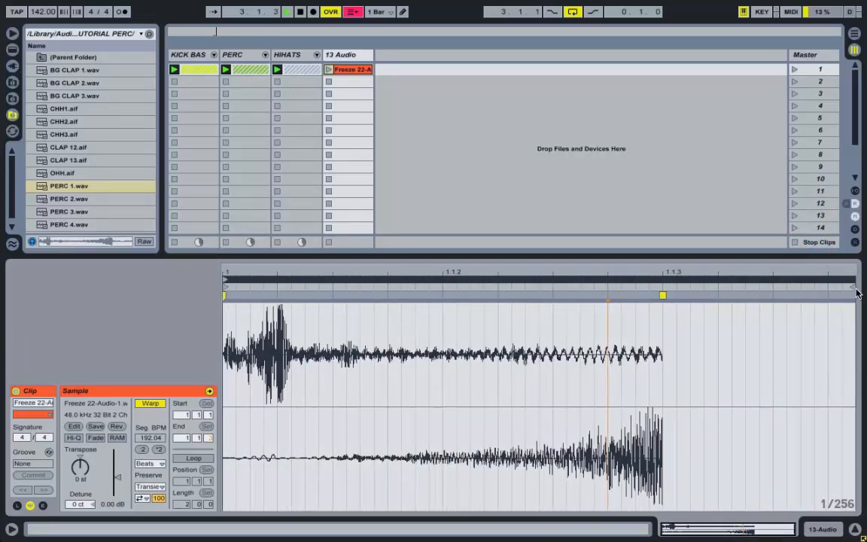
mouse_move(857, 294)
left_mouse_down()
mouse_move(863, 291)
mouse_move(815, 268)
mouse_move(814, 248)
left_mouse_up()
mouse_move(857, 291)
left_mouse_down()
mouse_move(558, 291)
mouse_move(420, 316)
mouse_move(445, 314)
left_mouse_up()
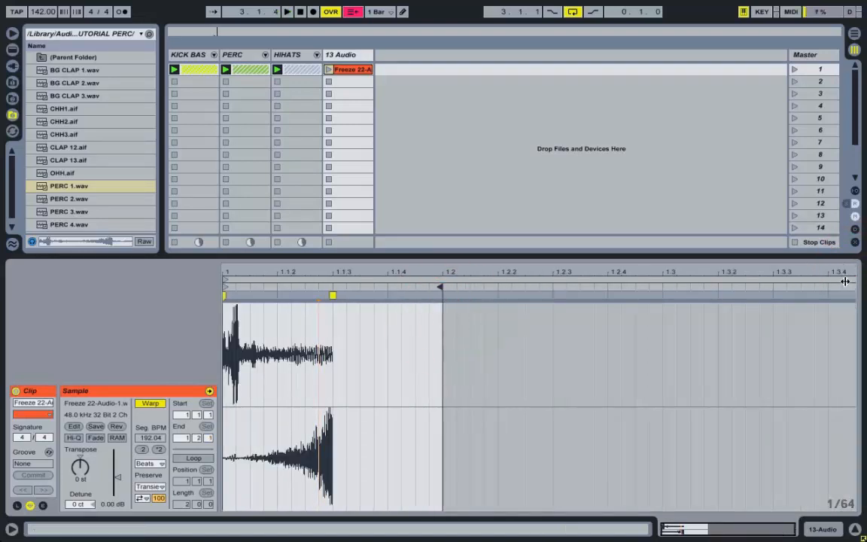
Shorten the clip's loop to one beat (0.1.0), launch the 13 Audio clip and turn its looping back on
left_click_drag(742, 281, 447, 289)
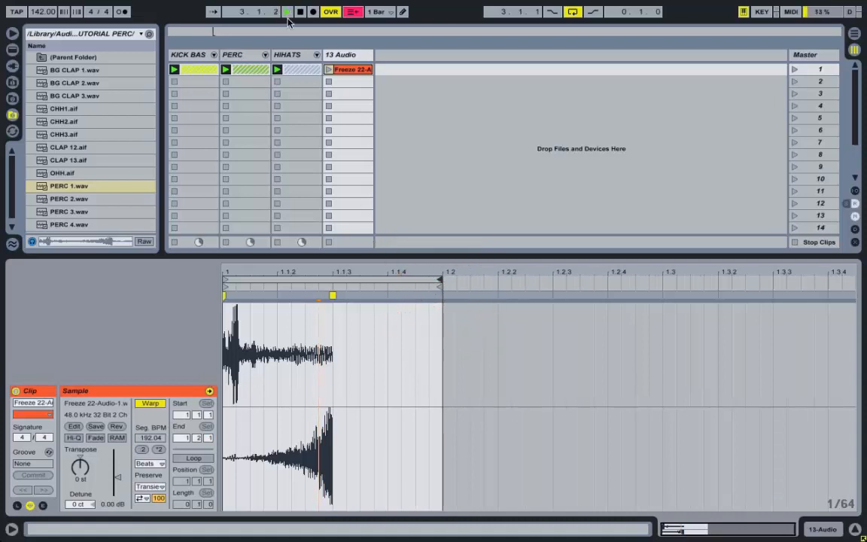
left_click(329, 69)
left_click(194, 458)
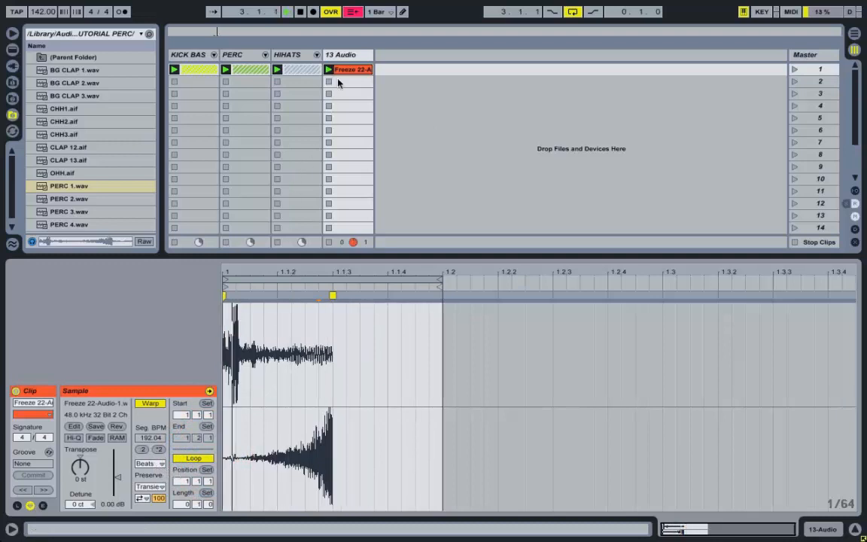
Solo the 13 Audio track and transpose its clip up to 3 semitones
left_click(350, 54)
left_click(337, 351)
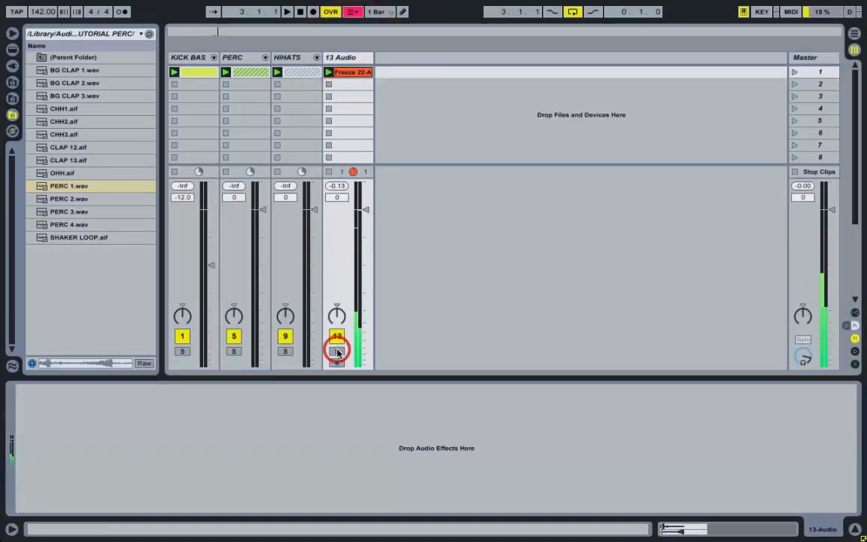
left_click(350, 72)
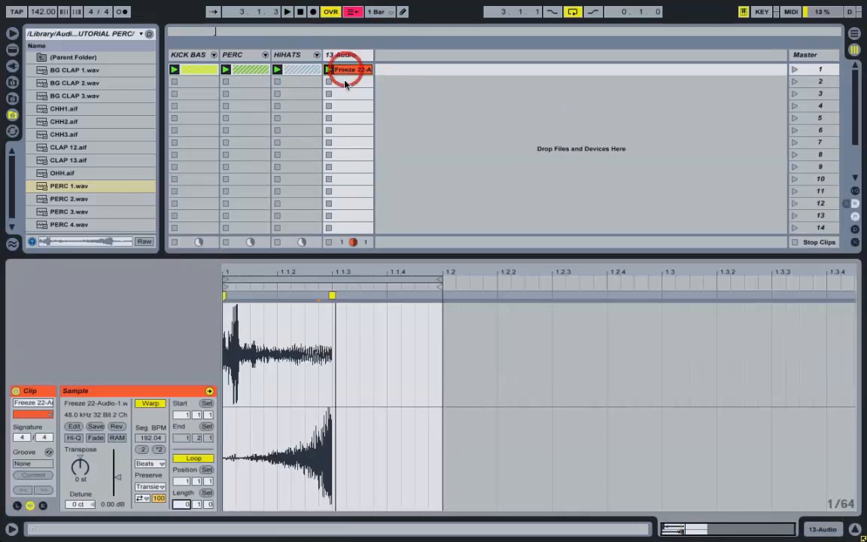
left_click(80, 467)
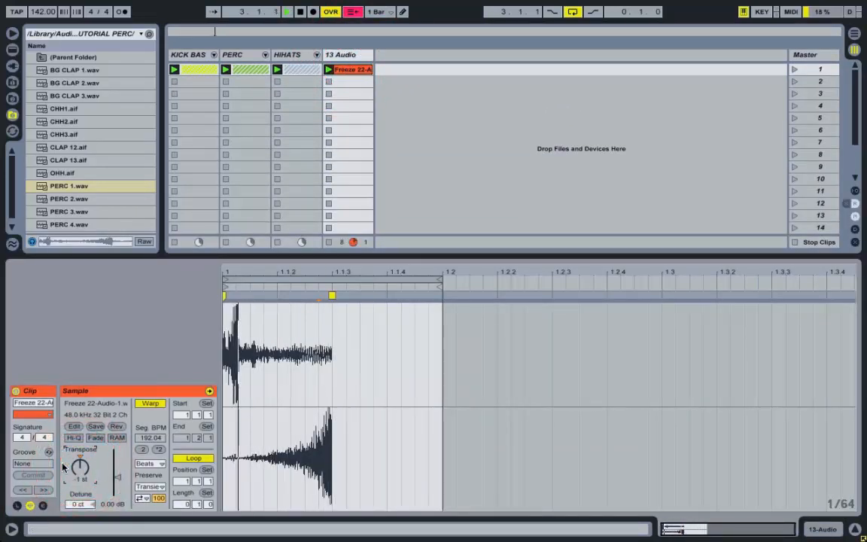
key("Down")
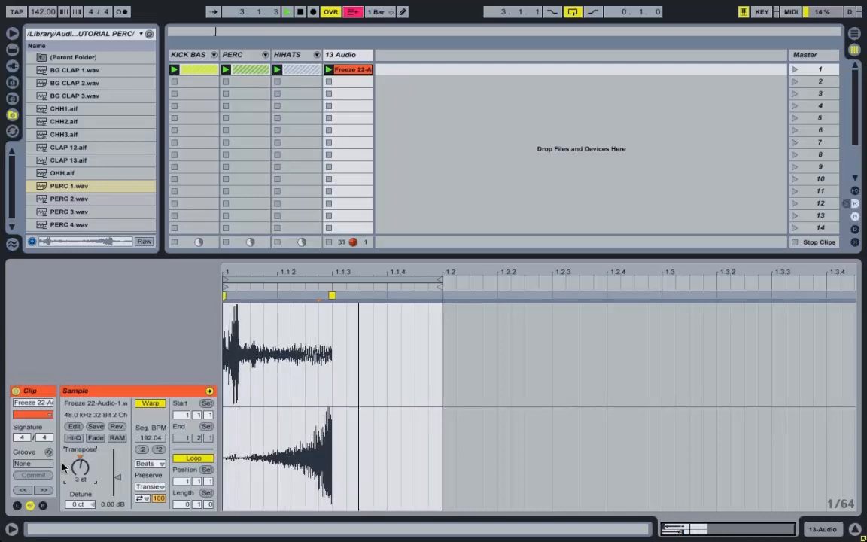
Shorten the 13 Audio clip's loop to two sixteenths (0.0.2), ending where the sample ends, and launch scene 1
key("space")
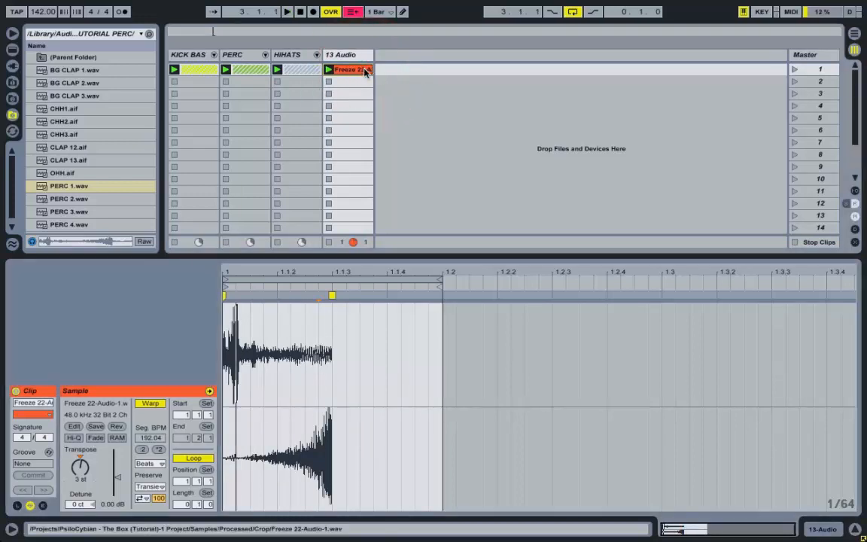
mouse_move(438, 280)
left_mouse_down()
mouse_move(319, 285)
mouse_move(332, 285)
left_mouse_up()
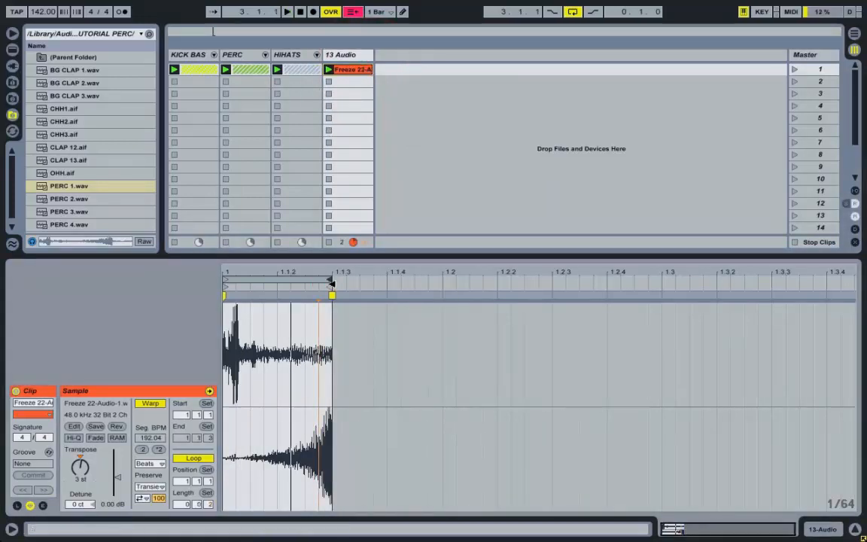
left_click(796, 70)
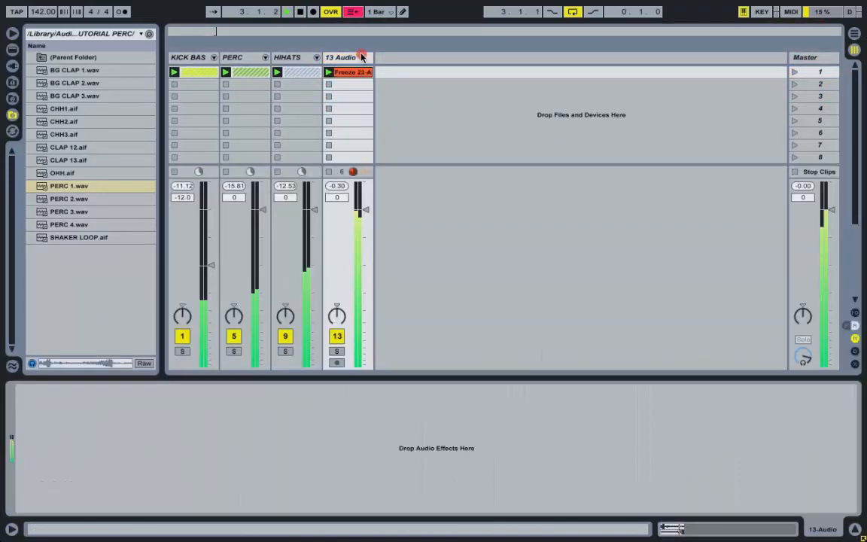
Mute the HIHATS and PERC tracks and lower the 13 Audio track's volume to about -12 dB
key("ctrl+alt+m")
left_click(354, 55)
left_click(285, 336)
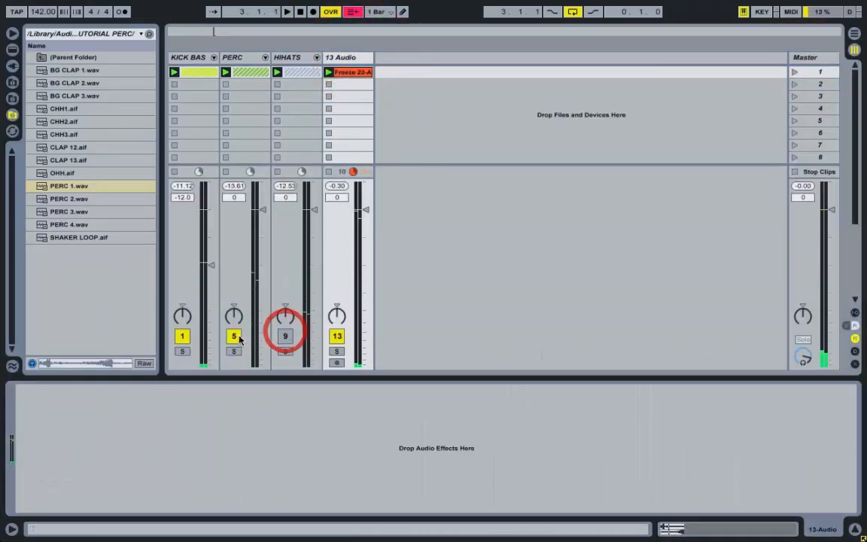
left_click(231, 336)
left_click_drag(365, 208, 365, 265)
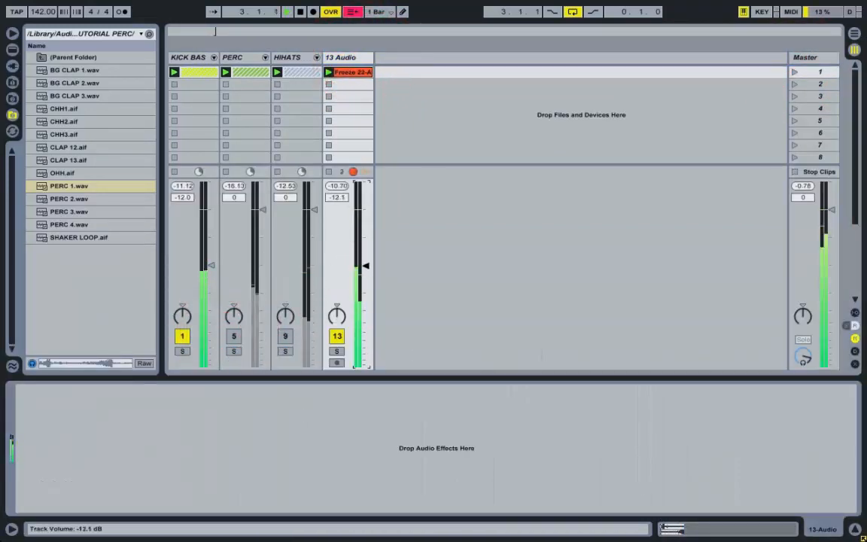
Transpose the 13 Audio clip to 4 semitones and reactivate the HIHATS and PERC tracks
key("ctrl+alt+m")
left_click(352, 72)
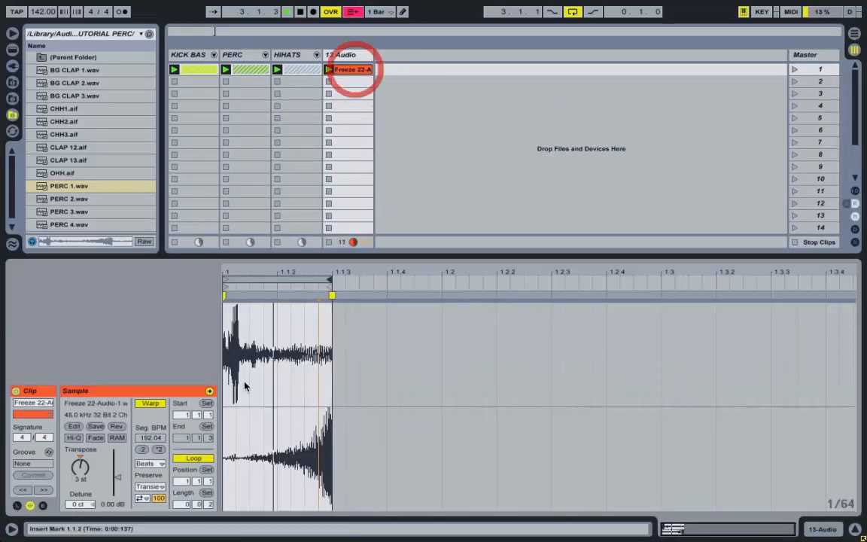
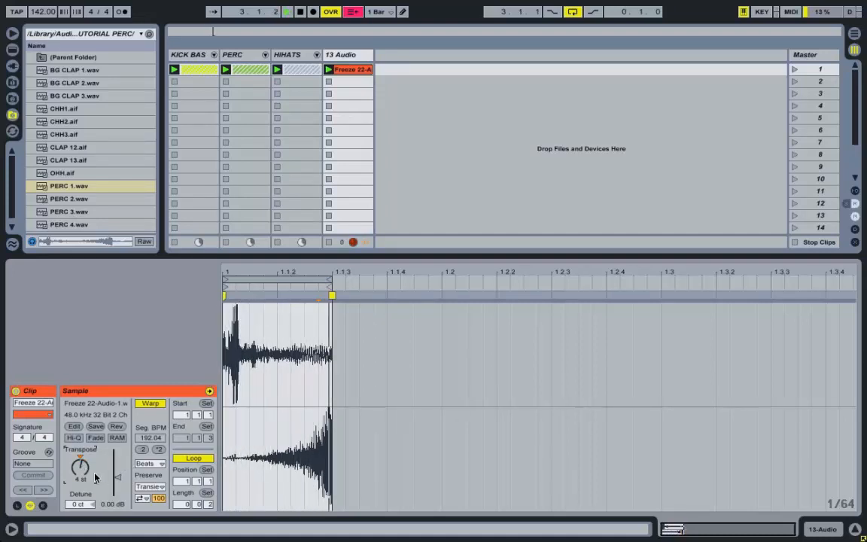
double_click(349, 55)
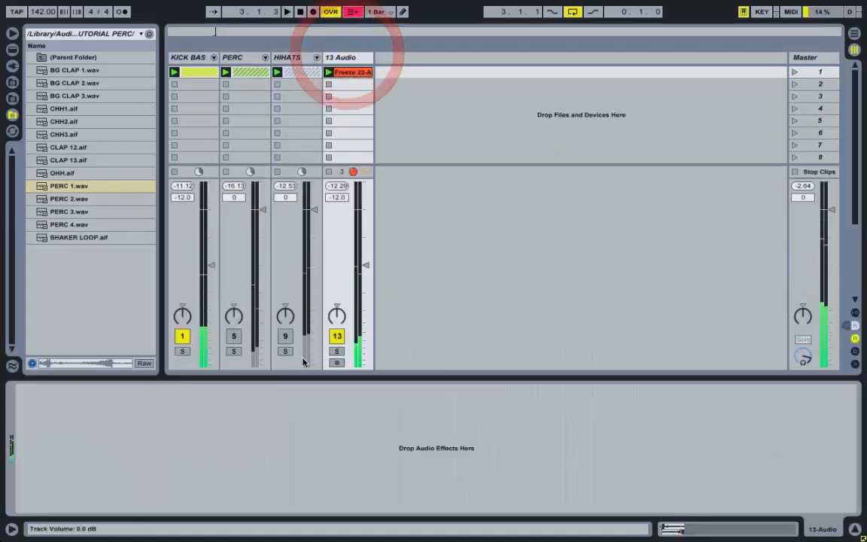
left_click(285, 336)
left_click(234, 336)
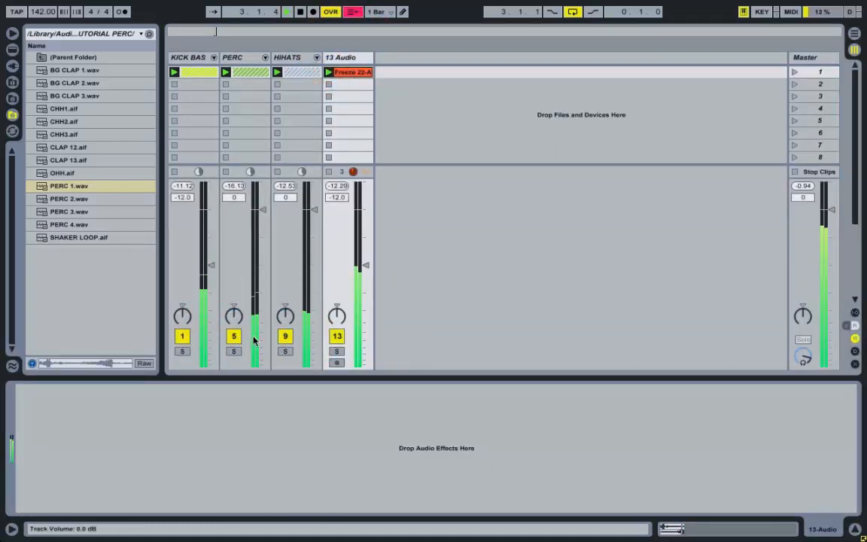
Check the 13 Audio clip's settings and solo its track again
left_click(350, 72)
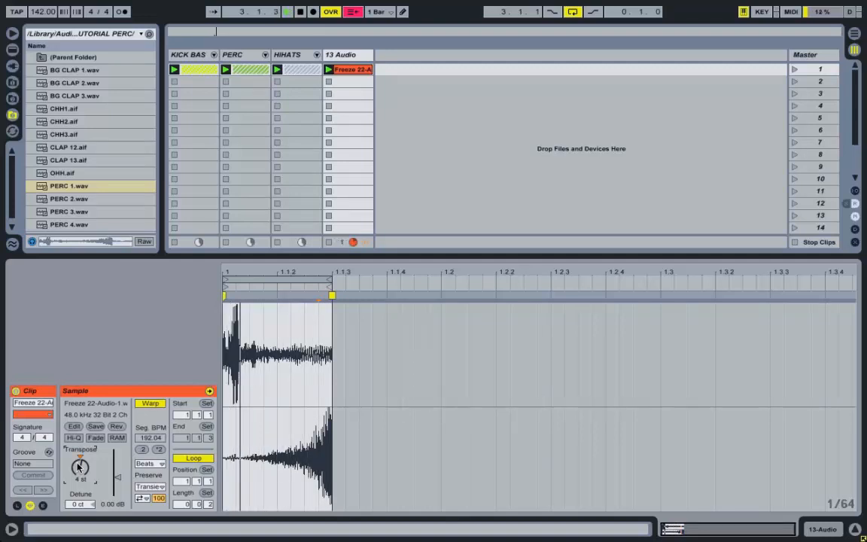
left_click(345, 56)
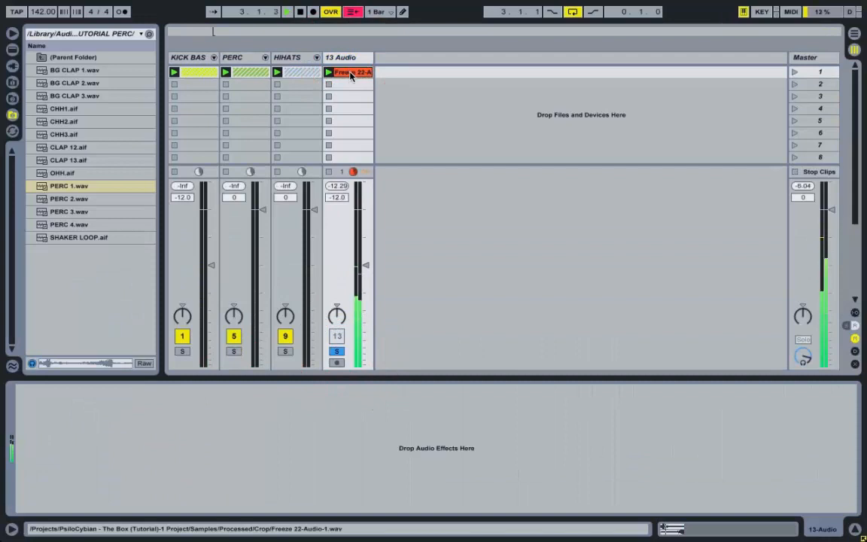
right_click(350, 75)
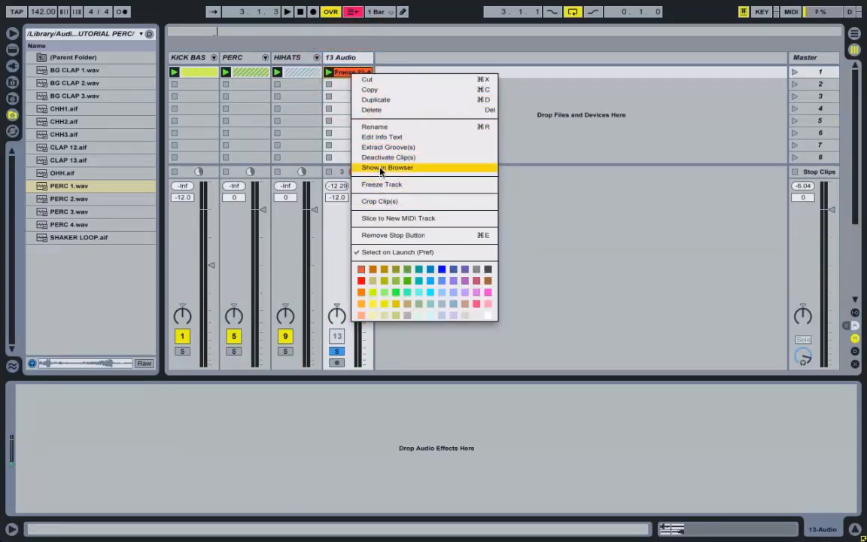
Place the session clip in the arrangement on the 13 Audio track at 3.1.1 and return playback to the arrangement
left_click(348, 75)
key("Tab")
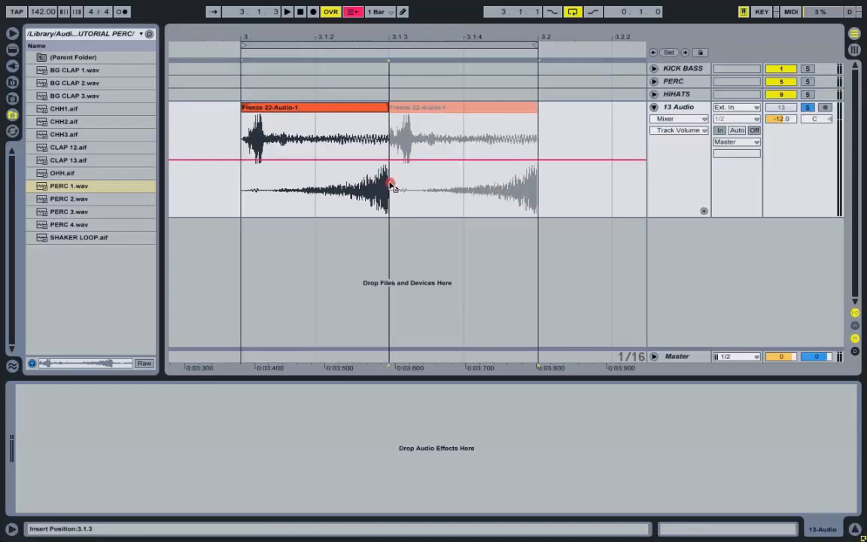
left_click(269, 185)
key("space")
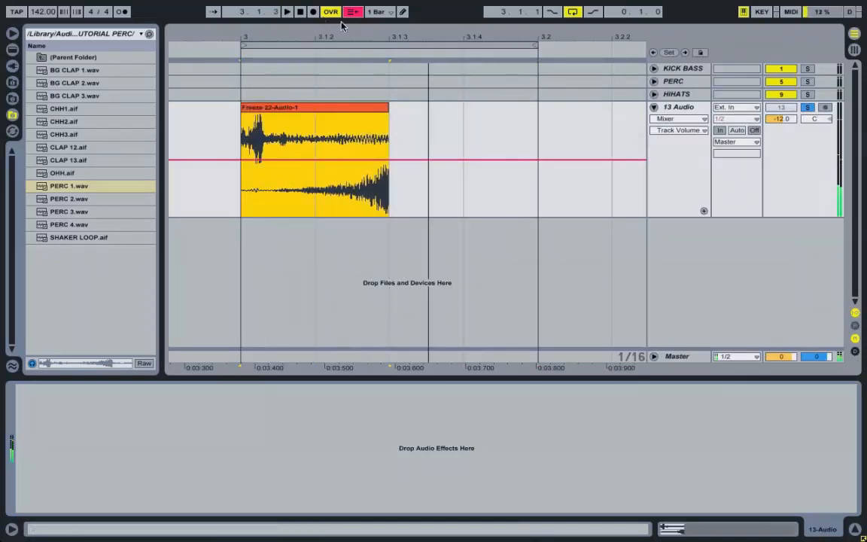
left_click_drag(334, 38, 297, 11)
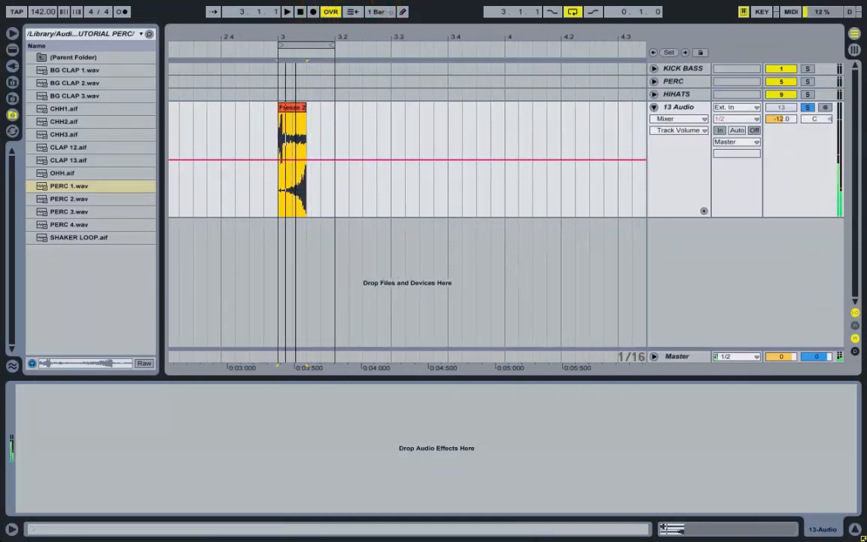
Find Ping Pong Delay among Live's audio effects and add it to the 13 Audio track
left_click(12, 67)
left_click(13, 50)
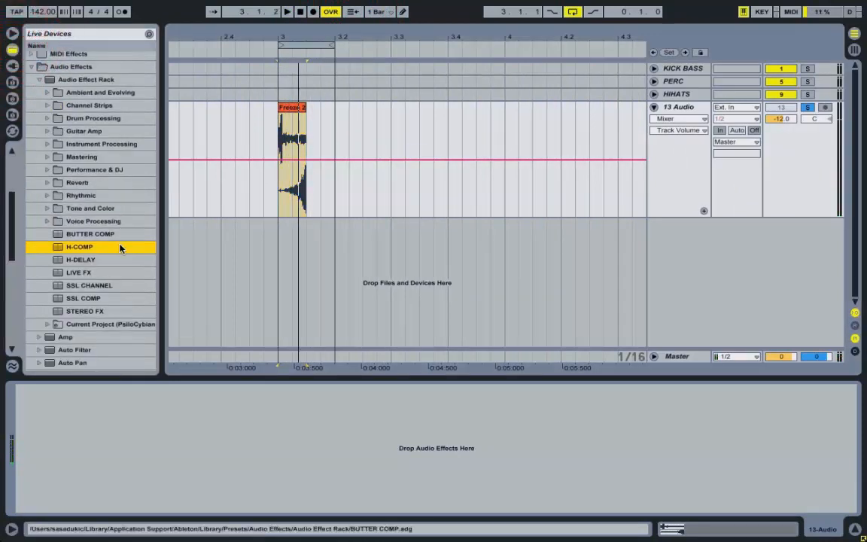
left_click(30, 57)
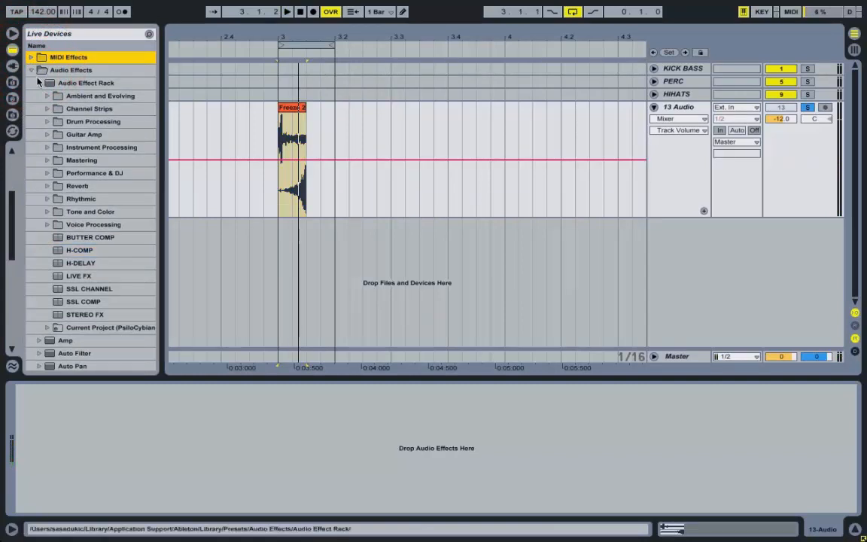
left_click(39, 82)
scroll(70, 191, "down", 6)
double_click(66, 248)
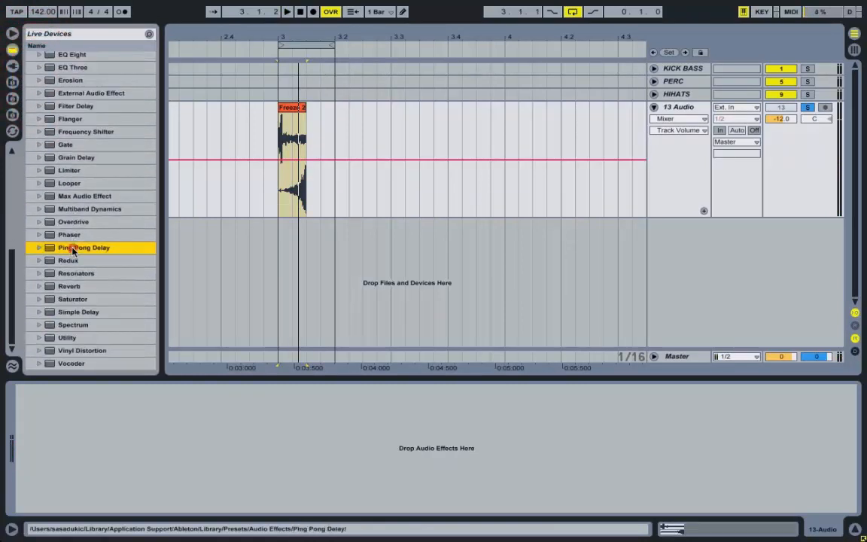
Play the arrangement and set the Ping Pong Delay to 30 % dry/wet with a beat delay of 8
key("space")
mouse_move(72, 494)
left_mouse_down()
mouse_move(71, 526)
mouse_move(72, 492)
left_mouse_up()
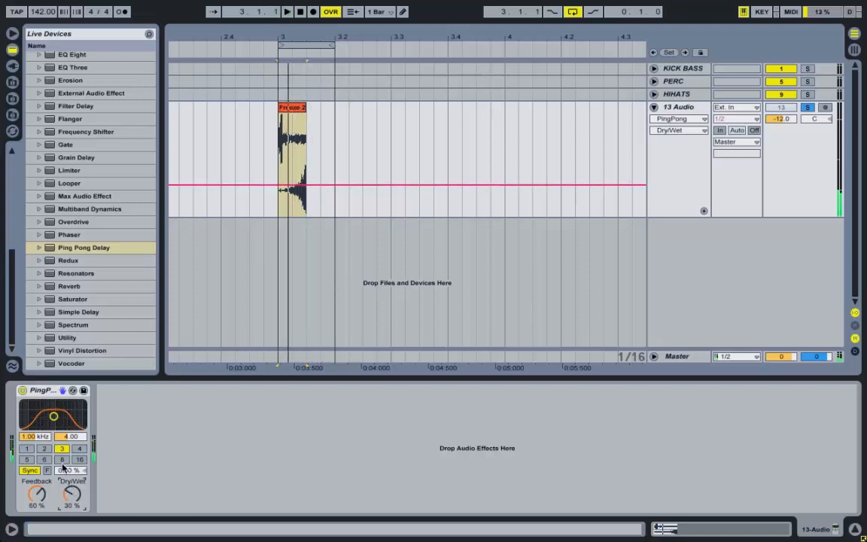
left_click(63, 459)
Extend the arrangement loop to one full bar, from bar 3 to bar 4, and restart playback
key("space")
left_click_drag(333, 45, 503, 94)
key("space")
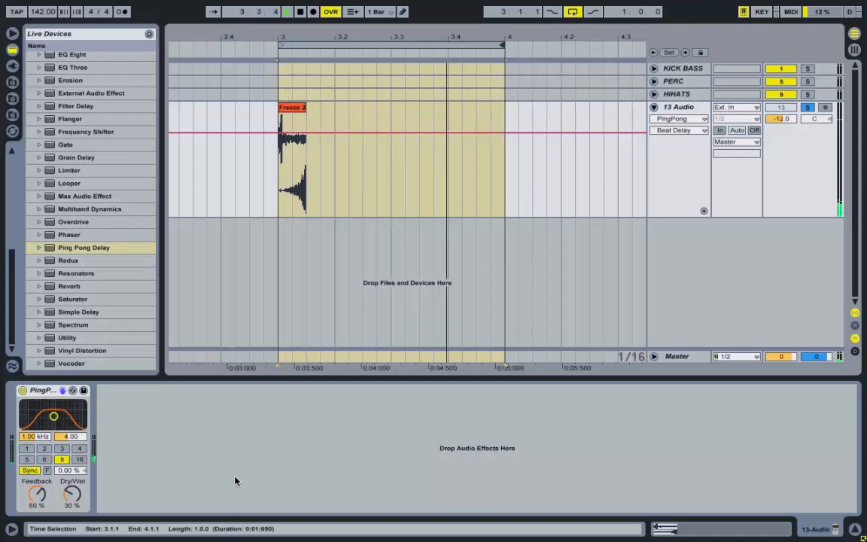
Audition Ping Pong Delay beat delays of 5 and 2, and set it to 1
left_click(26, 459)
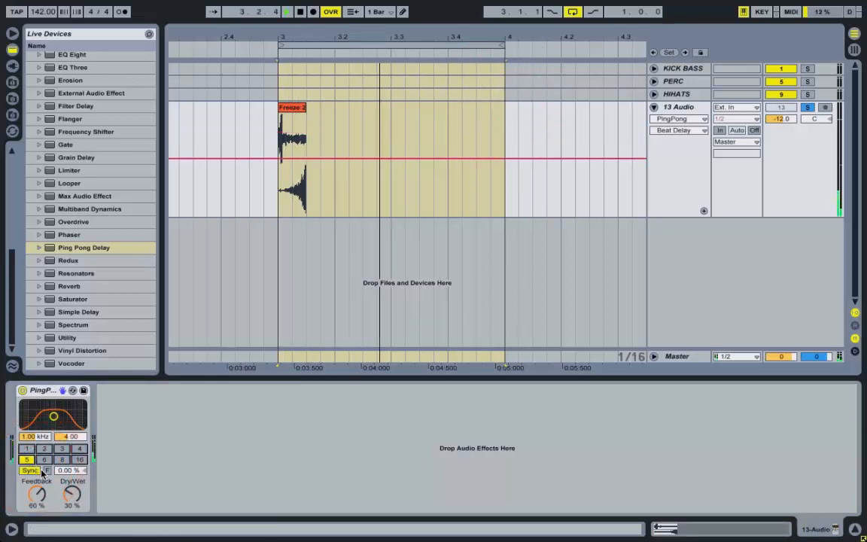
left_click(44, 449)
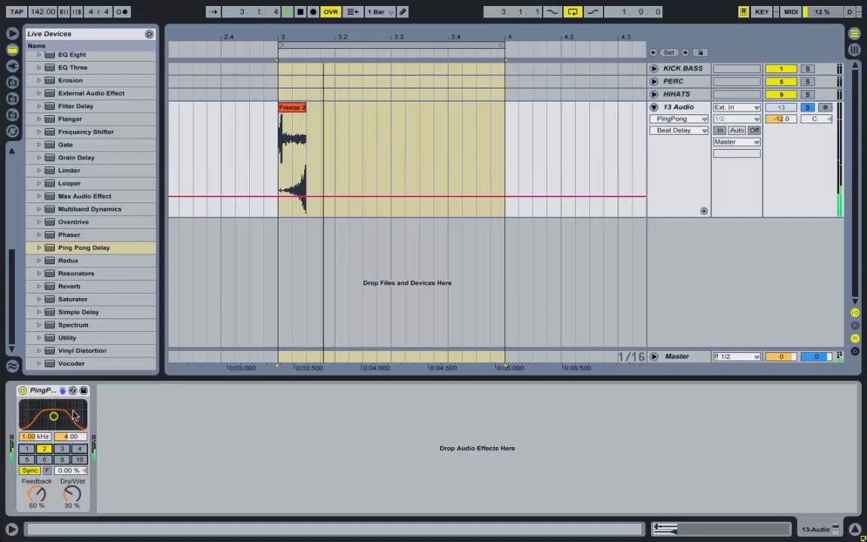
left_click(26, 449)
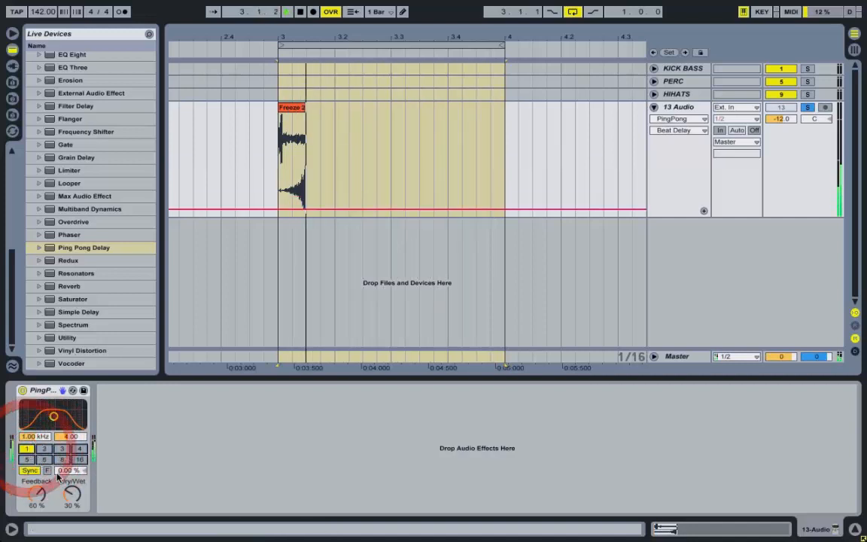
Stop playback and remove Ping Pong Delay from the 13 Audio track
left_click(71, 497)
key("space")
left_click(43, 392)
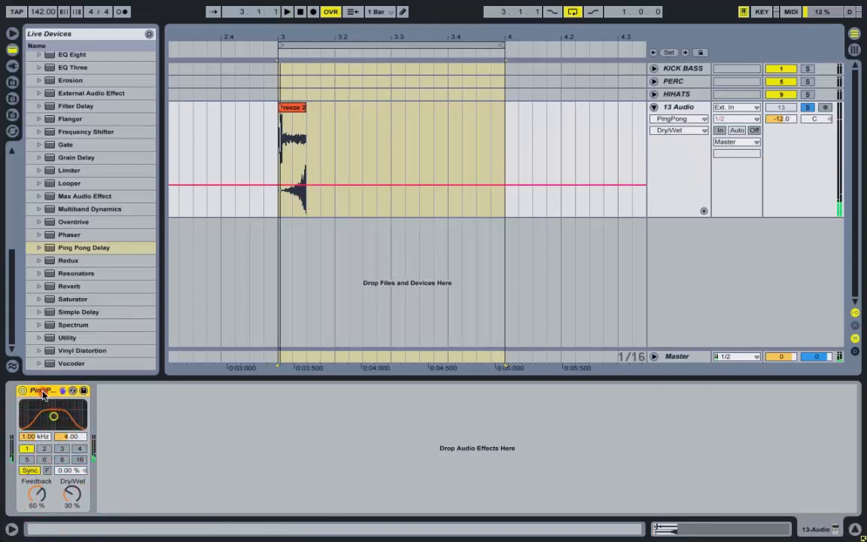
key("Delete")
Find 2C-Aether among the VST reverb plug-ins and add it to the 13 Audio track
left_click(13, 67)
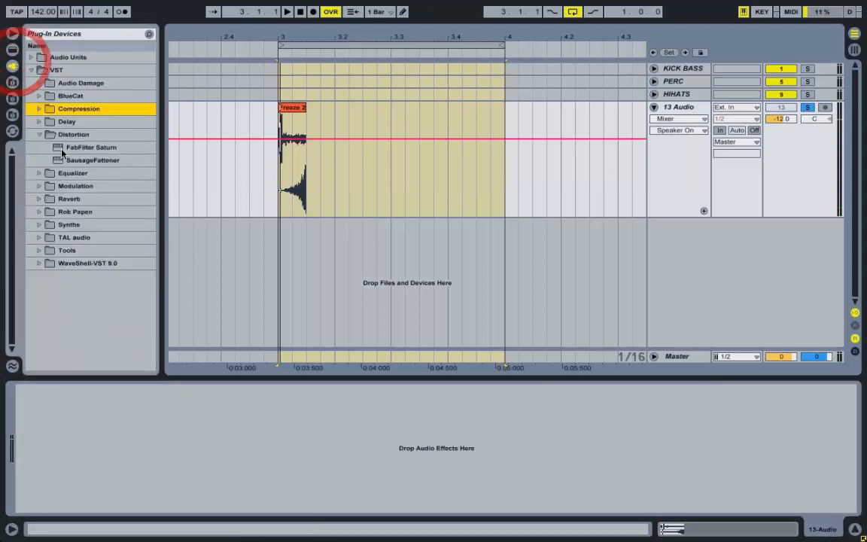
left_click(35, 135)
left_click(38, 174)
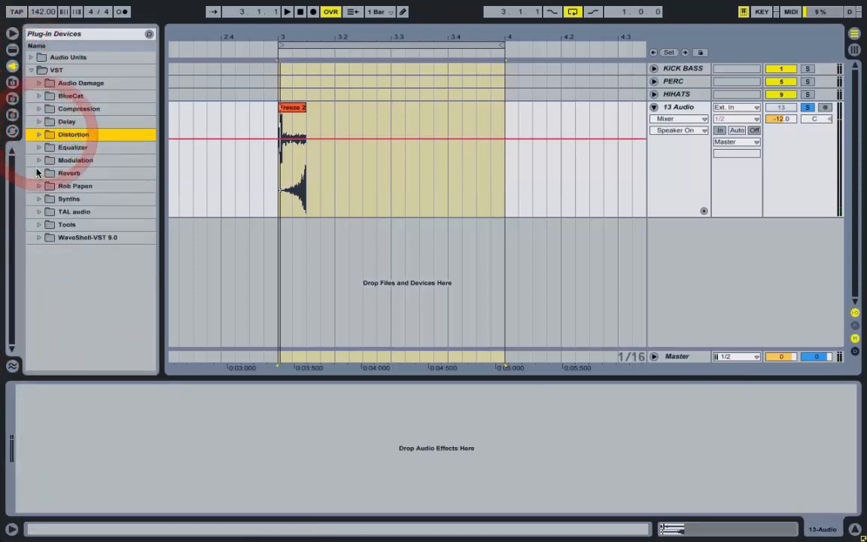
left_click(92, 186)
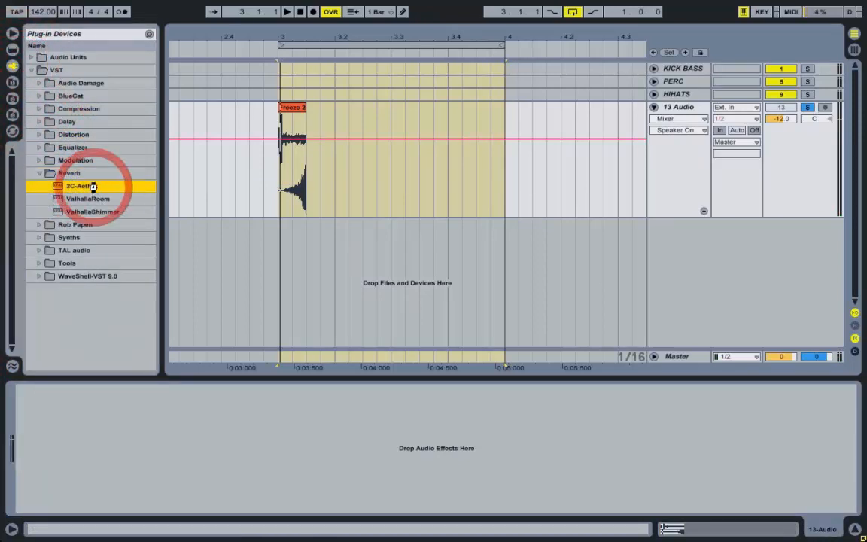
left_click(13, 51)
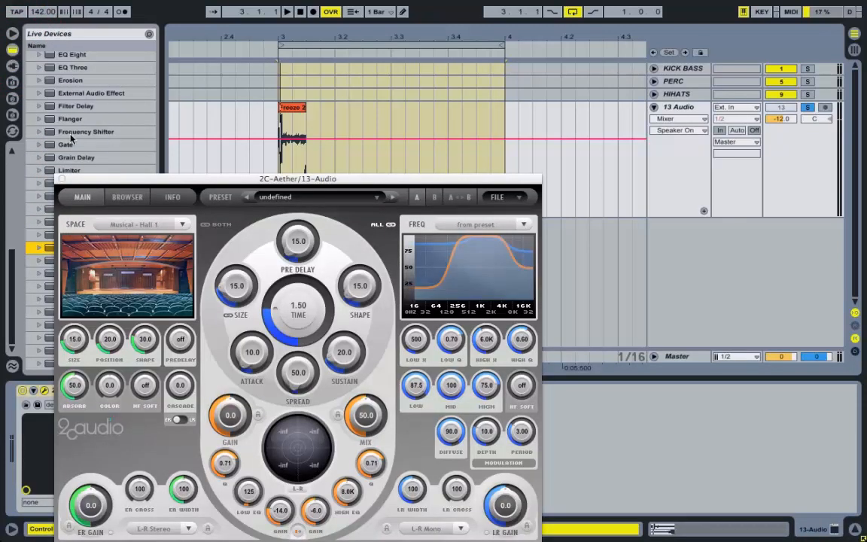
Browse 2C-Aether's preset categories and load Hypercube Hall from 02 Halls
left_click(127, 196)
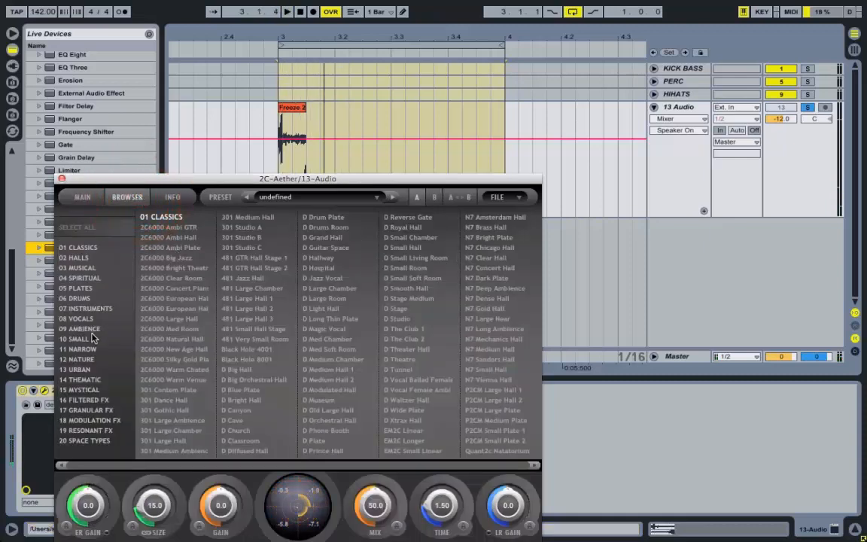
left_click(78, 288)
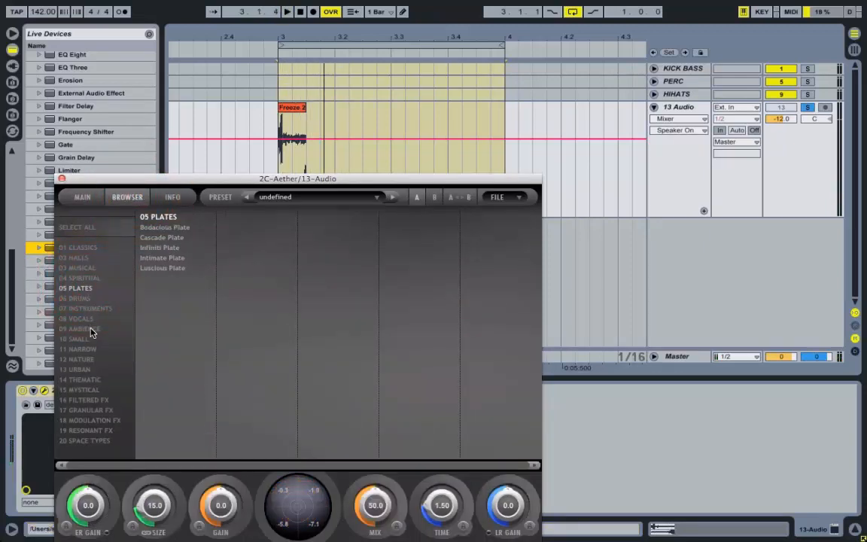
left_click(78, 257)
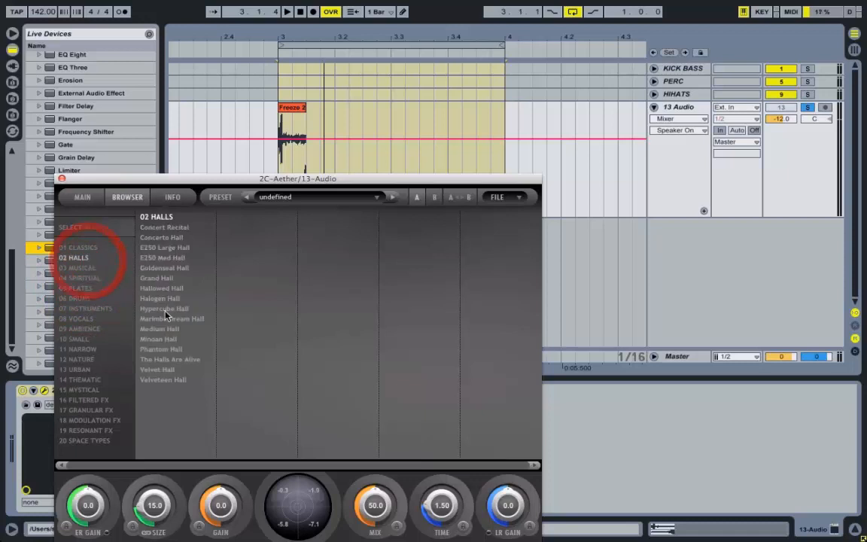
left_click(181, 309)
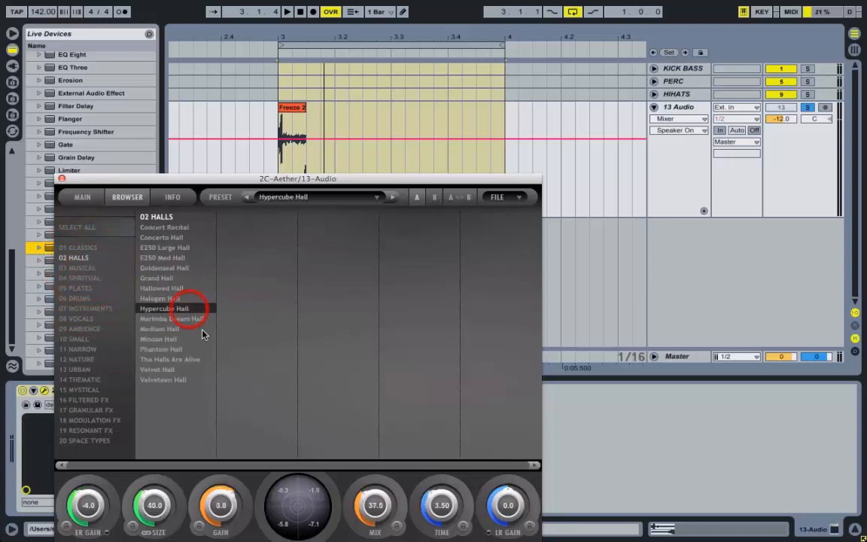
Play the loop, set the 2C-Aether reverb time to 4.74 and mix to 34.0, and close the plug-in window
left_click(440, 499)
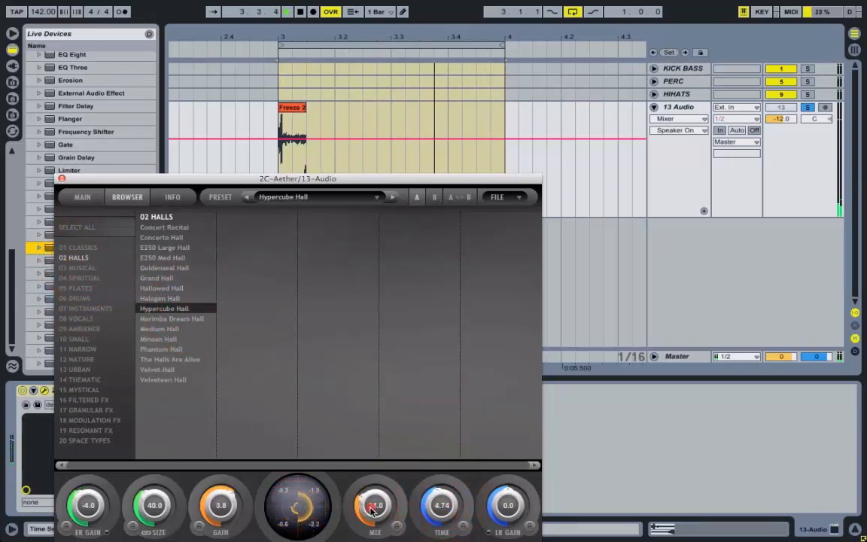
left_click_drag(376, 503, 384, 509)
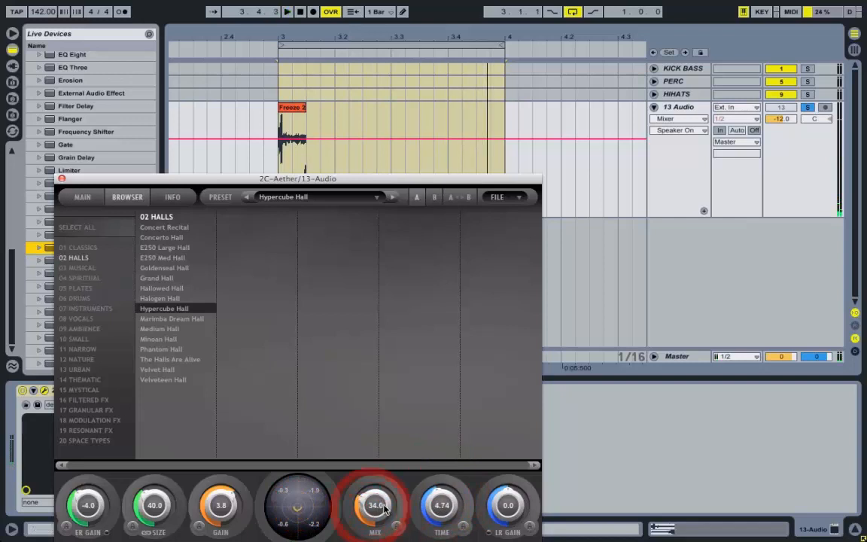
left_click(63, 180)
Find FabFilter Pro-Q among the VST equalizers and add it after 2C-Aether on the 13 Audio track
left_click(12, 65)
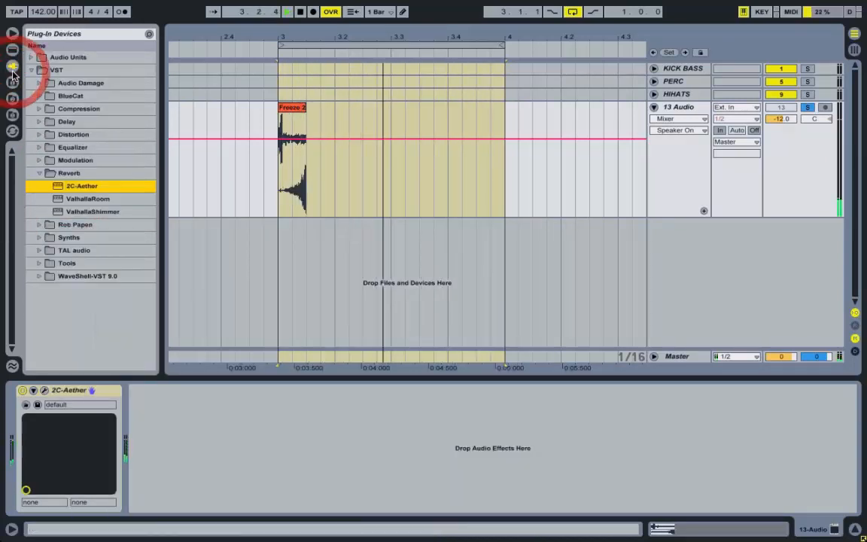
left_click(39, 173)
left_click(39, 147)
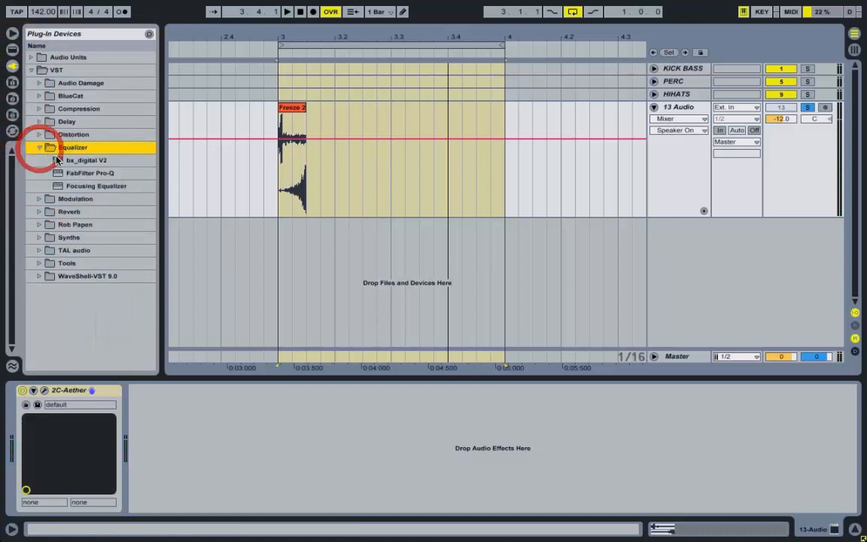
left_click_drag(96, 173, 109, 189)
left_click_drag(149, 465, 150, 465)
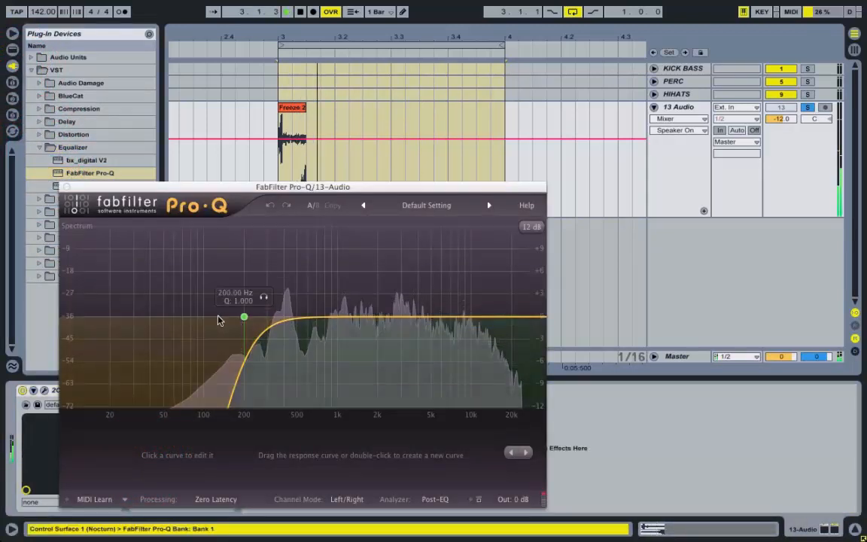
Locate the resonance with a boosted narrow bell at 416.50 Hz, and cut it by 16.99 dB with a Q of about 18.3
left_click_drag(291, 321, 288, 251)
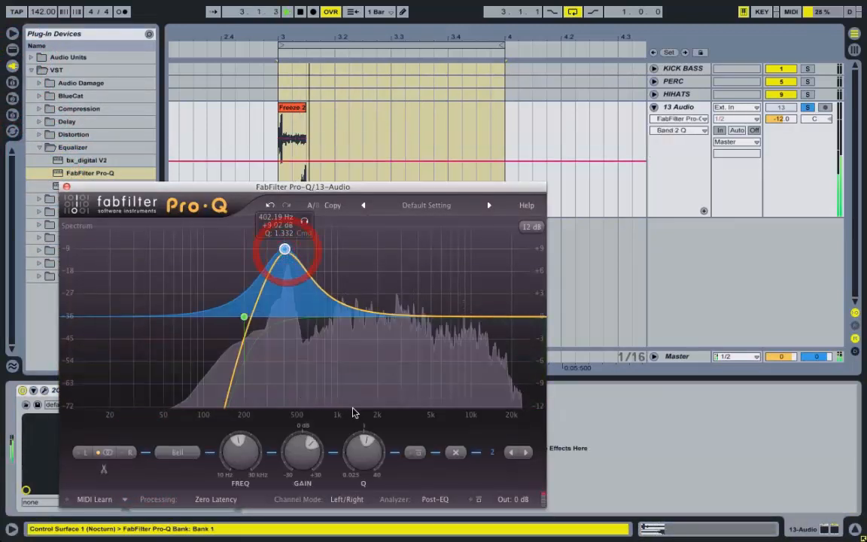
left_click_drag(359, 461, 354, 217)
left_click_drag(284, 248, 285, 70)
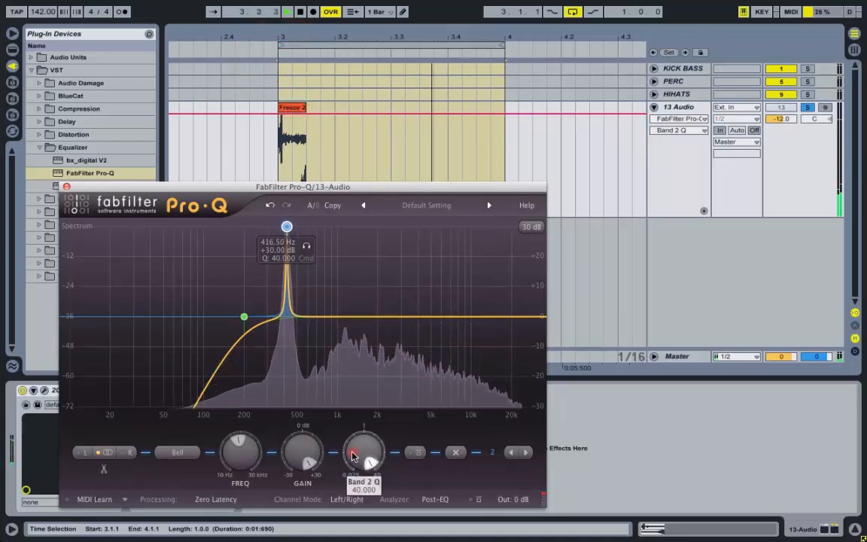
left_click_drag(354, 468, 352, 476)
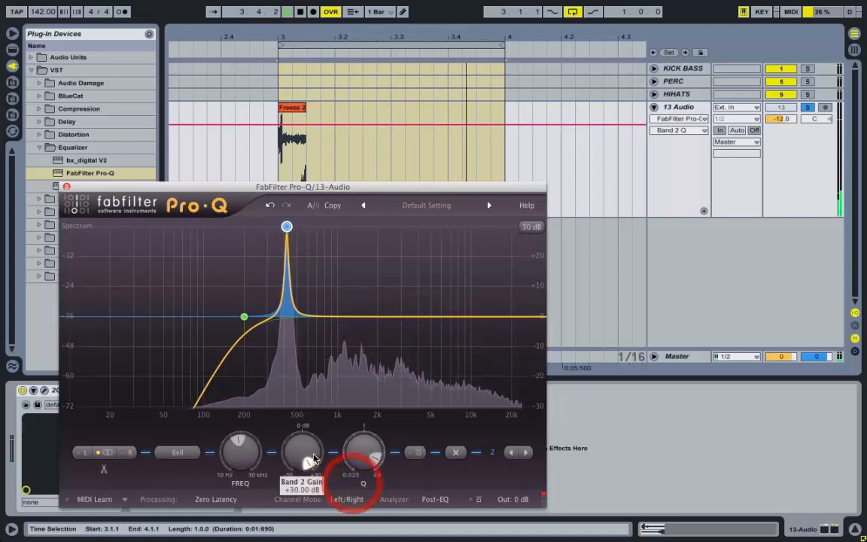
left_click_drag(303, 461, 294, 444)
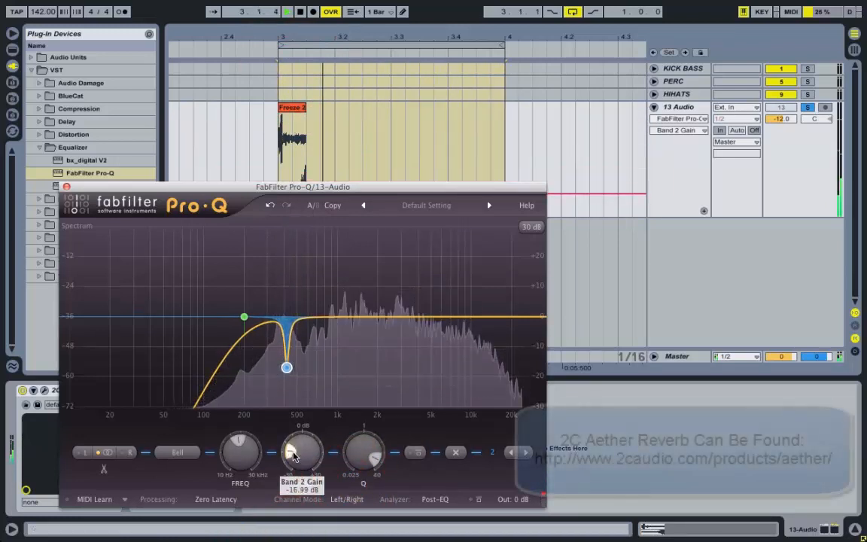
Raise the Pro-Q low cut to about 297 Hz with a 48 dB/oct slope, and close the equalizer window
left_click(252, 319)
mouse_move(252, 321)
left_mouse_down()
mouse_move(283, 320)
mouse_move(268, 315)
left_mouse_up()
left_click(176, 469)
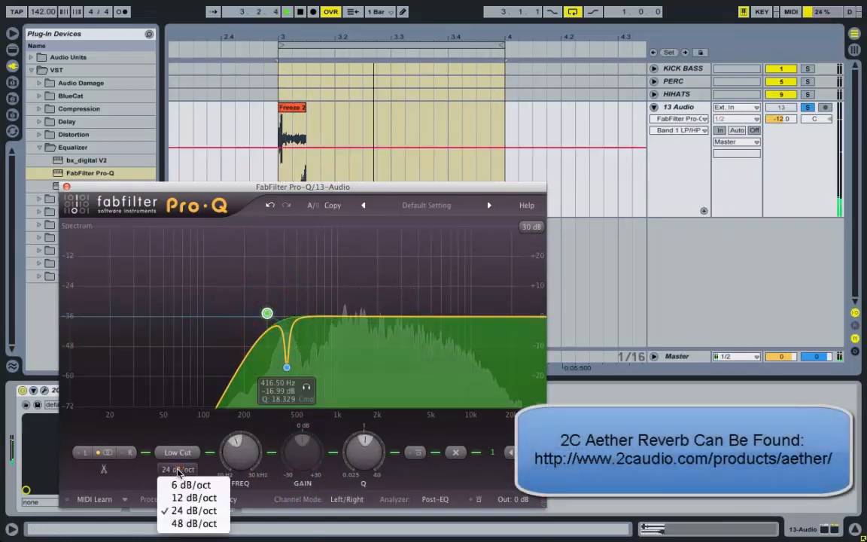
left_click(189, 524)
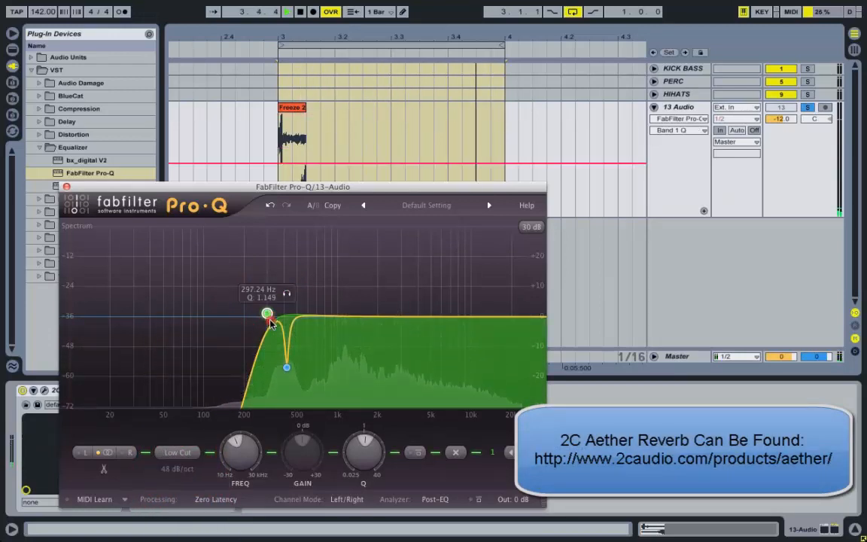
left_click(269, 320)
left_click(66, 187)
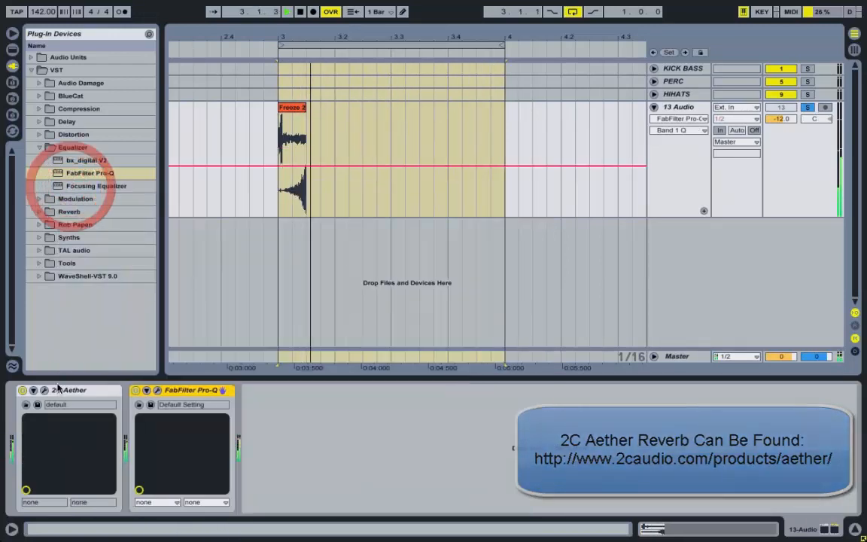
Reopen 2C-Aether, audition the Phantom, Halogen and Medium Hall presets against Hypercube Hall, and reload Hypercube Hall
left_click(44, 390)
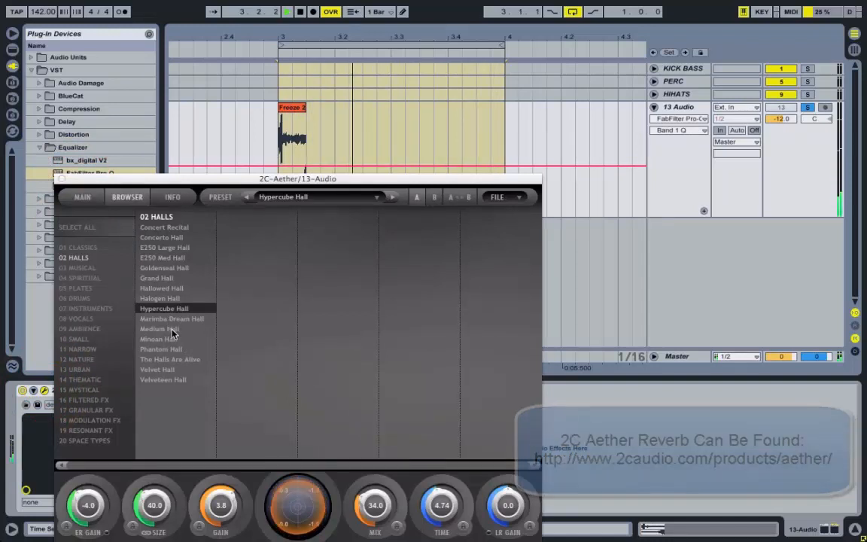
left_click(175, 351)
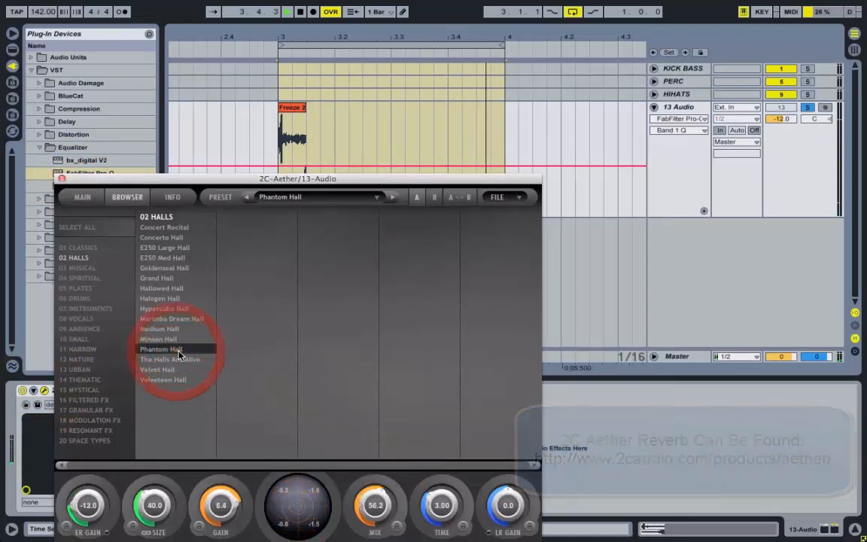
left_click(186, 287)
left_click(186, 298)
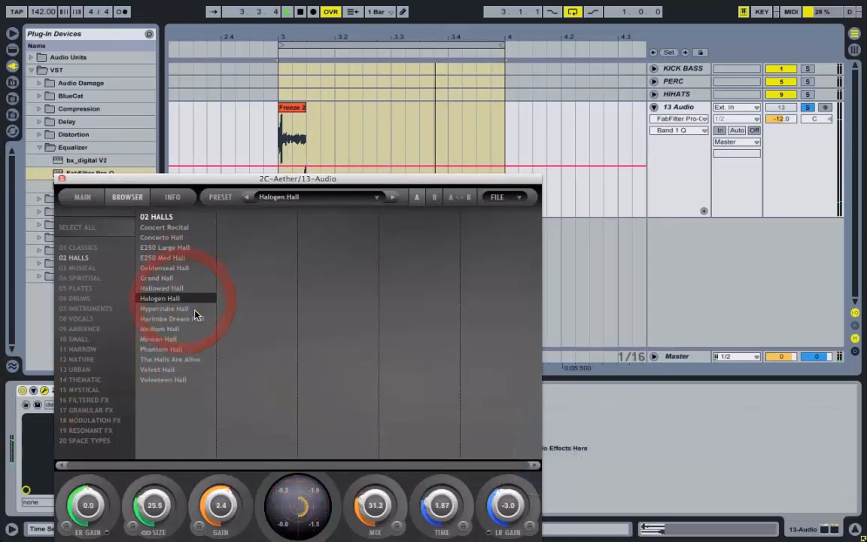
left_click(190, 310)
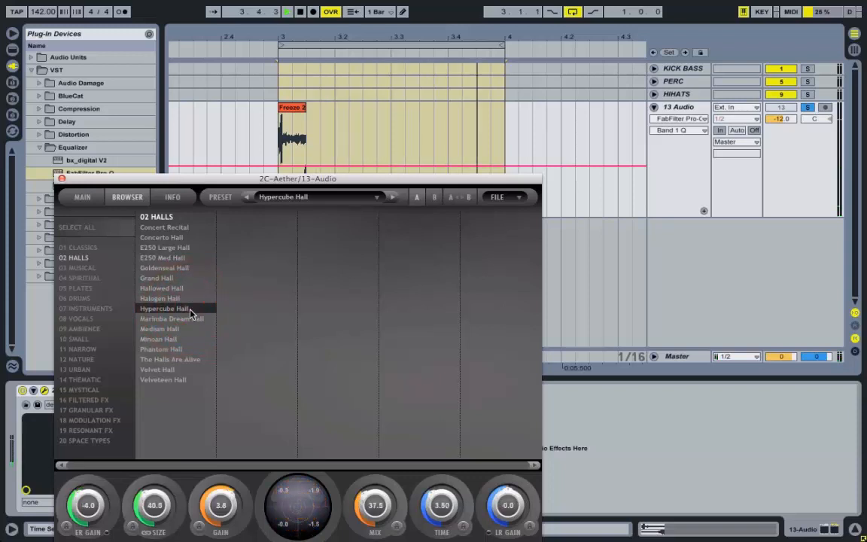
left_click(188, 329)
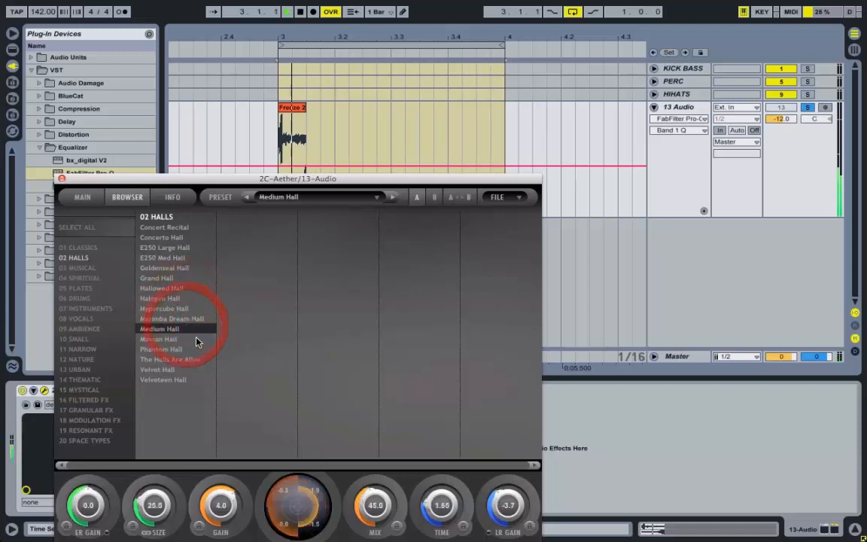
left_click(191, 349)
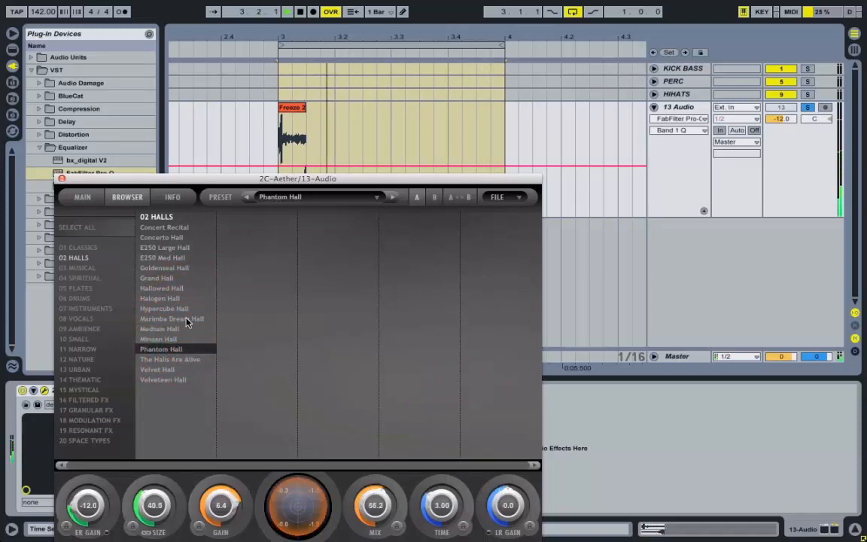
left_click(189, 311)
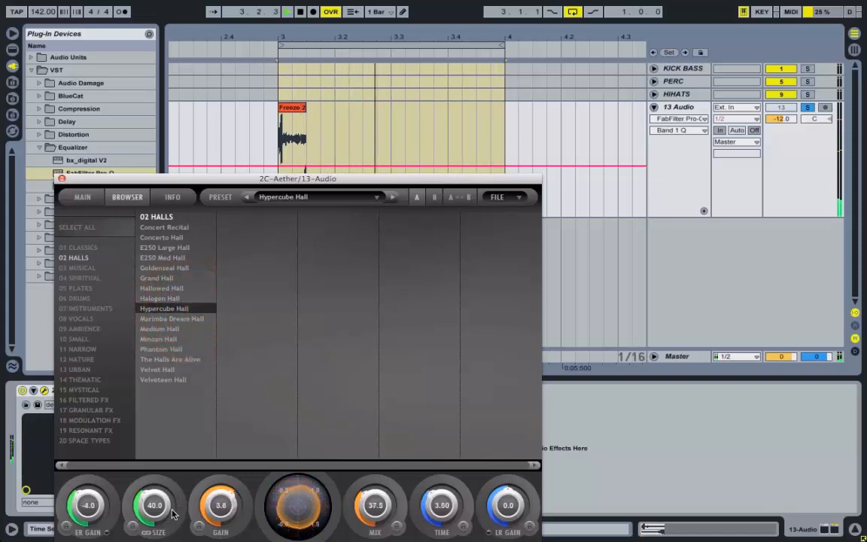
Set the 2C-Aether size to 51.6, ER gain to -inf, time to 4.63 and mix to 40.5, and close the plug-in
left_click_drag(156, 506, 153, 503)
left_click_drag(87, 505, 103, 540)
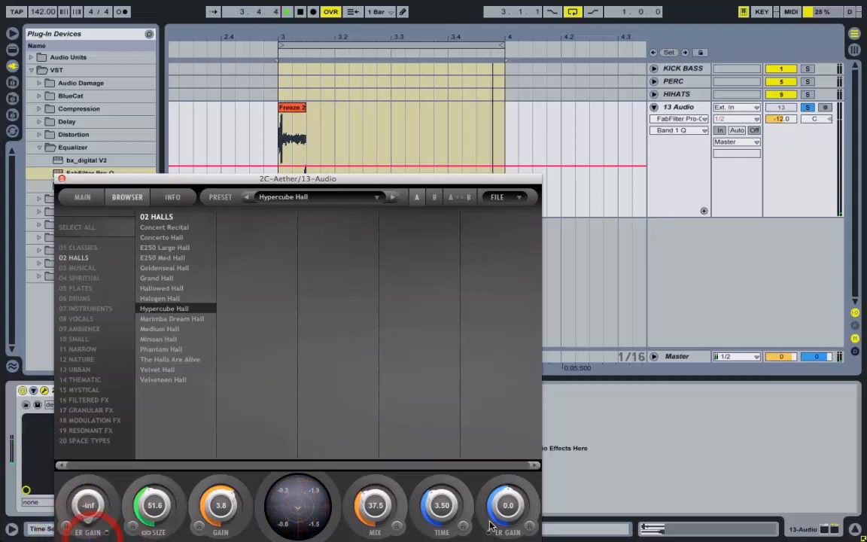
left_click_drag(444, 504, 441, 496)
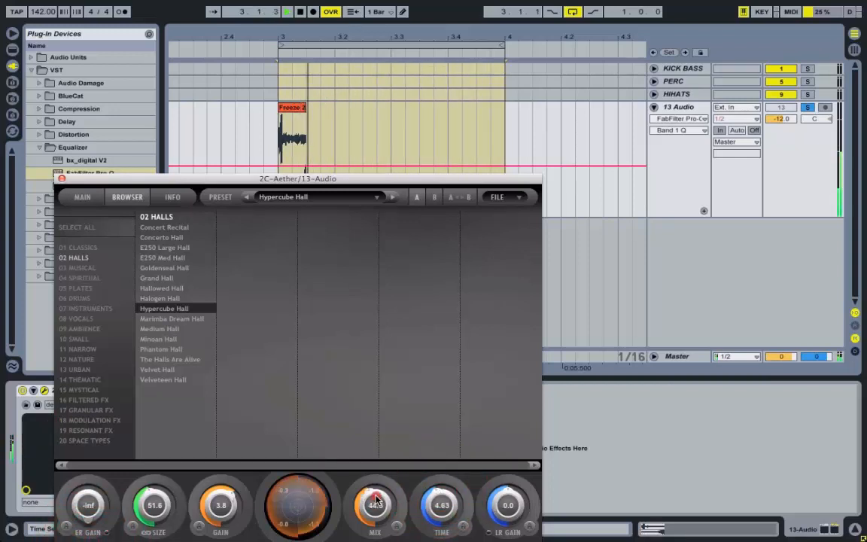
left_click_drag(376, 506, 376, 500)
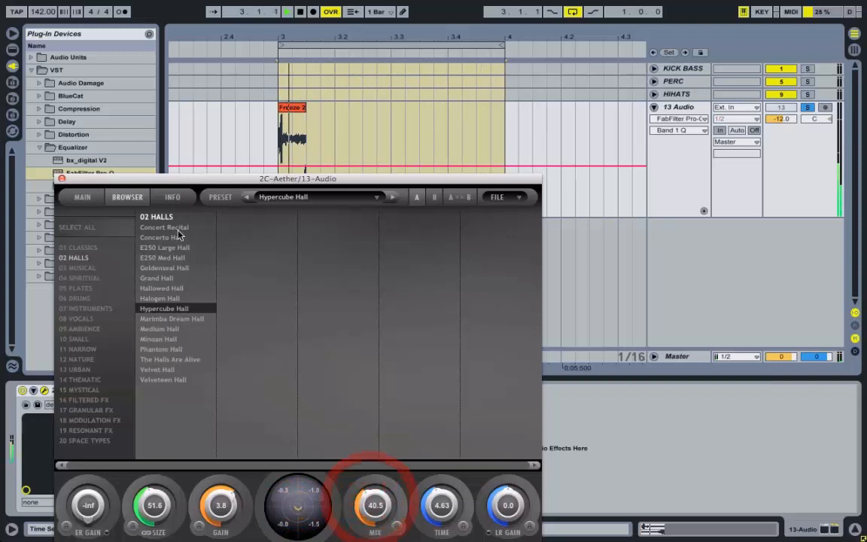
left_click(82, 197)
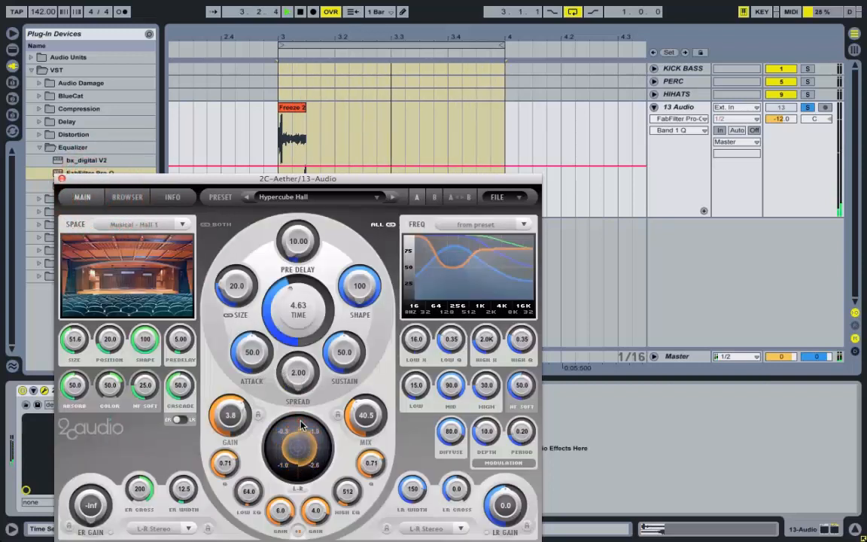
left_click(62, 178)
Unsolo the 13 Audio track to hear it with the other groups, and solo it again
left_click(807, 109)
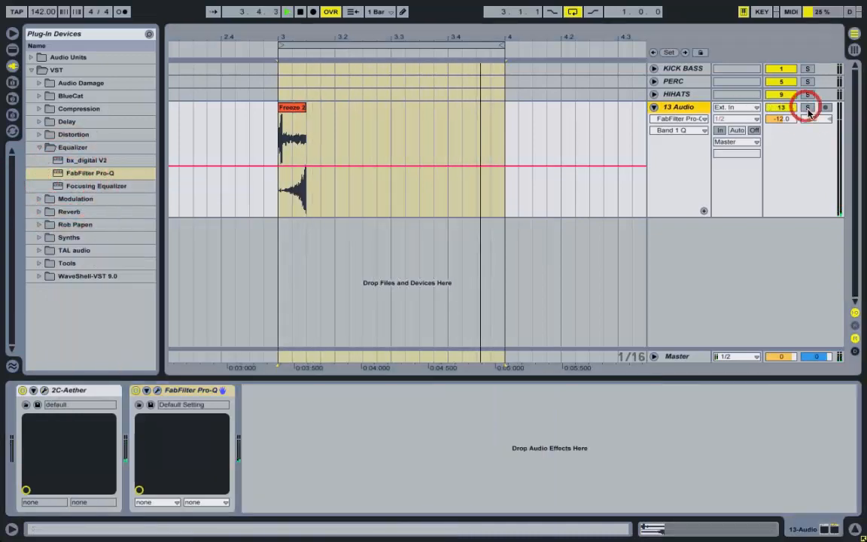
left_click(806, 109)
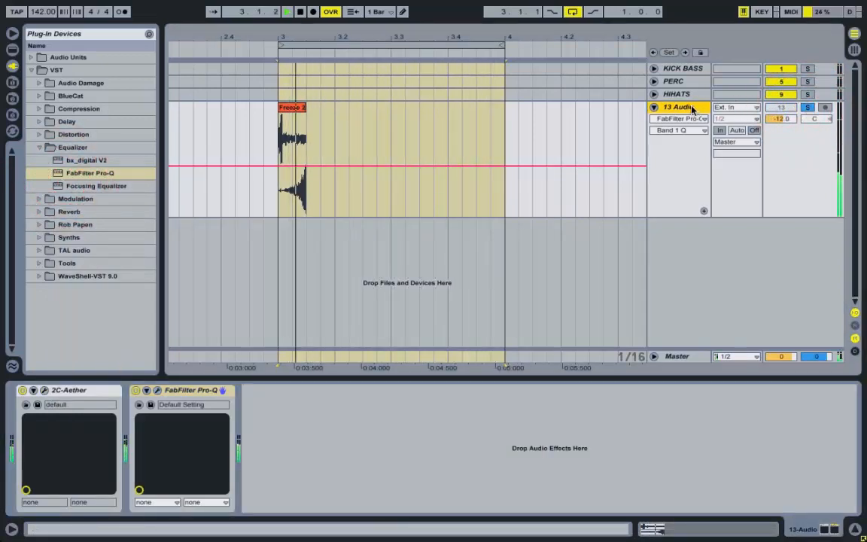
Load the H-COMP preset from the Audio Effect Rack presets onto the 13 Audio track after FabFilter Pro-Q
left_click(12, 50)
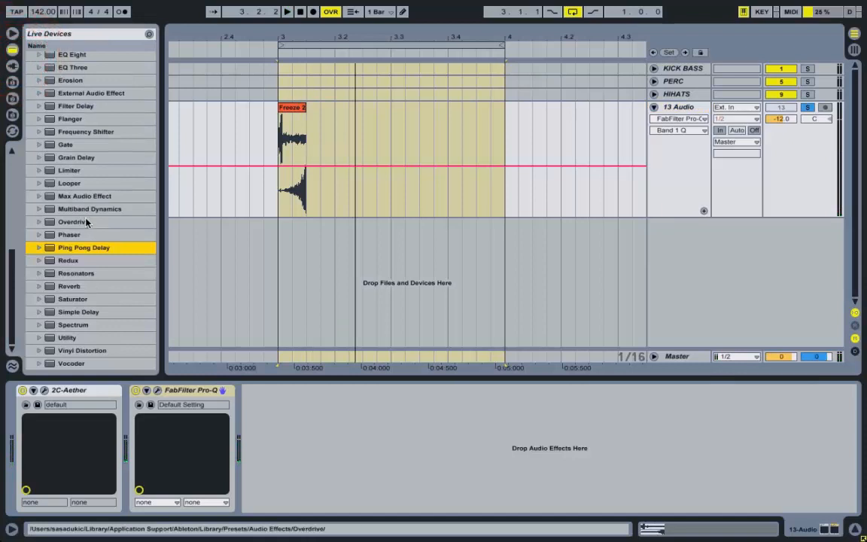
scroll(72, 189, "up", 10)
scroll(63, 158, "up", 1)
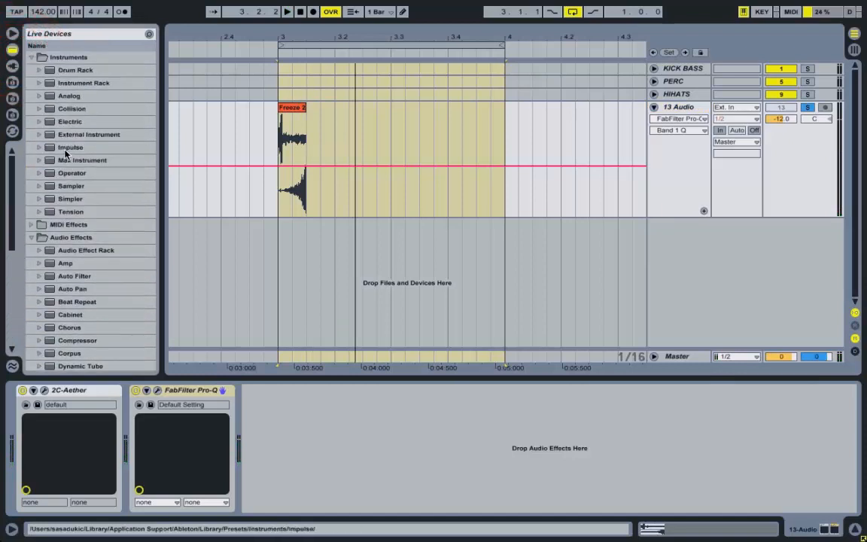
left_click(38, 250)
scroll(75, 271, "down", 6)
scroll(78, 279, "down", 3)
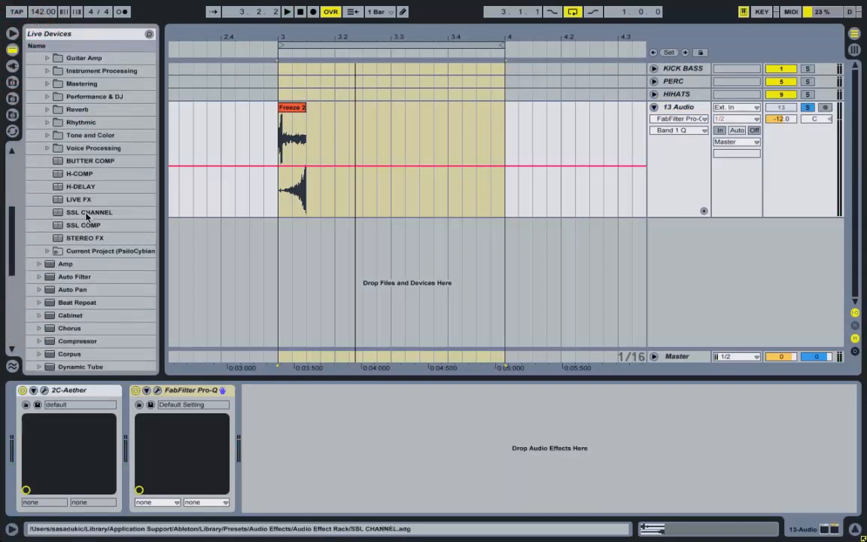
double_click(87, 174)
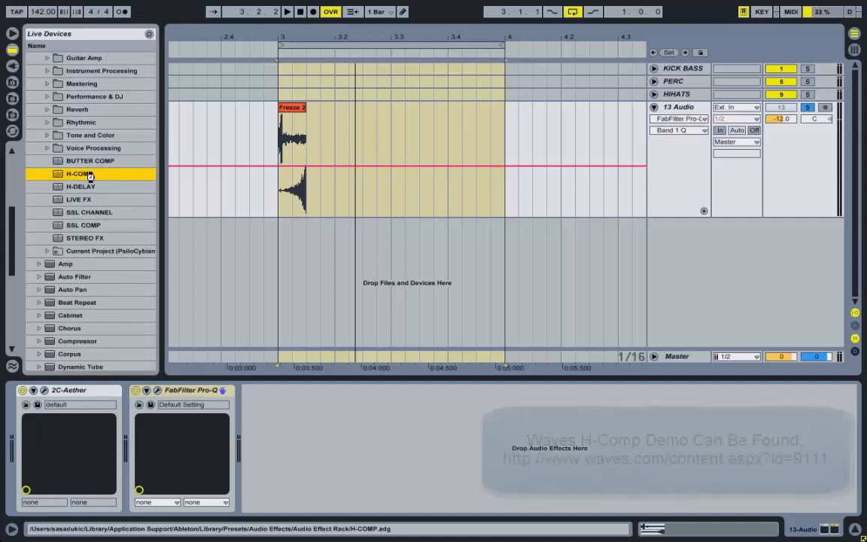
Lower the H-Comp threshold to -48 dB and set the attack to about 25 ms while auditioning the loop
left_click_drag(280, 426, 280, 369)
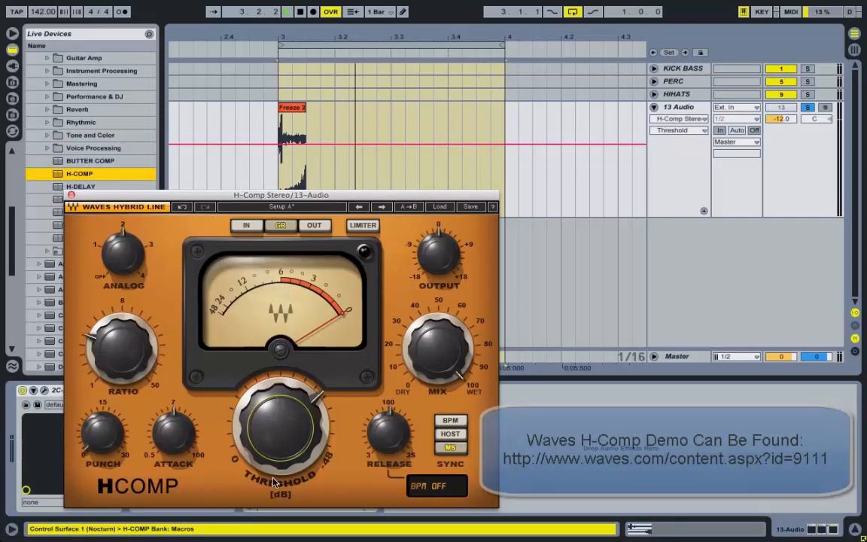
left_click_drag(272, 453, 274, 456)
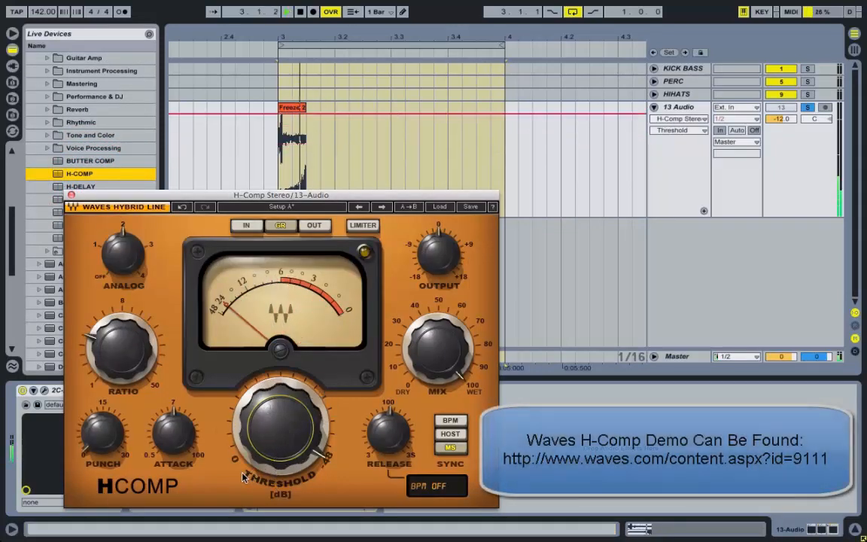
left_click(172, 430)
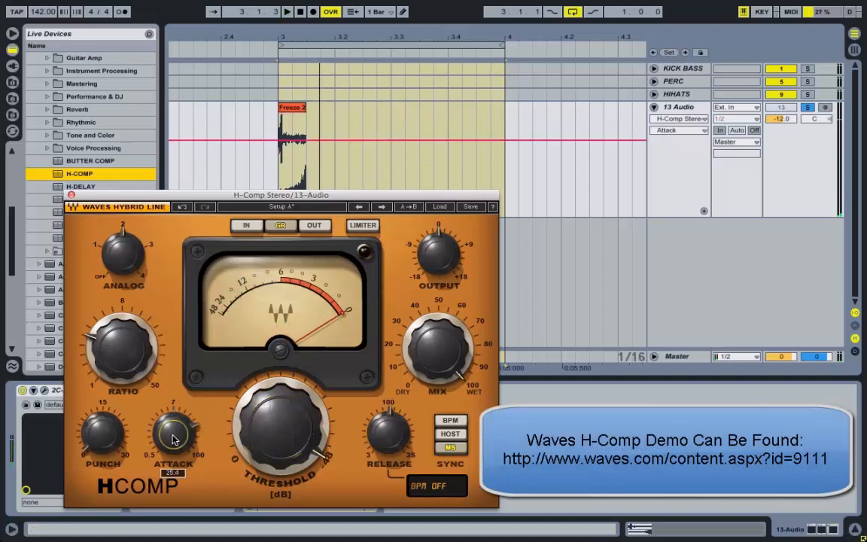
key("space")
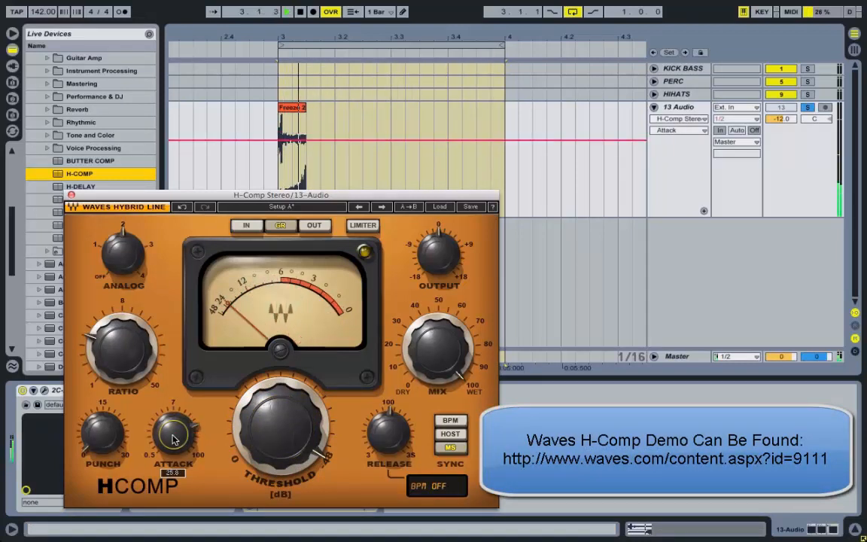
Raise the H-Comp ratio to 50, switch its analog character off and set the mix to 50
left_click(122, 348)
key("space")
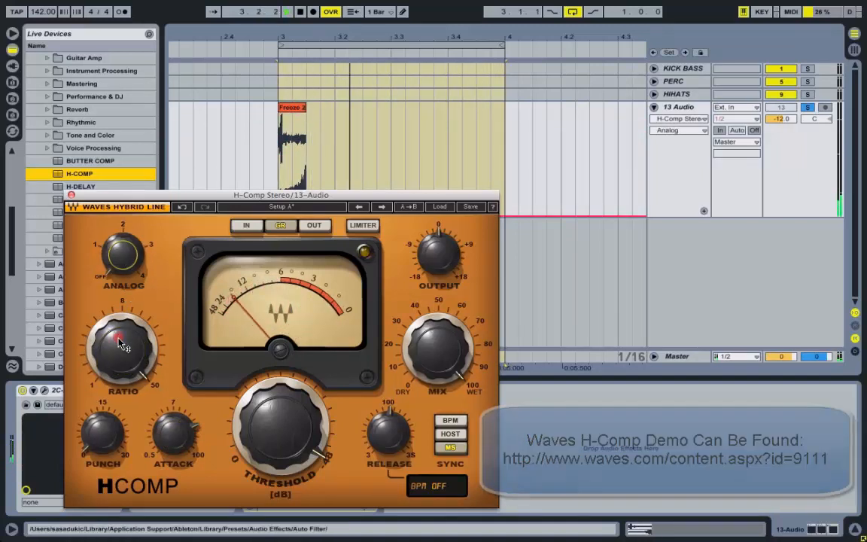
left_click_drag(120, 333, 121, 354)
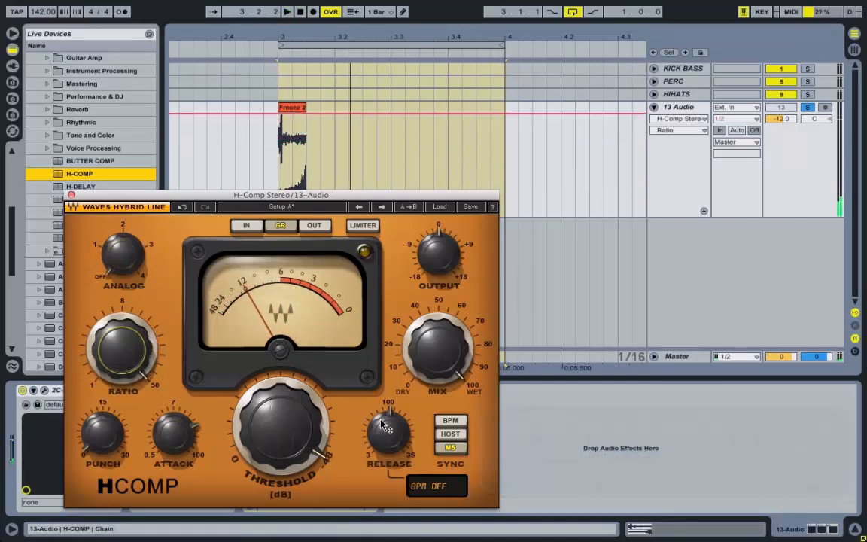
left_click(388, 431)
left_click_drag(463, 318, 463, 354)
key("space")
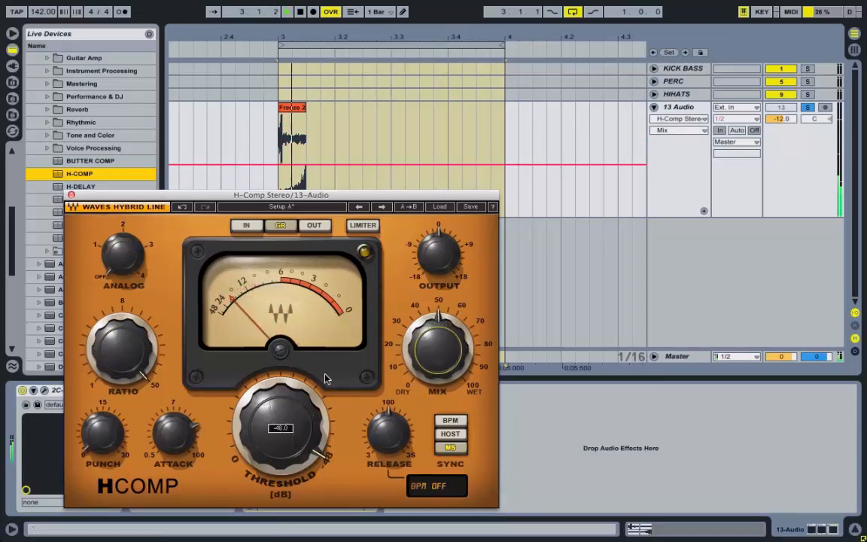
Enable the H-Comp limiter, raise the output to about 9 dB, fine-tune the threshold and release, and close the compressor
left_click(365, 225)
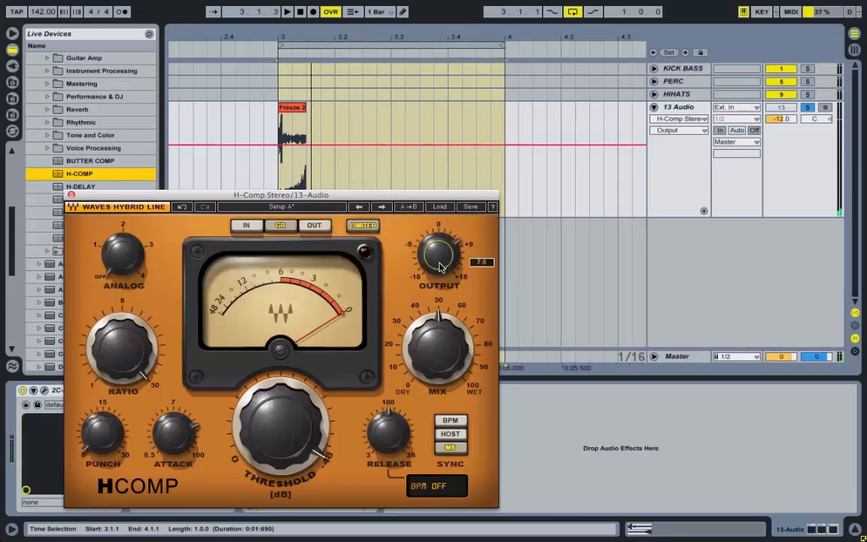
left_click_drag(439, 294, 434, 266)
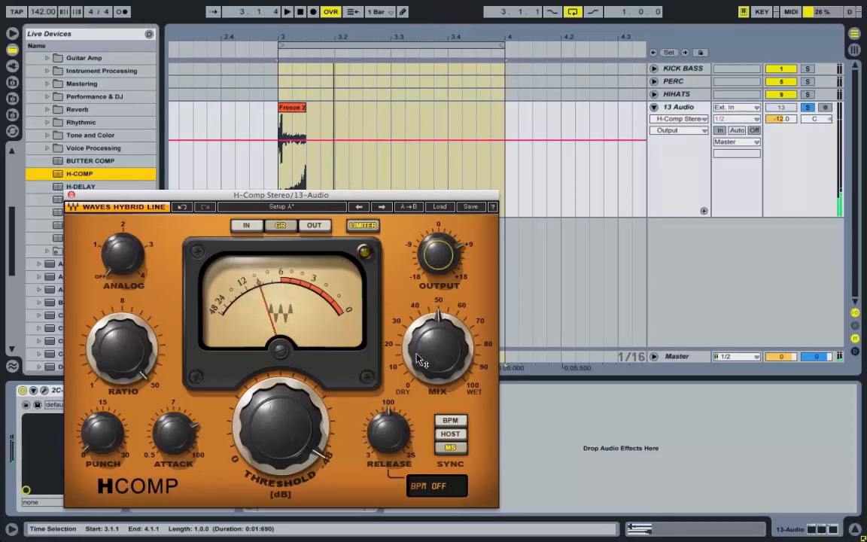
mouse_move(292, 400)
left_mouse_down()
mouse_move(292, 385)
mouse_move(292, 404)
mouse_move(281, 413)
mouse_move(280, 394)
left_mouse_up()
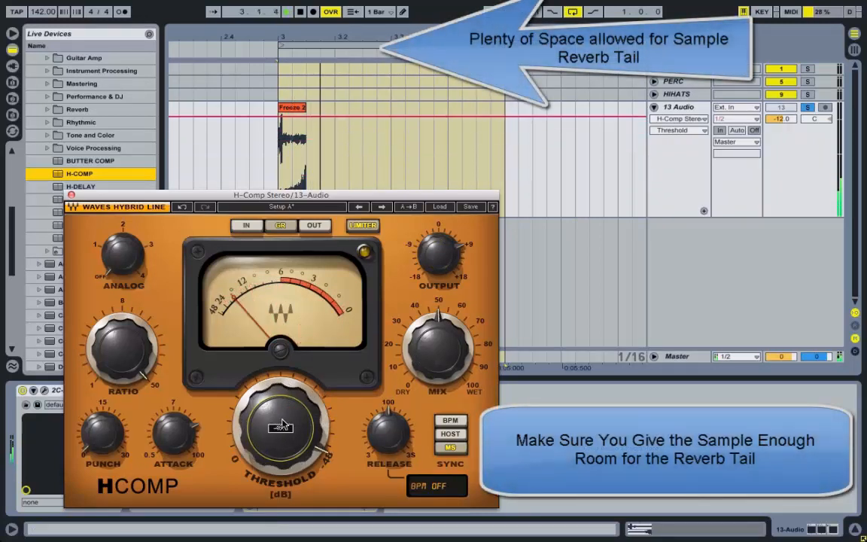
left_click(69, 195)
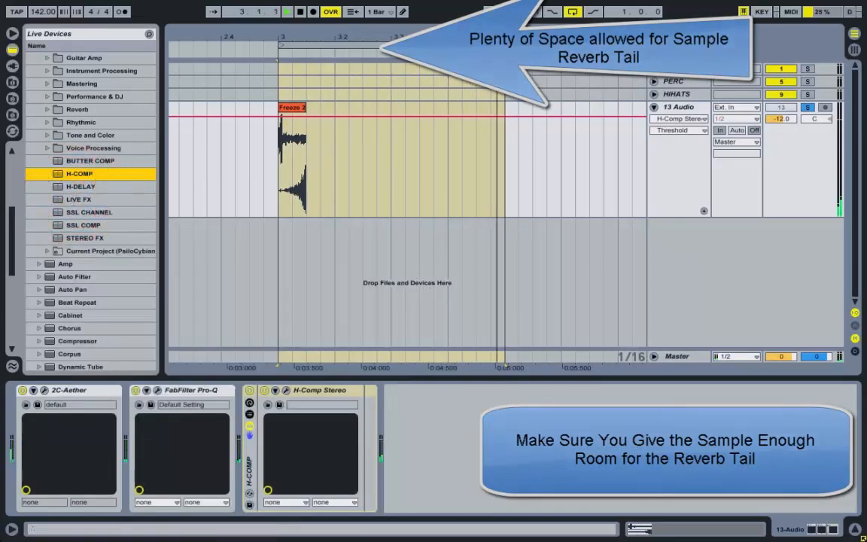
left_click(287, 391)
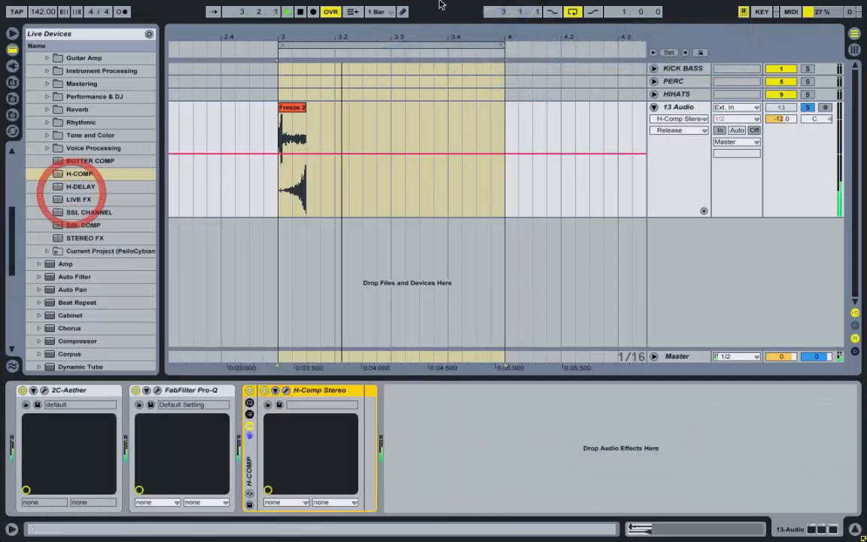
Extend the arrangement loop to a length of 3.3.1, and freeze and flatten the 13 Audio track
left_click_drag(406, 38, 375, 47)
key("space")
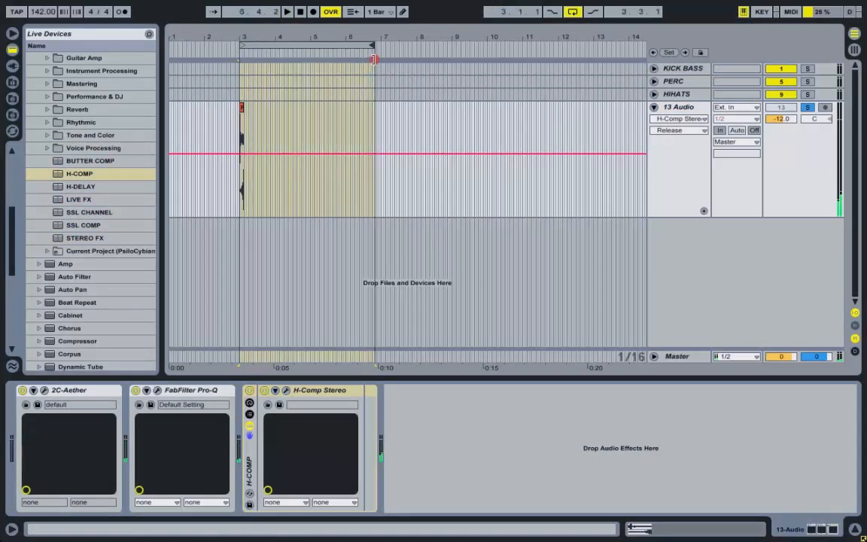
right_click(687, 109)
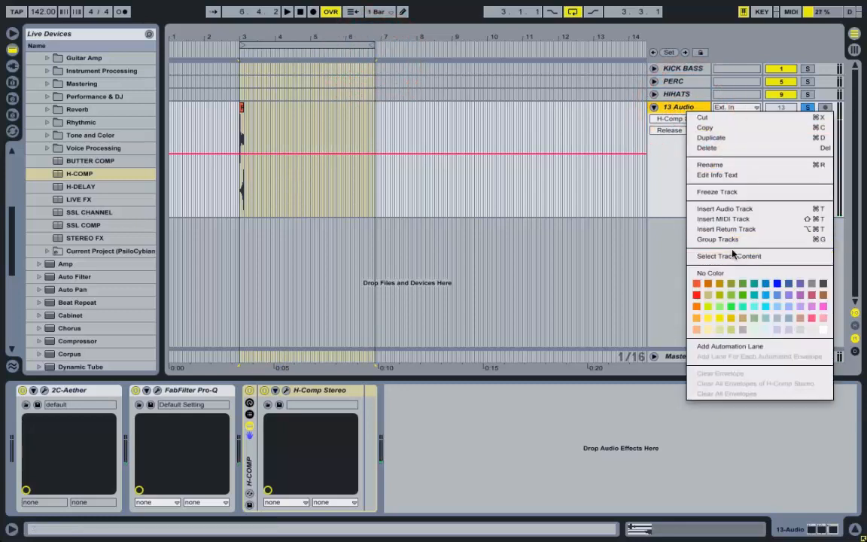
left_click(728, 193)
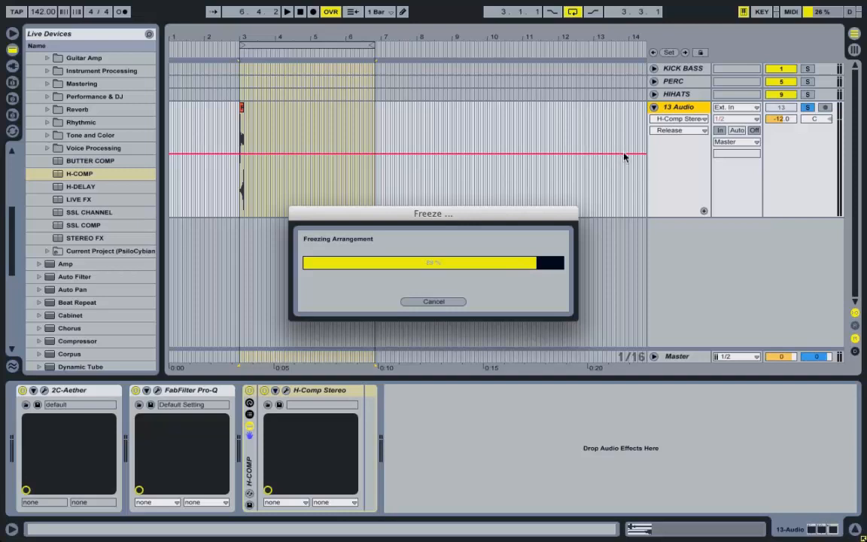
right_click(681, 107)
left_click(722, 195)
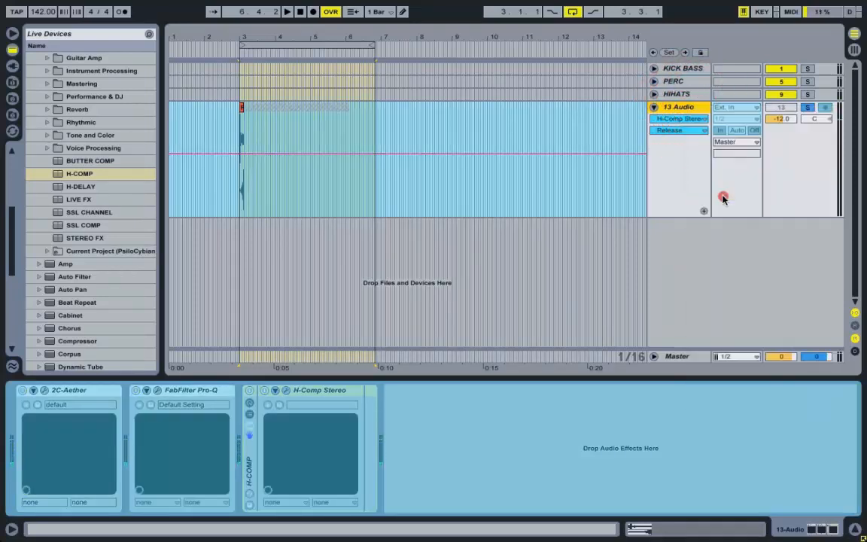
Set the arrangement grid to 1 Bar, extend the flattened freeze clip to bar 6 and delete the leftover tail clip
right_click(350, 124)
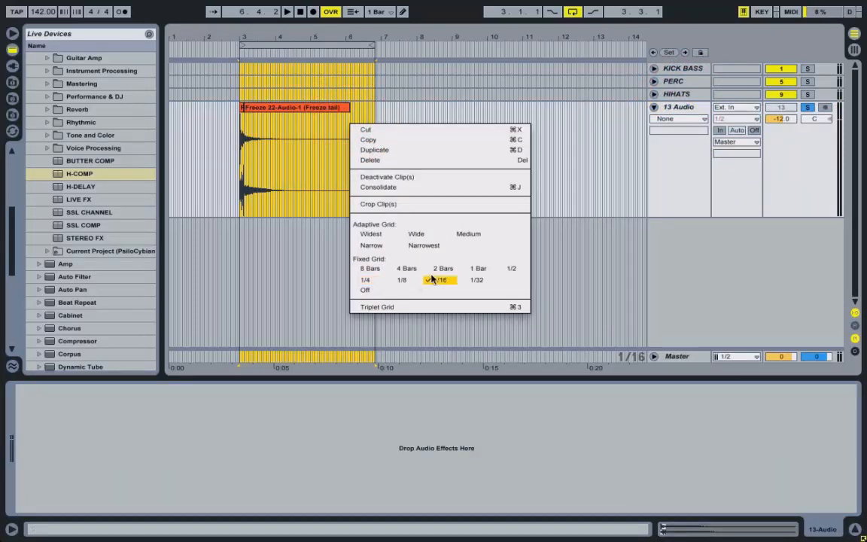
left_click(477, 269)
left_click_drag(244, 107, 346, 144)
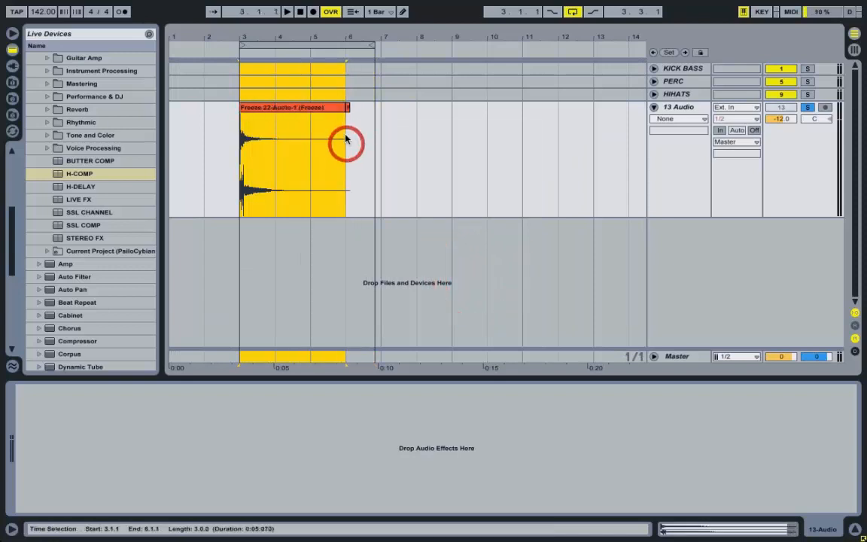
left_click(347, 107)
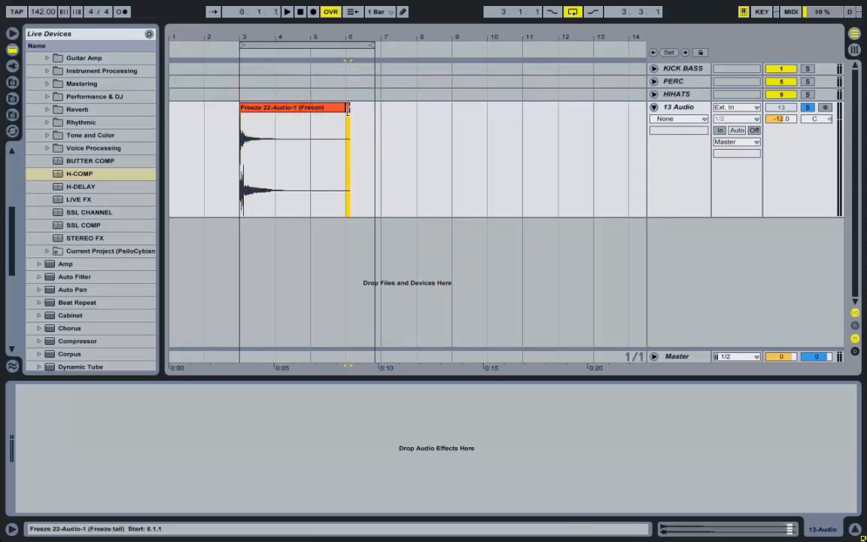
Insert a new MIDI track below 13 Audio, unfold it and load a Drum Rack onto it
right_click(734, 248)
left_click(760, 260)
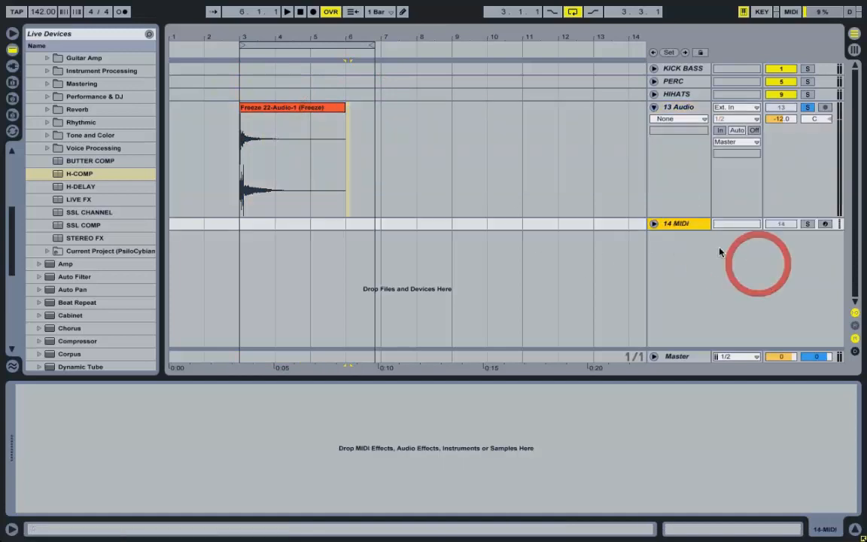
left_click(654, 224)
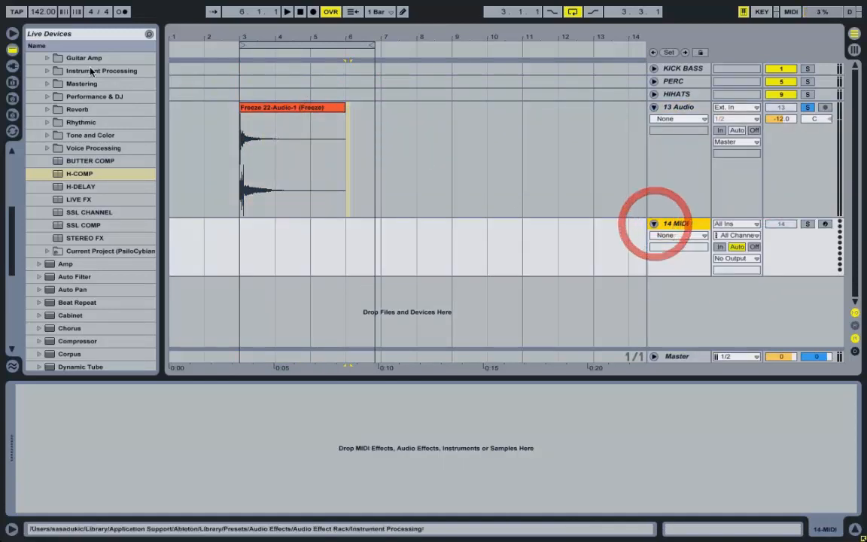
left_click(12, 66)
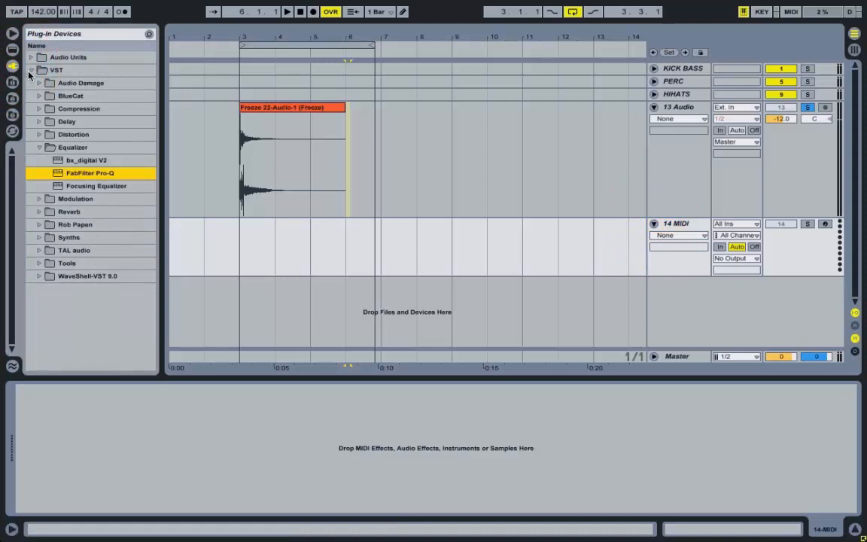
left_click(13, 50)
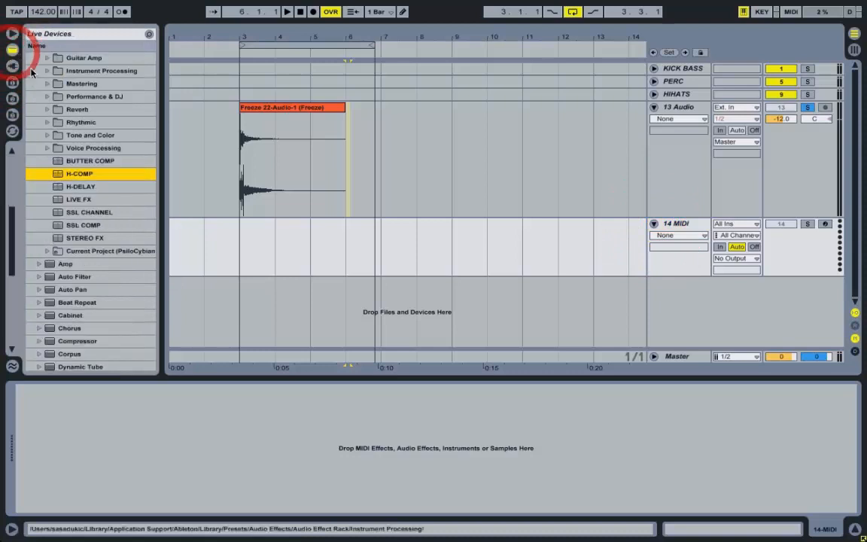
scroll(51, 75, "up", 8)
left_click_drag(52, 71, 673, 228)
Place the flattened sample on the Drum Rack's C1 pad and delete the 13 Audio track in Session View
left_click_drag(263, 111, 45, 488)
key("Tab")
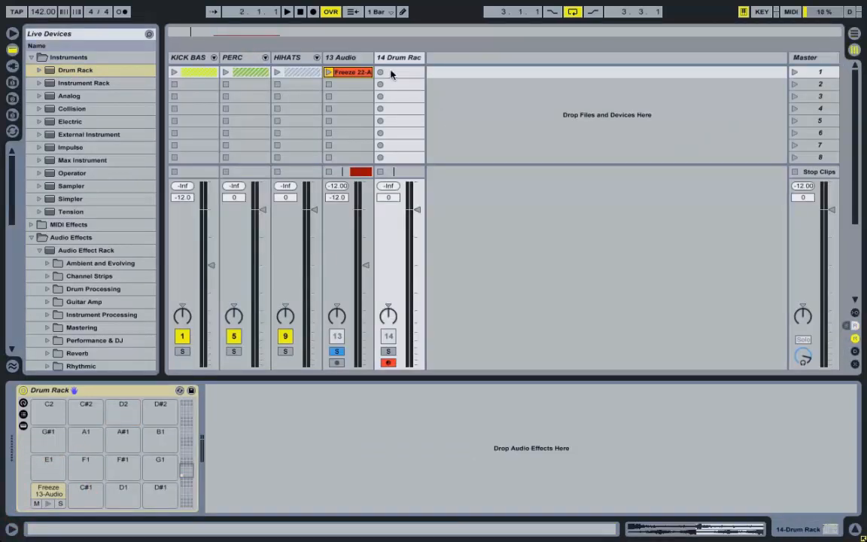
left_click(352, 58)
key("Delete")
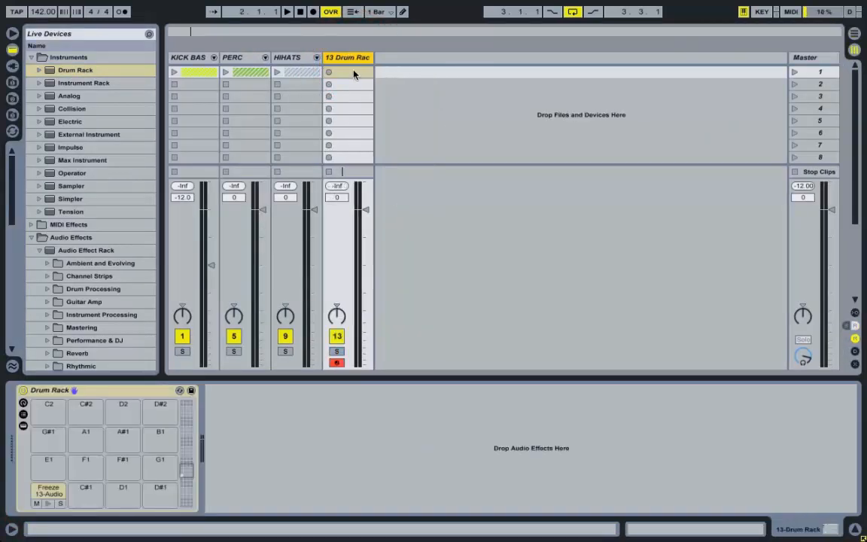
Launch scene 1 and create an empty MIDI clip in the first slot of the Drum Rack track
key("space")
left_click(794, 73)
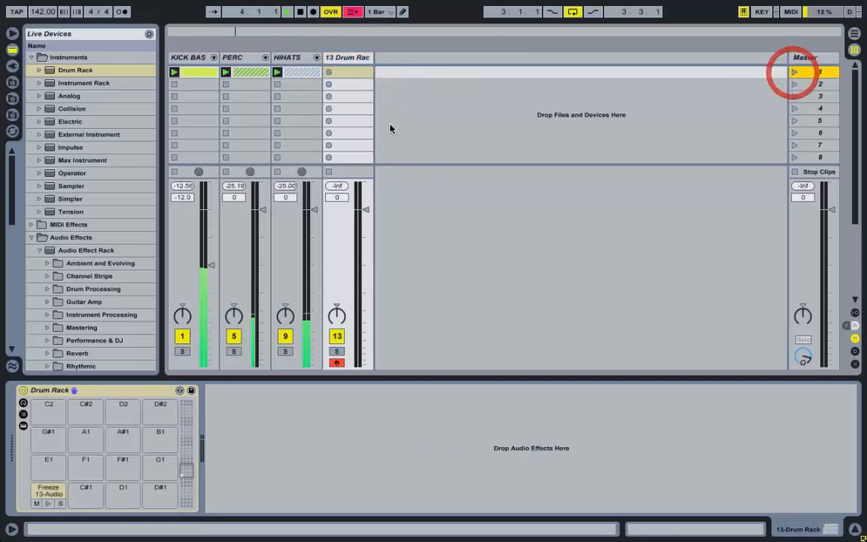
double_click(357, 75)
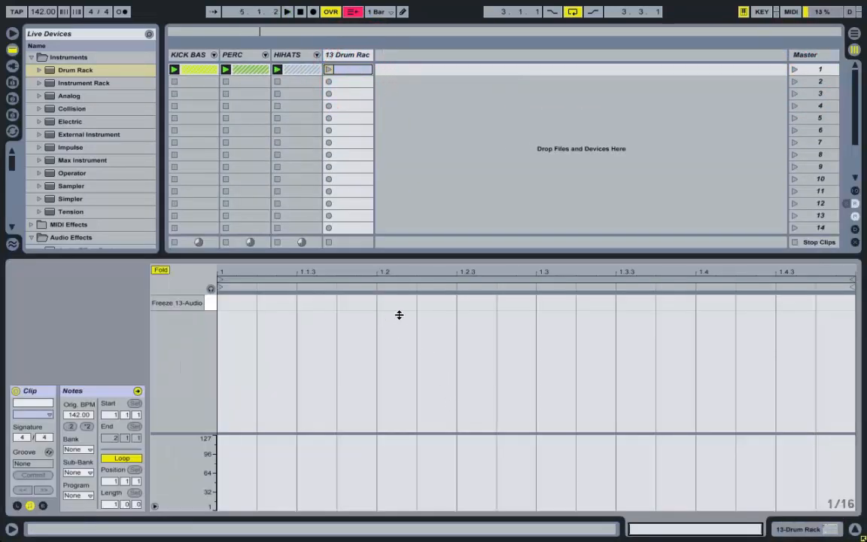
Set the clip grid to 1/4, add a quarter note for the sample at 1.3 and relaunch scene 1
right_click(423, 308)
left_click(450, 456)
double_click(577, 303)
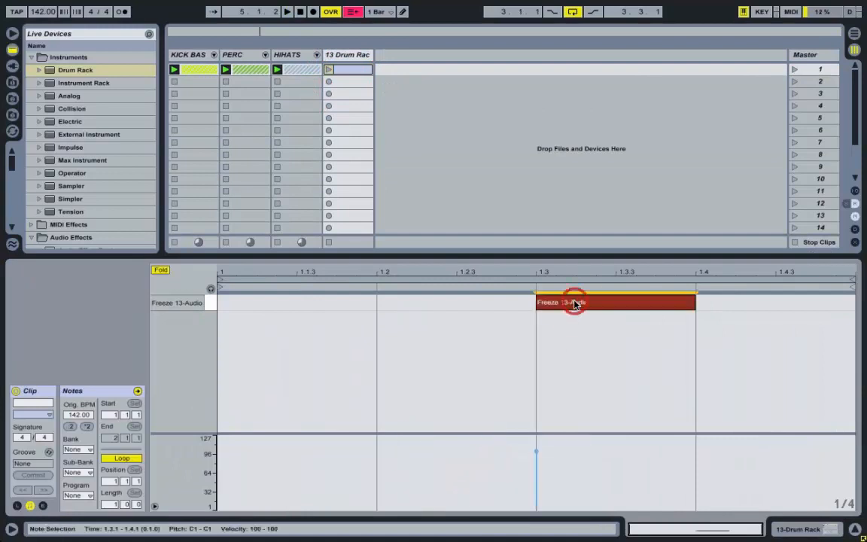
left_click(795, 73)
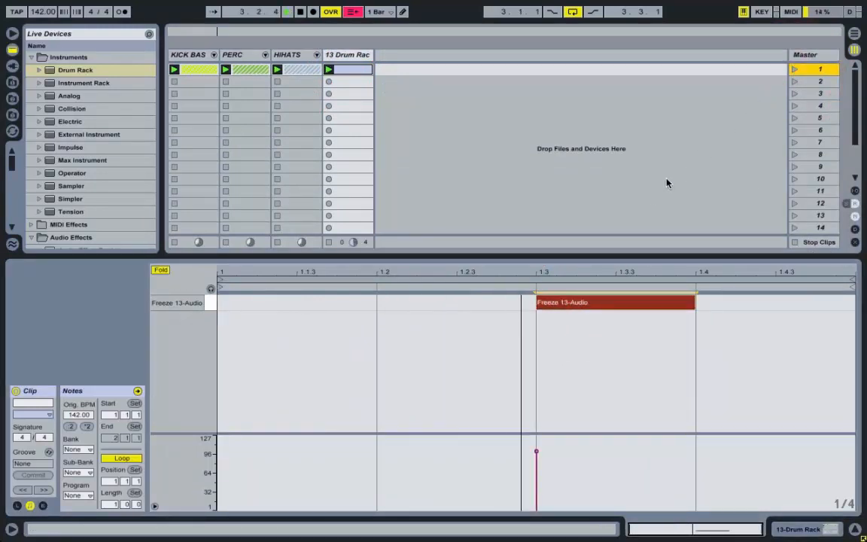
Set the clip grid to 1/8 and reposition the sample's note so it spans 1.3.3 to 1.4
right_click(406, 304)
left_click(460, 479)
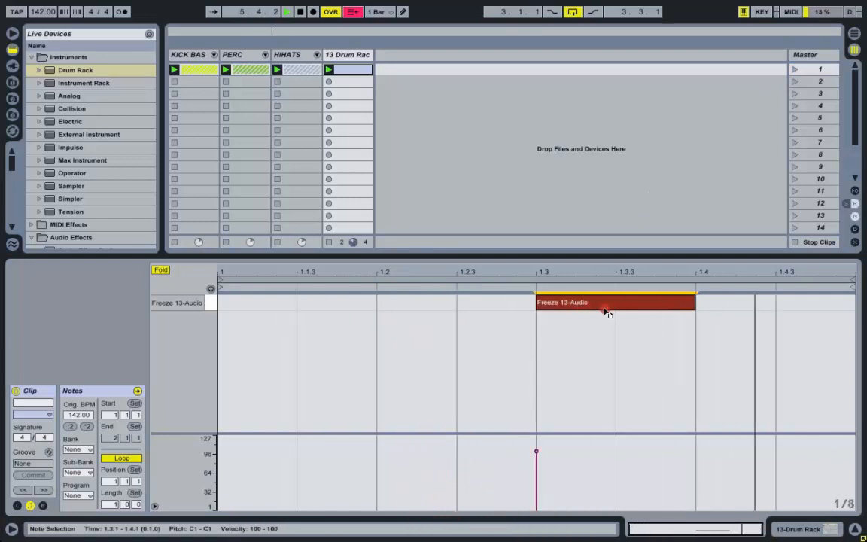
left_click_drag(638, 311, 687, 305)
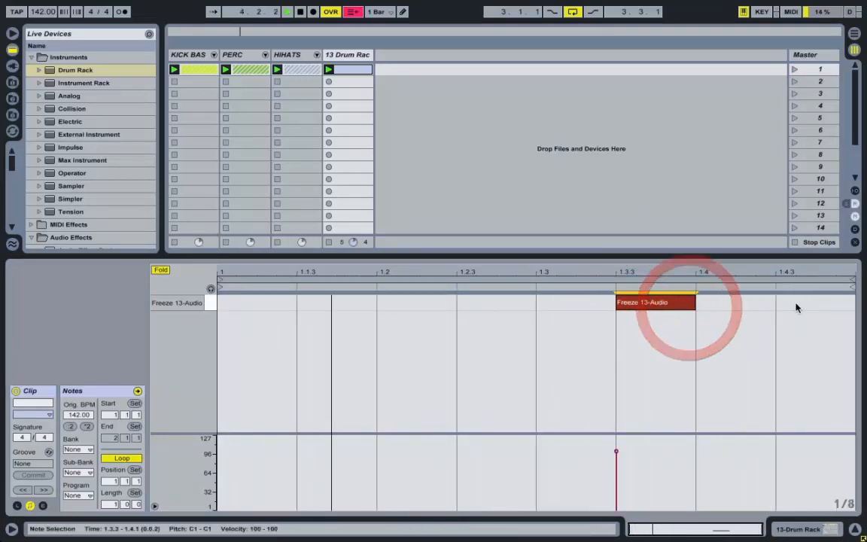
Duplicate the sample's note into the second bar and extend the Drum Rack clip's loop to two bars
left_click_drag(817, 303, 182, 294)
key("super+d")
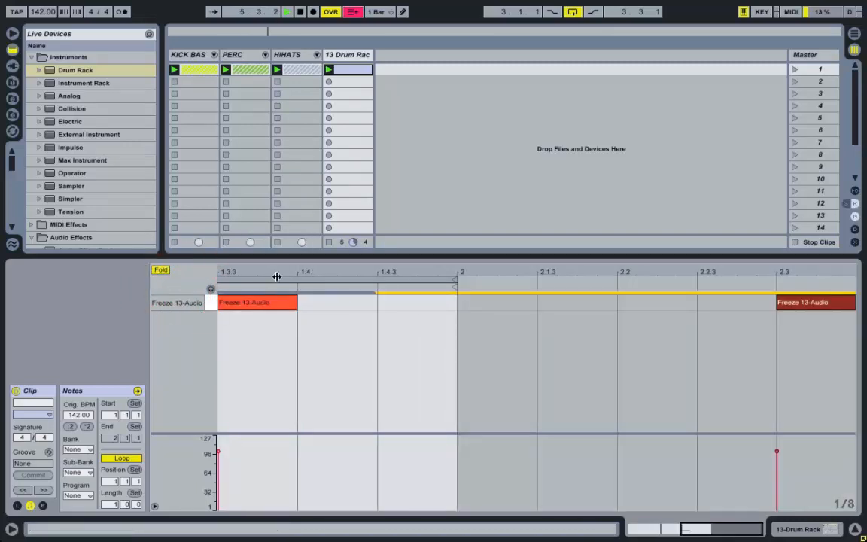
left_click_drag(310, 269, 518, 268)
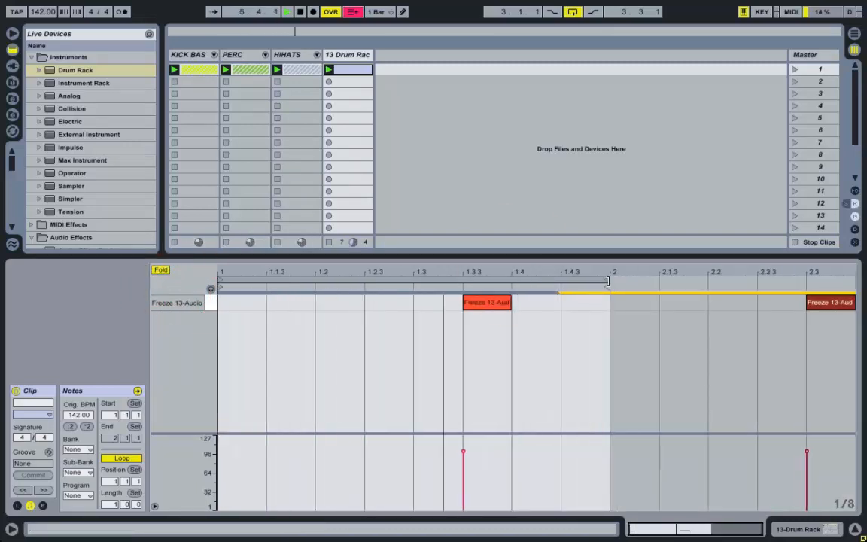
left_click_drag(608, 281, 632, 259)
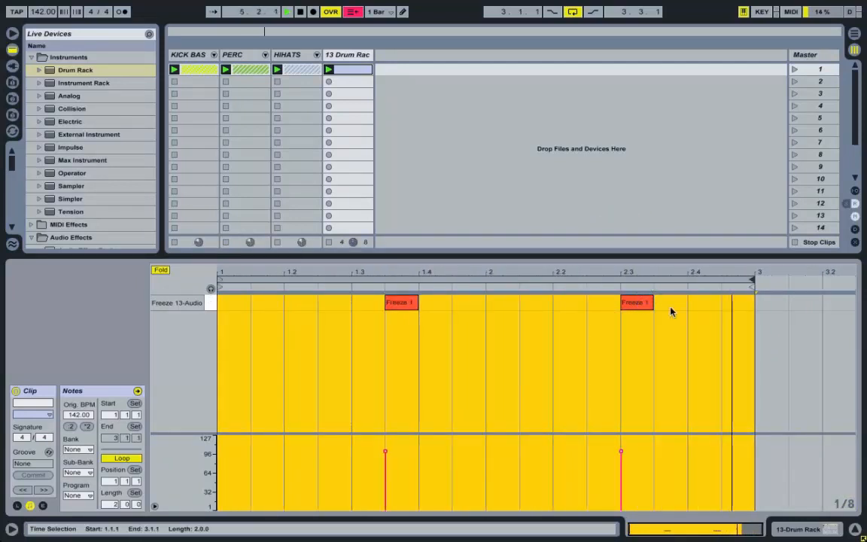
Replace the duplicated note in the second bar with an eighth note spanning 2.3.3 to 2.4
left_click_drag(652, 304, 701, 311)
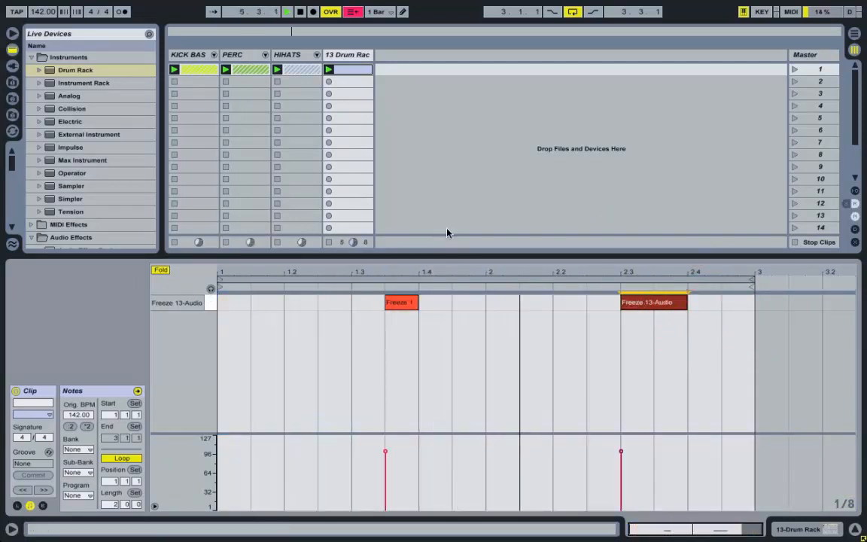
left_click(342, 57)
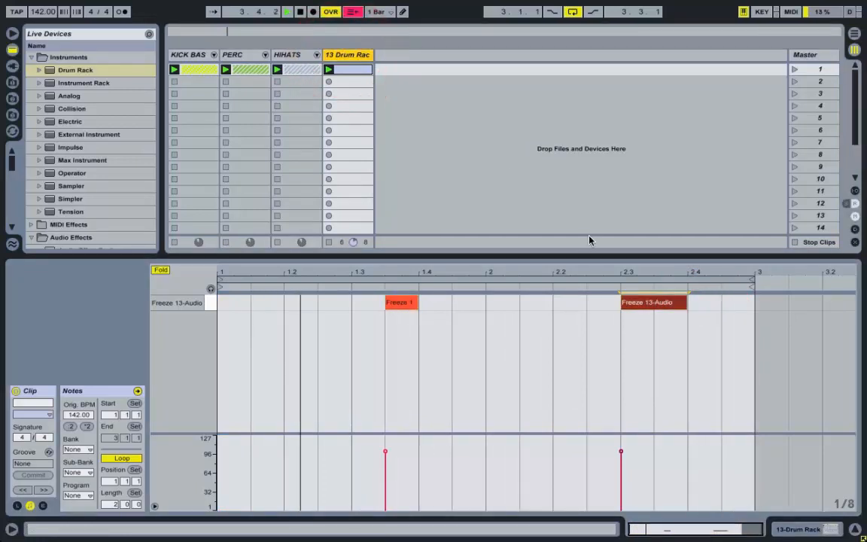
mouse_move(644, 294)
left_mouse_down()
mouse_move(657, 304)
mouse_move(698, 306)
mouse_move(698, 315)
mouse_move(633, 305)
left_mouse_up()
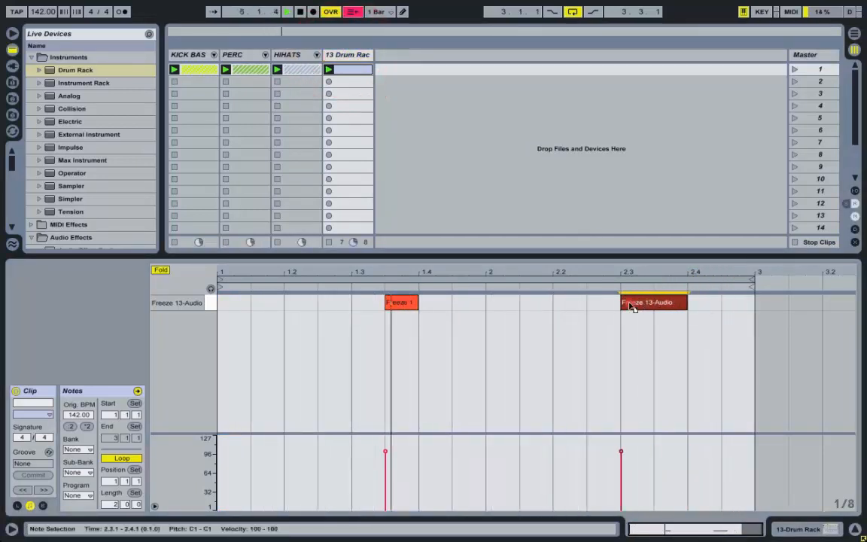
double_click(687, 303)
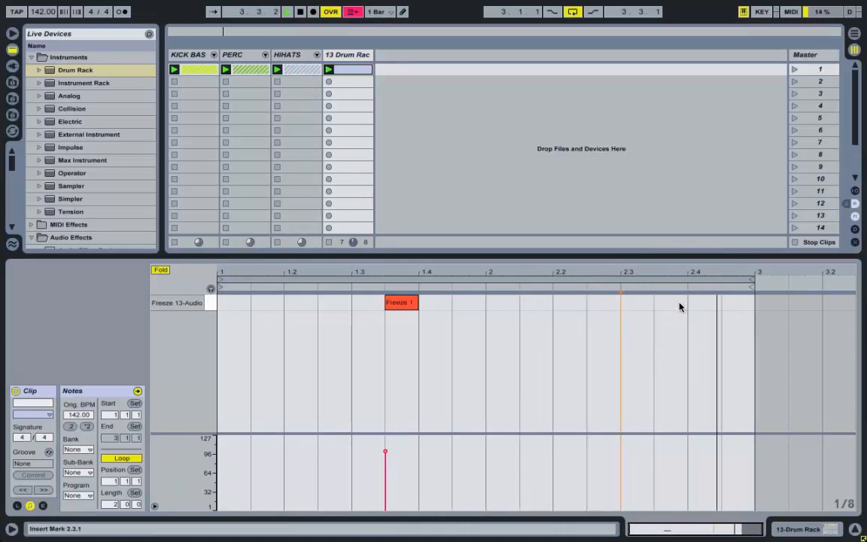
double_click(680, 304)
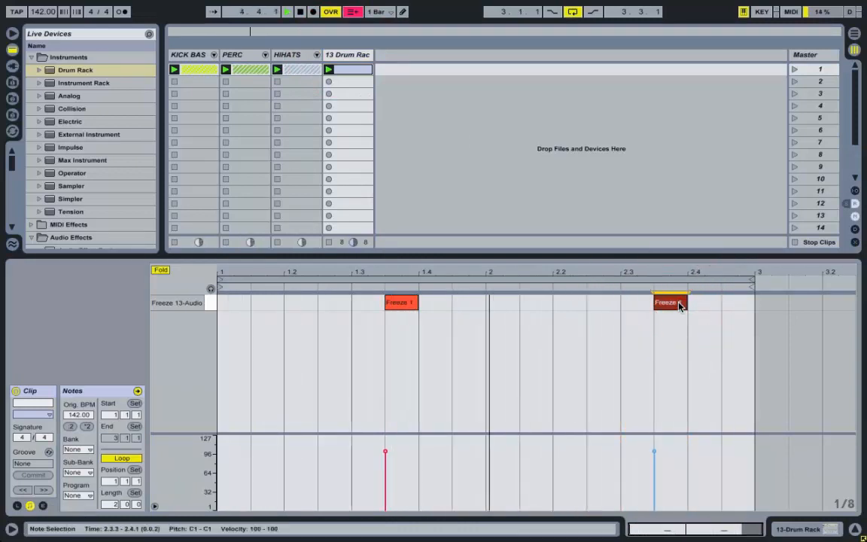
Set the clip grid to 1/16 and shorten both of the sample's notes to a sixteenth
left_click_drag(726, 303, 345, 300)
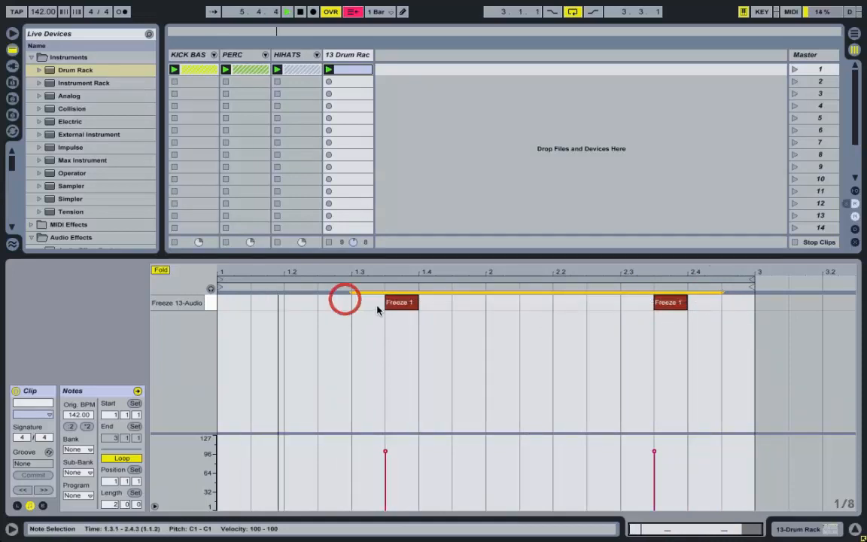
right_click(350, 296)
left_click(451, 480)
mouse_move(399, 302)
left_mouse_down()
mouse_move(486, 306)
mouse_move(396, 312)
left_mouse_up()
left_click(475, 310)
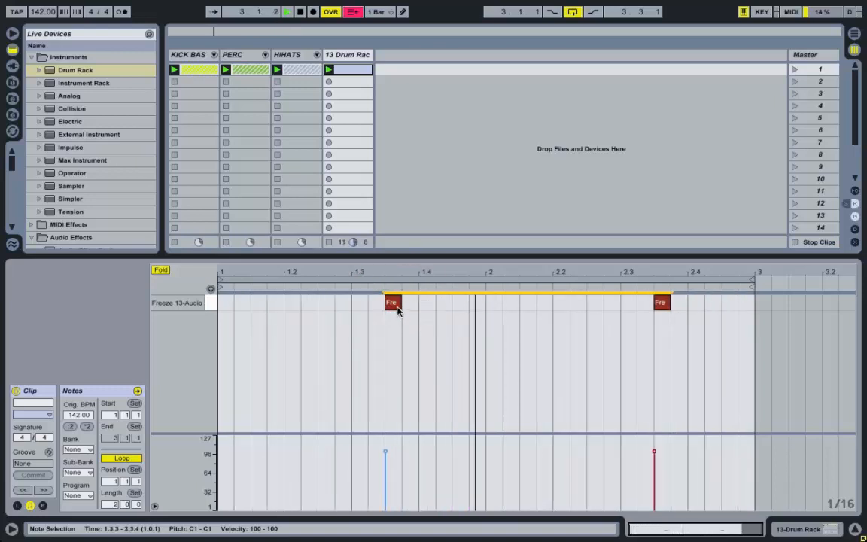
Solo the 13 Drum Rack track and show the sample settings of its C1 pad
left_click(350, 59)
double_click(351, 57)
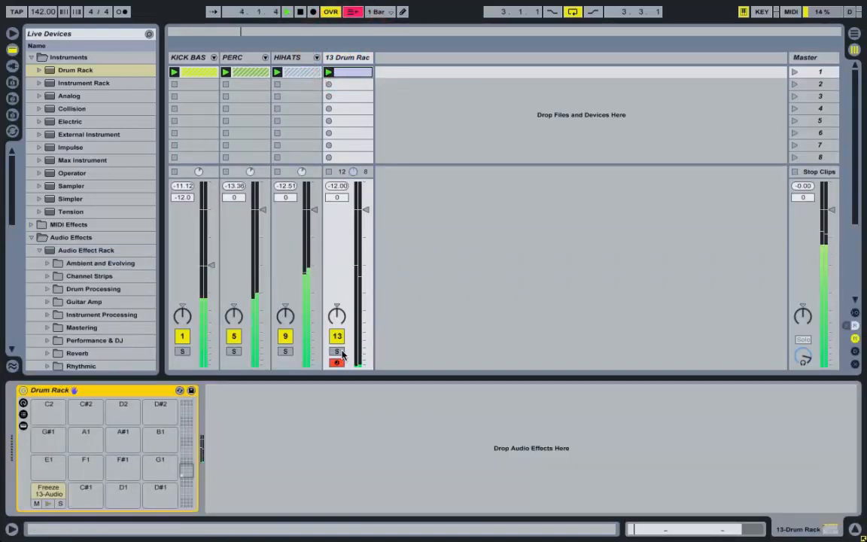
left_click(342, 352)
left_click(50, 490)
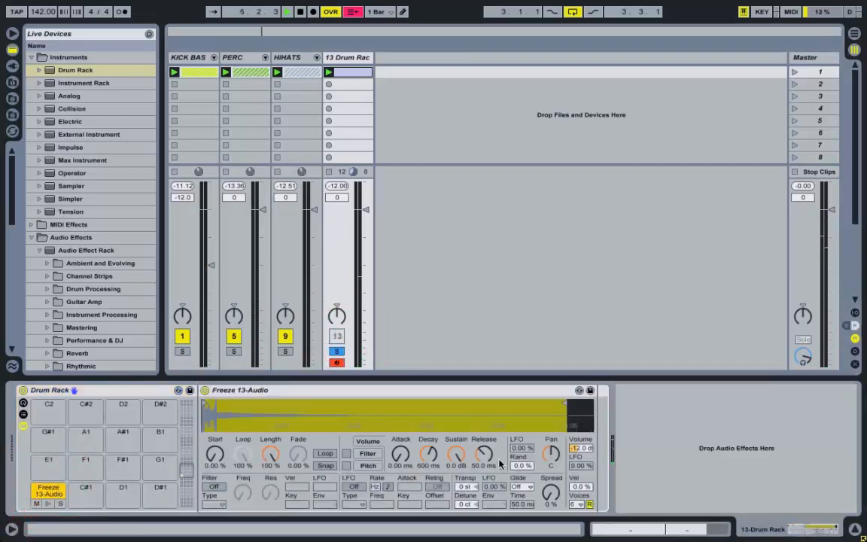
Set the sample's sustain to -inf dB, decay to 1.53 s and release to 133 ms, and unsolo the track
left_click_drag(485, 456, 485, 421)
left_click_drag(456, 457, 456, 489)
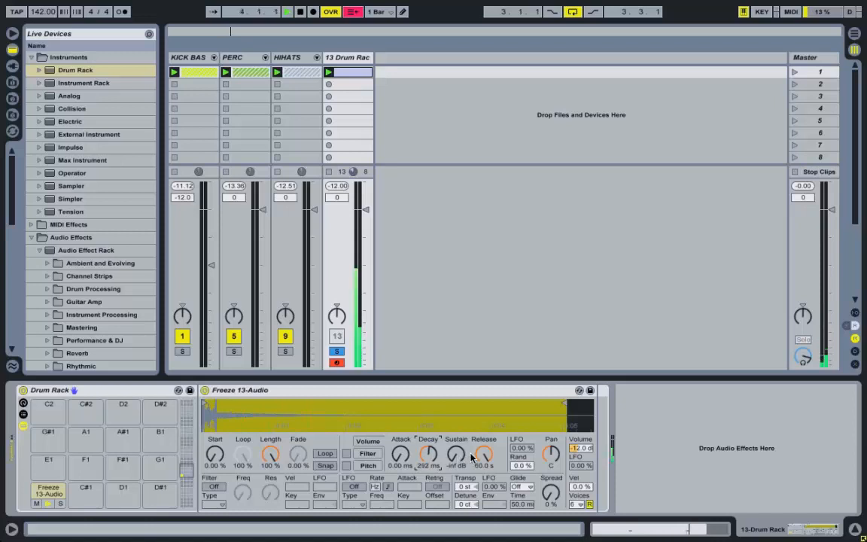
left_click_drag(428, 454, 428, 447)
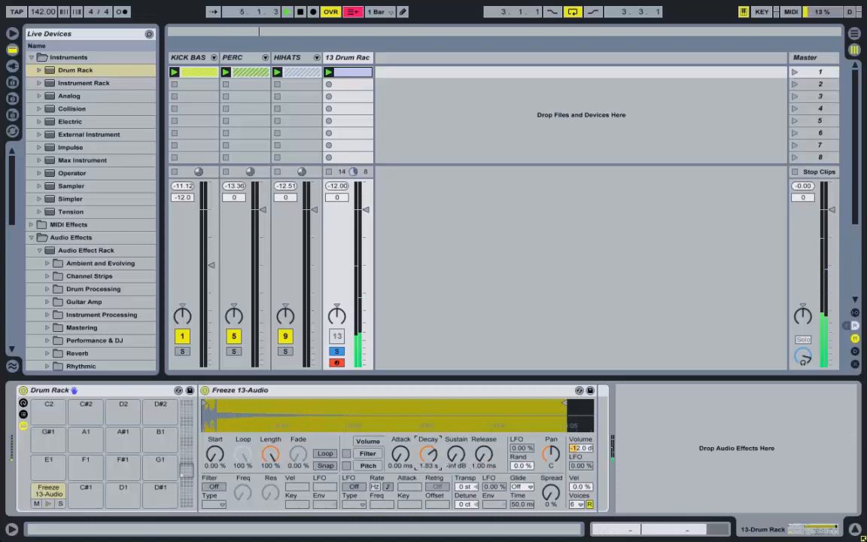
left_click_drag(485, 454, 484, 448)
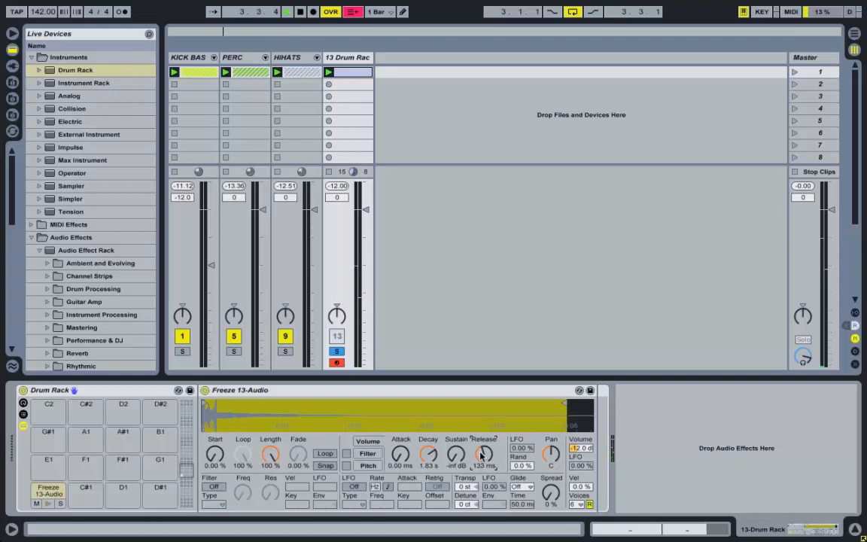
left_click(336, 351)
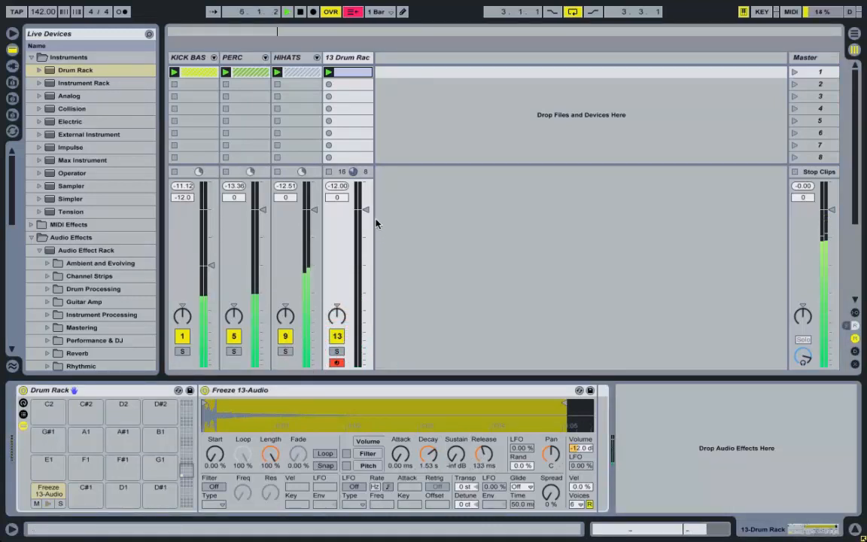
Set the C1 pad sample's volume to -6 dB and its velocity sensitivity to 50%
left_click(51, 490)
left_click(50, 488)
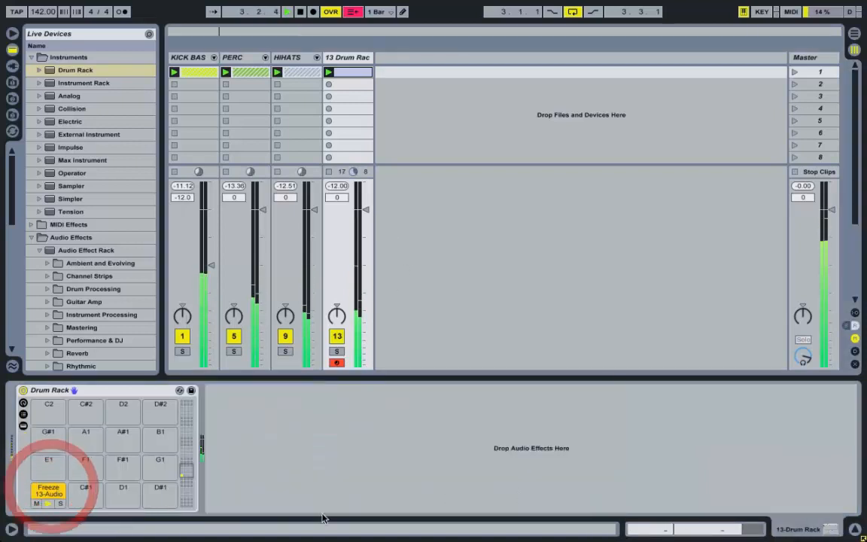
left_click(50, 487)
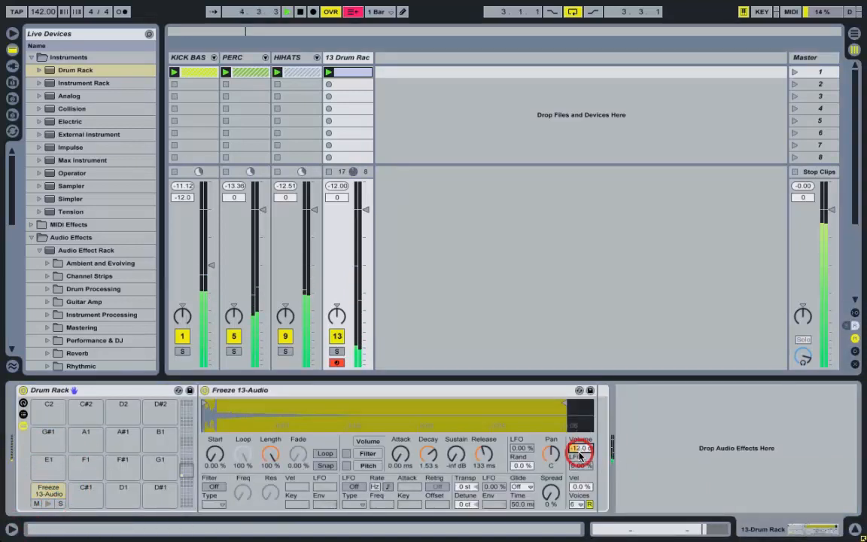
type("-6")
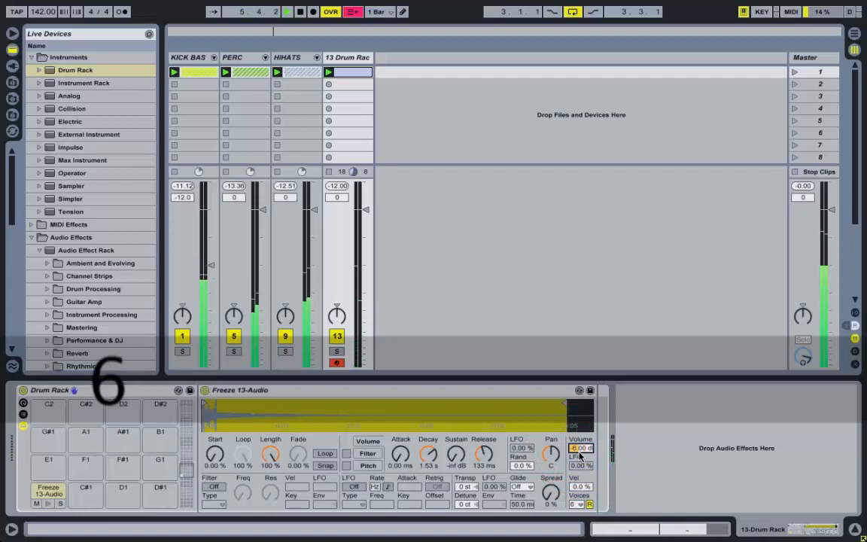
left_click(581, 487)
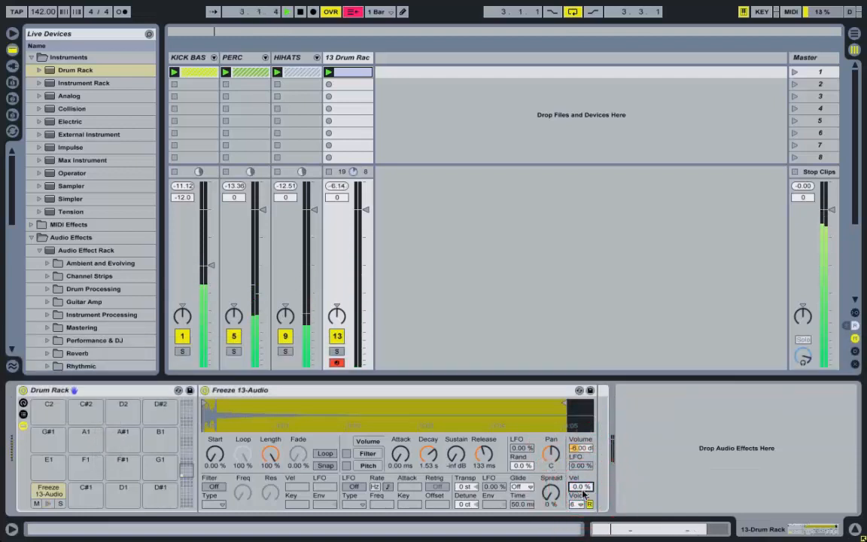
type("50")
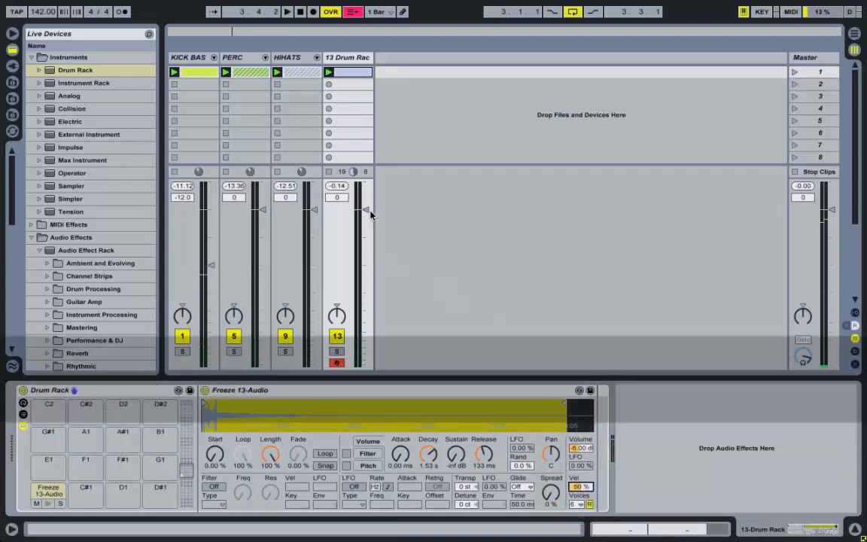
Lower the 13 Drum Rack track's volume to -10 dB, restart playback and reduce the volume further to -15 dB
left_click(364, 211)
type("-10")
key("Return")
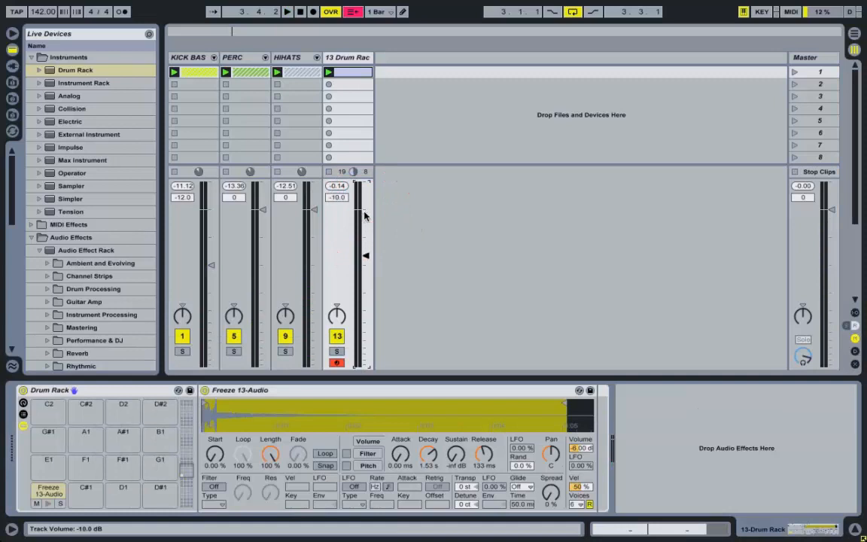
key("space")
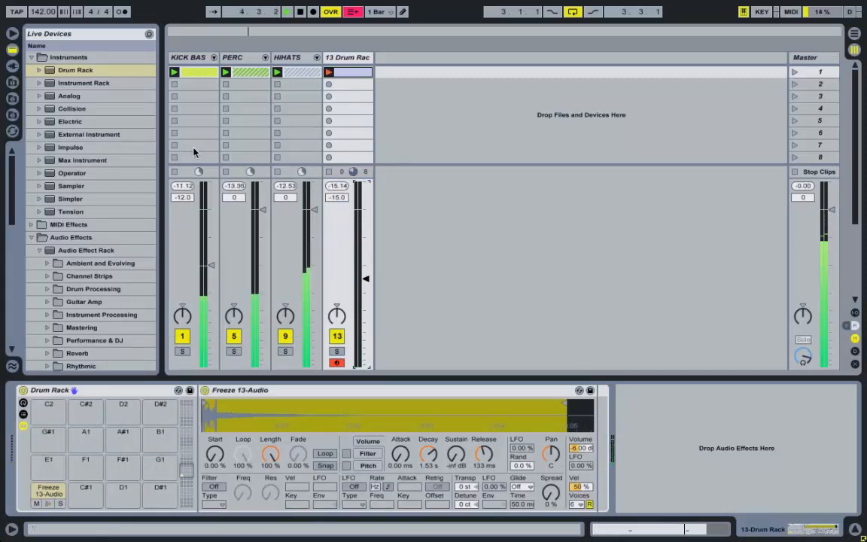
Insert an audio track with PERC 2.wav from the TUTORIAL PERC folder in its first slot and launch scene 1
left_click(13, 115)
left_click(62, 199)
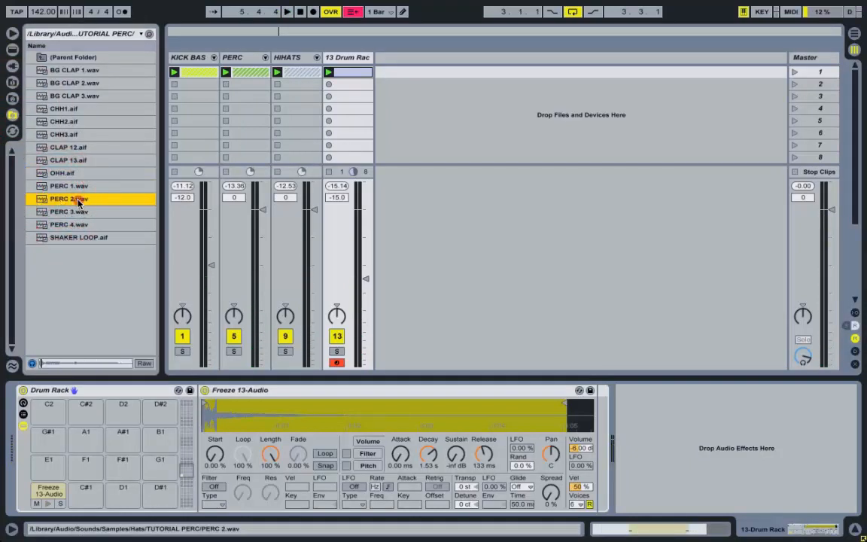
right_click(408, 88)
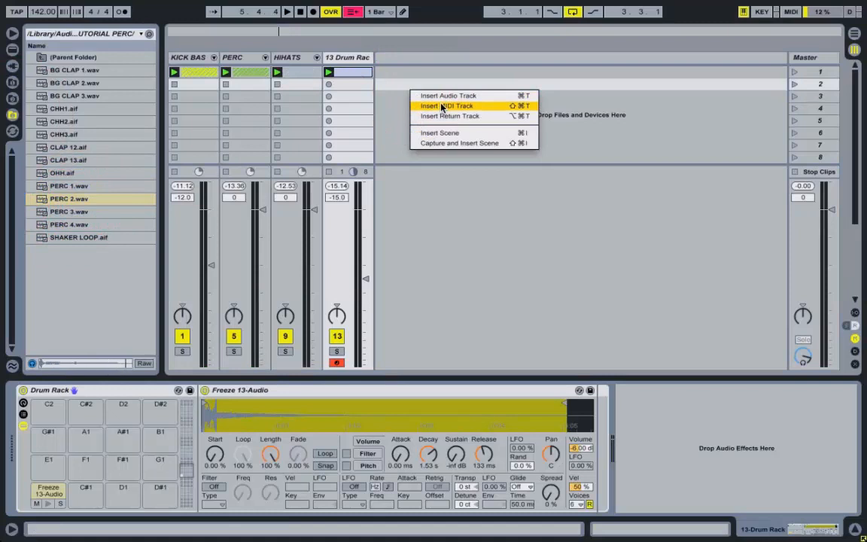
left_click(448, 95)
left_click(406, 57)
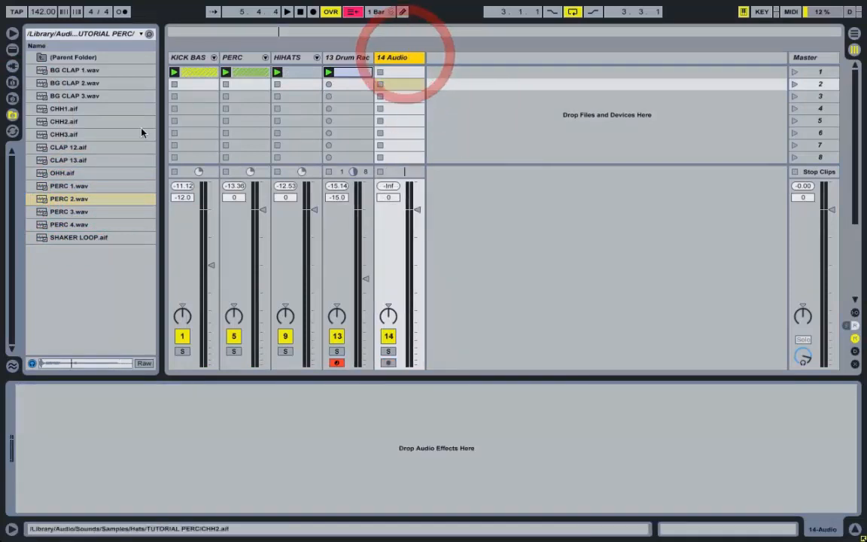
left_click_drag(66, 199, 410, 72)
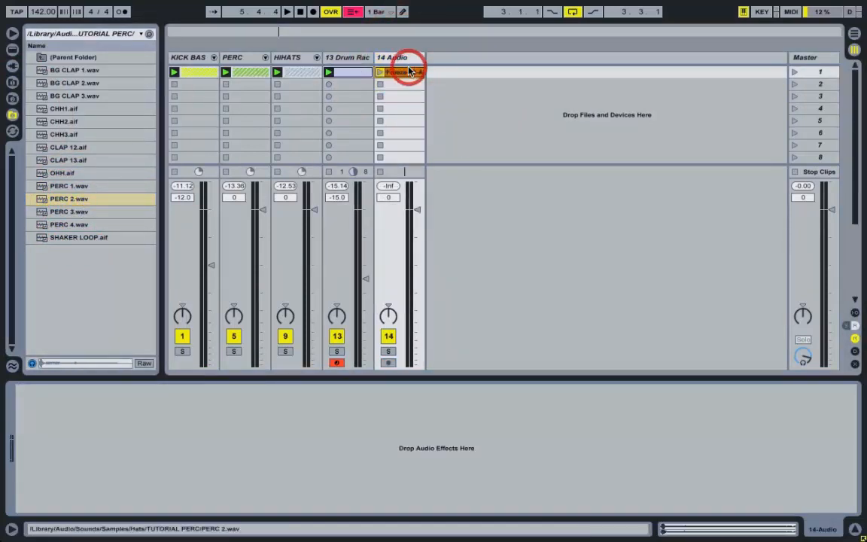
key("space")
left_click(795, 73)
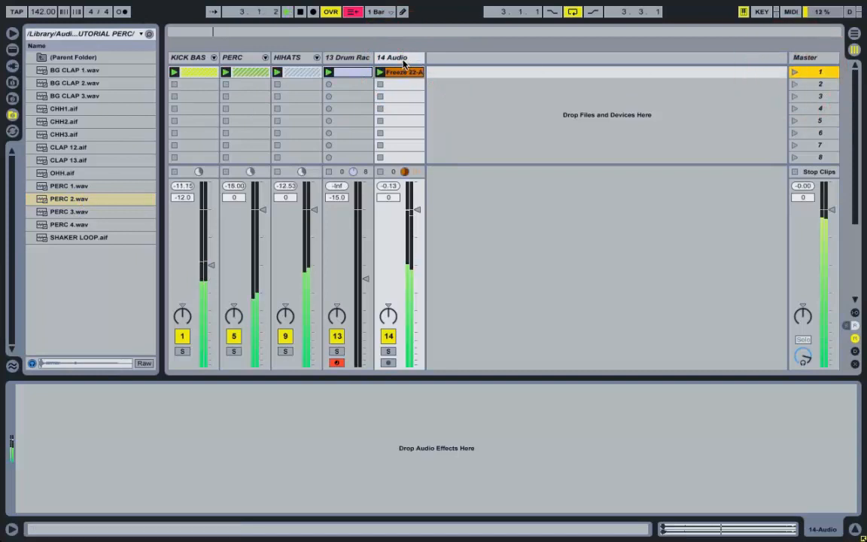
Set the PERC 2 clip's loop length to 1 bar, shorten it to two beats and relaunch scene 1
left_click(403, 75)
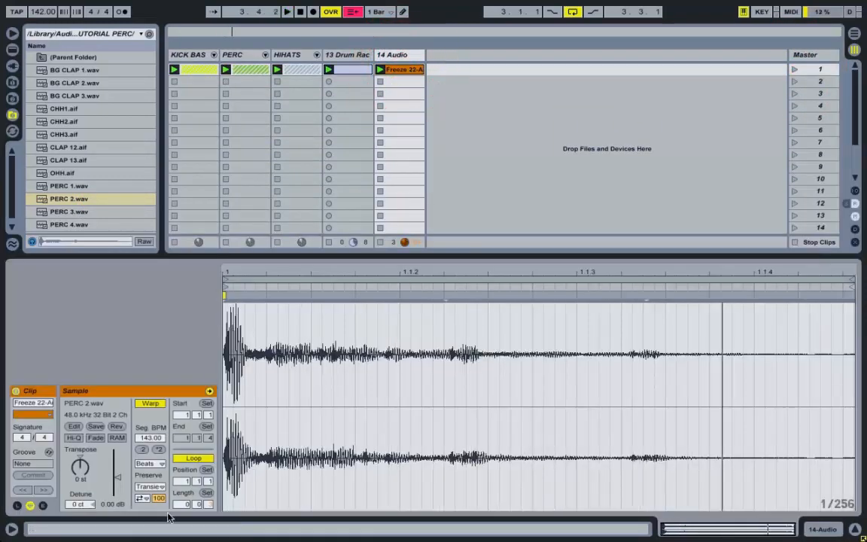
type("1")
key("Return")
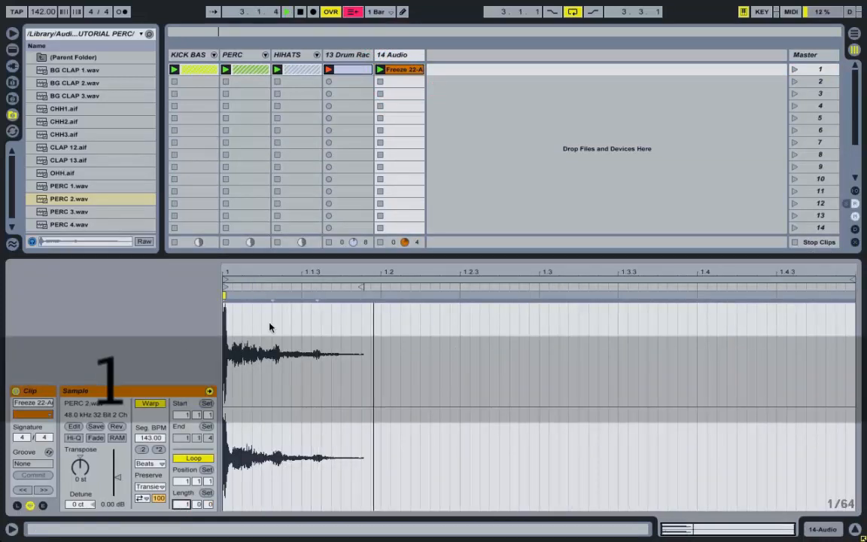
mouse_move(851, 281)
left_mouse_down()
mouse_move(548, 285)
mouse_move(542, 305)
left_mouse_up()
double_click(409, 55)
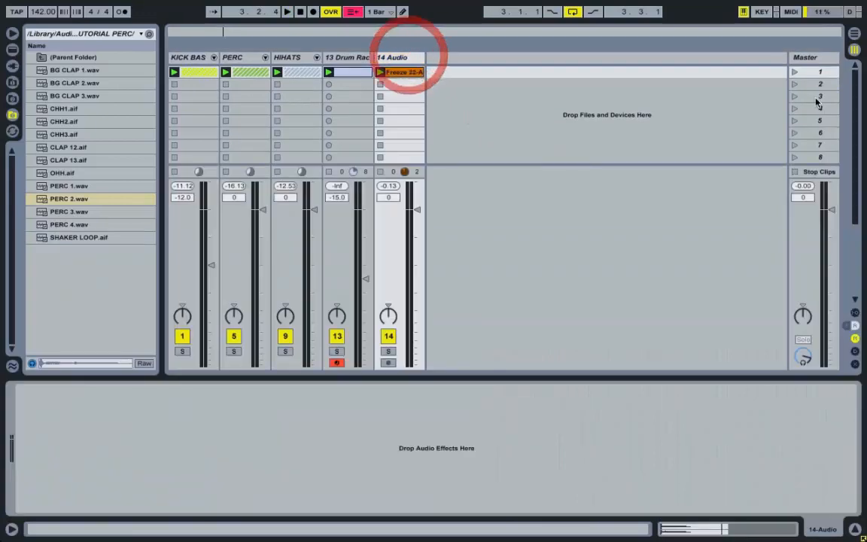
left_click(794, 72)
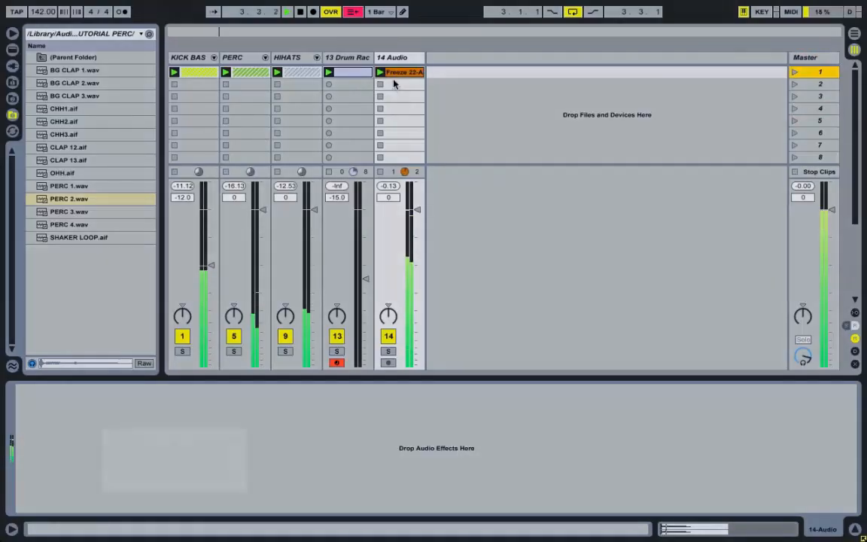
Select the PERC 2 clip and mute the PERC, HIHATS and 13 Drum Rack tracks
left_click(399, 72)
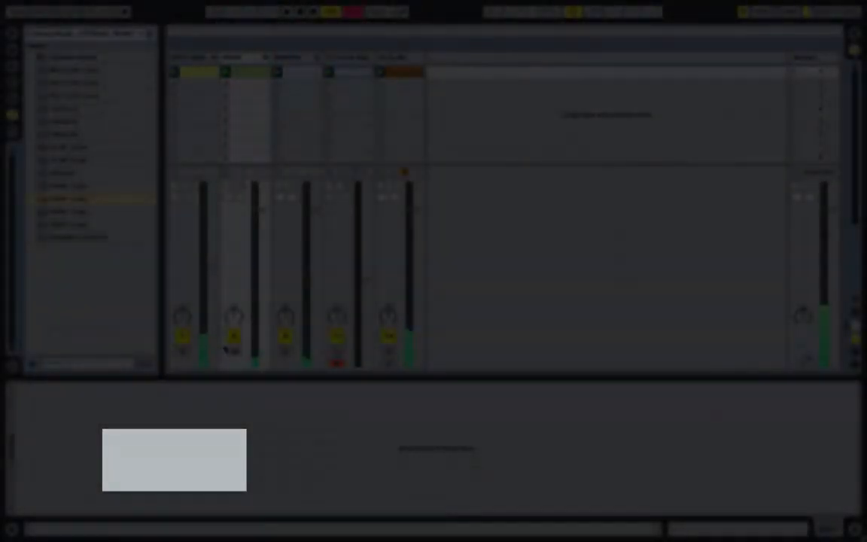
left_click(233, 333)
left_click(286, 335)
left_click(338, 335)
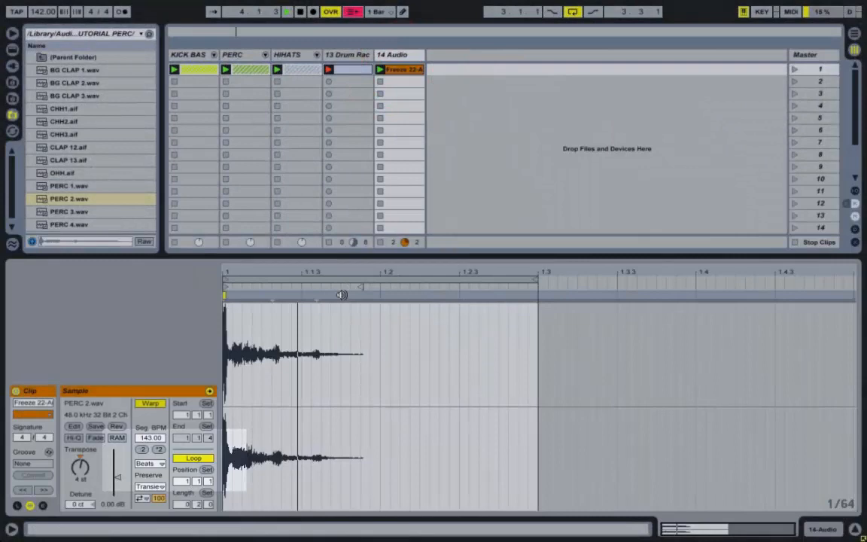
Using a 1/8 grid, move the PERC 2 clip's first warp marker to 1.1.3 and shorten its loop to one beat
right_click(334, 301)
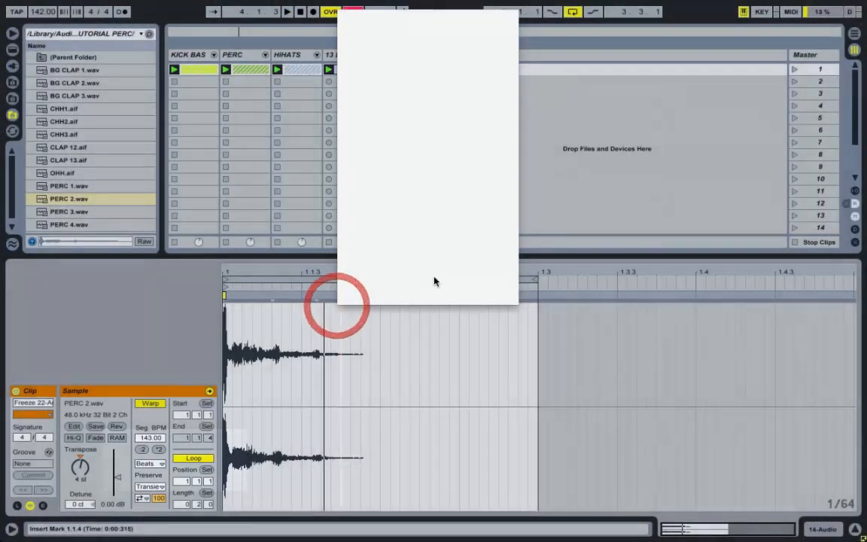
left_click(391, 272)
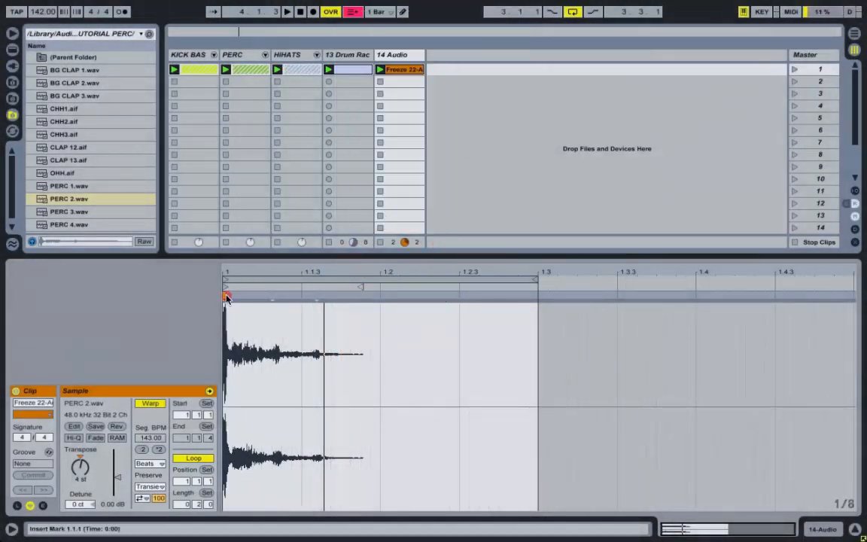
left_click_drag(225, 296, 290, 298)
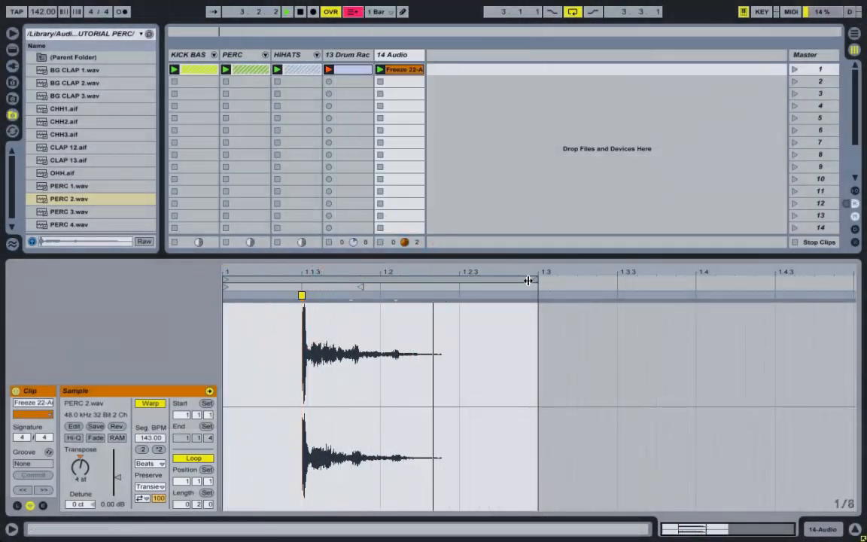
mouse_move(528, 281)
left_mouse_down()
mouse_move(413, 286)
mouse_move(380, 303)
left_mouse_up()
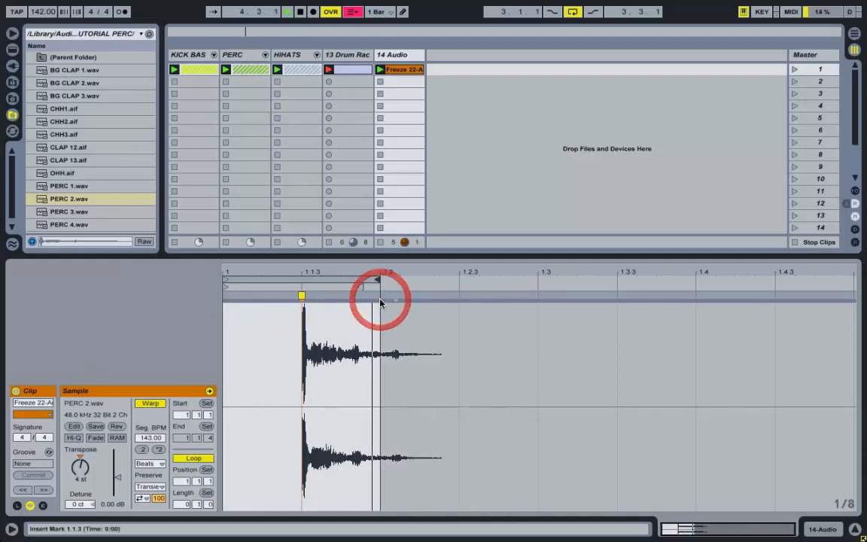
Switch the PERC 2 clip to Complex warp mode, try a 13 st transposition and settle on 2 st
left_click(166, 514)
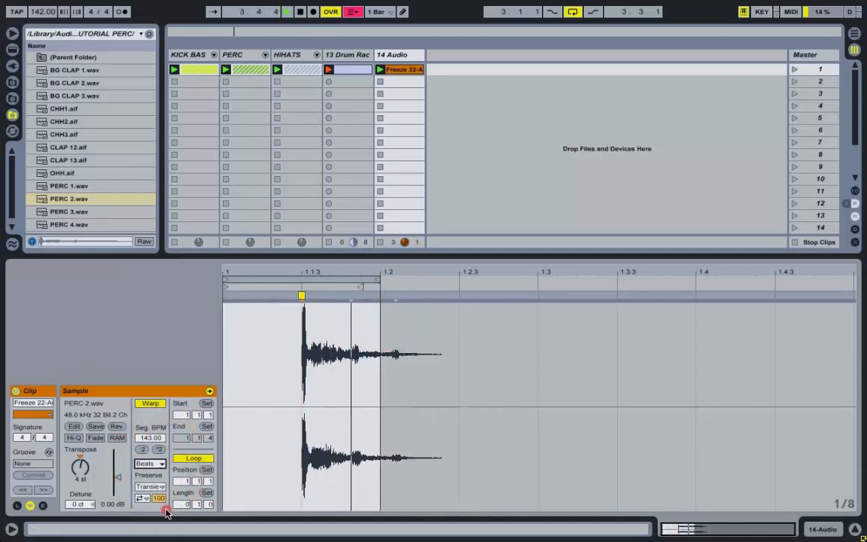
left_click(83, 467)
left_click_drag(83, 467, 82, 468)
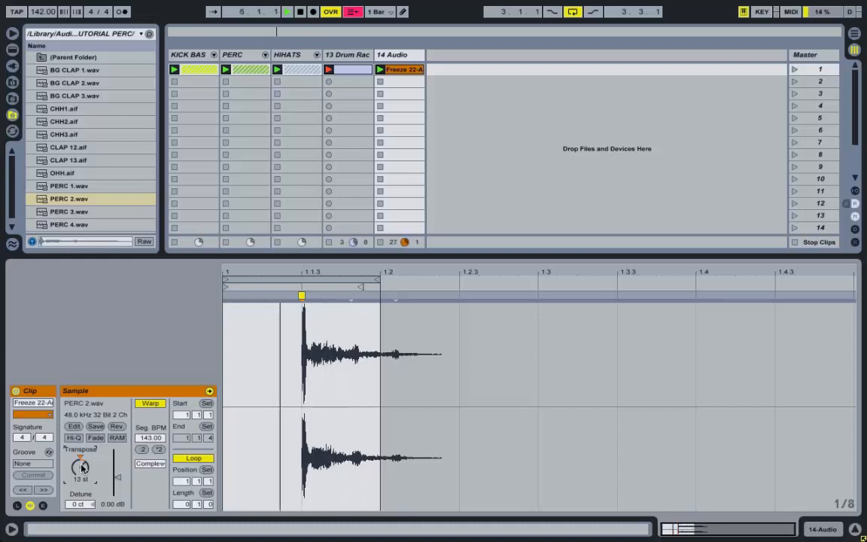
left_click_drag(82, 468, 81, 466)
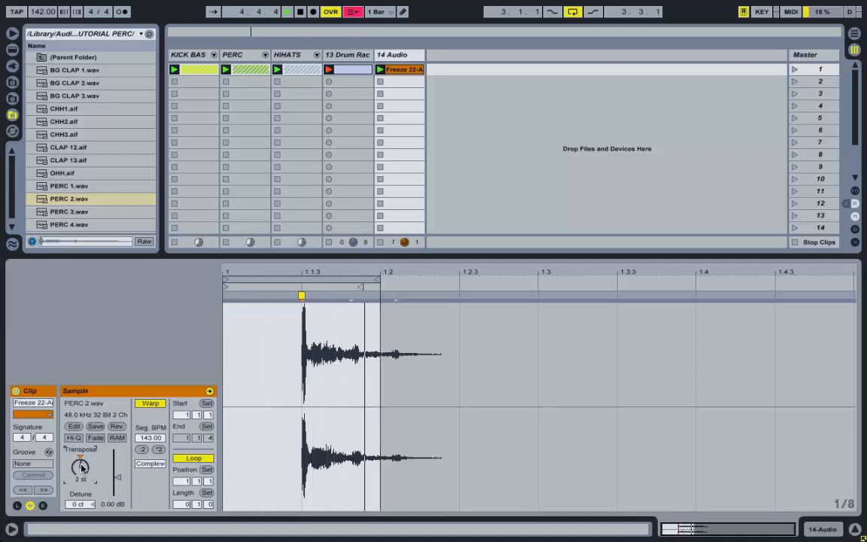
Unmute the HIHATS, PERC and 13 Drum Rack tracks and lower the 14 Audio track's volume to -11.2 dB
double_click(395, 55)
left_click(284, 337)
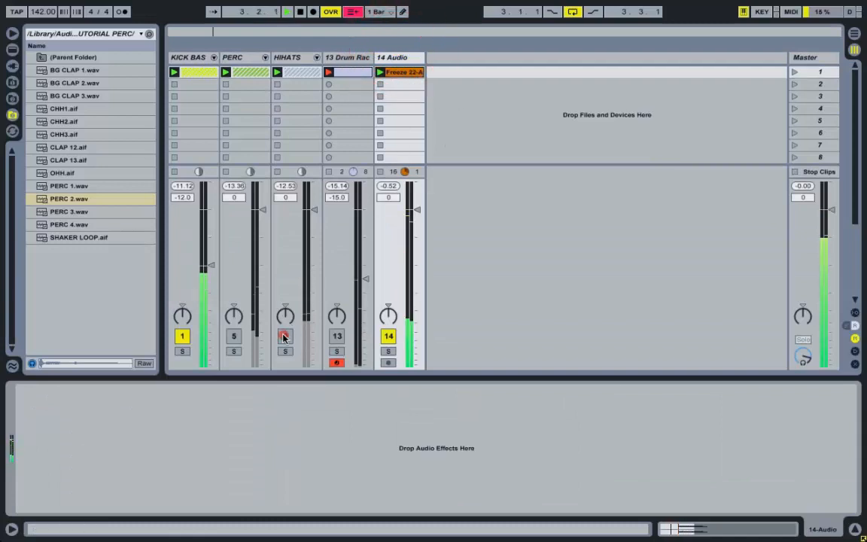
left_click(233, 337)
left_click(337, 337)
left_click_drag(416, 209, 417, 258)
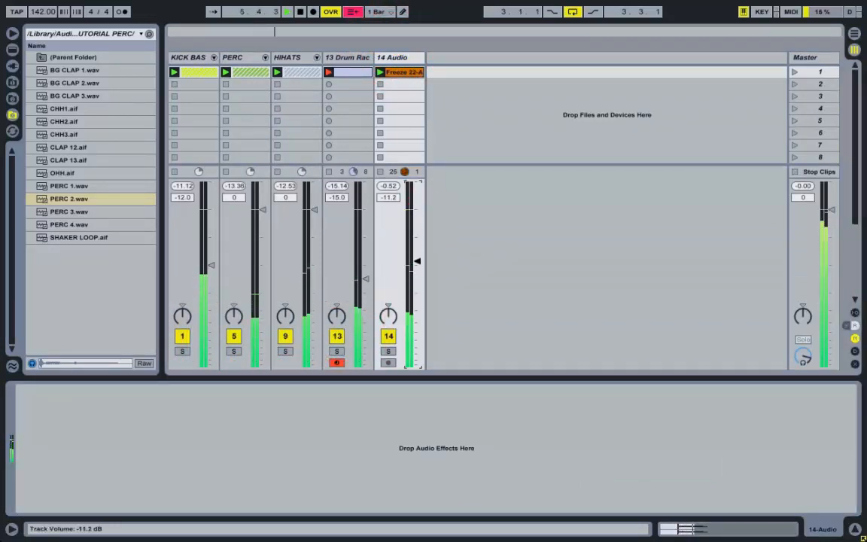
Reopen the PERC 2 clip's transposition for editing and solo the 14 Audio track
double_click(404, 72)
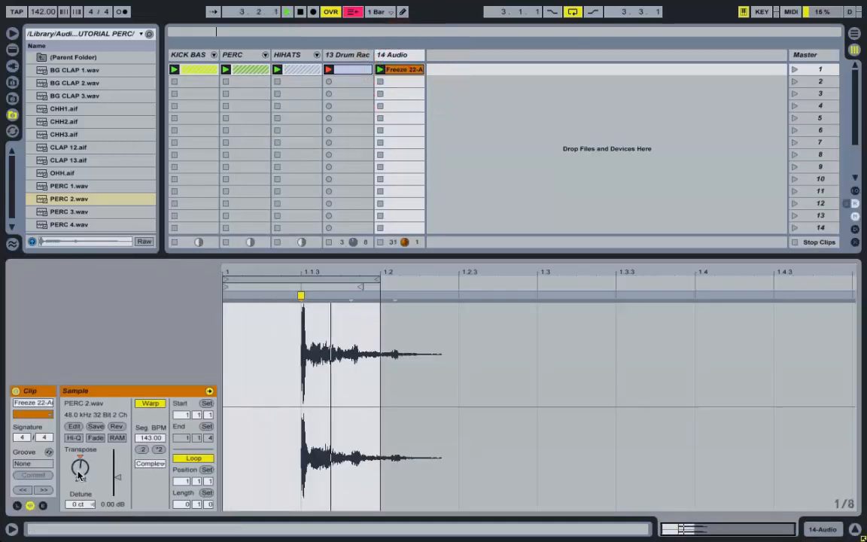
left_click(80, 470)
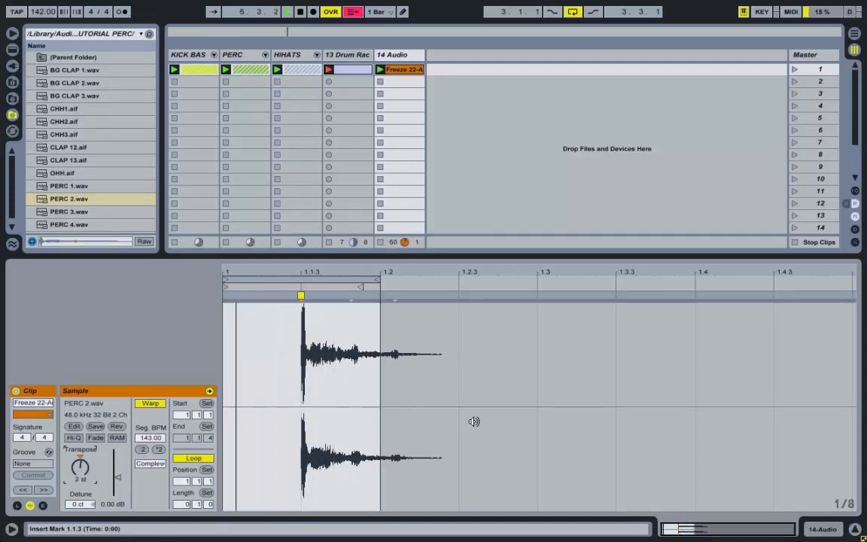
left_click(399, 54)
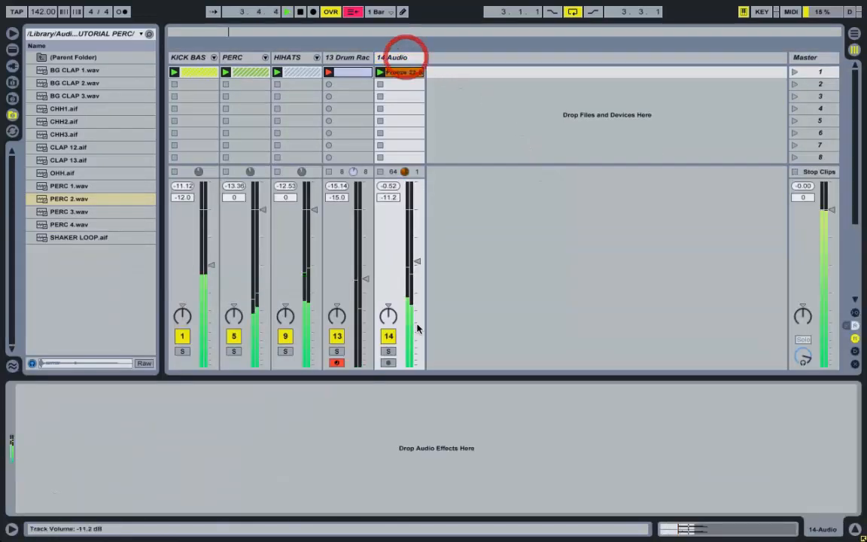
left_click(387, 351)
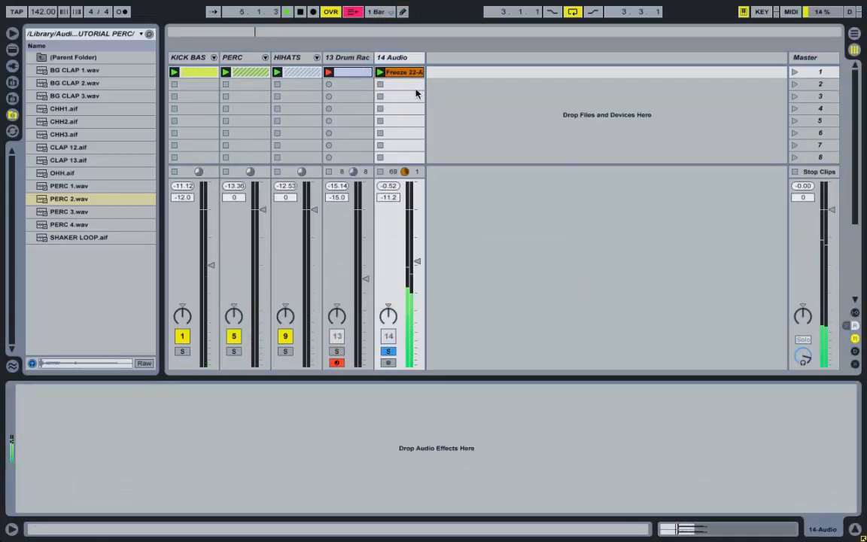
Add the FabFilter Pro-Q equalizer plug-in to the 14 Audio track and close its window
left_click(400, 73)
left_click(12, 66)
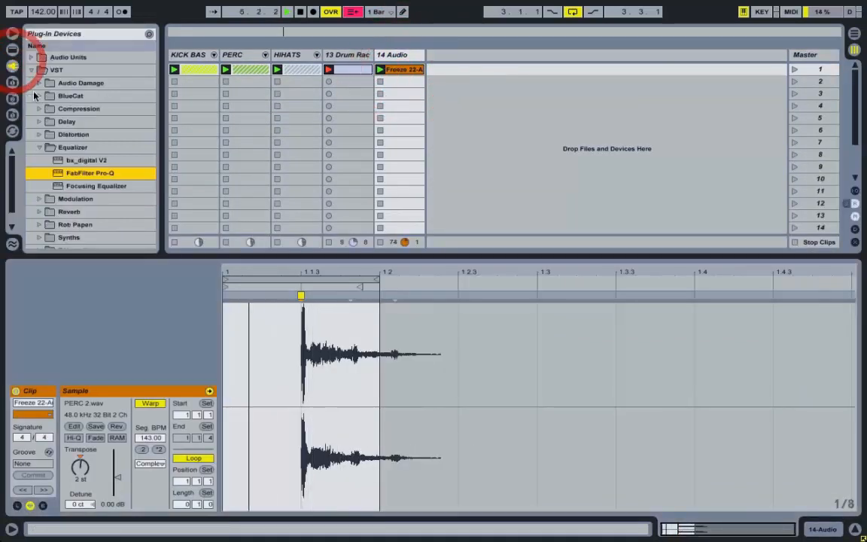
left_click(41, 147)
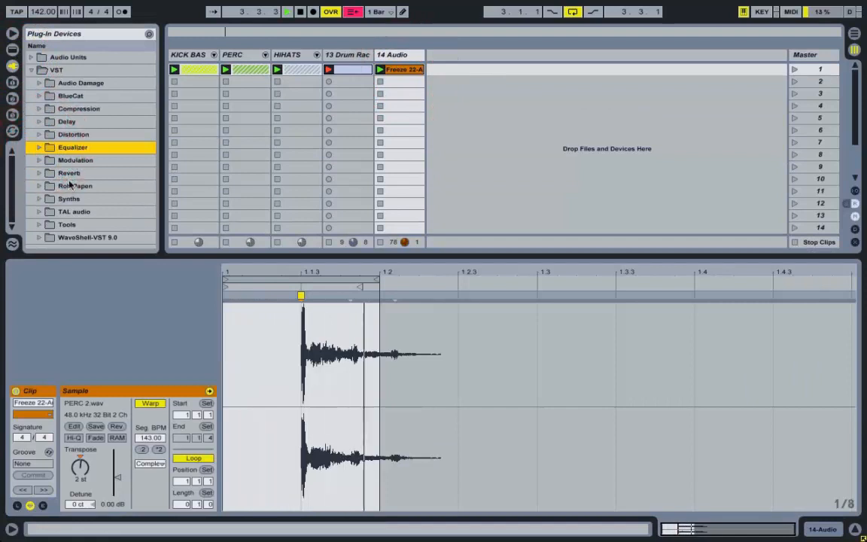
left_click(42, 148)
double_click(65, 173)
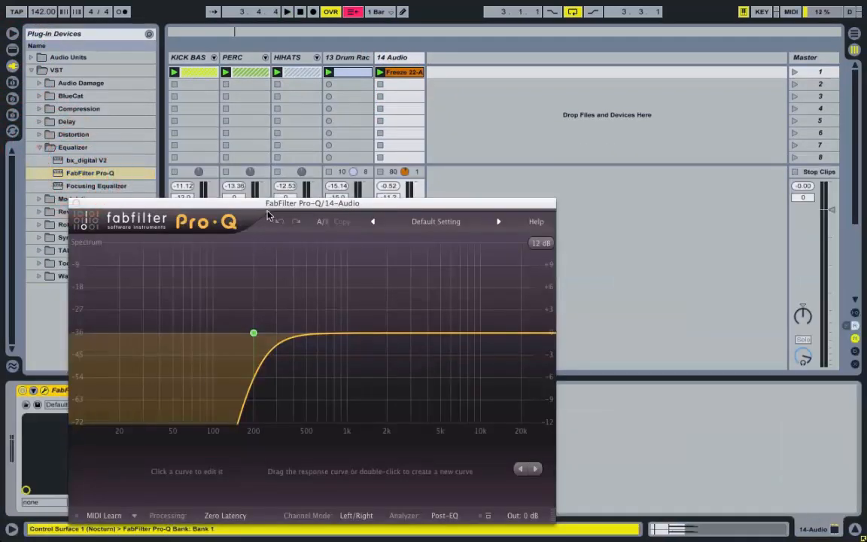
left_click(76, 203)
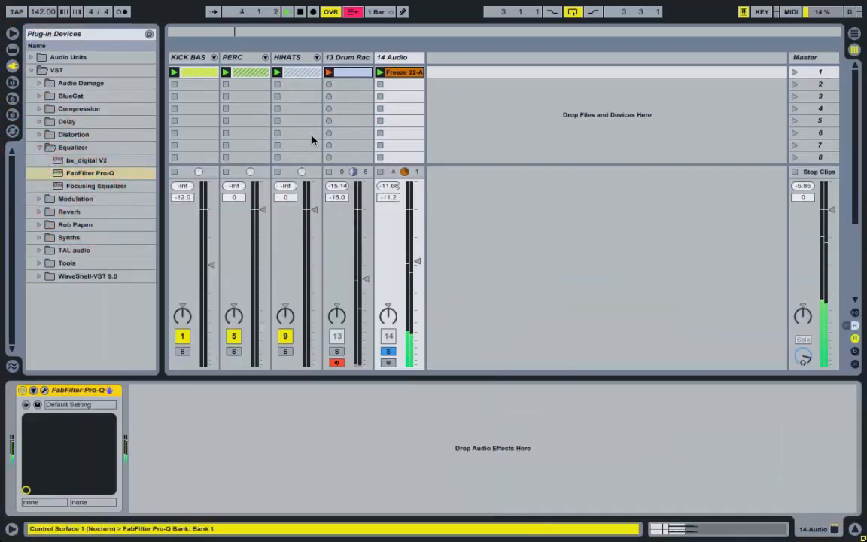
Extend the PERC 2 clip's loop to end at 1.2.3 and move its warp marker back to 1.1.1
left_click(400, 72)
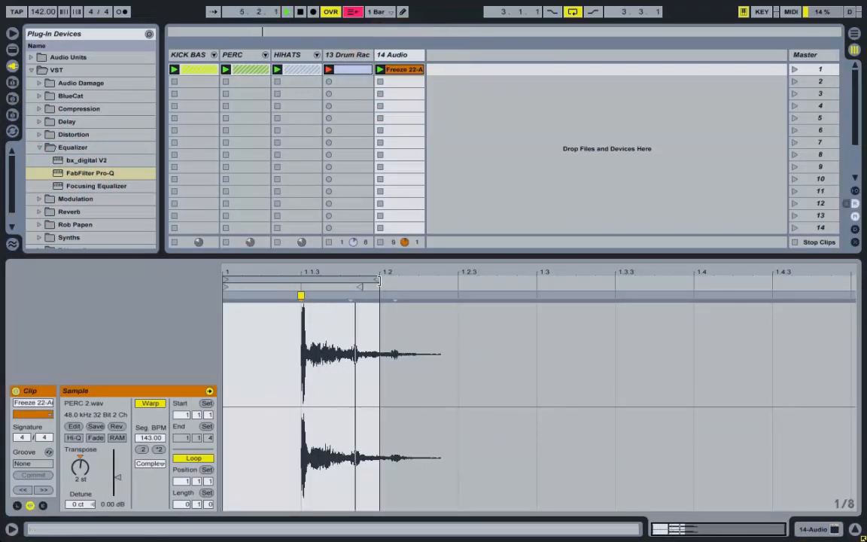
left_click_drag(378, 280, 478, 296)
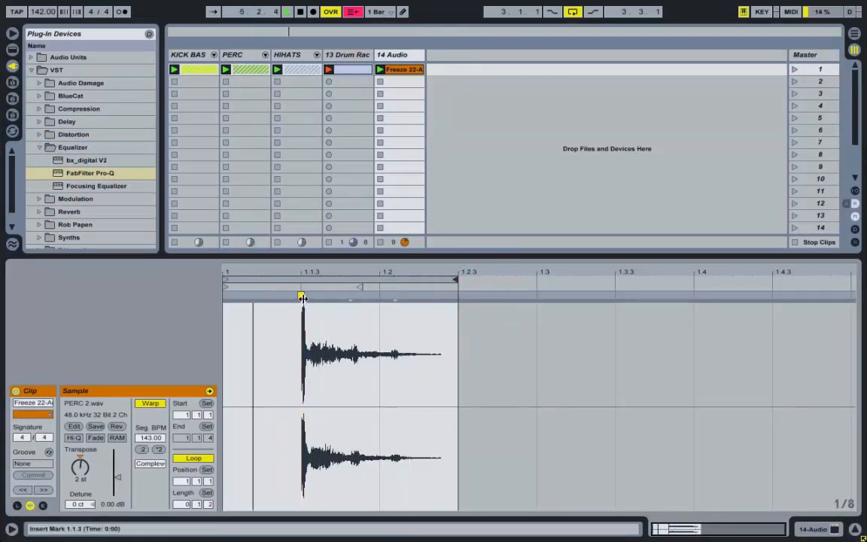
left_click_drag(301, 296, 241, 304)
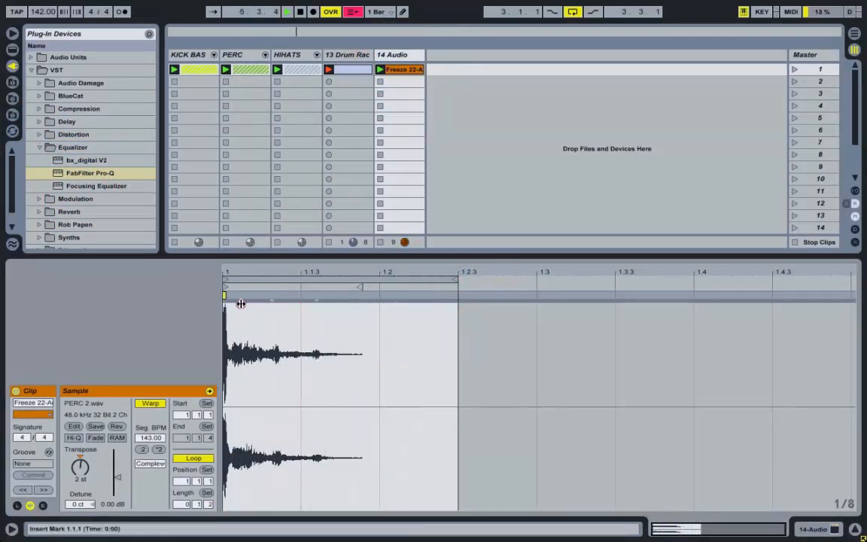
Raise the low cut frequency in the 14 Audio track's FabFilter Pro-Q to about 427 Hz
left_click(405, 56)
left_click(43, 391)
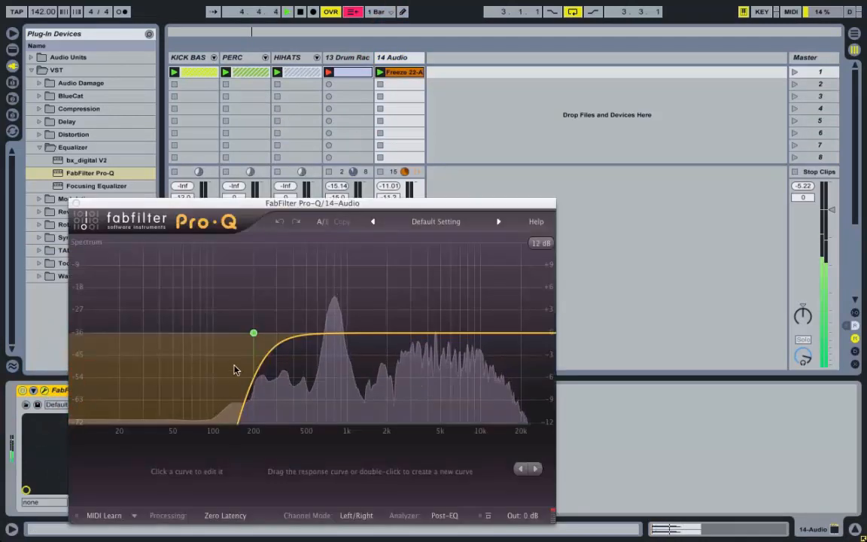
left_click_drag(254, 333, 297, 335)
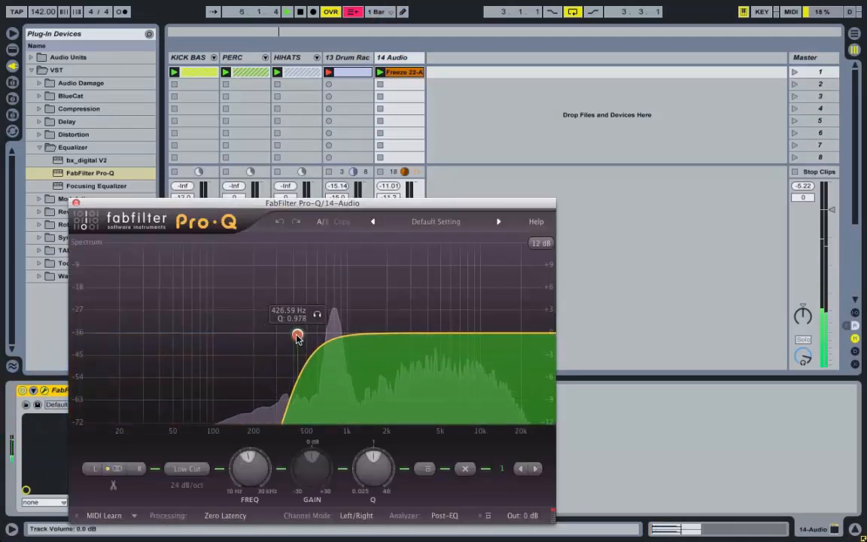
Add a second Pro-Q band, make it a Low Cut and place it just below the first cut's frequency
left_click(251, 332)
left_click(185, 470)
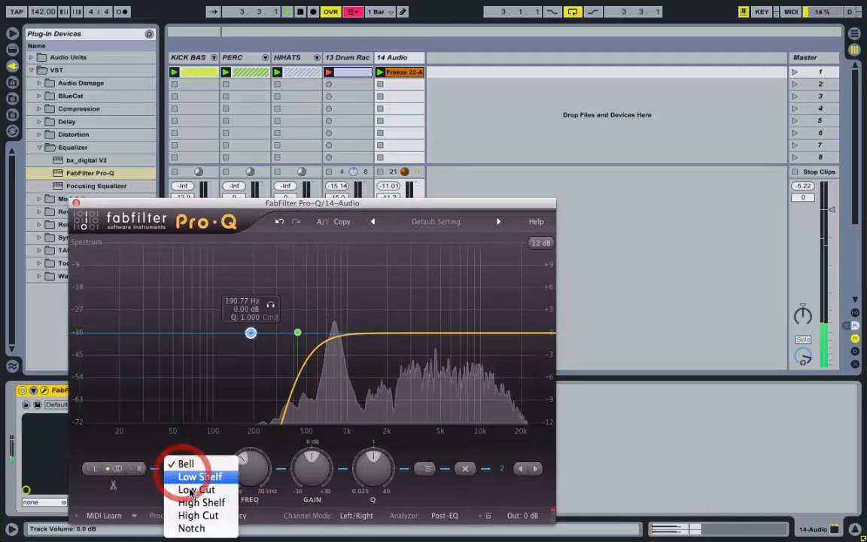
left_click(200, 501)
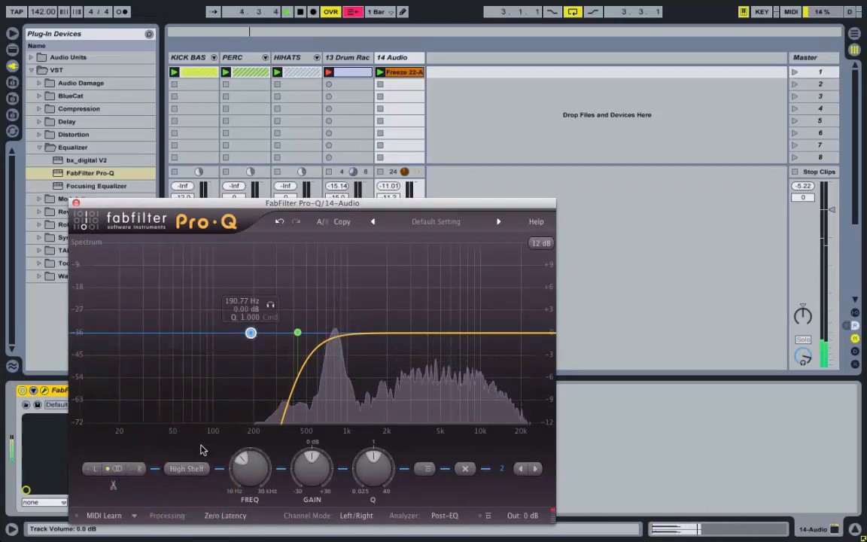
left_click(186, 468)
left_click(193, 488)
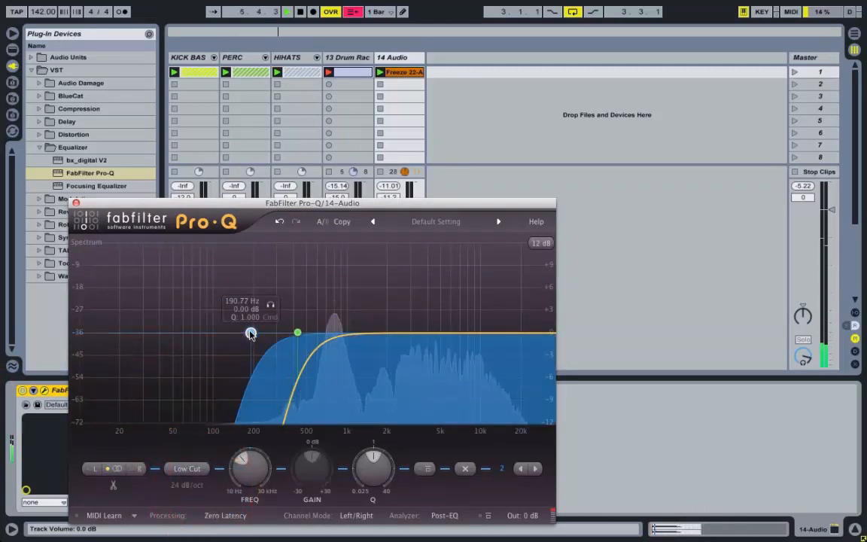
left_click_drag(251, 333, 289, 333)
left_click(472, 322)
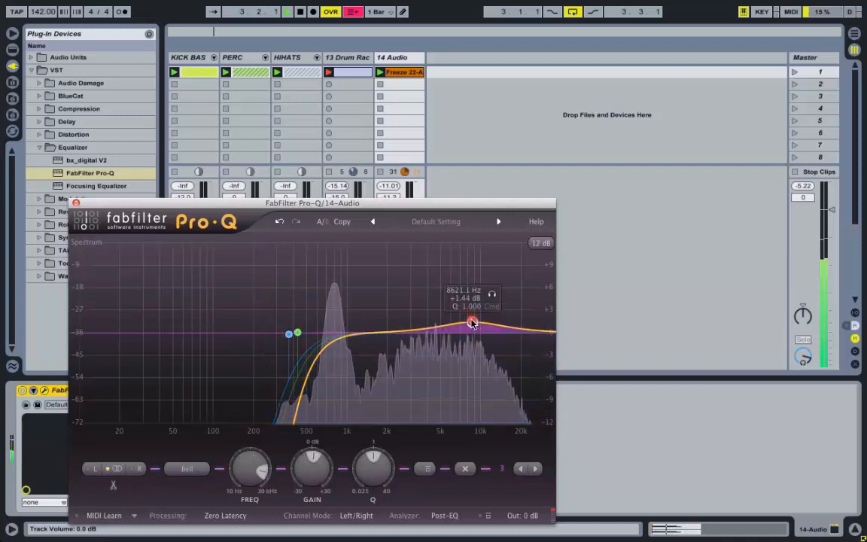
left_click_drag(472, 322, 376, 316)
left_click(464, 468)
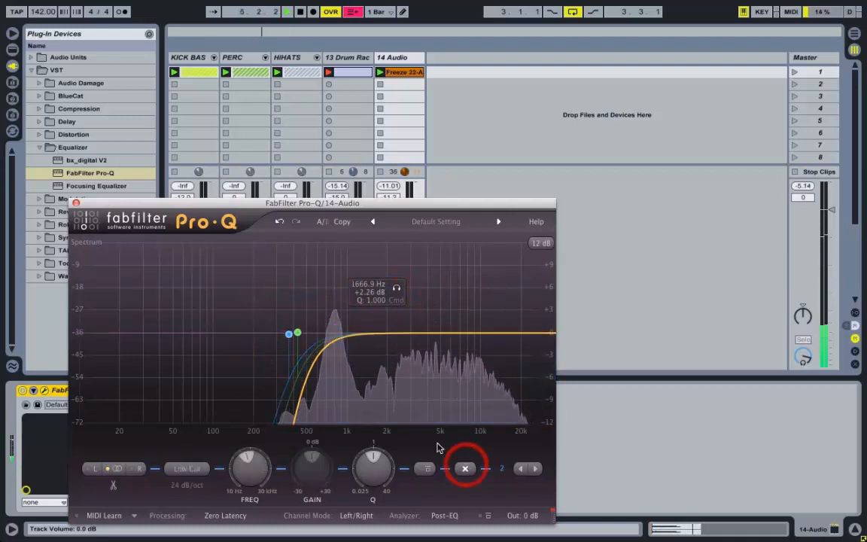
Close Pro-Q and add the FabFilter Saturn distortion plug-in to the 14 Audio track
left_click(76, 202)
left_click(41, 148)
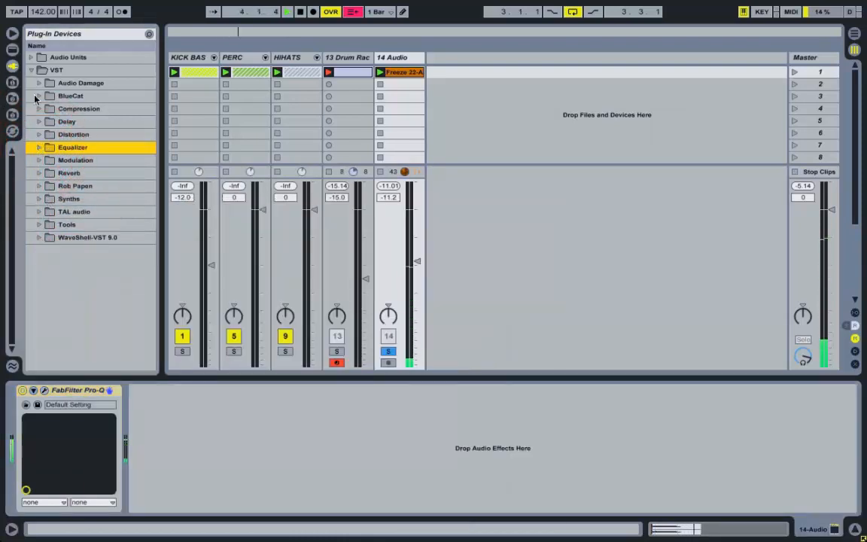
left_click(38, 134)
double_click(105, 149)
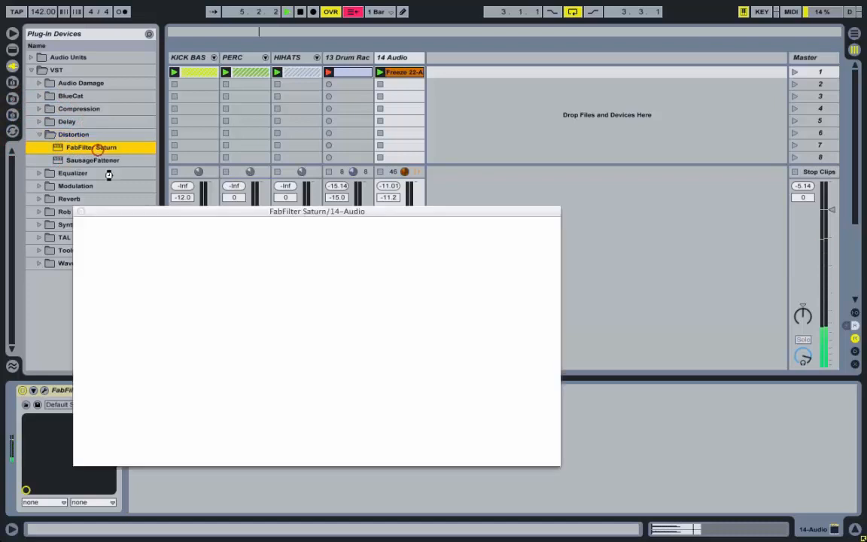
Set Saturn to Gentle Saturation with increased drive and reduced dynamics, and place it before FabFilter Pro-Q in the chain
left_click(228, 379)
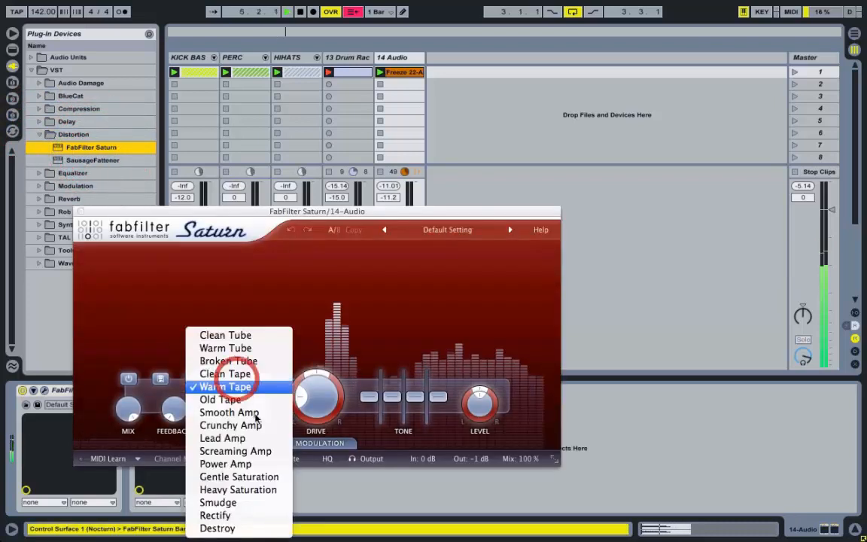
left_click(260, 481)
mouse_move(310, 379)
left_mouse_down()
mouse_move(311, 288)
mouse_move(303, 385)
left_mouse_up()
left_click_drag(261, 410, 264, 459)
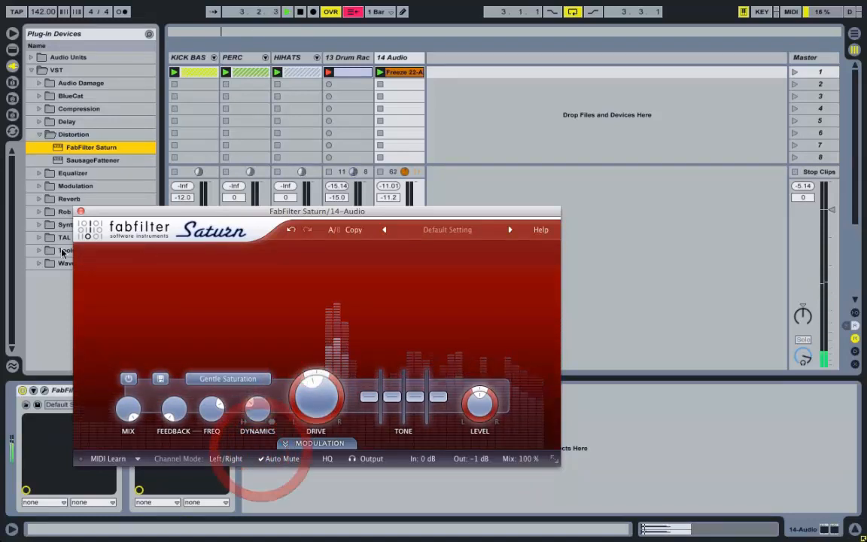
left_click(81, 211)
left_click_drag(187, 395, 20, 376)
Add the H-COMP preset to the end of the 14 Audio track's effect chain and close its plug-in window
left_click(39, 141)
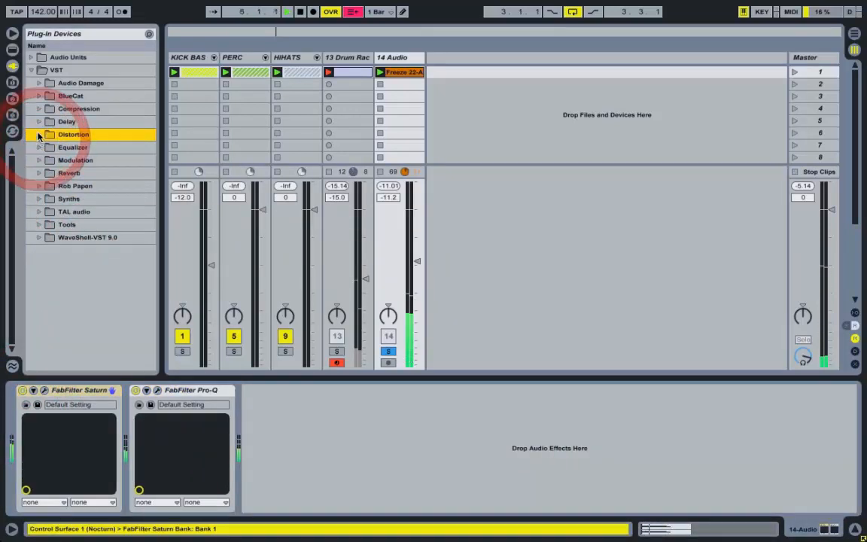
left_click(12, 49)
scroll(43, 252, "down", 5)
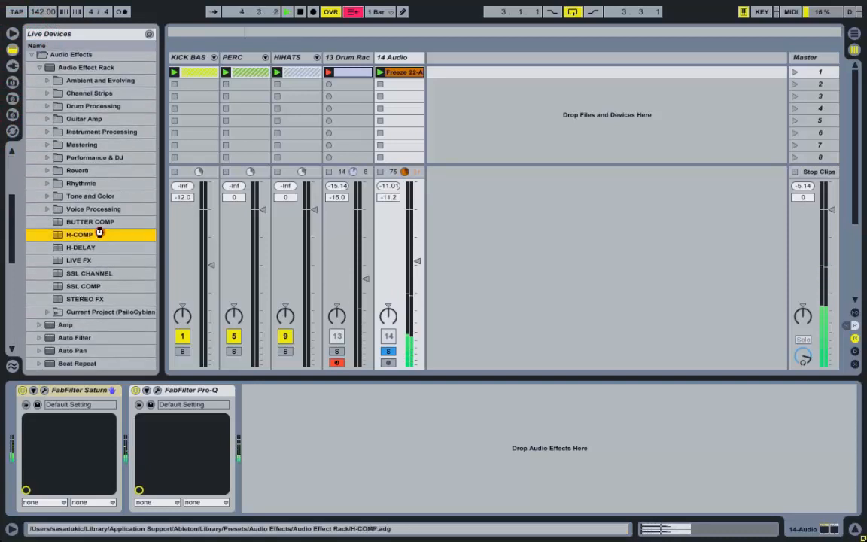
double_click(87, 234)
left_click(12, 65)
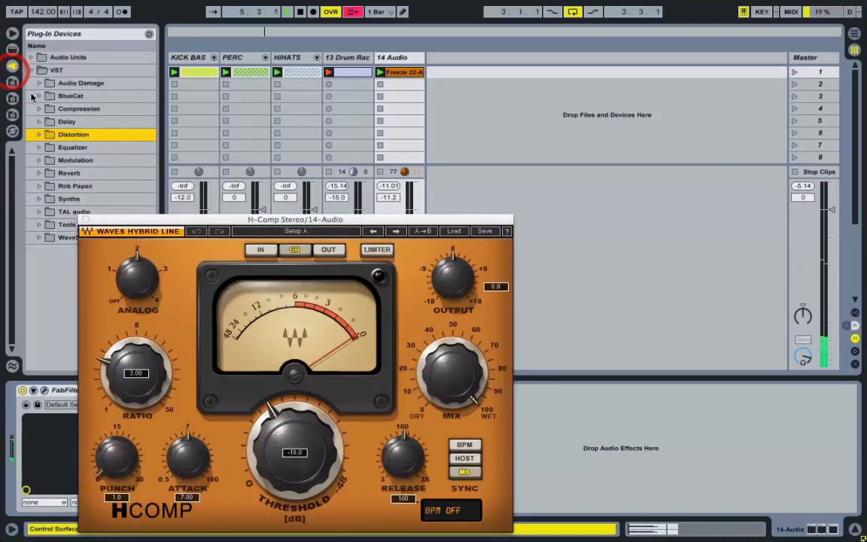
left_click(84, 220)
Insert the 2C-Aether reverb between FabFilter Pro-Q and H-Comp and load its Hypercube Hall preset from 02 Halls
left_click(40, 172)
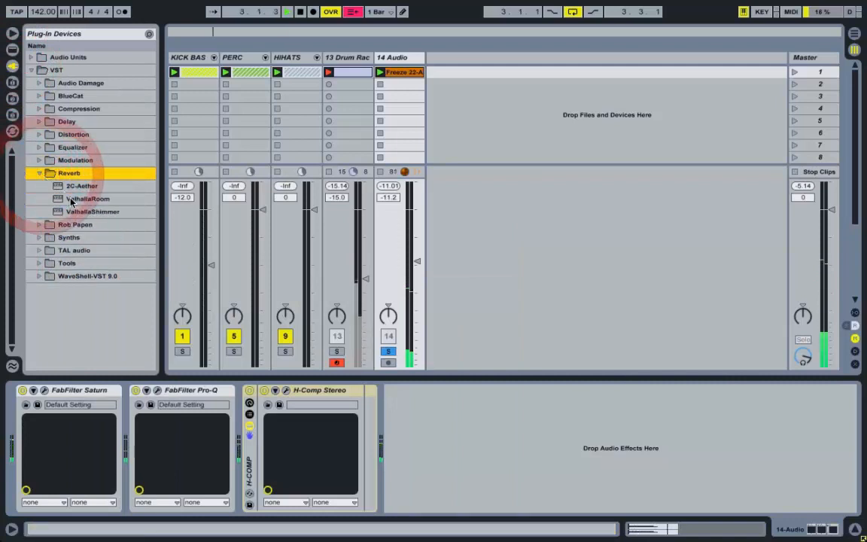
left_click_drag(80, 186, 218, 448)
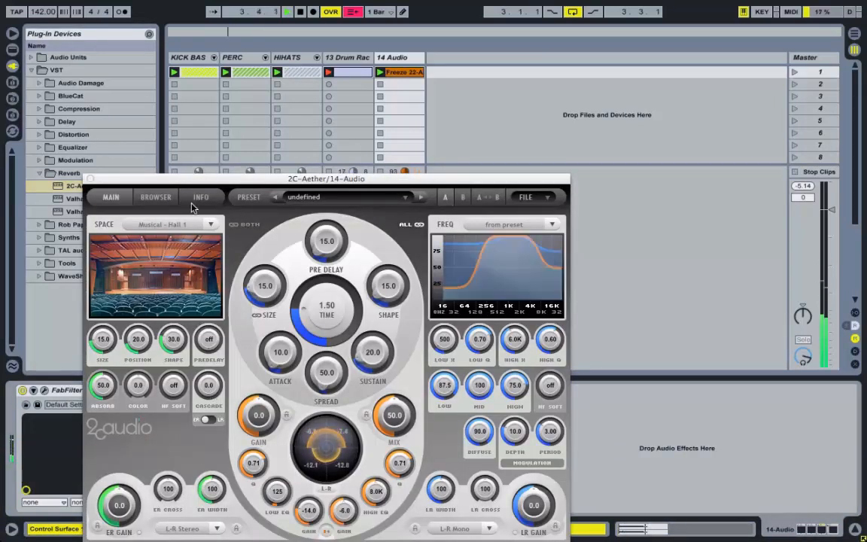
left_click(170, 196)
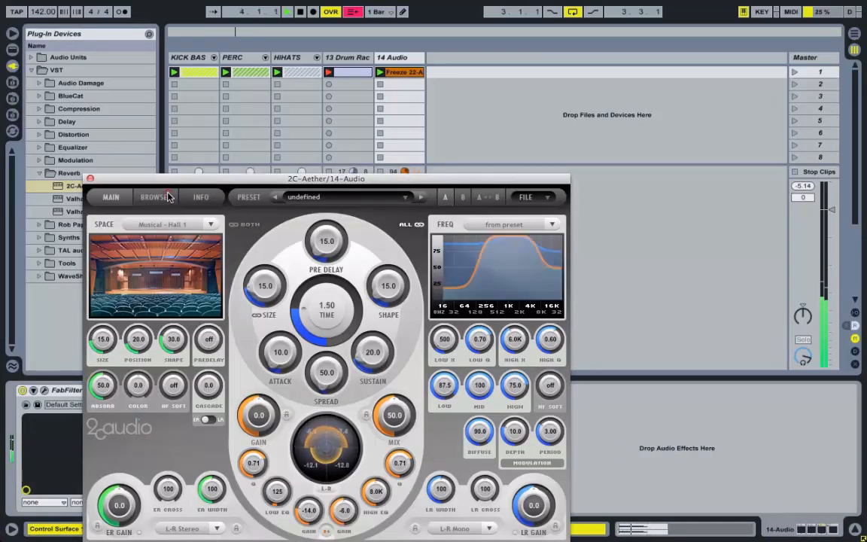
left_click(124, 258)
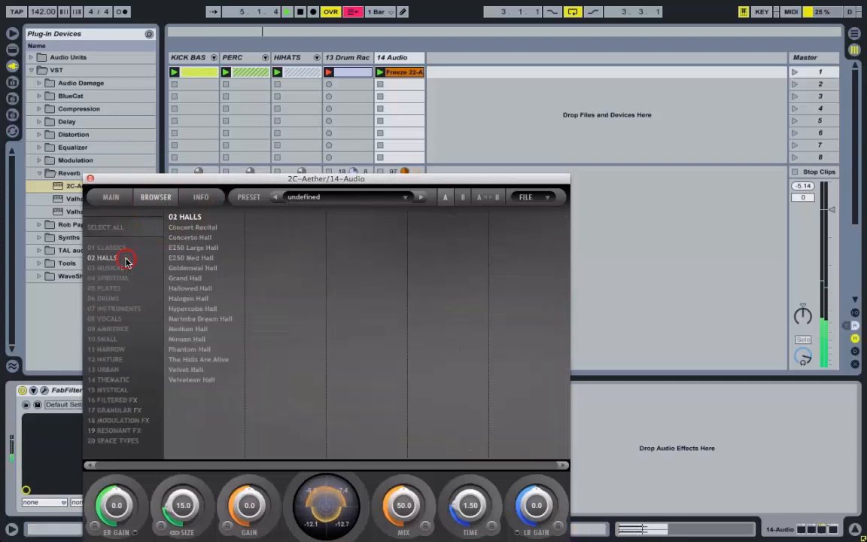
left_click(221, 310)
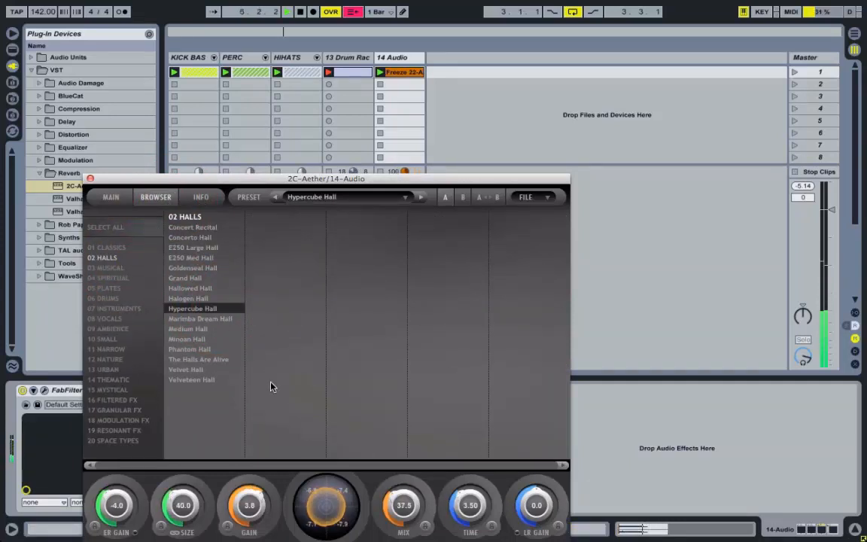
Set the Aether reverb's time to 5.32, size to 55.0 and mix to 33.5, and close its window
left_click_drag(472, 508, 474, 499)
left_click_drag(184, 511, 186, 503)
left_click_drag(399, 509, 399, 506)
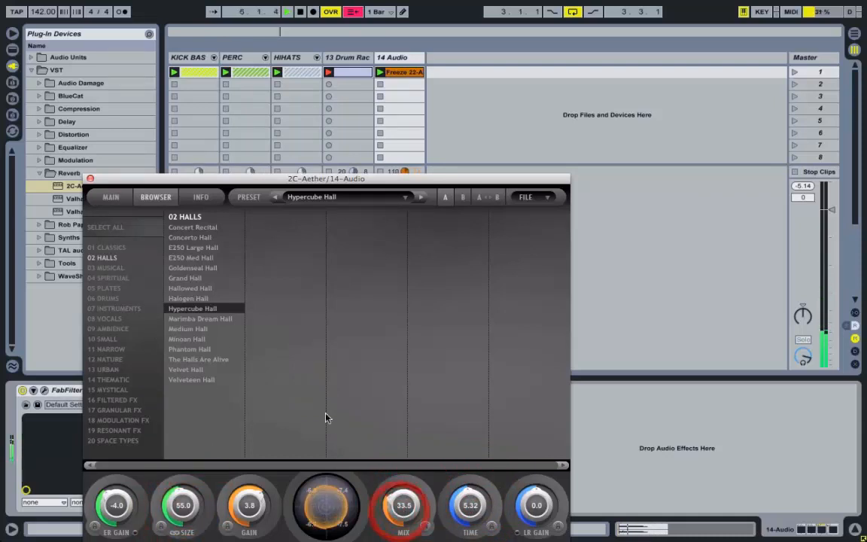
left_click(90, 180)
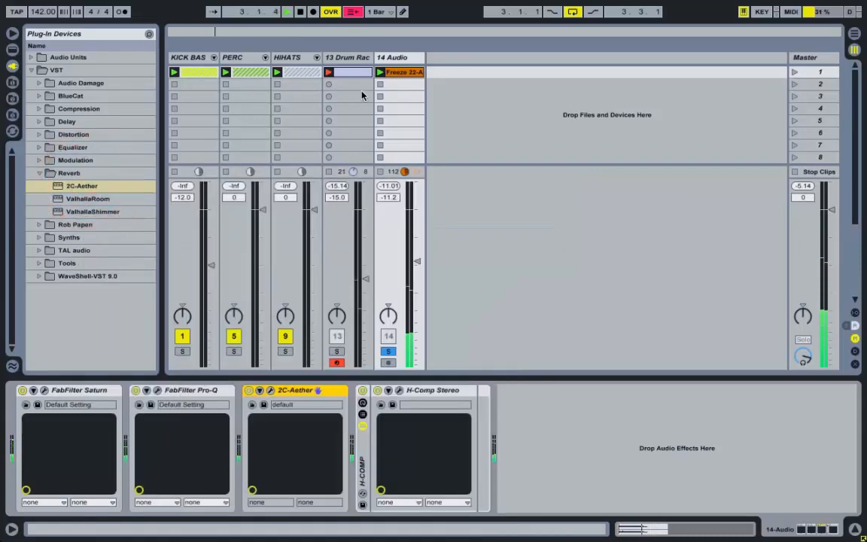
Set the loop length of the 14 Audio track's clip to 1 bar
double_click(398, 74)
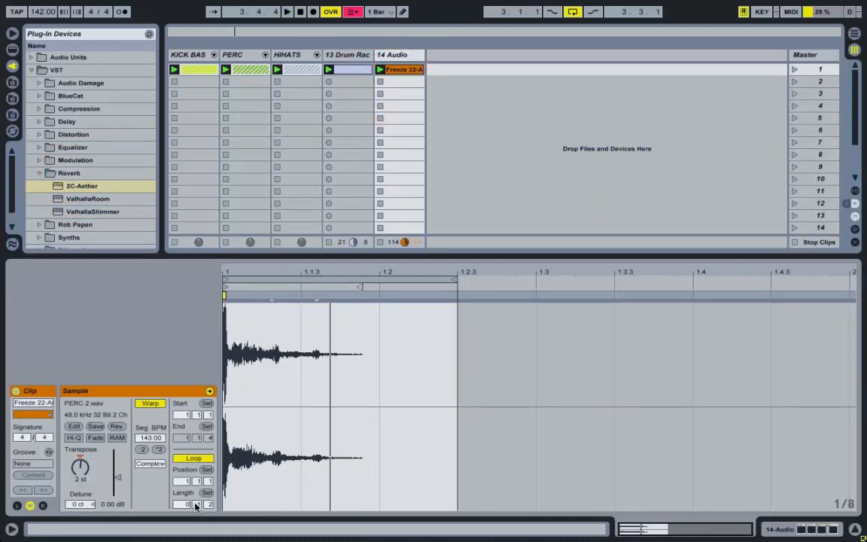
left_click(185, 506)
type("1")
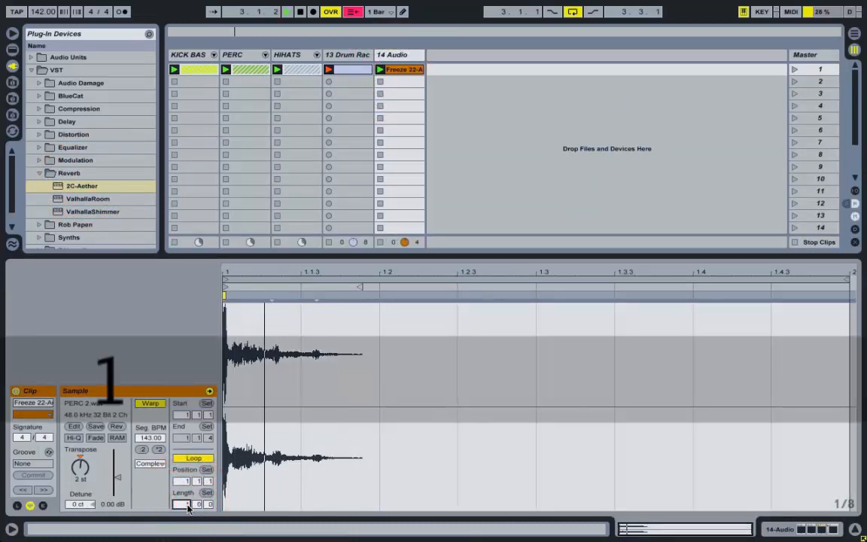
Lower the 14 Audio track's H-Comp threshold to nearly -48 dB and lengthen its attack
left_click(401, 55)
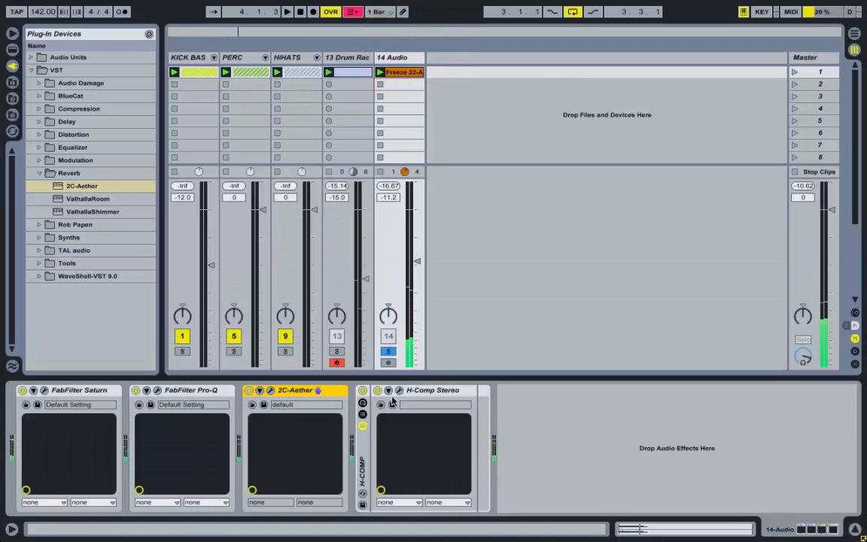
left_click(399, 390)
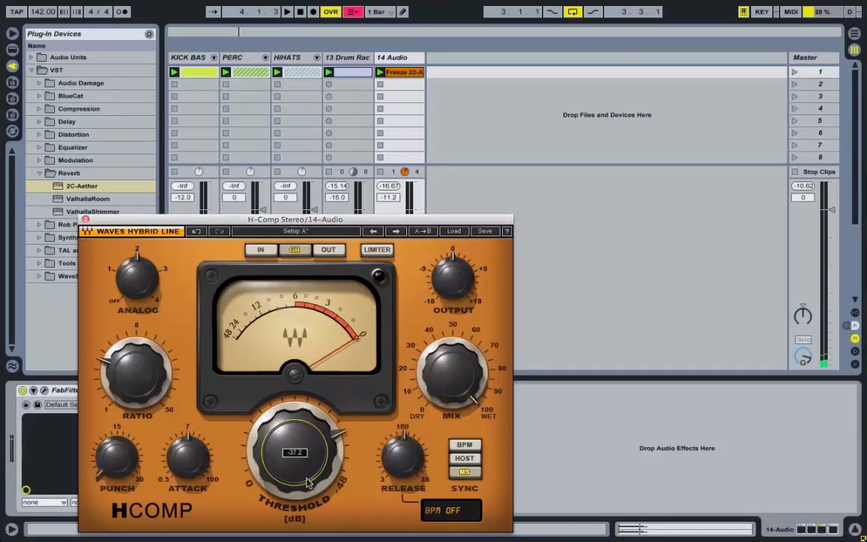
left_click_drag(295, 452, 295, 440)
left_click_drag(188, 460, 188, 440)
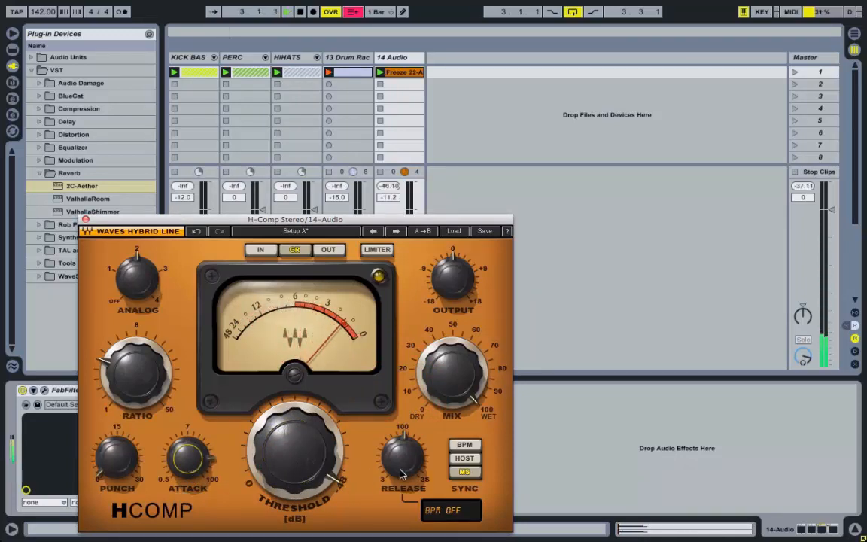
Raise H-Comp's ratio to about 8, turn its analog setting off, reduce the mix to about 50 and close the plug-in
left_click_drag(125, 378, 125, 339)
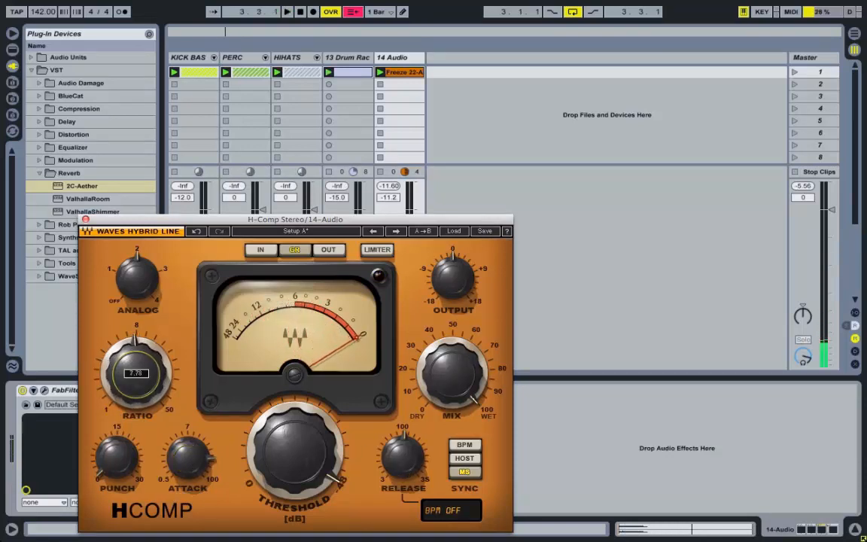
left_click(136, 290)
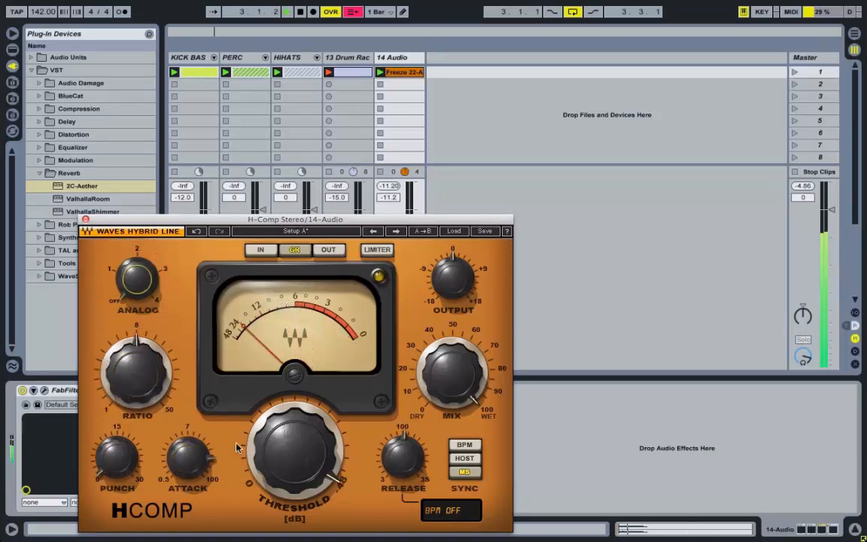
left_click_drag(459, 405, 459, 452)
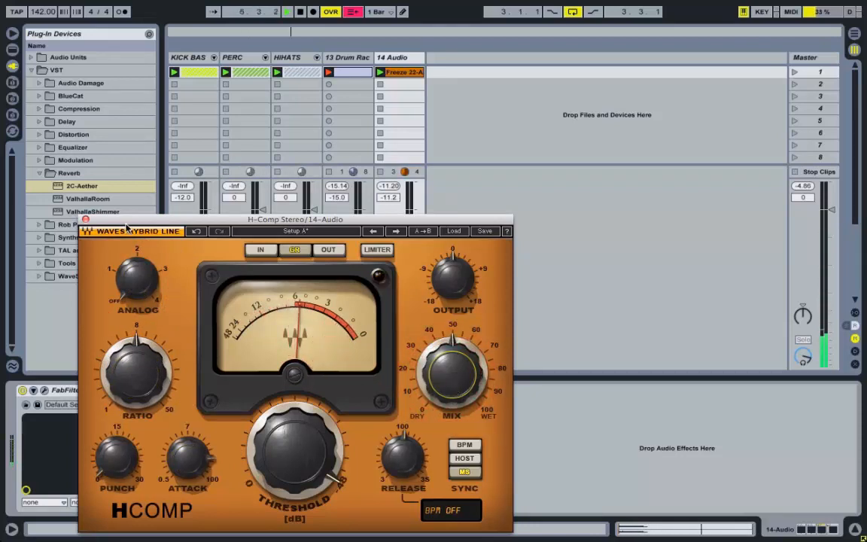
left_click(85, 220)
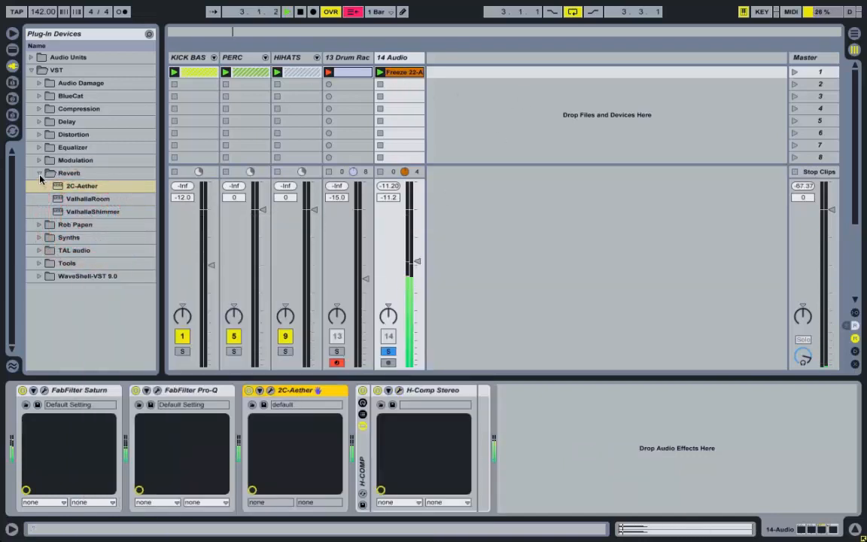
Set the loop length of the 14 Audio track's PERC 2 clip to 4 bars
left_click(12, 49)
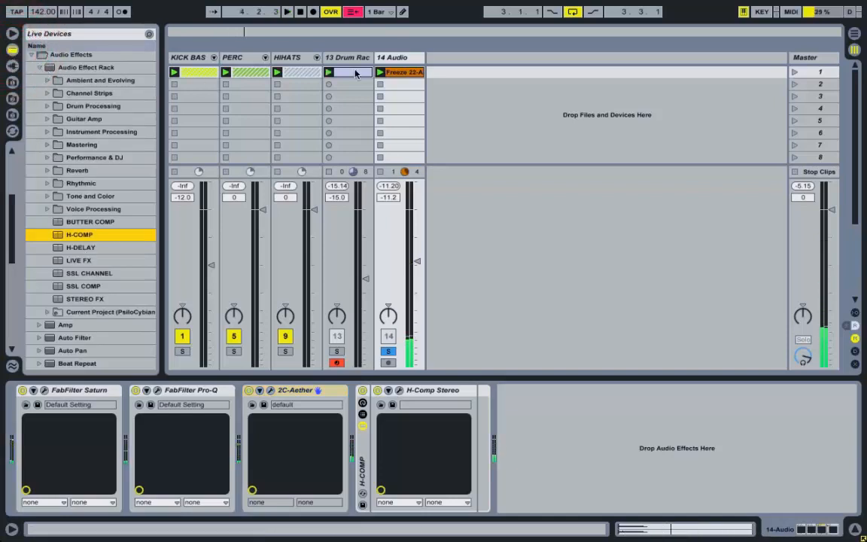
left_click(401, 59)
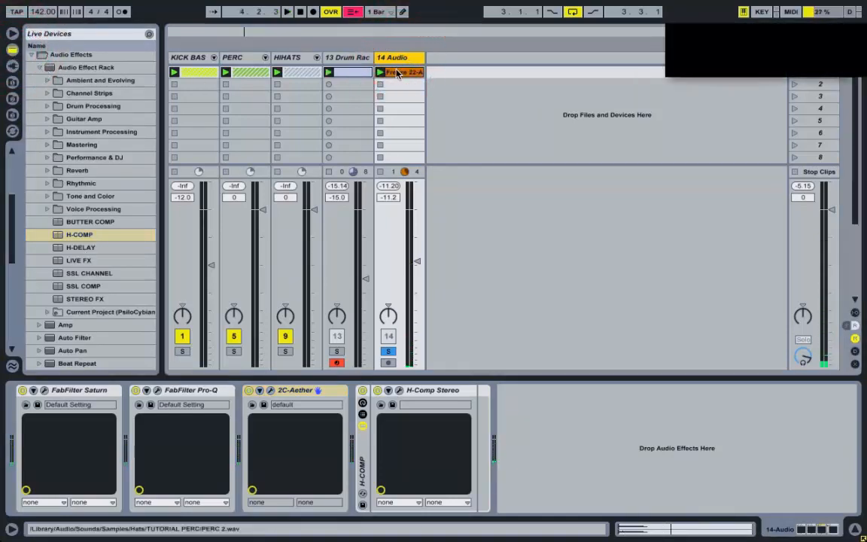
left_click(393, 73)
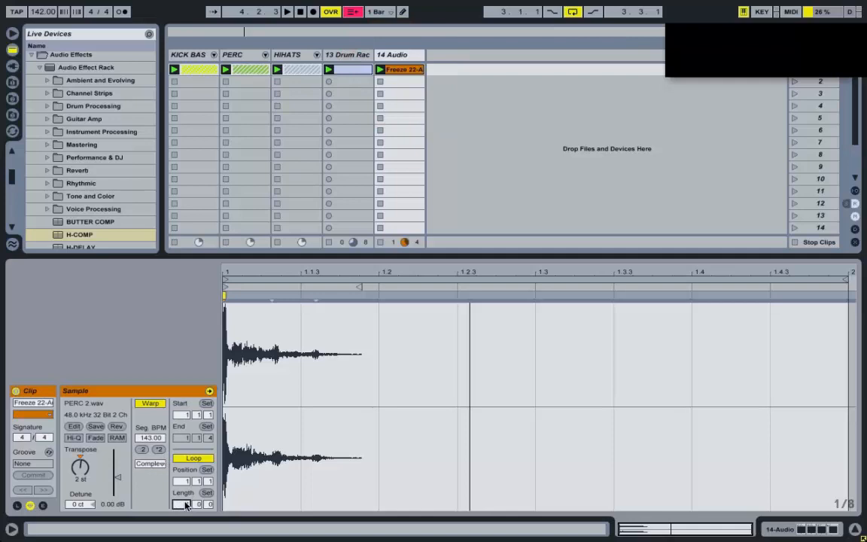
type("4")
key("Return")
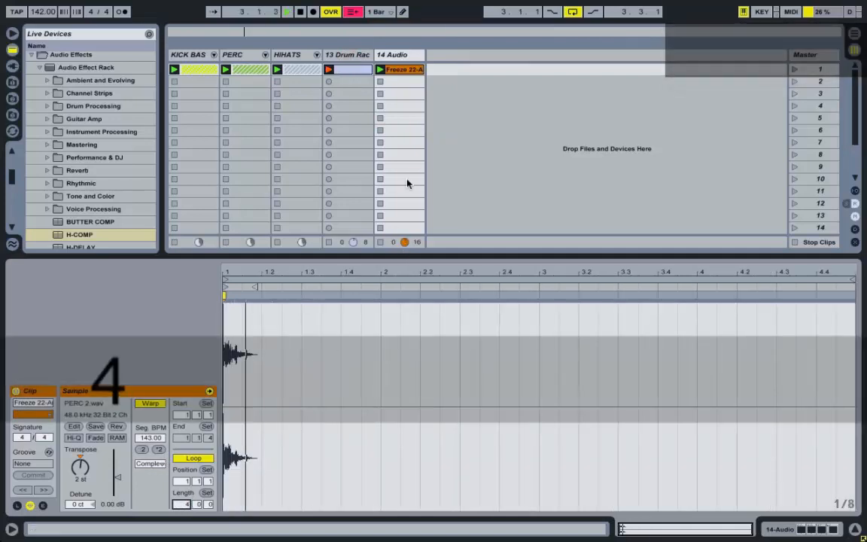
Freeze and flatten the 14 Audio track to render its effects into the clip
right_click(404, 58)
left_click(444, 136)
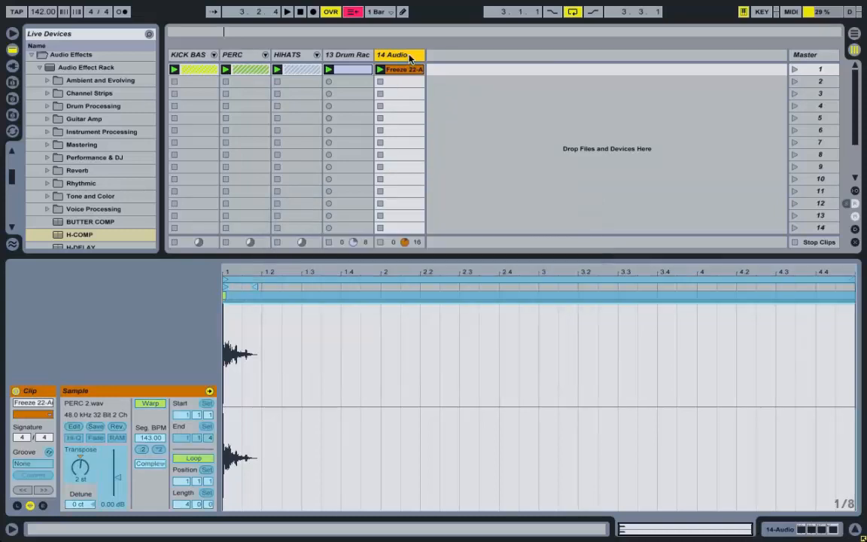
right_click(409, 58)
left_click(439, 149)
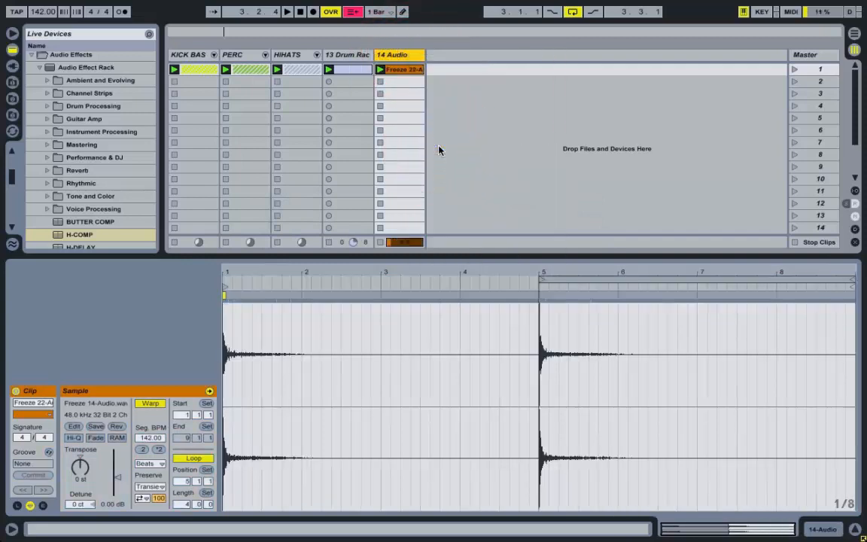
Move the flattened clip's loop back to bar 1 and crop the sample to those four bars
left_click_drag(638, 279, 226, 276)
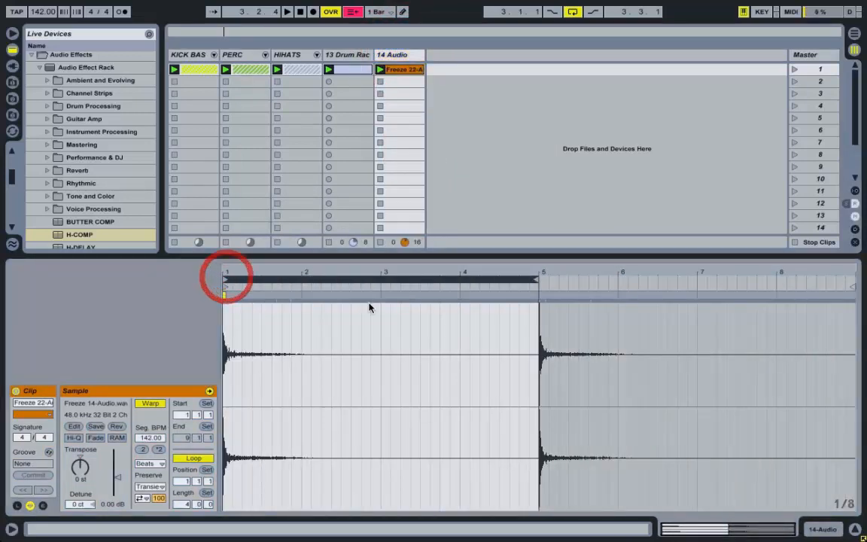
right_click(393, 363)
left_click(413, 147)
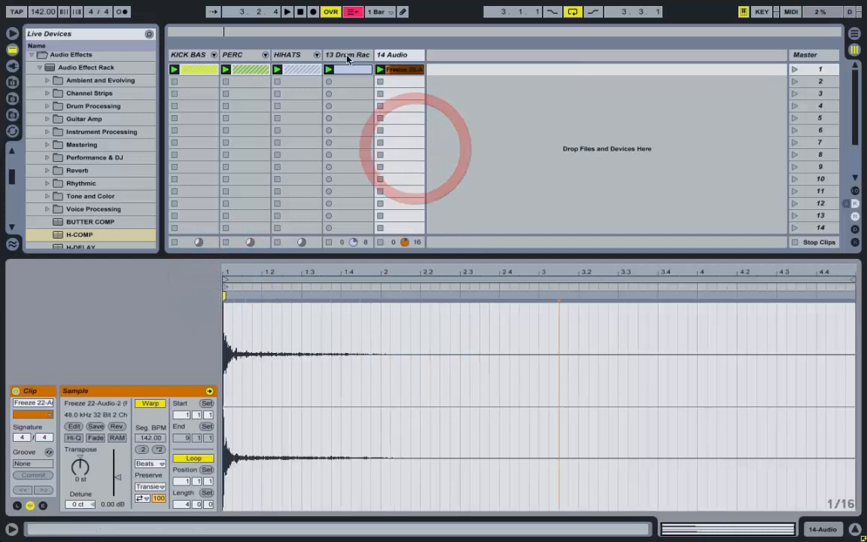
Load the cropped clip onto the Drum Rack's C#1 pad and rename the two filled pads PERC 1 and PERC 2
left_click(349, 56)
left_click_drag(401, 73, 78, 496)
left_click(45, 490)
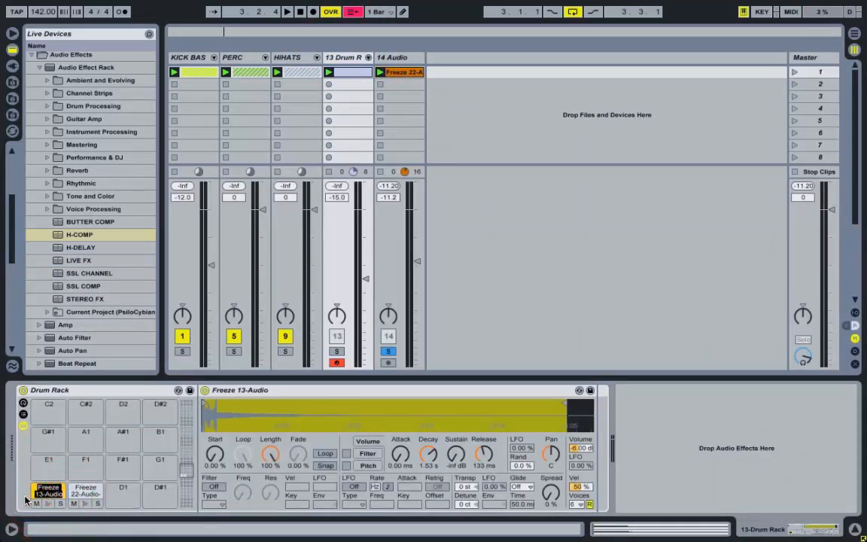
type("PERC 1")
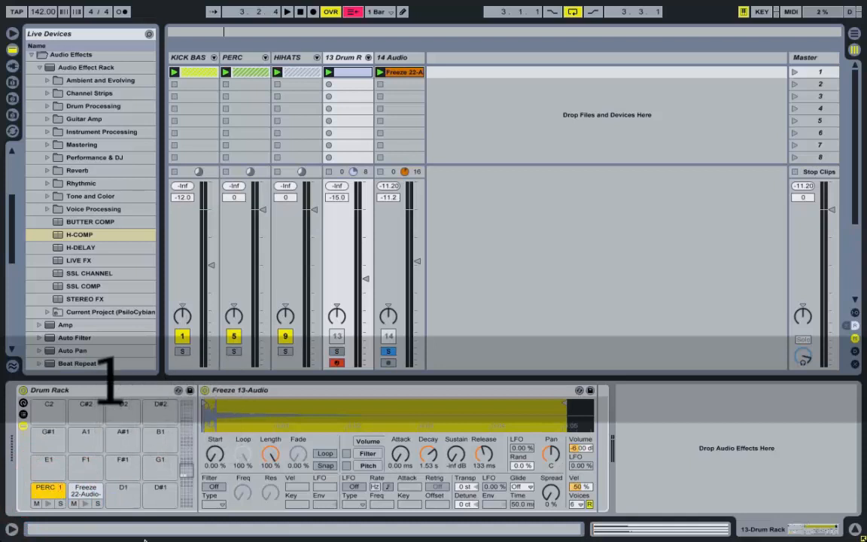
right_click(75, 491)
left_click(85, 495)
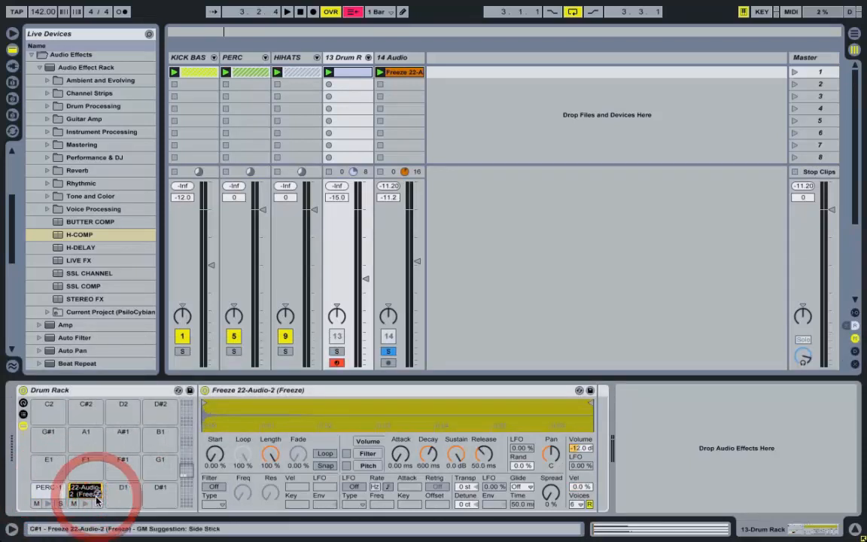
type("PERC 2")
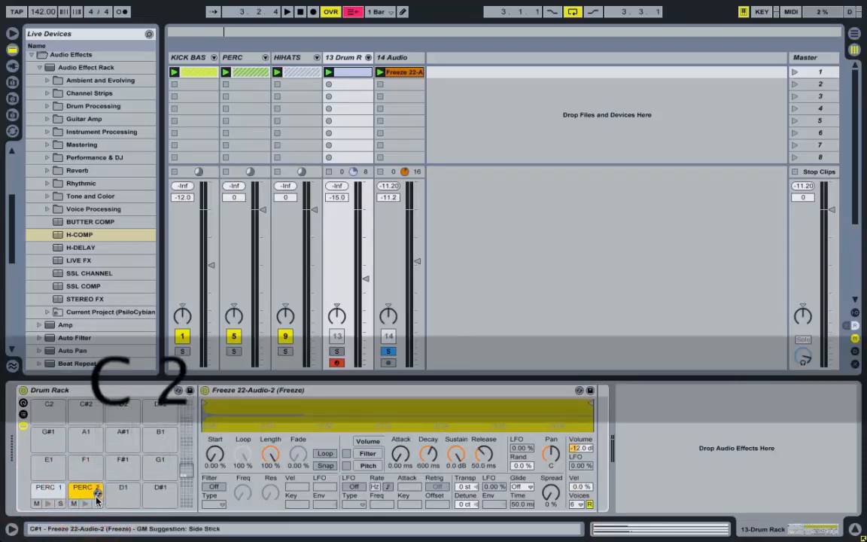
Delete the 14 Audio track
left_click(599, 121)
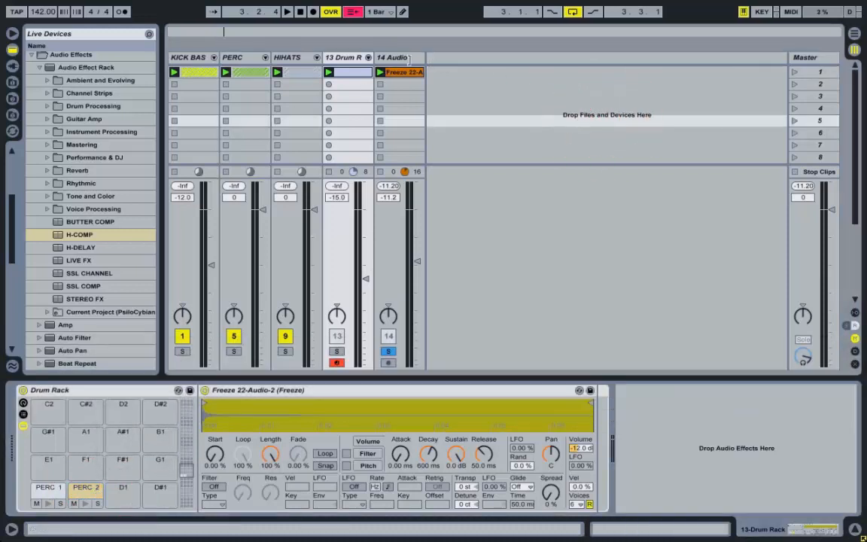
left_click(403, 58)
key("Delete")
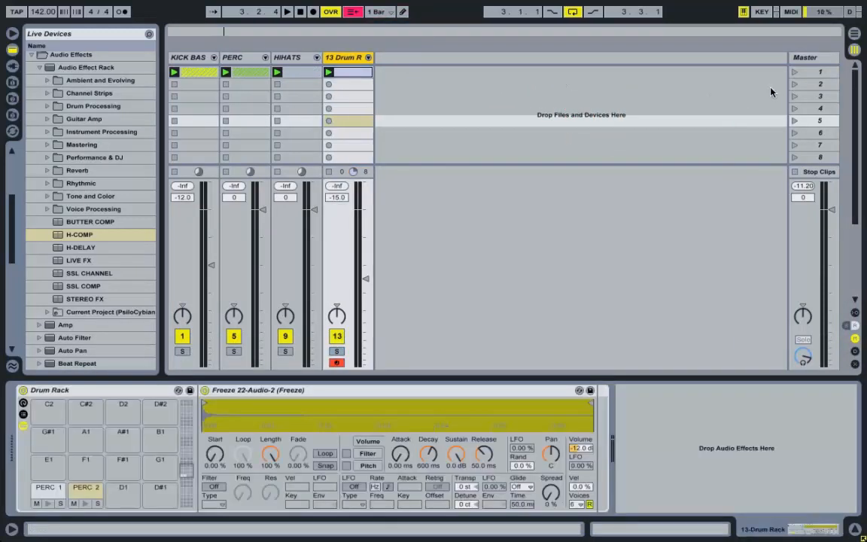
Set the PERC 2 pad's sample volume to -6 dB and its velocity sensitivity to 50 %
left_click(795, 73)
left_click(82, 493)
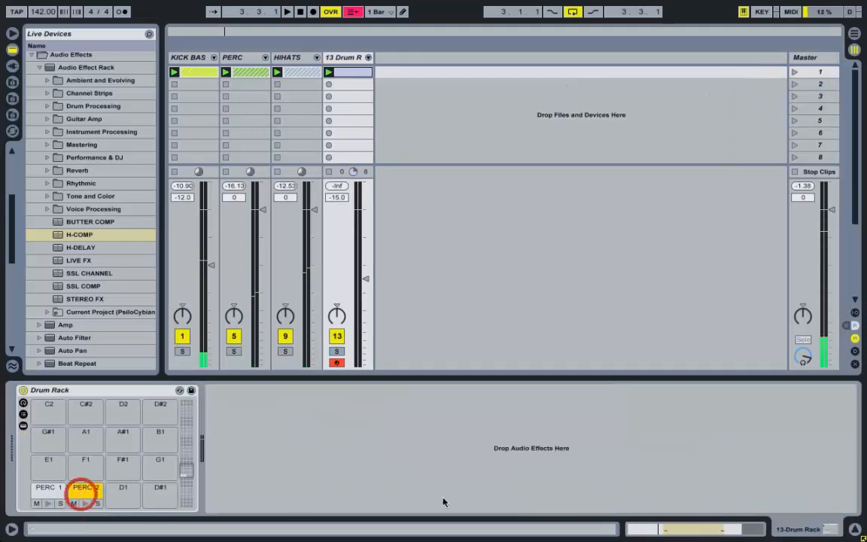
left_click(580, 449)
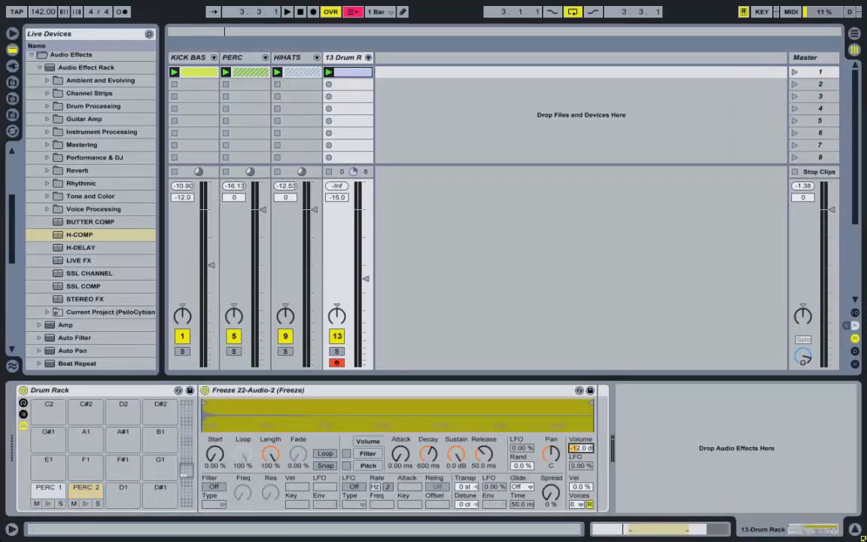
type("6")
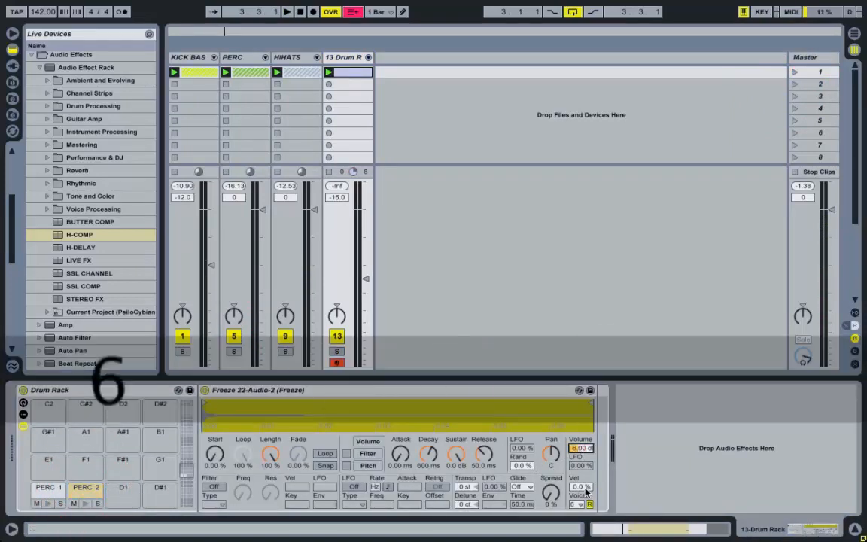
type("50")
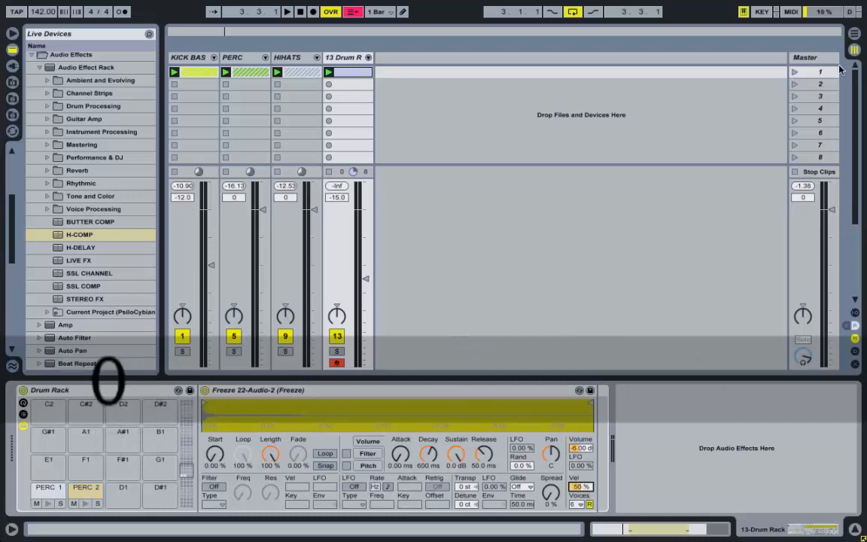
Add a PERC 2 note to the drum clip at 1.4 and lengthen it to one beat, ending at 2.1
left_click(795, 75)
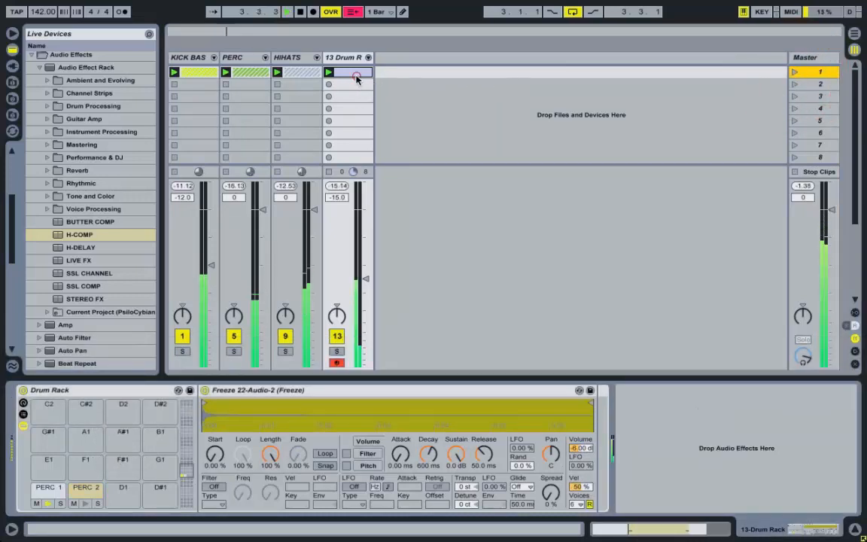
double_click(353, 72)
double_click(708, 303)
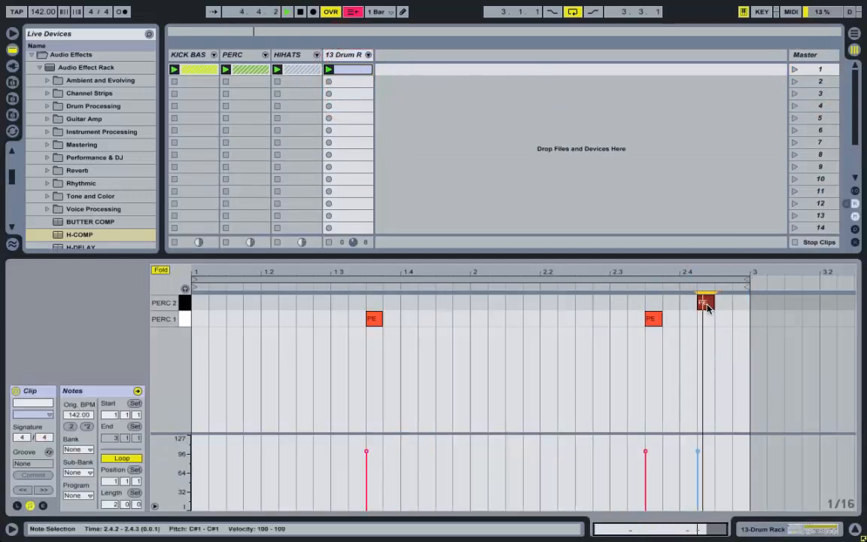
left_click_drag(713, 308, 723, 309)
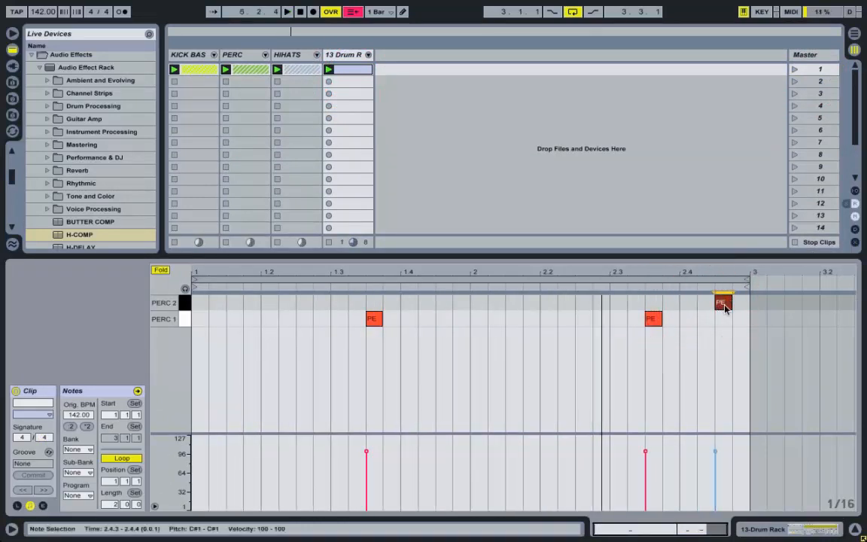
left_click_drag(722, 303, 420, 308)
left_click(467, 304)
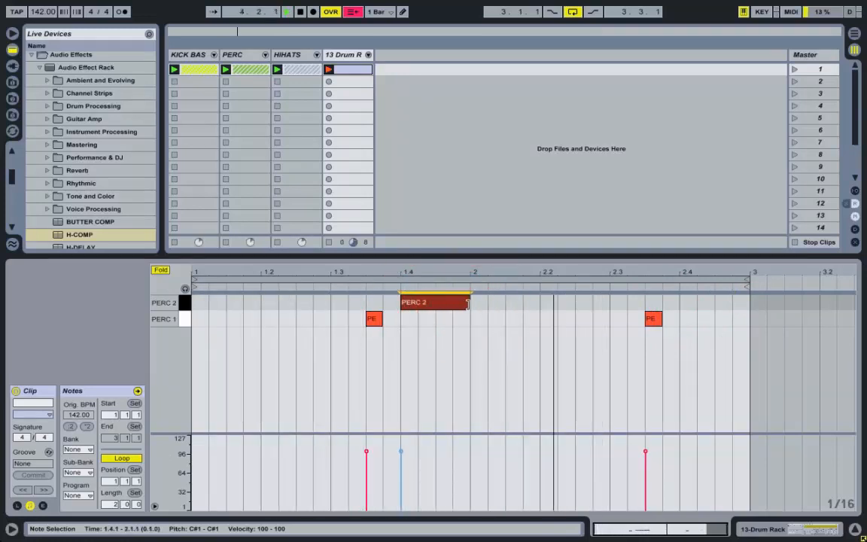
Mute the HIHATS and PERC tracks and raise the PERC 2 pad's sample volume to -3 dB
left_click(329, 58)
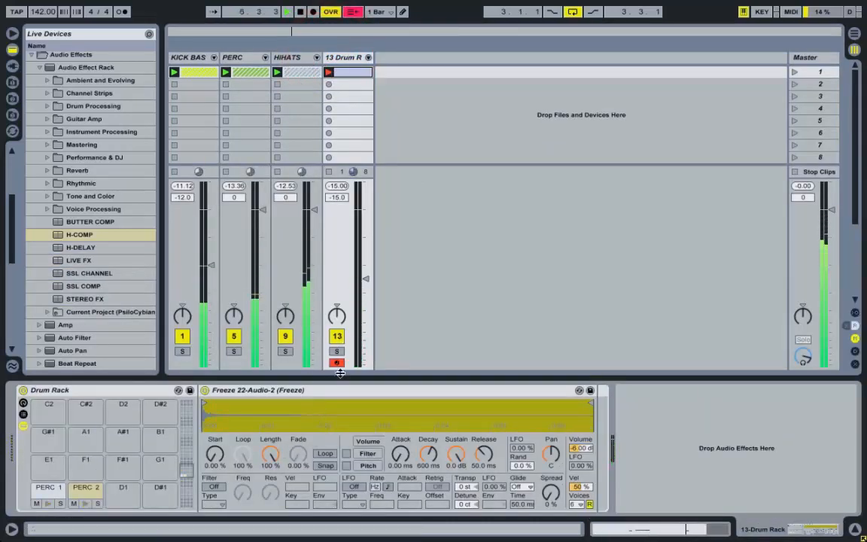
left_click(285, 336)
left_click(233, 336)
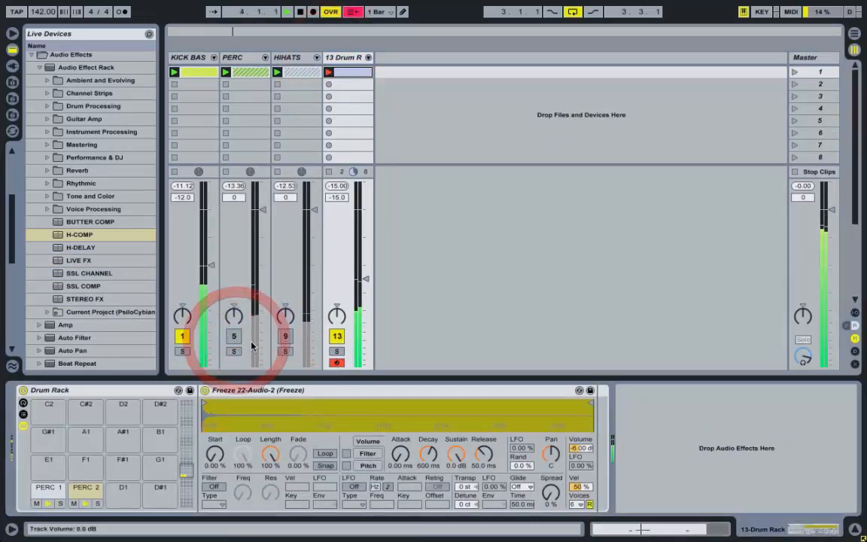
left_click(89, 489)
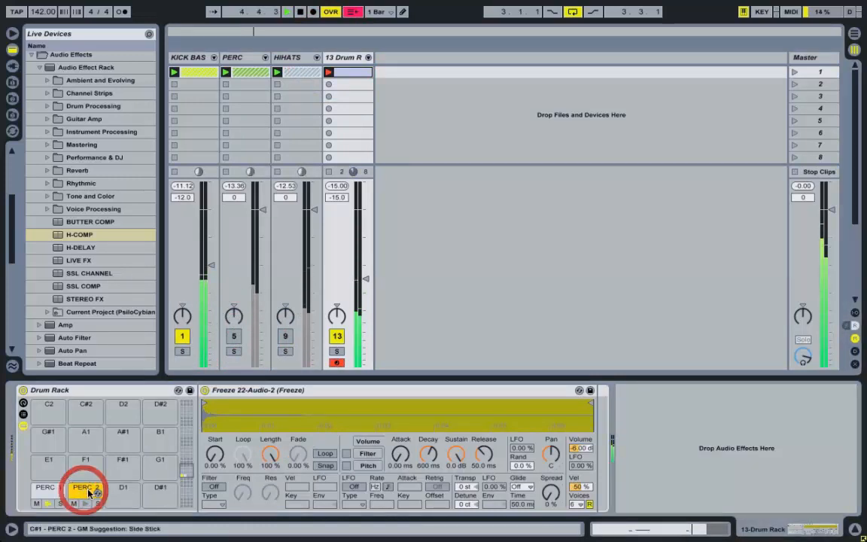
left_click(579, 449)
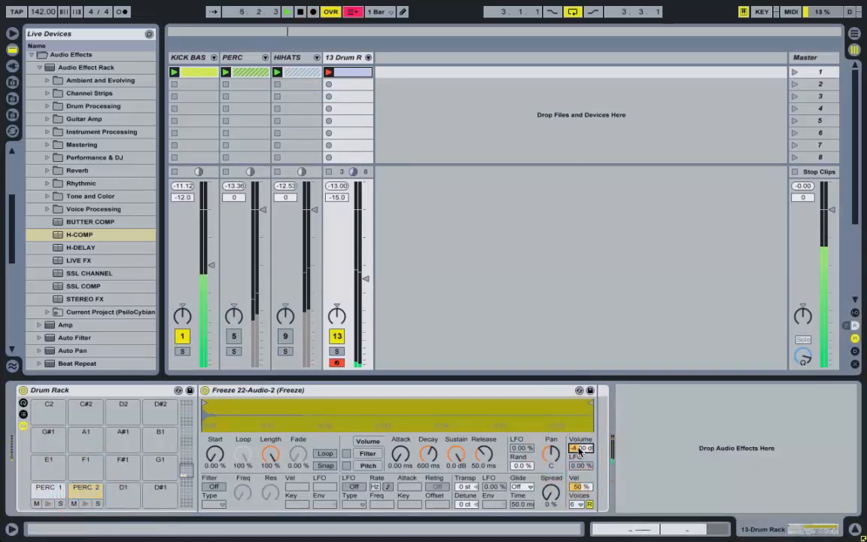
key("Up")
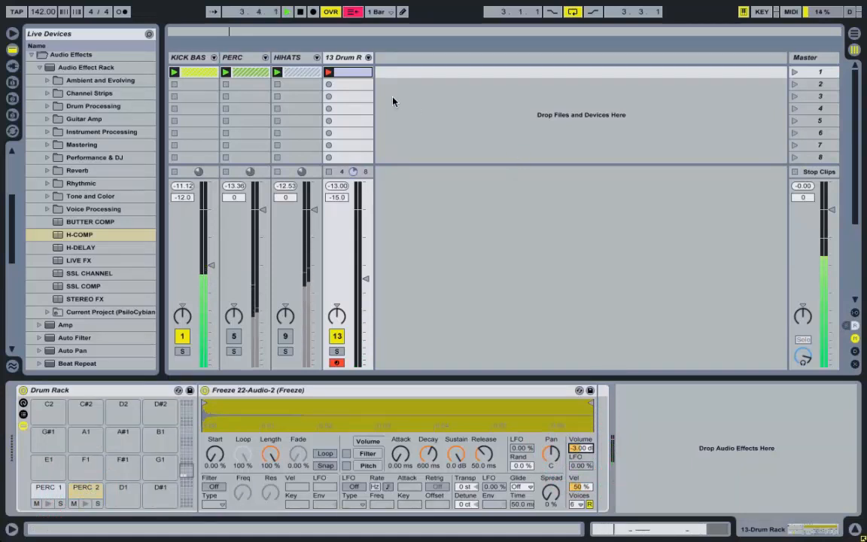
Extend the PERC 2 note to end at 2.2 and set the pad's sampler release to 1.99 s
left_click(348, 71)
double_click(348, 70)
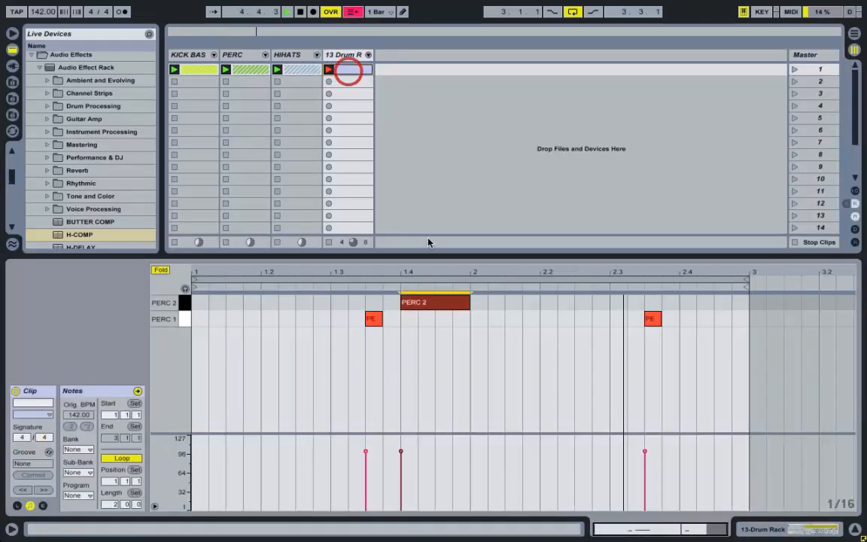
left_click_drag(468, 304, 540, 305)
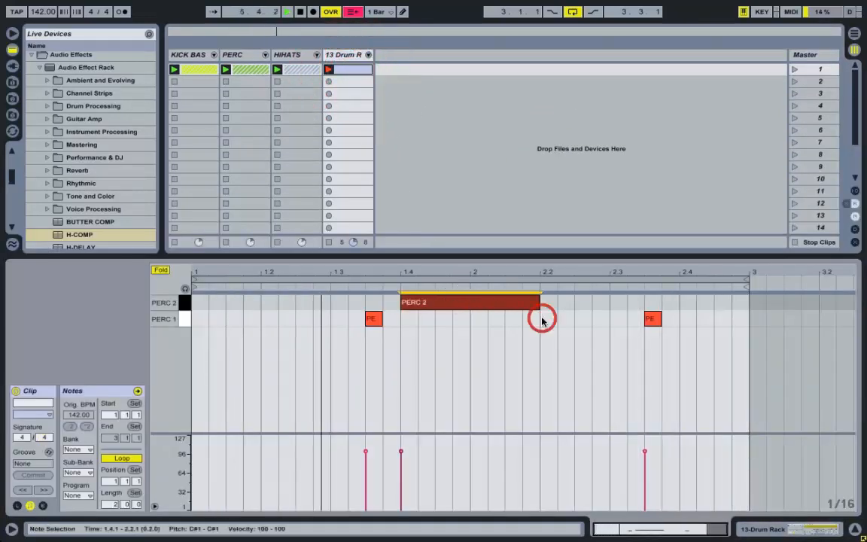
left_click(345, 55)
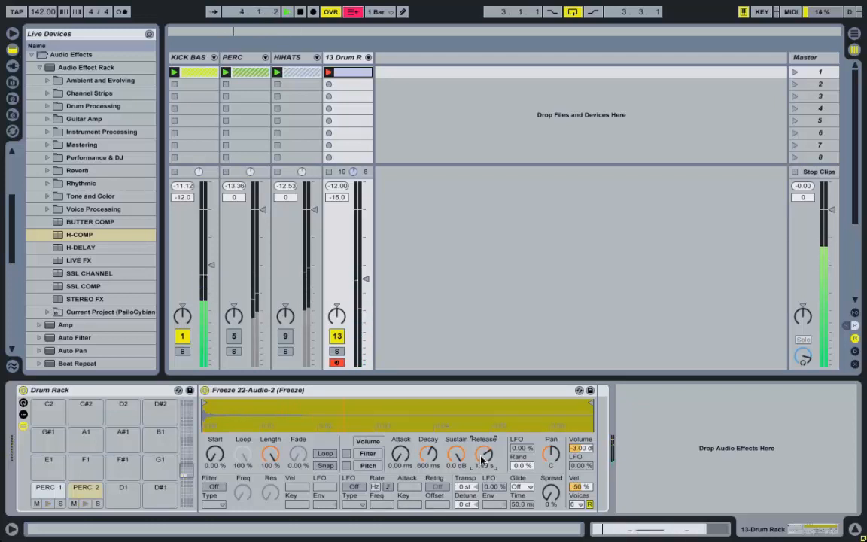
Unmute the HIHATS and PERC tracks and preview PERC 3.wav from the TUTORIAL PERC sample folder
left_click(286, 339)
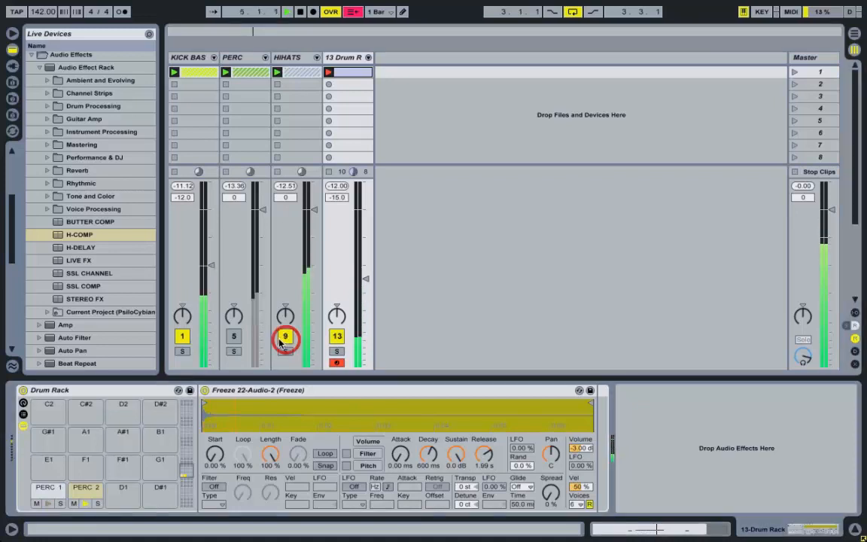
left_click(235, 340)
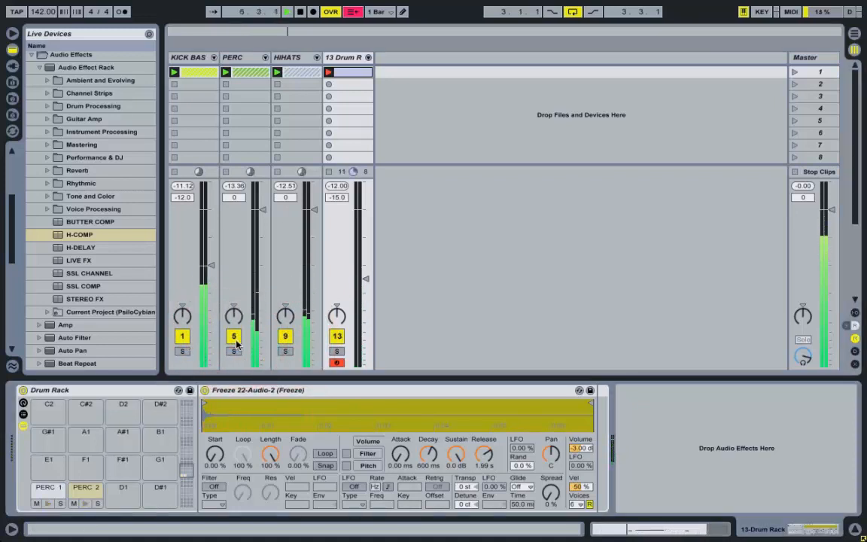
left_click(12, 65)
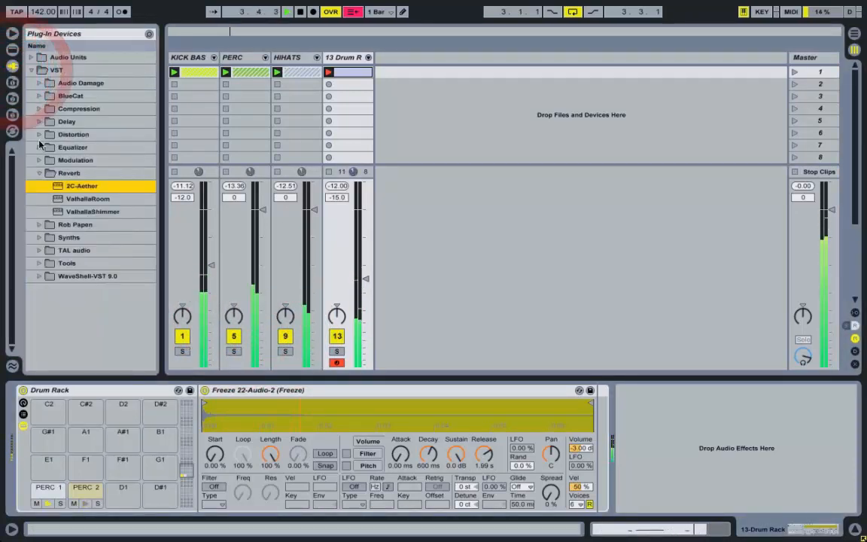
left_click(41, 173)
left_click(40, 174)
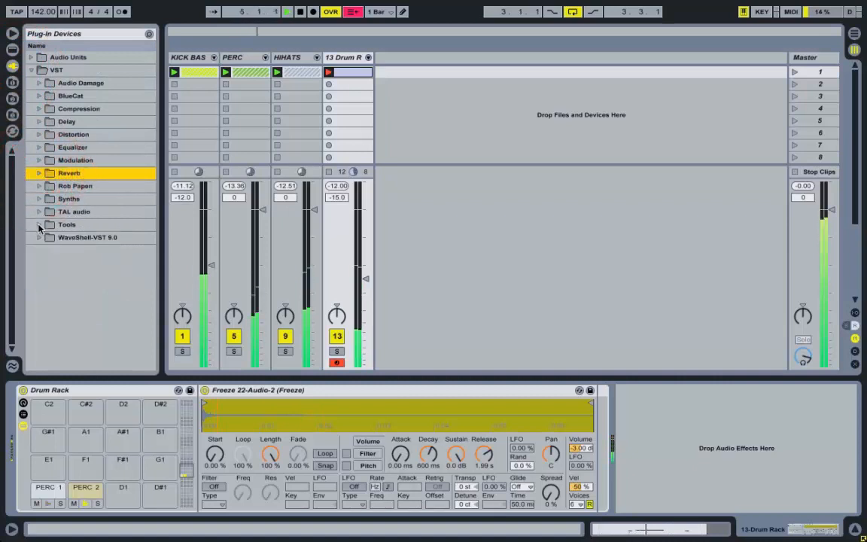
left_click(12, 116)
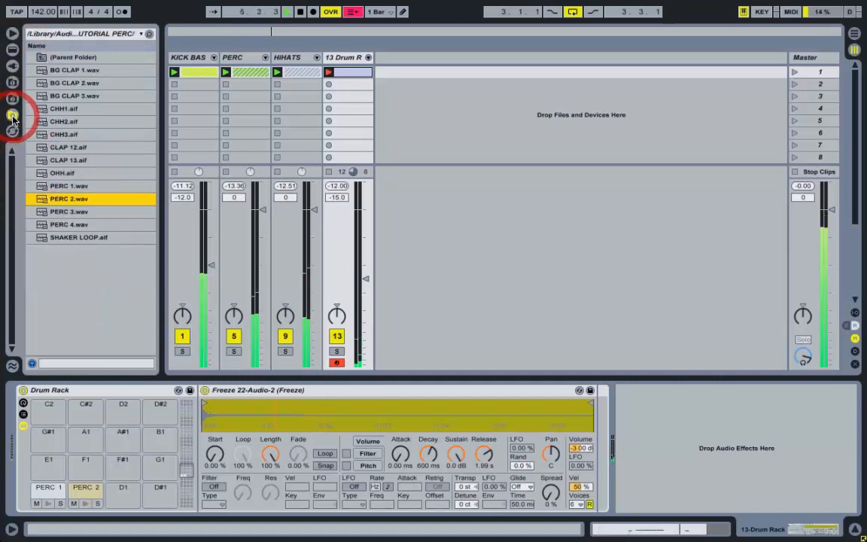
left_click(78, 212)
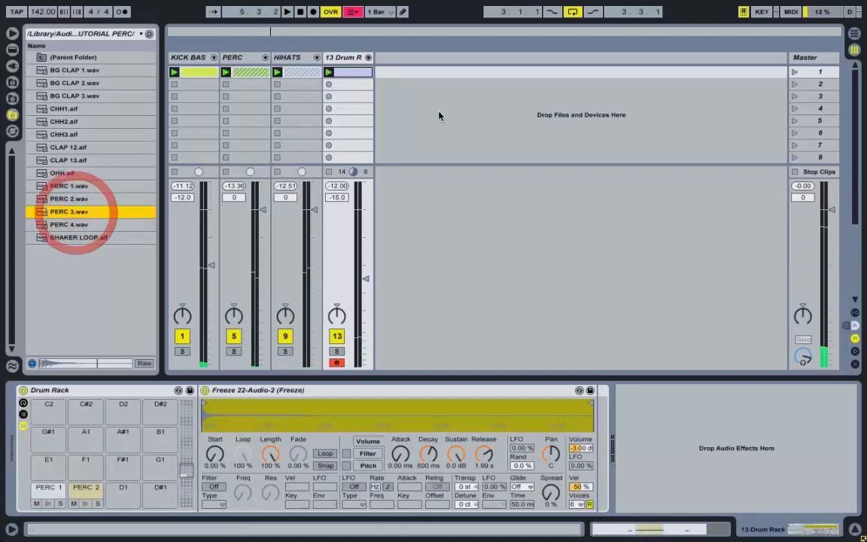
Insert a new audio track after the Drum Rack track and delete the mistakenly inserted MIDI track
right_click(447, 91)
left_click(464, 107)
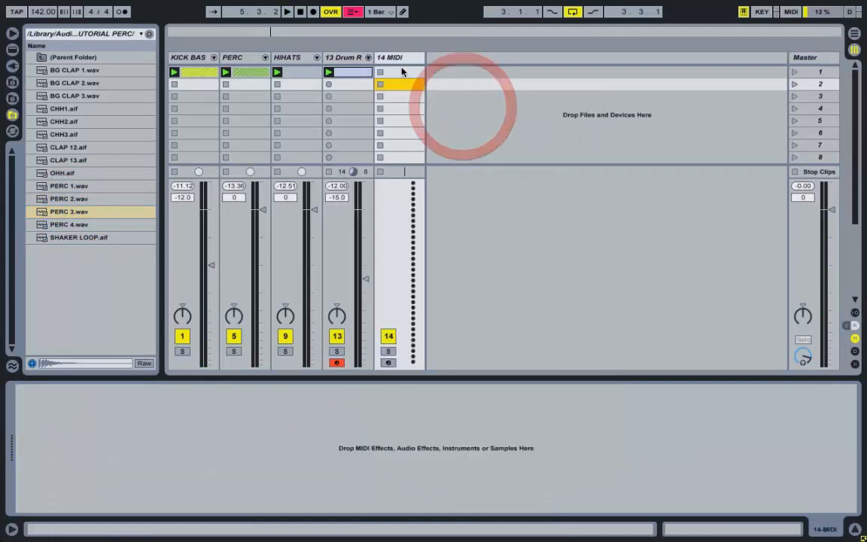
left_click(399, 57)
right_click(461, 91)
left_click(464, 95)
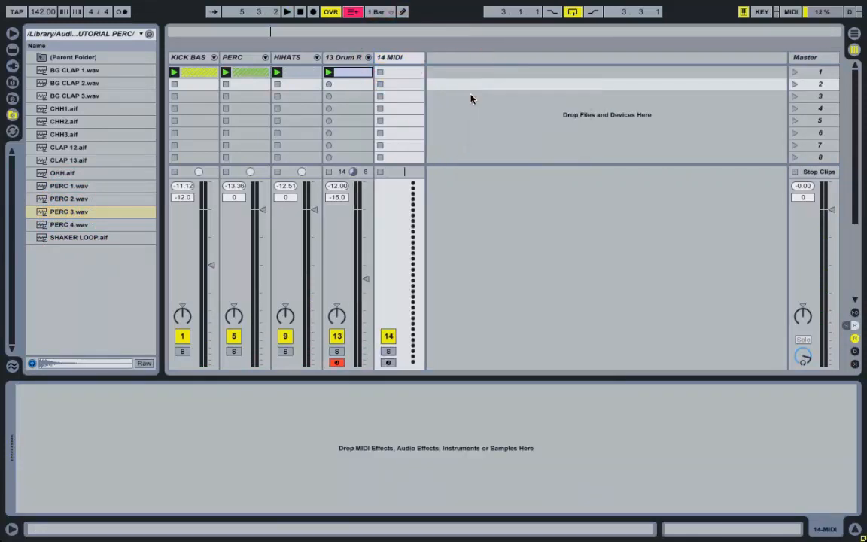
left_click(405, 60)
key("Delete")
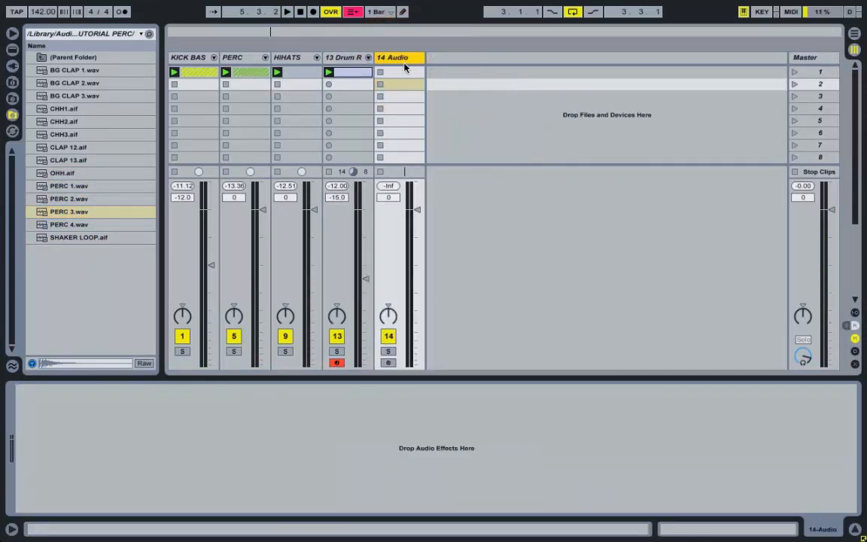
Place PERC 3.wav in the first clip slot of the 14 Audio track and launch scene 1
left_click(61, 211)
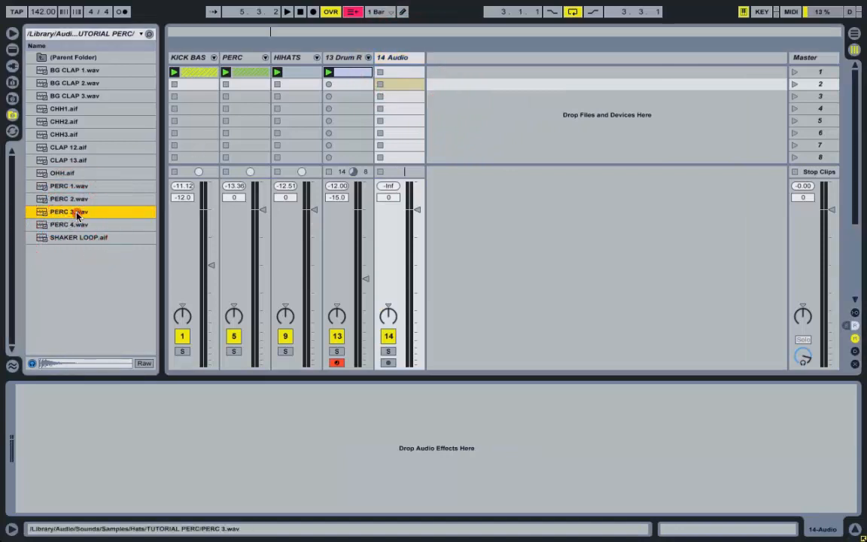
left_click_drag(404, 75, 400, 72)
left_click(794, 72)
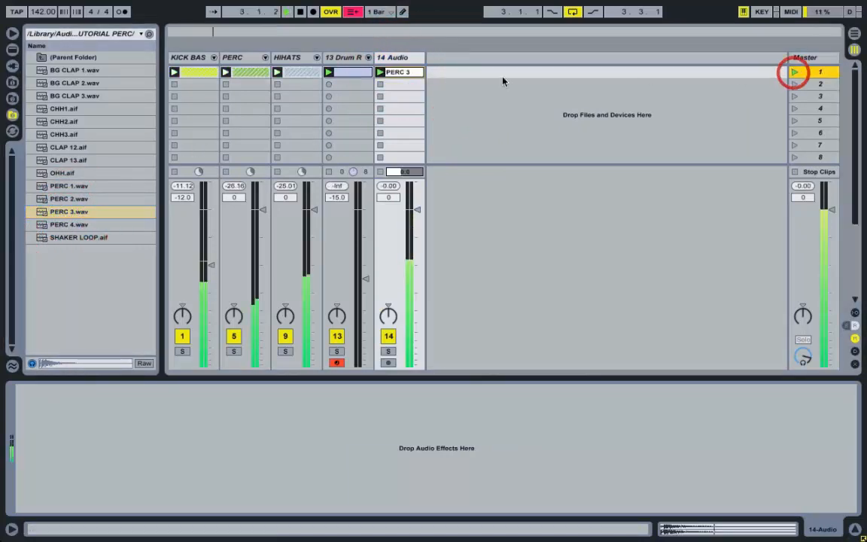
Mute the Drum Rack, HIHATS and PERC tracks and lower the 14 Audio track's volume to about -9.7 dB
left_click(337, 336)
left_click(285, 337)
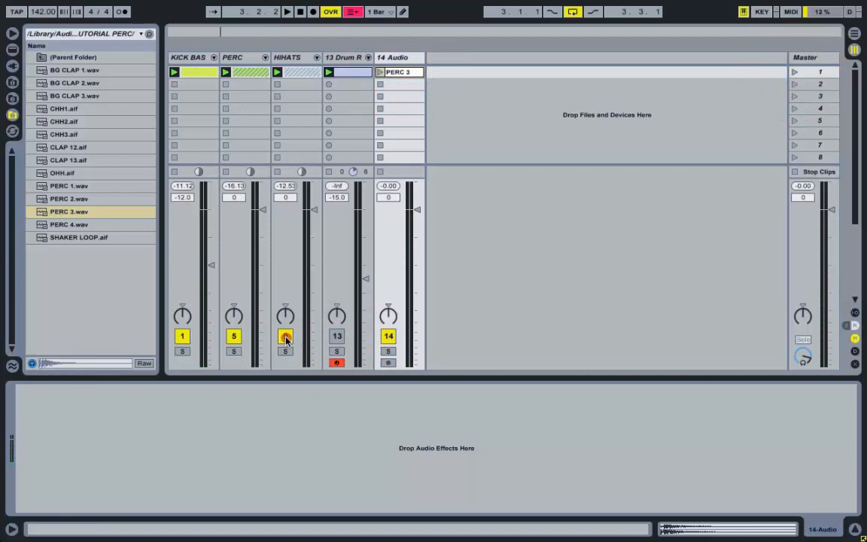
left_click(234, 336)
left_click_drag(419, 222, 418, 265)
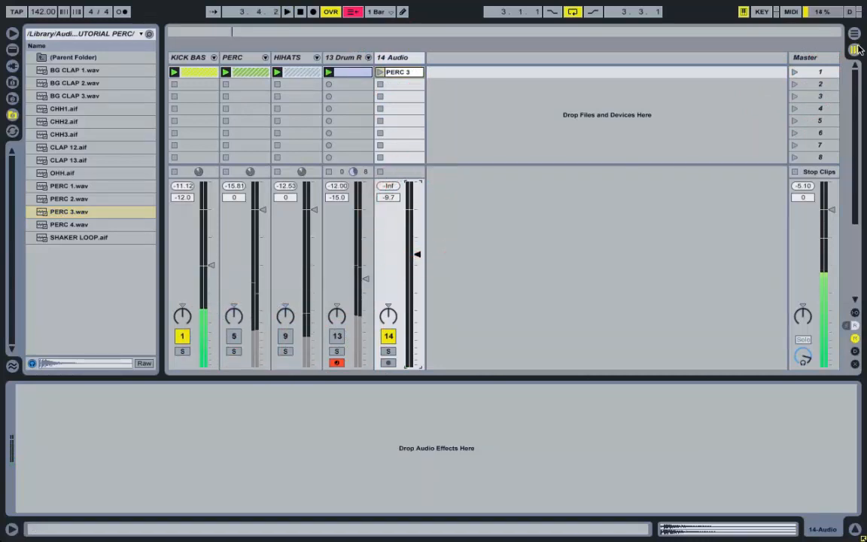
Turn on warping and looping for the PERC 3 clip and shift its hit to 1.1.3 with a warp marker
left_click(794, 72)
double_click(403, 71)
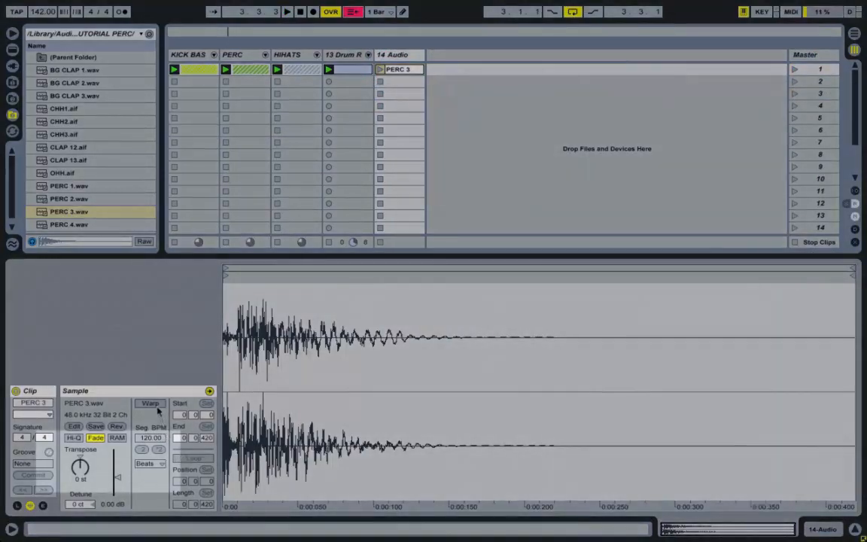
left_click(151, 404)
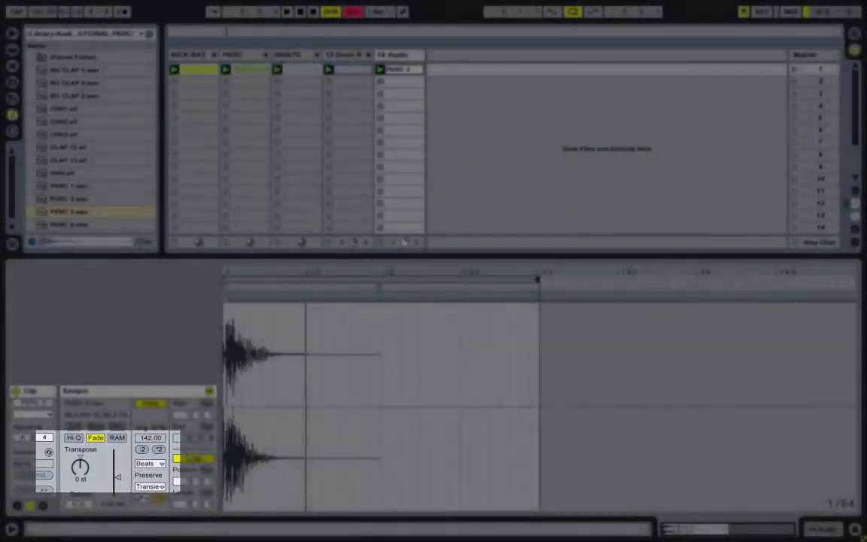
left_click_drag(224, 296, 302, 298)
Set the PERC 3 clip's fixed grid to 1/8 and shorten its loop to one beat, ending at 1.2
right_click(347, 371)
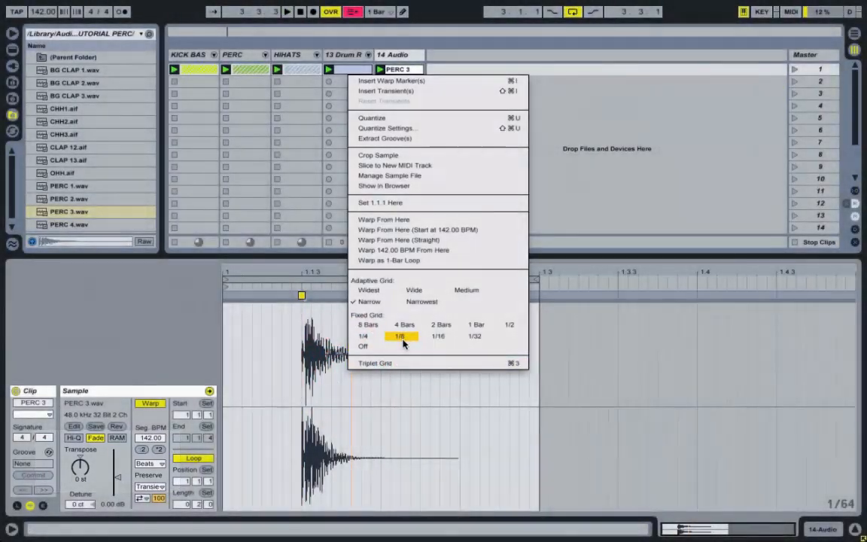
left_click(405, 332)
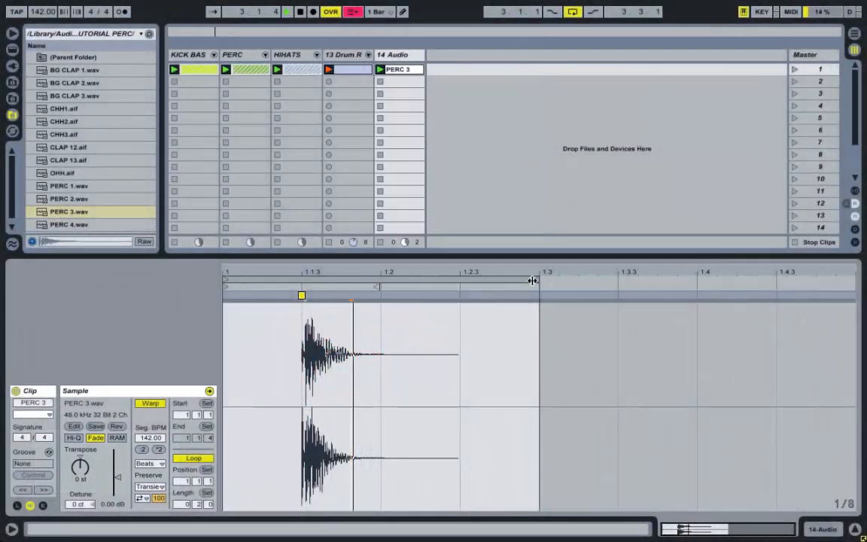
left_click_drag(532, 280, 380, 280)
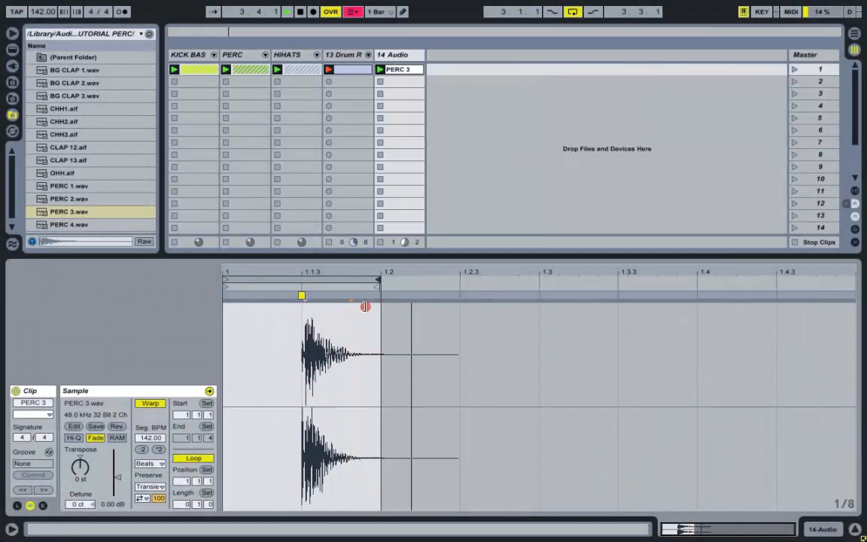
left_click(392, 54)
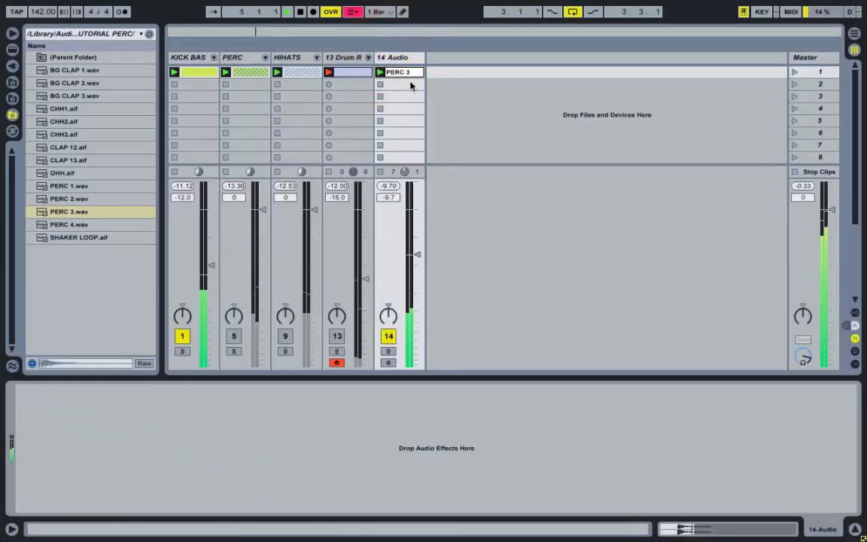
Switch the PERC 3 clip to the Pro warp mode and try transpositions from 2 st down to -6 st
left_click(398, 69)
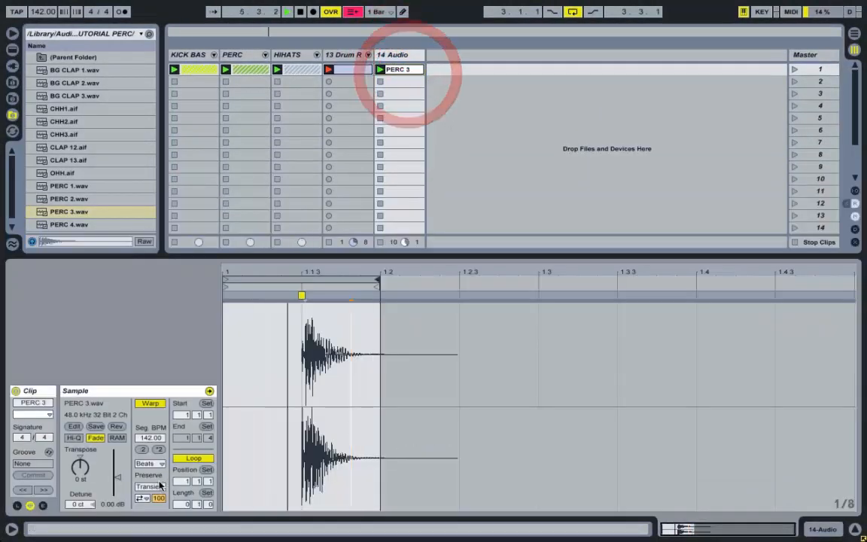
left_click(79, 467)
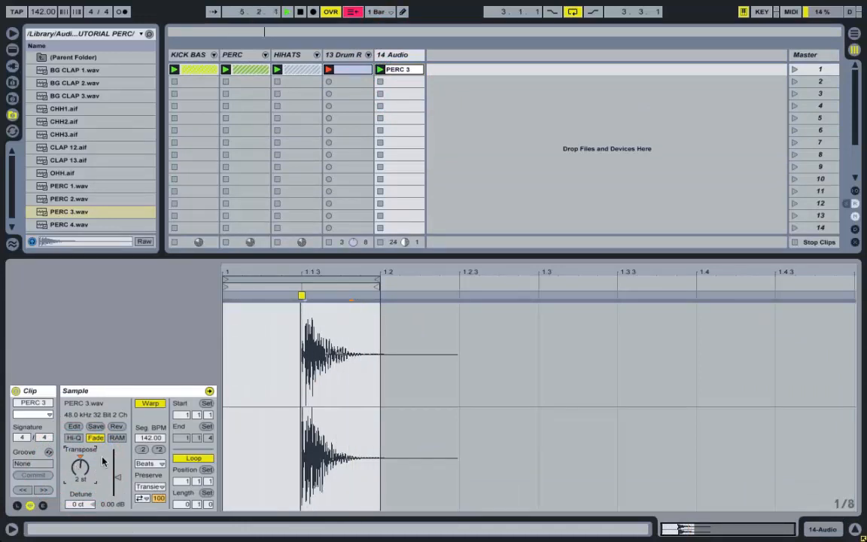
left_click(150, 464)
left_click(156, 523)
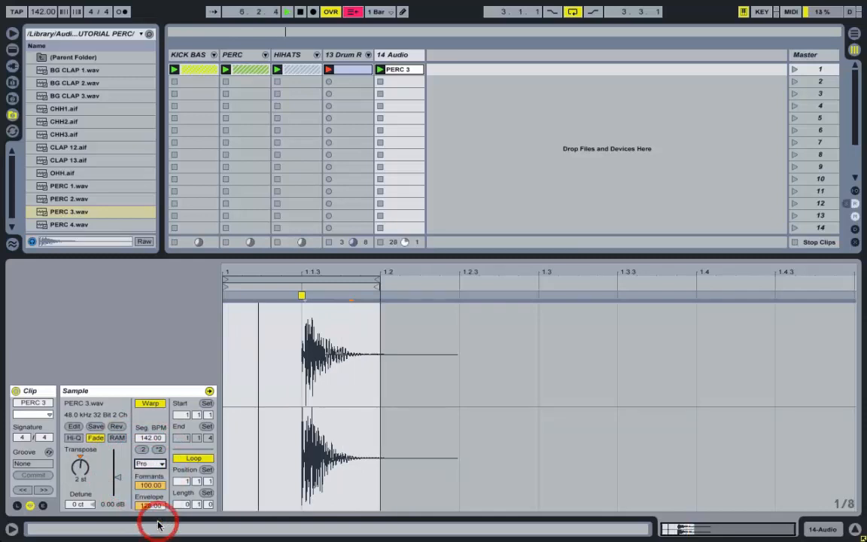
left_click_drag(81, 468, 81, 461)
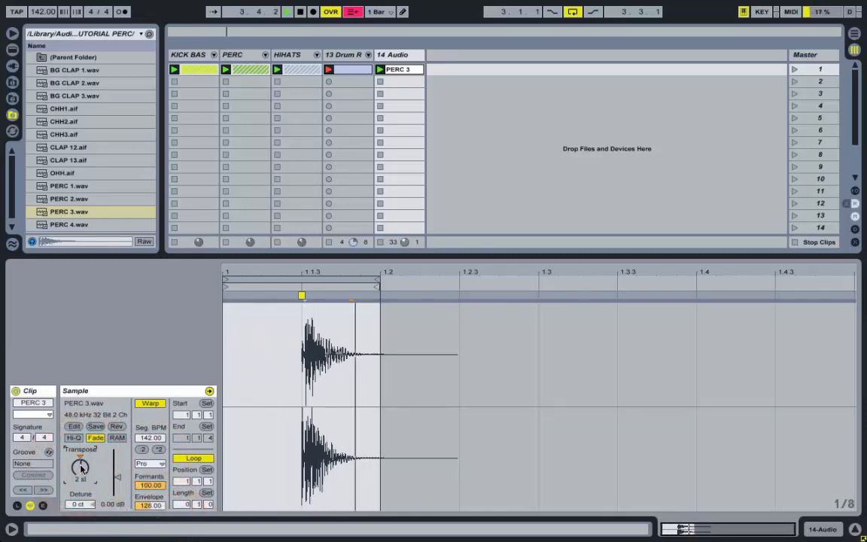
key("Up")
key("Up")
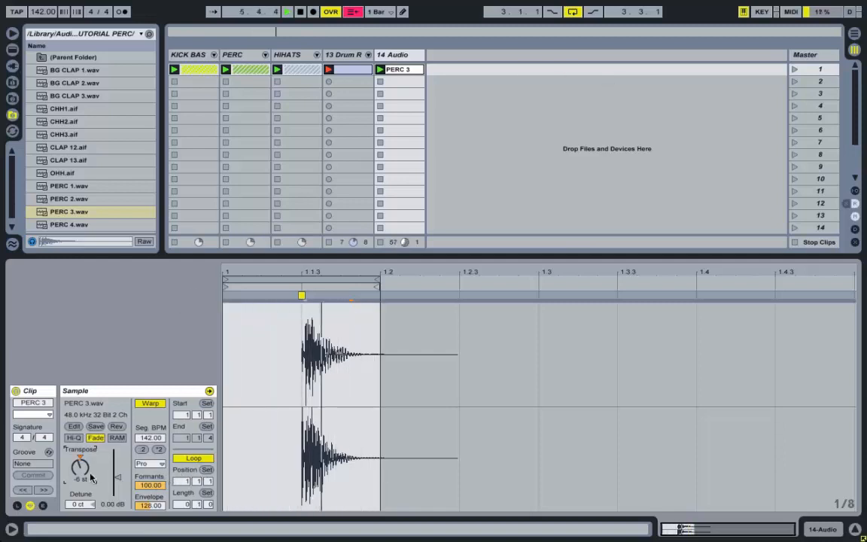
Replace the 14 Audio track with a new MIDI track that plays the PERC 3 clip's sample in a sampler instrument
right_click(475, 80)
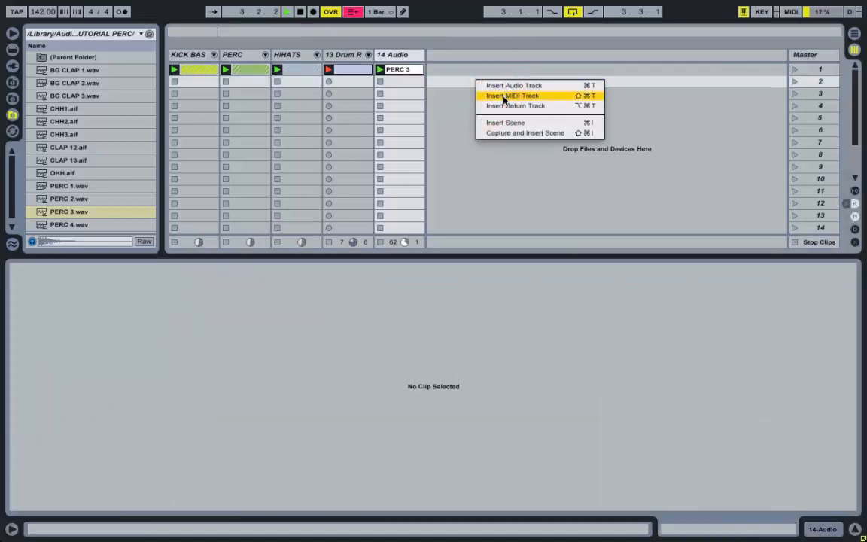
left_click(503, 96)
double_click(454, 55)
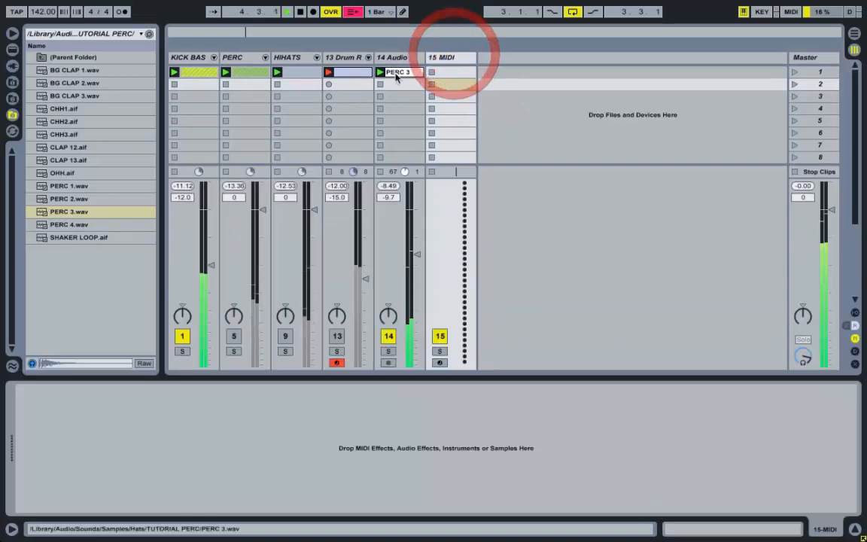
left_click(443, 58)
left_click_drag(400, 77, 430, 437)
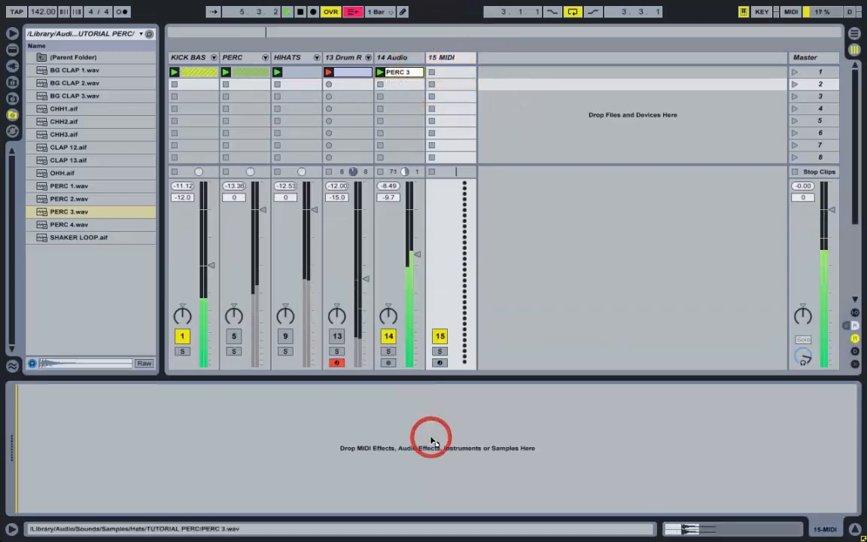
left_click(384, 57)
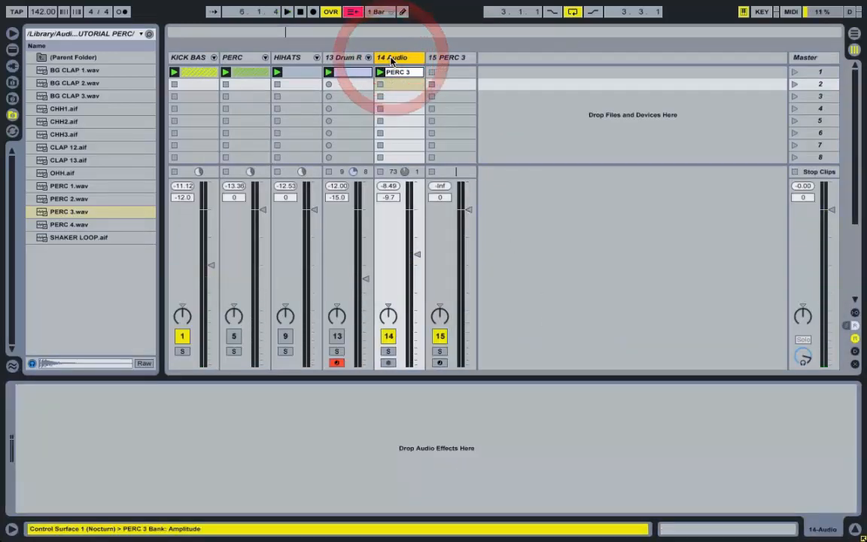
key("Delete")
Create a one-beat MIDI clip on the 14 PERC 3 track with a 1/8-grid C3 note at 1.1.3 and launch scene 1
double_click(399, 70)
right_click(355, 349)
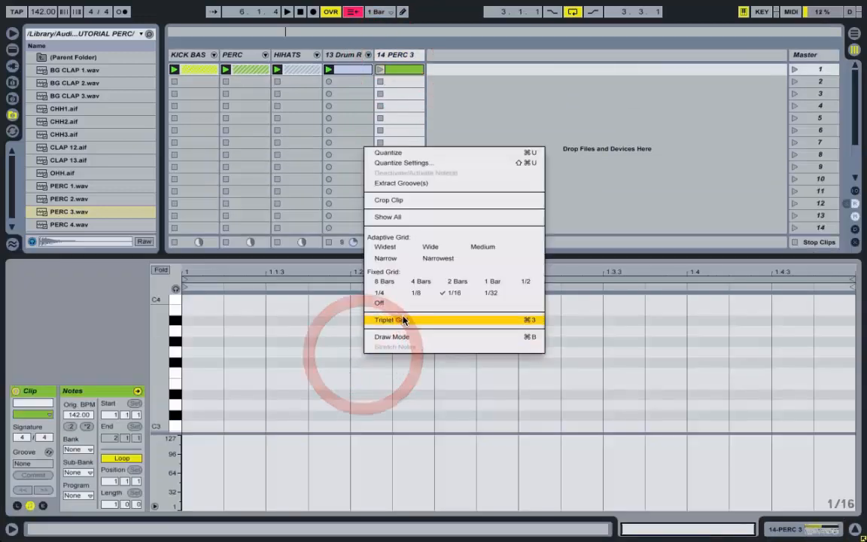
left_click(430, 292)
double_click(296, 426)
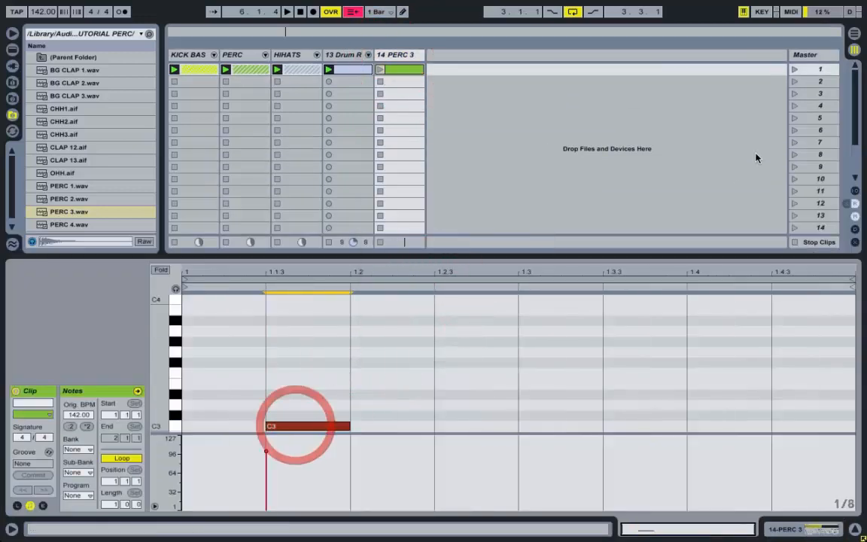
left_click_drag(852, 278, 350, 316)
left_click(794, 69)
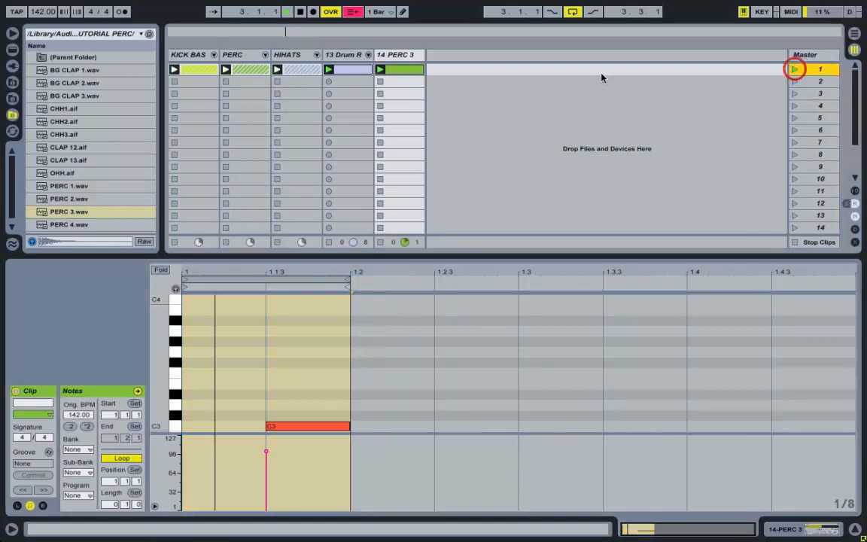
Transpose the PERC 3 sample by +2 st in the 14 PERC 3 track's instrument
left_click(397, 55)
left_click(283, 488)
left_click_drag(283, 490, 284, 498)
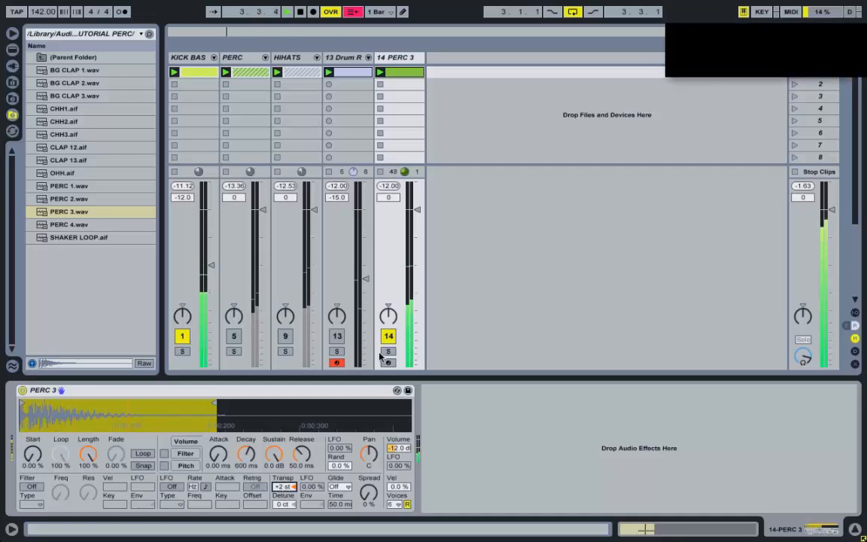
Unmute the HIHATS and PERC tracks and lower the 14 PERC 3 track's volume to -5.7 dB
left_click(285, 335)
left_click(233, 336)
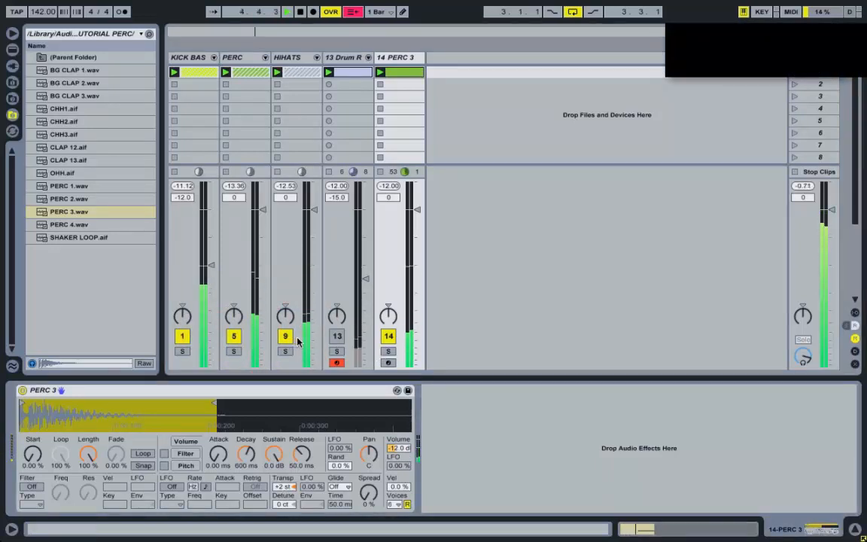
left_click_drag(417, 209, 417, 218)
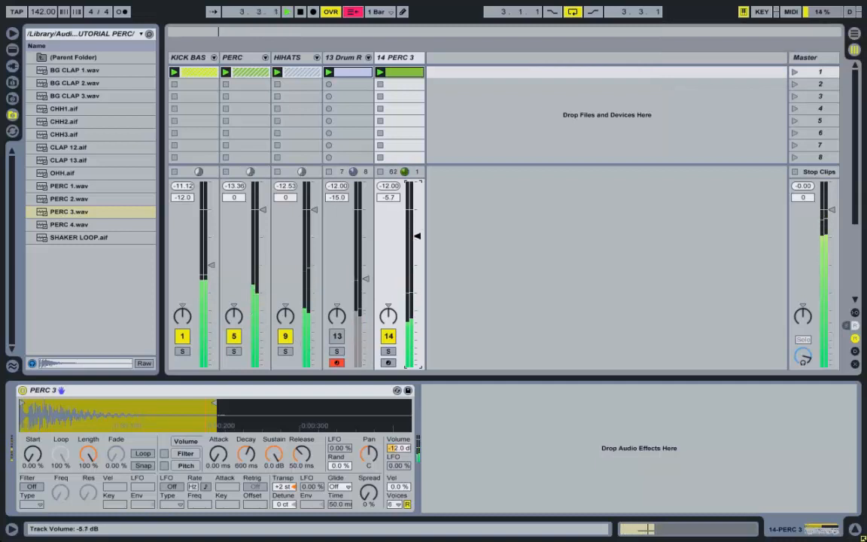
Solo the 14 PERC 3 track, lengthen its decay to 3.36 s and release to 1.67 s, and extend the sample's end to full length
left_click(388, 352)
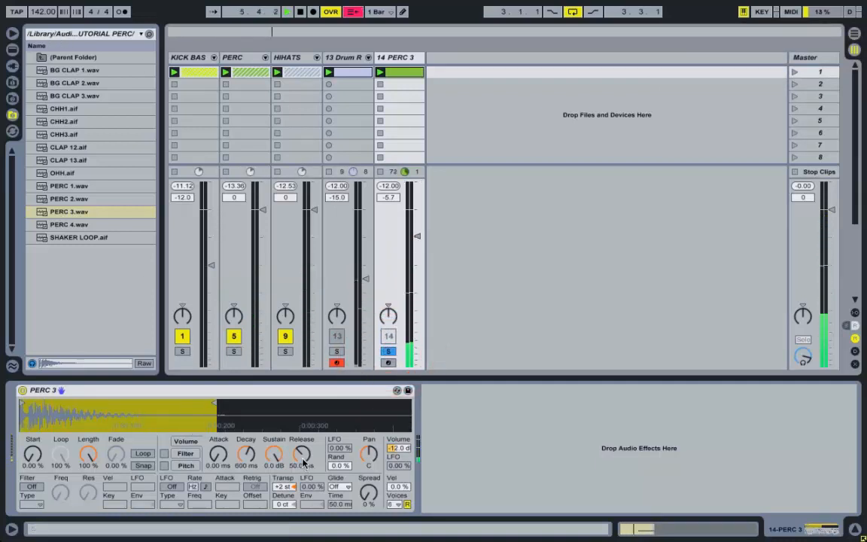
left_click_drag(303, 463, 303, 450)
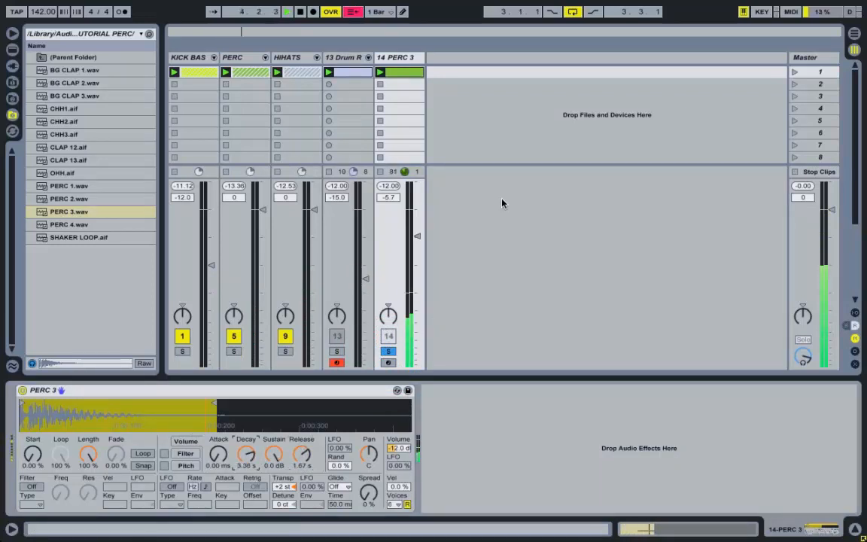
mouse_move(208, 406)
left_mouse_down()
mouse_move(411, 407)
mouse_move(423, 396)
left_mouse_up()
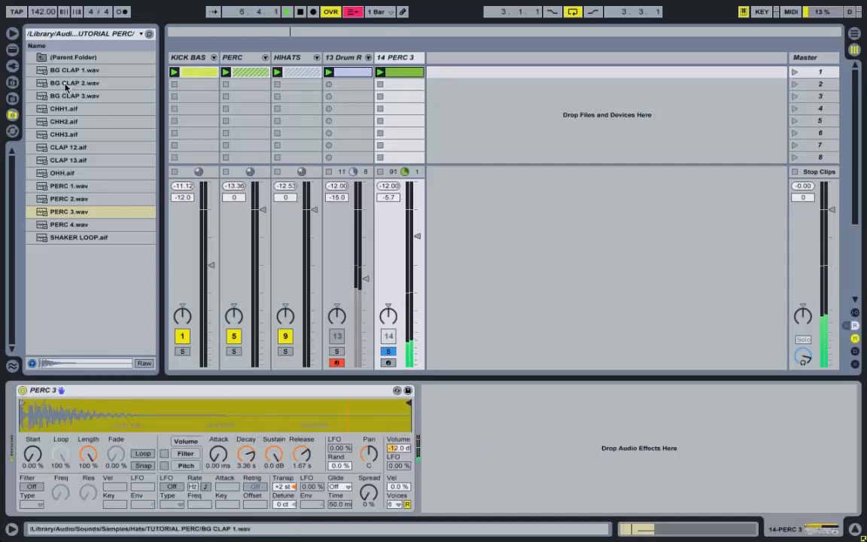
Add a Grain Delay audio effect after the instrument on the 14 PERC 3 track
left_click(12, 65)
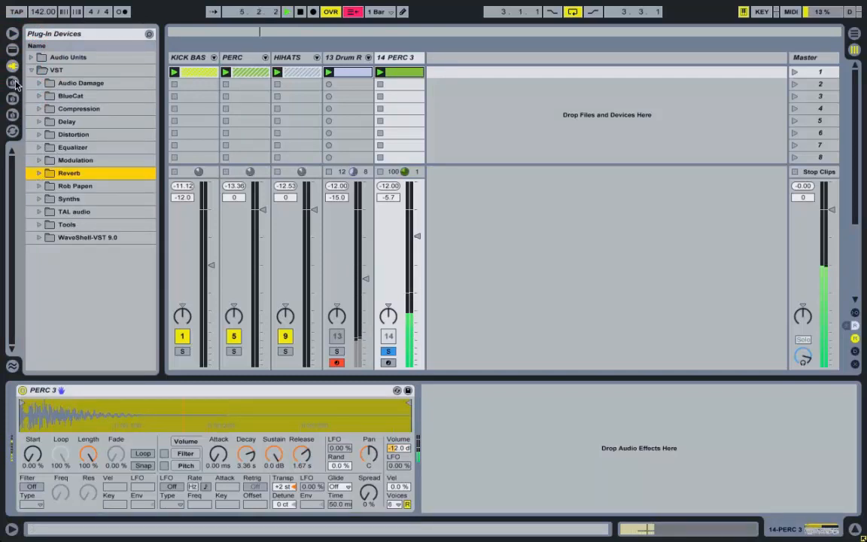
left_click(12, 52)
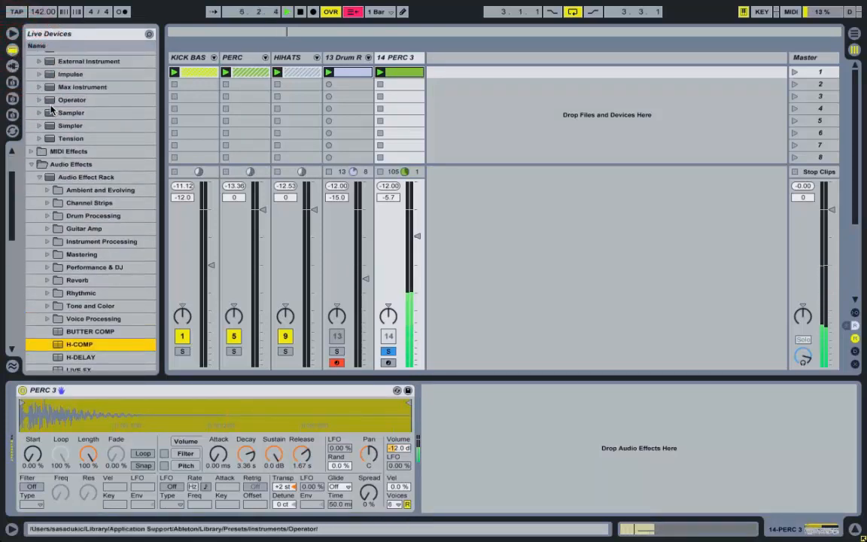
left_click(11, 66)
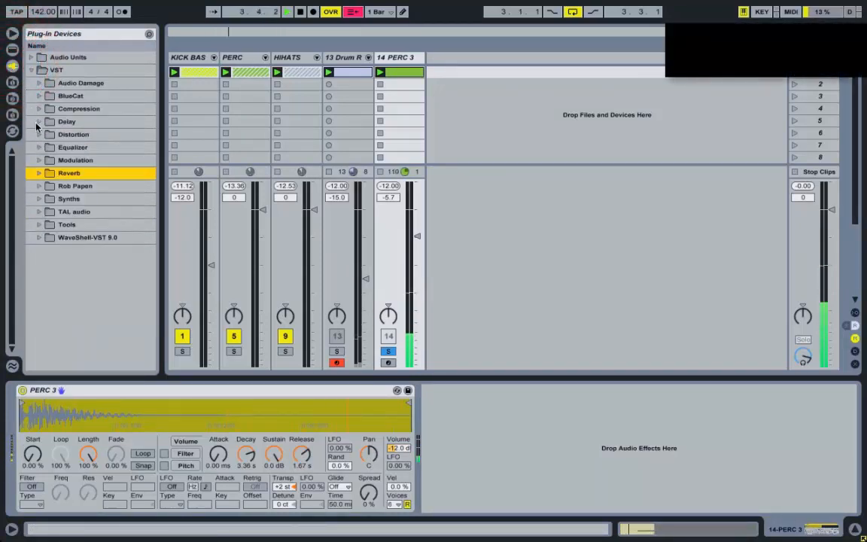
left_click(12, 50)
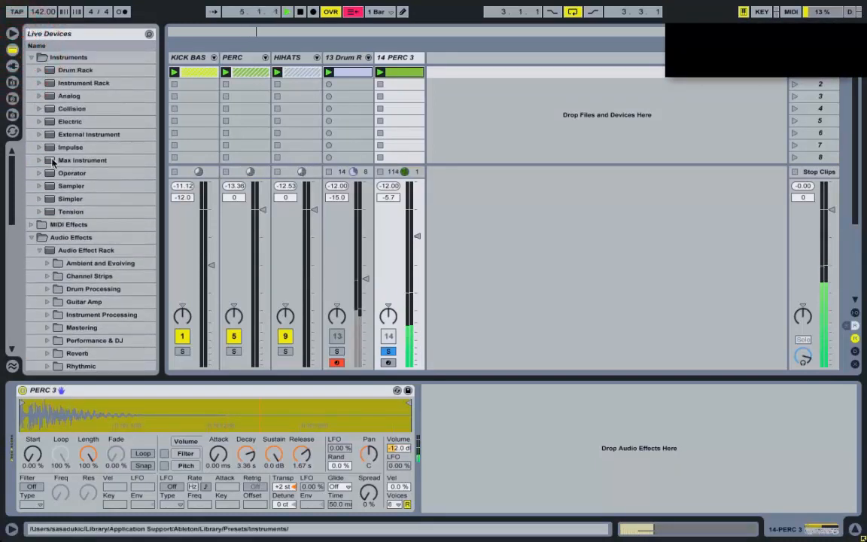
scroll(75, 224, "down", 3)
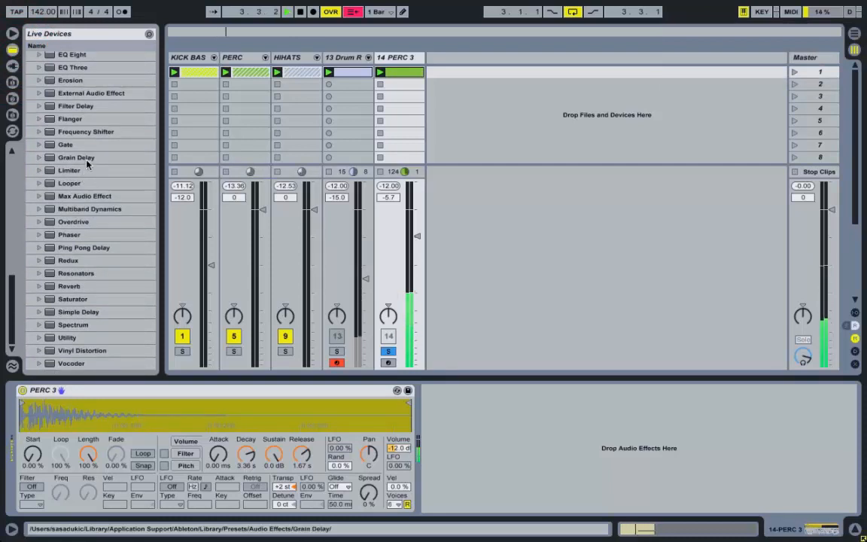
double_click(84, 158)
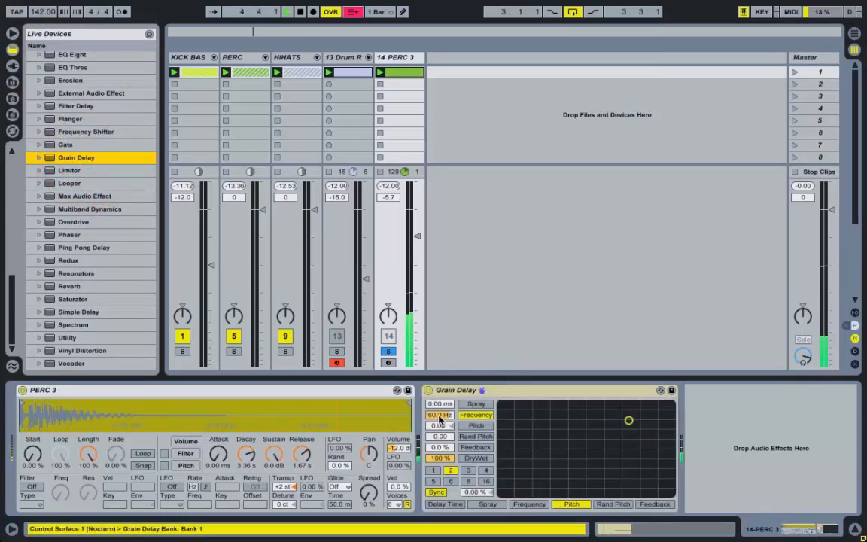
Set the Grain Delay to 95% feedback, unsynced 1.00 ms delay time, 25.7 ms spray and 0.40 pitch, and unsolo the track
left_click_drag(445, 450, 445, 422)
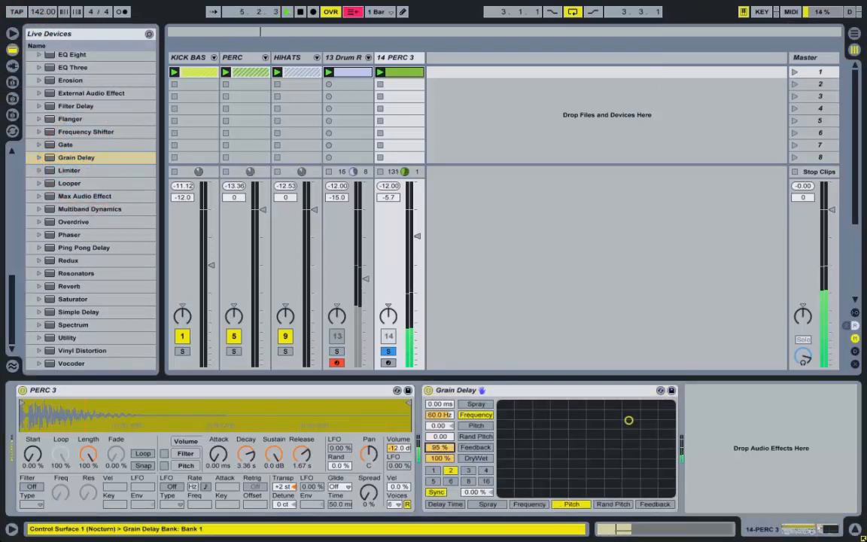
left_click(436, 492)
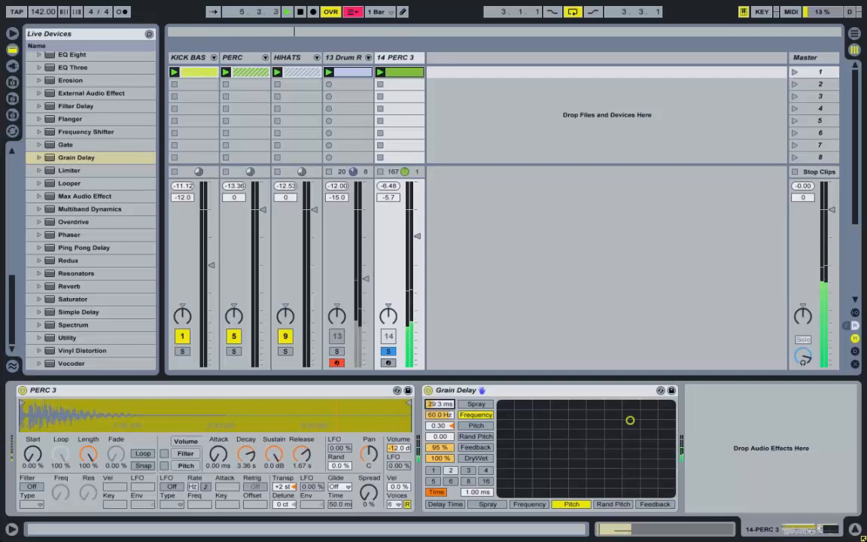
left_click(387, 353)
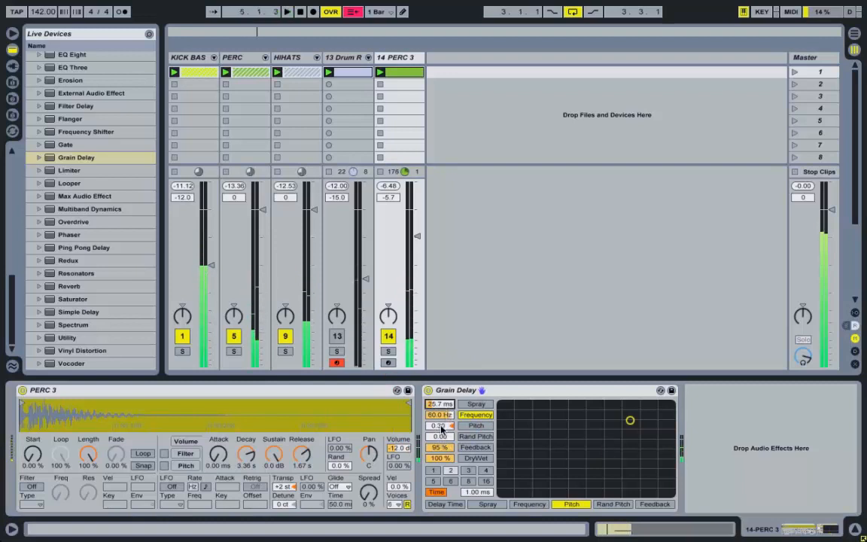
left_click_drag(441, 427, 441, 426)
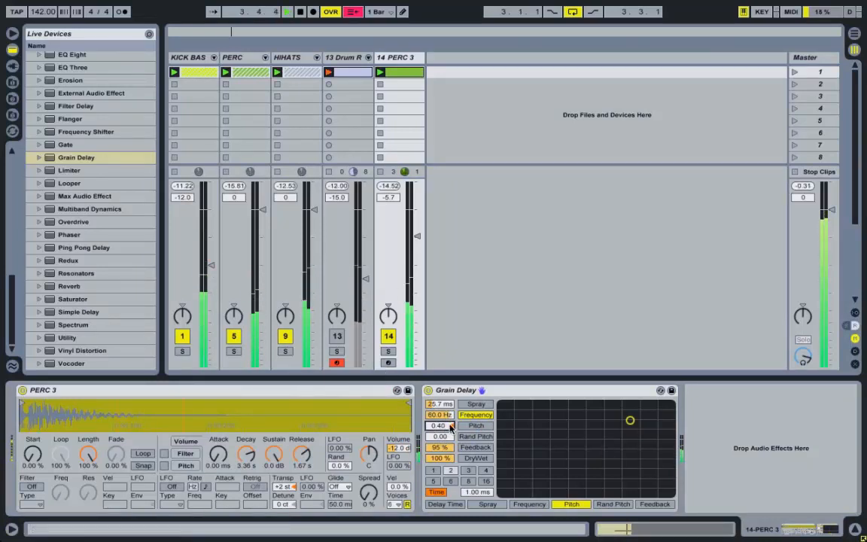
Try the PERC 3 sample at +1 st and +3 st transposition against the full beat
left_click(287, 489)
key("Down")
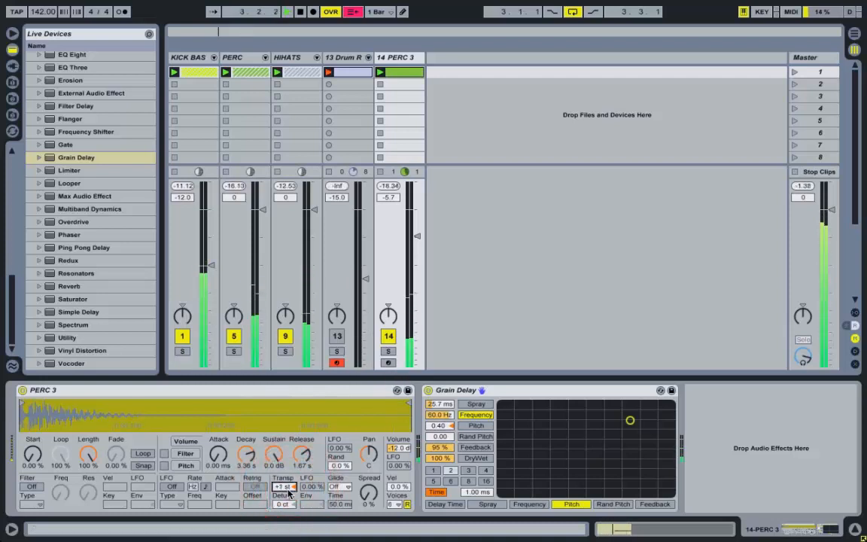
key("Up")
key("Up")
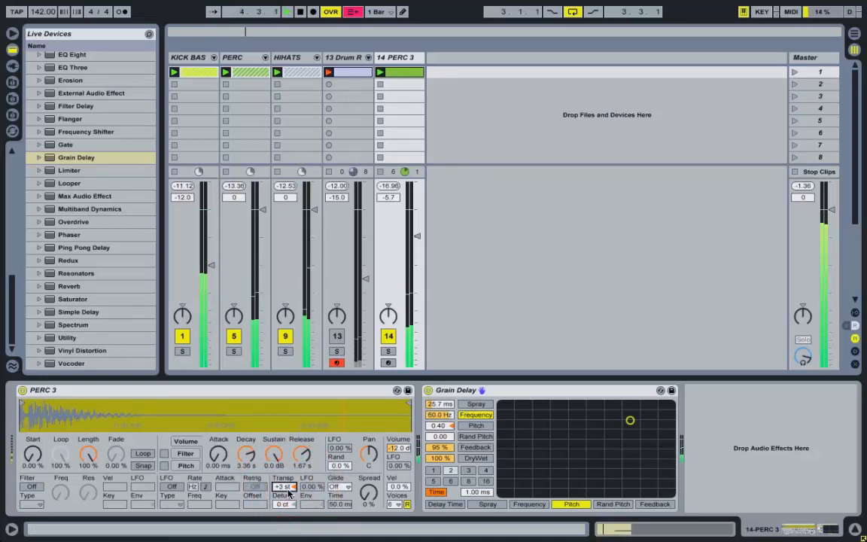
Solo 14 PERC 3 and set Grain Delay to 0.03 ms spray, 2.10 Hz frequency, 12.0 pitch, 16% feedback and 40% dry/wet
left_click(388, 350)
left_click_drag(440, 404, 439, 429)
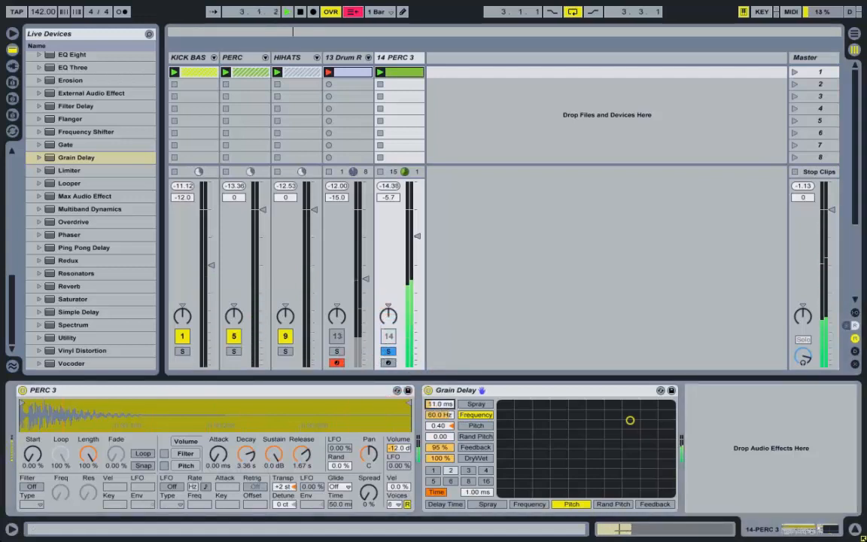
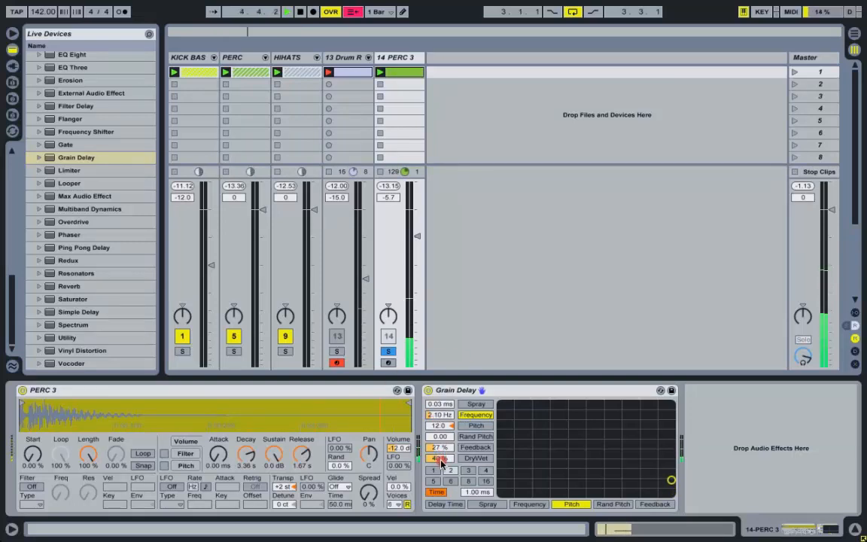
left_click_drag(444, 452, 444, 461)
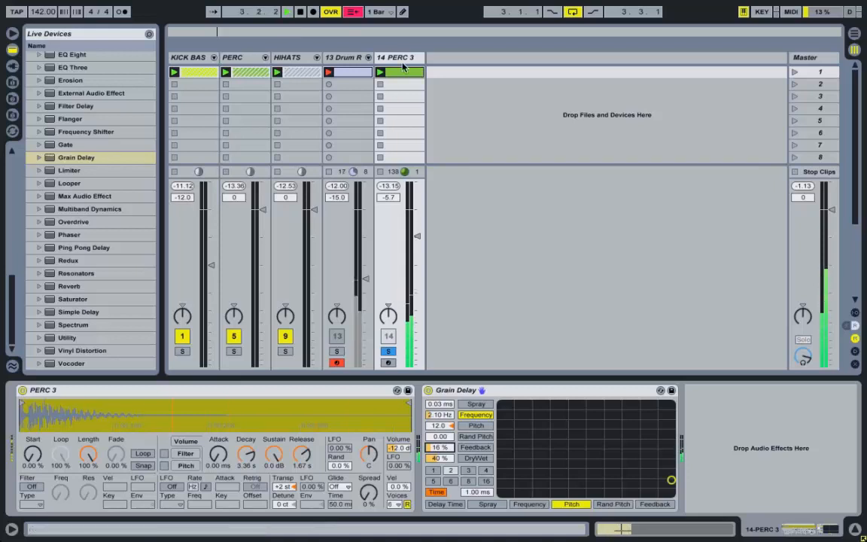
Freeze the 14 PERC 3 track
right_click(404, 59)
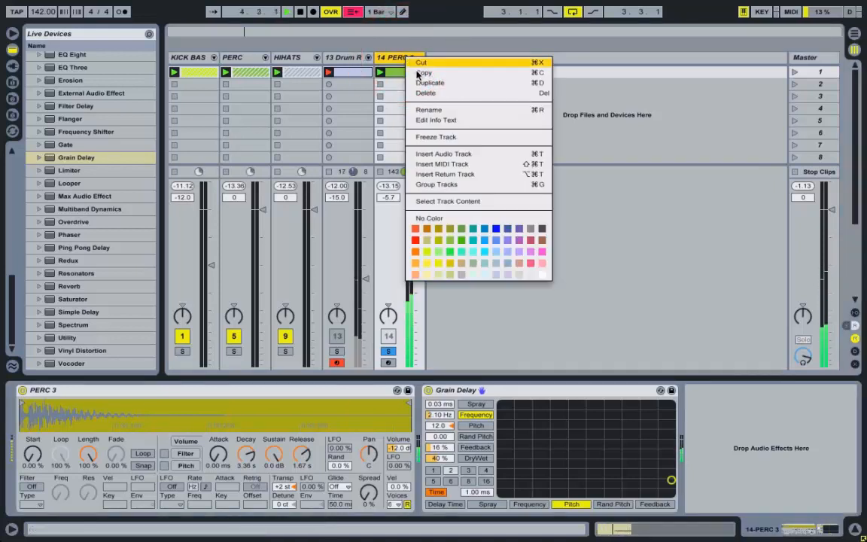
left_click(444, 138)
left_click(551, 292)
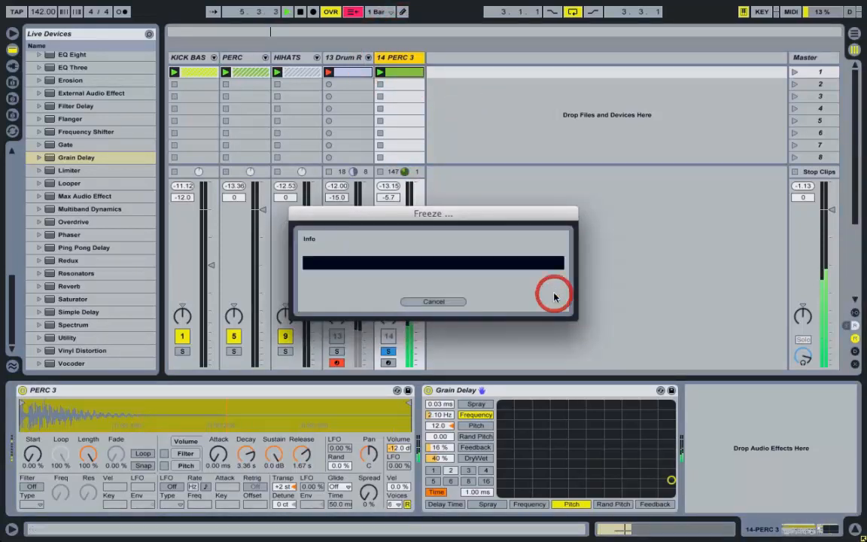
Flatten the frozen PERC 3 track, place its rendered clip at bar 3 of the Arrangement and unfold the track
right_click(417, 61)
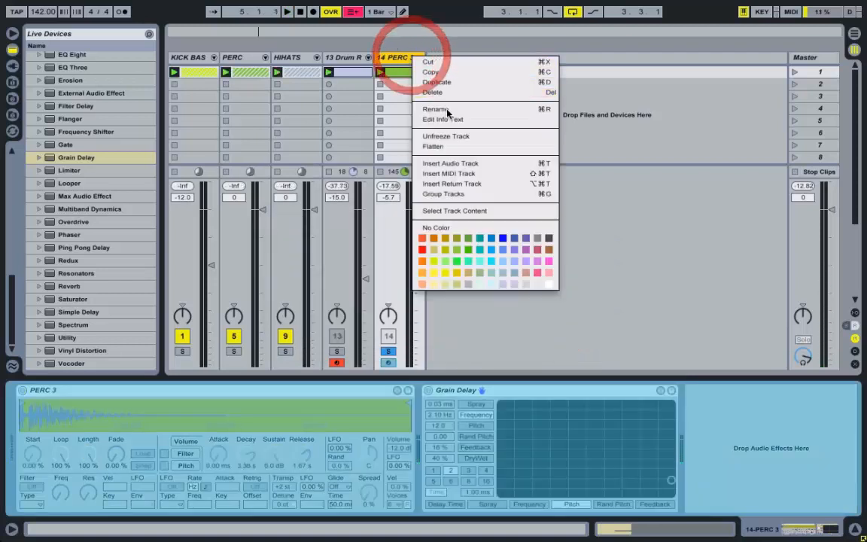
left_click(448, 146)
key("Tab")
left_click_drag(407, 73, 262, 171)
left_click(653, 166)
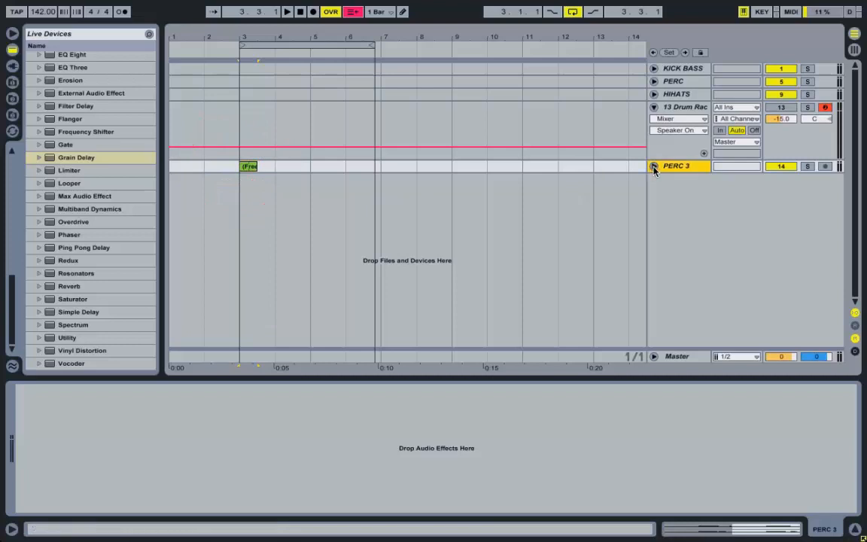
Set the arrangement grid to 1/16, loop playback over the frozen clip from 3.1.1 to 3.3.1 and enlarge its track
key("z")
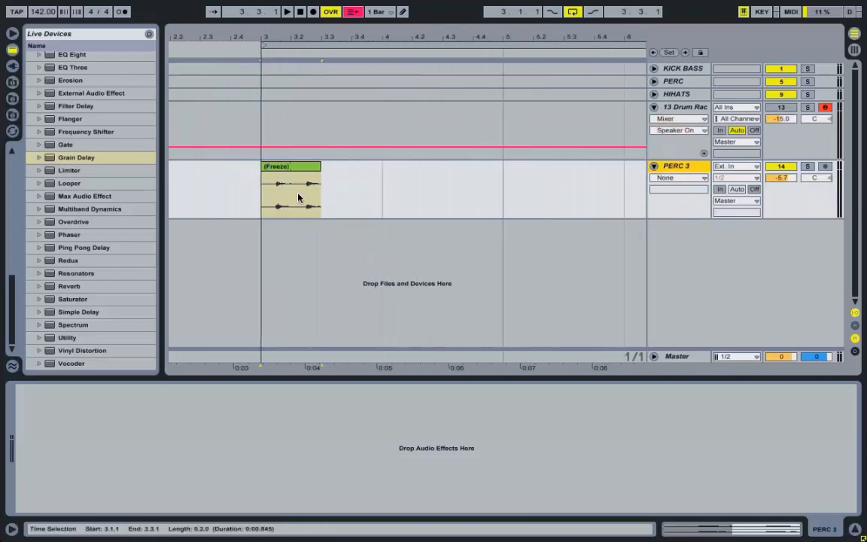
right_click(301, 194)
left_click(389, 439)
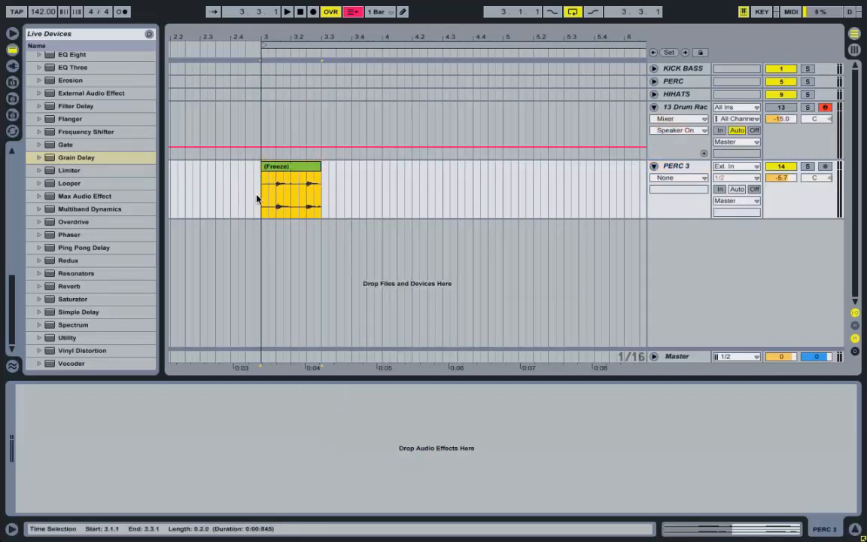
left_click(286, 167)
key("ctrl+l")
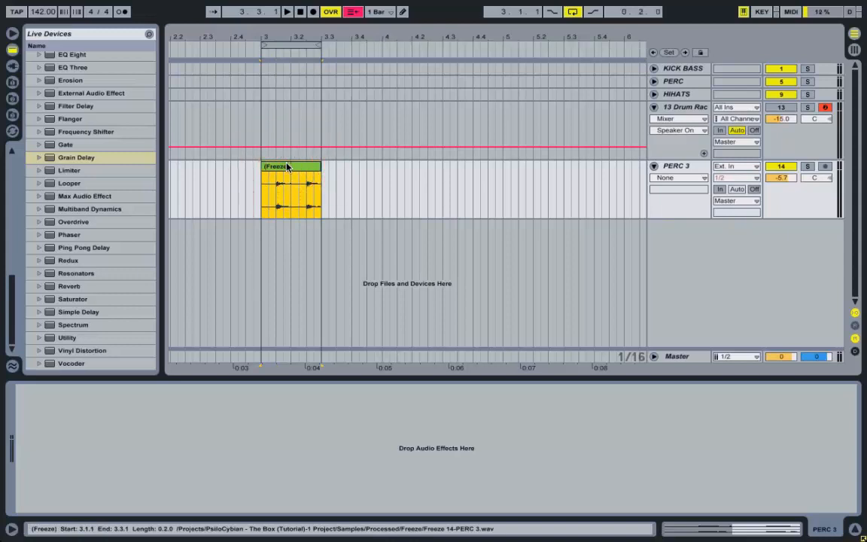
key("space")
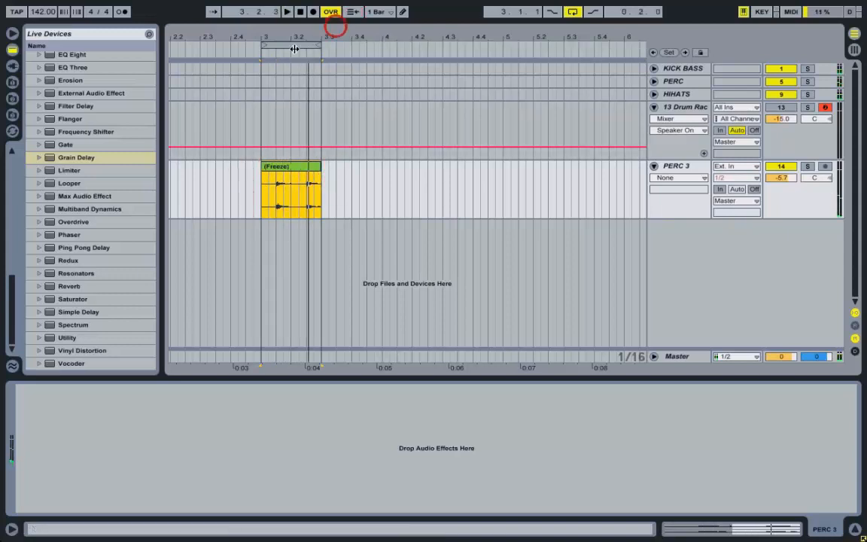
key("z")
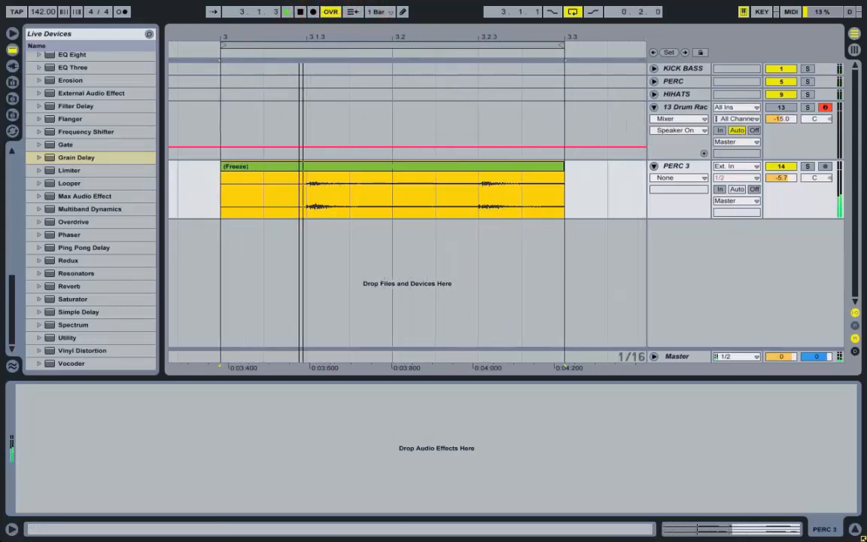
left_click_drag(675, 219, 676, 353)
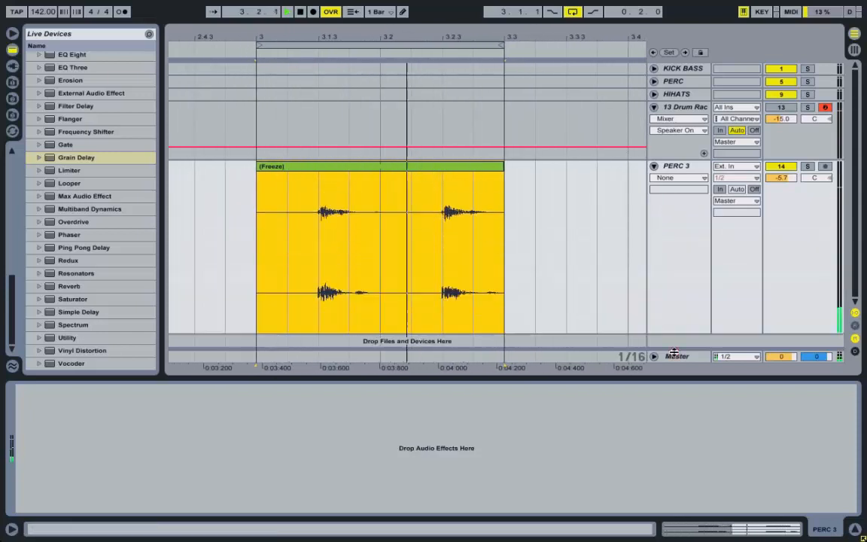
Set the clip's start to 1.2 and add warp markers aligning the second hit to 1.2.3 and its tail to 1.2.4
double_click(349, 166)
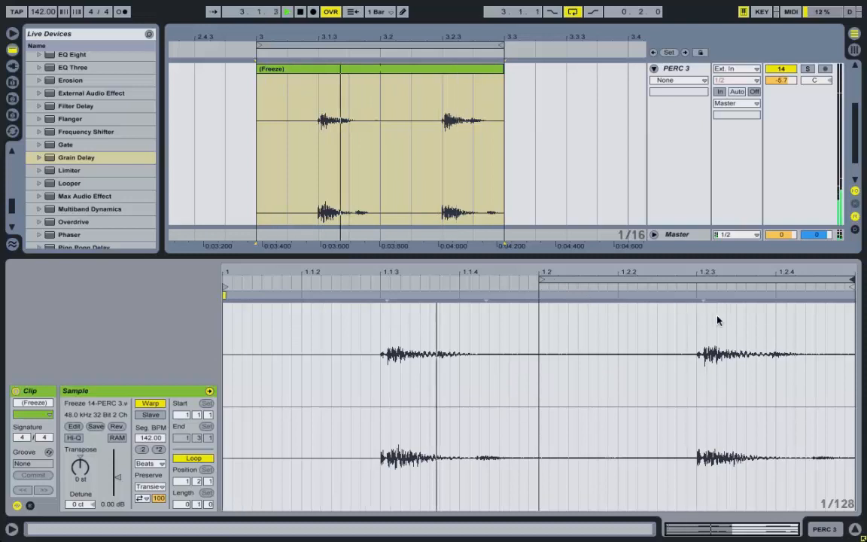
double_click(773, 358)
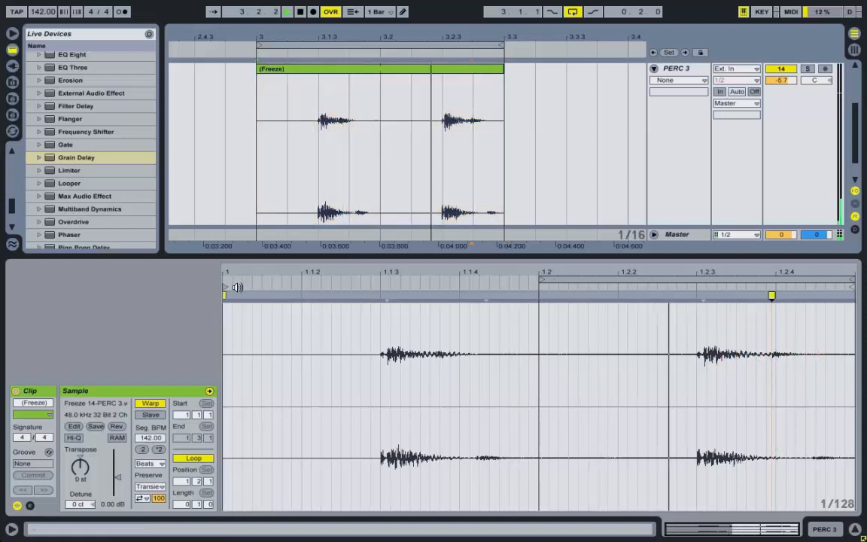
left_click_drag(228, 287, 542, 319)
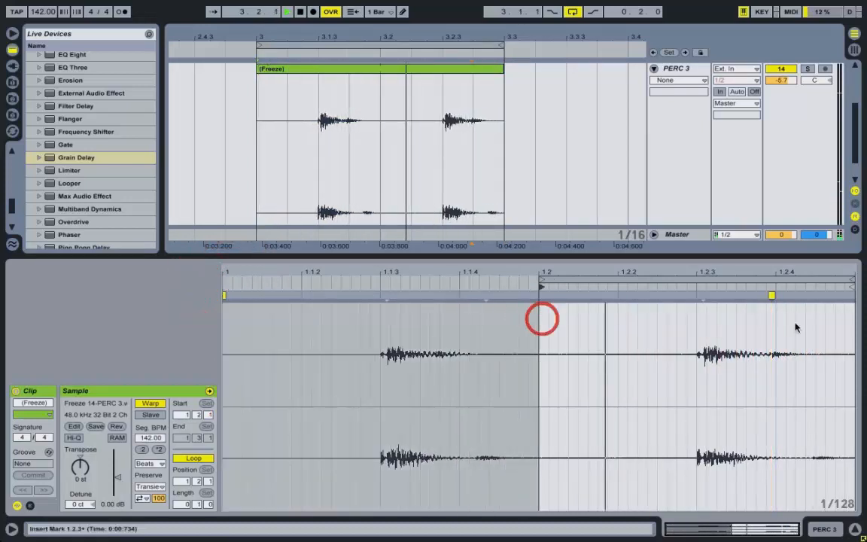
double_click(706, 356)
left_click_drag(705, 296, 698, 301)
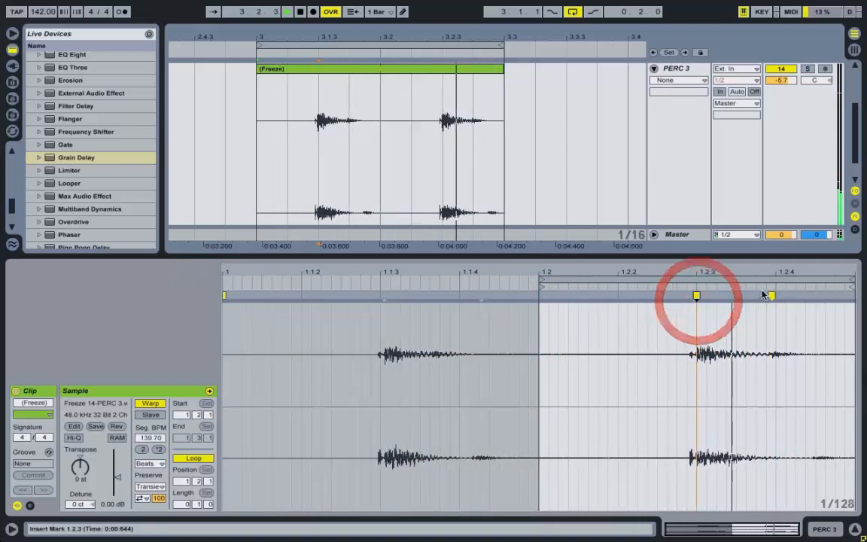
left_click_drag(771, 296, 776, 295)
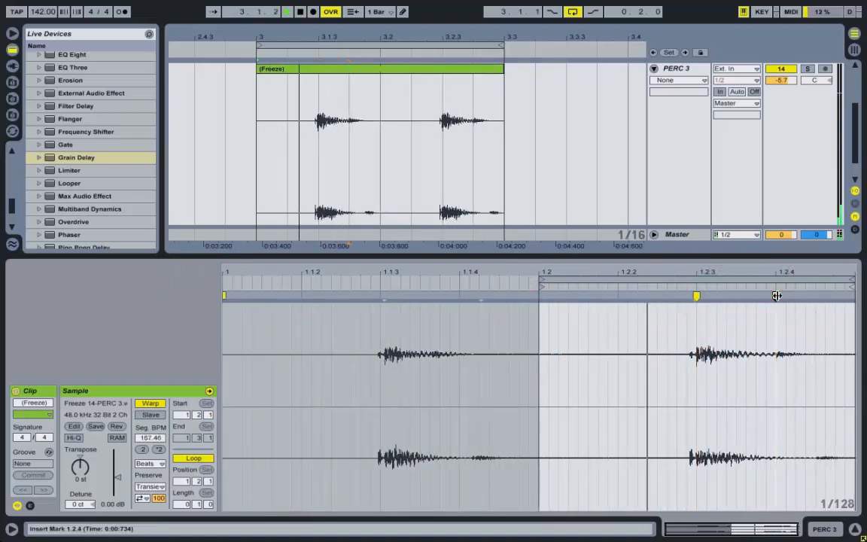
Crop the sample to its second beat and trim the arrangement clip's start to 3.1.3
right_click(639, 353)
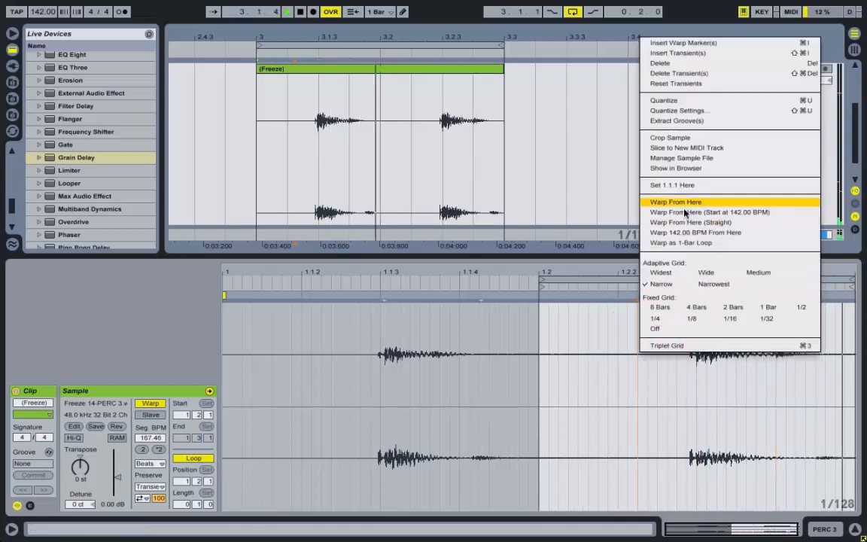
right_click(611, 345)
left_click(656, 130)
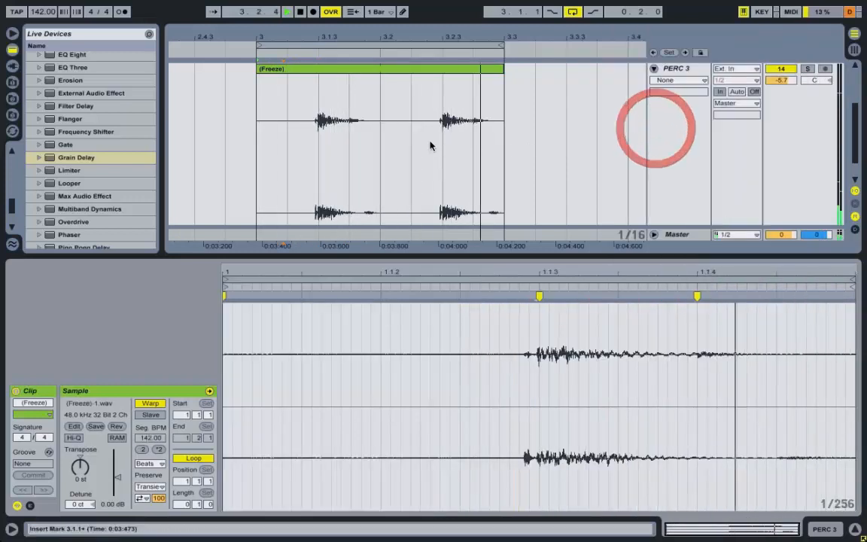
left_click_drag(258, 69, 310, 71)
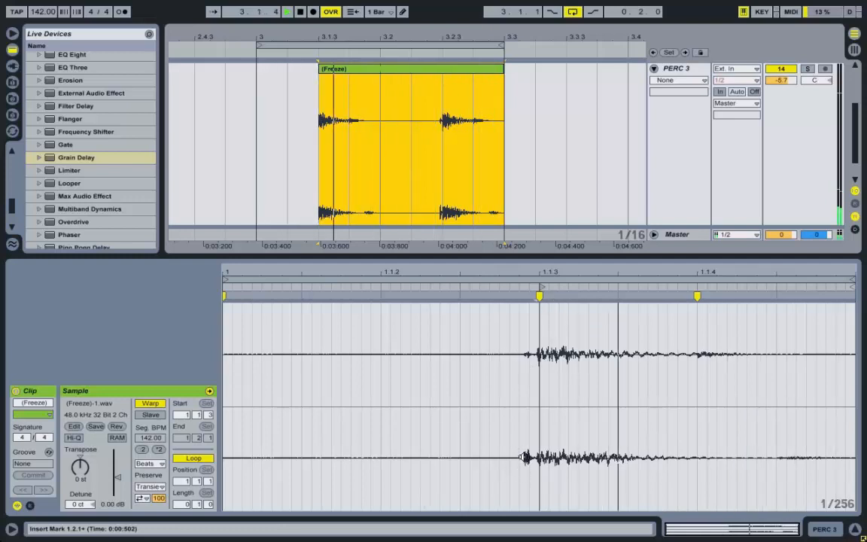
Set the sample grid to 1/16 and replace the warp marker at 1.1.3 with one aligning the hit's true onset to 1.1.3
right_click(354, 393)
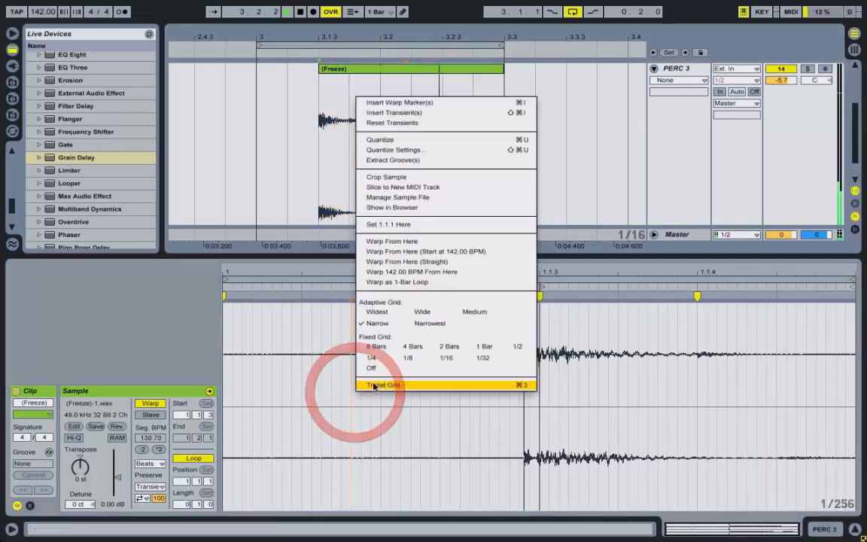
left_click(444, 358)
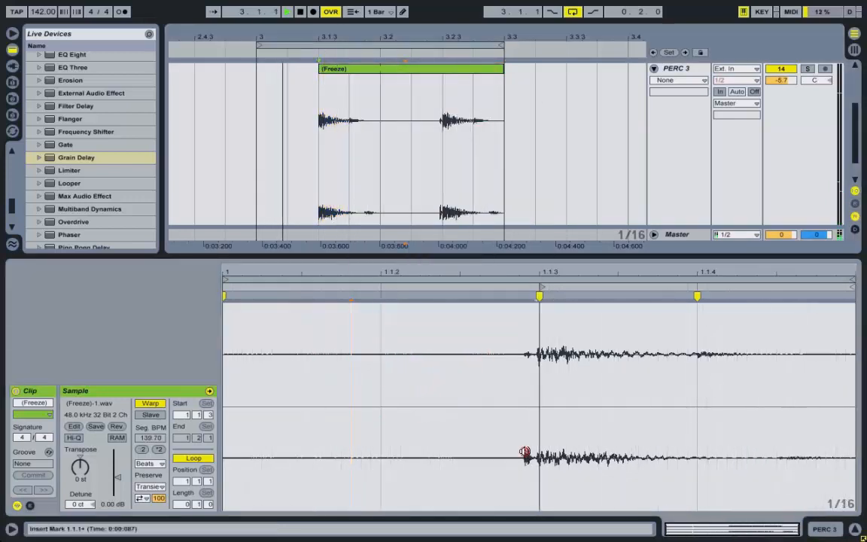
left_click(525, 453)
double_click(526, 406)
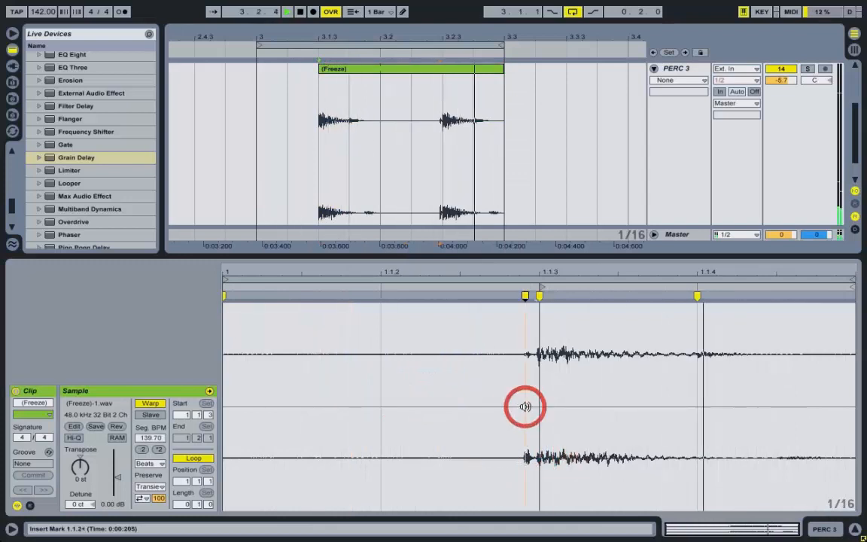
double_click(539, 299)
left_click_drag(524, 299, 540, 298)
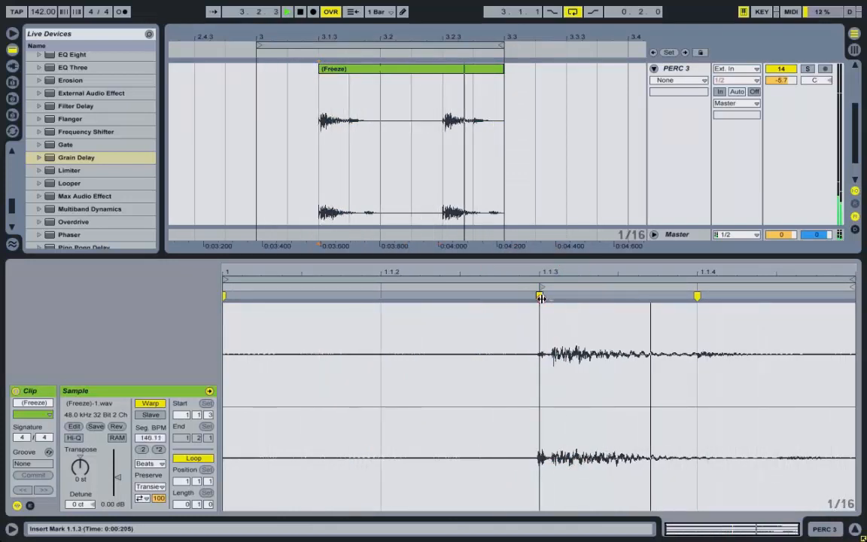
Show the clip's fades, shorten the clip to end at 3.2.1 and shape a curved fade-out over its tail
right_click(332, 175)
left_click(375, 216)
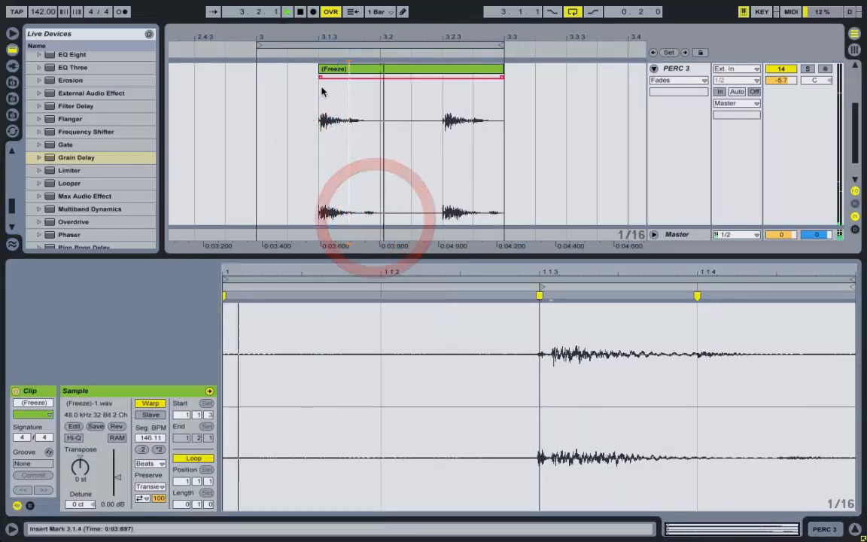
left_click(303, 79)
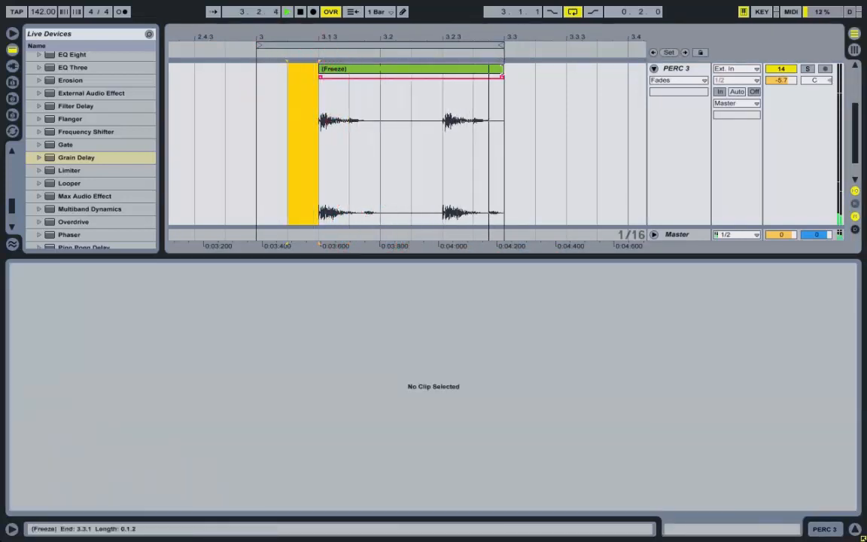
left_click_drag(502, 70, 363, 97)
left_click_drag(373, 168, 377, 168)
left_click(361, 80)
left_click_drag(362, 81, 363, 79)
Consolidate the trimmed and faded PERC 3 clip into a new sample and stop playback
left_click(347, 73)
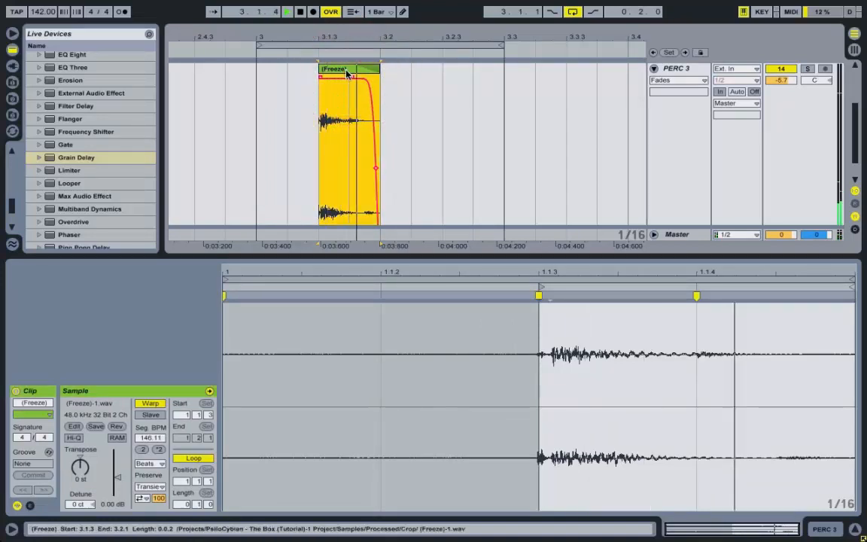
key("ctrl+j")
key("Return")
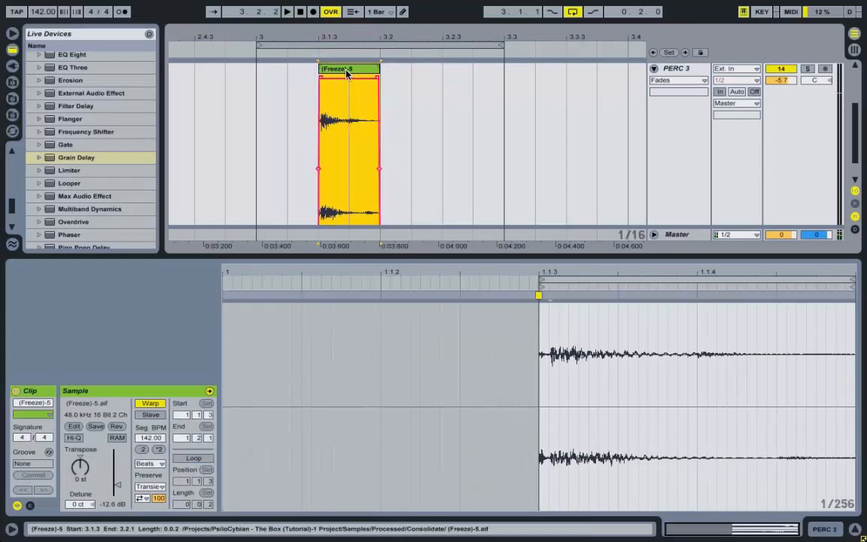
key("Tab")
key("Tab")
key("space")
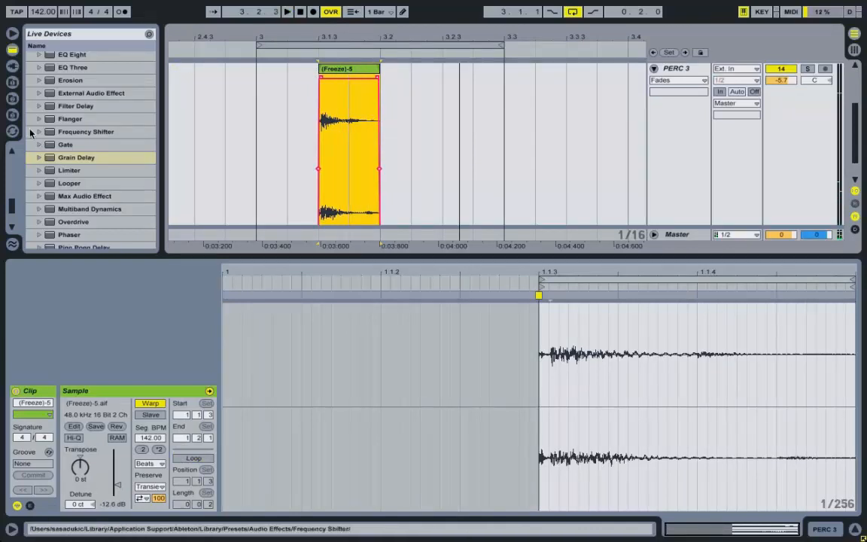
Add the 2C-Aether reverb plug-in to the PERC 3 track
left_click(12, 66)
left_click(39, 173)
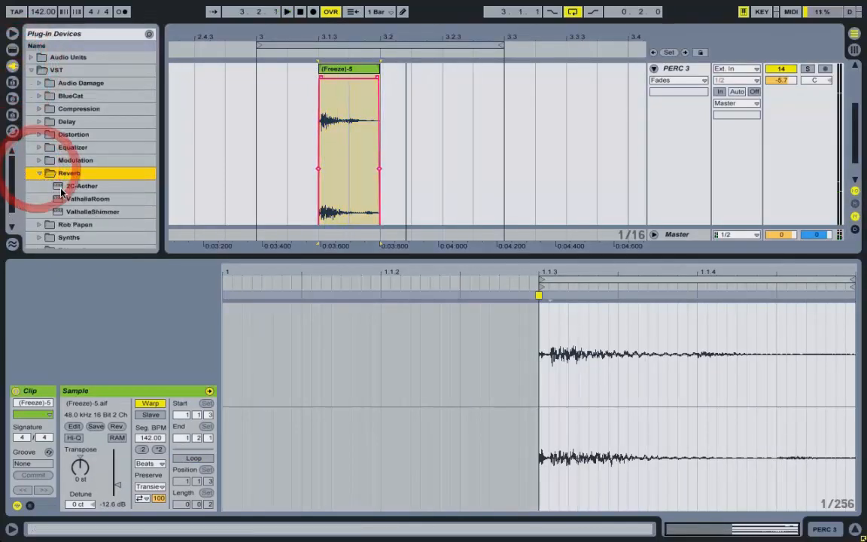
left_click(84, 185)
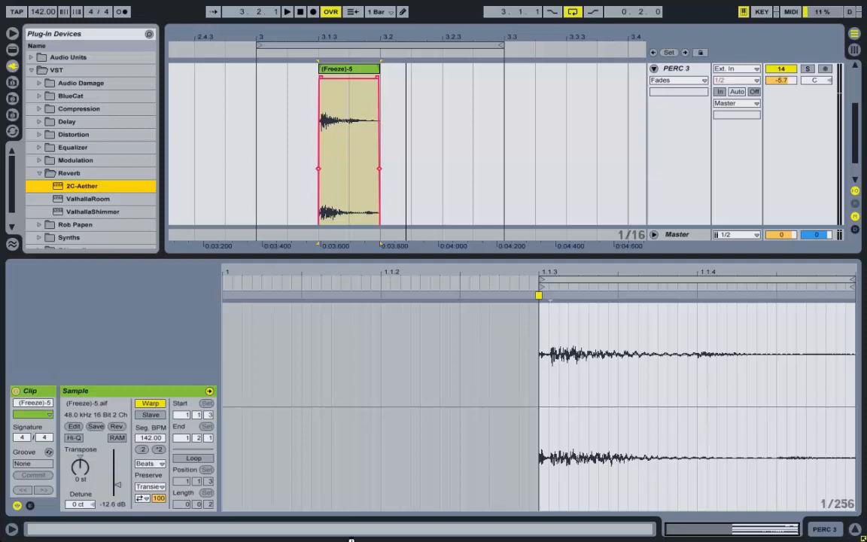
key("Return")
Load the Perc Afro preset from 2C-Aether's 06 Drums category after trying Perc Cuban
left_click(161, 197)
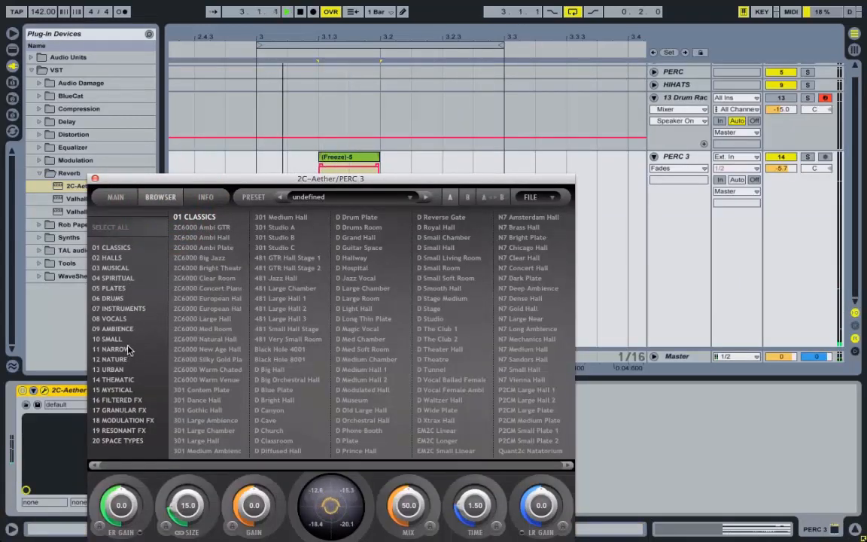
left_click(113, 299)
left_click(202, 298)
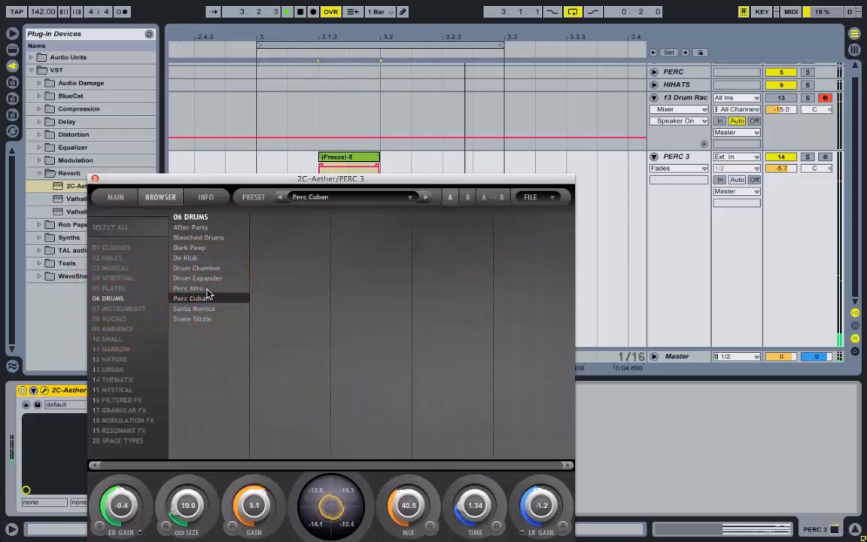
left_click(197, 288)
Adjust the 2C-Aether reverb to size 37.1, time 0.47 and mix 45.5
left_click_drag(466, 508, 466, 528)
left_click_drag(411, 508, 407, 486)
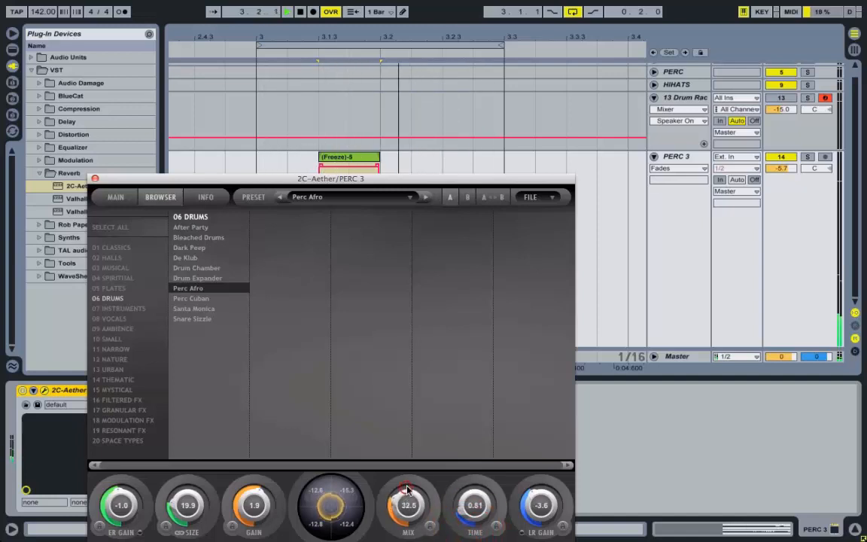
left_click_drag(467, 510, 467, 534)
left_click_drag(406, 483, 403, 479)
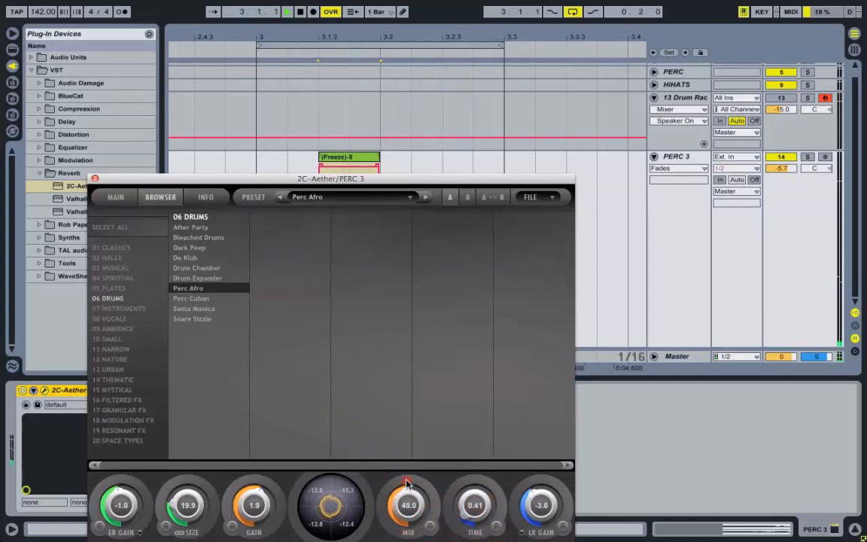
left_click_drag(472, 512, 472, 525)
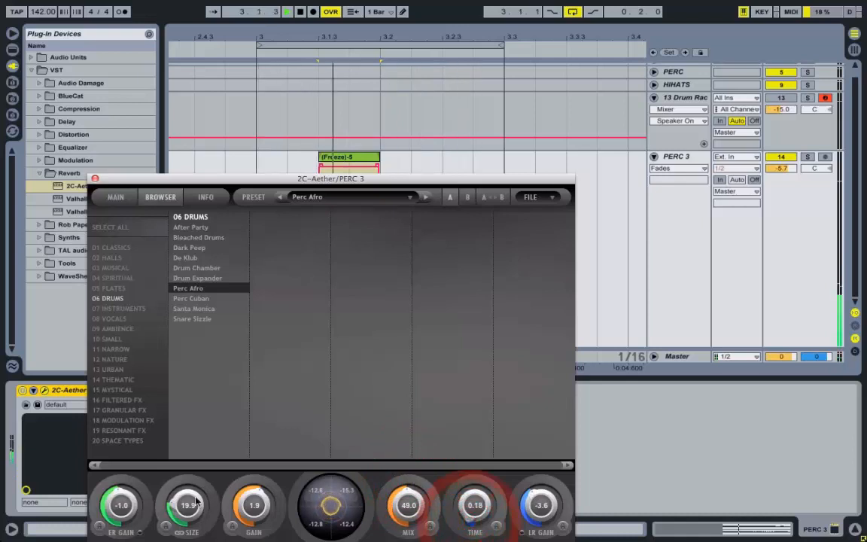
left_click_drag(186, 490, 188, 480)
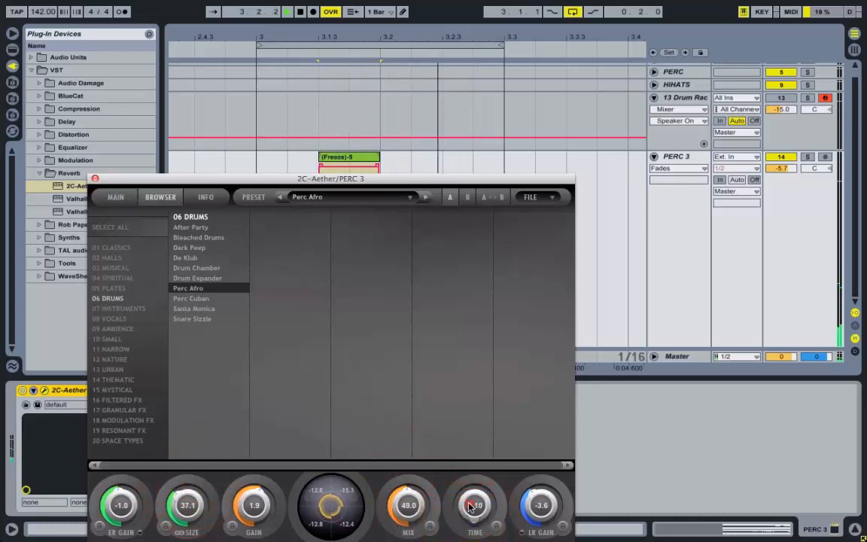
mouse_move(462, 509)
left_mouse_down()
mouse_move(474, 508)
mouse_move(456, 521)
mouse_move(463, 531)
mouse_move(467, 507)
left_mouse_up()
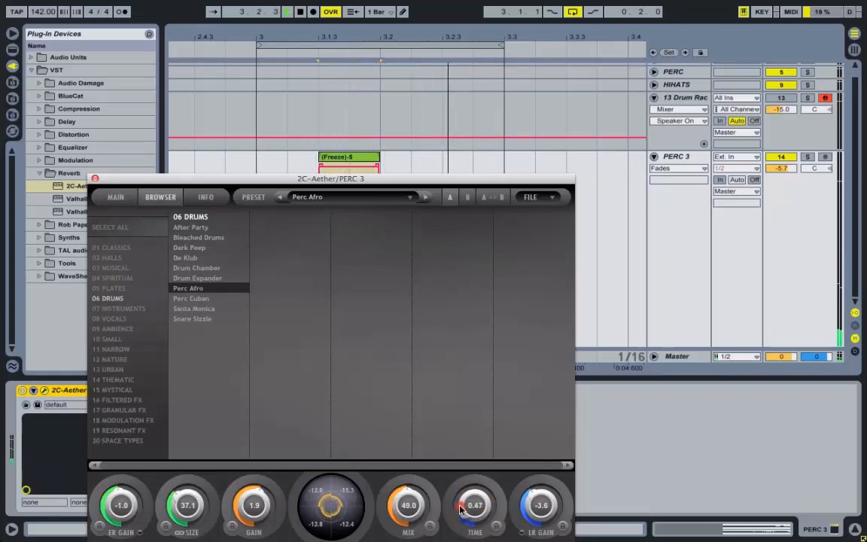
left_click_drag(407, 506, 407, 514)
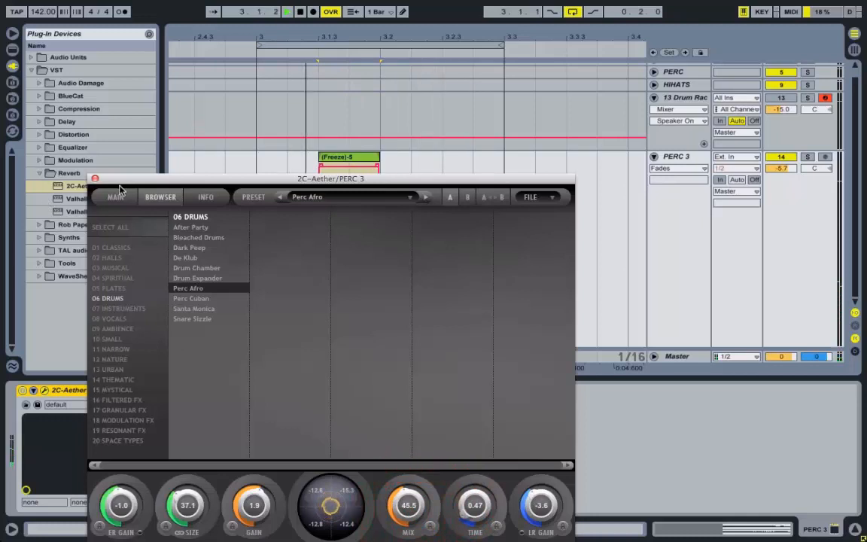
Close the 2C-Aether window and compare the sound with the reverb bypassed and active
left_click(96, 180)
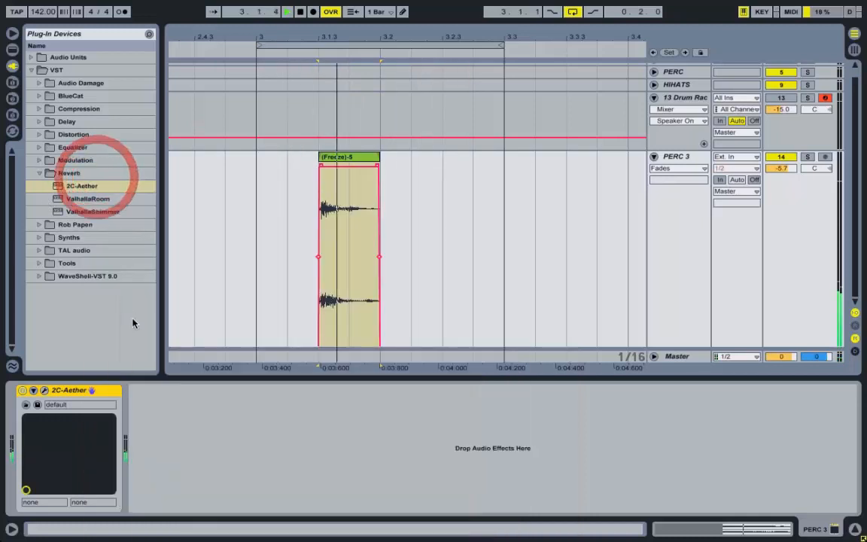
left_click(24, 390)
left_click(23, 391)
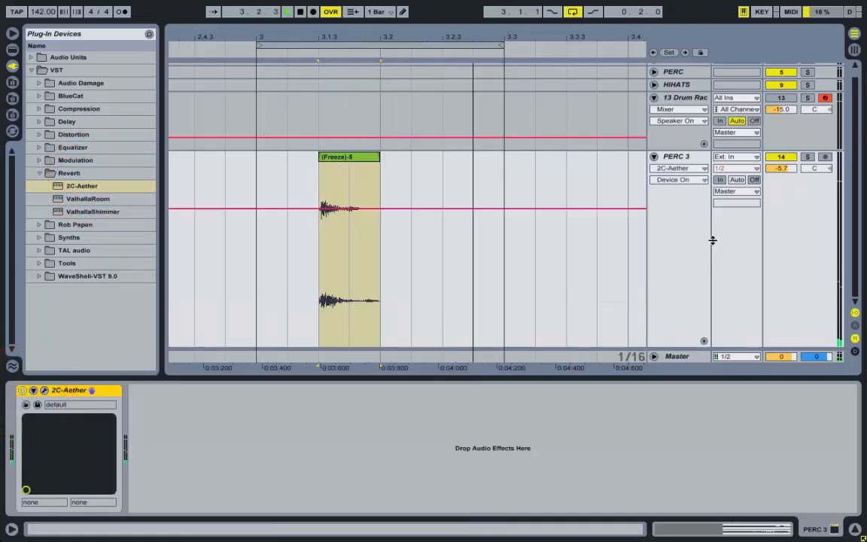
Load the H-COMP audio effect rack preset after 2C-Aether on the PERC 3 track
left_click(39, 173)
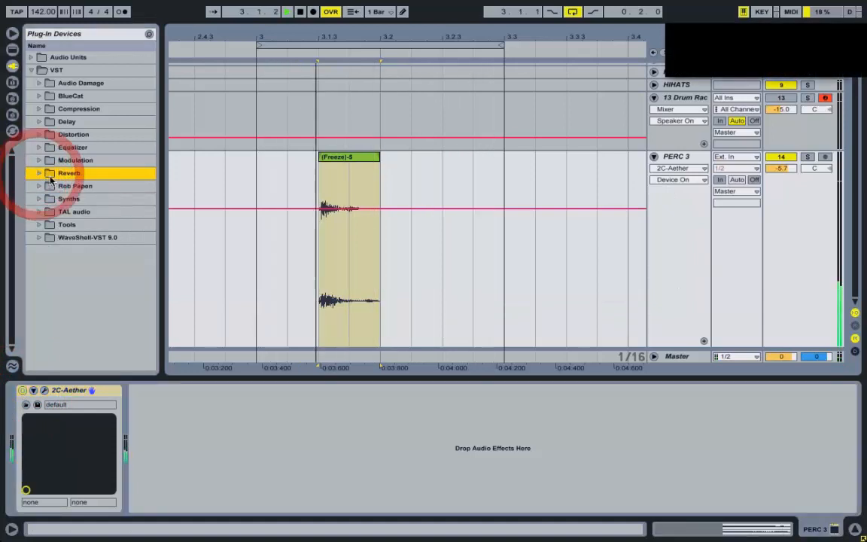
left_click(12, 50)
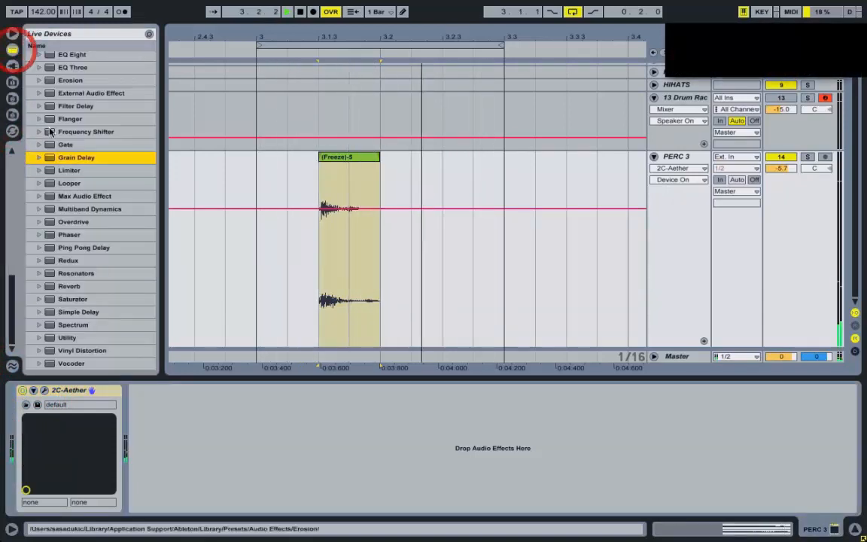
scroll(58, 167, "up", 10)
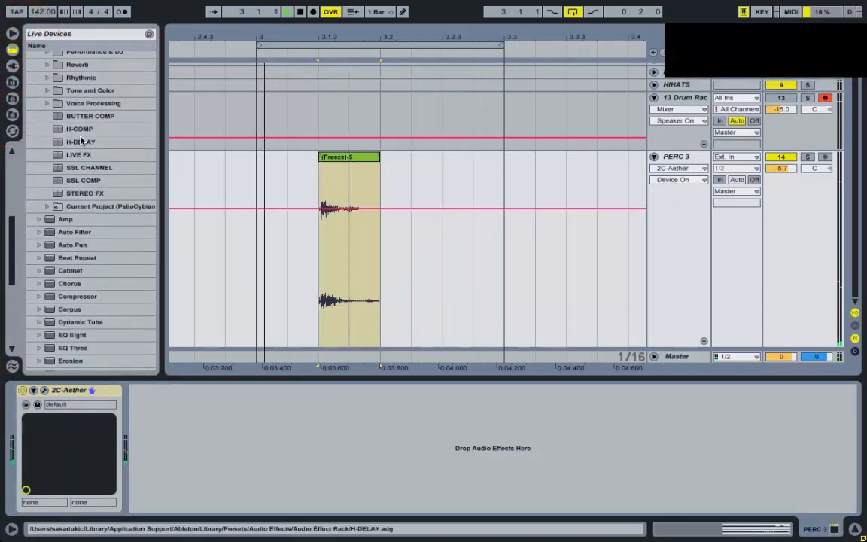
left_click(86, 128)
double_click(86, 129)
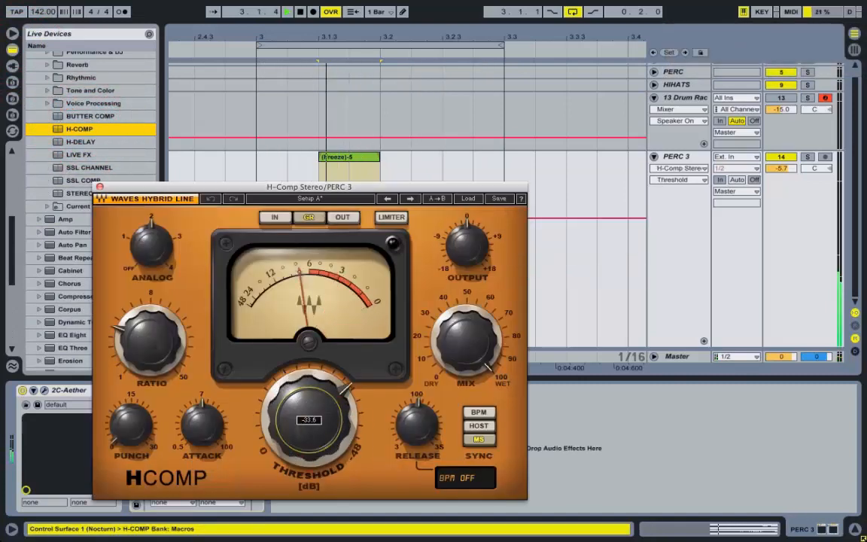
Lower the H-Comp threshold, raise its ratio to about 14.59, and turn Analog off
left_click_drag(327, 441, 327, 403)
left_click_drag(186, 316, 186, 297)
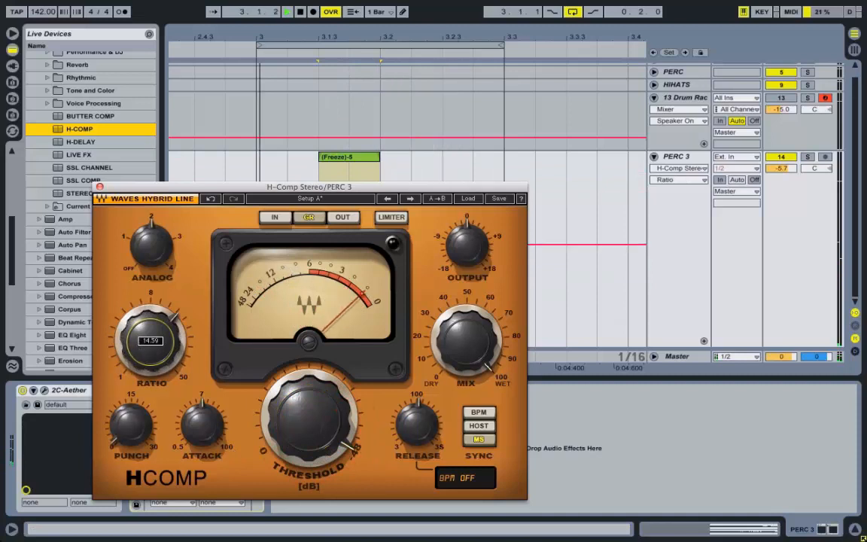
left_click(151, 245)
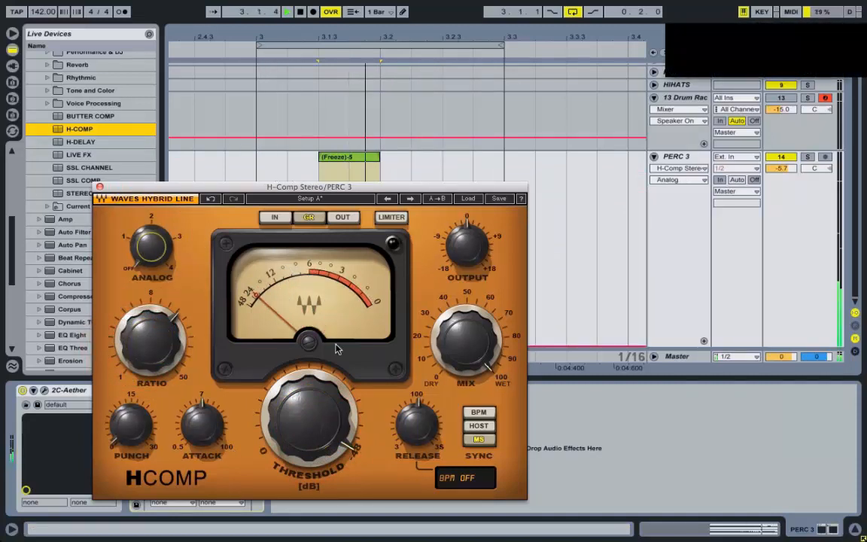
Sync the H-Comp release to Host at 1/32, fine-tune attack, mix and threshold, and close the plug-in window
left_click(480, 426)
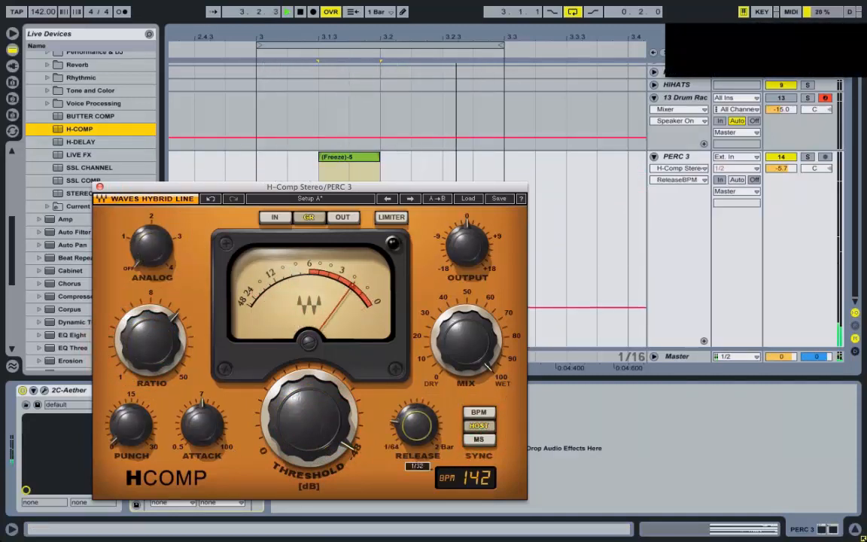
left_click(208, 430)
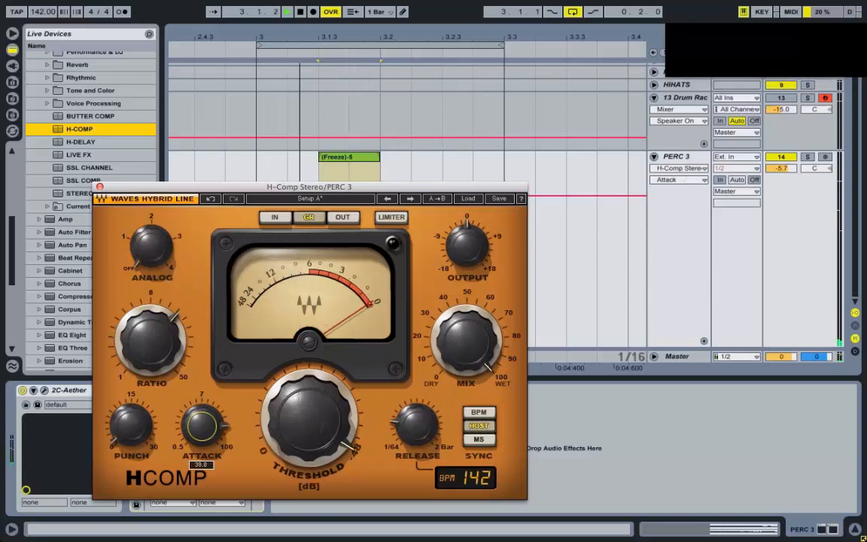
left_click_drag(208, 429, 207, 423)
mouse_move(466, 340)
left_mouse_down()
mouse_move(465, 365)
mouse_move(457, 334)
left_mouse_up()
left_click_drag(309, 419, 308, 414)
left_click(99, 187)
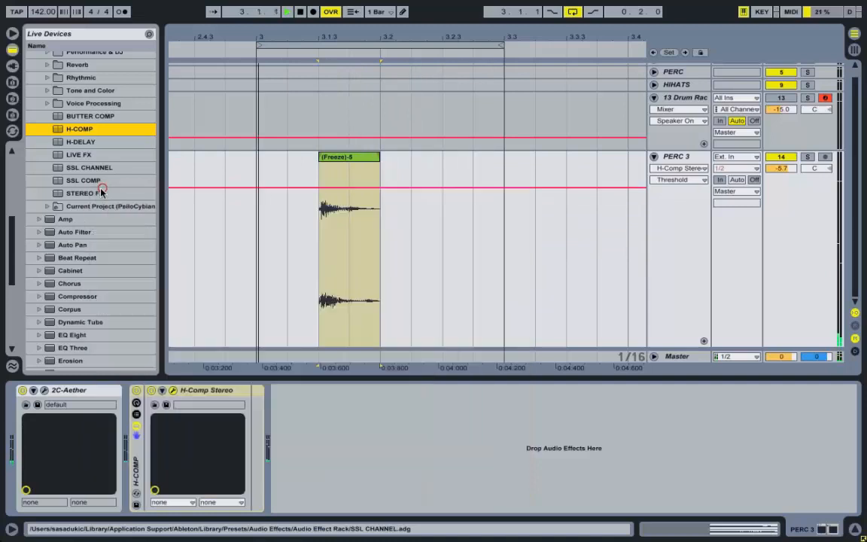
Bypass and re-enable the H-COMP rack to compare the PERC 3 sound with and without compression
left_click(136, 392)
left_click(137, 391)
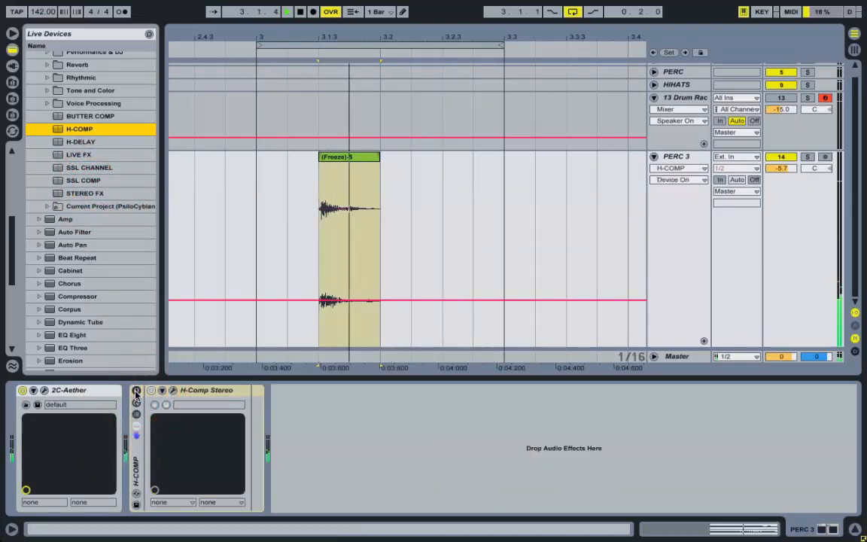
left_click(137, 391)
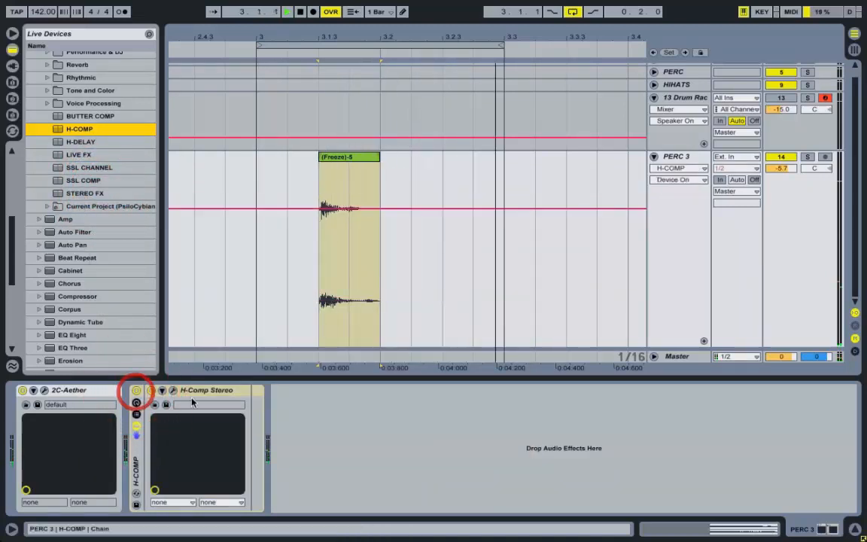
Freeze the PERC 3 track, accepting the audio stop, and flatten it to audio
right_click(681, 158)
left_click(706, 236)
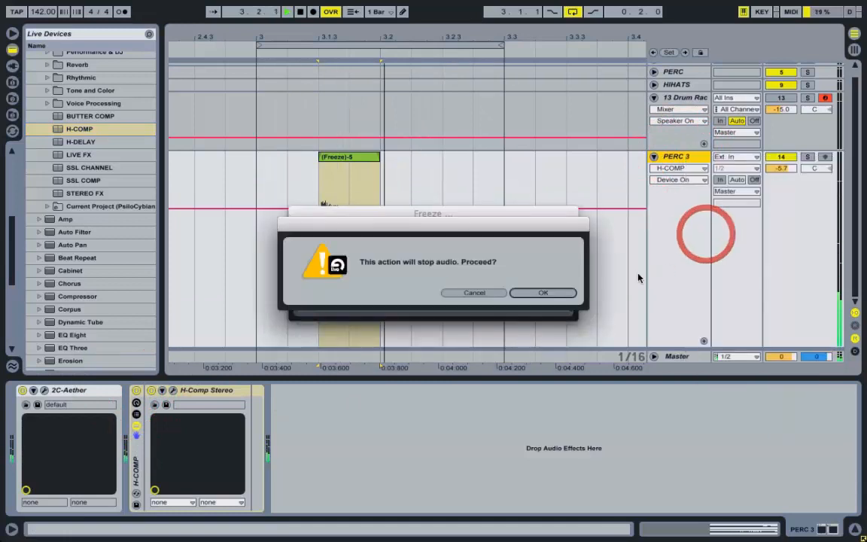
left_click(548, 292)
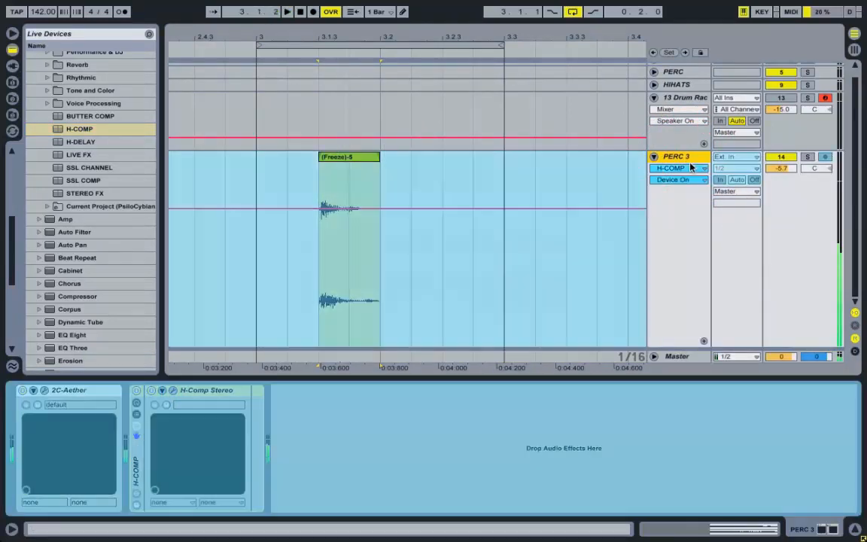
right_click(682, 158)
left_click(721, 250)
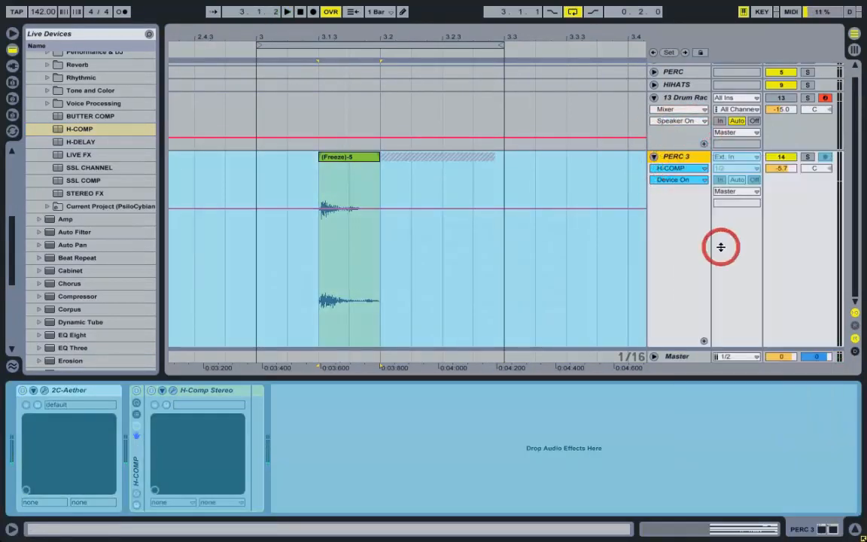
Extend the flattened PERC 3 clip's end to 3.2.3 and delete the remaining freeze-tail clip
right_click(394, 188)
left_click(374, 160)
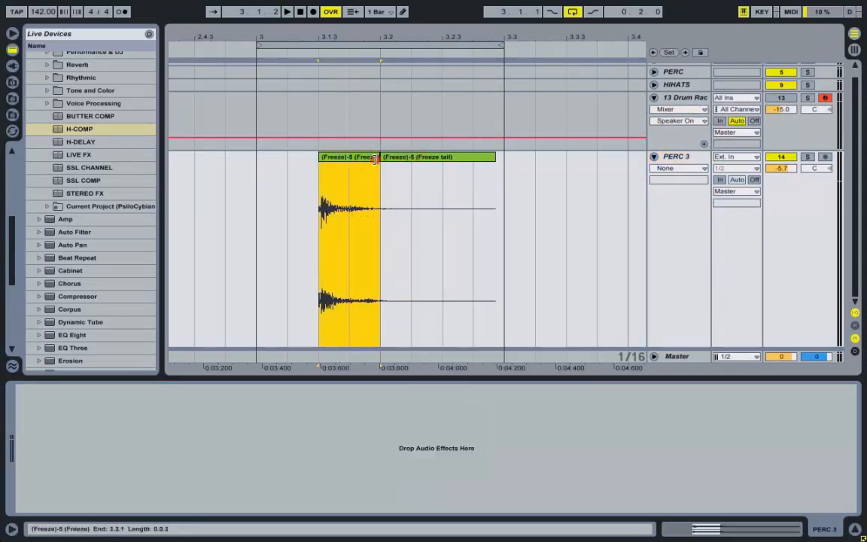
left_click_drag(377, 159, 432, 163)
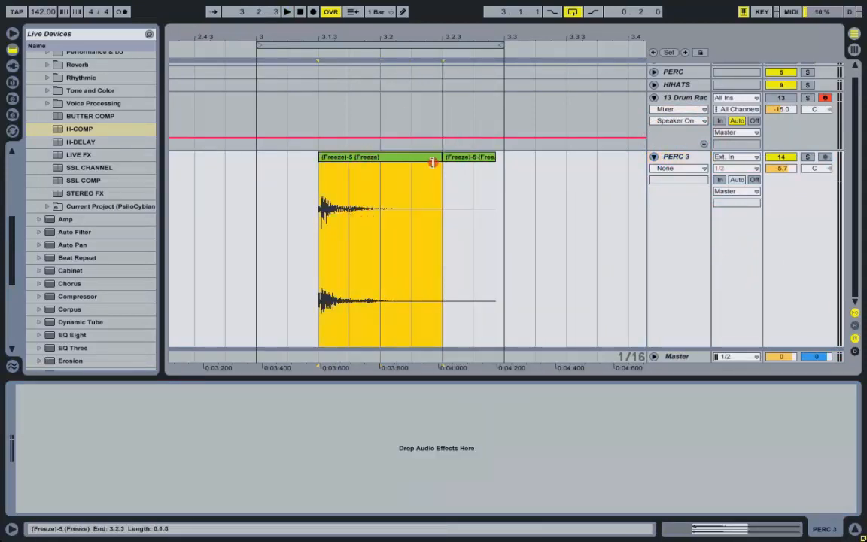
left_click(472, 152)
left_click(469, 156)
key("Delete")
Show fades on the PERC 3 clip, add a fade-out from 3.2 to the clip's end, and play it
right_click(412, 189)
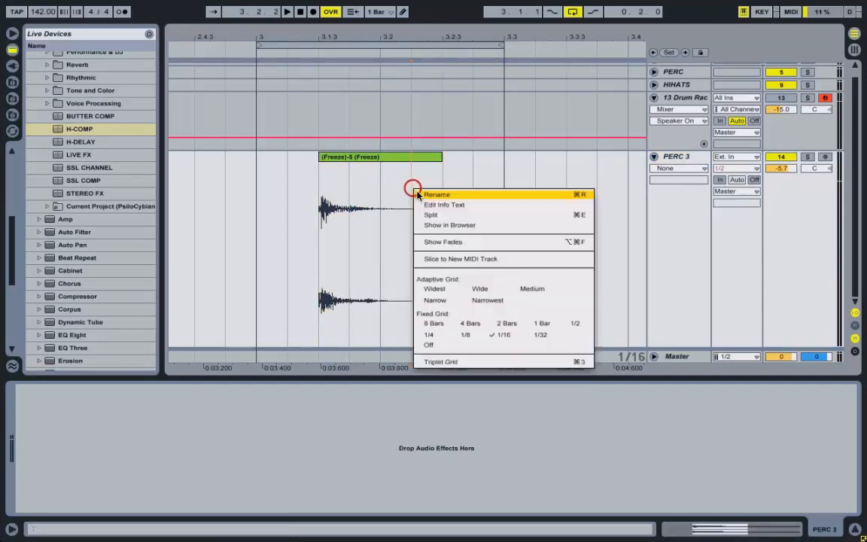
left_click(446, 241)
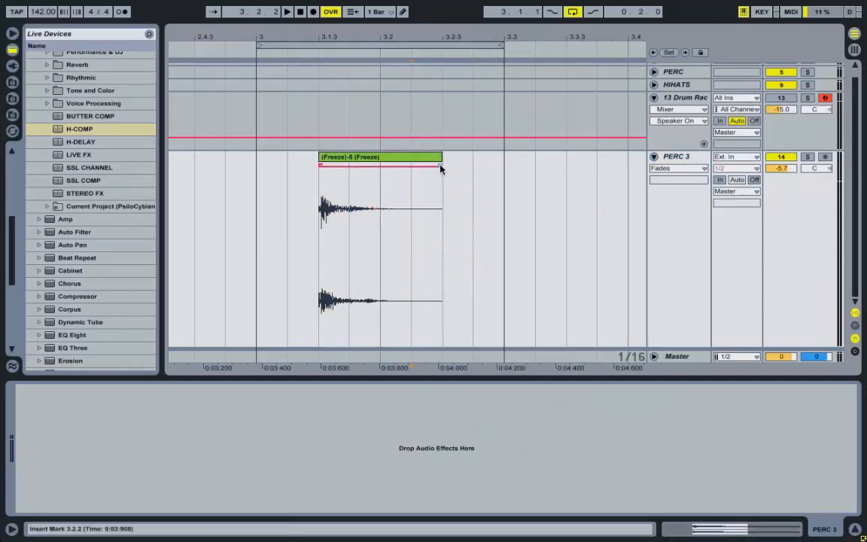
left_click_drag(441, 167, 390, 183)
key("space")
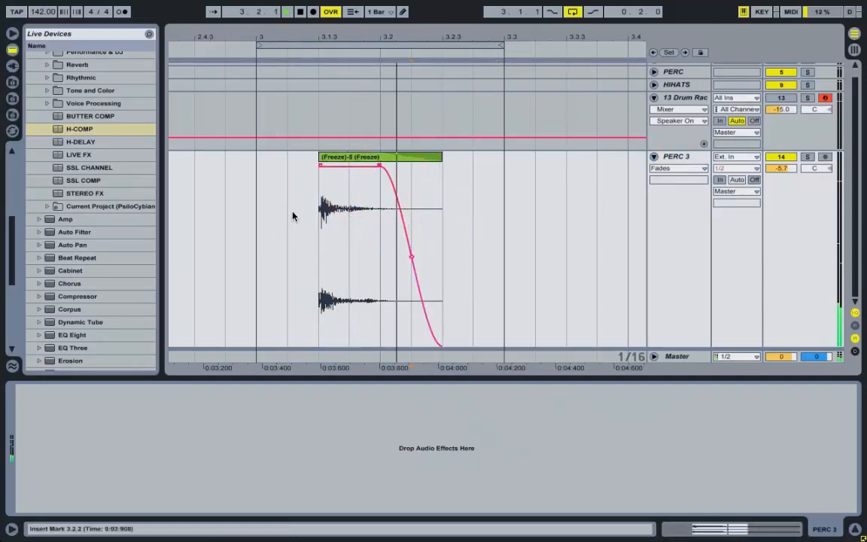
Consolidate the faded PERC 3 clip into a new audio file, accepting the audio stop
left_click(358, 158)
key("ctrl+j")
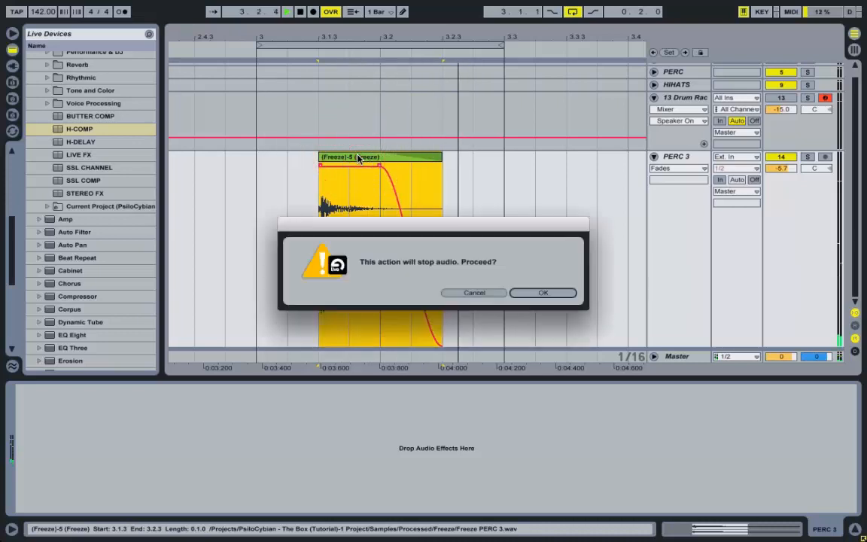
key("Return")
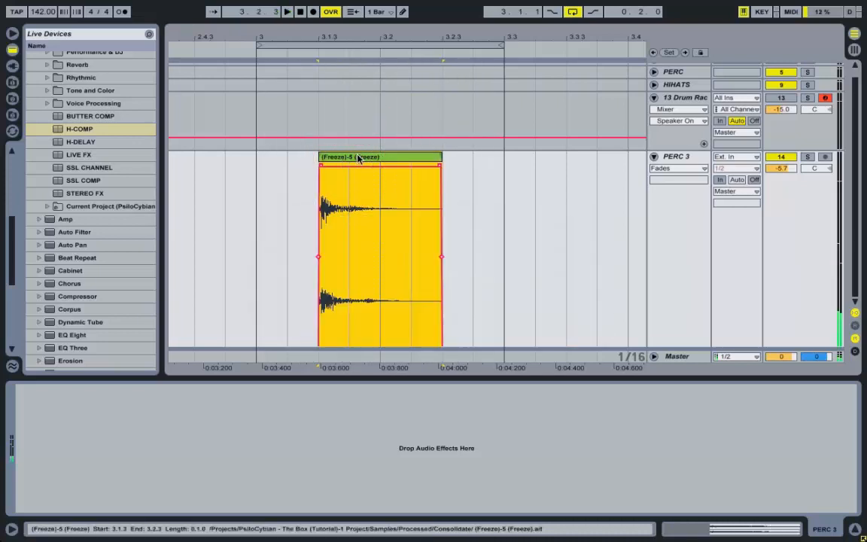
Load the consolidated clip onto the Drum Rack's D1 pad and rename the pad PERC 3
left_click(691, 121)
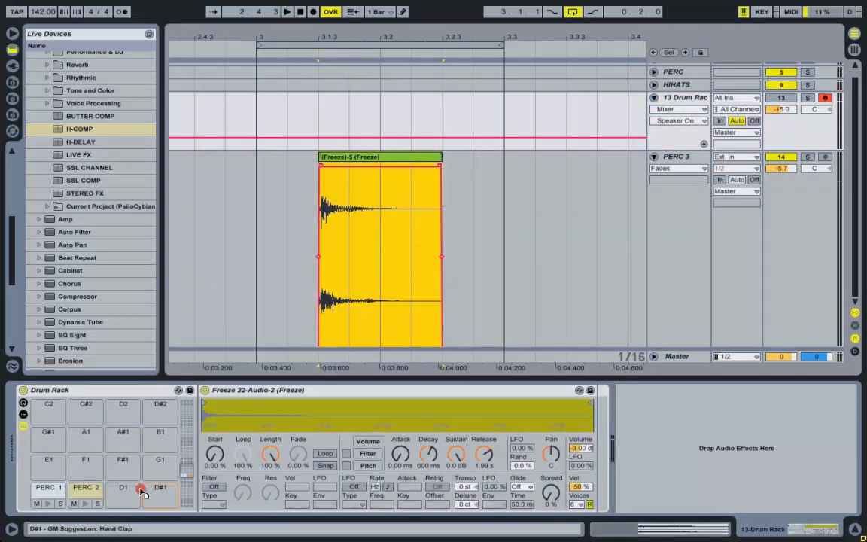
left_click_drag(117, 499, 119, 497)
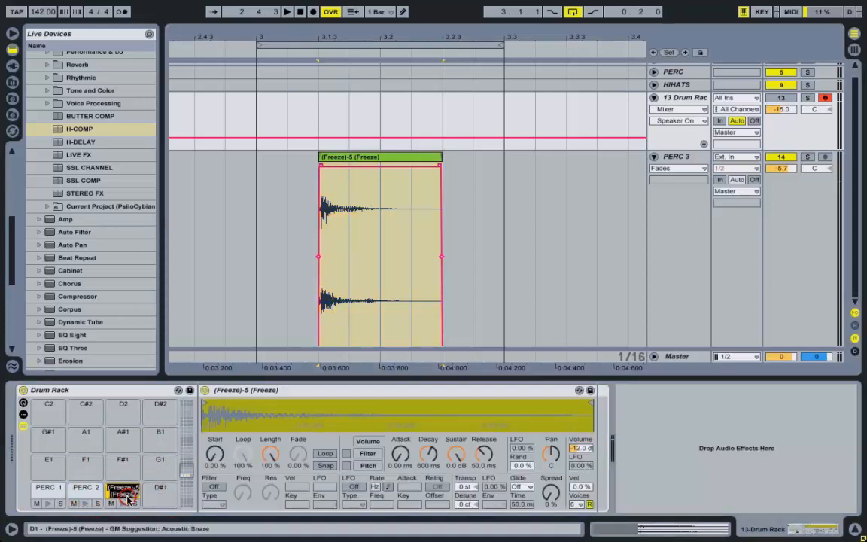
type("PERC 3")
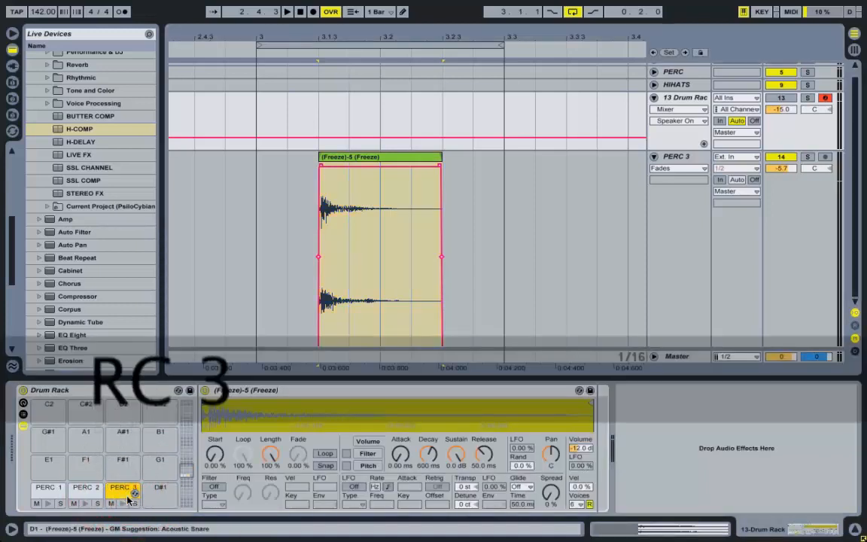
Switch to the Session view and delete the PERC 3 audio track
key("Tab")
left_click(397, 57)
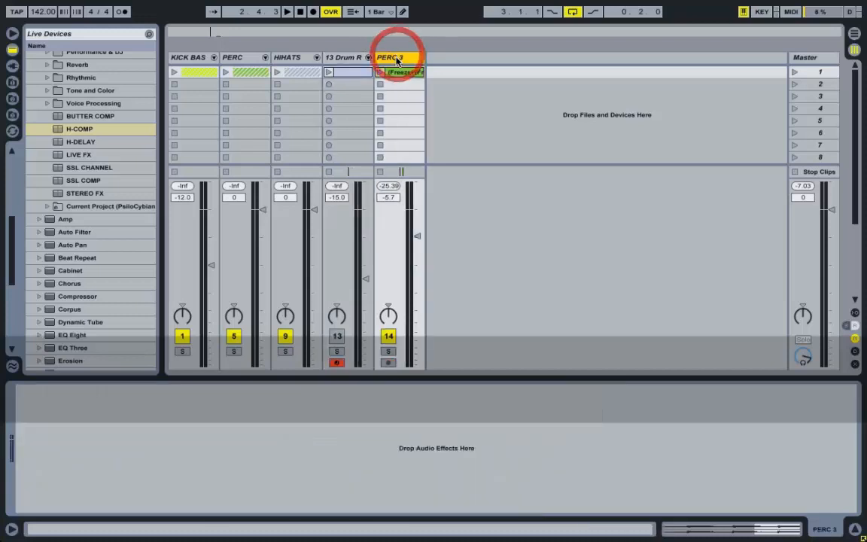
key("Delete")
Launch scene 1, add a sixteenth PERC 3 note at 2.3.4 in the Drum Rack clip, and activate that track
left_click(349, 71)
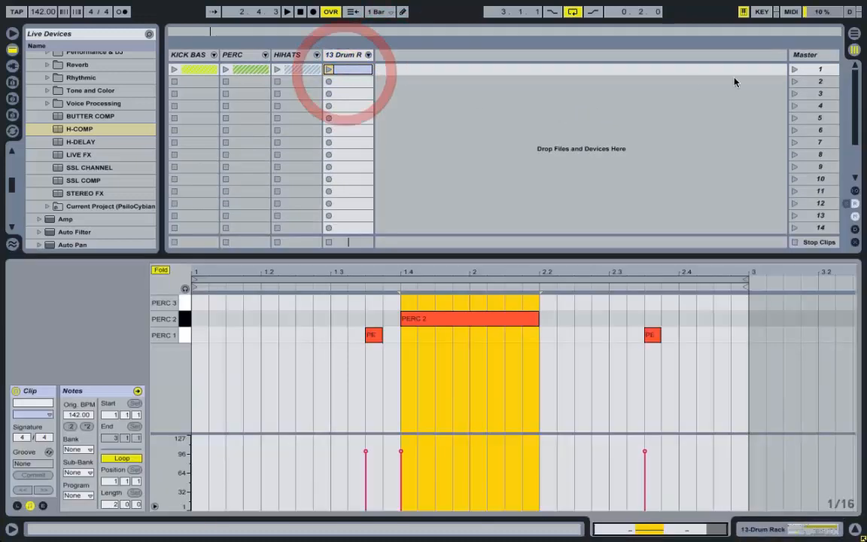
left_click(794, 70)
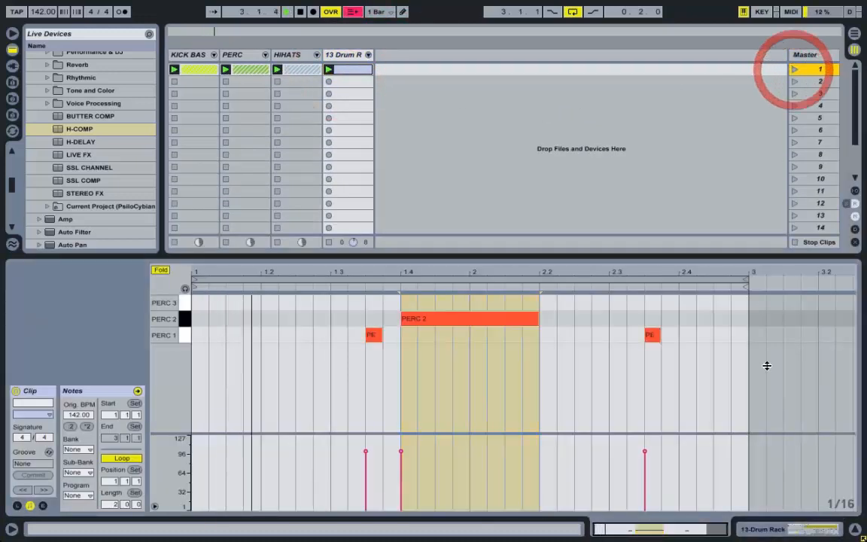
double_click(668, 303)
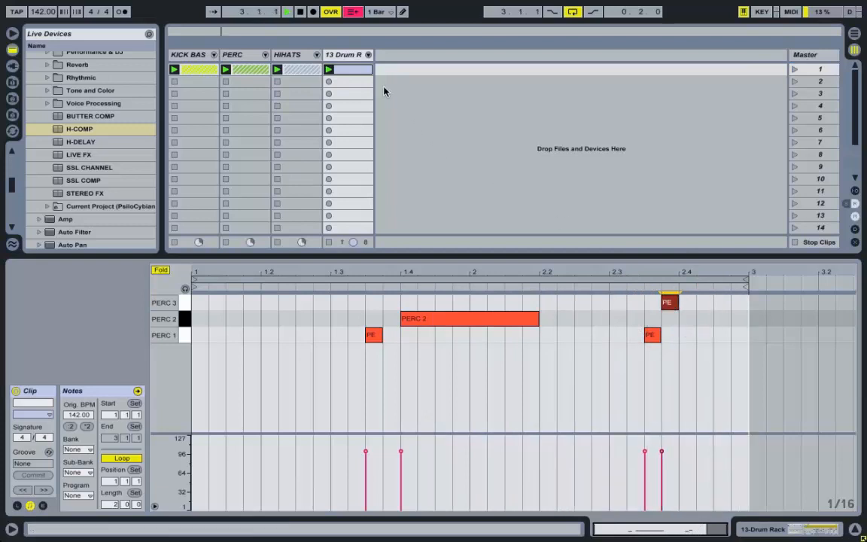
left_click(345, 54)
left_click(337, 338)
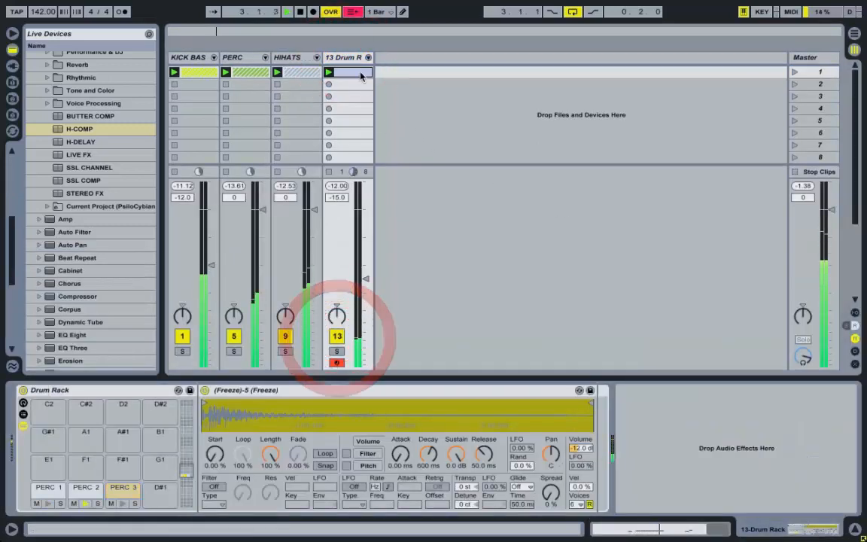
Move the PERC 3 note in the Drum Rack clip to 2.4 and lengthen it to two sixteenths
left_click(352, 72)
left_click(673, 305)
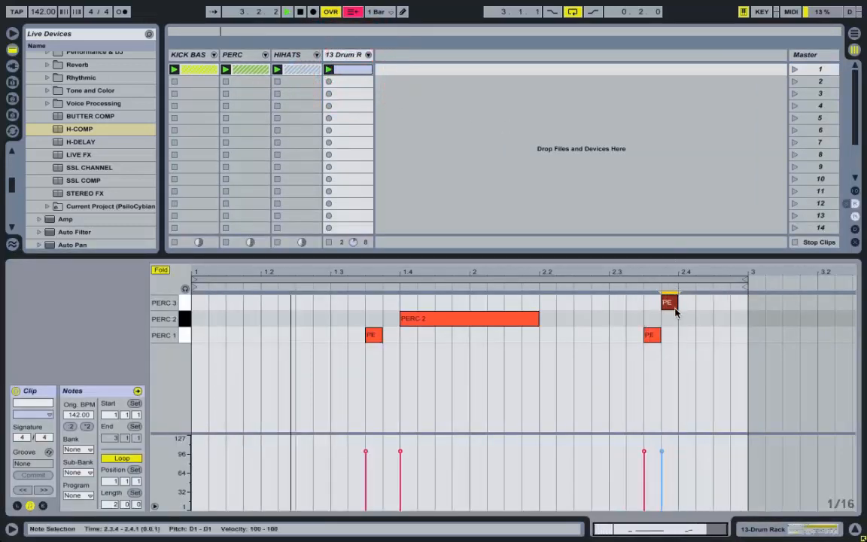
left_click_drag(686, 306, 694, 302)
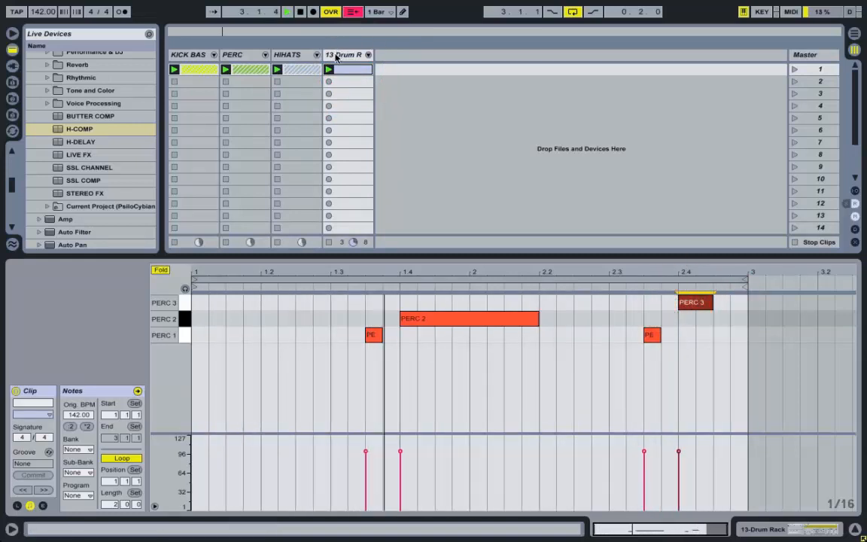
Audition the Drum Rack's percussion pads and set the PERC 3 pad's sample volume to -6 dB
left_click(340, 54)
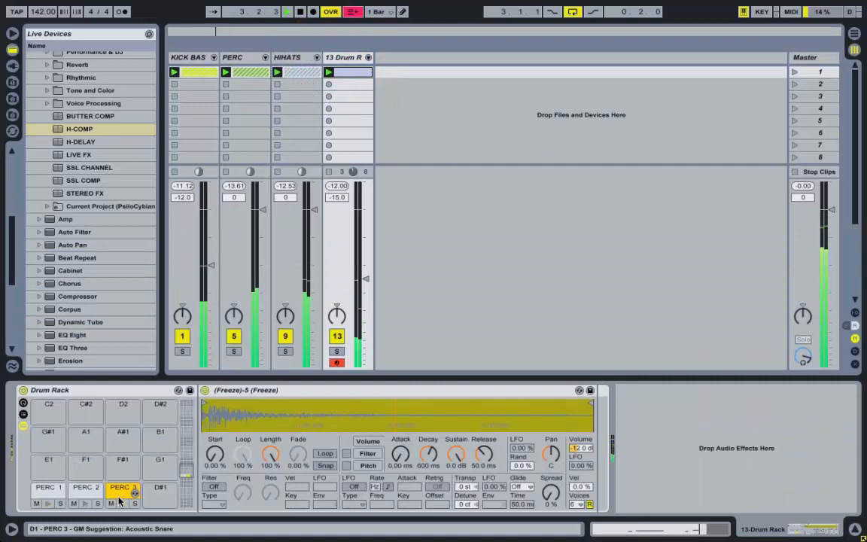
left_click(85, 489)
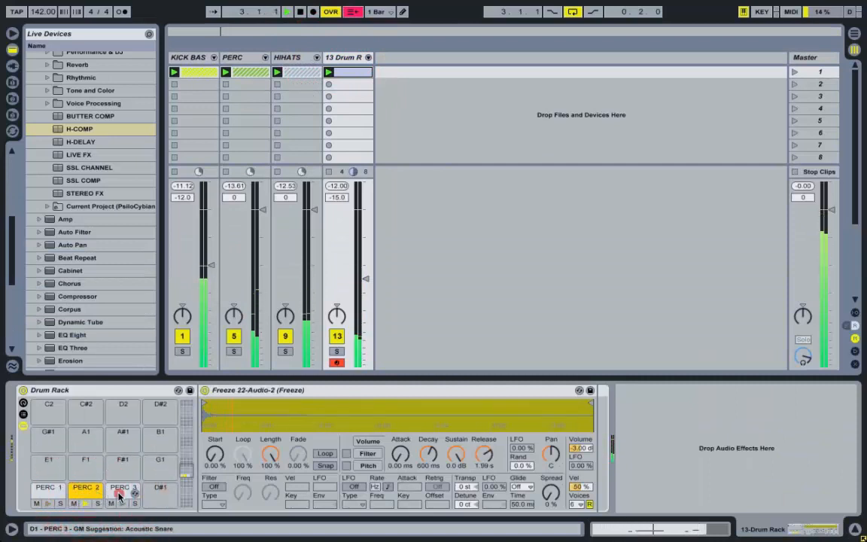
left_click(119, 491)
left_click(46, 488)
left_click(121, 489)
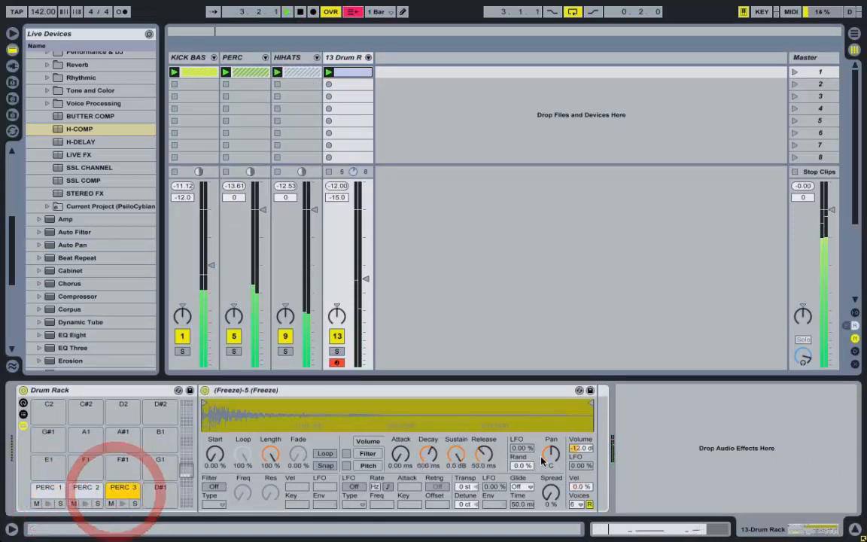
left_click(578, 449)
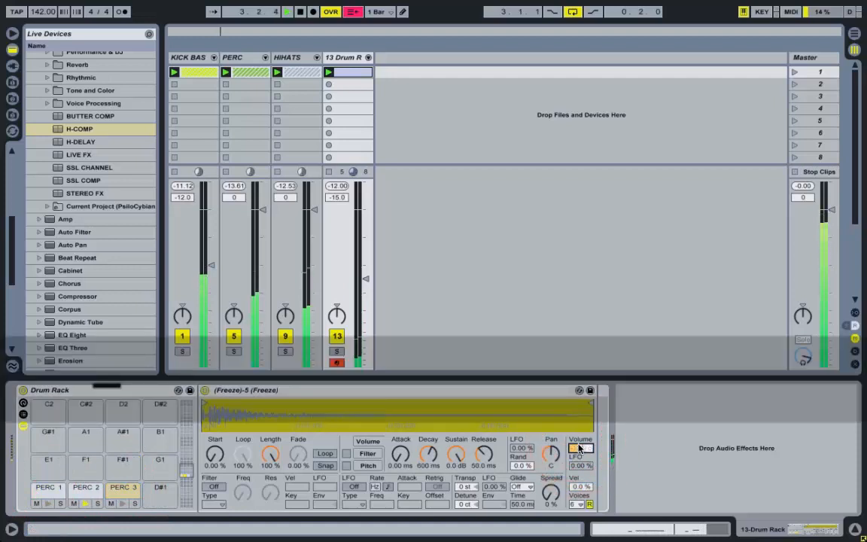
type("-6")
key("Return")
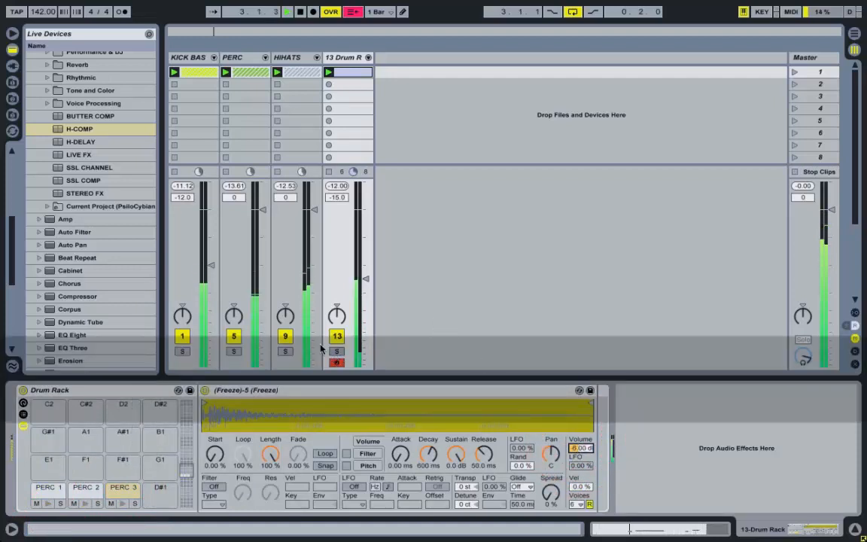
Mute the HIHATS and PERC tracks and set the PERC 3 pad's velocity sensitivity to 50%
left_click(285, 335)
left_click(233, 336)
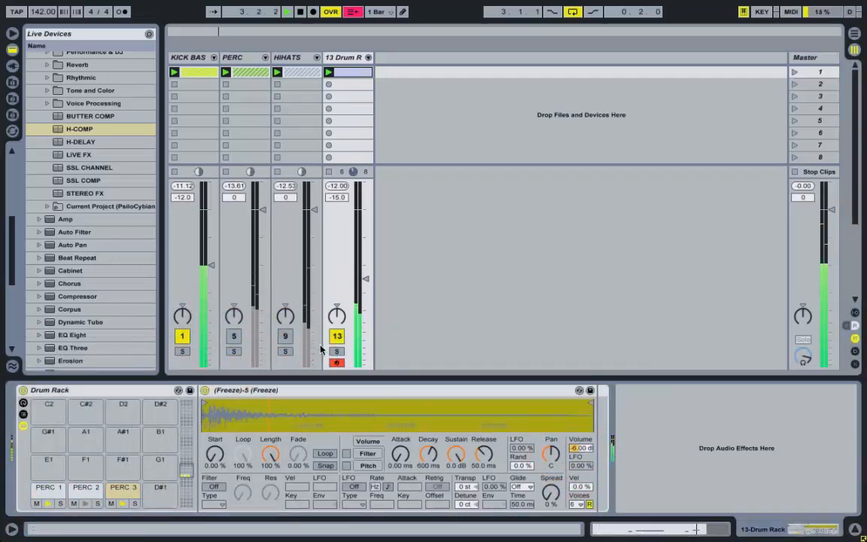
left_click(45, 487)
left_click(122, 488)
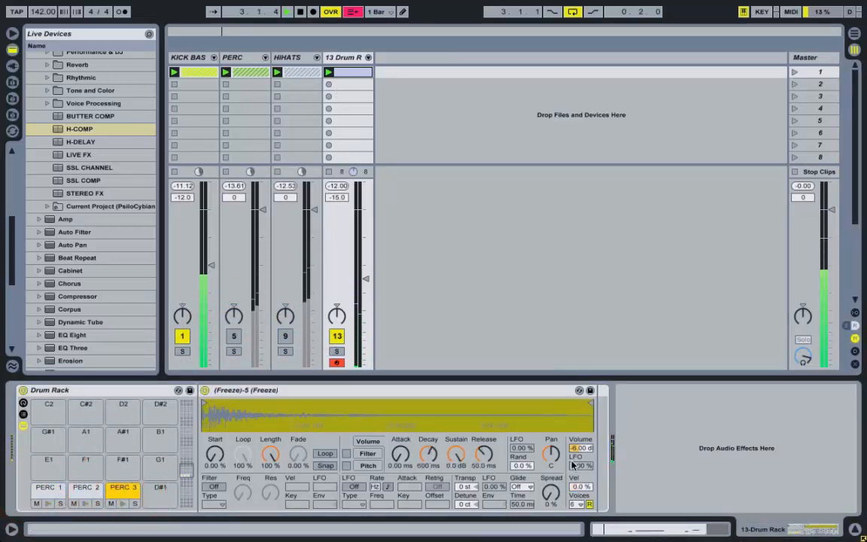
type("50")
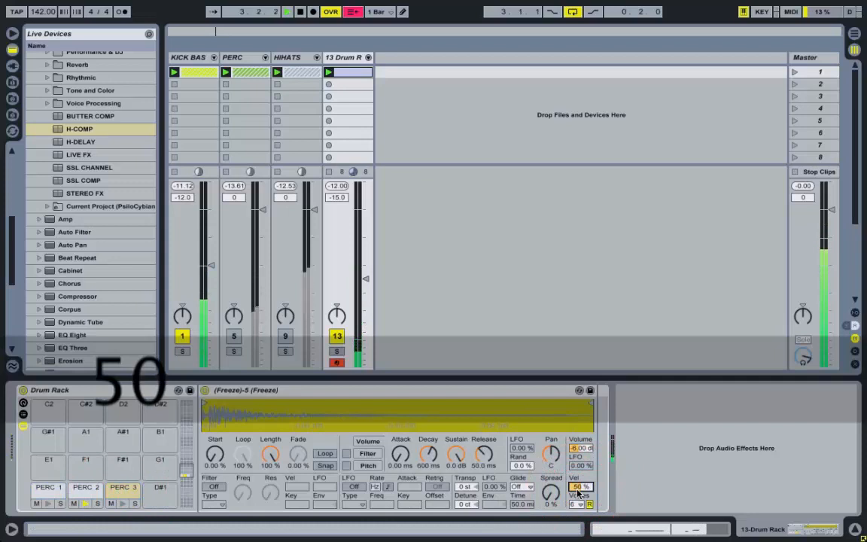
Move the PERC 3 note in the Drum Rack clip to 2.3
double_click(346, 72)
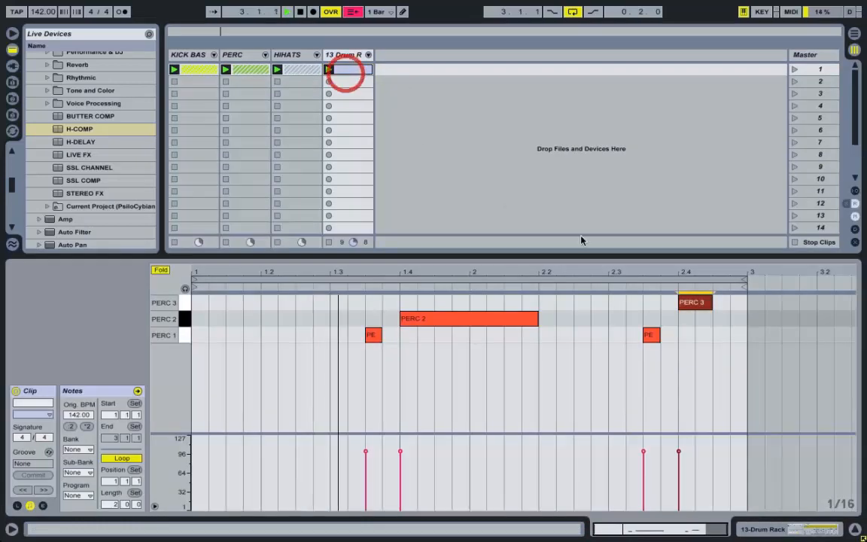
left_click_drag(707, 304, 719, 303)
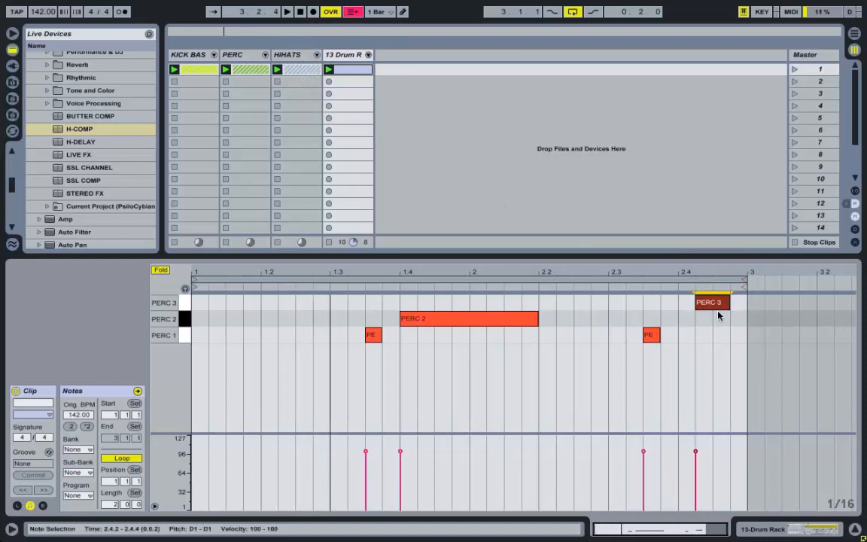
left_click(741, 309)
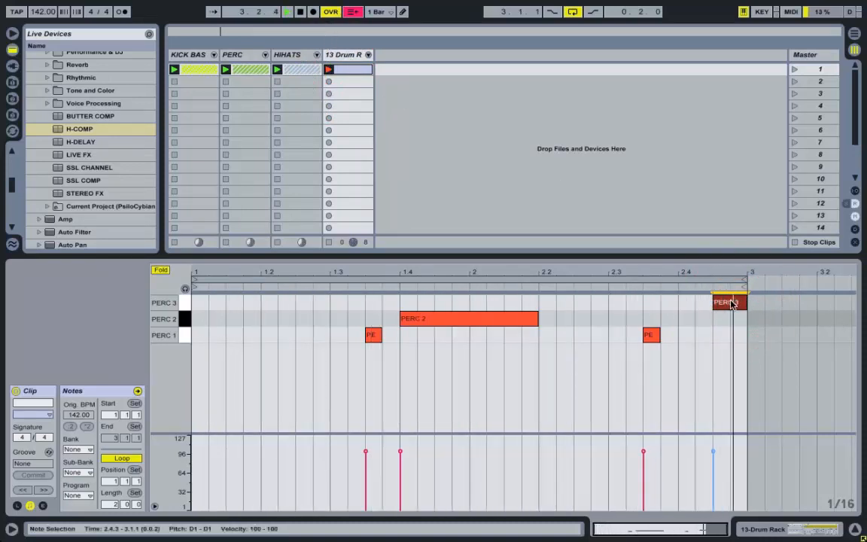
left_click_drag(730, 304, 625, 306)
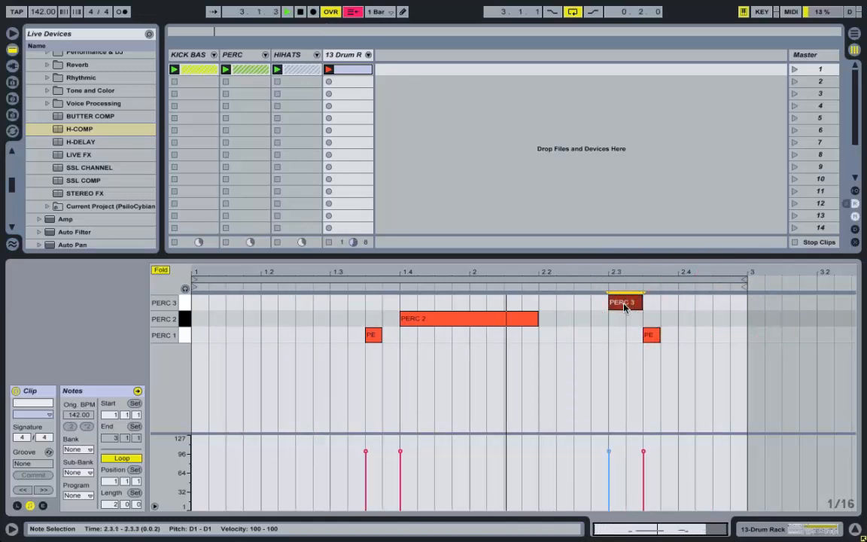
Reactivate the HIHATS and PERC tracks to hear the Drum Rack pattern in context
left_click(350, 54)
left_click(288, 336)
left_click(288, 336)
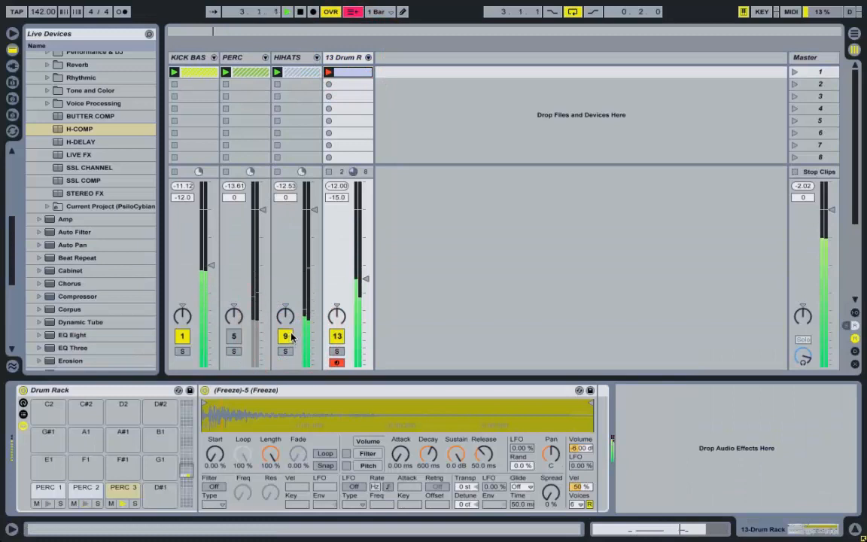
left_click(234, 336)
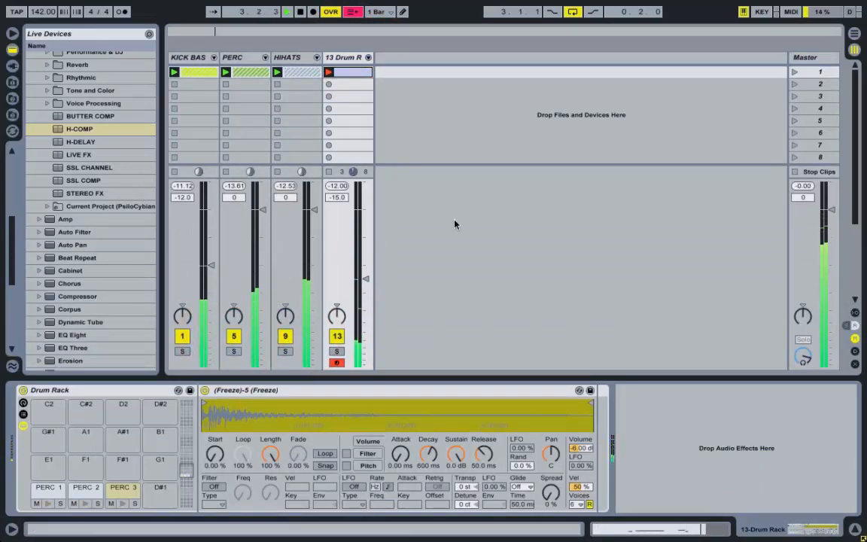
Insert a new MIDI track and load the PERC 4.wav sample onto it
left_click(12, 114)
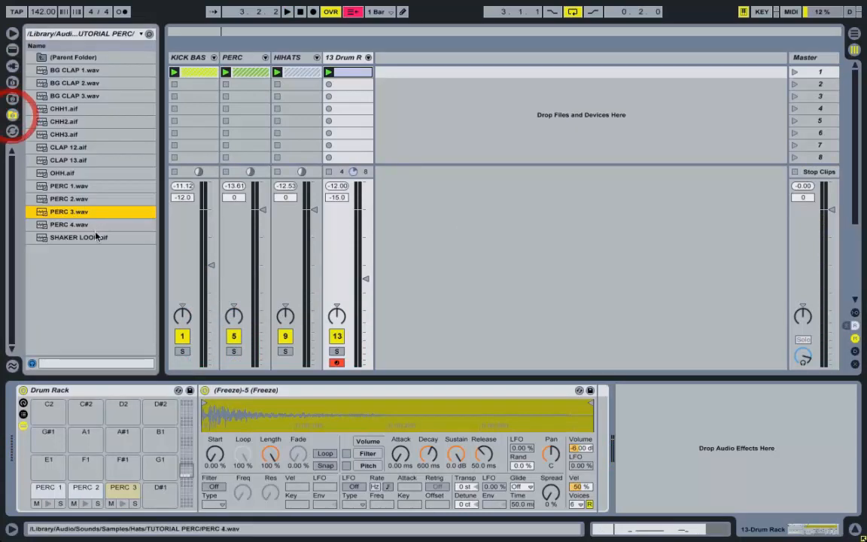
left_click(75, 224)
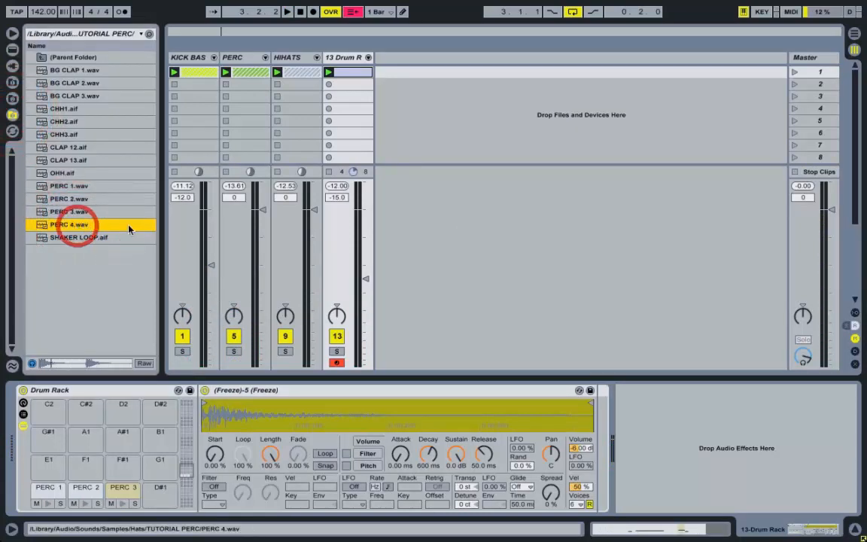
right_click(410, 84)
left_click(425, 101)
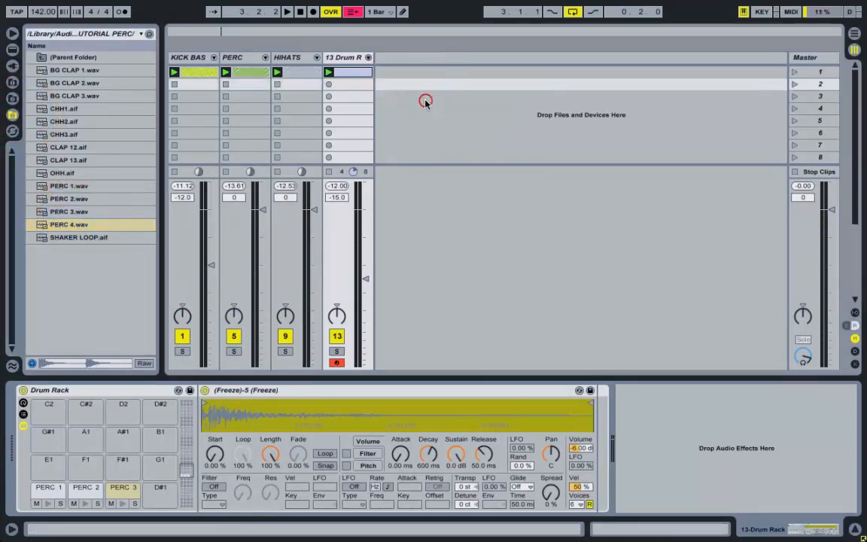
left_click(69, 224)
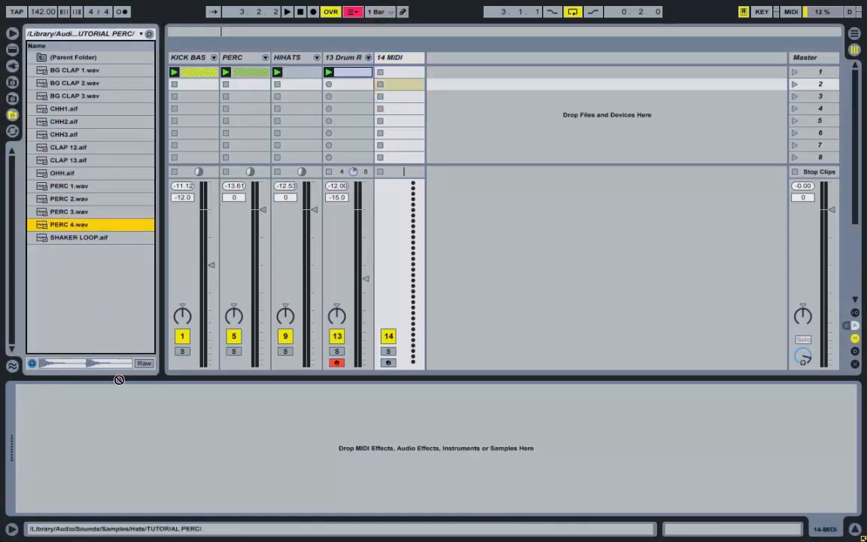
left_click(108, 449)
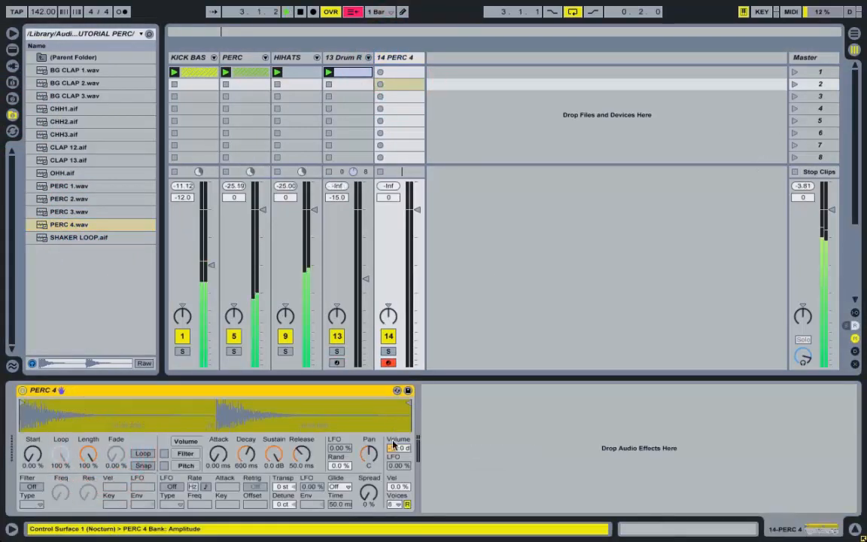
Shorten the PERC 4 sample to its first hit and crop it
left_click_drag(401, 404, 187, 409)
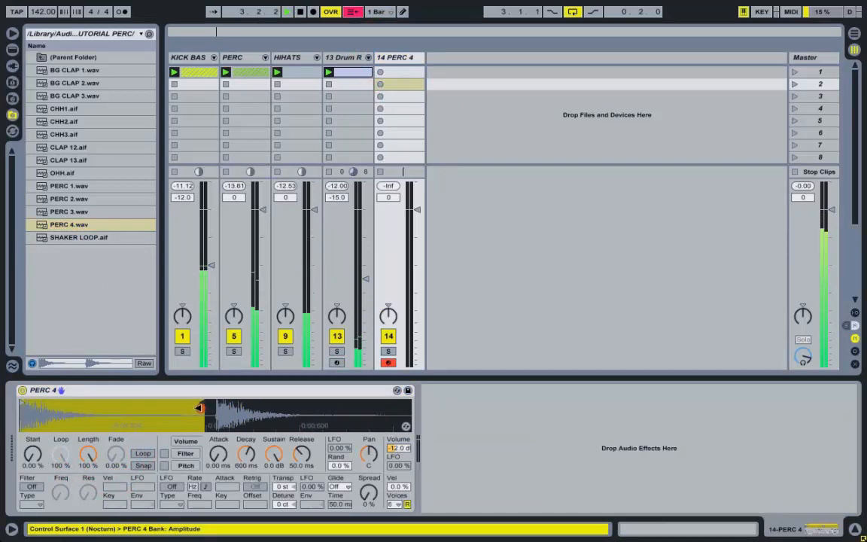
right_click(197, 407)
left_click(210, 447)
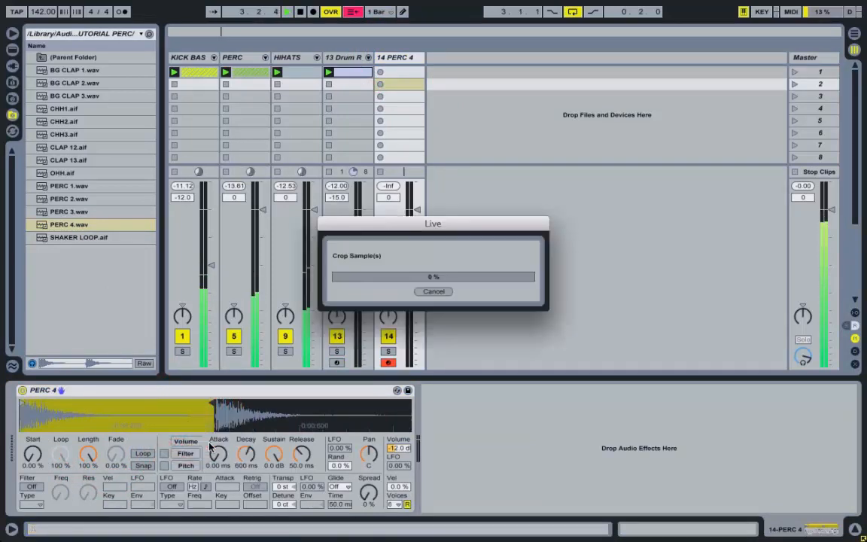
Create a clip in the PERC 4 track's first slot, set its grid to 1/8, and add a C3 note at 1.4.3
left_click(794, 71)
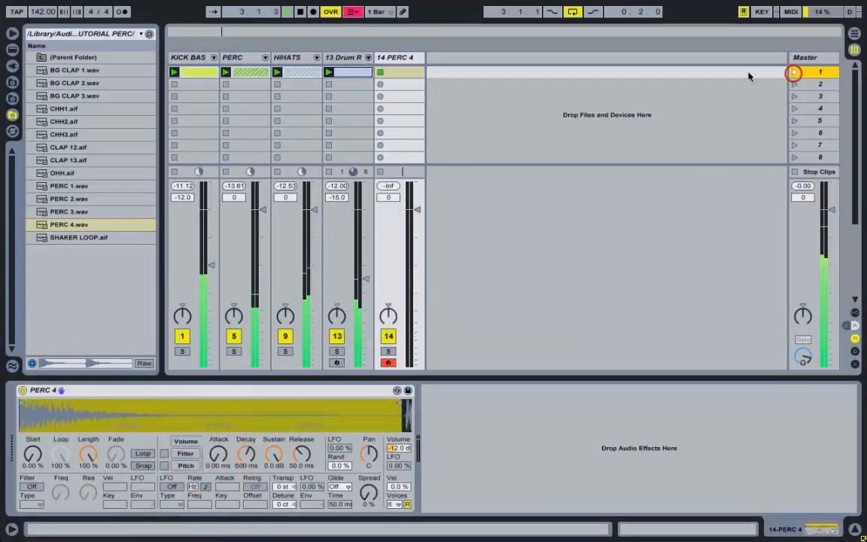
double_click(400, 71)
right_click(519, 366)
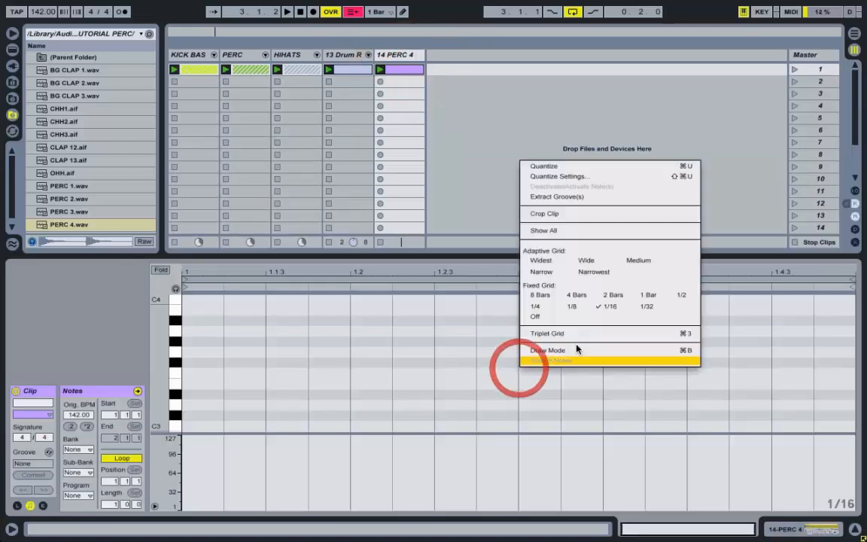
left_click(566, 308)
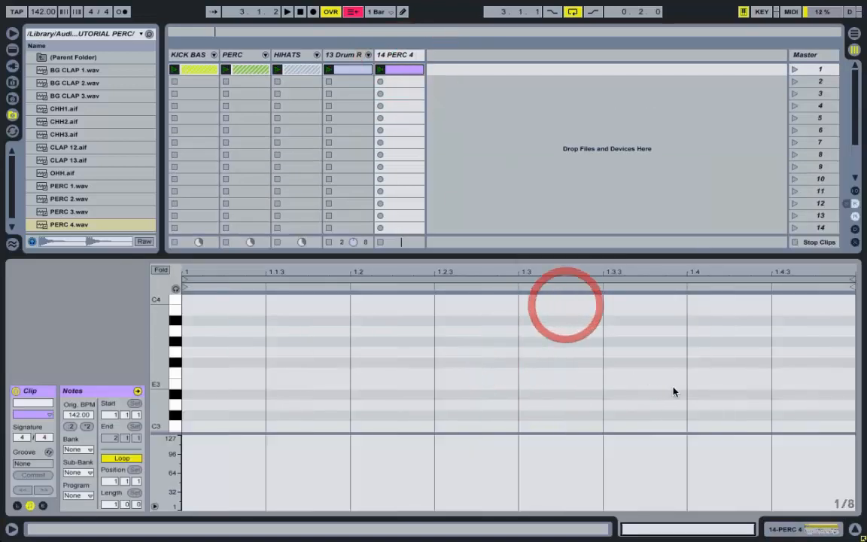
left_click(677, 381)
double_click(797, 426)
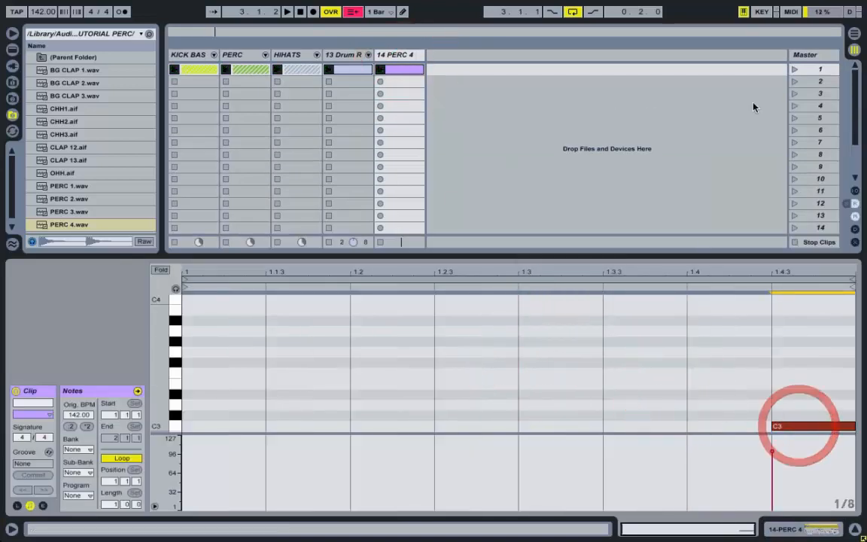
Launch scene 1 and shift the PERC 4 clip's C3 note earlier to 1.3.3
left_click(795, 69)
left_click(402, 57)
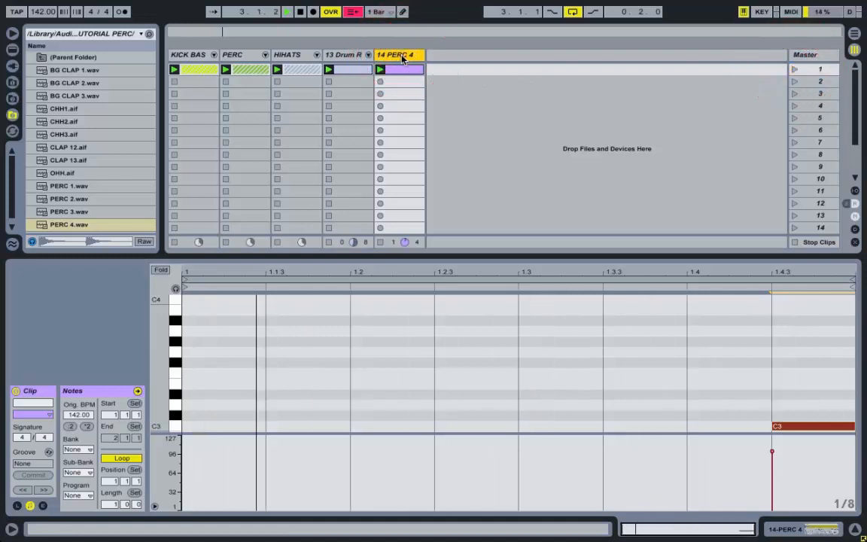
double_click(401, 57)
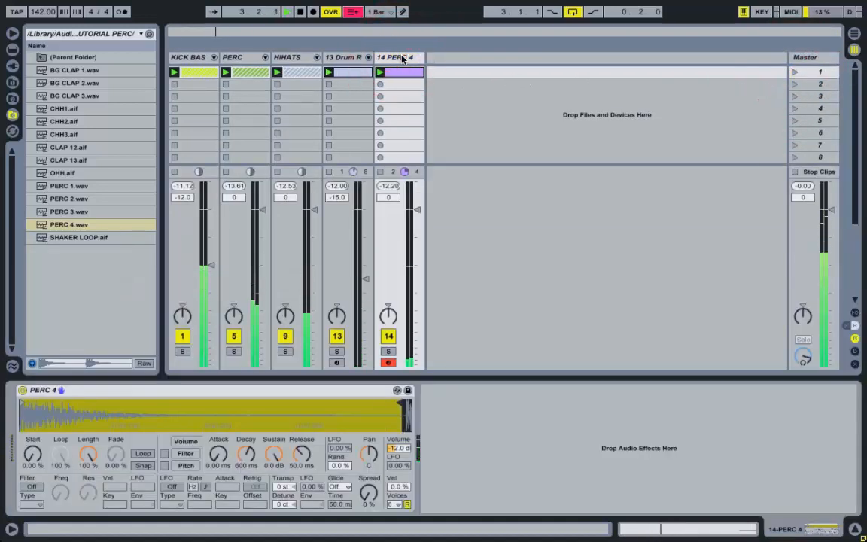
double_click(400, 72)
left_click(775, 426)
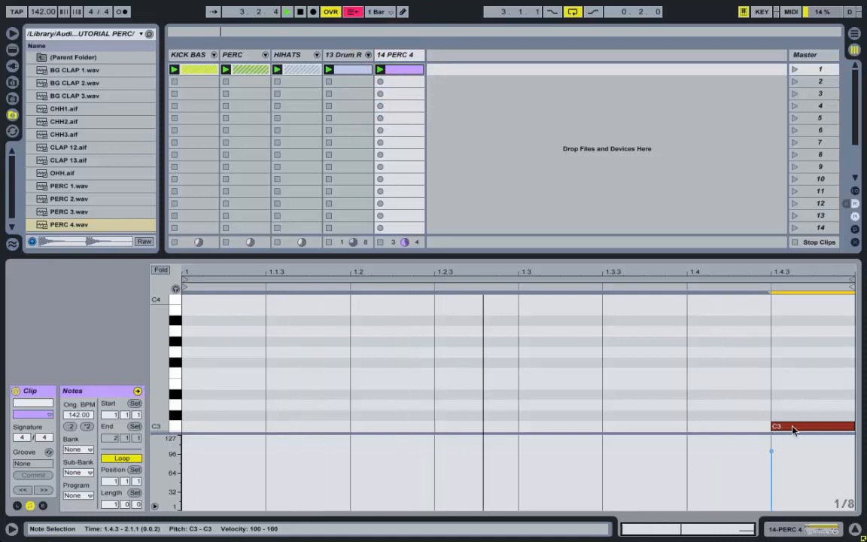
left_click_drag(793, 429, 677, 426)
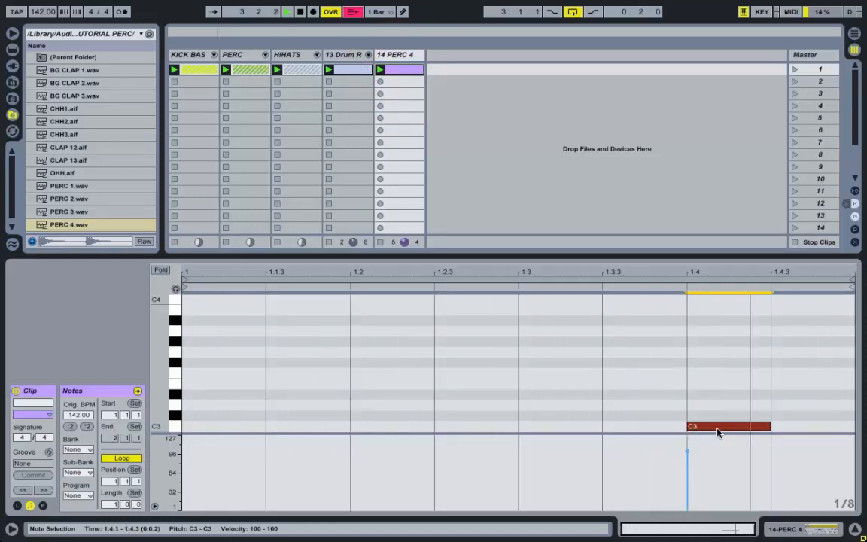
left_click_drag(719, 431, 646, 429)
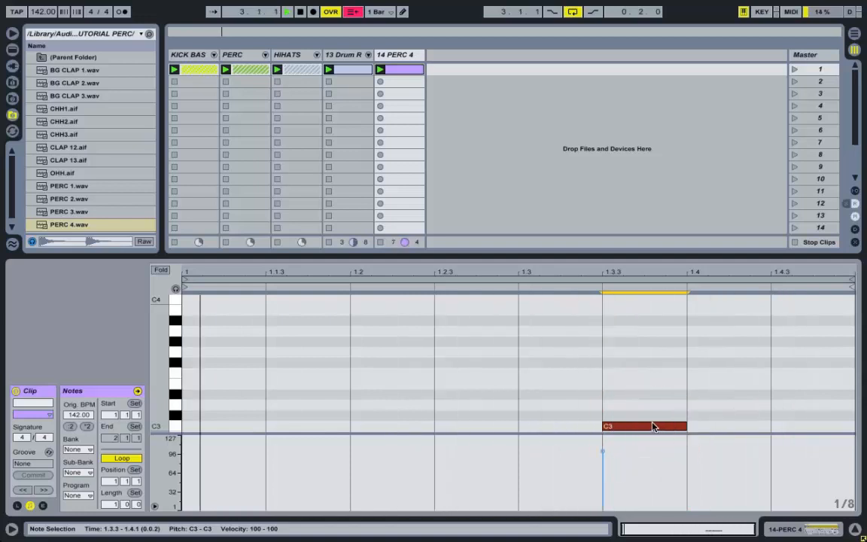
Set the PERC 4 clip's grid to 1/16 and move the C3 note one sixteenth later to 1.3.4
right_click(653, 427)
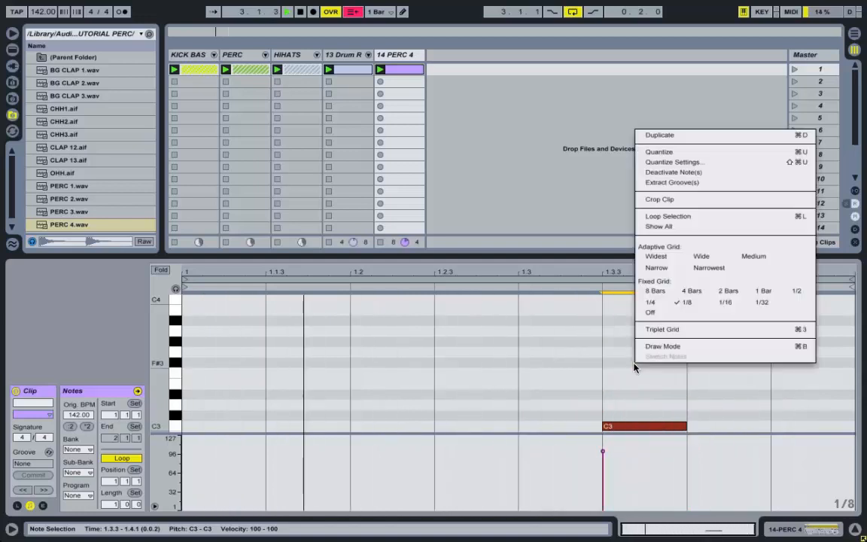
left_click(725, 301)
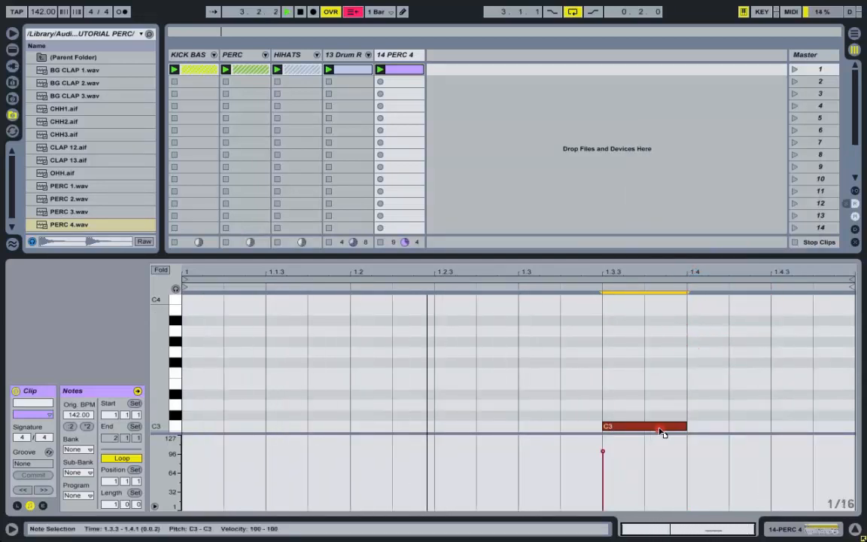
left_click_drag(661, 430, 680, 432)
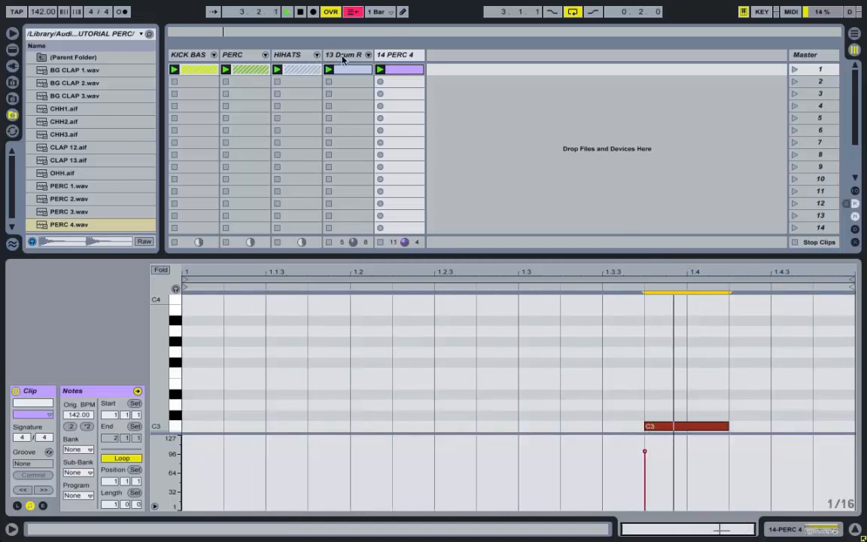
Move the C3 note in the PERC 4 clip to 1.1.3
left_click(397, 57)
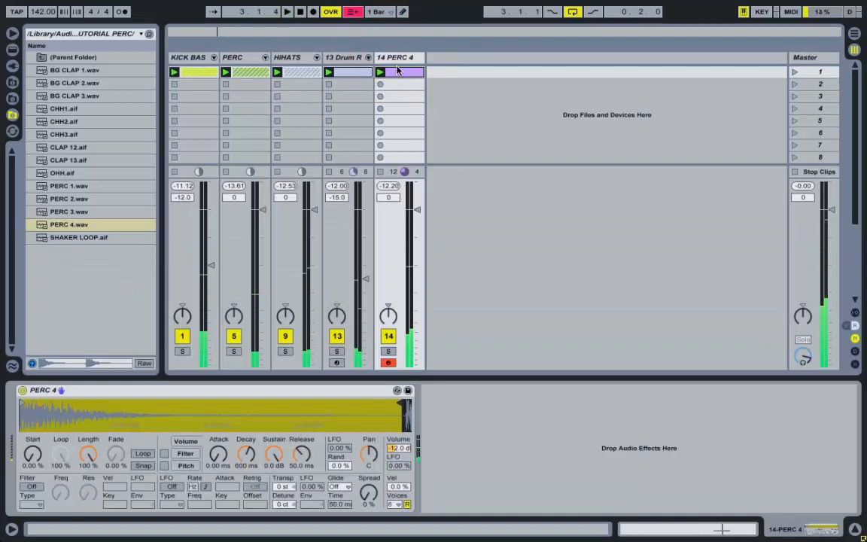
left_click(399, 71)
left_click_drag(658, 428, 286, 429)
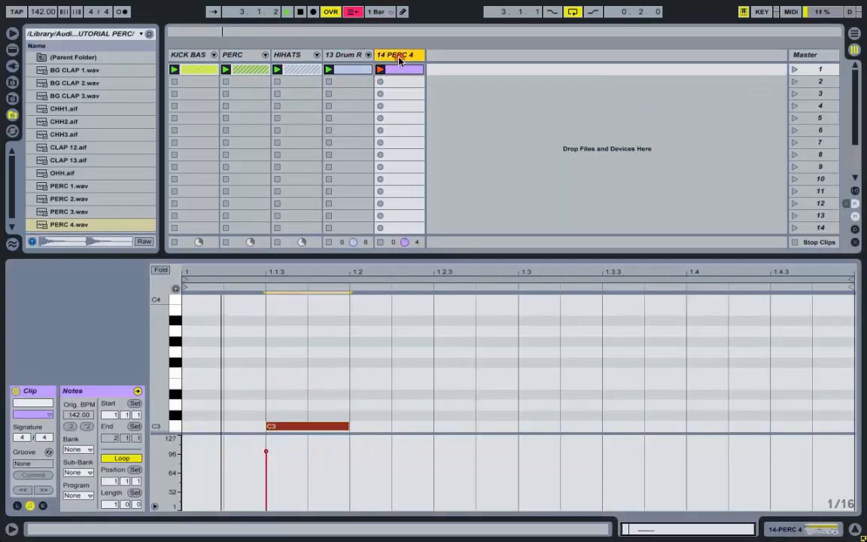
Show the PERC 4 track's device and mute the Drum Rack and HIHATS tracks
left_click(397, 55)
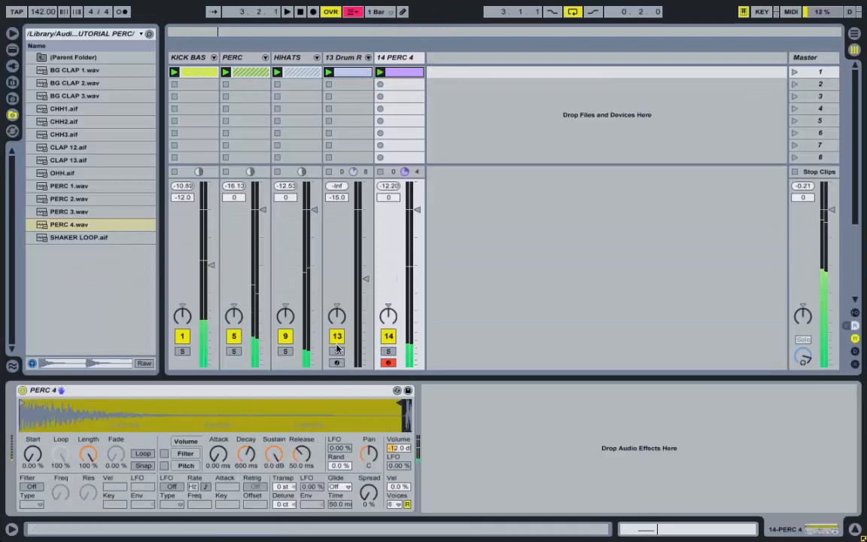
left_click(337, 336)
left_click(286, 335)
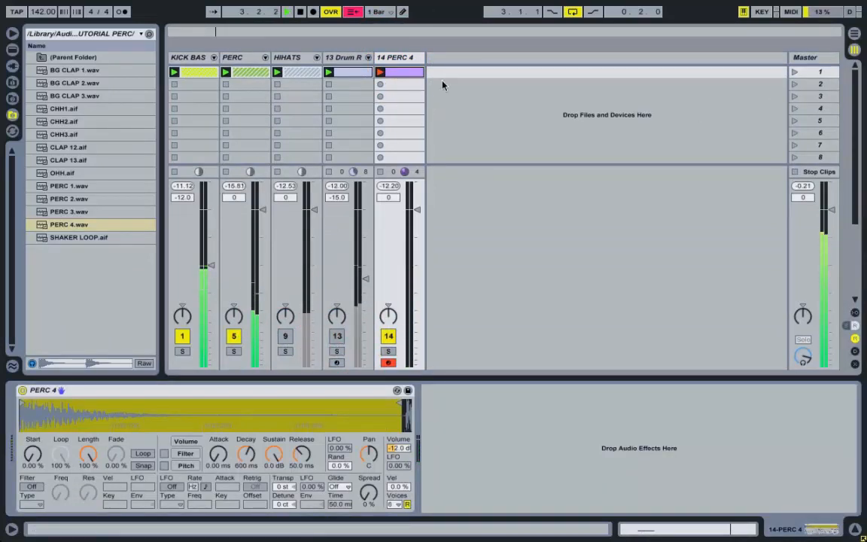
Shorten the PERC 4 clip's loop to one beat, ending at 1.2, and relaunch the clip
double_click(405, 72)
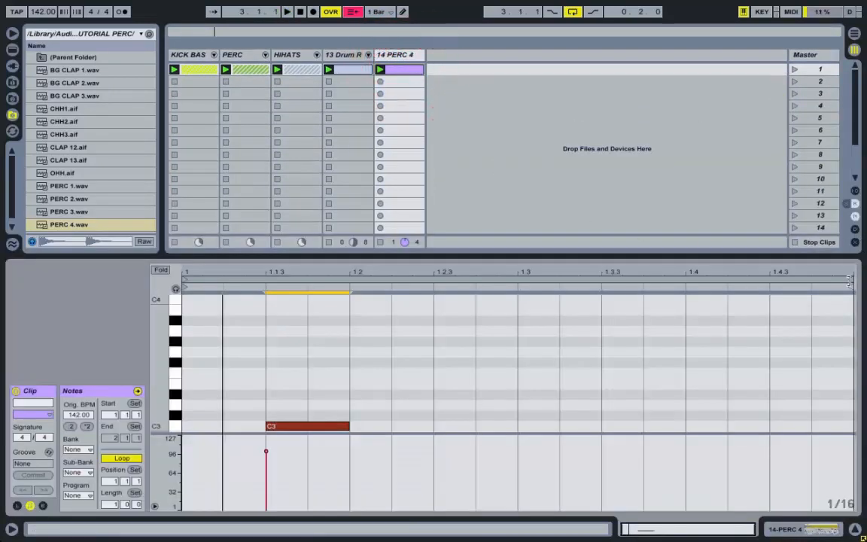
left_click_drag(851, 279, 350, 322)
left_click(380, 69)
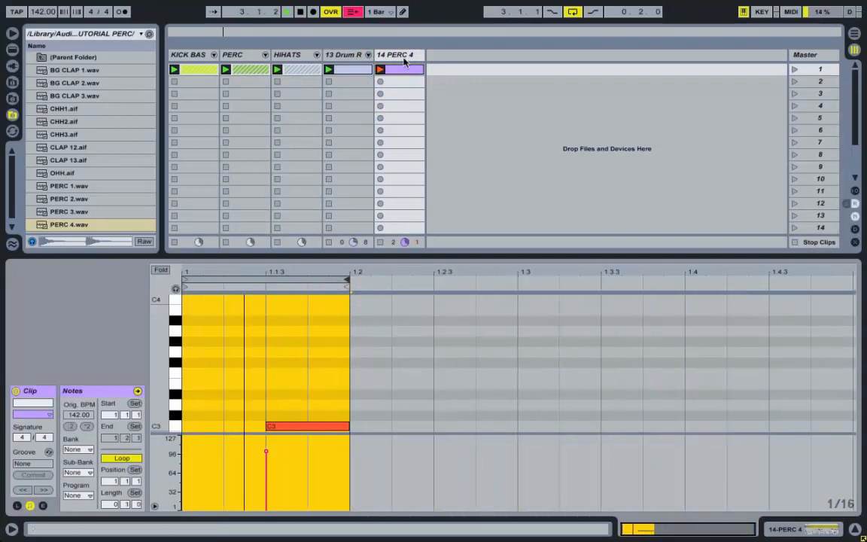
Mute the PERC track and transpose the PERC 4 sample up by 12 semitones
left_click(402, 57)
left_click(234, 336)
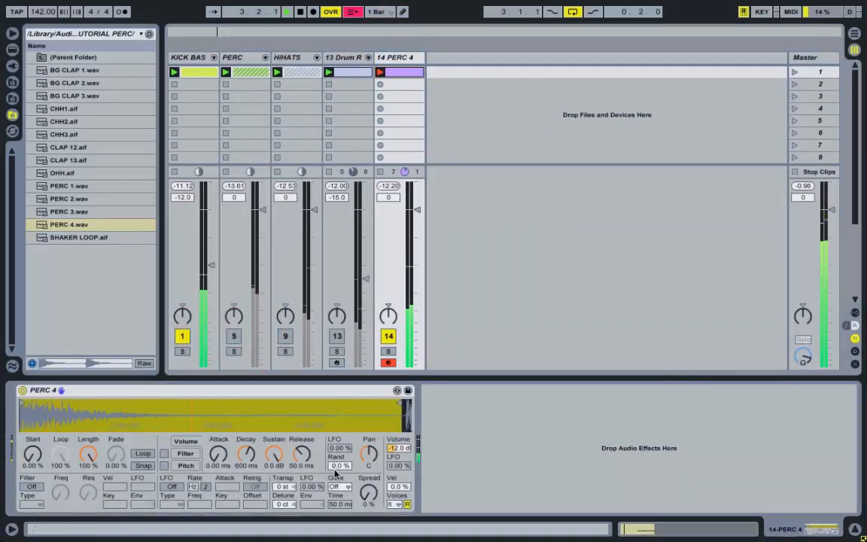
left_click(283, 488)
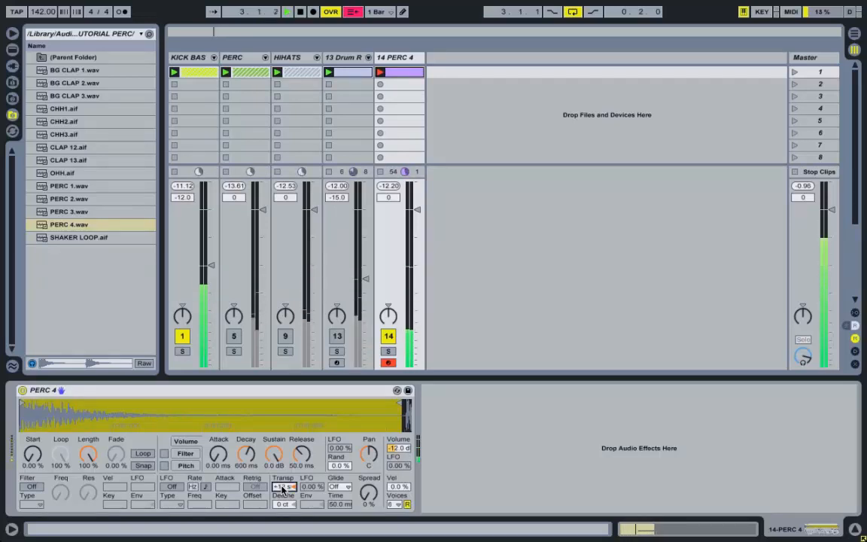
Unmute the Drum Rack, HIHATS and PERC tracks and set the PERC 4 sample's transposition back to 0 st
left_click(335, 336)
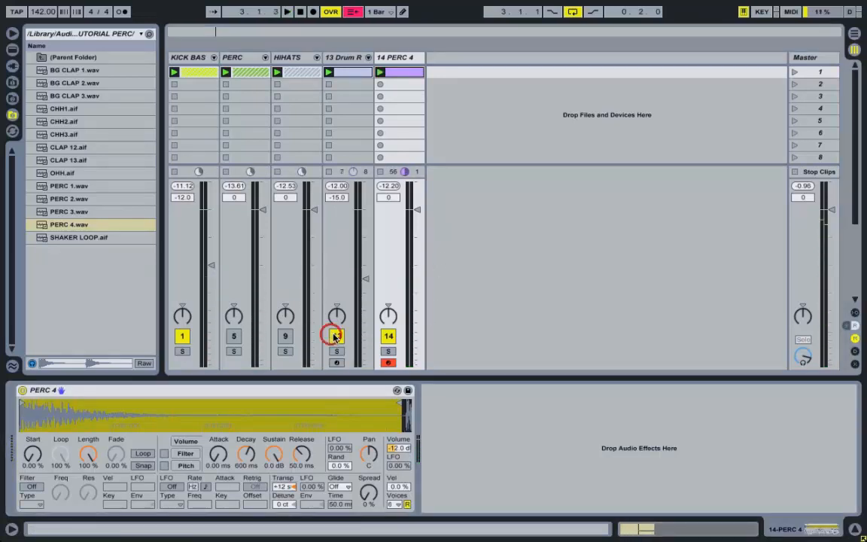
left_click(233, 337)
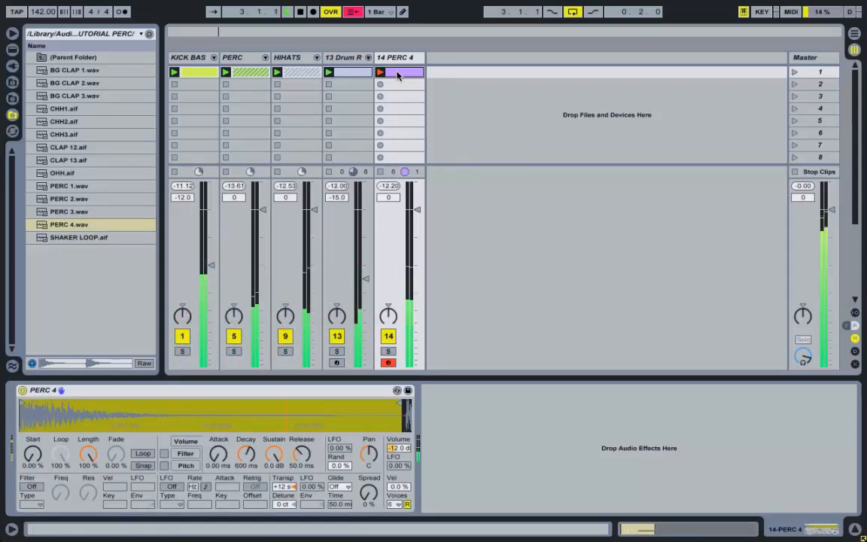
left_click(284, 487)
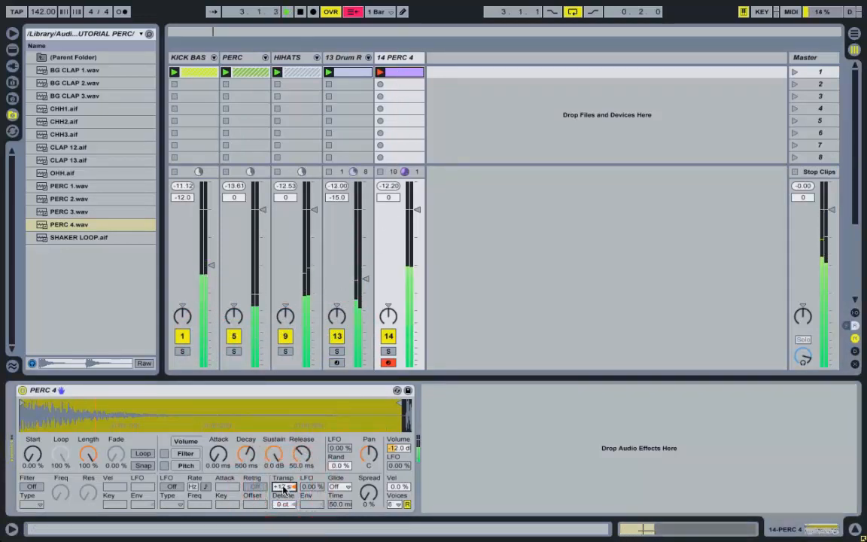
Solo the PERC 4 track, add the 2C-Aether reverb plug-in to it, and restart playback
left_click(388, 352)
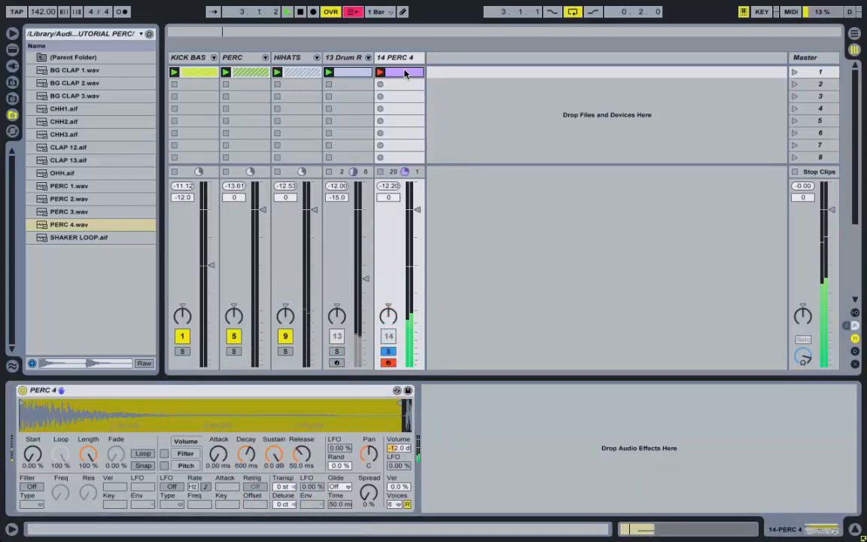
left_click(12, 65)
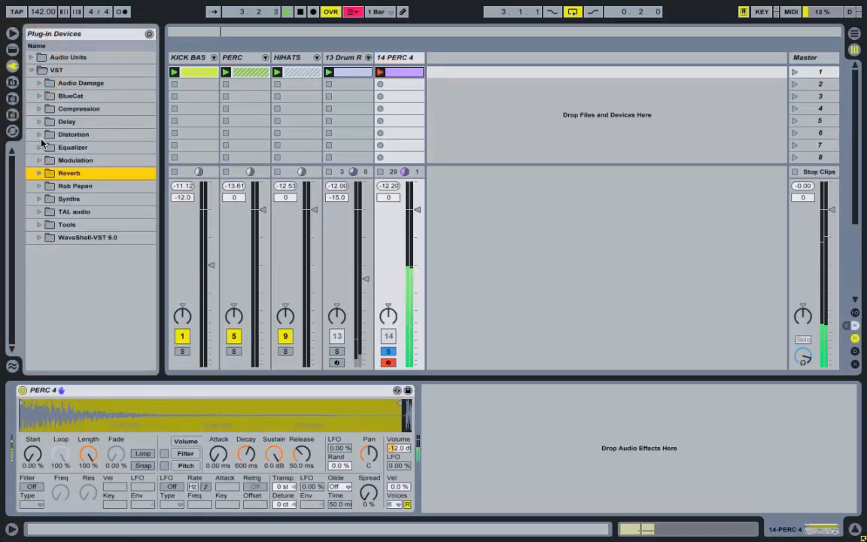
double_click(89, 225)
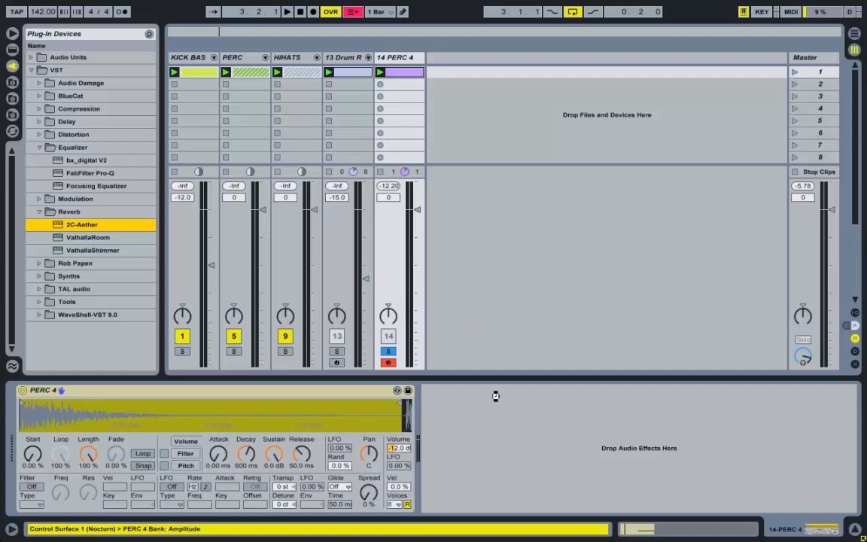
key("space")
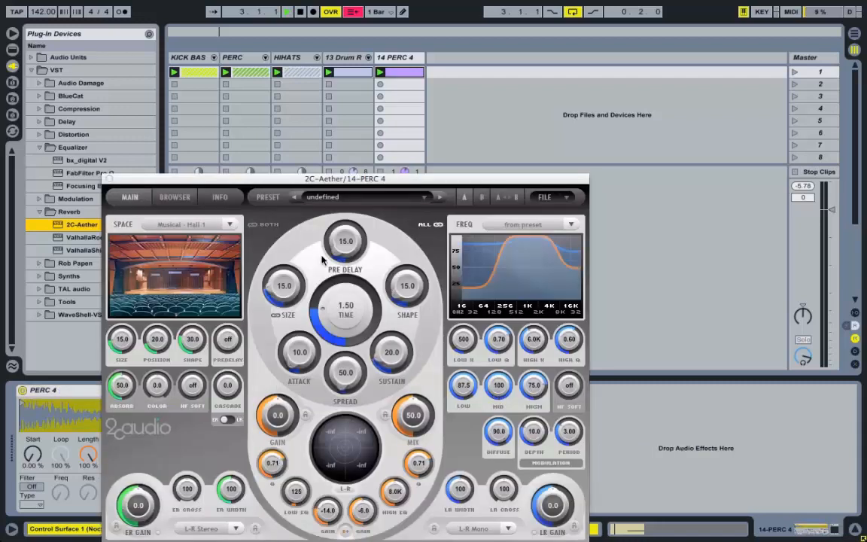
Audition 2C-Aether's 05 PLATES presets, load Bodacious Plate, and close the plug-in window
left_click(175, 197)
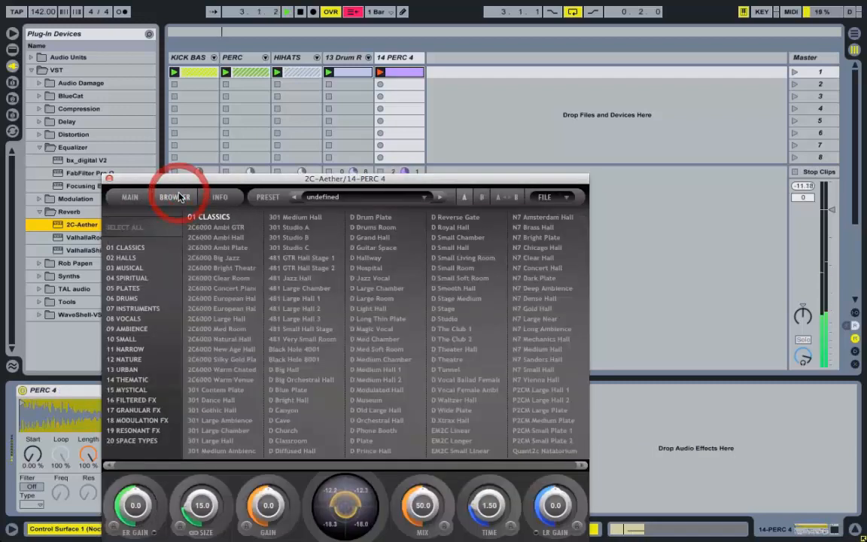
left_click(129, 289)
left_click(232, 258)
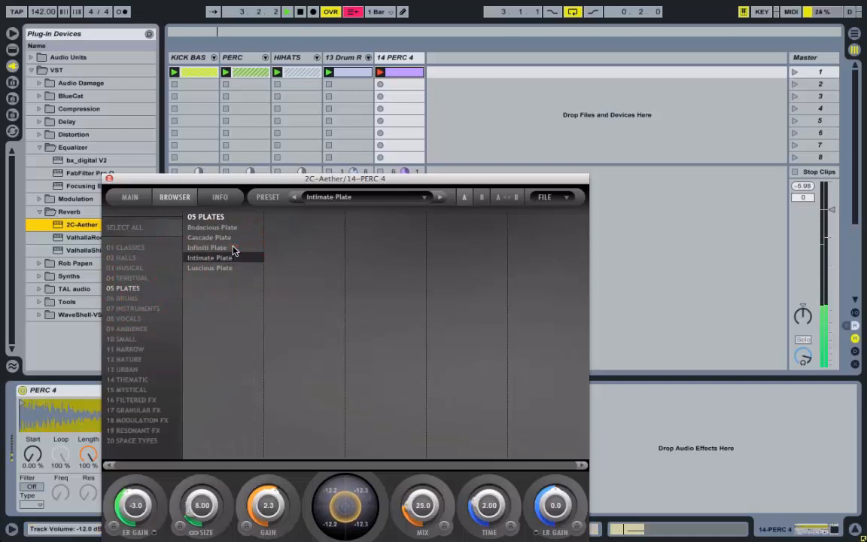
left_click(233, 249)
left_click(229, 238)
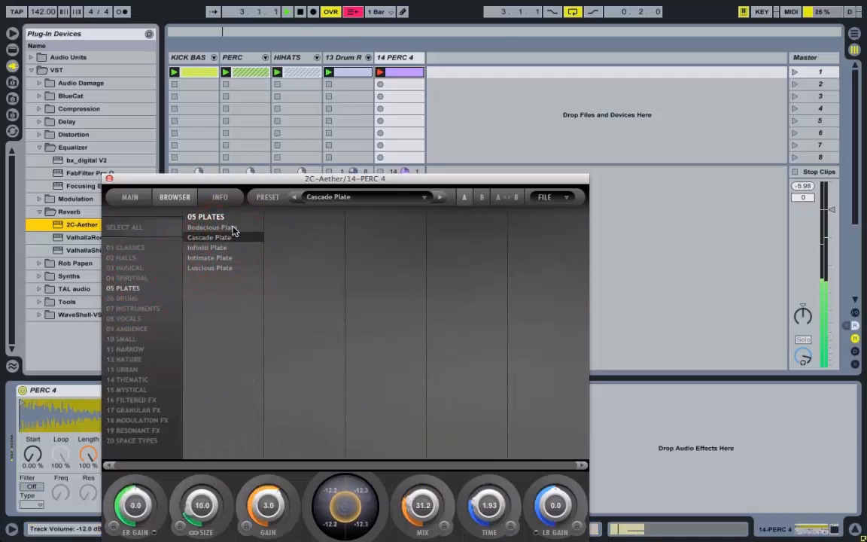
left_click(233, 228)
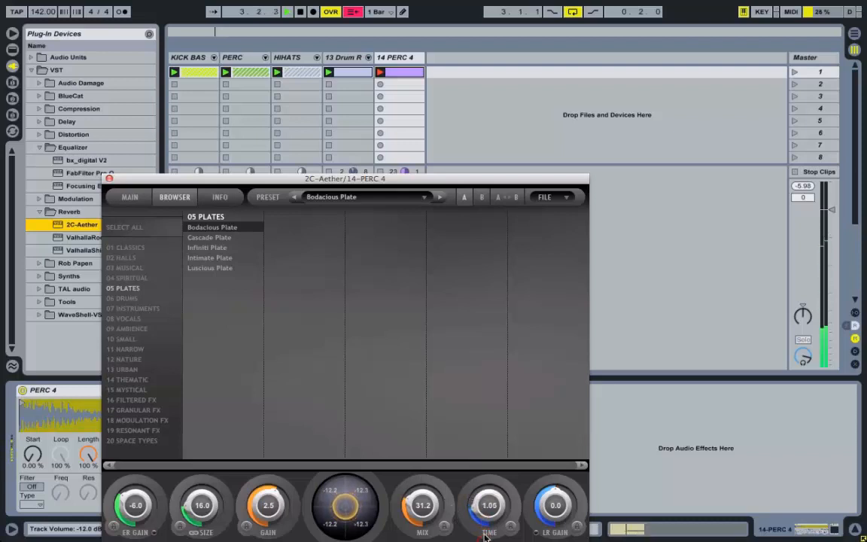
left_click(109, 180)
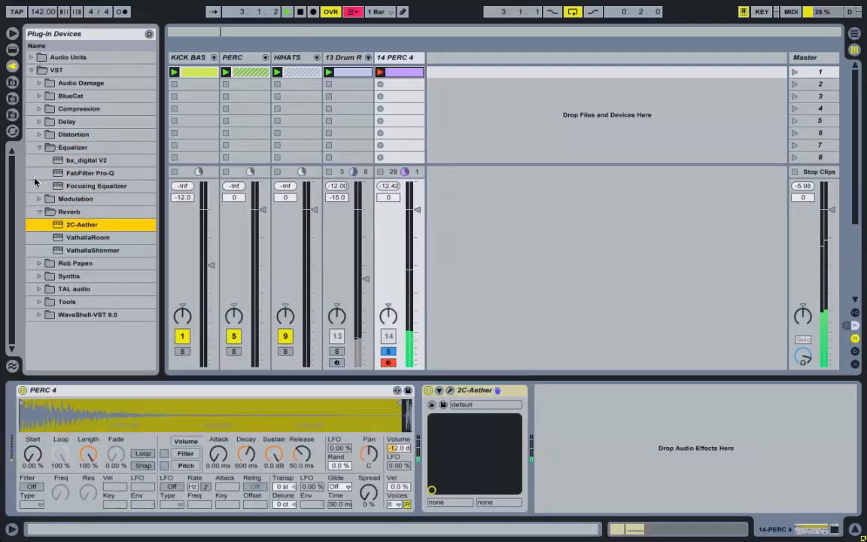
Add FabFilter Pro-Q after the reverb on PERC 4 and place its low cut at about 222 Hz
double_click(91, 172)
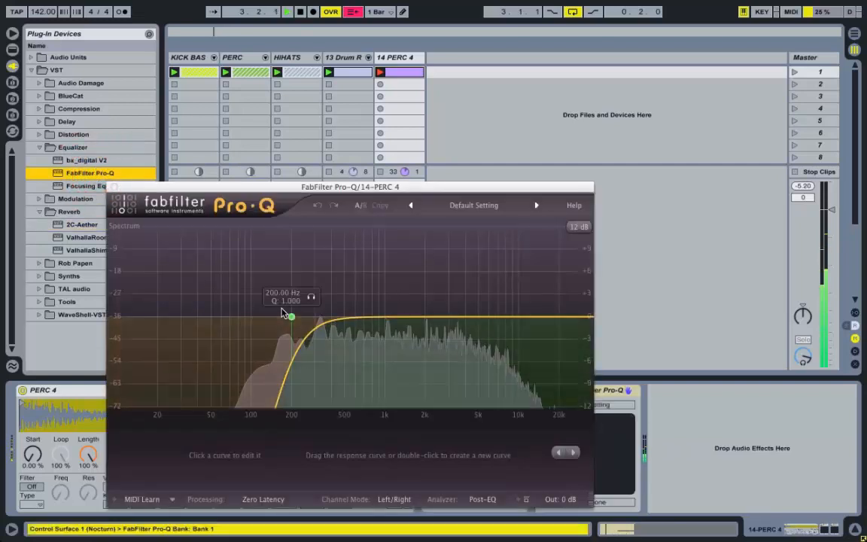
left_click_drag(291, 318, 297, 313)
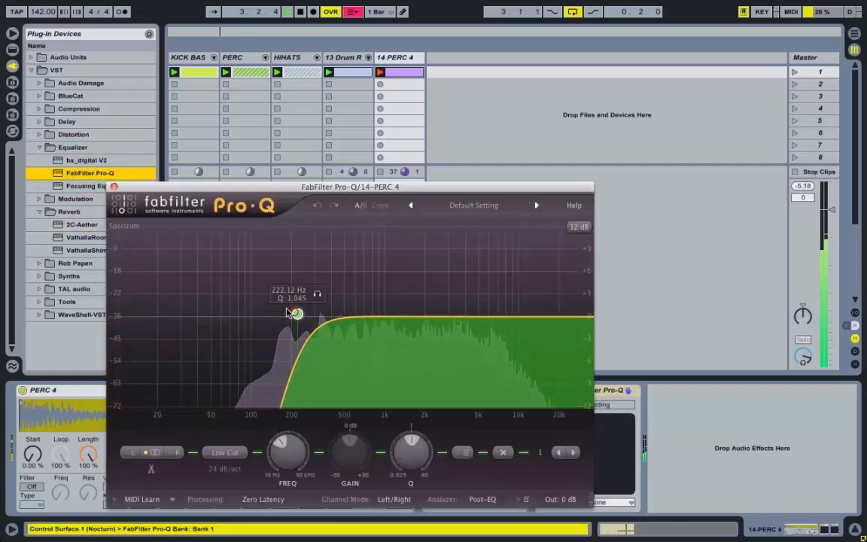
left_click(114, 186)
left_click(39, 148)
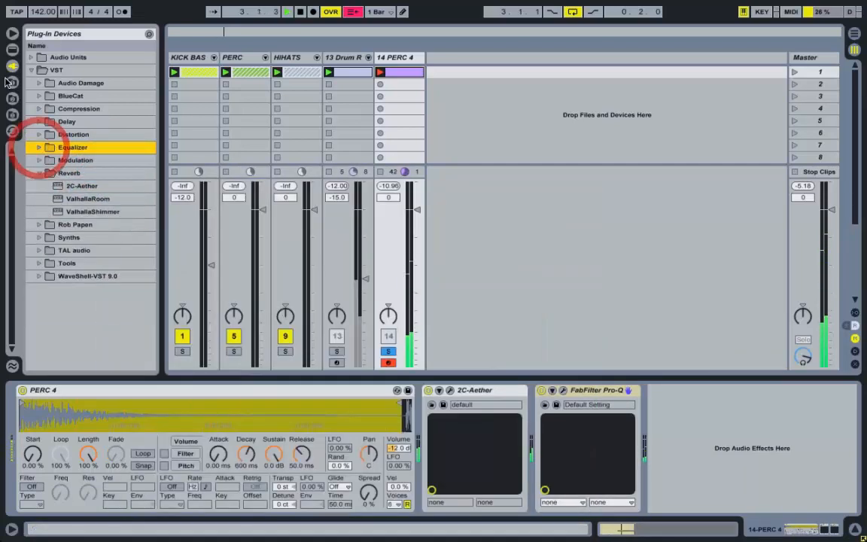
Add Simple Delay after Pro-Q on PERC 4 and switch both delay channels from Sync to Time
left_click(12, 48)
scroll(77, 241, "down", 10)
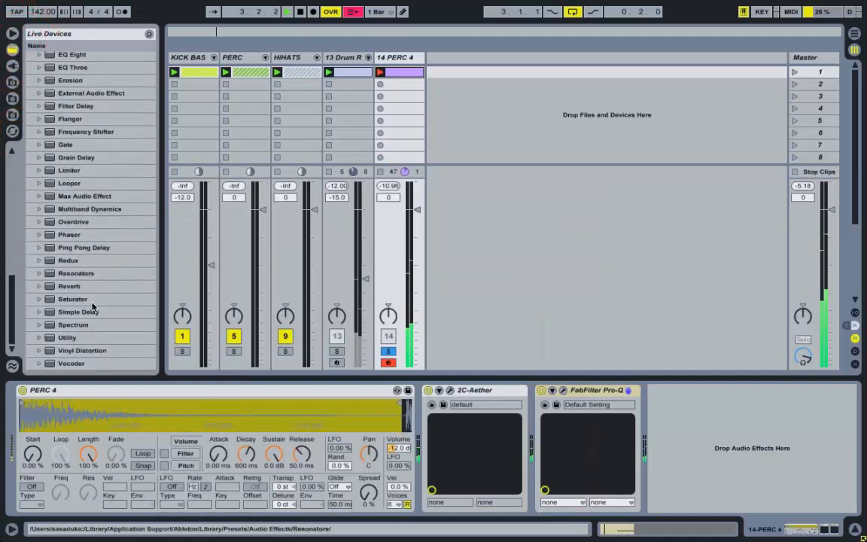
double_click(87, 312)
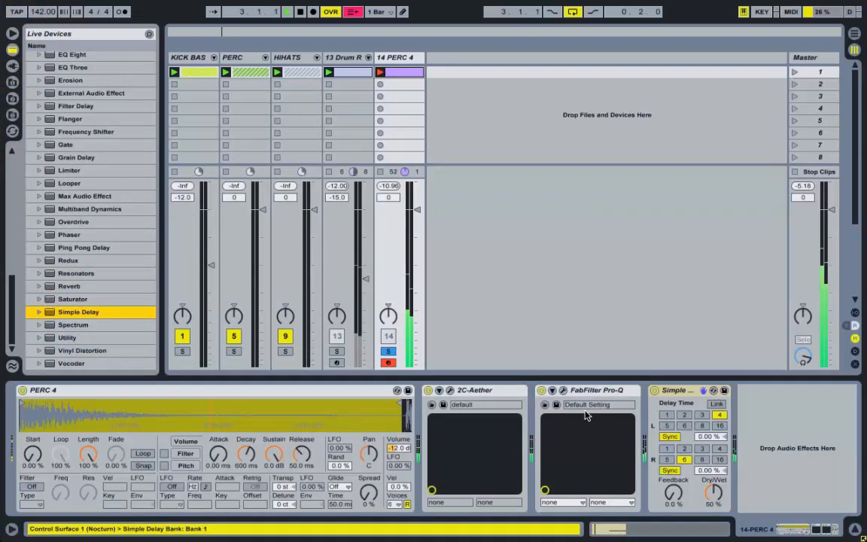
left_click(669, 436)
left_click(669, 471)
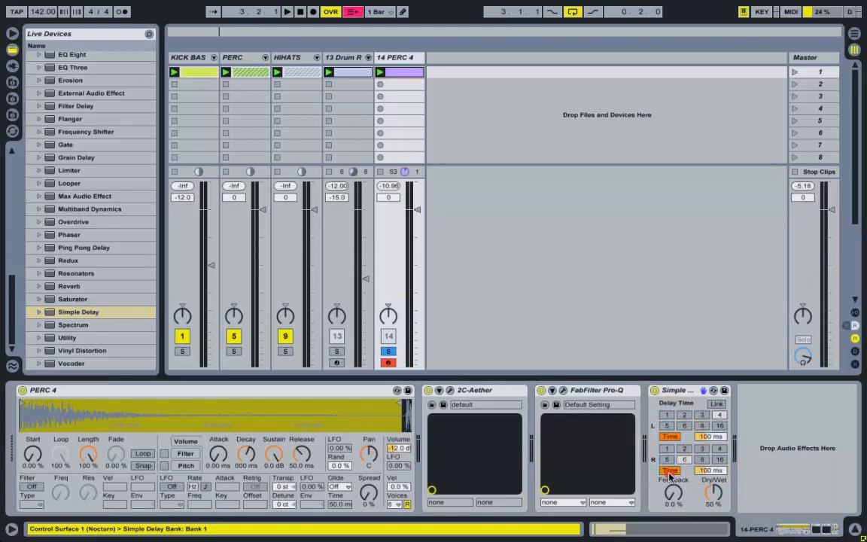
Set Simple Delay to 1.00 ms on the left channel, 19.7 ms on the right, and Dry/Wet to 100 %
left_click_drag(704, 437, 714, 455)
key("space")
left_click(704, 472)
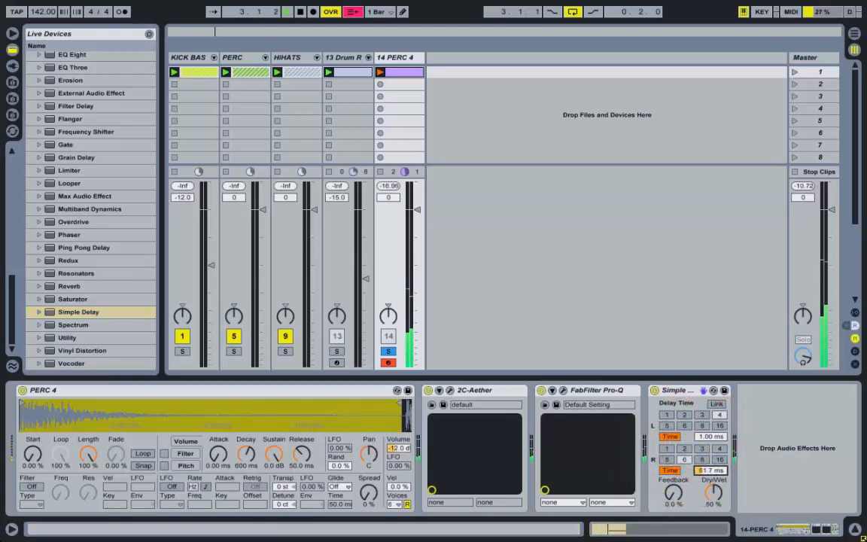
left_click_drag(711, 493, 697, 472)
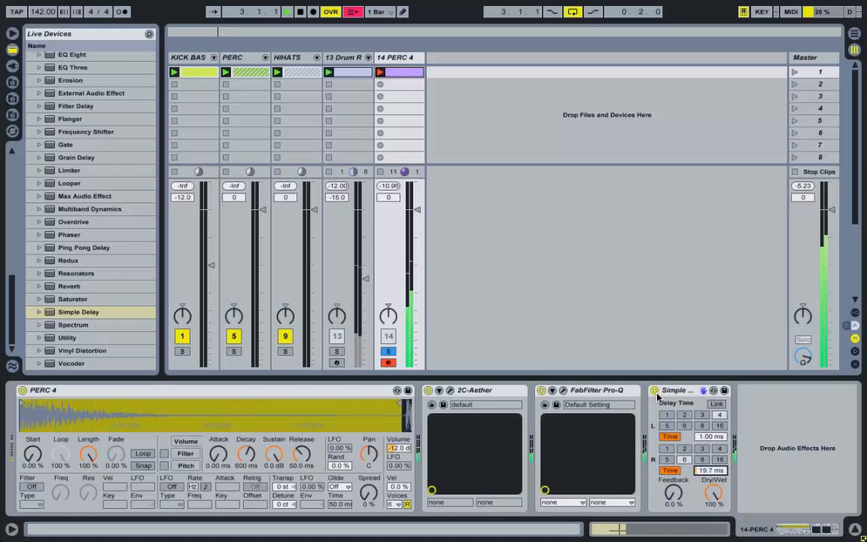
Reorder the PERC 4 effects so Simple Delay comes before 2C-Aether, and fold both devices
left_click_drag(661, 391, 540, 394)
left_click(473, 391)
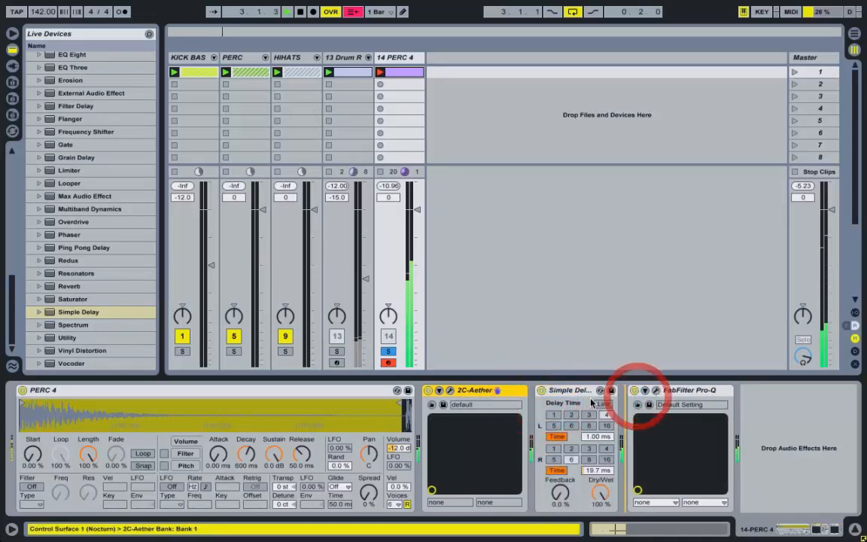
left_click_drag(473, 391, 637, 396)
double_click(454, 392)
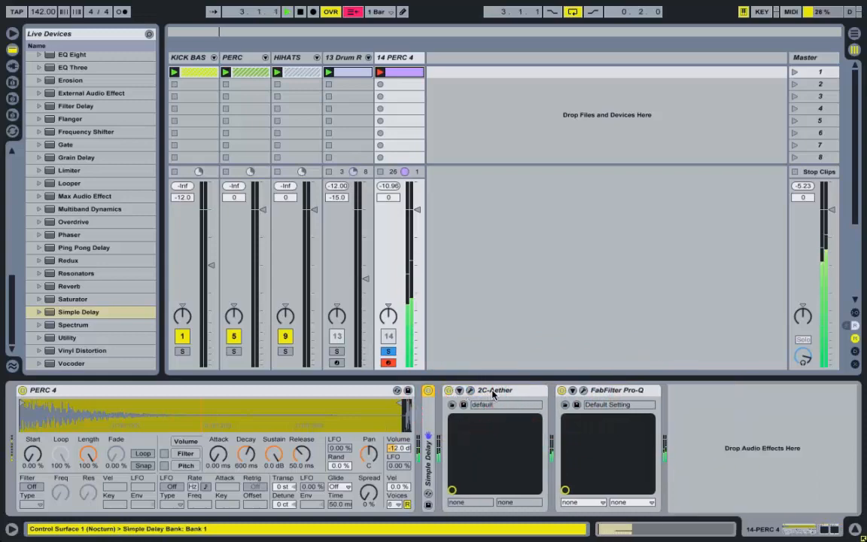
double_click(493, 392)
Raise the Pro-Q low cut on PERC 4 to about 235 Hz and close the plug-in window
left_click(485, 390)
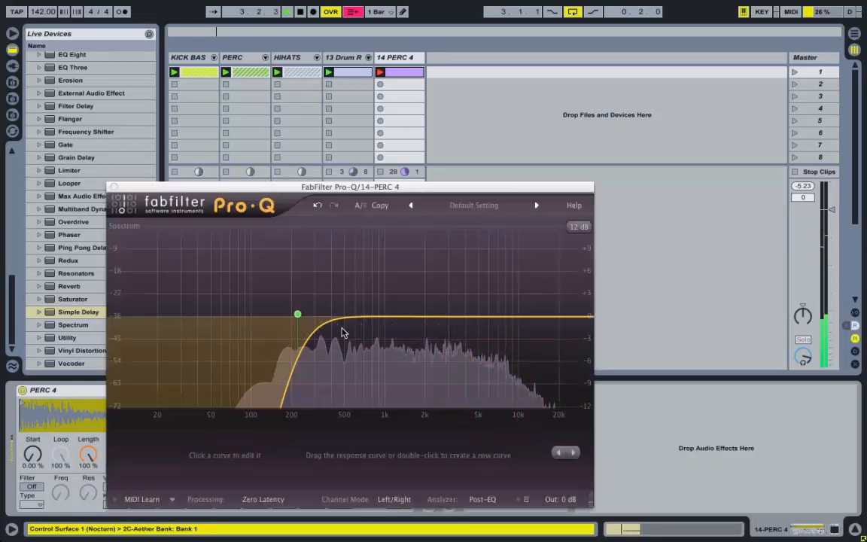
mouse_move(296, 317)
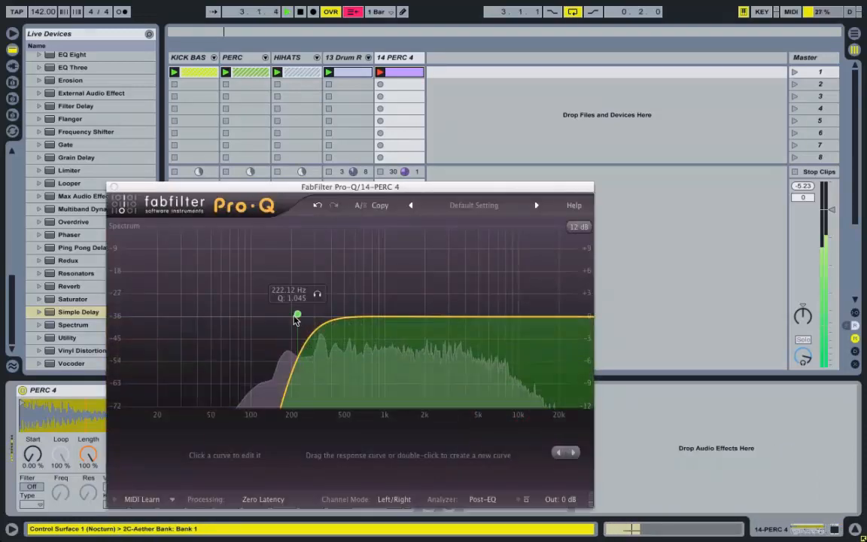
left_click_drag(296, 317, 301, 314)
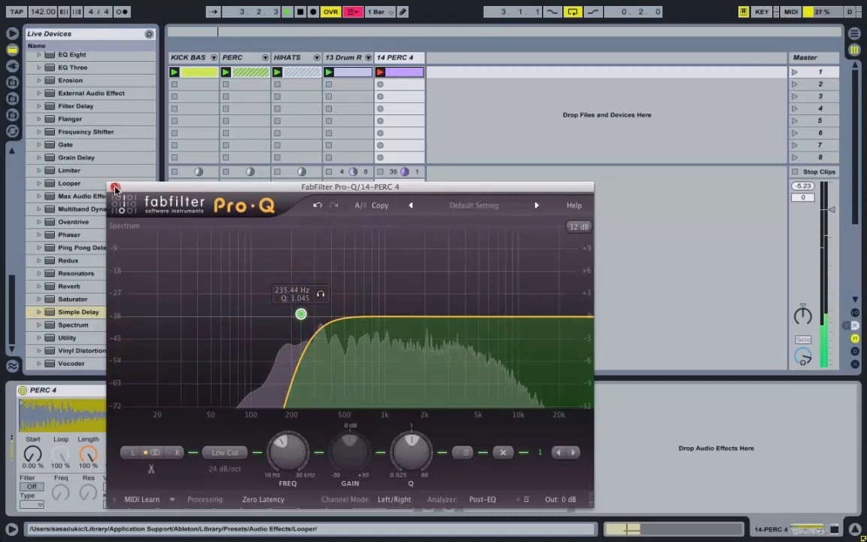
left_click(115, 189)
Find the H-COMP preset among the Audio Effect Racks and add it after Pro-Q on PERC 4
left_click(12, 66)
left_click(41, 173)
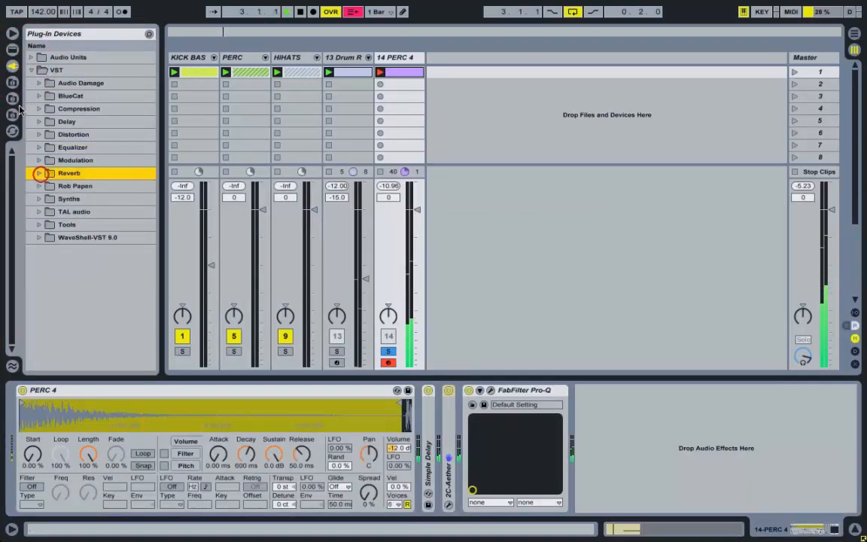
left_click(13, 51)
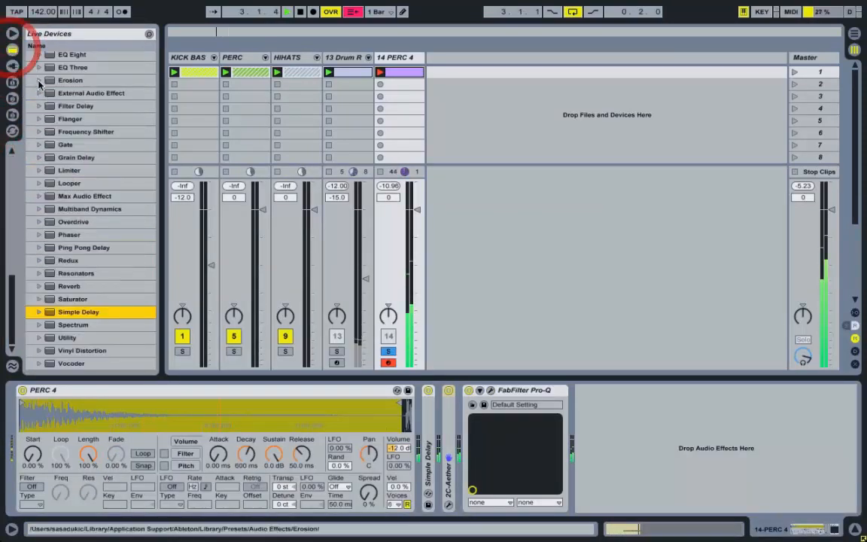
scroll(39, 84, "up", 10)
scroll(76, 249, "down", 3)
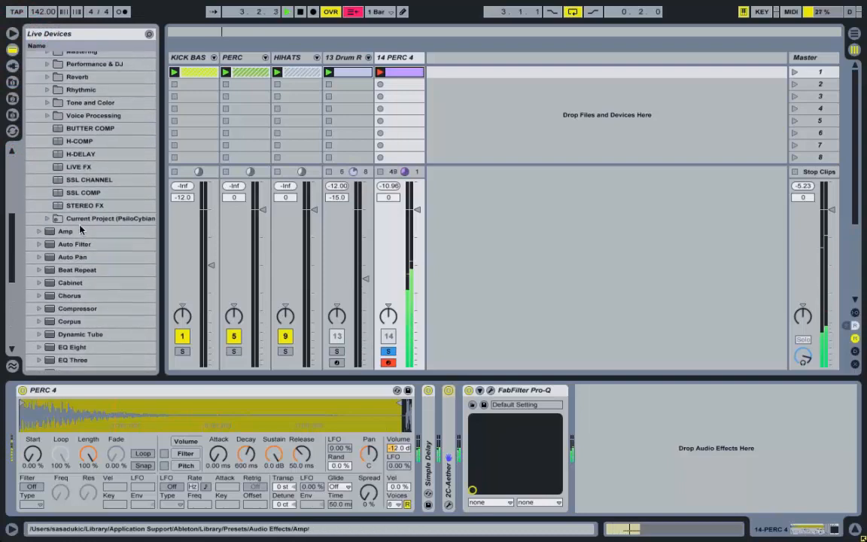
scroll(84, 187, "up", 5)
scroll(84, 187, "down", 2)
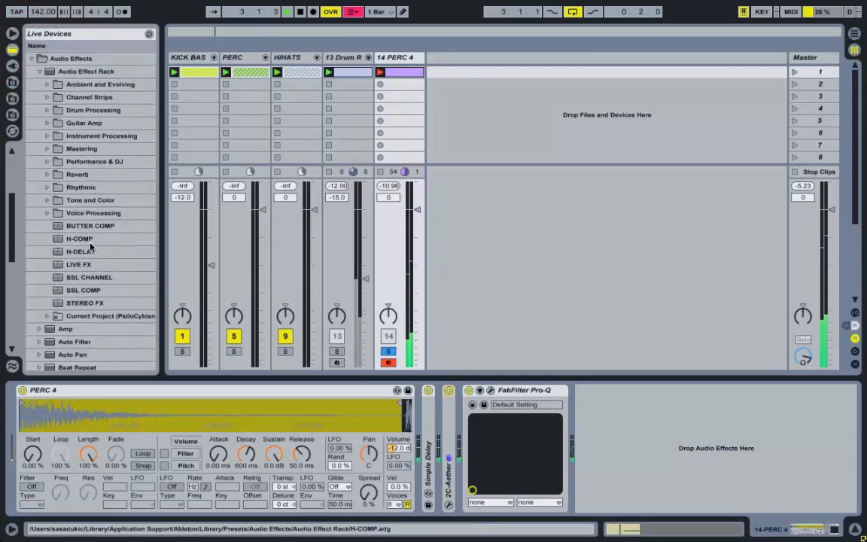
double_click(81, 239)
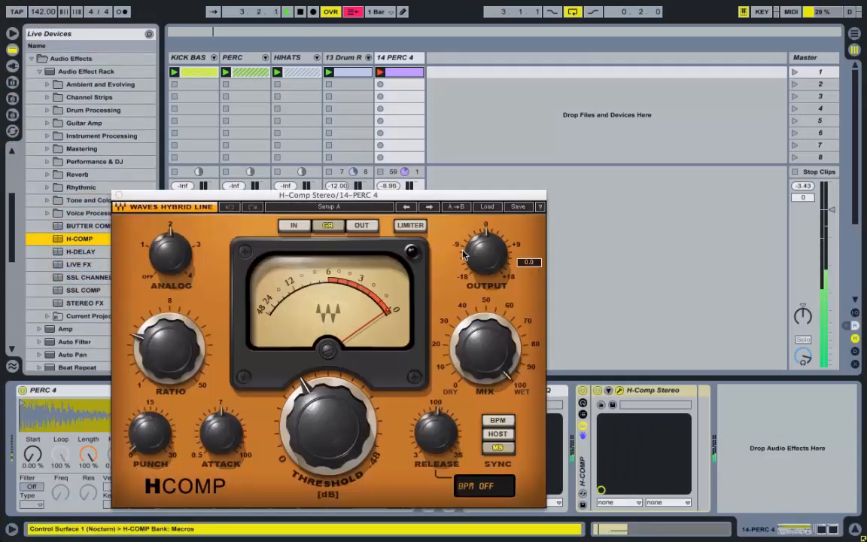
Set H-Comp to a higher ratio, Analog off, Mix about 50 % and Threshold about -32 dB, and close its window
left_click_drag(350, 405, 324, 420)
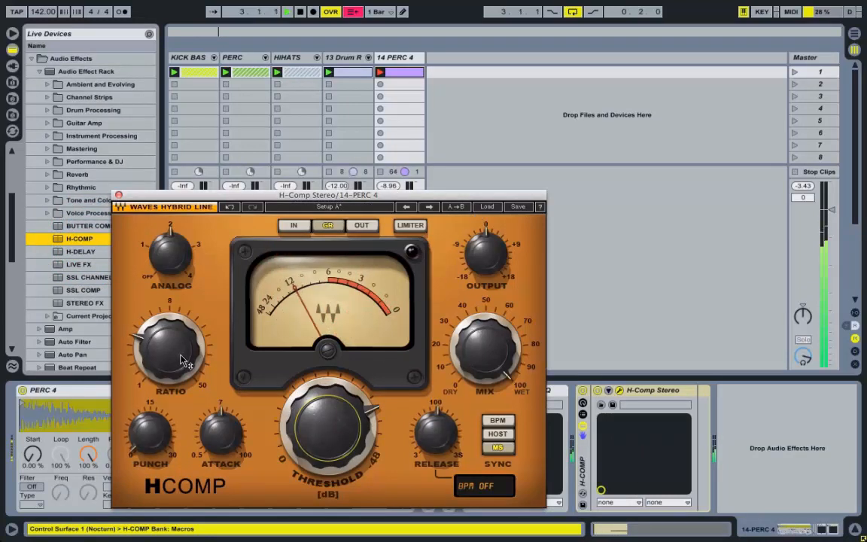
left_click_drag(183, 361, 183, 316)
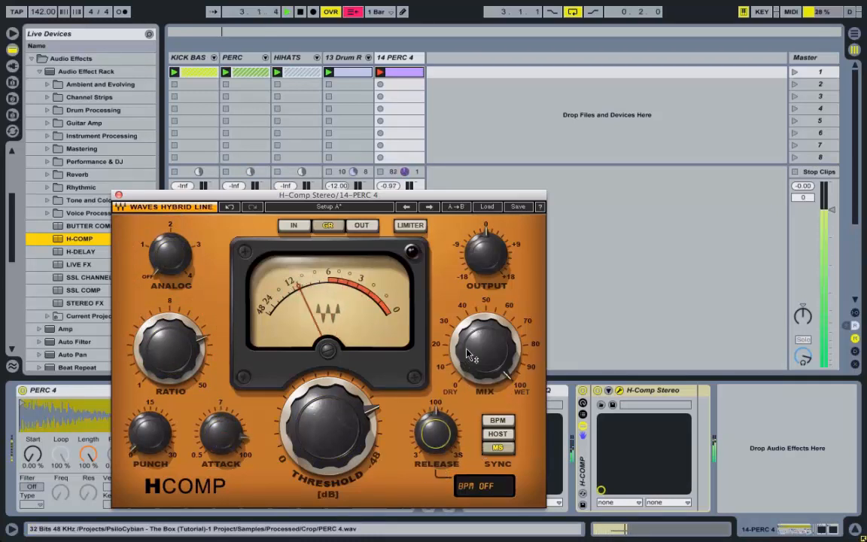
left_click_drag(470, 355, 470, 380)
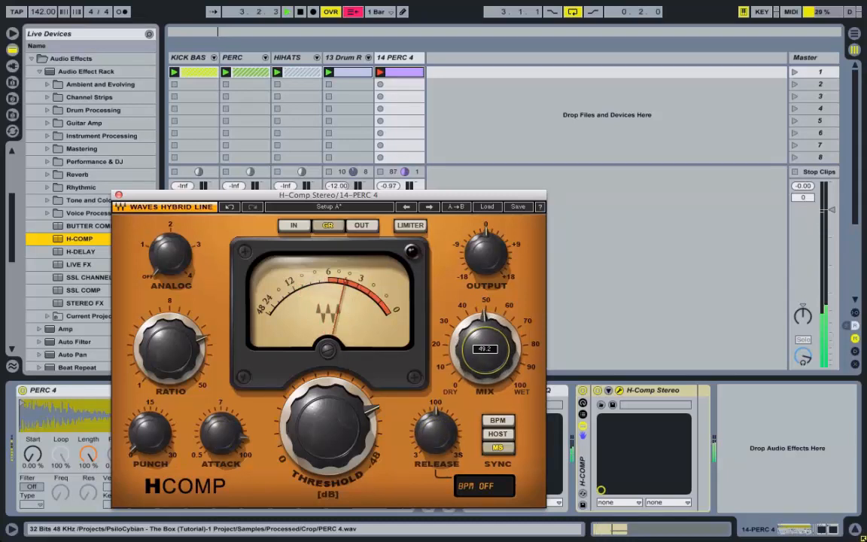
left_click_drag(328, 427, 328, 452)
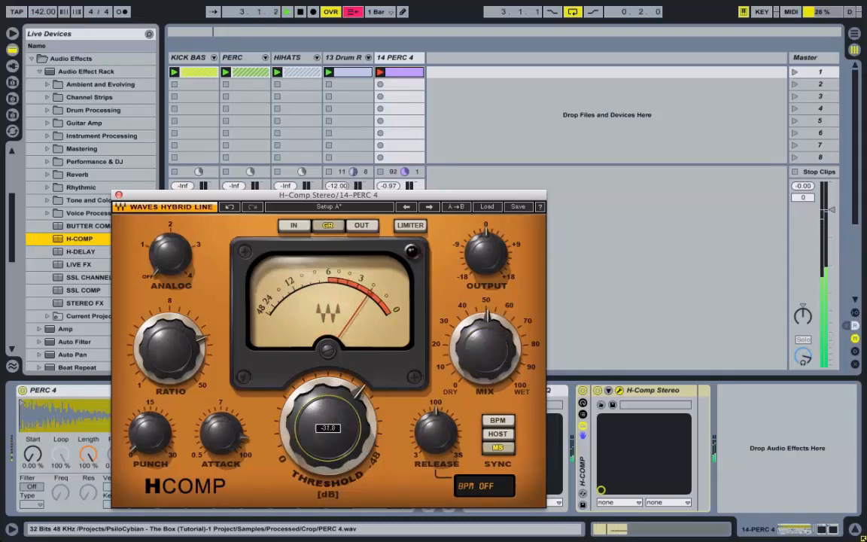
left_click(119, 195)
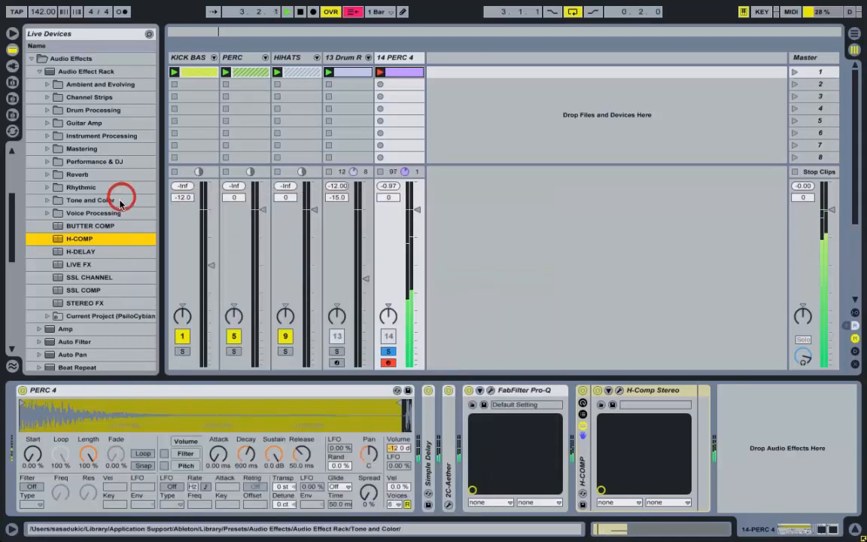
Fold Pro-Q, reopen H-Comp, enable its Limiter and raise Output to 0.70
double_click(517, 397)
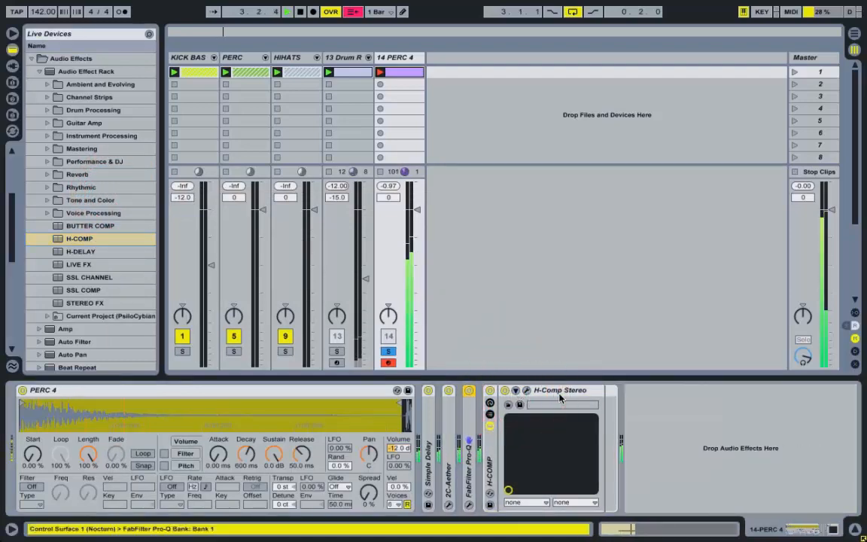
left_click(524, 391)
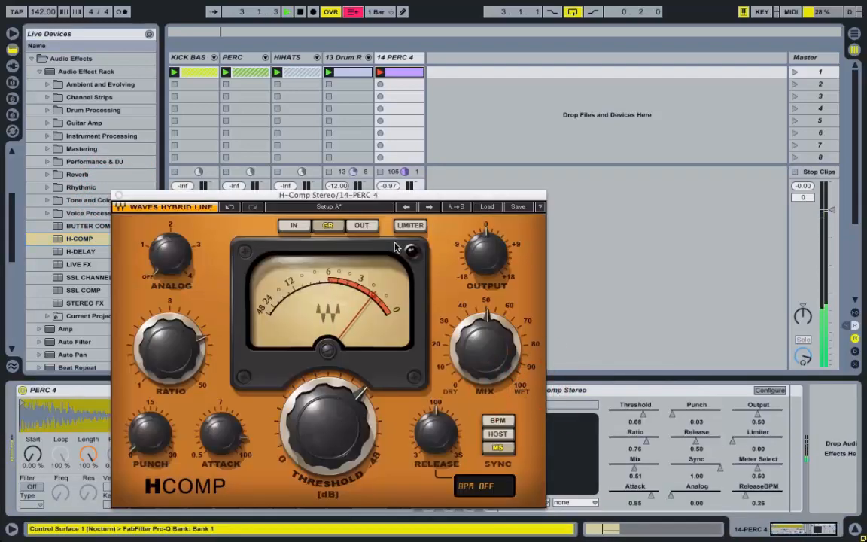
left_click_drag(391, 194, 206, 193)
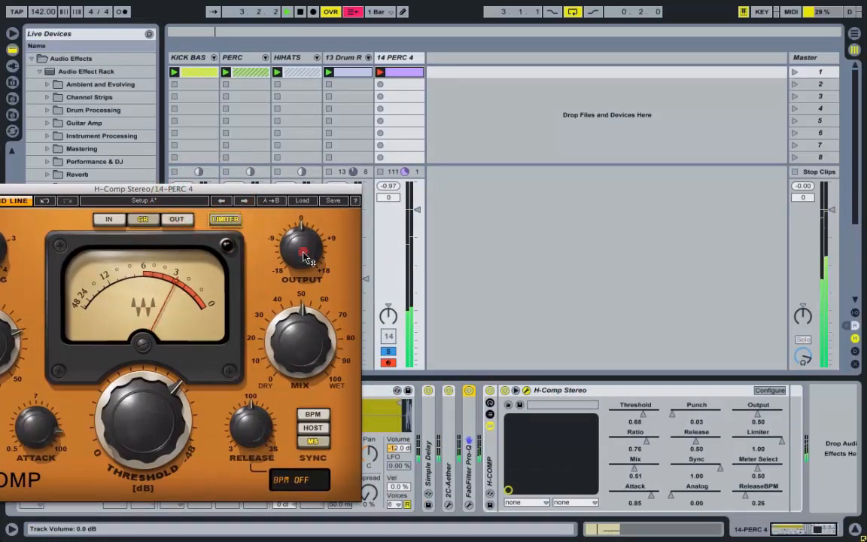
left_click_drag(303, 255, 303, 232)
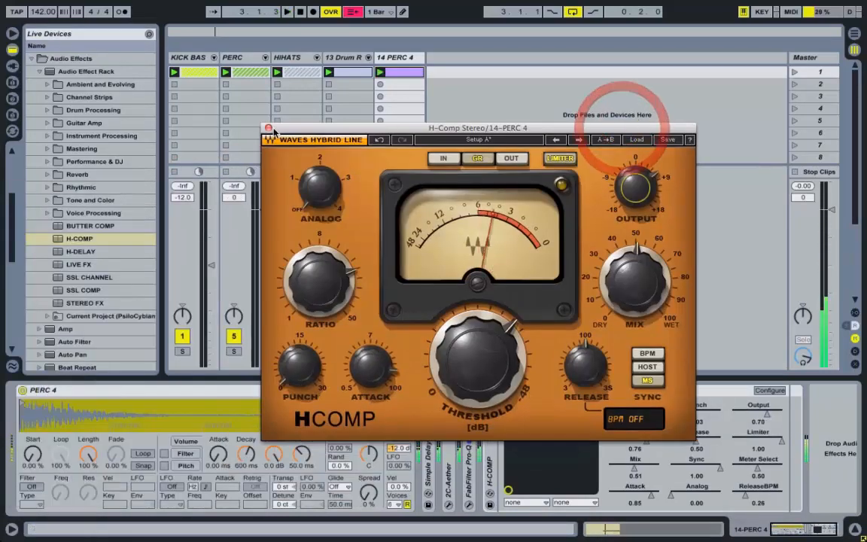
Extend the PERC 4 clip's loop to 1.2.3 and move its C3 note to the clip start
left_click(383, 72)
double_click(397, 73)
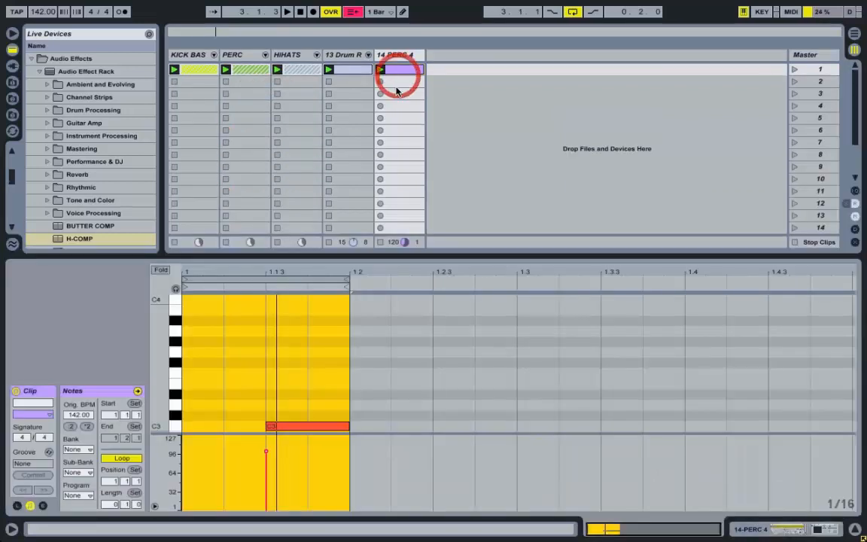
left_click_drag(346, 280, 433, 280)
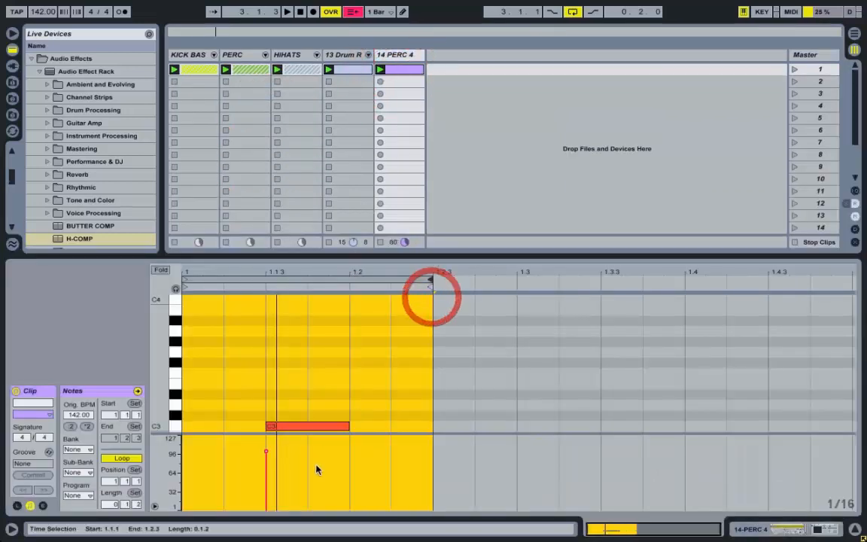
left_click_drag(304, 427, 231, 429)
Freeze and flatten the PERC 4 track, and crop the rendered clip's sample to its loop
right_click(401, 54)
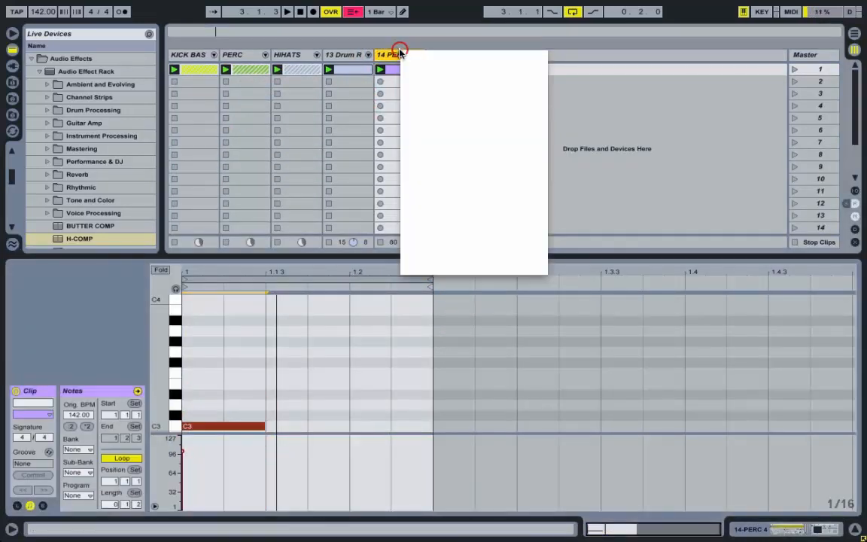
left_click(430, 131)
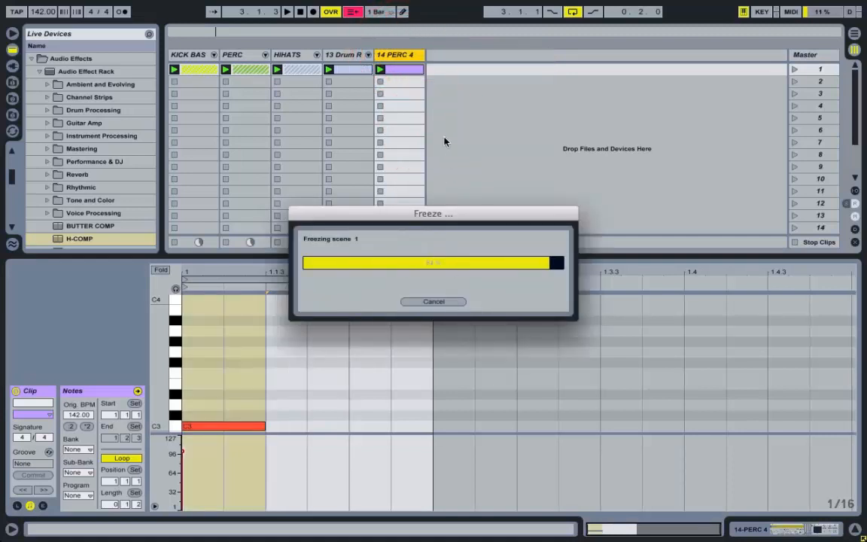
right_click(396, 54)
left_click(418, 145)
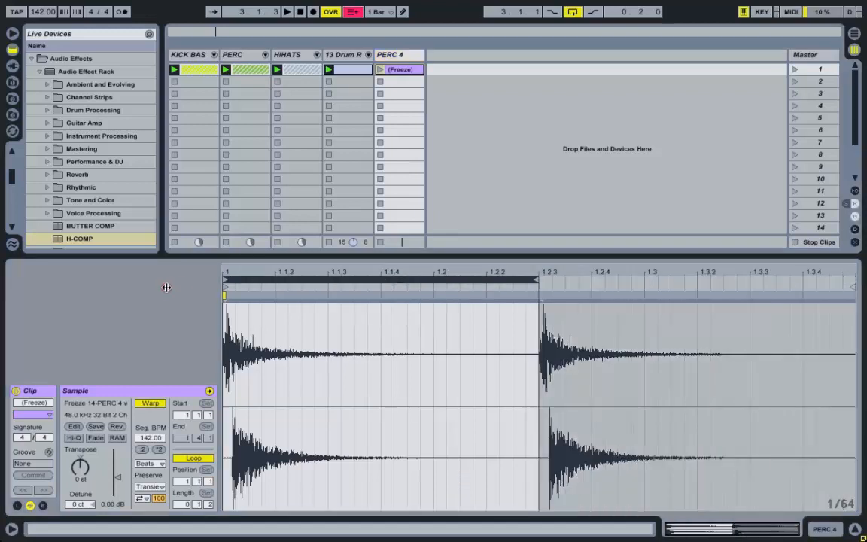
right_click(407, 410)
left_click(463, 196)
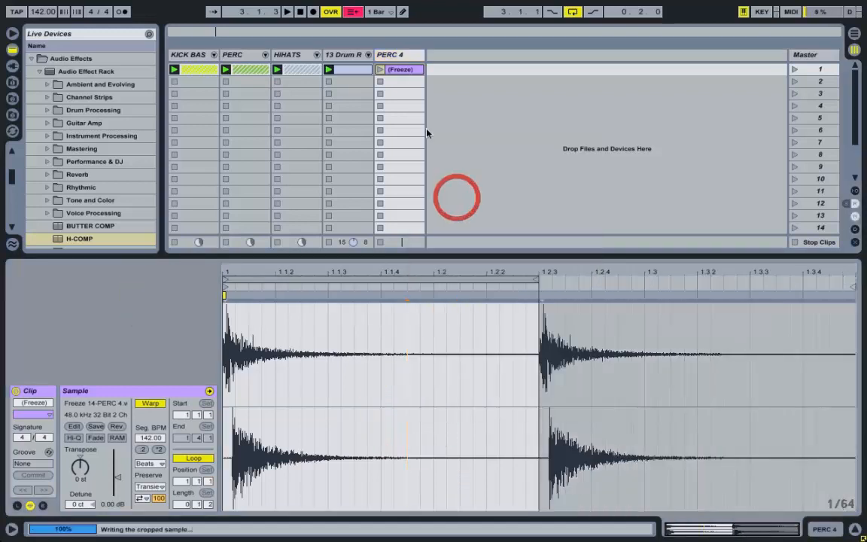
Place the rendered PERC 4 clip at bar 3 in the Arrangement, unfold its track and play it from there
key("Tab")
left_click_drag(307, 180, 271, 164)
left_click(654, 165)
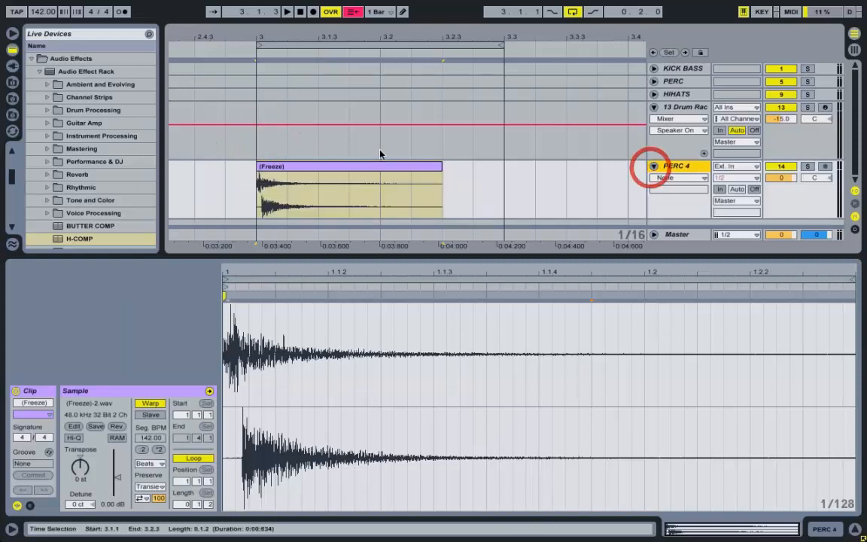
left_click(246, 195)
left_click(346, 13)
key("space")
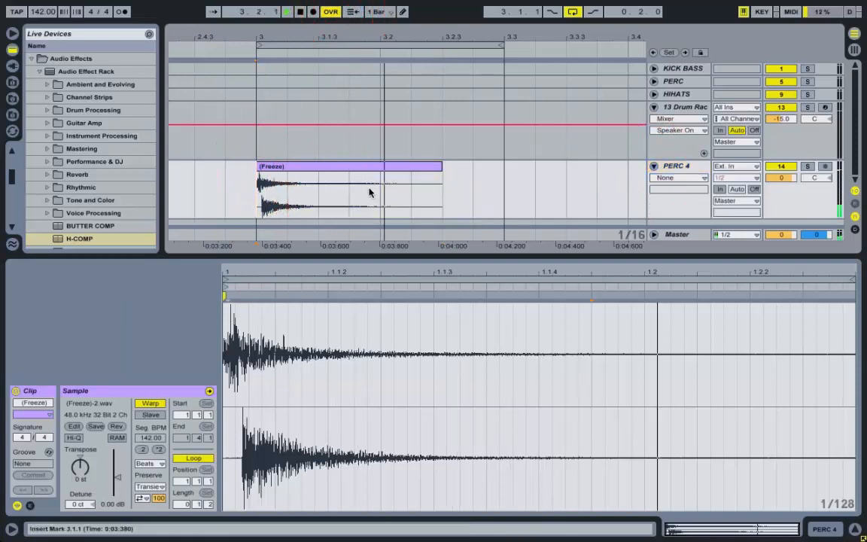
Create fades on the PERC 4 arrangement clip and stretch the fade-out back to just after the initial hit
right_click(367, 190)
left_click(457, 339)
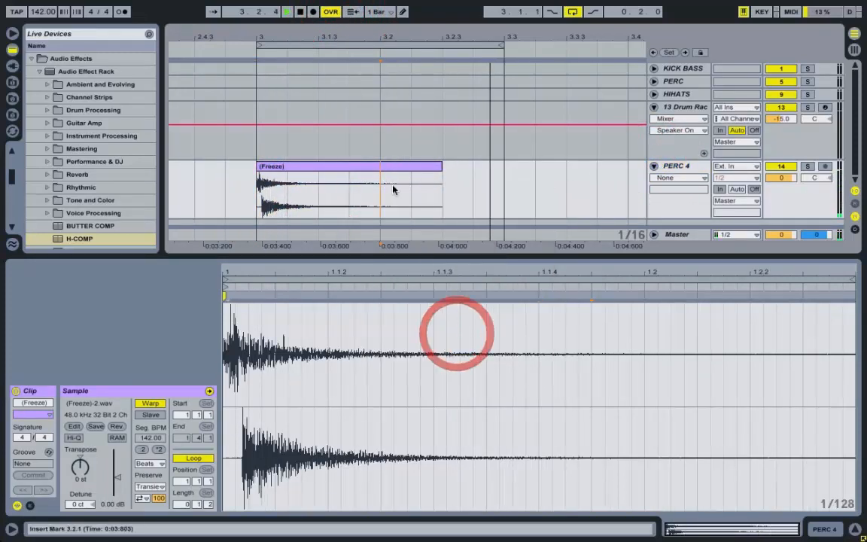
right_click(397, 184)
left_click(441, 240)
left_click_drag(439, 170, 286, 198)
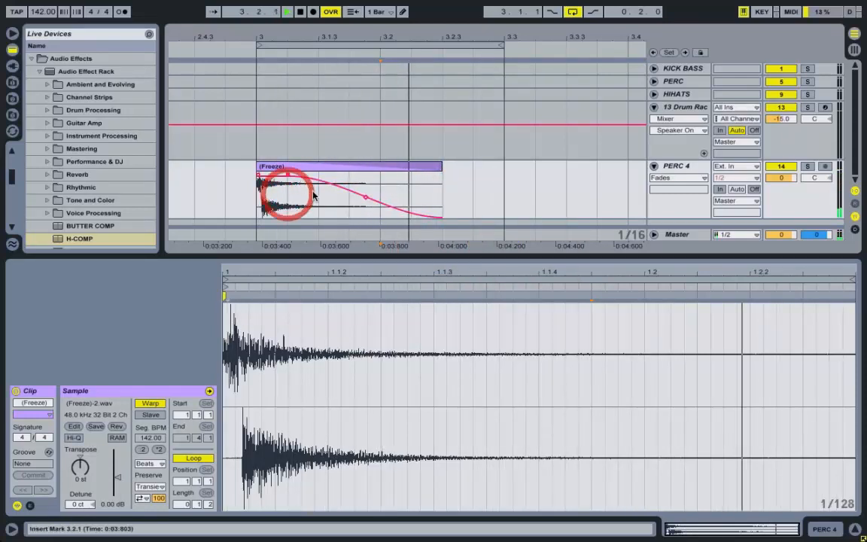
Consolidate the faded PERC 4 clip, accepting that audio stops
left_click(334, 167)
key("ctrl+j")
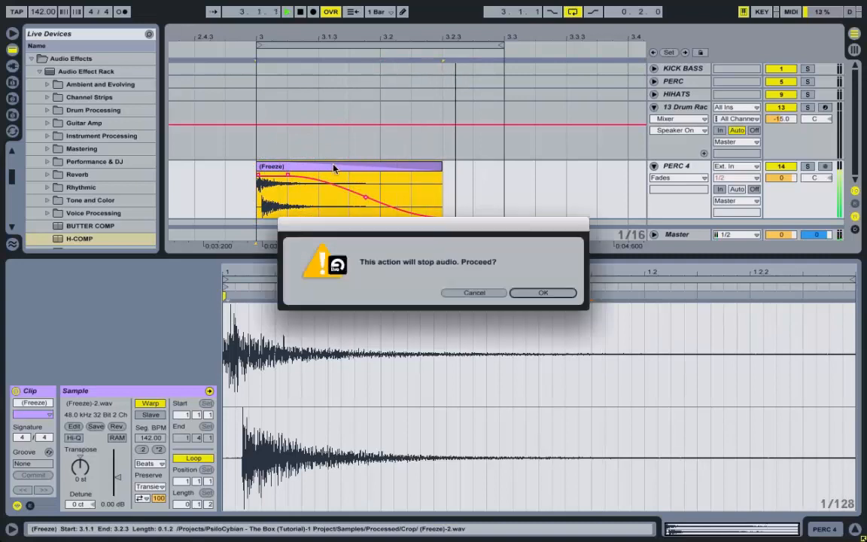
key("Return")
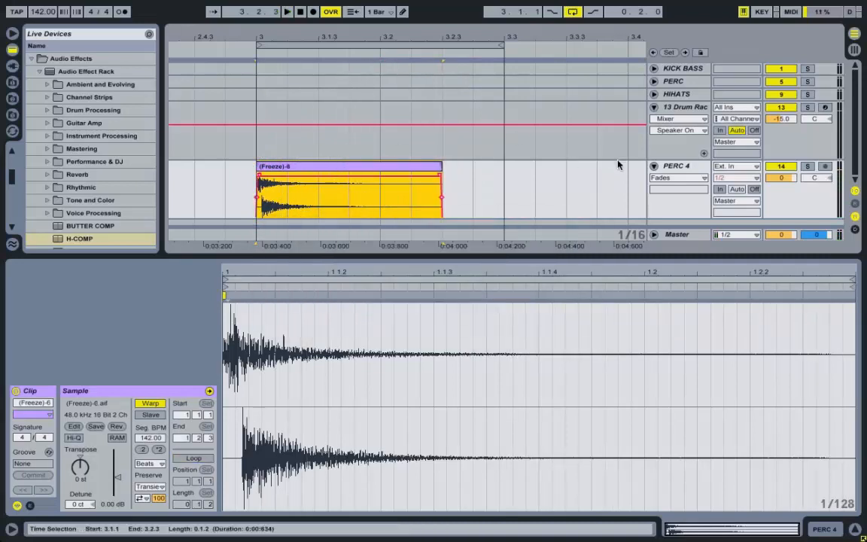
Load the consolidated clip onto the Drum Rack's empty D#1 pad and rename the pad PERC 4
left_click(675, 113)
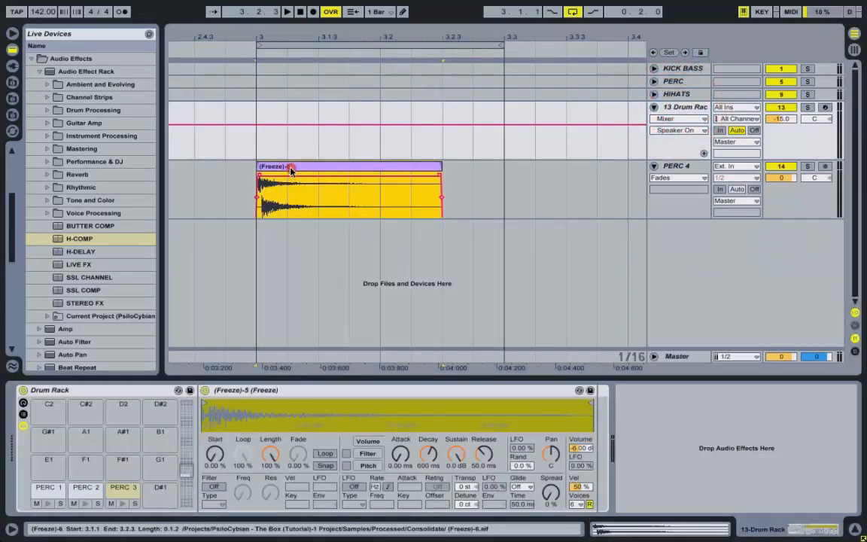
left_click_drag(159, 502, 159, 499)
right_click(158, 494)
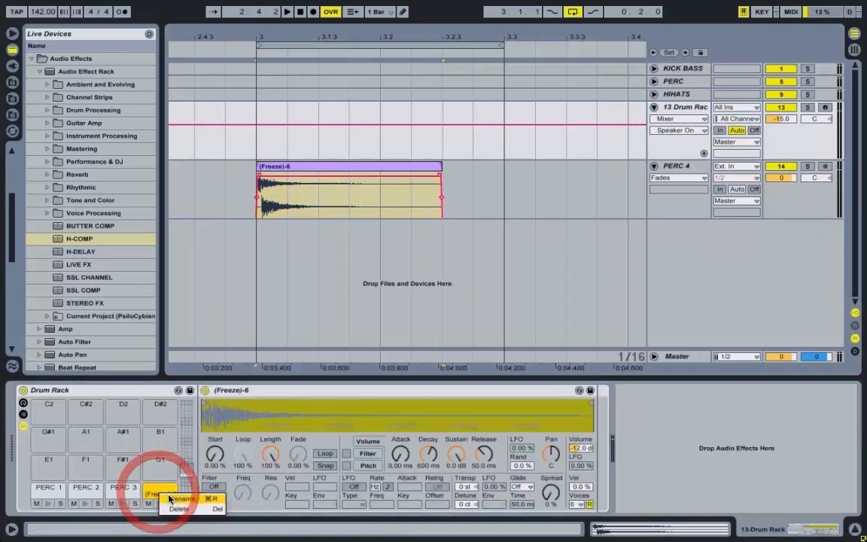
left_click(169, 498)
type("PERC ")
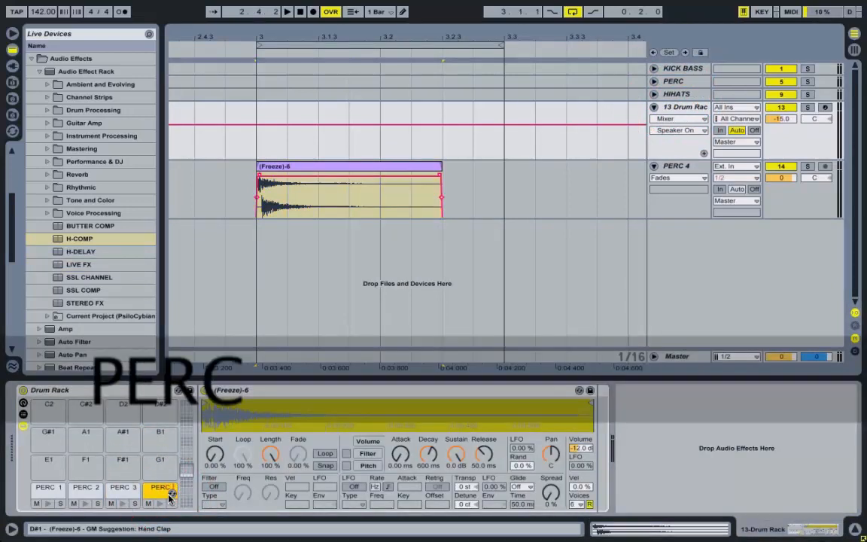
type("4")
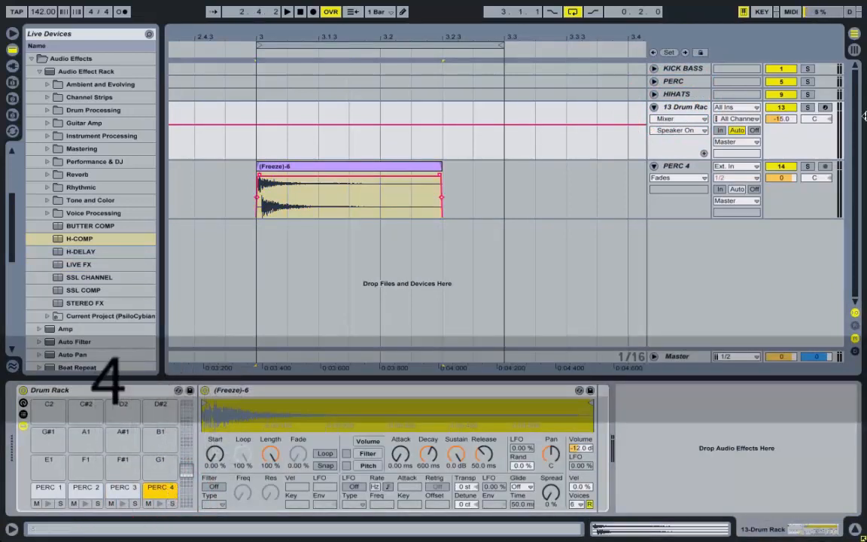
Delete the separate PERC 4 track and launch scene 1 in the Session View
left_click(681, 166)
key("Delete")
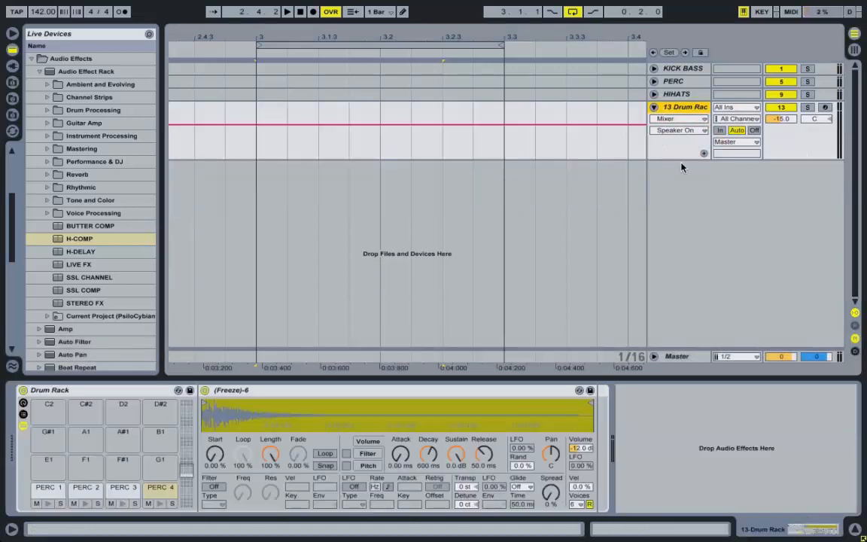
key("Tab")
left_click(794, 73)
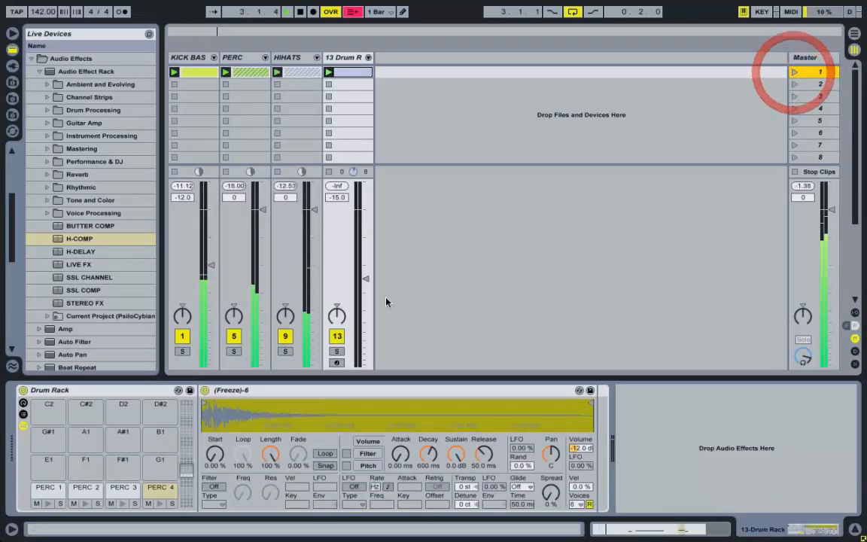
In the Drum Rack clip, add a sixteenth PERC 3 note at 1.3.2 and a sixteenth PERC 4 note at 2.4.2
double_click(349, 73)
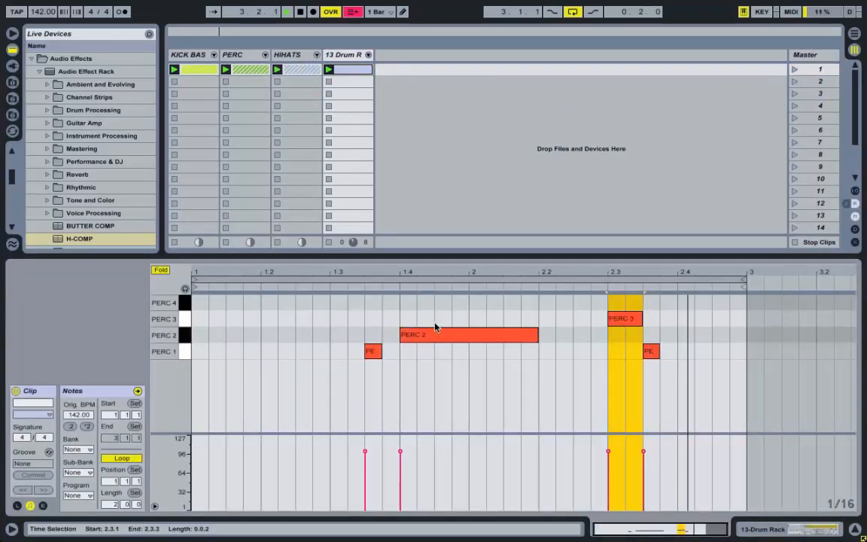
double_click(355, 303)
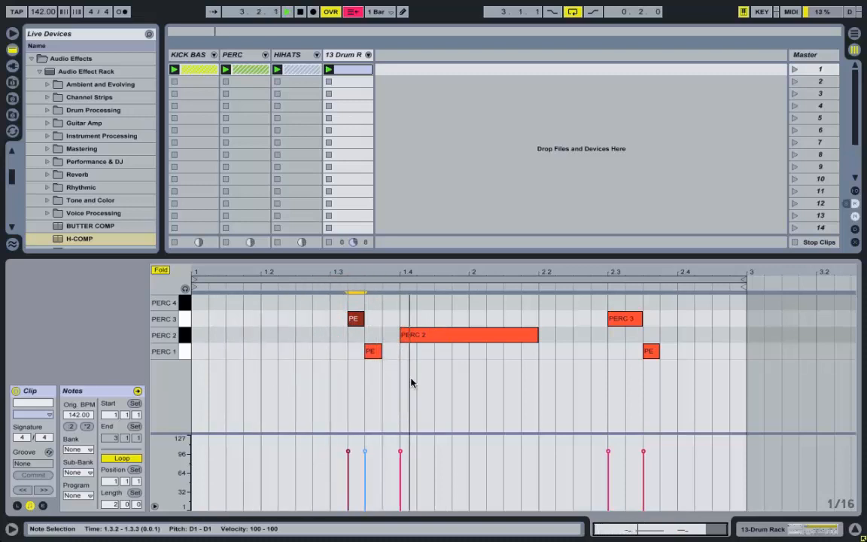
double_click(700, 304)
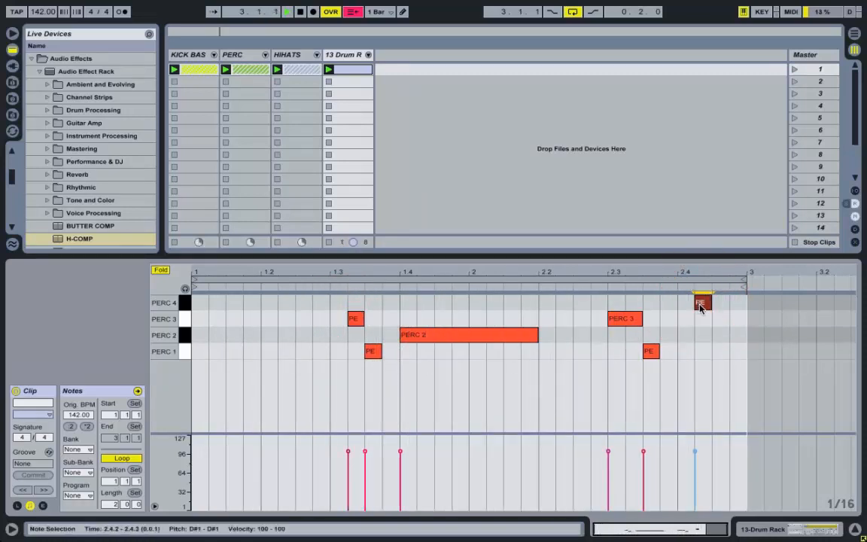
Move the PERC 4 note to 2.3.4 and set the PERC 4 pad's volume to -6 dB and velocity sensitivity to 50%
left_click_drag(702, 307, 668, 310)
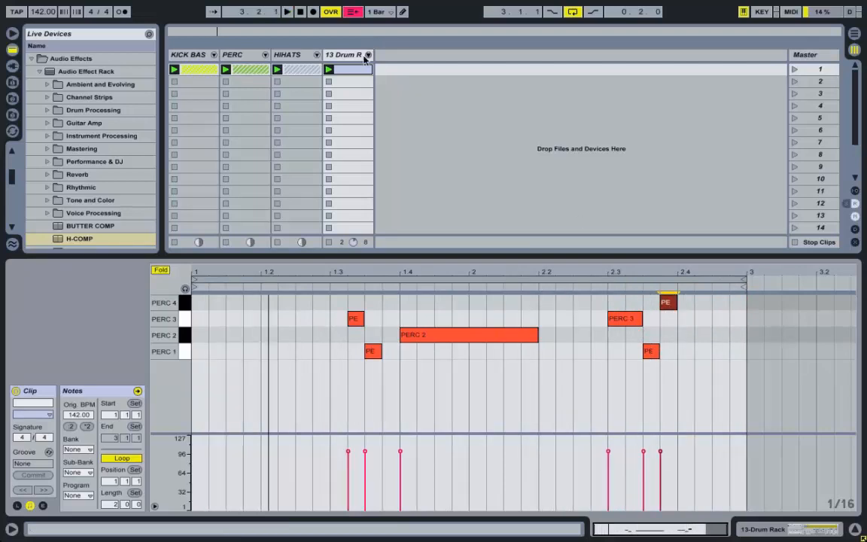
left_click(341, 54)
left_click(159, 485)
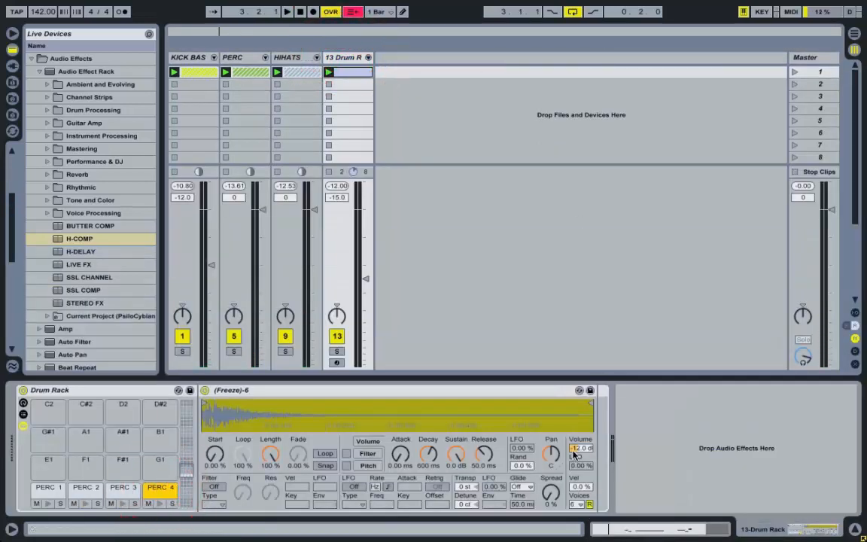
type("-")
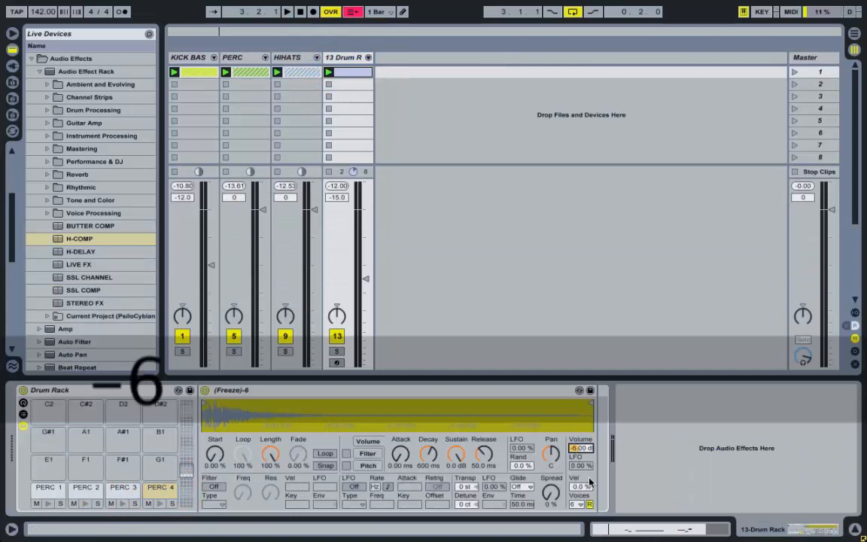
key("space")
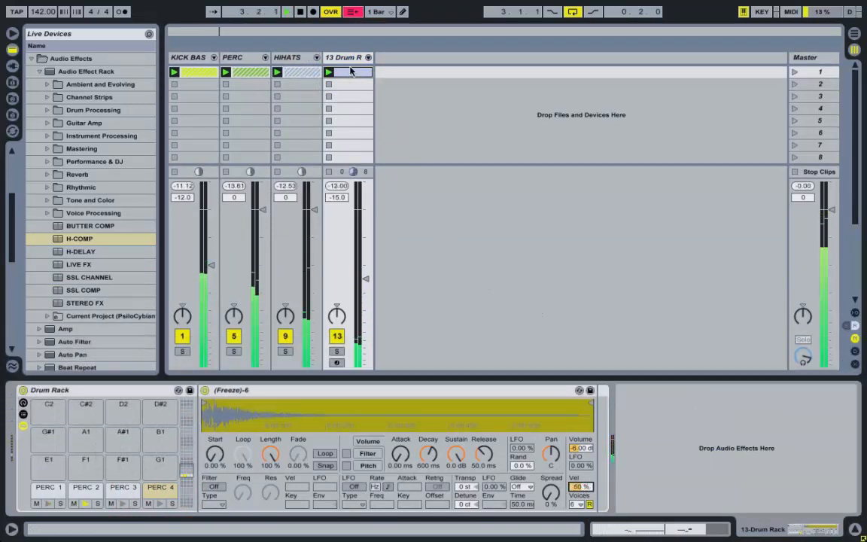
In the Drum Rack clip, try the PERC 4 note at 2.4.3, return it to 2.3.4, and add a sixteenth PERC 3 note at 2.4.3
double_click(348, 73)
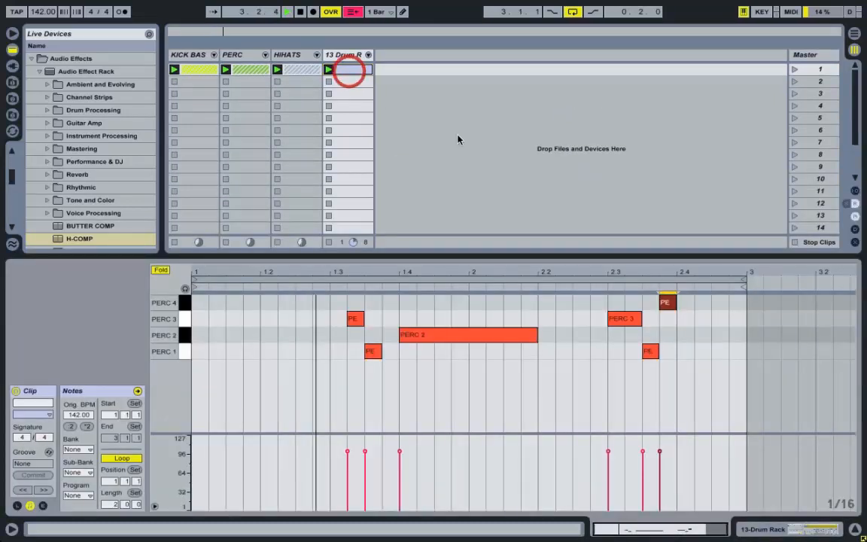
left_click_drag(672, 309, 720, 309)
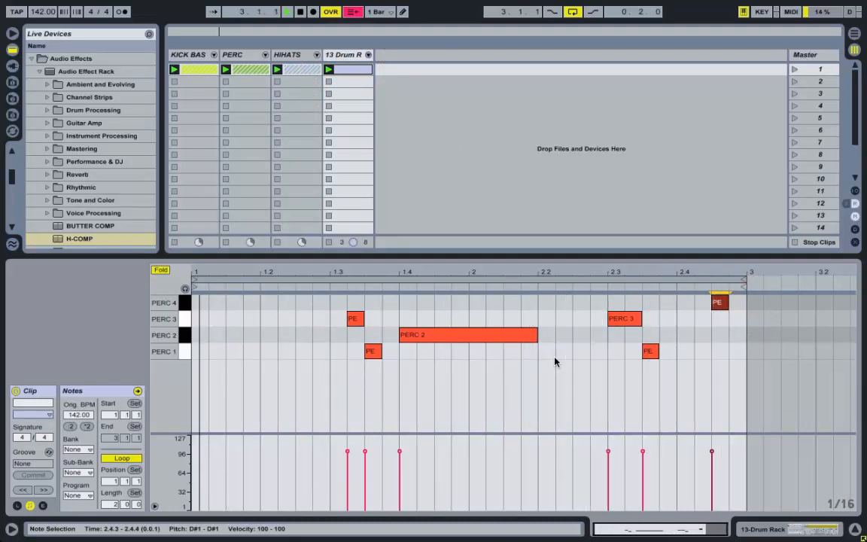
left_click_drag(717, 303, 668, 309)
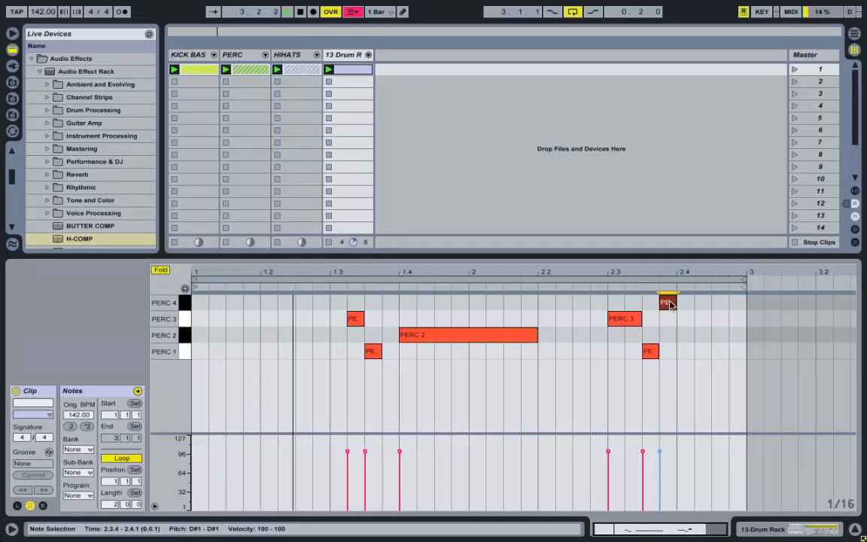
double_click(701, 318)
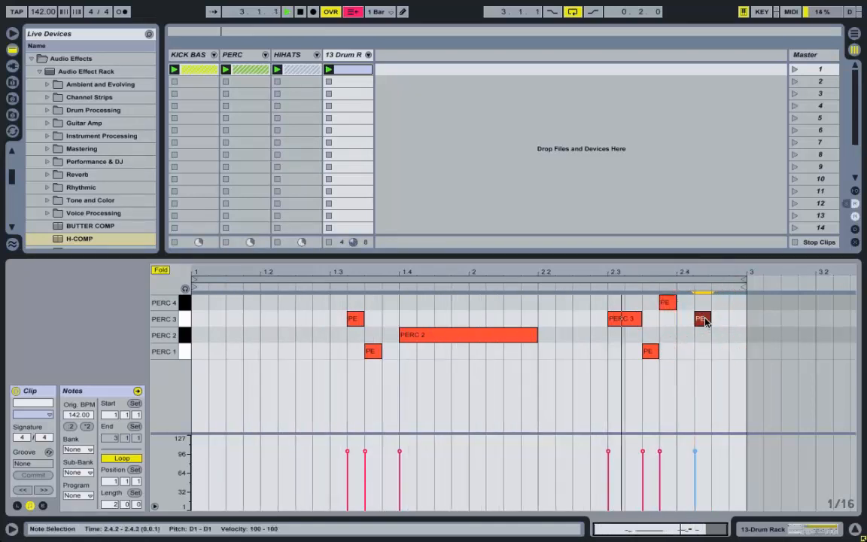
left_click_drag(704, 320, 720, 320)
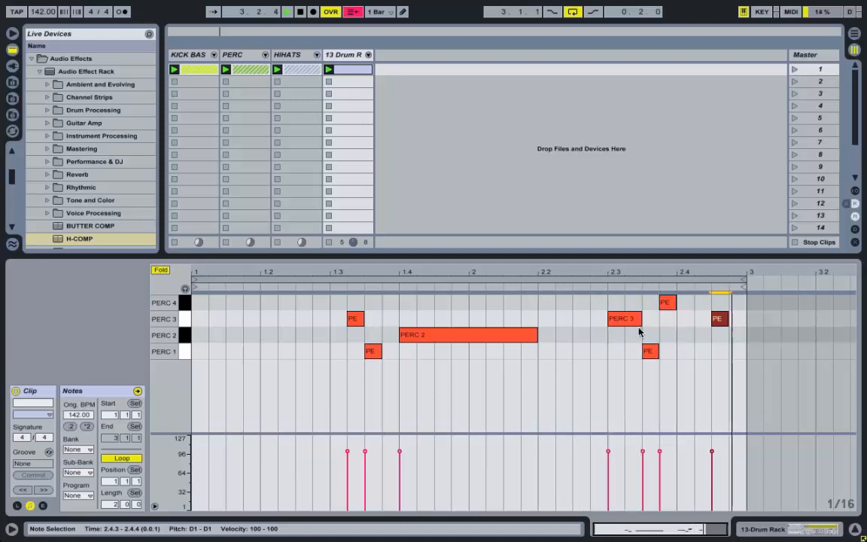
Solo the Drum Rack track and load the H-COMP rack onto it
double_click(333, 56)
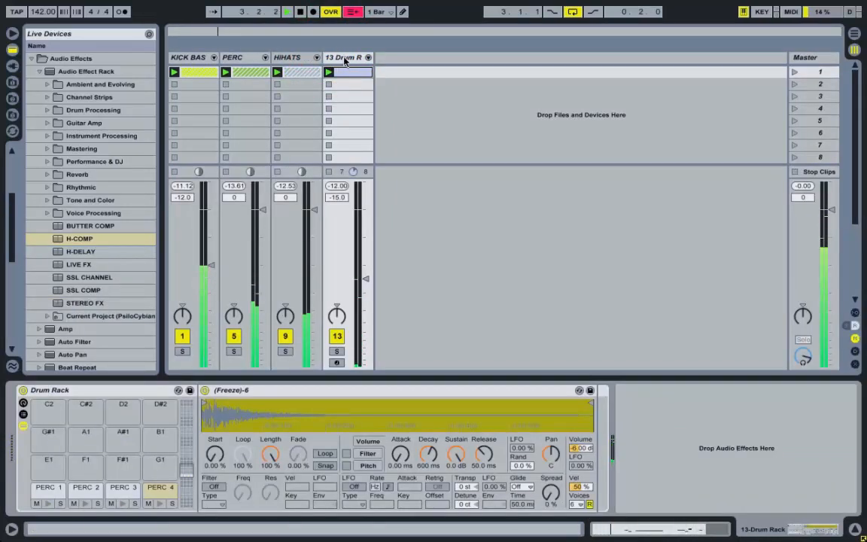
left_click(347, 57)
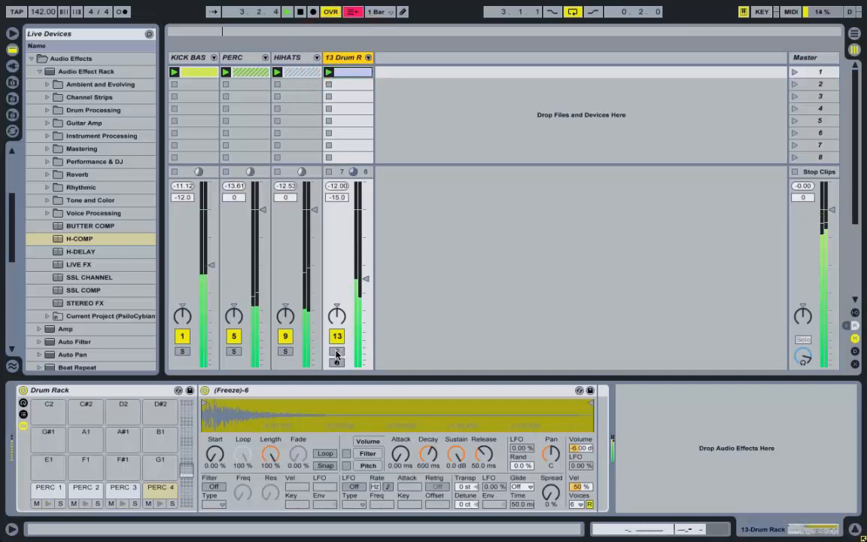
left_click(337, 352)
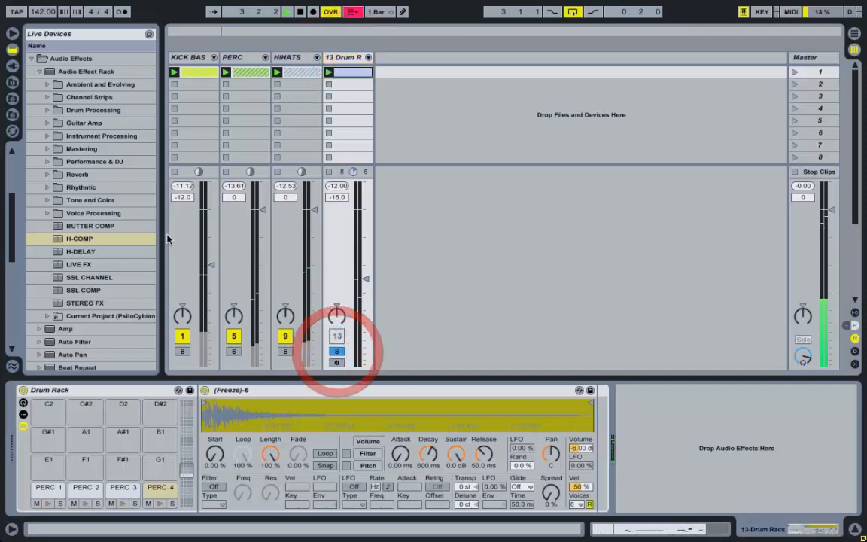
left_click(11, 67)
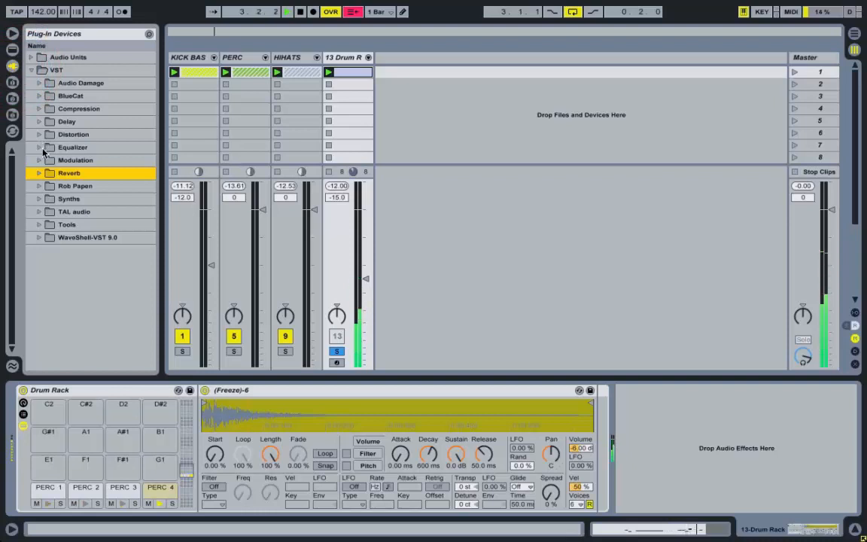
left_click(12, 50)
double_click(77, 242)
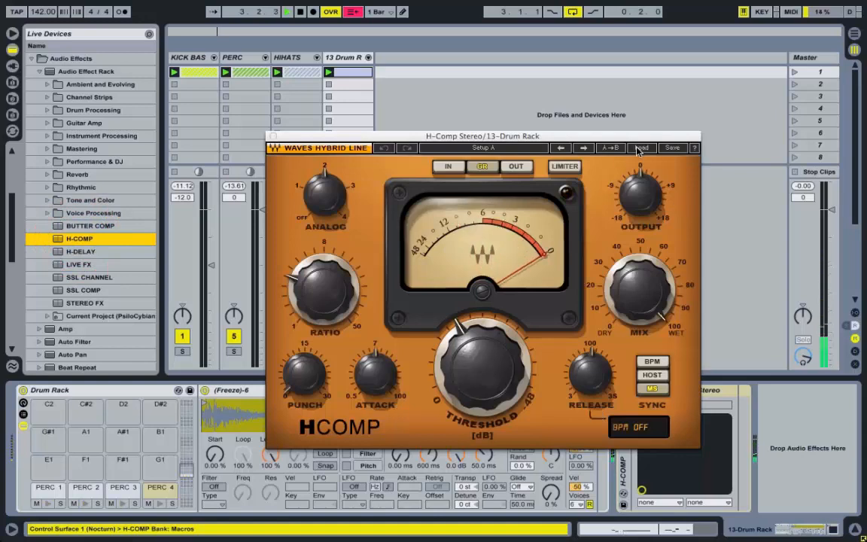
Load H-Comp's Drums Heavy preset and adjust its threshold, with the attack at about 1.31 and the ratio at about 8.48
left_click(639, 149)
left_click(673, 262)
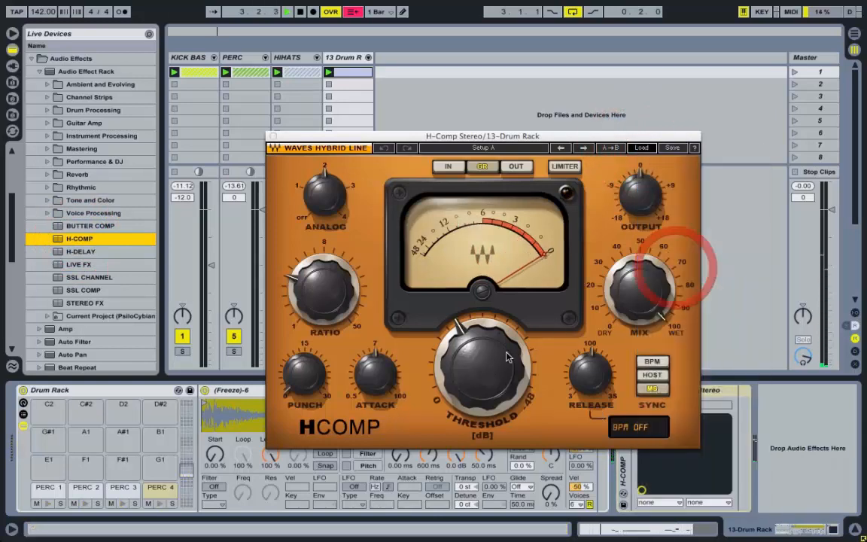
left_click_drag(506, 358, 471, 400)
left_click_drag(374, 375, 372, 380)
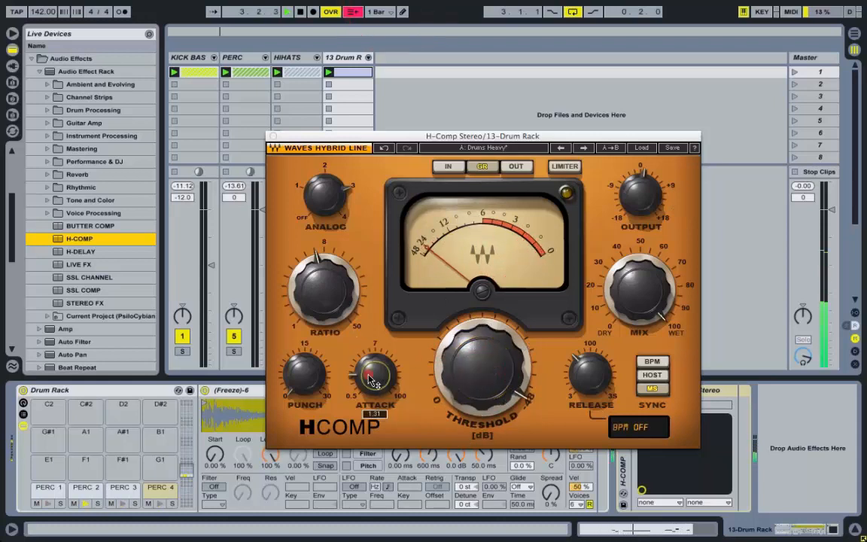
left_click_drag(314, 305, 315, 298)
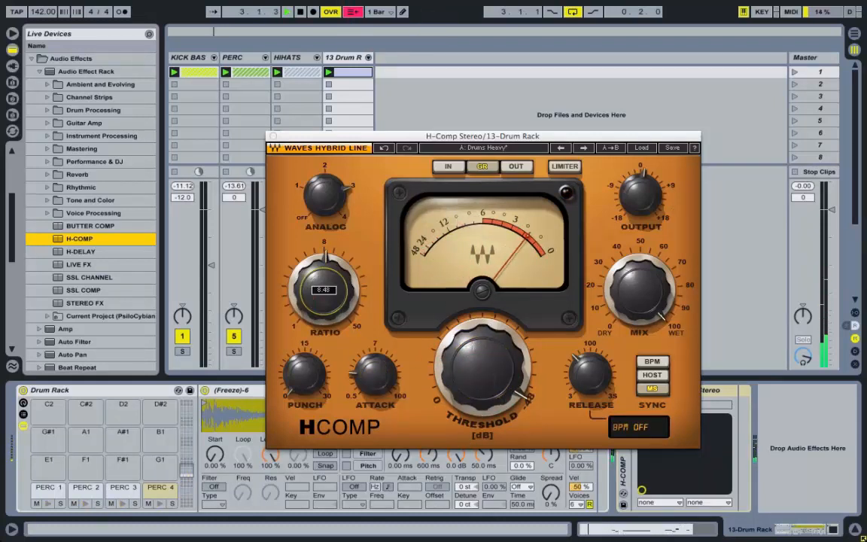
Sync H-Comp's release to the host at 1/8, and set its output to about 0.2 and mix to about 28
left_click_drag(605, 368, 605, 366)
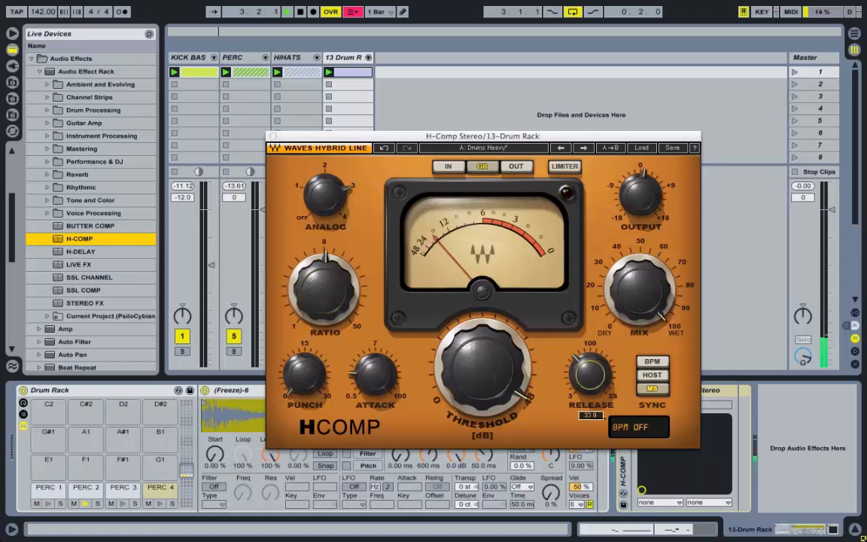
left_click(649, 375)
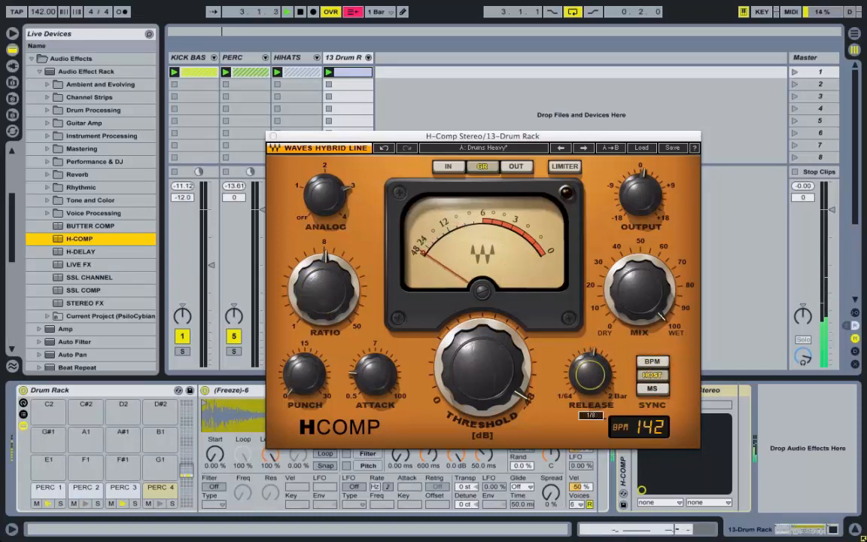
left_click_drag(643, 207, 643, 205)
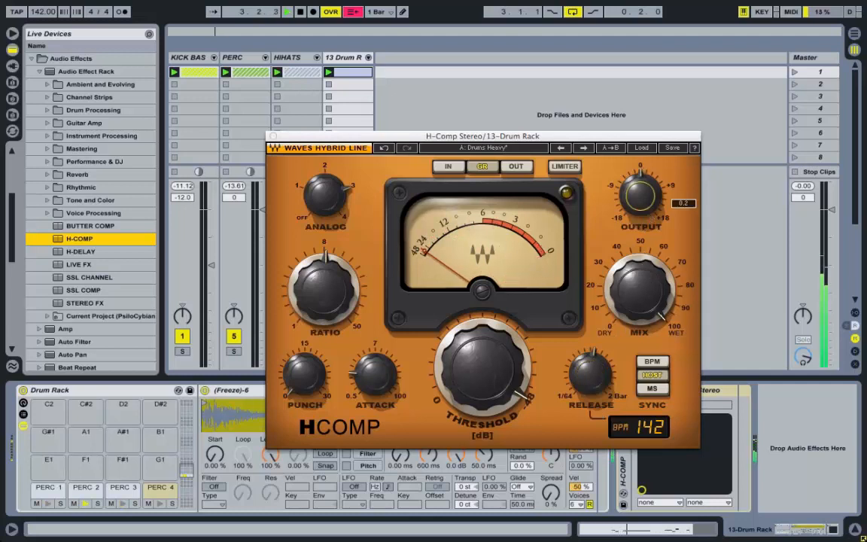
left_click_drag(639, 282, 639, 292)
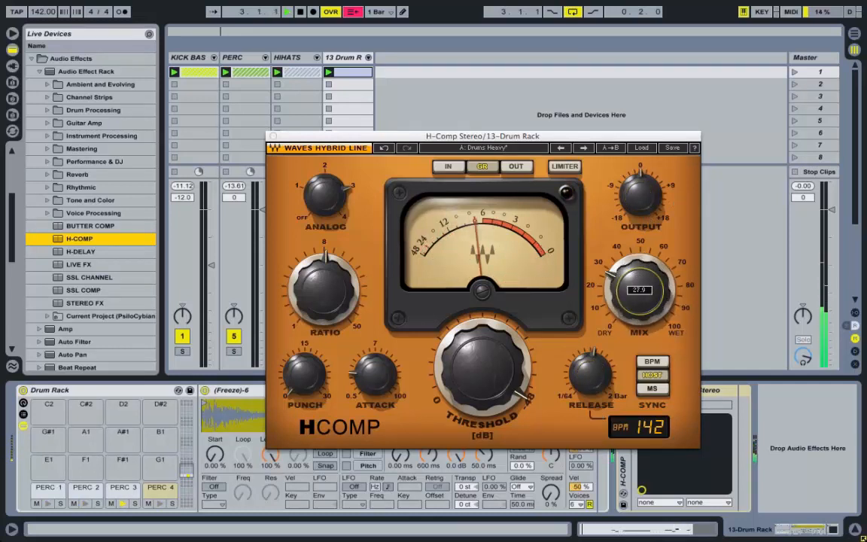
left_click(274, 139)
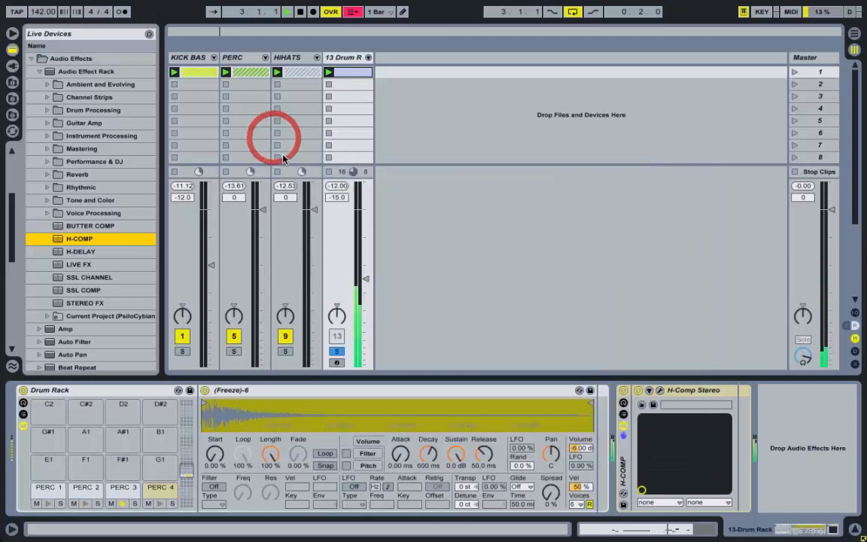
Reopen H-Comp on the Drum Rack track and turn on its limiter
left_click(660, 392)
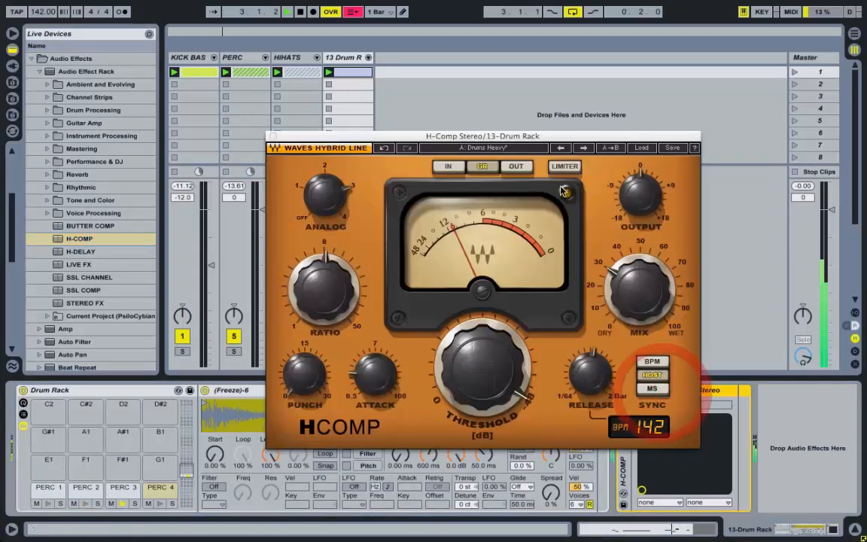
left_click_drag(40, 165, 458, 51)
left_click(424, 51)
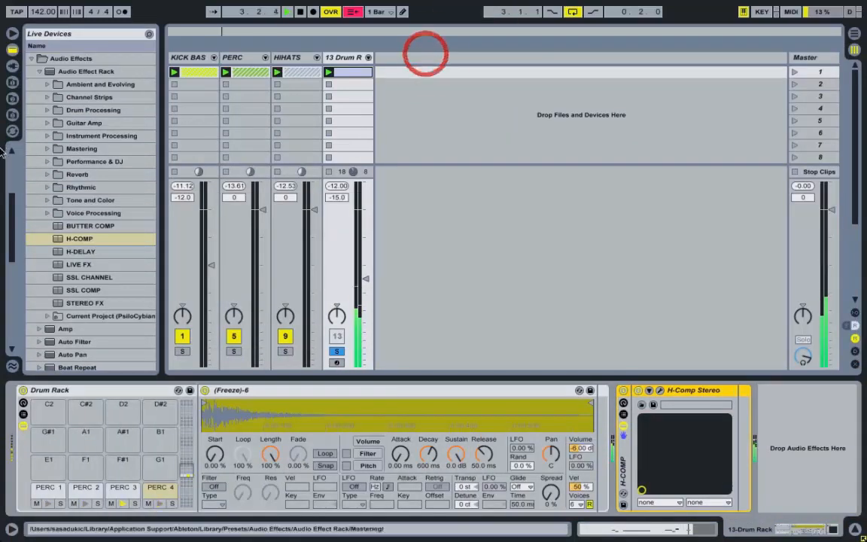
Add the FabFilter Pro-L VST after H-Comp on the Drum Rack track, keeping its default setting
left_click(12, 65)
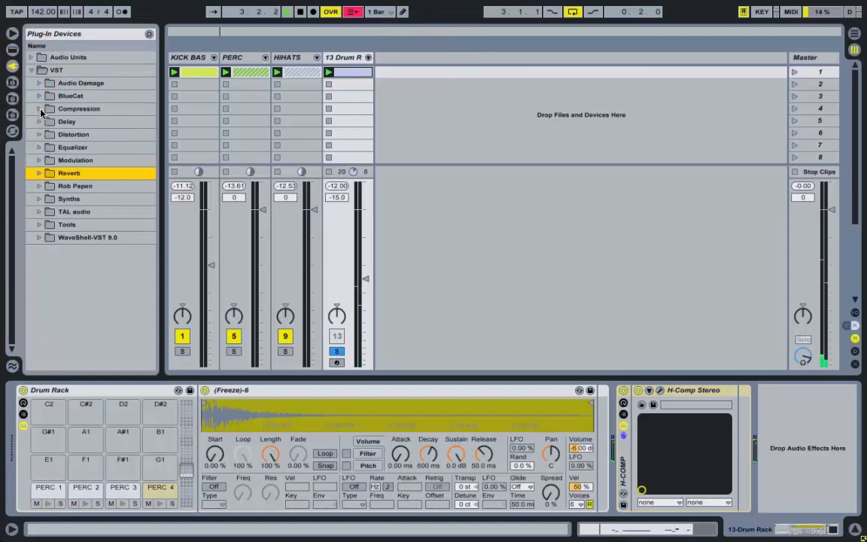
left_click(40, 108)
double_click(89, 134)
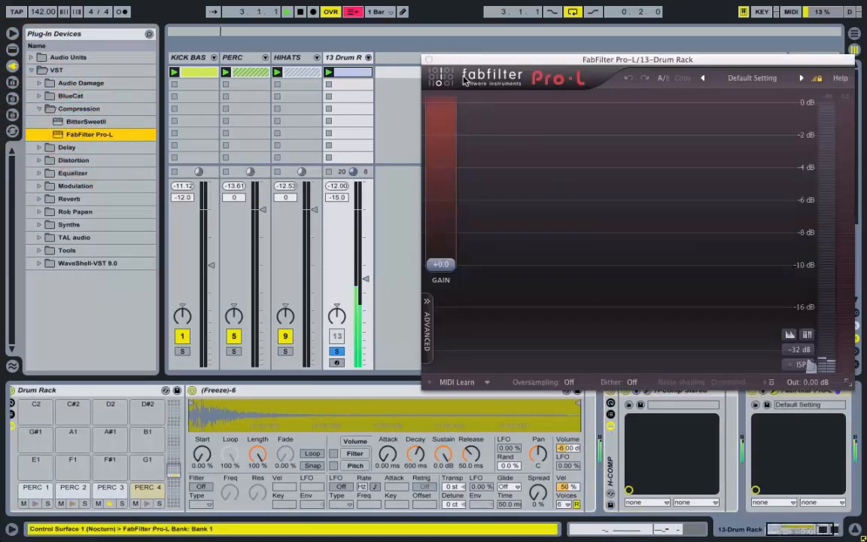
left_click(428, 59)
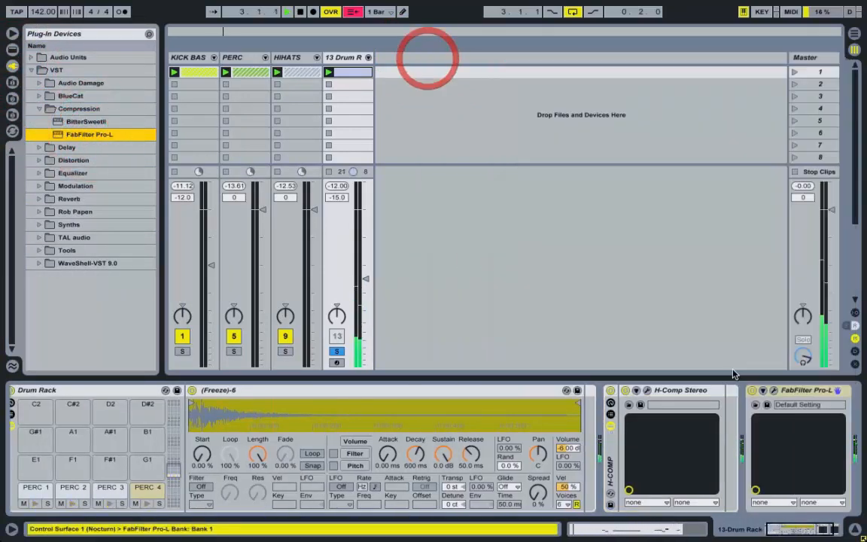
Raise H-Comp's wet/dry mix to about 41
left_click(647, 391)
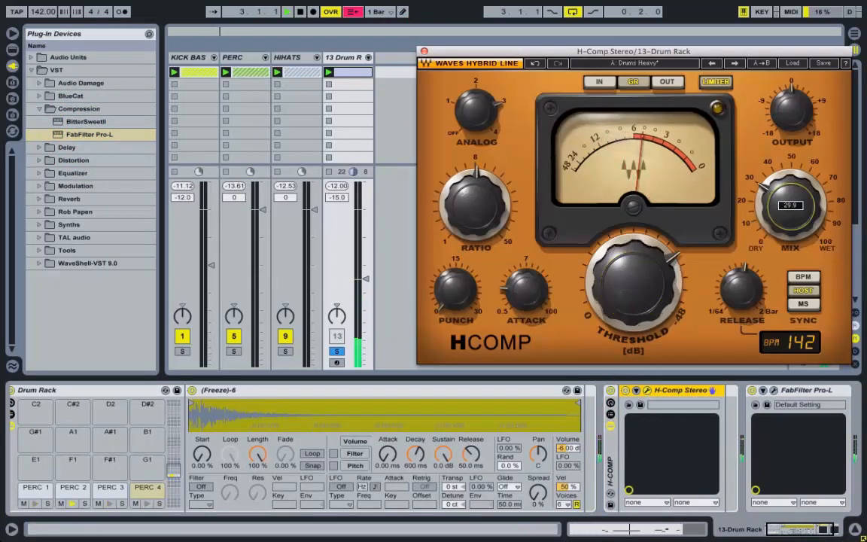
left_click_drag(791, 205, 790, 195)
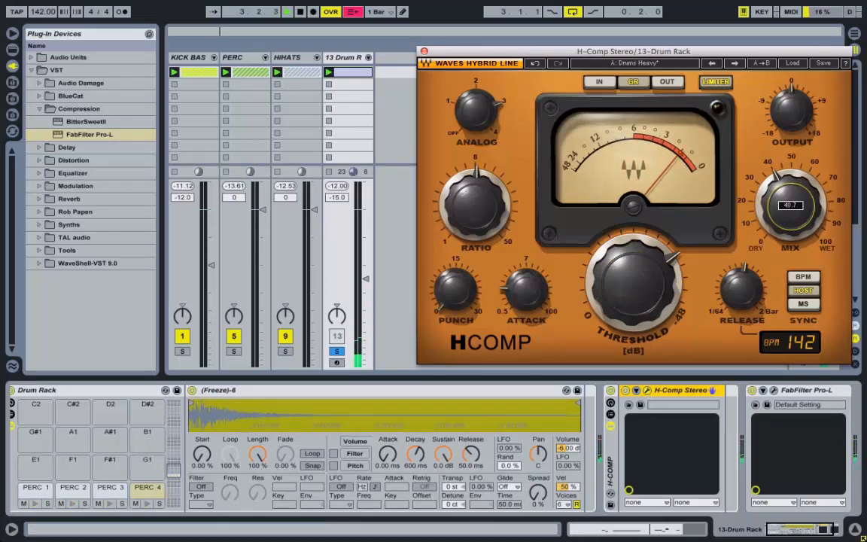
left_click(423, 51)
Unsolo the Drum Rack track and raise its volume to -13 dB
left_click(335, 351)
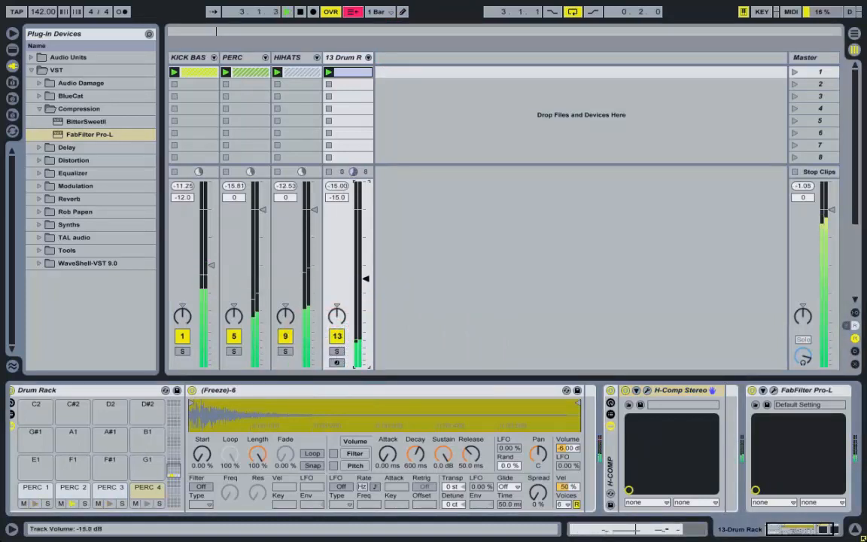
scroll(368, 284, "up", 1)
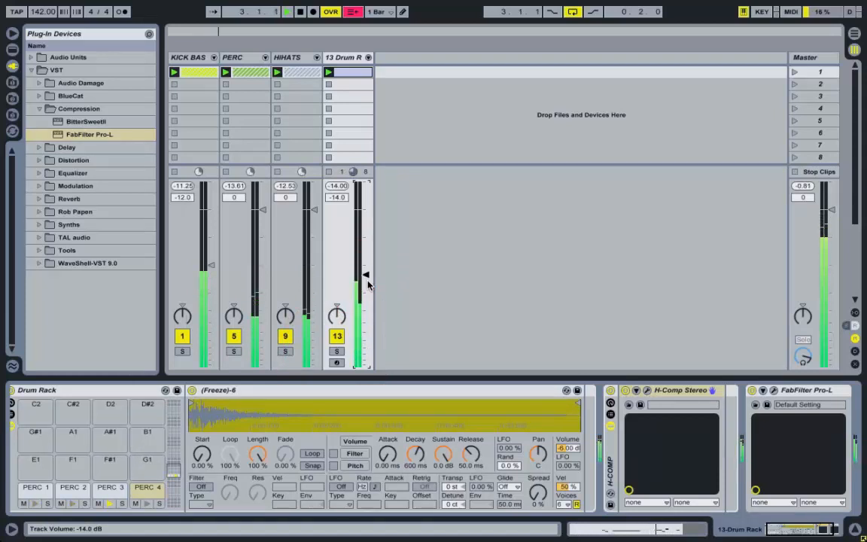
scroll(367, 275, "up", 1)
Rename the Drum Rack track PERC LOOP
right_click(352, 61)
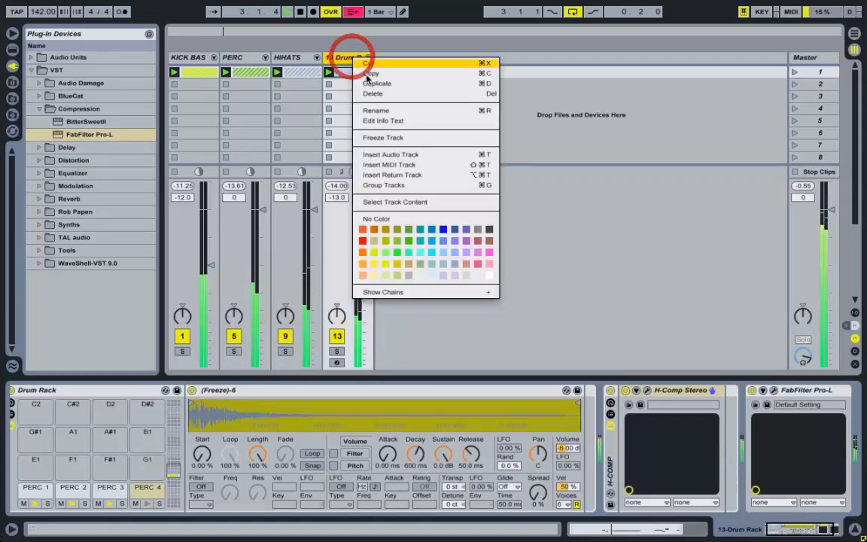
left_click(382, 117)
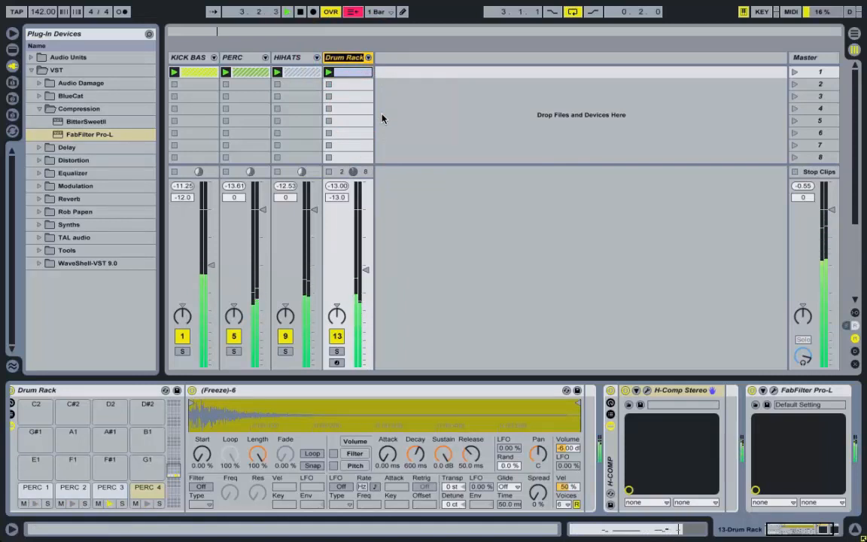
type("PERC LOOP")
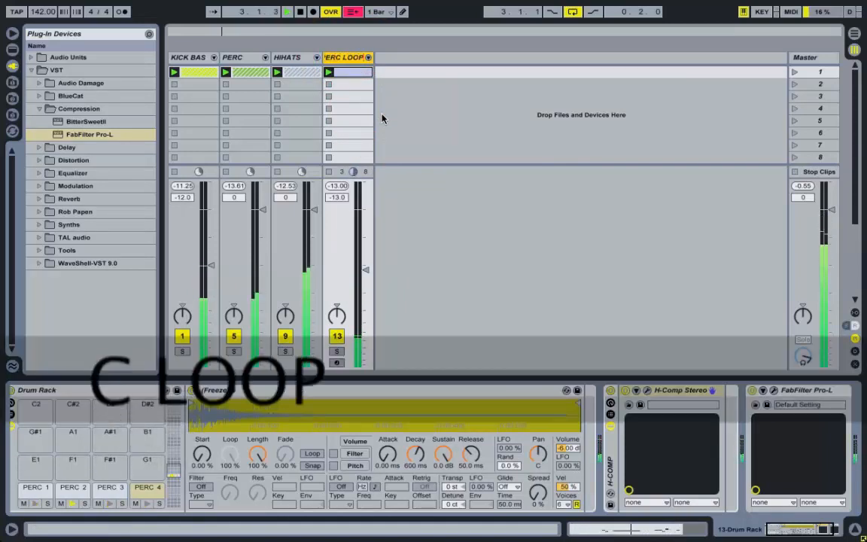
key("Return")
Freeze the PERC LOOP track, allowing the audio to stop
right_click(347, 58)
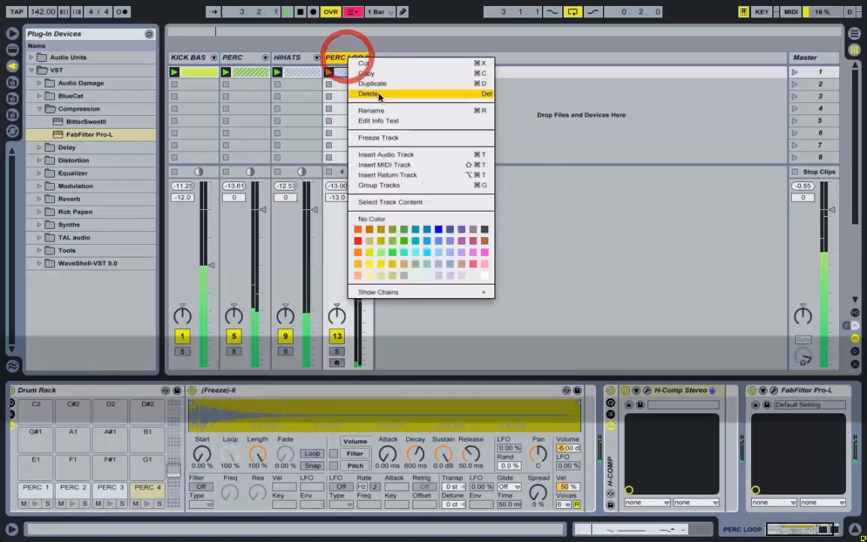
left_click(385, 140)
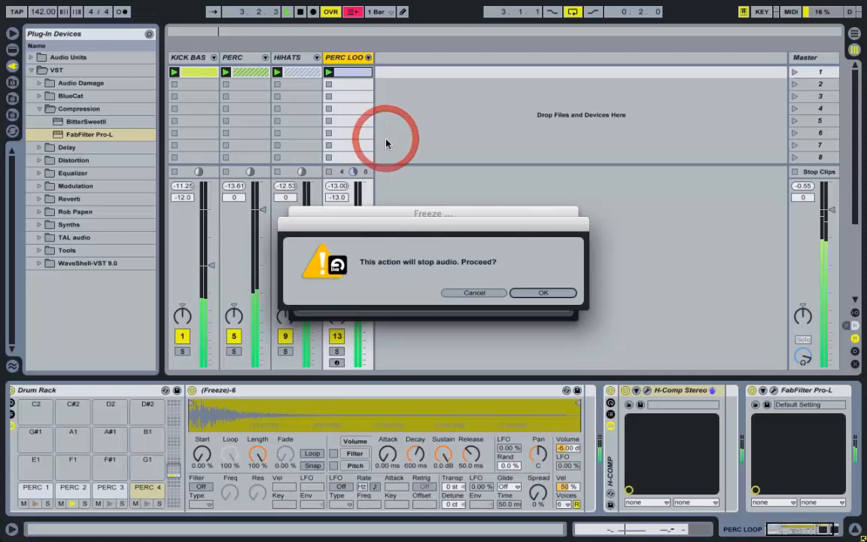
left_click(544, 293)
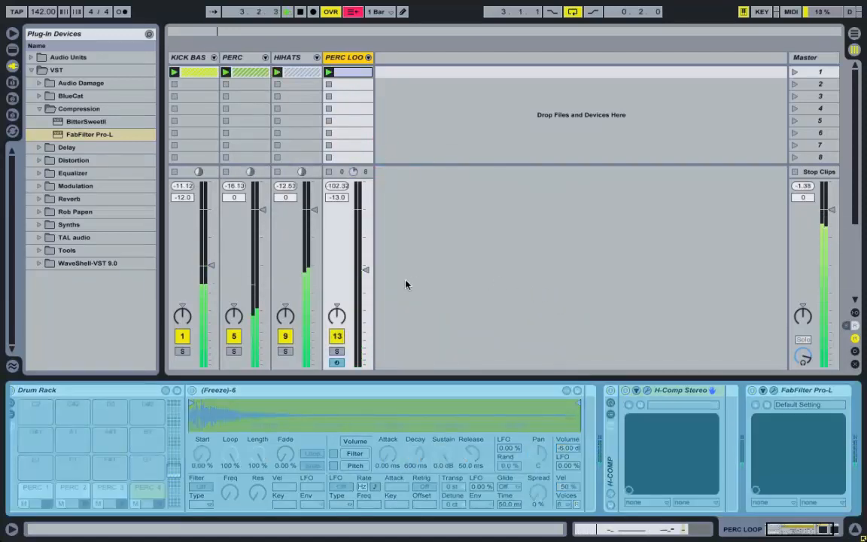
Lower the PERC LOOP track's volume to -14 dB and solo the track
left_click(366, 271)
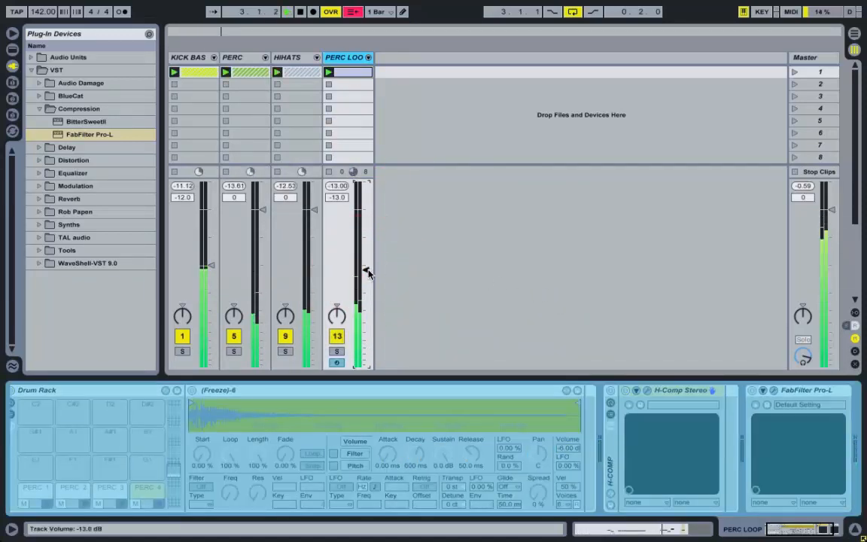
key("Down")
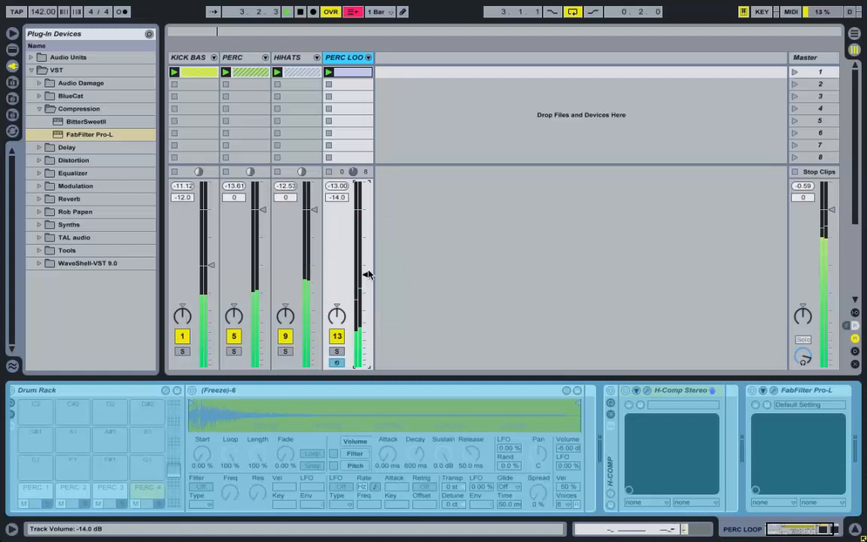
left_click(337, 352)
Unfreeze the PERC LOOP track and insert the STEREO FX rack between H-COMP and FabFilter Pro-L
right_click(348, 57)
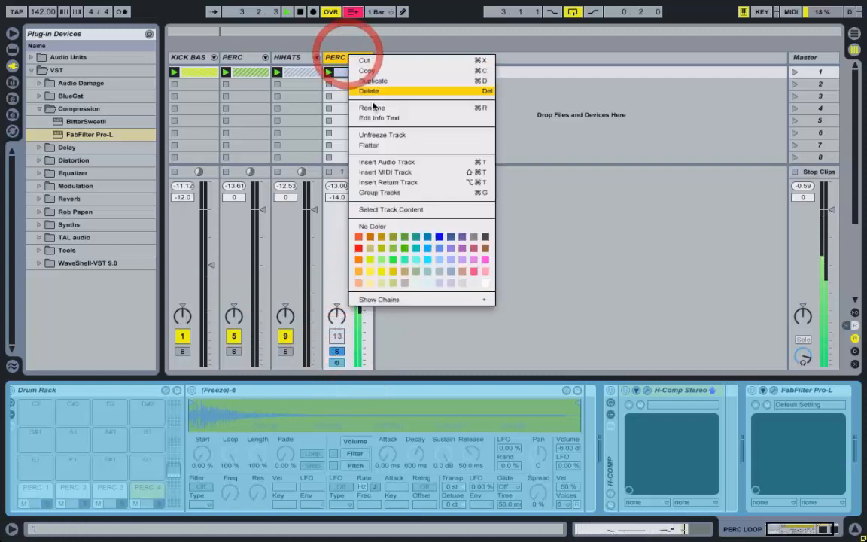
left_click(383, 135)
left_click(39, 109)
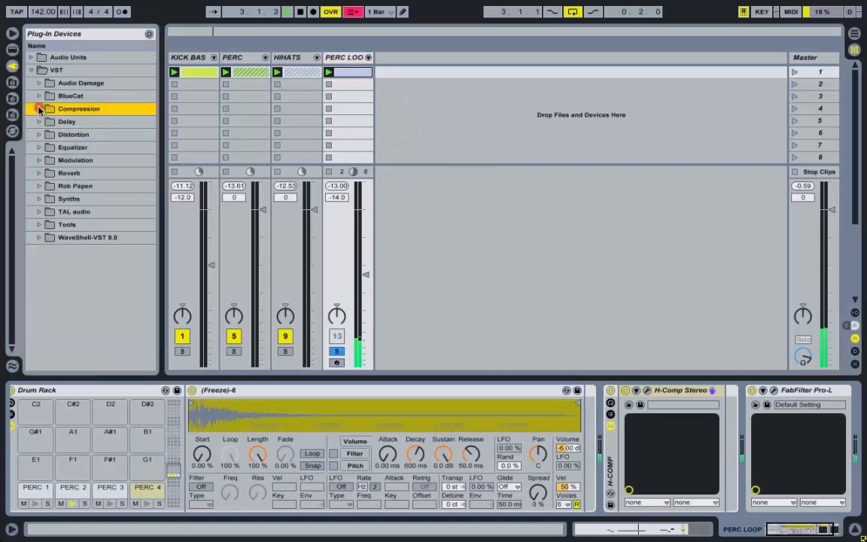
left_click(12, 48)
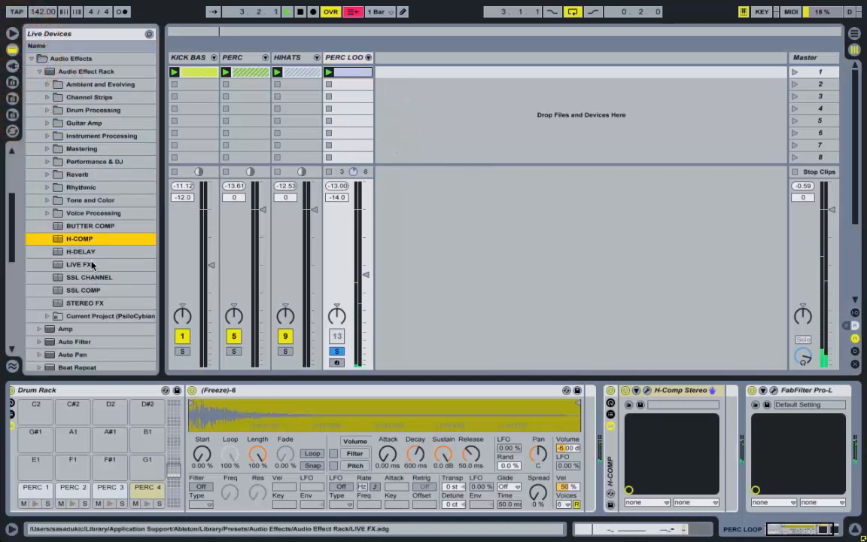
left_click(85, 303)
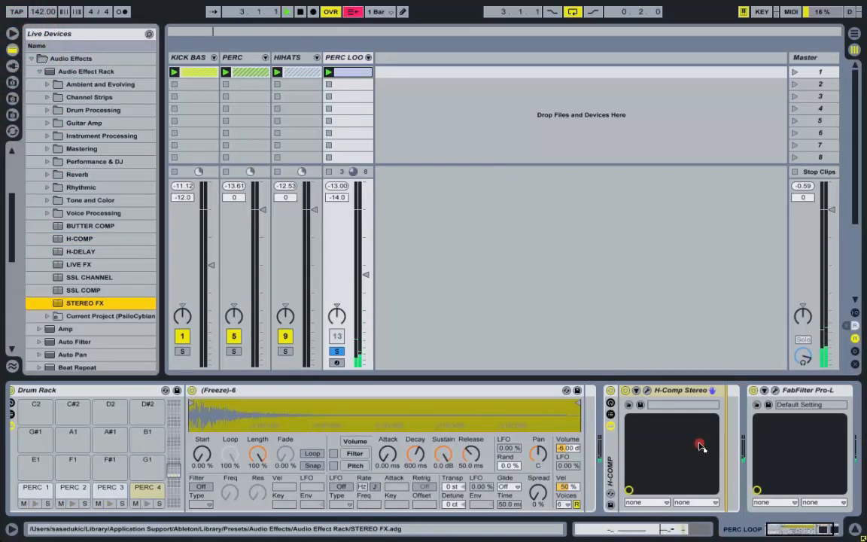
left_click_drag(700, 446, 747, 444)
left_click_drag(523, 104, 592, 106)
left_click(434, 67)
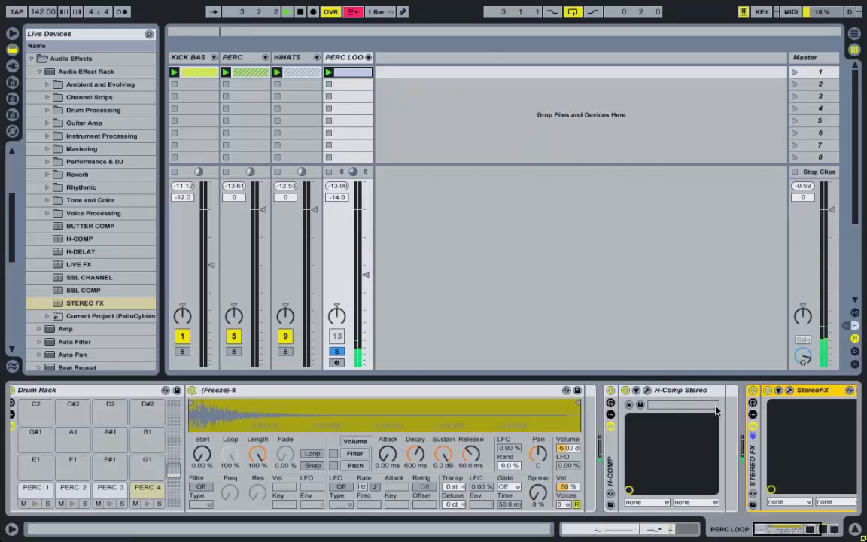
Freeze the PERC LOOP track, then relaunch scene 1 and unsolo the track
right_click(341, 63)
left_click(376, 139)
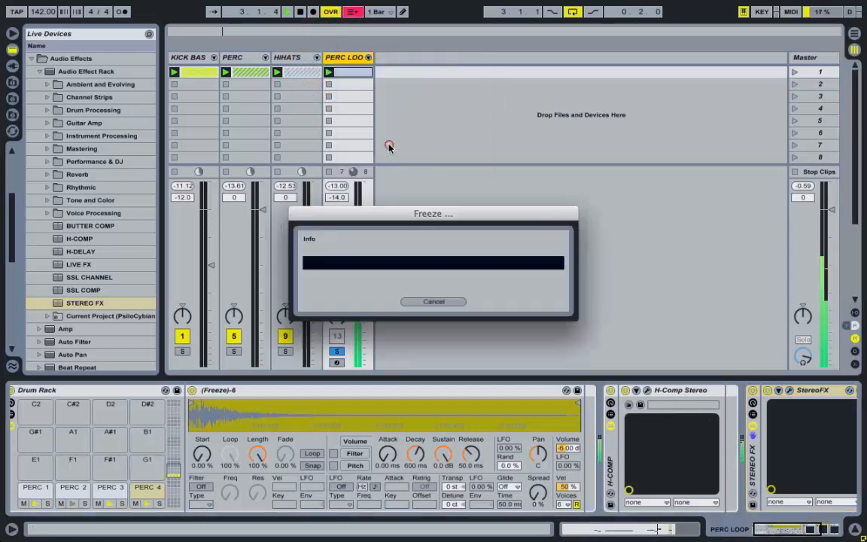
left_click(538, 292)
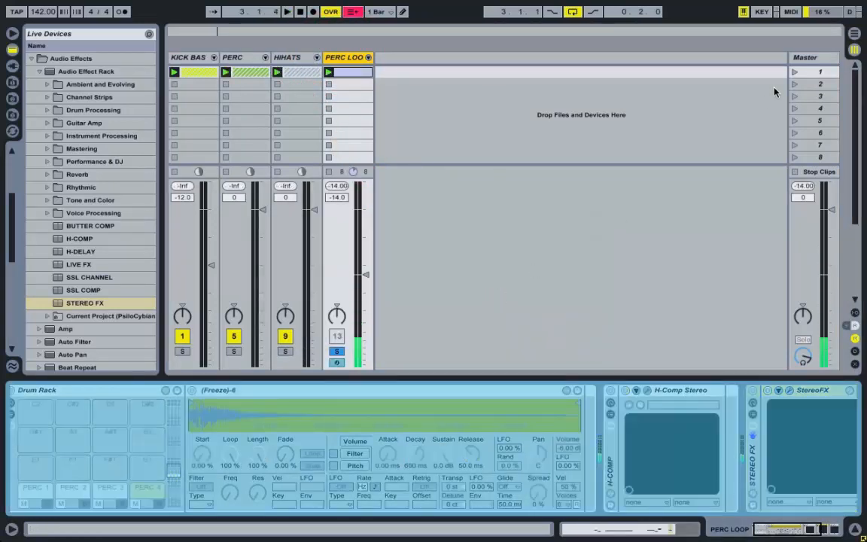
left_click(794, 73)
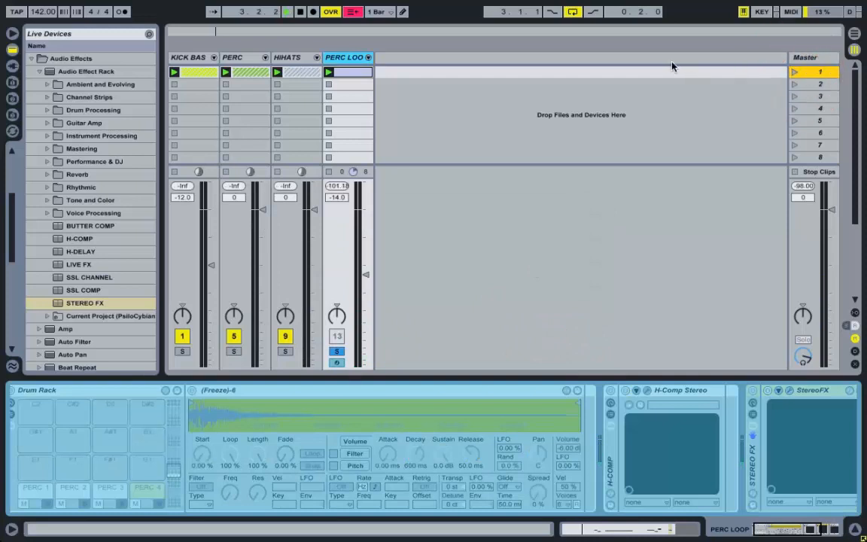
left_click(338, 352)
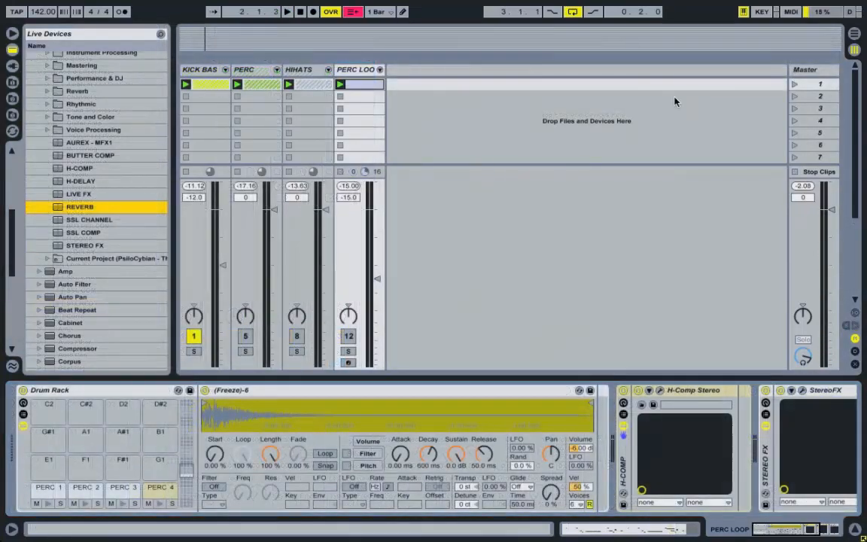
Activate the PERC LOOP track and launch scene 1 to play it with the kick and bass
left_click(477, 108)
left_click(349, 336)
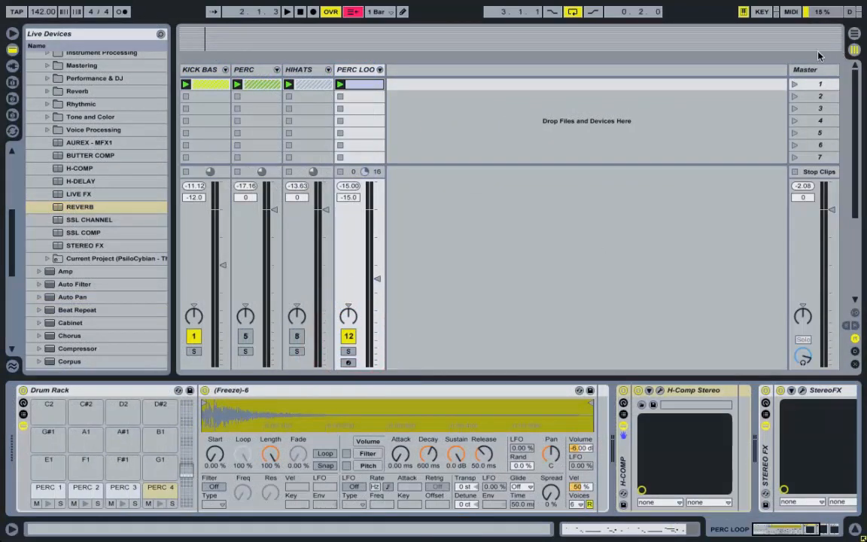
left_click(794, 85)
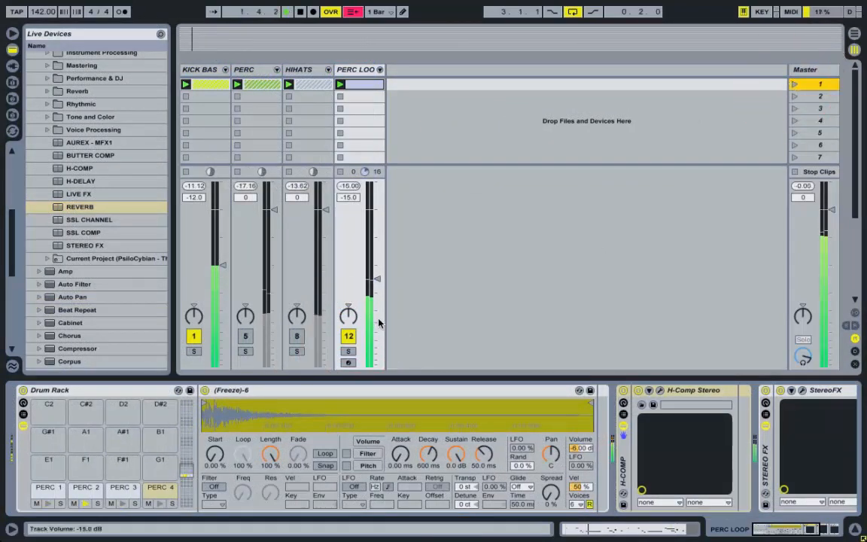
Insert the REVERB rack before H-COMP on PERC LOOP and load Eos's 13 - Drum Plate preset
left_click(81, 208)
left_click_drag(83, 209, 612, 452)
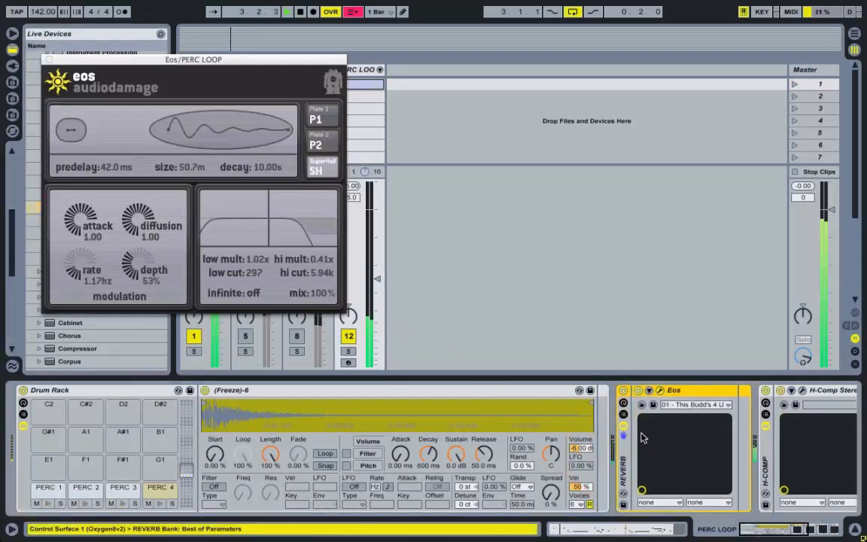
left_click(682, 407)
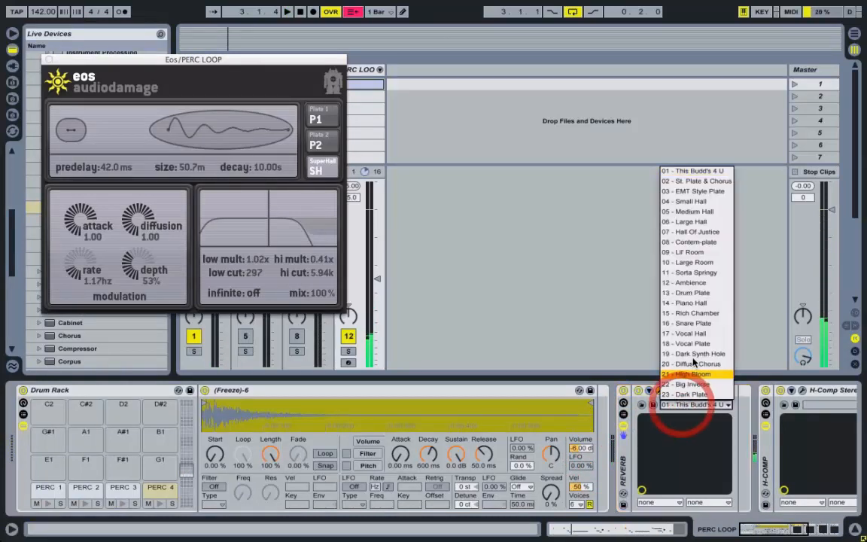
left_click(704, 298)
key("space")
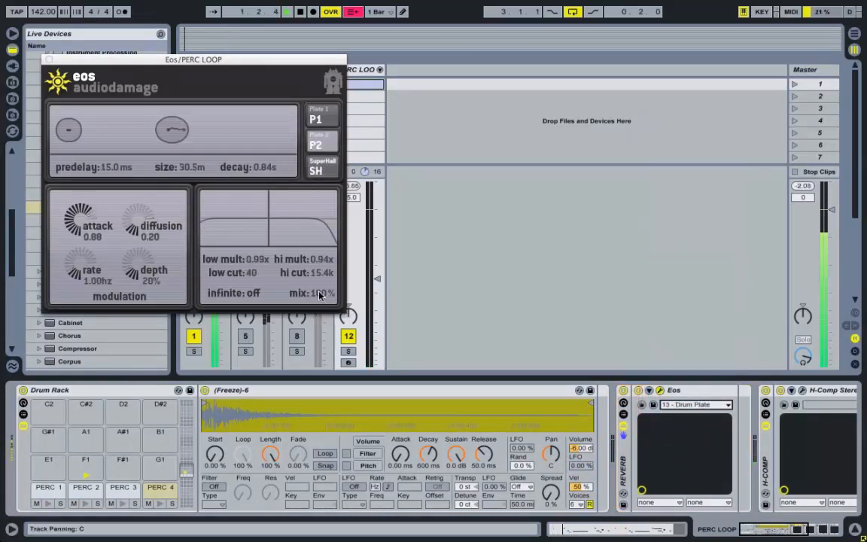
Set the PERC LOOP Eos reverb to 9% mix, 0.60 s decay and 26.0 m size, closing its window
left_click_drag(319, 296, 292, 488)
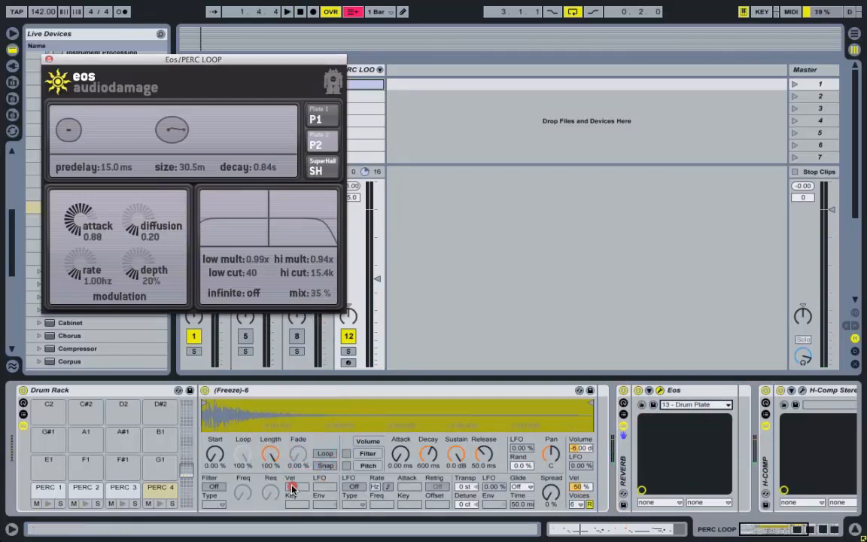
mouse_move(325, 378)
left_mouse_down()
mouse_move(319, 299)
mouse_move(330, 292)
left_mouse_up()
key("space")
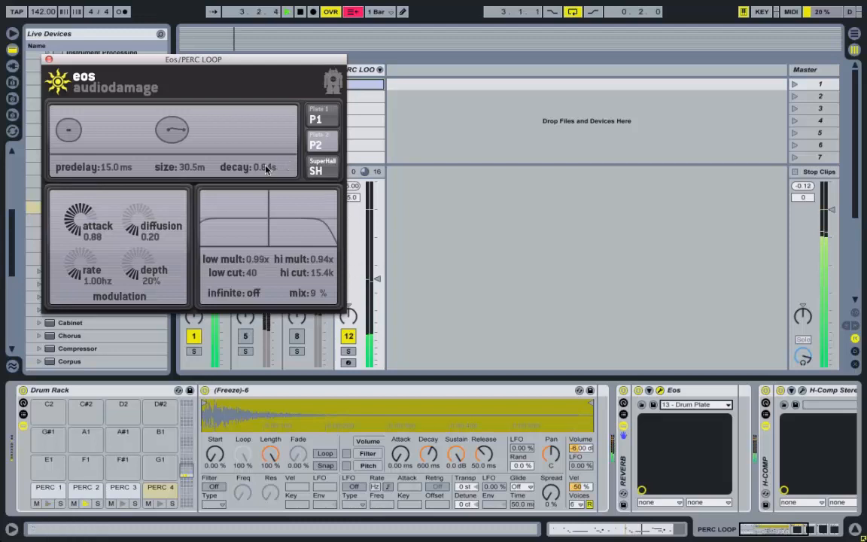
mouse_move(264, 179)
left_mouse_down()
mouse_move(264, 188)
mouse_move(253, 168)
mouse_move(271, 169)
left_mouse_up()
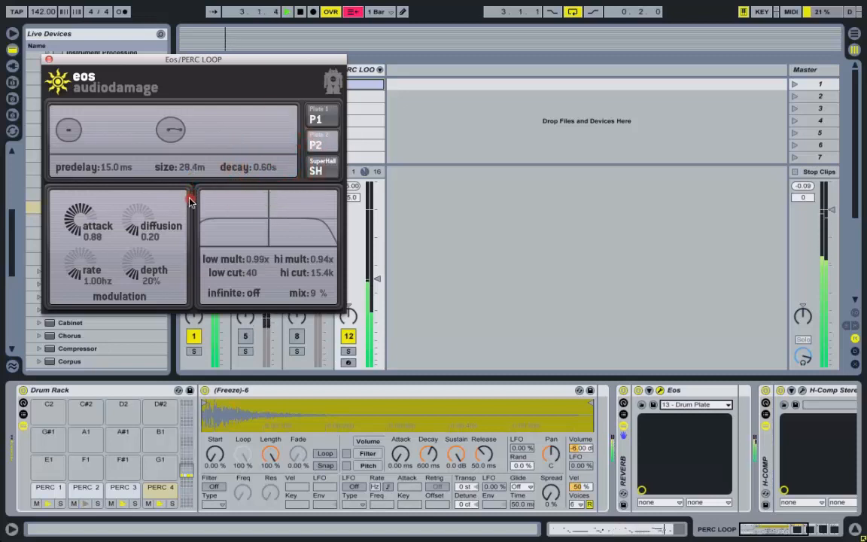
left_click_drag(190, 202, 190, 224)
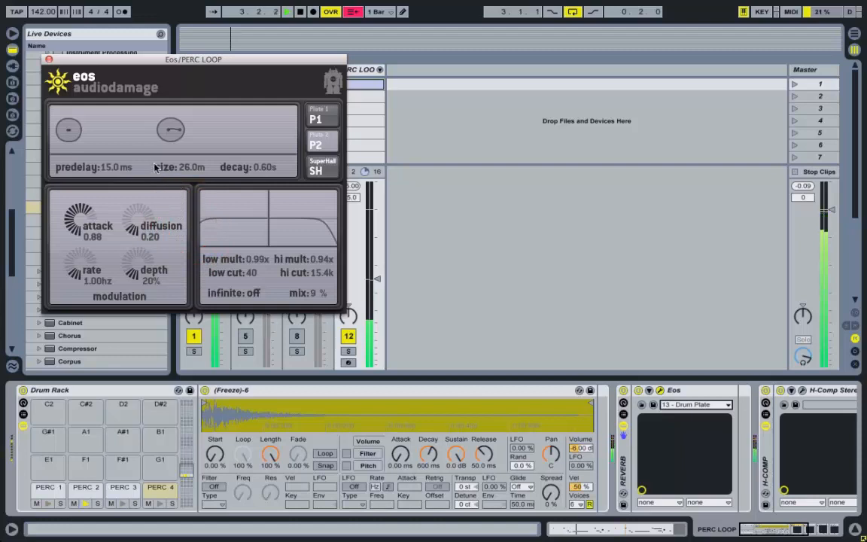
left_click(49, 59)
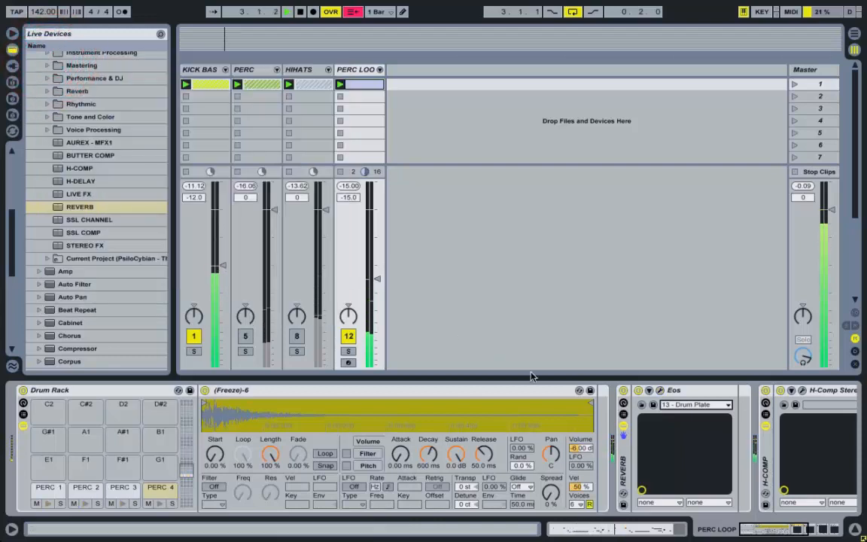
Freeze the PERC LOOP track with its reverb in place, accepting the audio stop
right_click(357, 71)
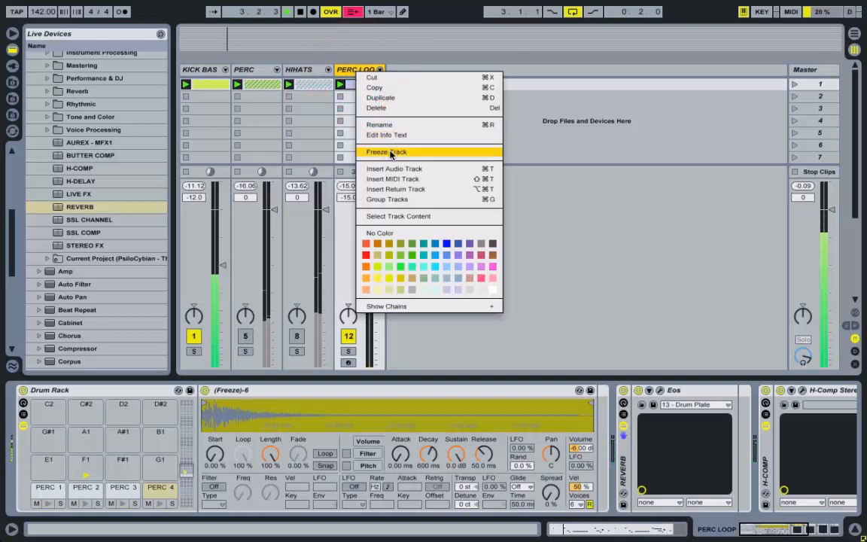
left_click(388, 152)
left_click(531, 292)
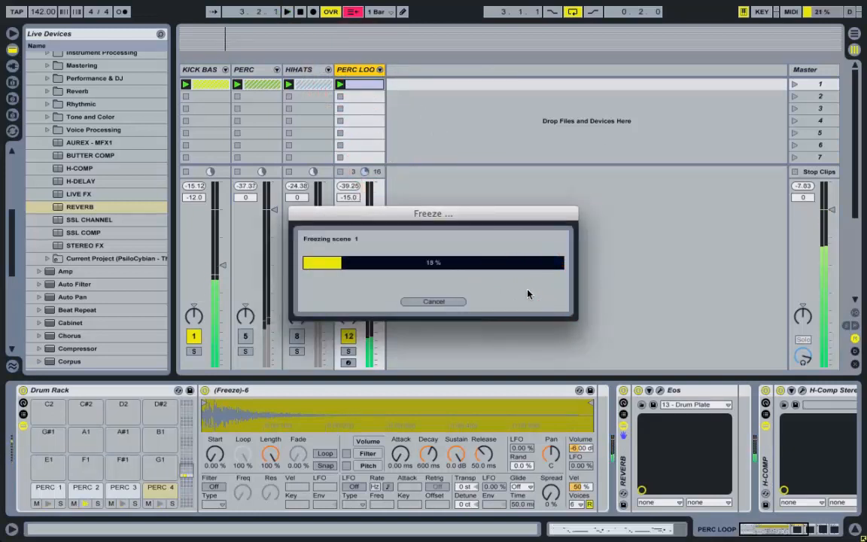
Activate and unfold the HIHATS group, then solo its CHH track and launch scene 1
left_click(296, 336)
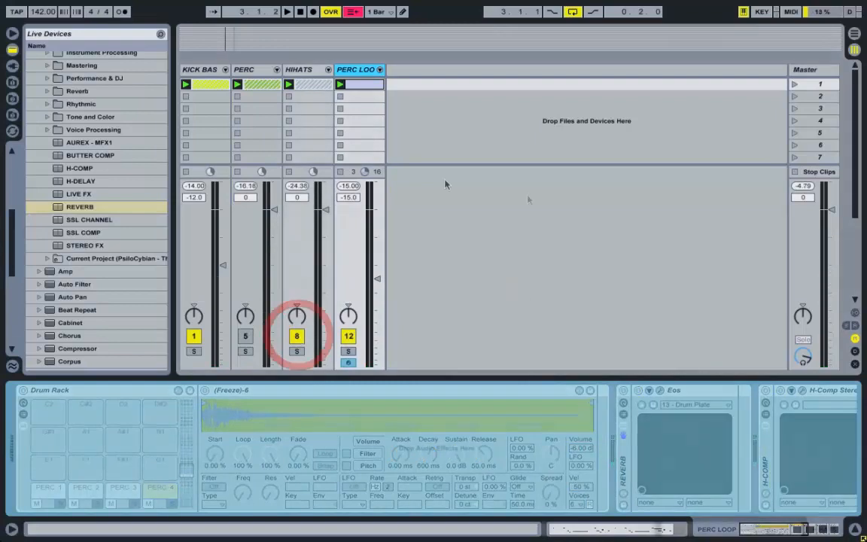
left_click(328, 69)
left_click(402, 70)
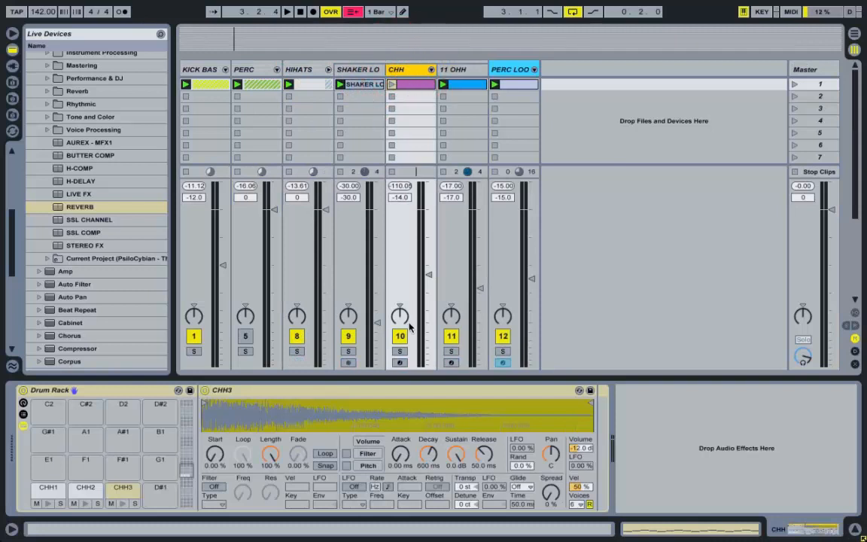
left_click(400, 351)
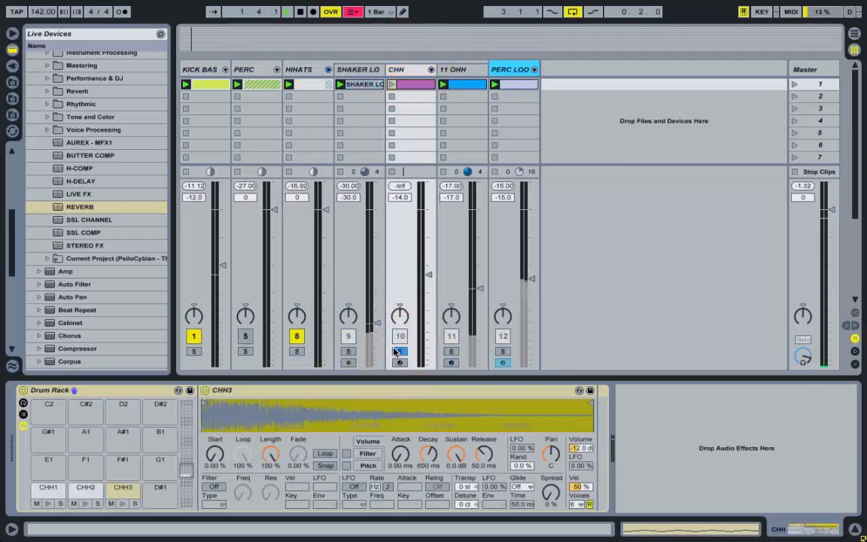
left_click(813, 84)
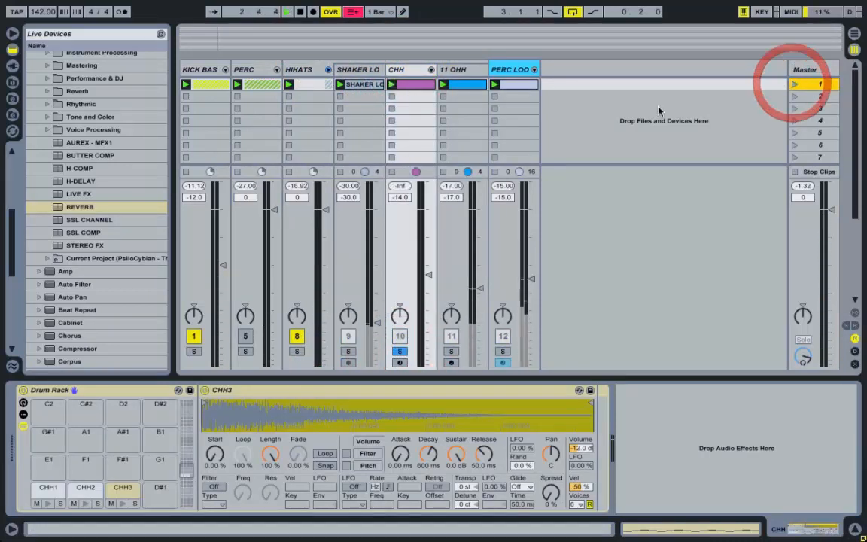
Add the REVERB rack to the CHH track and load Eos's 09 - Lil' Room preset
double_click(87, 207)
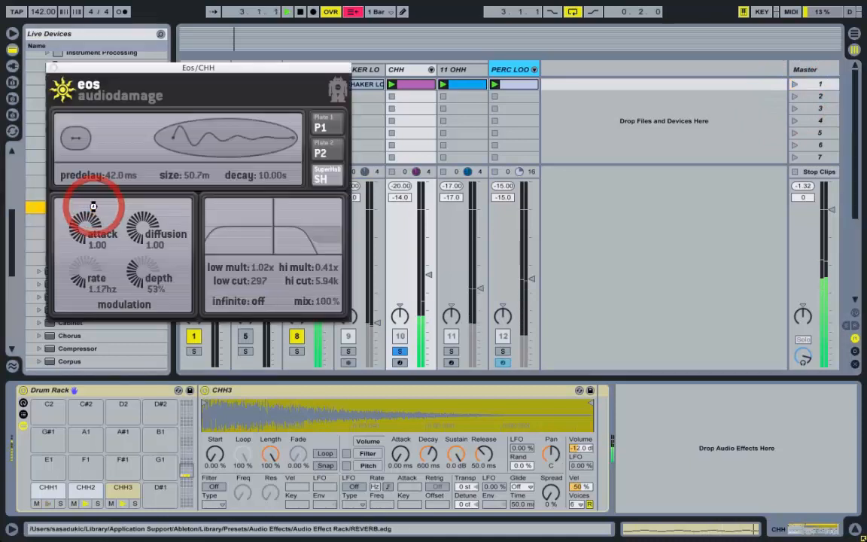
left_click(679, 404)
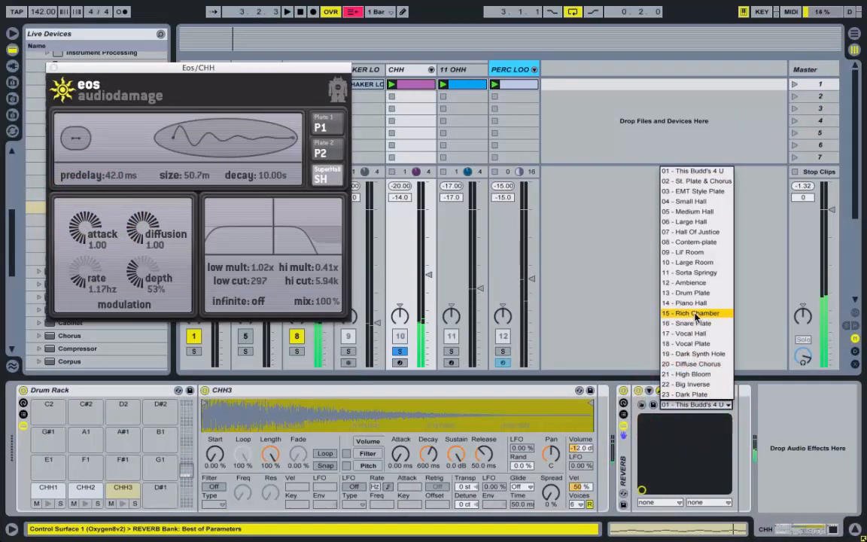
left_click(699, 253)
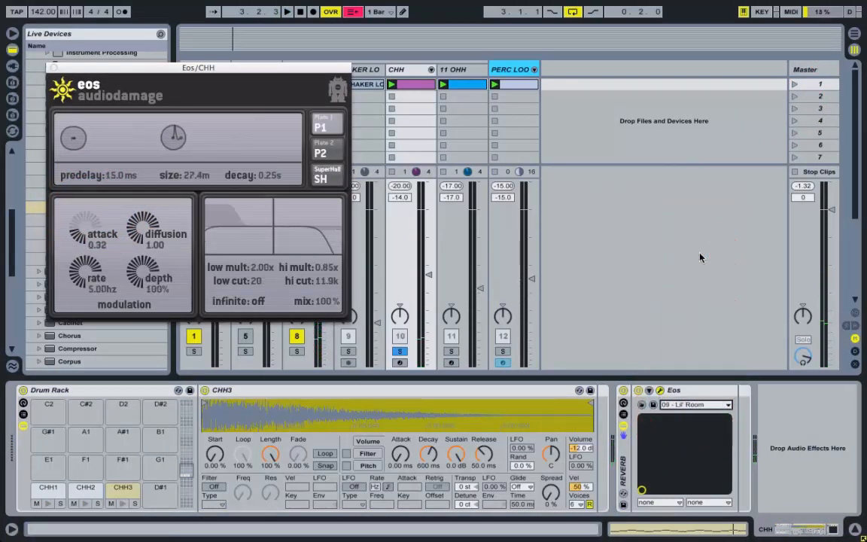
Adjust the CHH Eos reverb to 8% mix, 0.0 ms predelay and 16.7 m size
left_click_drag(329, 302, 307, 375)
left_click_drag(116, 177, 112, 284)
left_click_drag(190, 179, 193, 189)
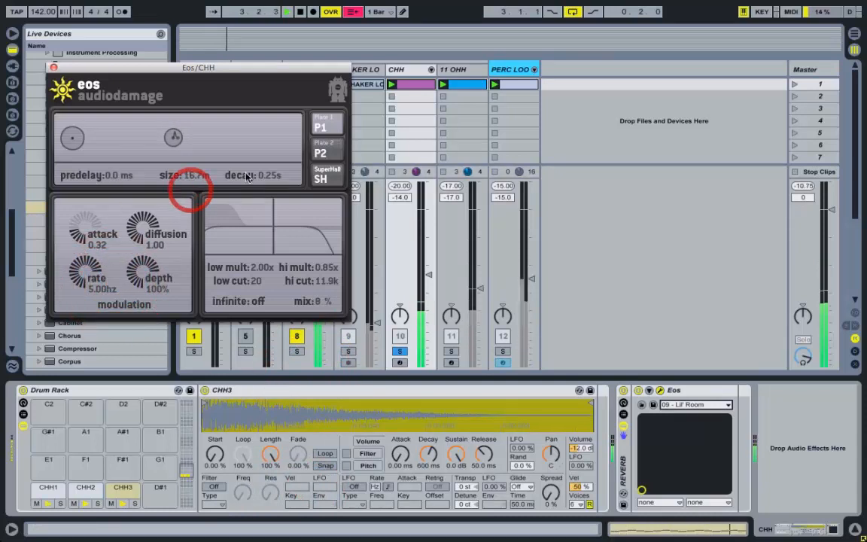
left_click_drag(266, 185, 268, 187)
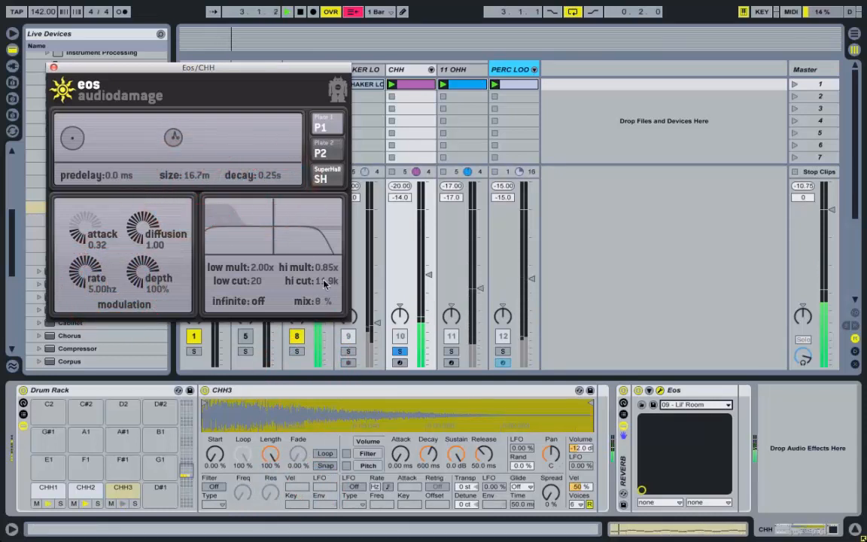
Set the CHH track's Eos reverb mix to 7%, take CHH out of solo and close the plug-in window
left_click_drag(323, 306, 322, 311)
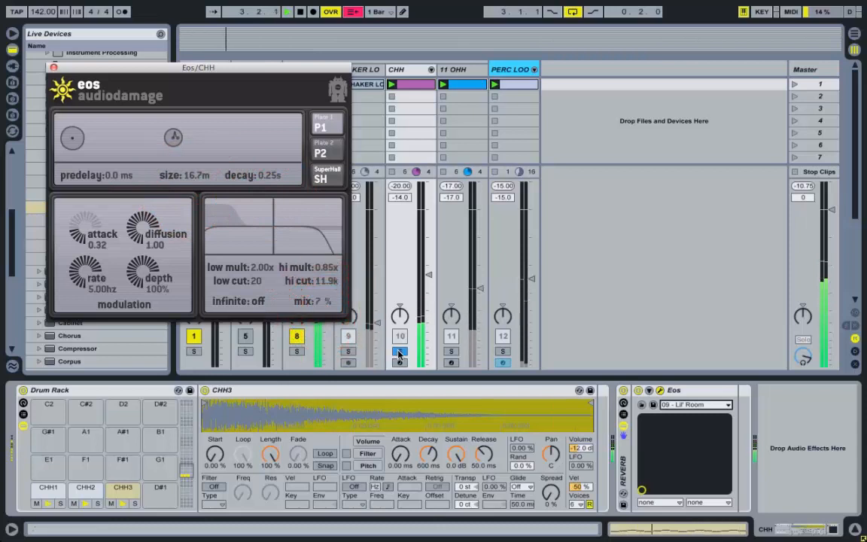
left_click(399, 352)
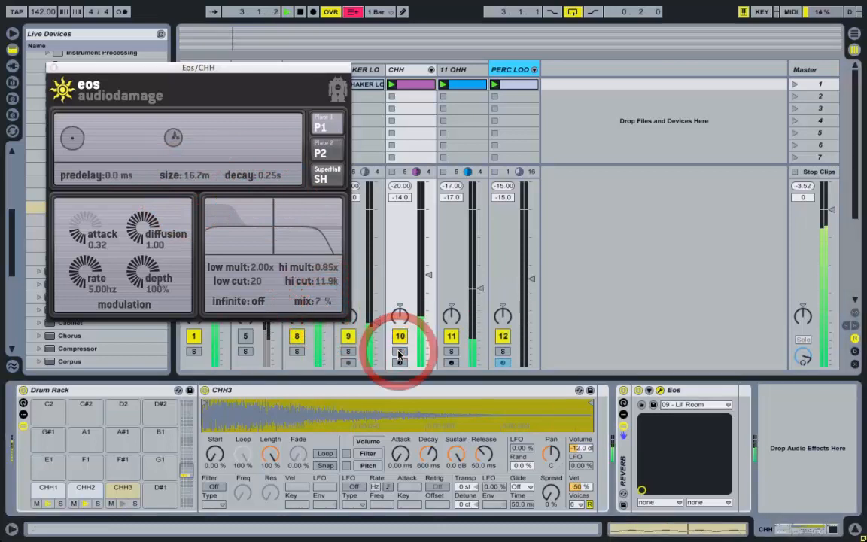
left_click(53, 67)
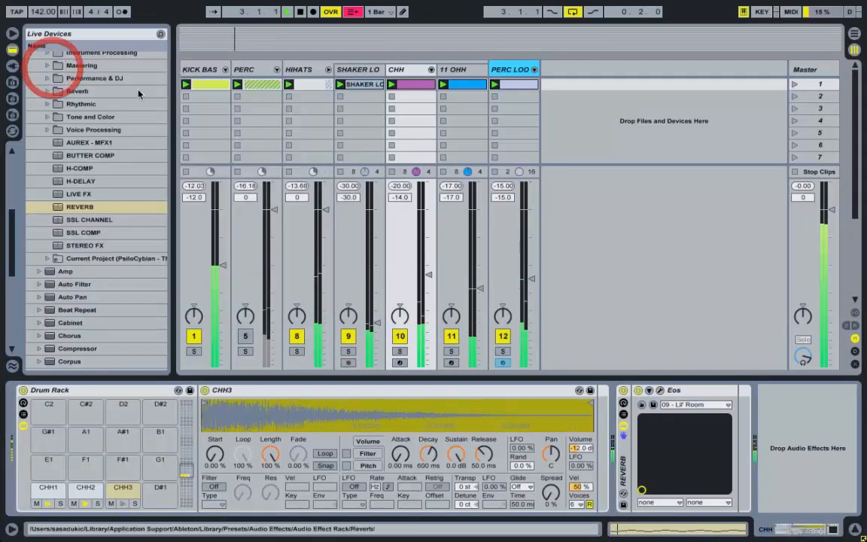
Fold the HIHATS group to hide its member tracks
left_click(565, 109)
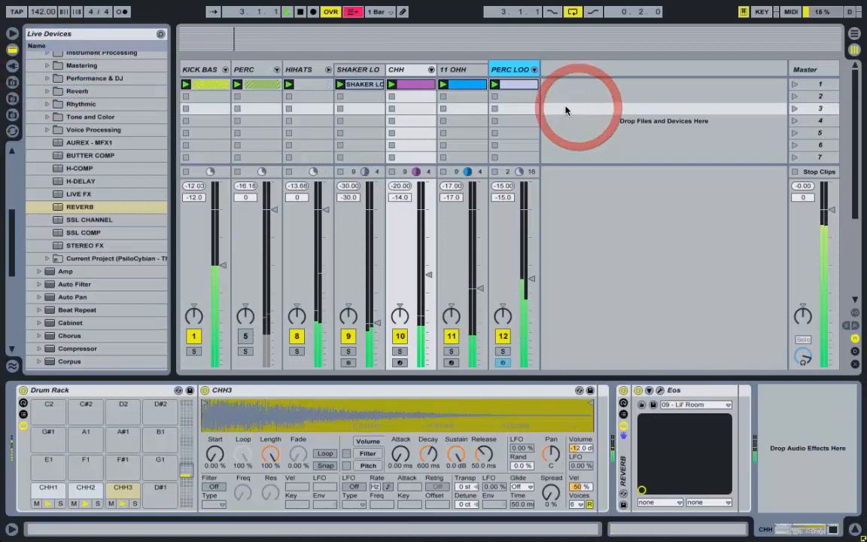
left_click(328, 70)
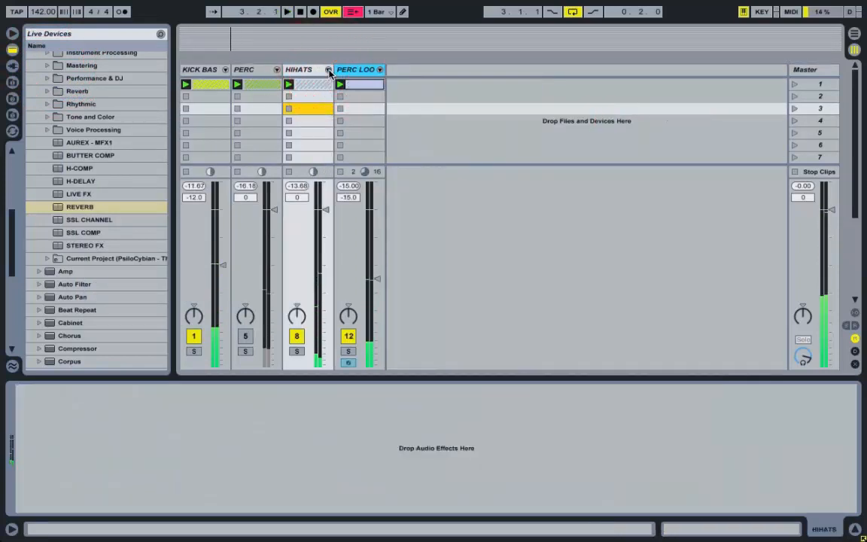
left_click(619, 143)
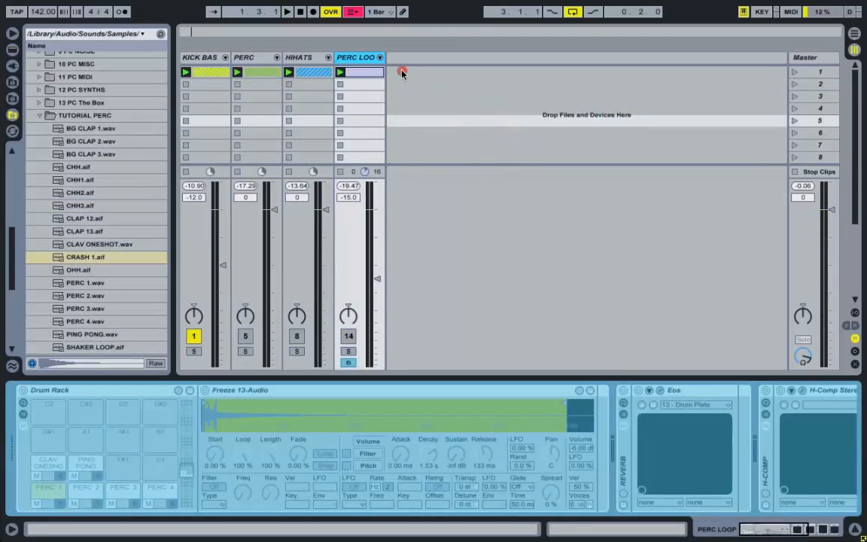
Insert a MIDI track after PERC LOOP and load the CRASH 1.aif sample onto it
right_click(402, 73)
left_click(426, 87)
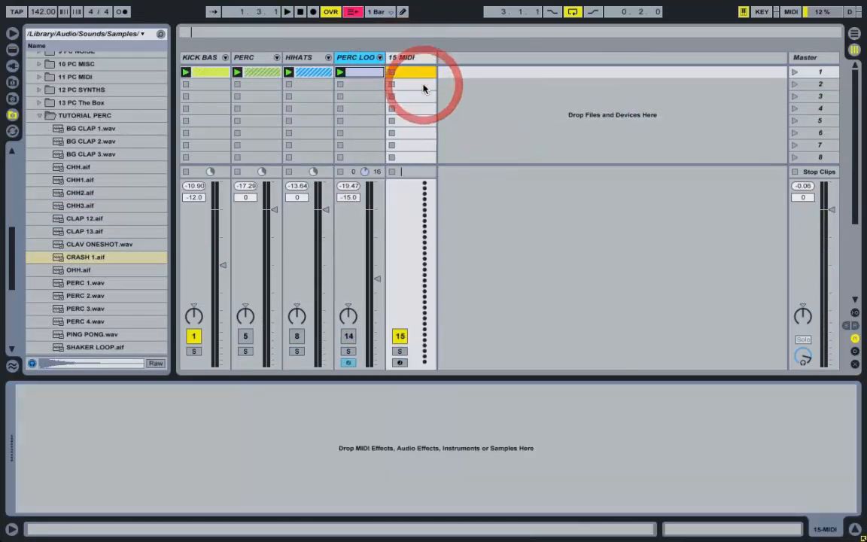
left_click(81, 256)
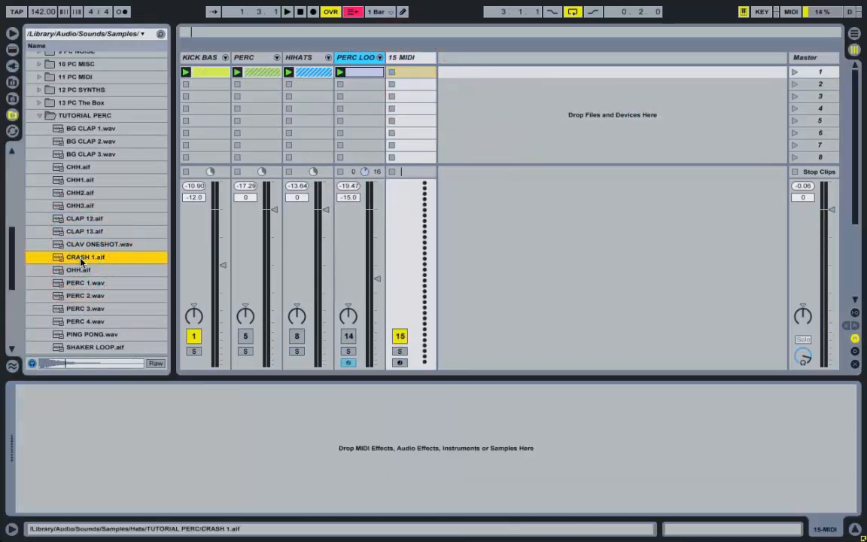
left_click_drag(83, 260, 199, 431)
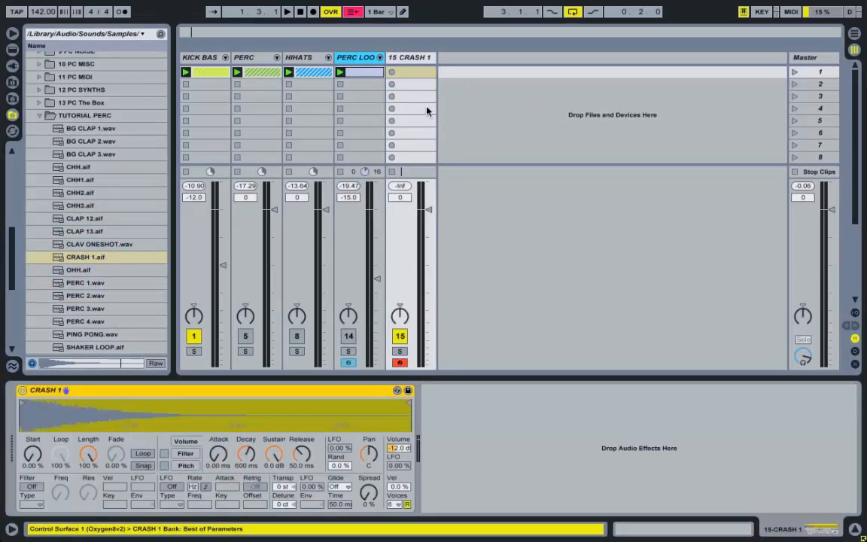
Create a clip in the crash track's first slot with a two-bar C3 note at its start and a 16-bar loop length
double_click(420, 73)
right_click(390, 293)
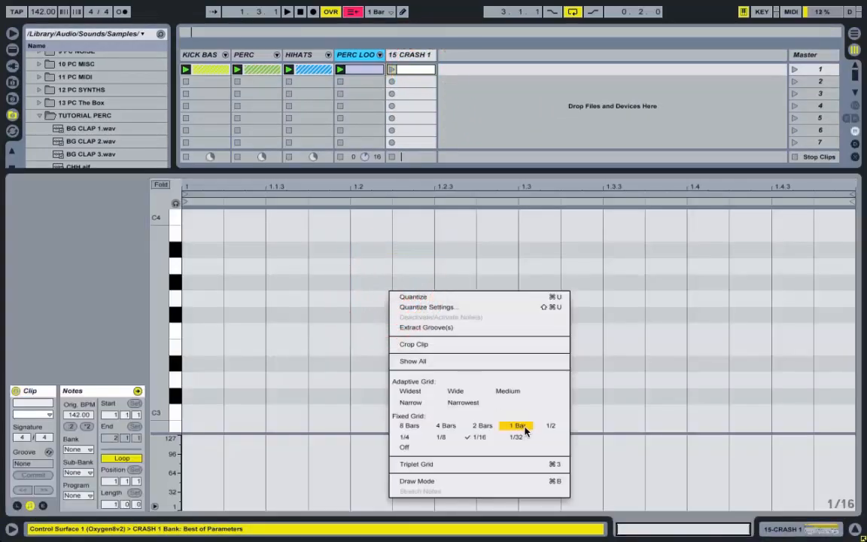
left_click(482, 426)
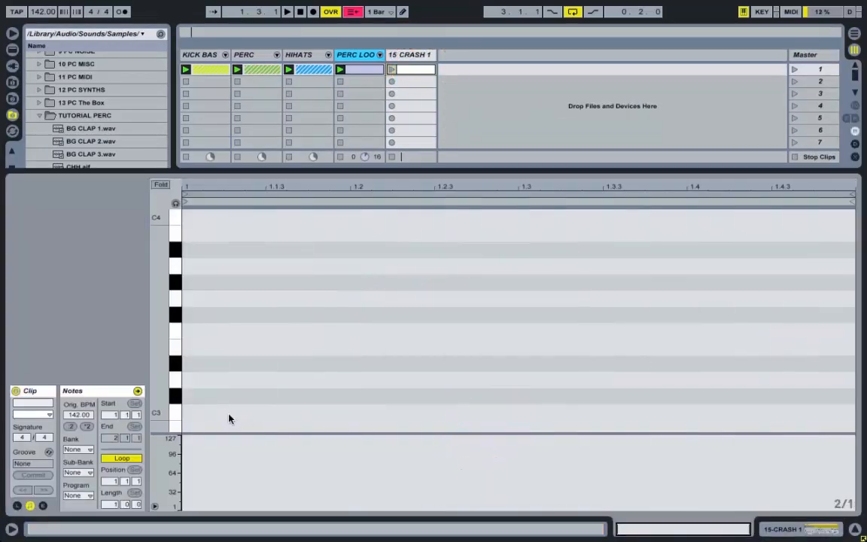
double_click(211, 415)
left_click(111, 505)
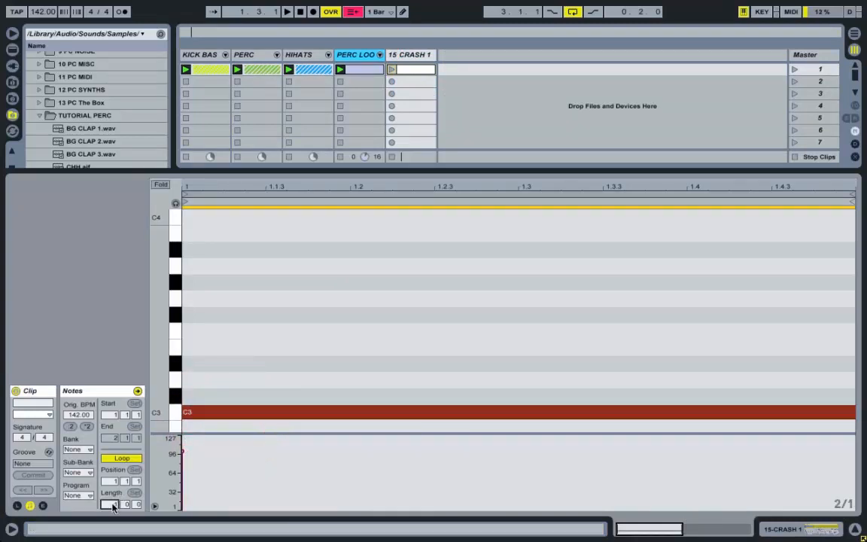
type("16")
key("Return")
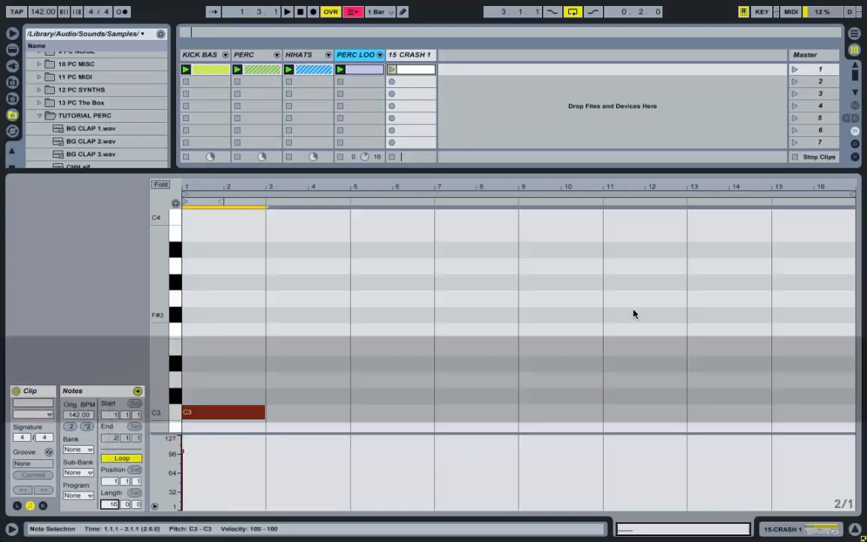
Launch scene 1 and lower the crash track's volume to -5.0 dB while it plays
left_click(522, 77)
left_click(794, 69)
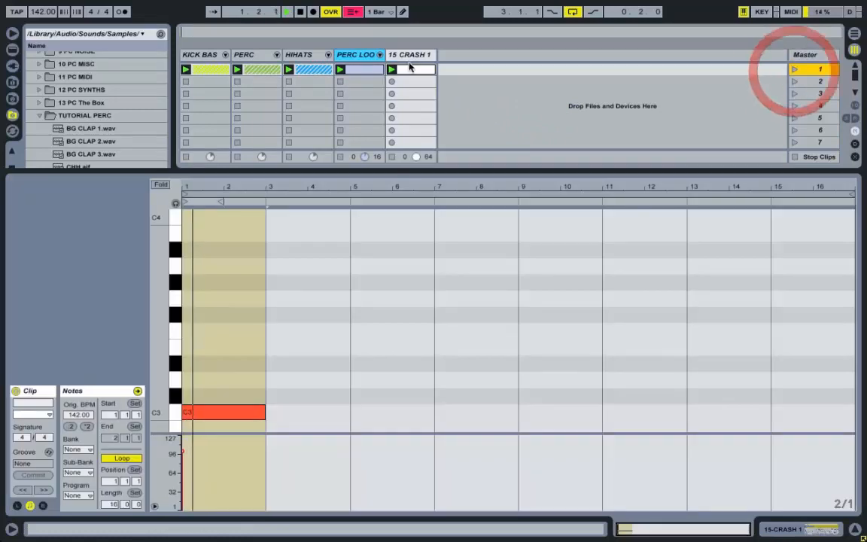
double_click(414, 55)
key("space")
key("space")
left_click(431, 213)
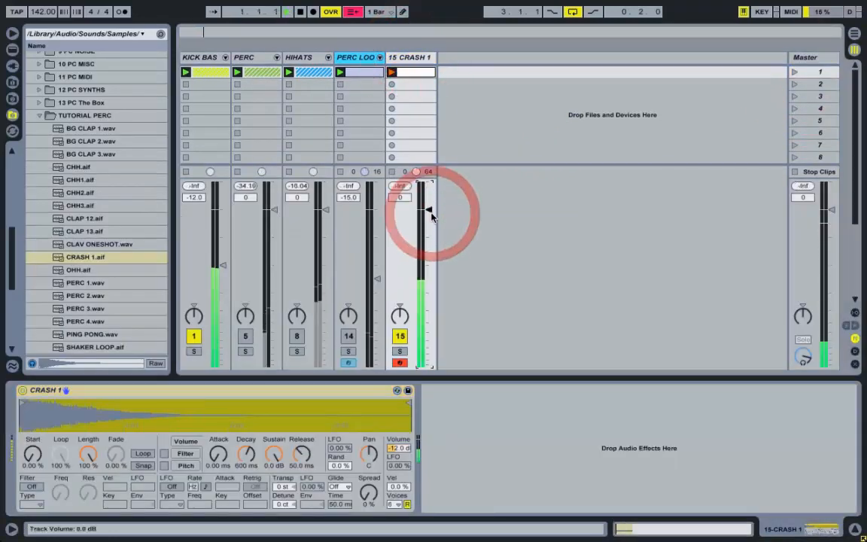
left_click_drag(431, 216, 431, 232)
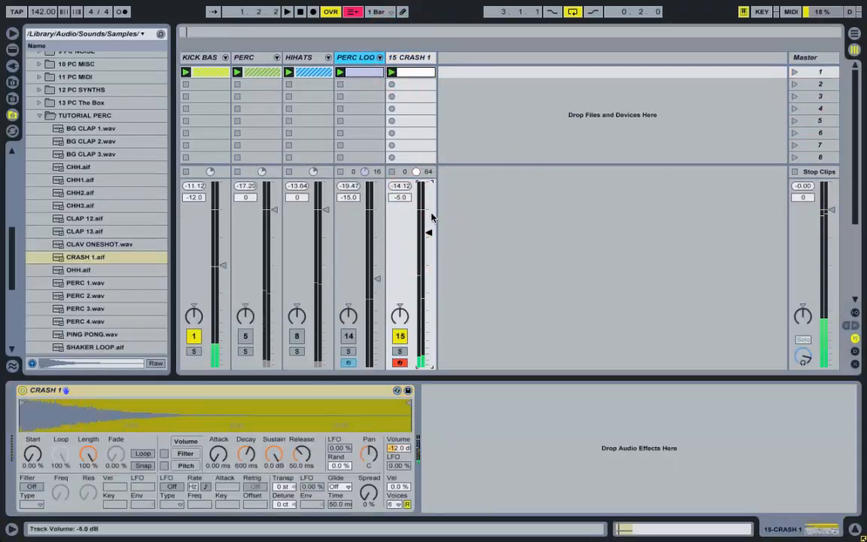
Lower the crash track's volume to -6.0 dB and replay the start of the loop to check it
key("space")
key("Down")
key("space")
key("space")
key("space")
key("space")
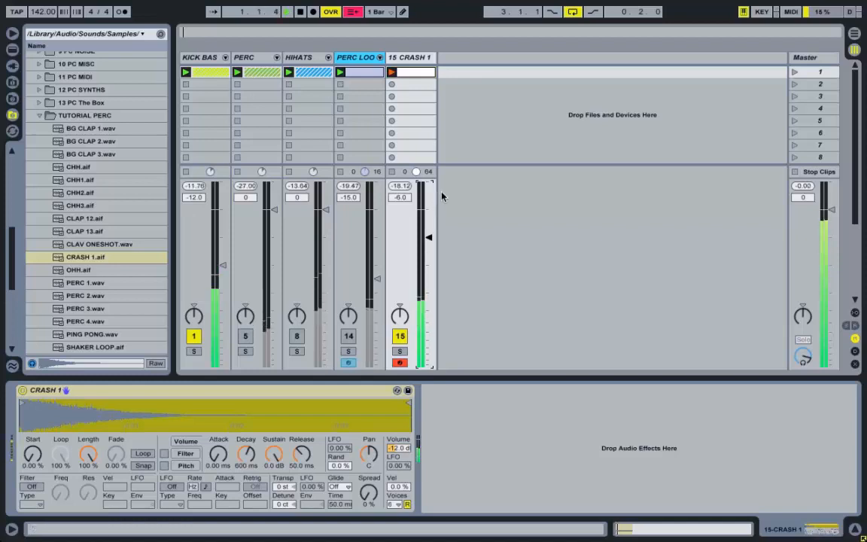
Rename both the crash track and its first clip to CRASH
right_click(410, 57)
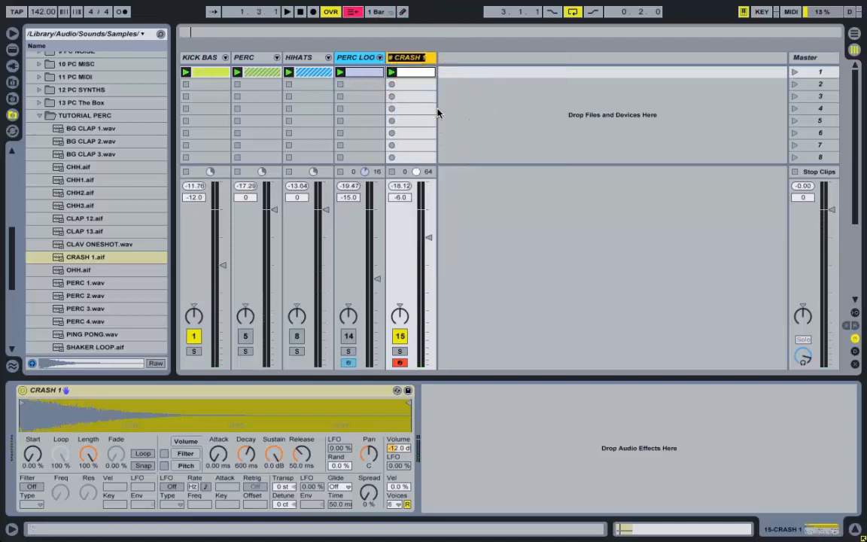
type("CRASH")
key("Return")
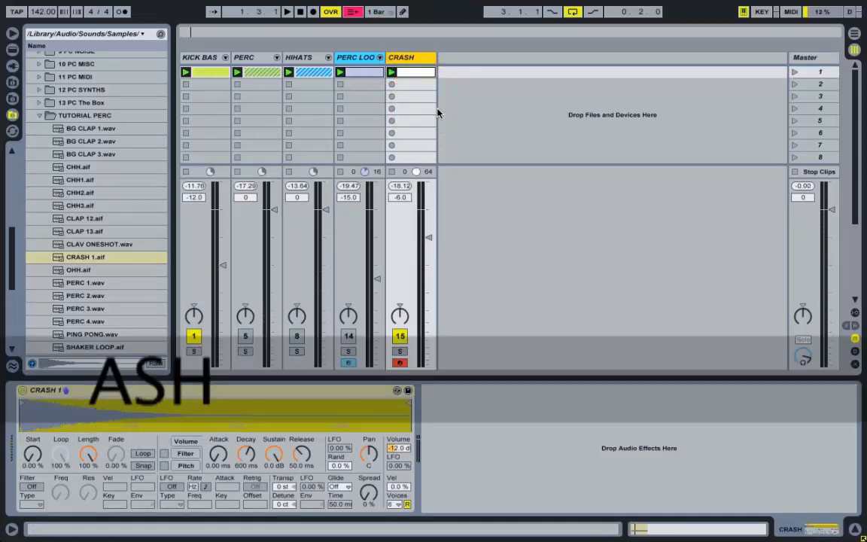
right_click(415, 73)
left_click(465, 125)
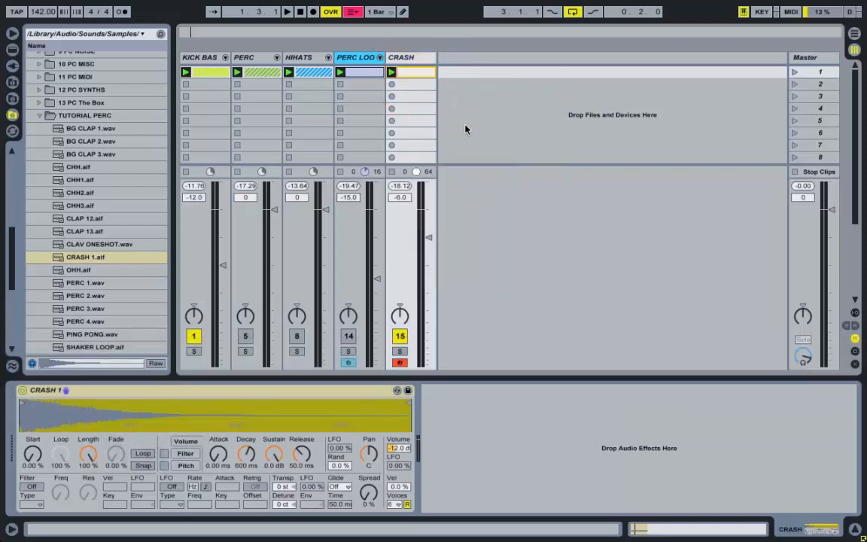
type("CRASH")
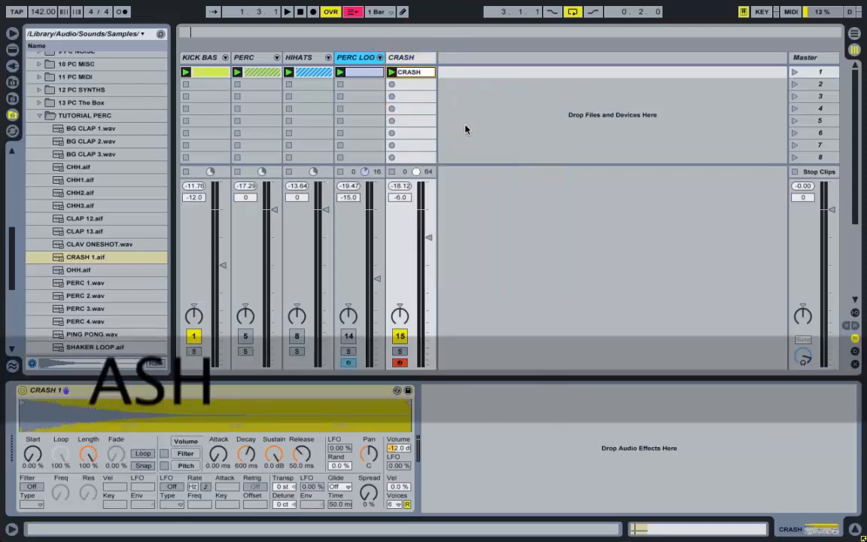
left_click(311, 58)
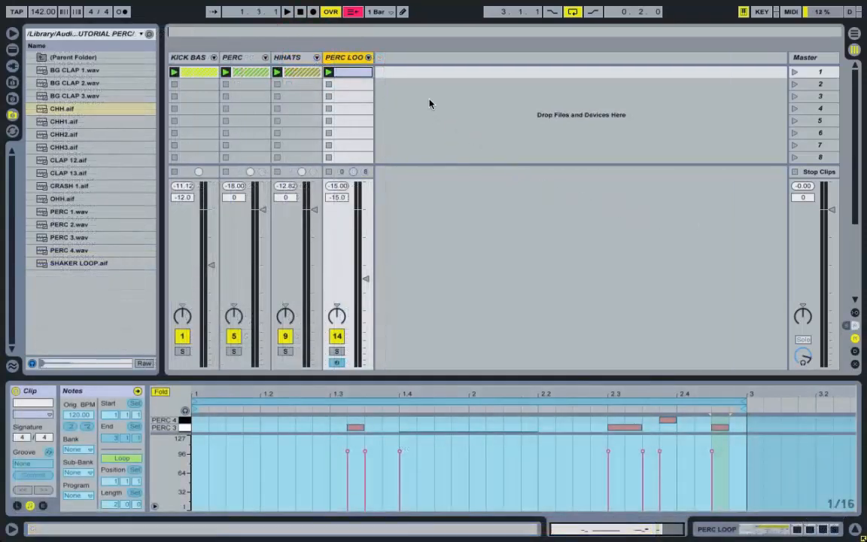
Insert a MIDI track after PERC LOOP and load the CHH.aif sample onto it
right_click(429, 103)
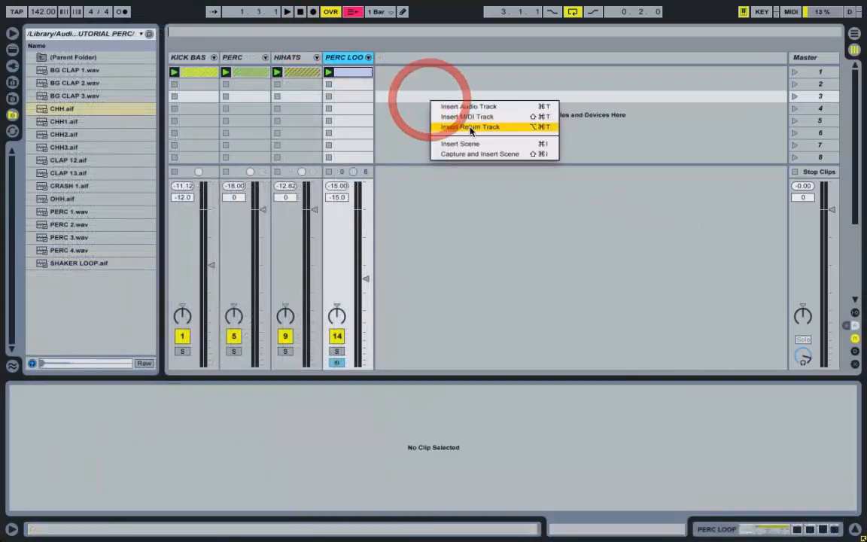
left_click(474, 116)
left_click_drag(65, 111, 123, 163)
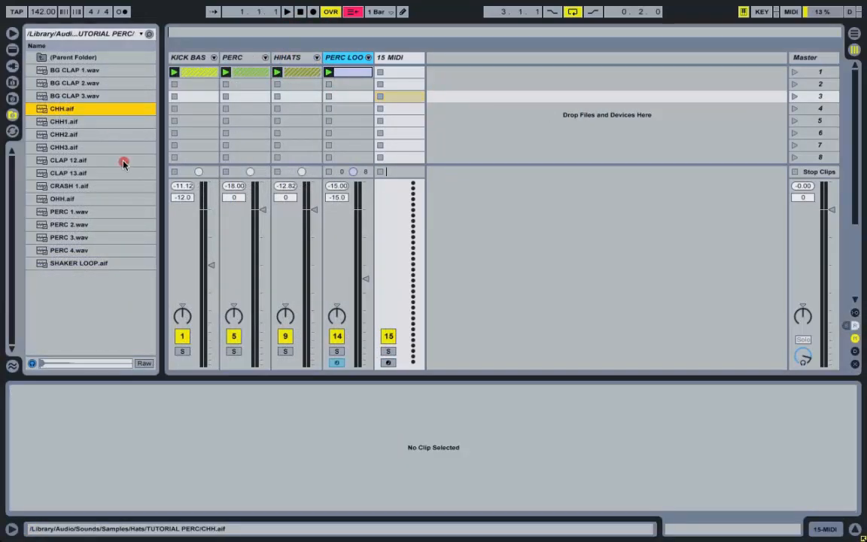
left_click_drag(169, 437, 170, 441)
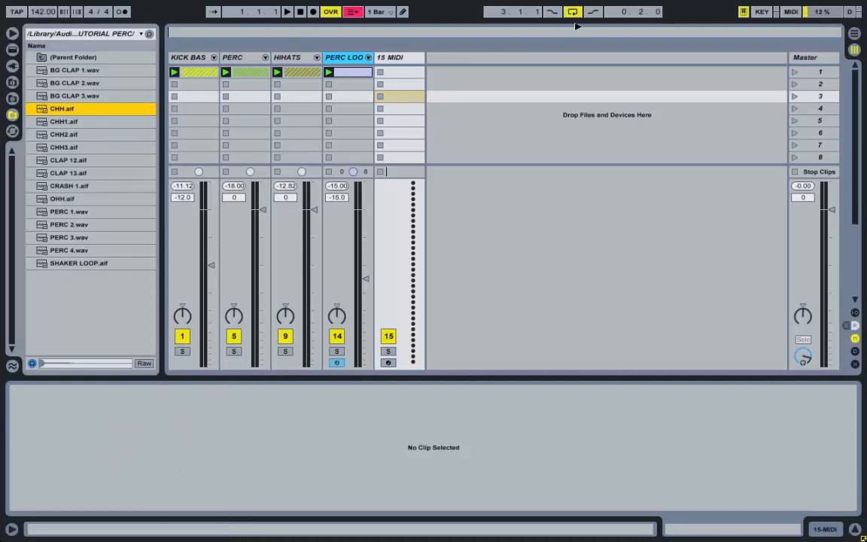
left_click(419, 57)
left_click(58, 110)
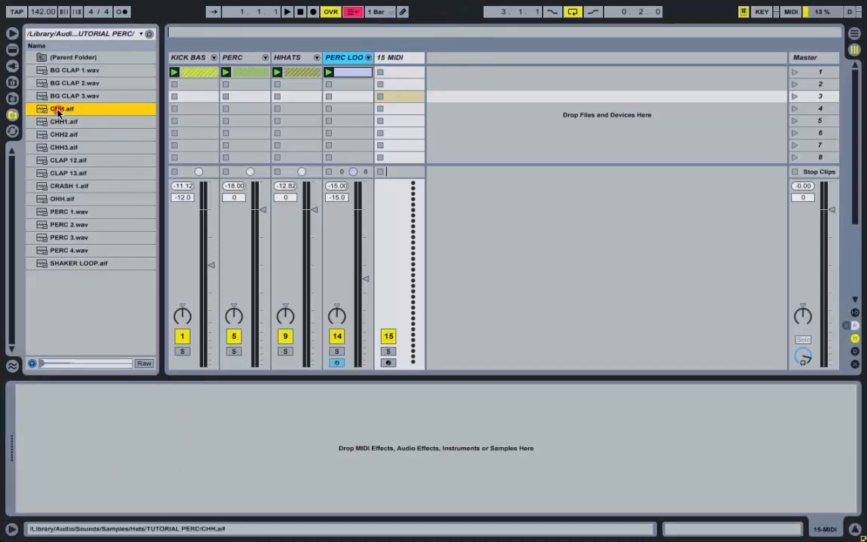
left_click_drag(241, 445, 239, 444)
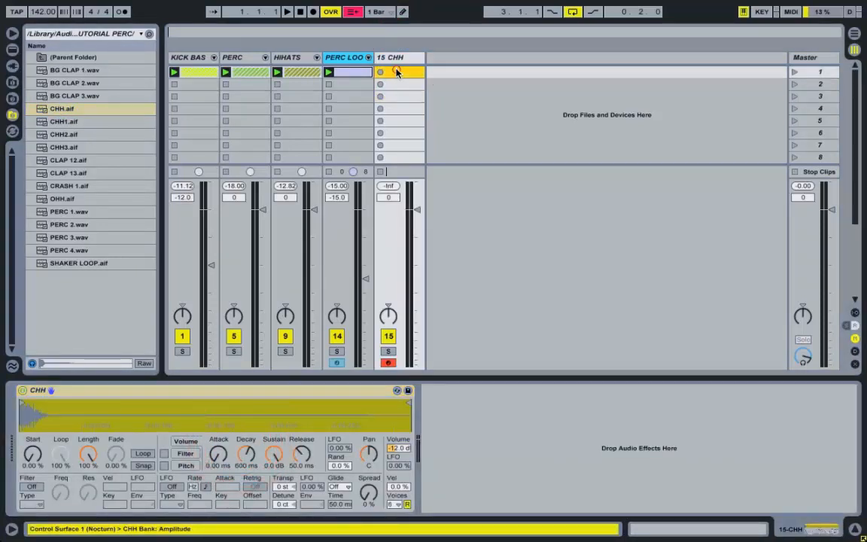
Create a MIDI clip in the CHH track's first slot, set its grid to 1/8 and enlarge the note editor
double_click(396, 72)
right_click(287, 432)
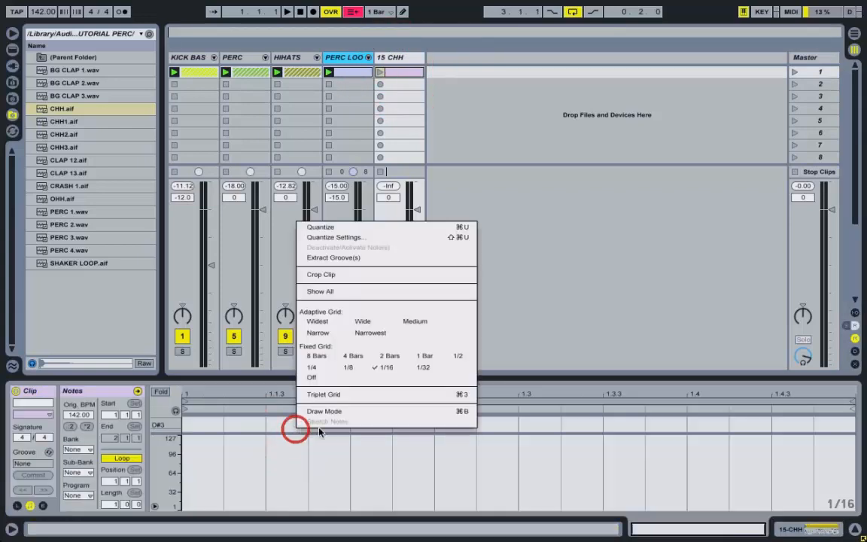
left_click(352, 369)
left_click_drag(344, 376, 193, 27)
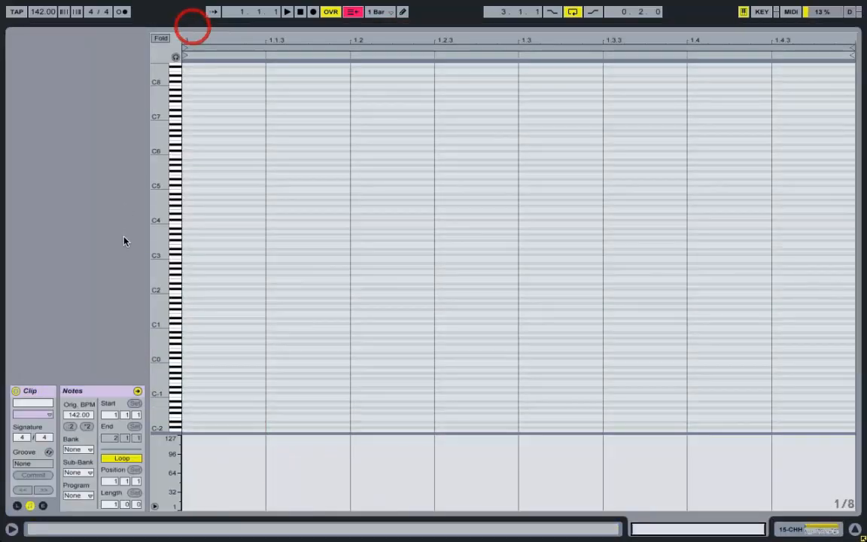
left_click_drag(160, 177, 225, 181)
left_click_drag(179, 421, 183, 230)
Add eighth-note C3 hits at 1, 1.2, 1.3 and 1.4.3 in the CHH clip and restore the session view
double_click(224, 320)
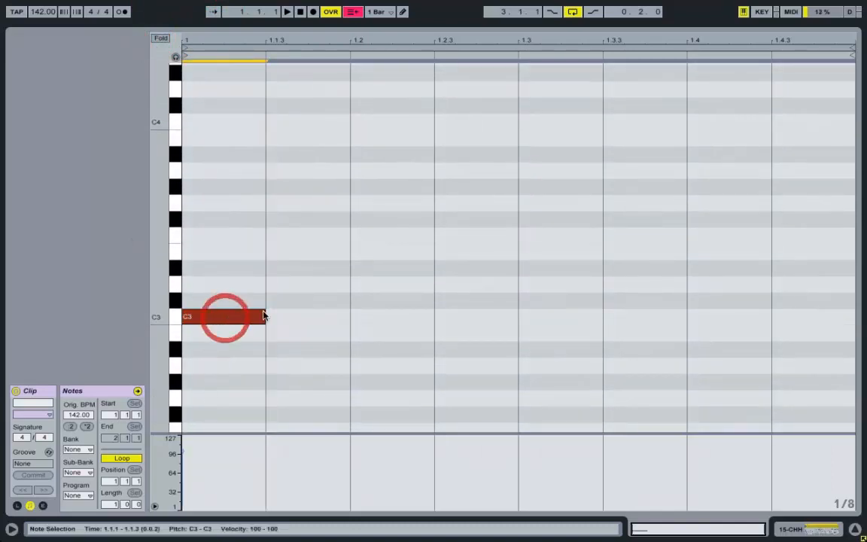
double_click(389, 317)
double_click(552, 319)
double_click(809, 318)
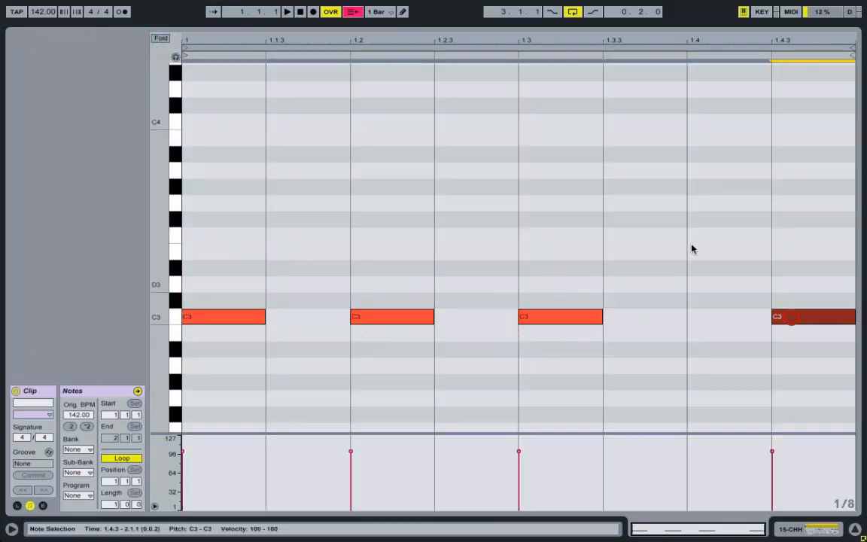
left_click(158, 38)
left_click_drag(179, 26, 183, 520)
scroll(587, 200, "up", 2)
Play scene 1, then set the CHH sampler volume to 0 dB and lower the track volume to -14.1 dB
left_click(807, 70)
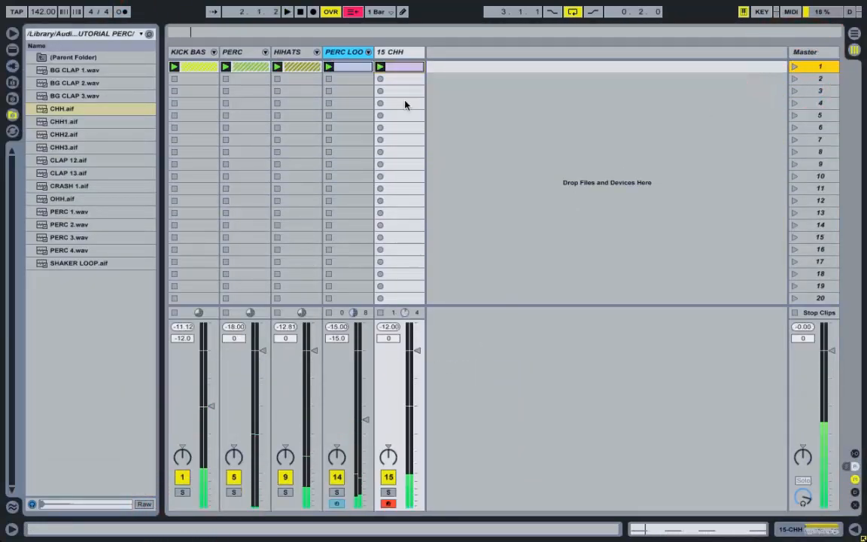
double_click(399, 53)
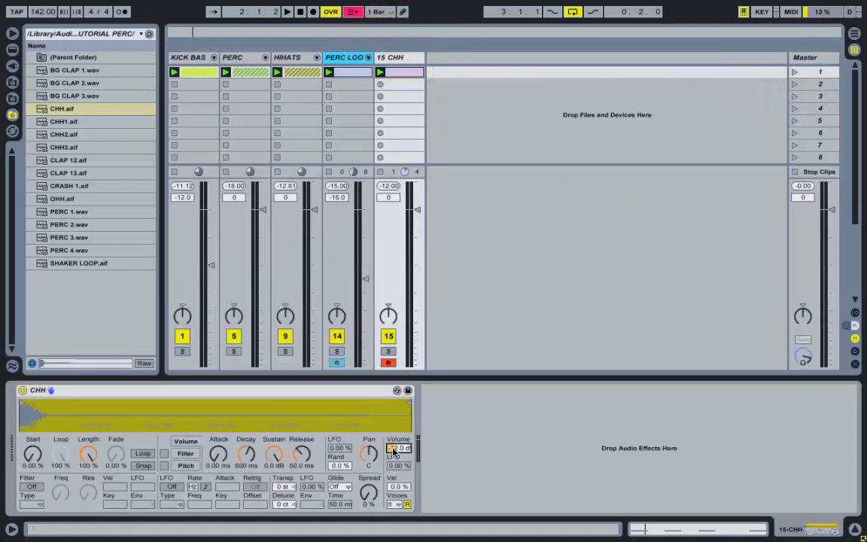
type("0")
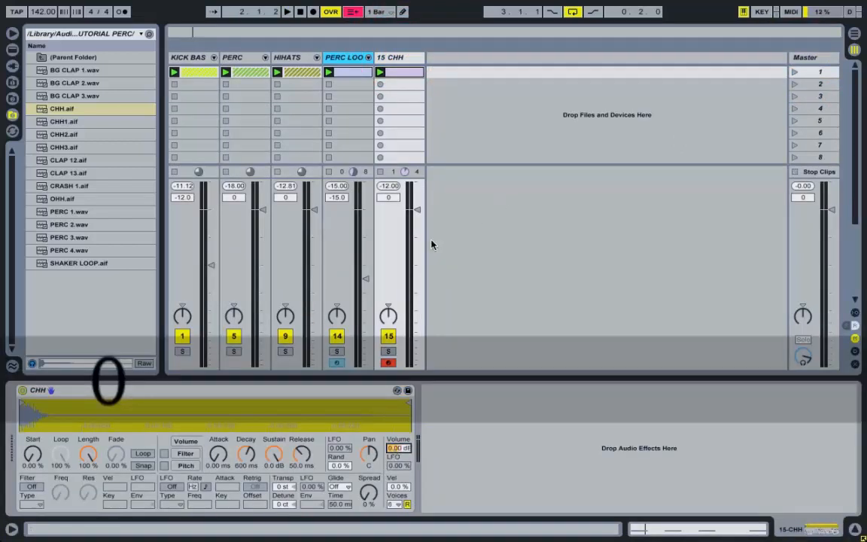
left_click_drag(414, 218, 415, 272)
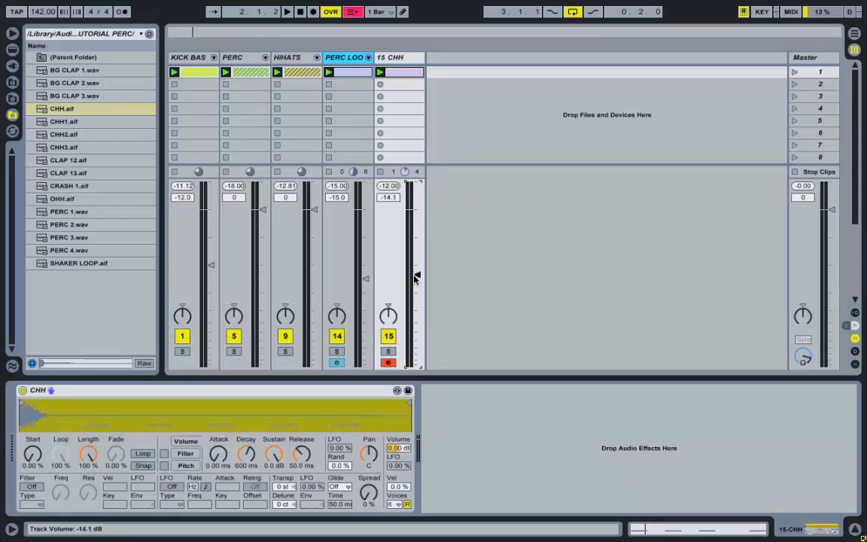
Lower the CHH track volume to -15.0 dB while the scene plays
key("space")
left_click_drag(415, 277, 416, 279)
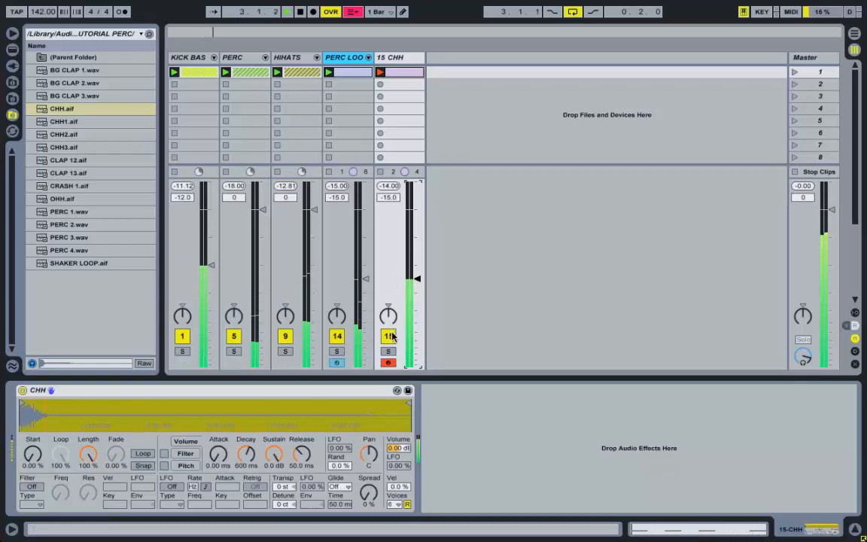
key("space")
Move the last C3 hit in the CHH clip from 1.4.3 to 1.4 and play the pattern back
double_click(397, 71)
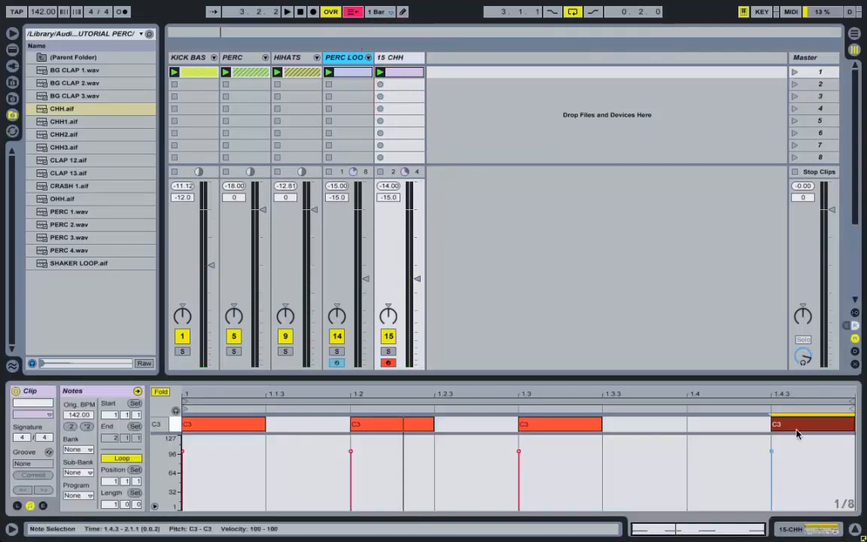
left_click_drag(796, 431, 750, 424)
key("space")
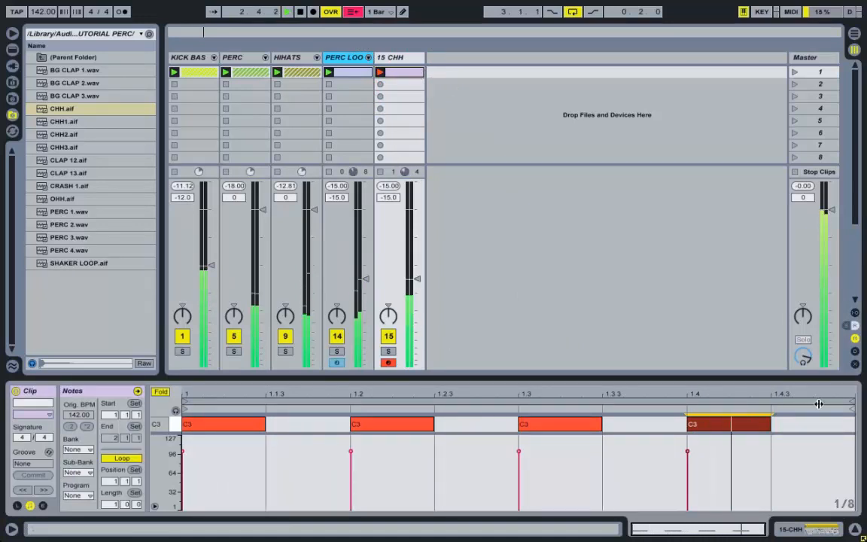
Duplicate all C3 hits in the CHH clip to extend the pattern into bar 2, and enlarge the note editor
key("ctrl+a")
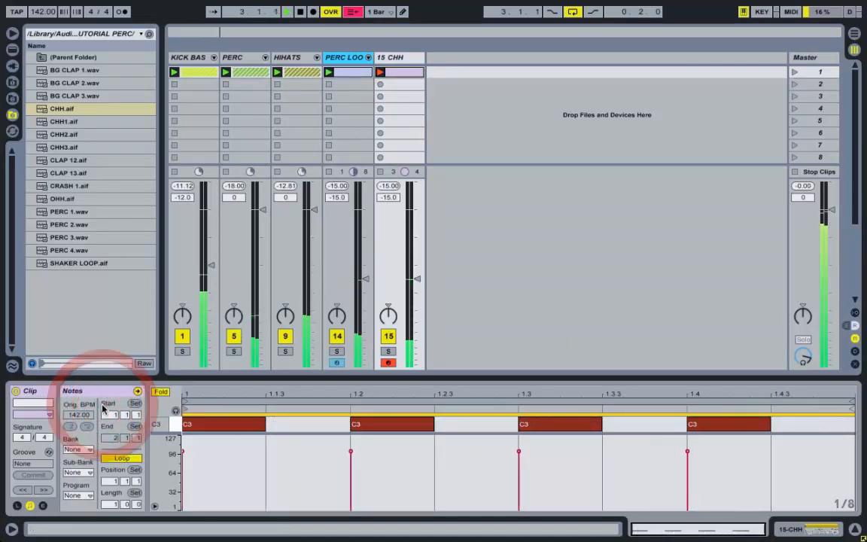
key("super+d")
left_click_drag(232, 379, 176, 144)
left_click_drag(289, 164, 855, 200)
Set the CHH clip's grid to 1/16 and add a short C3 hit at 2.3.4 with its velocity reduced to about 58
right_click(788, 196)
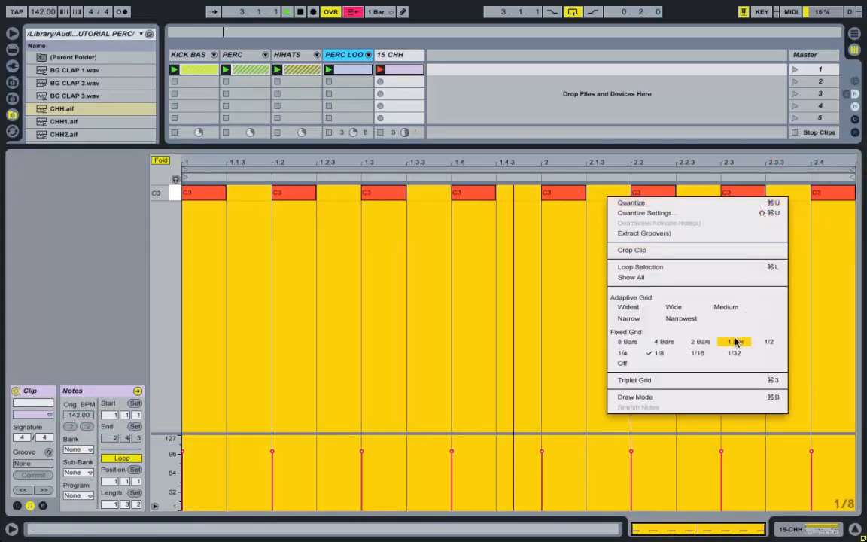
left_click(700, 352)
double_click(798, 193)
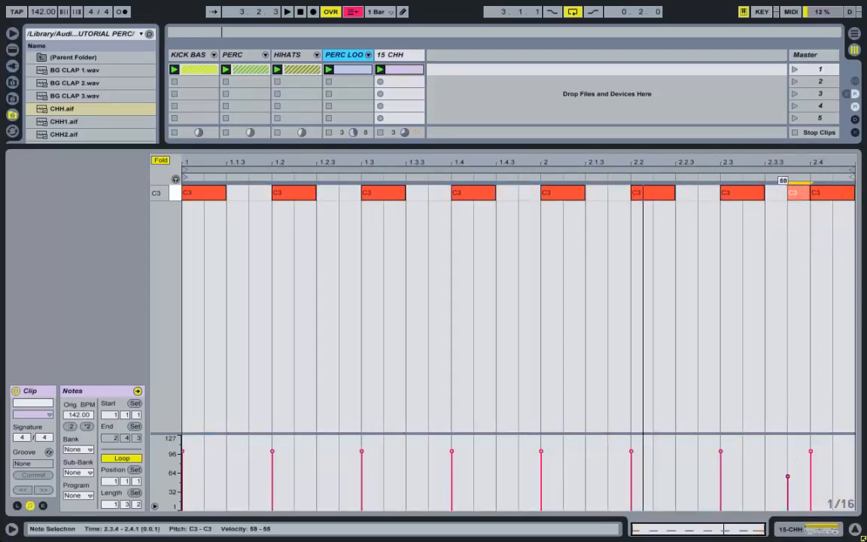
Set the CHH sampler's volume to -6 dB and its velocity sensitivity to 50 %, and play the result
left_click(397, 54)
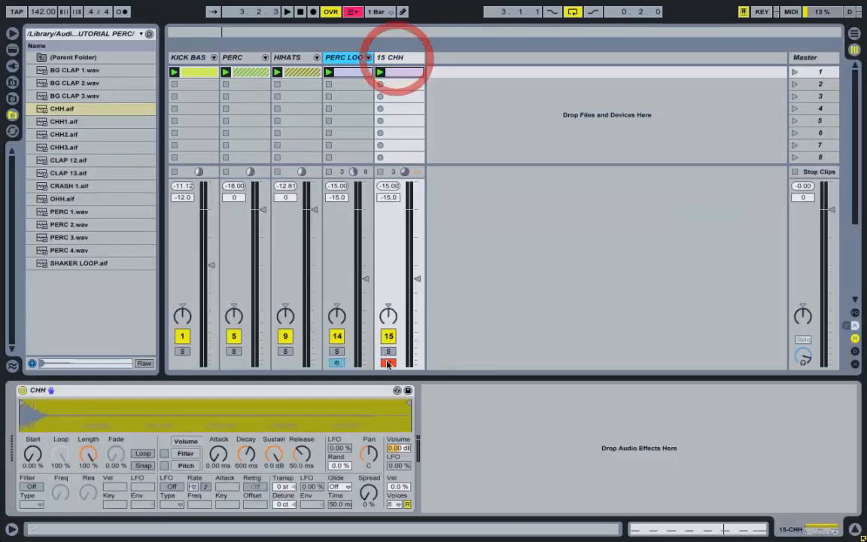
left_click(406, 451)
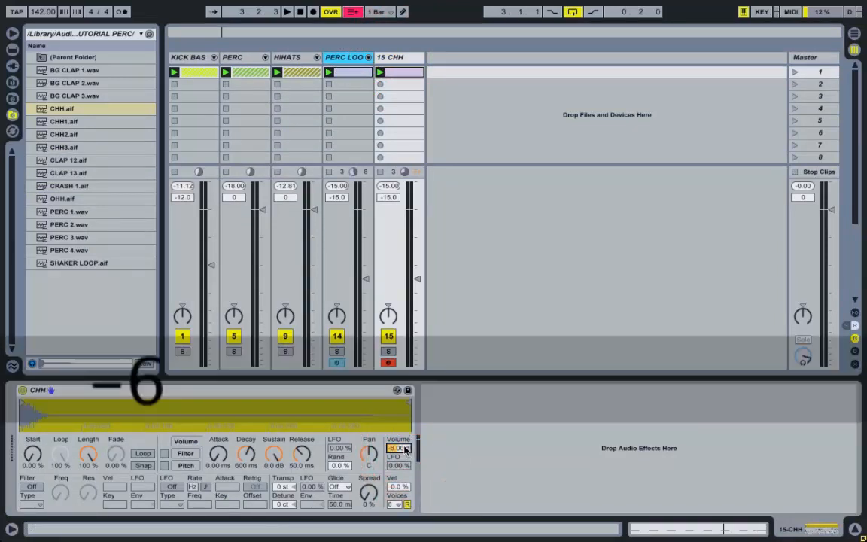
left_click(407, 487)
type("5")
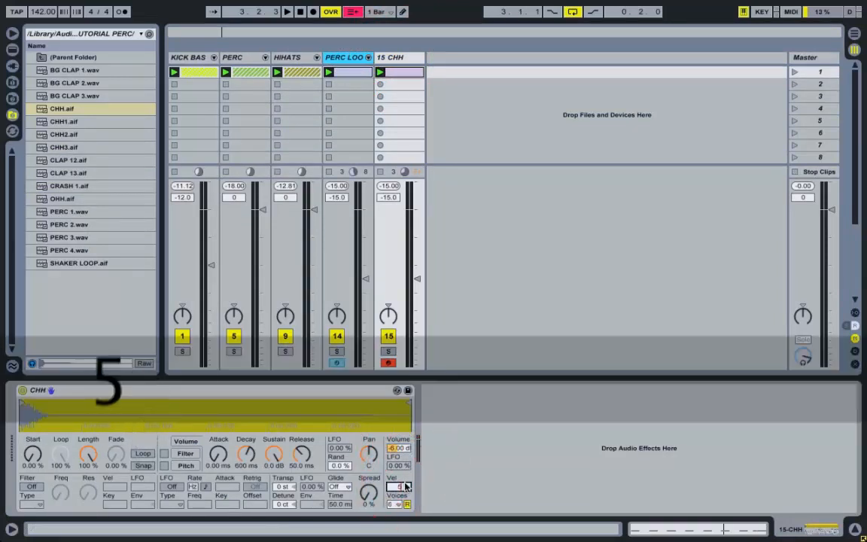
type("0")
key("Return")
key("space")
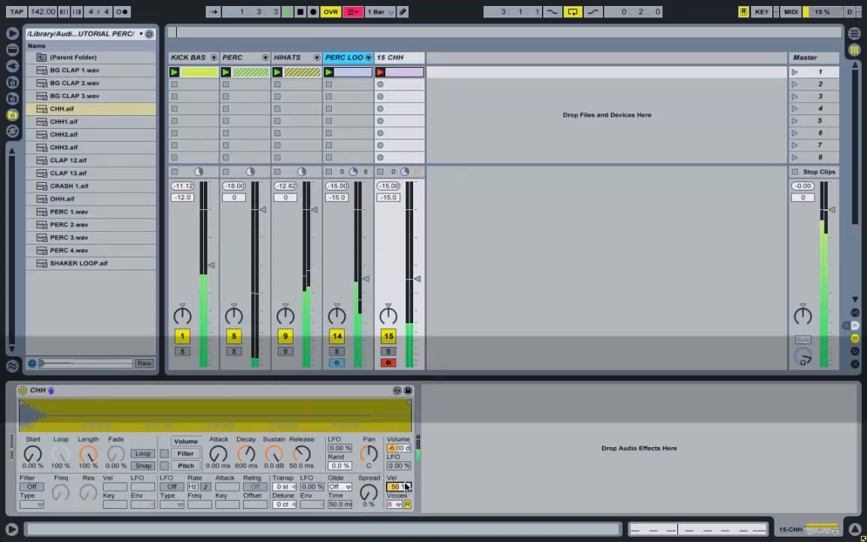
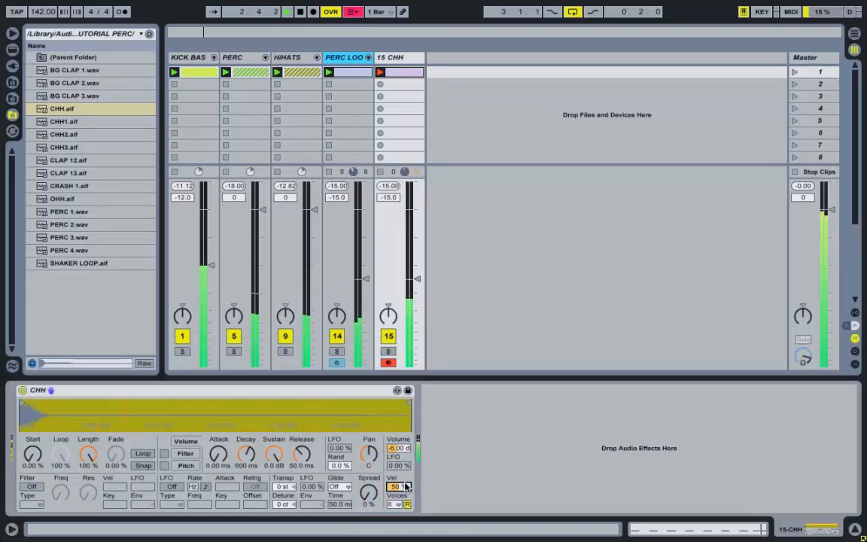
Set the CHH clip's loop length to 2 bars
double_click(406, 71)
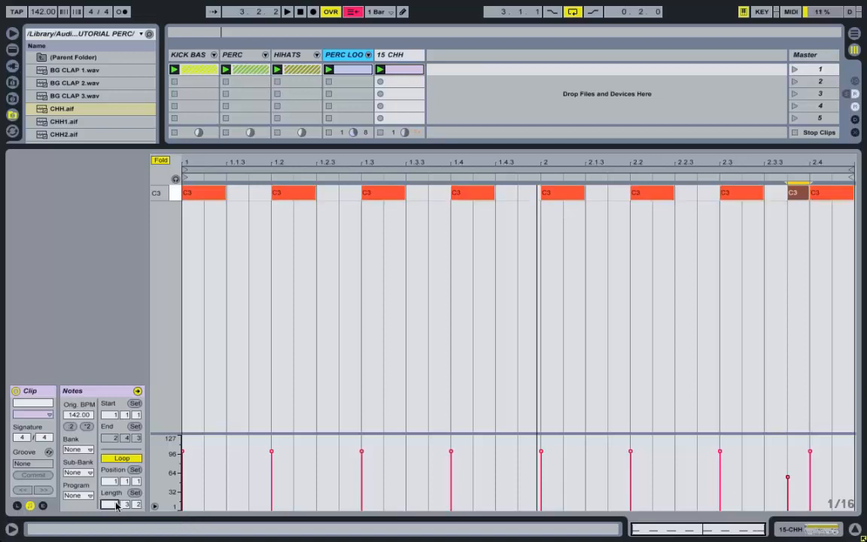
type("2")
key("Return")
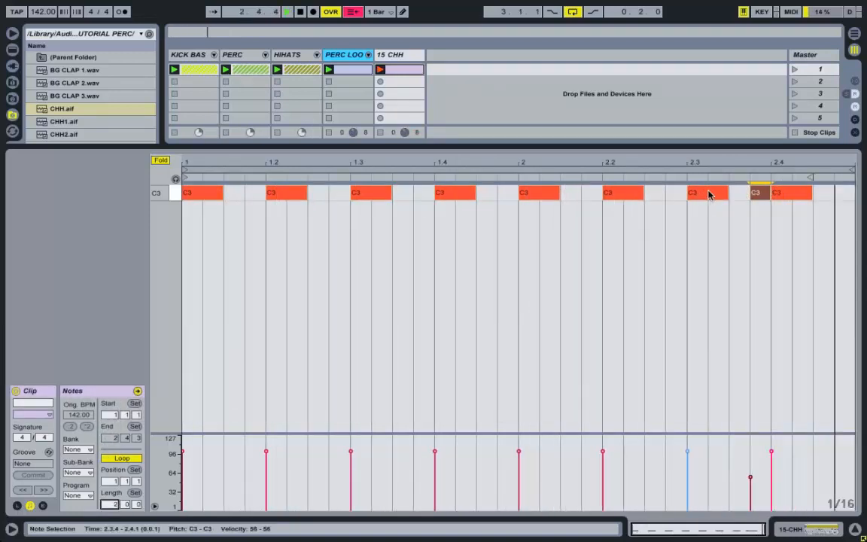
Try the short CHH hit at 2.4.4, raise its velocity to 70, and move it back to 2.3.4
left_click_drag(762, 195, 834, 202)
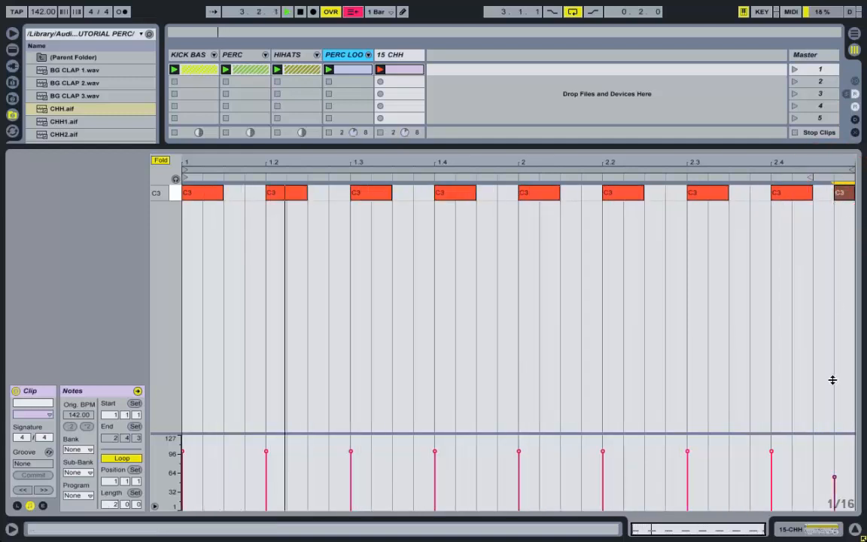
left_click(834, 479)
left_click_drag(834, 477, 833, 467)
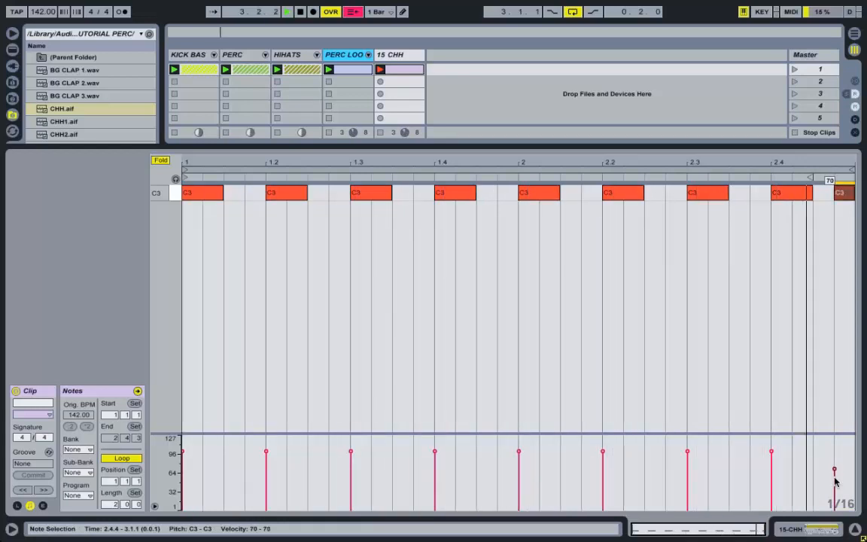
left_click_drag(844, 192, 766, 198)
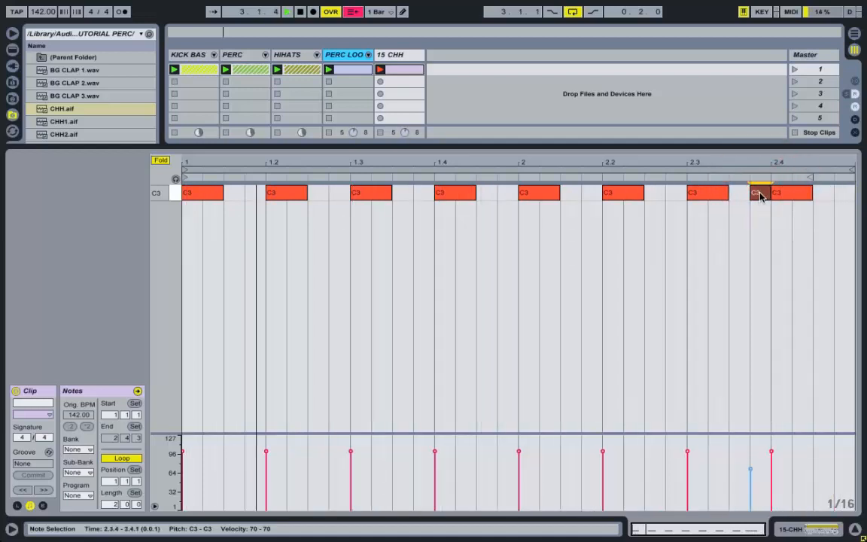
Rename track 15 as CHH
left_click(397, 58)
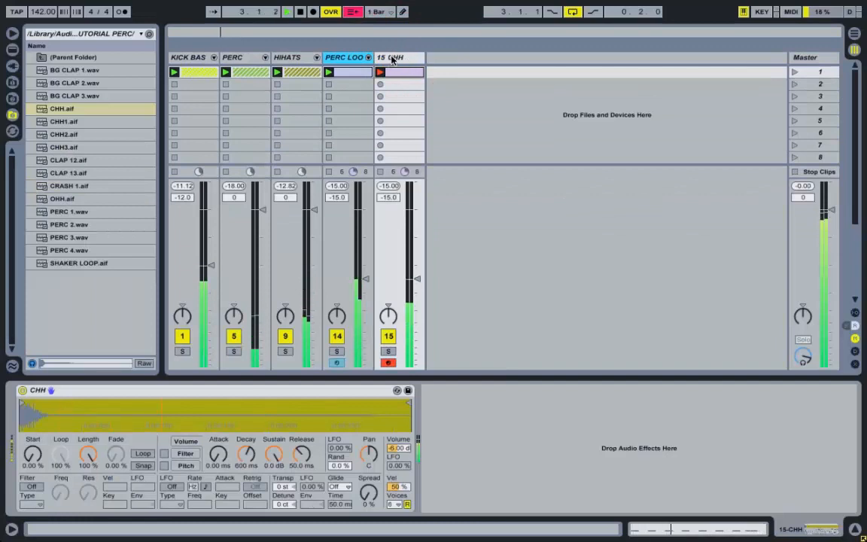
right_click(392, 59)
left_click(420, 111)
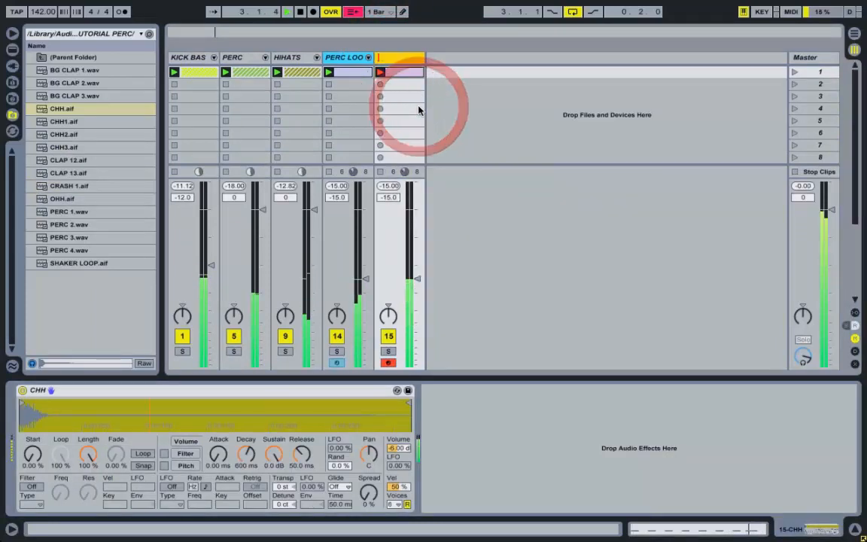
type("CHH")
key("Return")
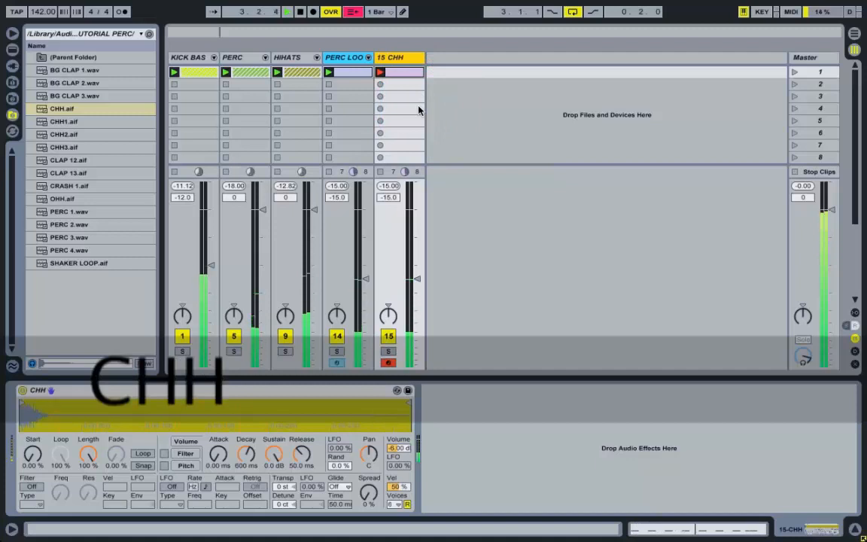
Move the CHH track into the HIHATS group and play the group soloed
key("space")
left_click_drag(401, 65, 302, 61)
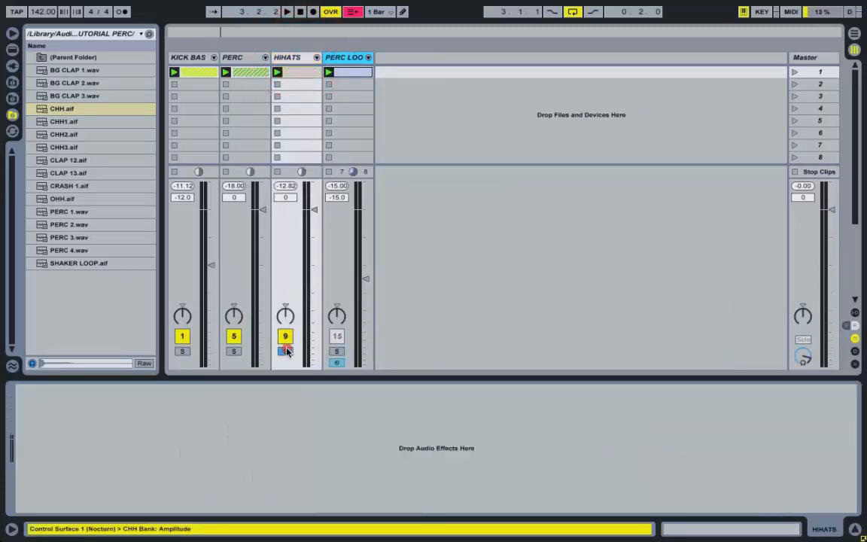
key("space")
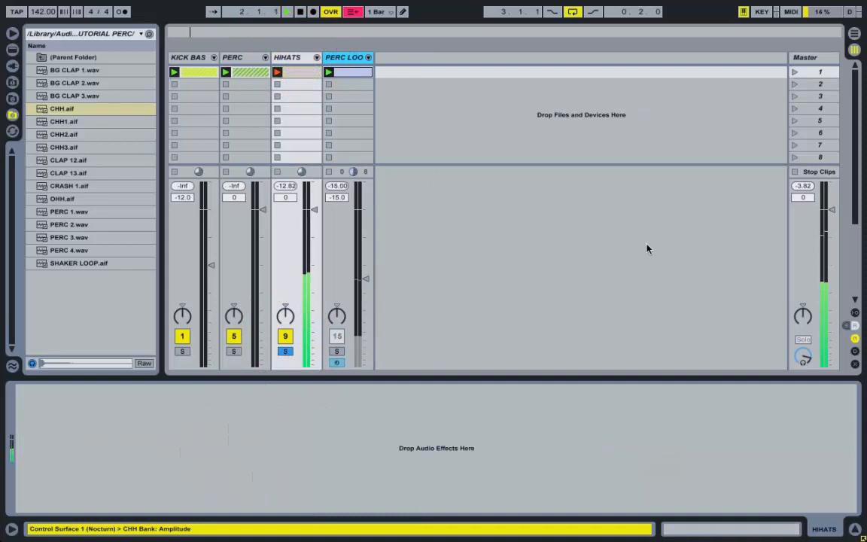
Examine the soloed hi-hats' spectrum in the master's Voxengo SPAN, close the analyzer and unsolo the HIHATS group
left_click(815, 57)
left_click(384, 391)
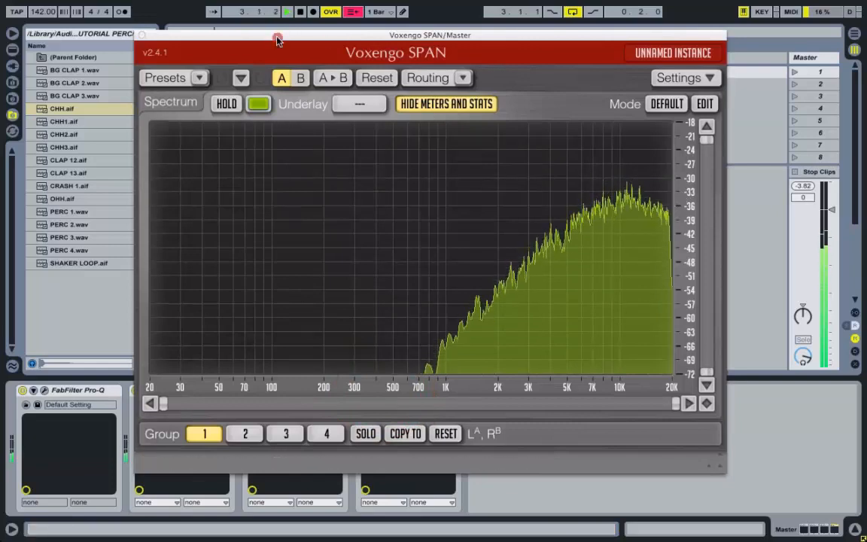
left_click_drag(277, 40, 57, 254)
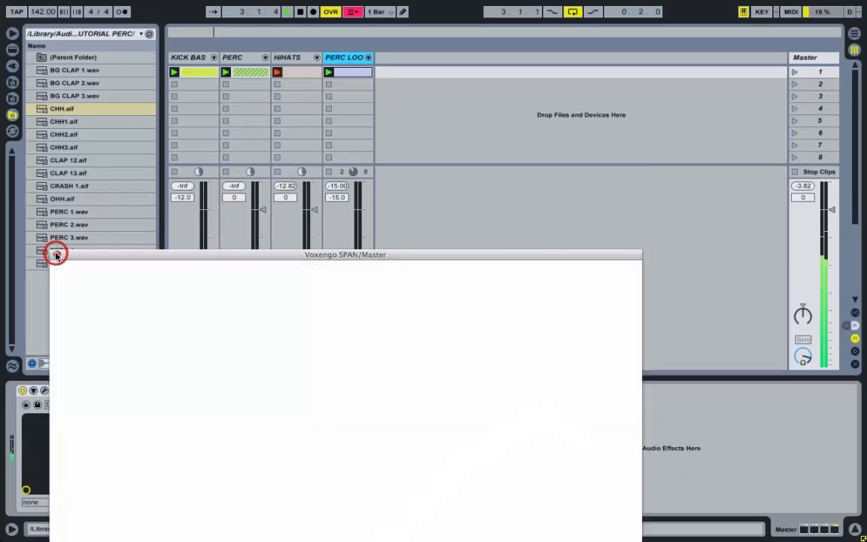
left_click(56, 254)
left_click(276, 339)
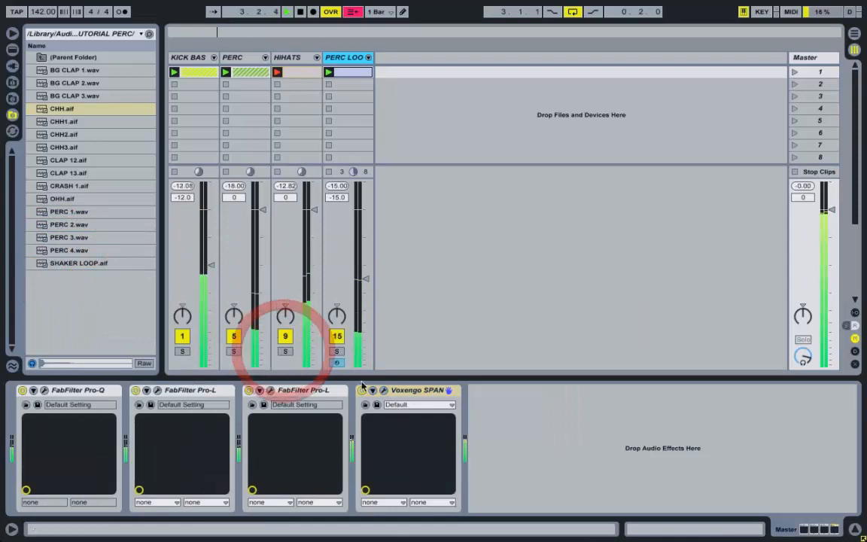
Reopen the master's Voxengo SPAN, set it beside the tracks and unfold the HIHATS group
left_click(384, 390)
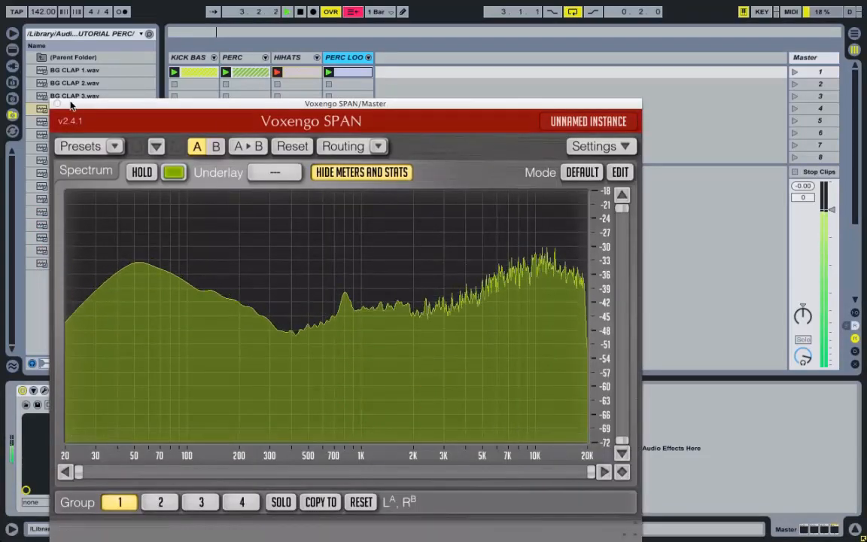
left_click_drag(74, 103, 398, 46)
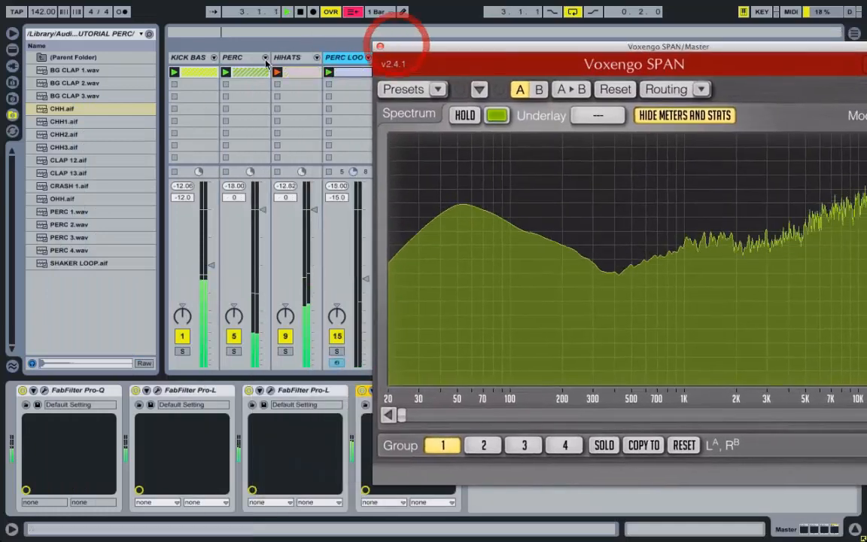
left_click(319, 60)
left_click(316, 60)
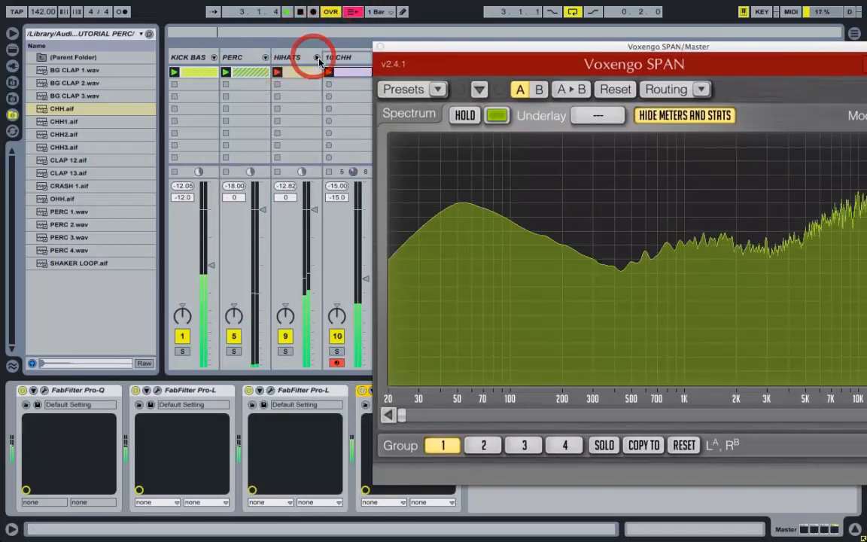
Examine the full mix's spectrum in Voxengo SPAN and compare it with the CHH track deactivated
left_click_drag(422, 46, 116, 33)
left_click_drag(643, 475, 555, 423)
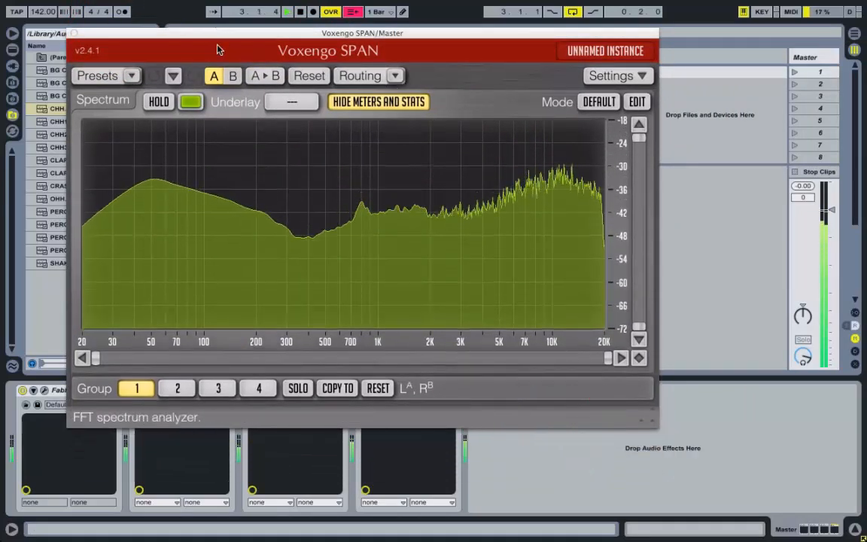
left_click_drag(660, 421, 619, 479)
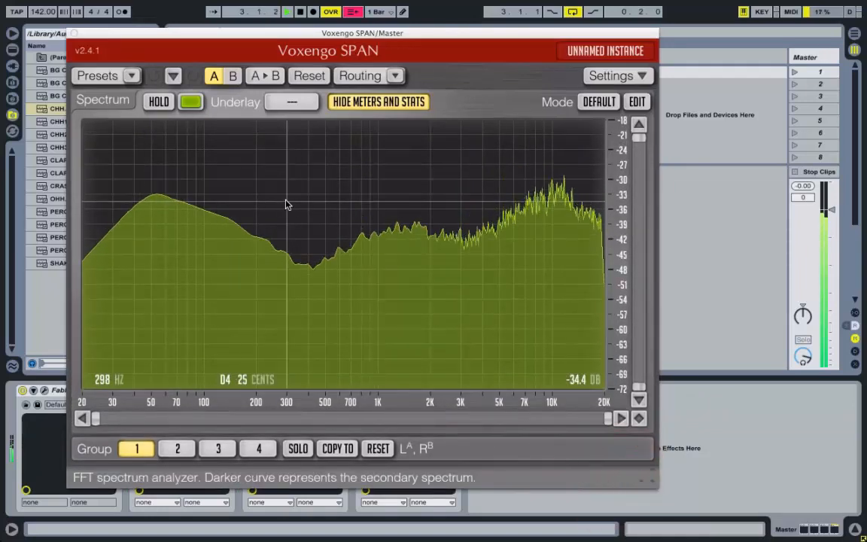
left_click(187, 35)
left_click_drag(187, 35, 571, 58)
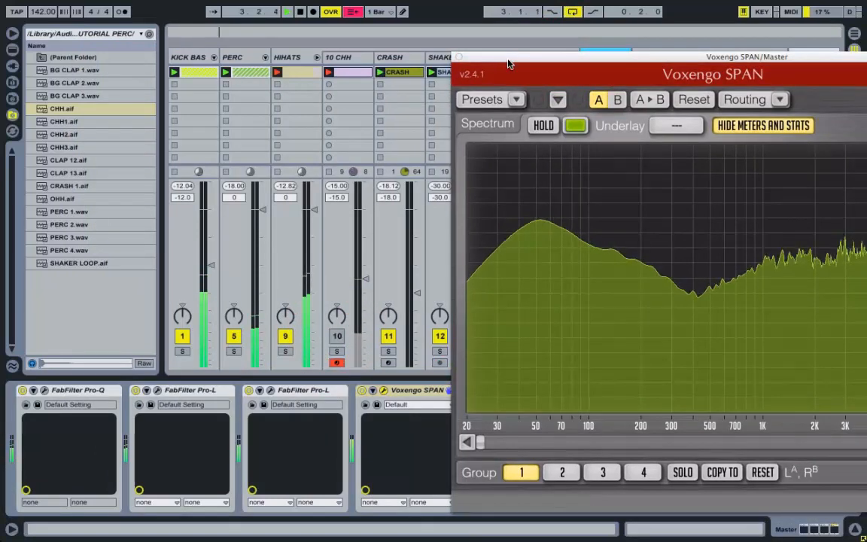
left_click_drag(457, 52, 173, 49)
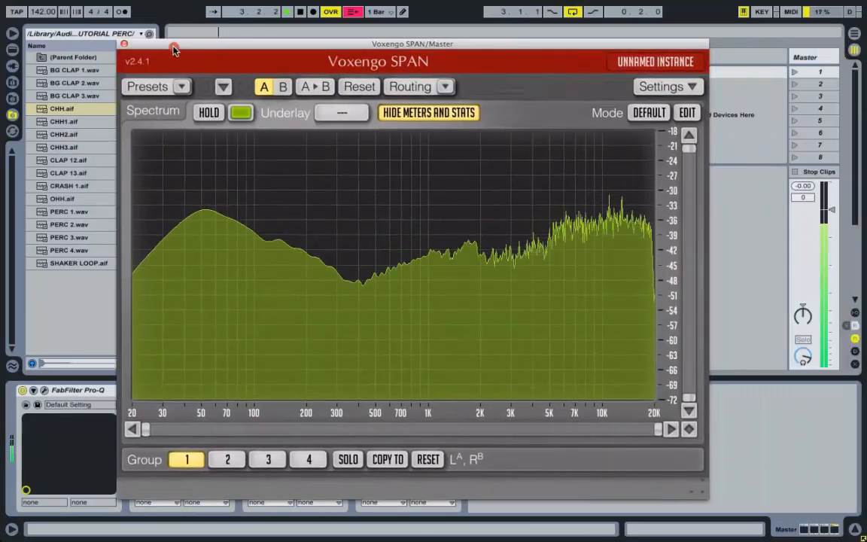
left_click_drag(173, 49, 509, 37)
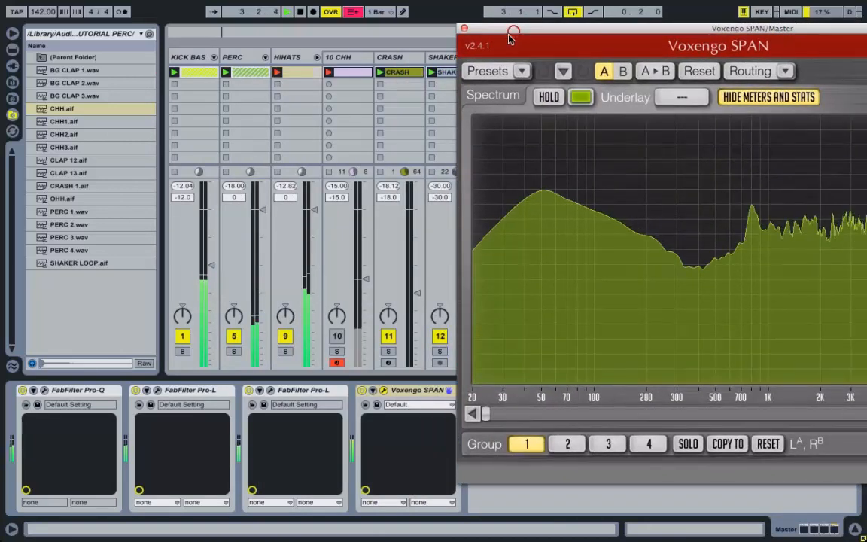
Reactivate the CHH track and lower its volume to -18.0 dB
left_click(336, 336)
key("Down")
key("Down")
key("Down")
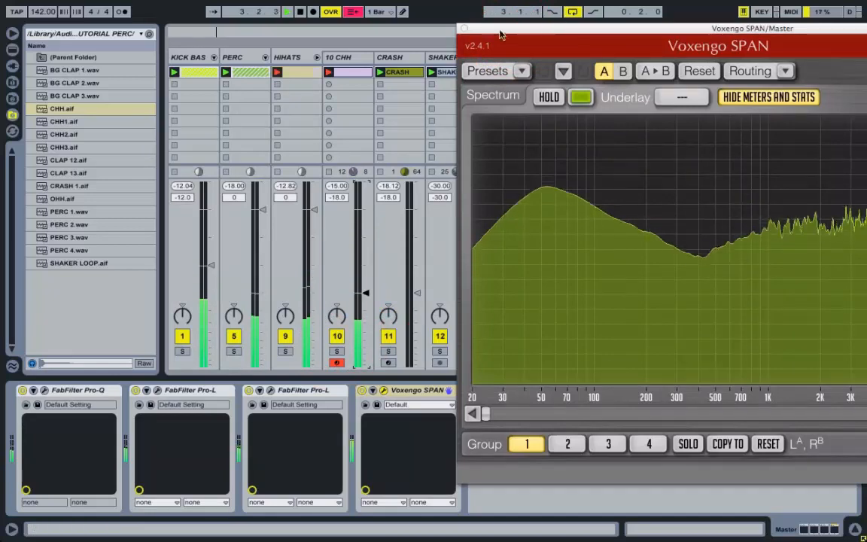
Examine the mix's high frequencies in Voxengo SPAN with the quieter CHH track playing
left_click_drag(499, 34, 147, 37)
double_click(145, 34)
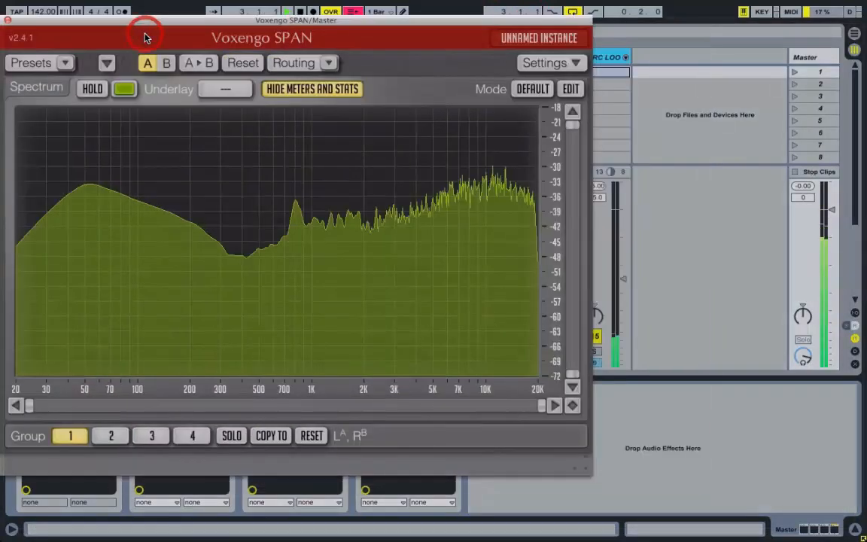
left_click_drag(183, 20, 374, 64)
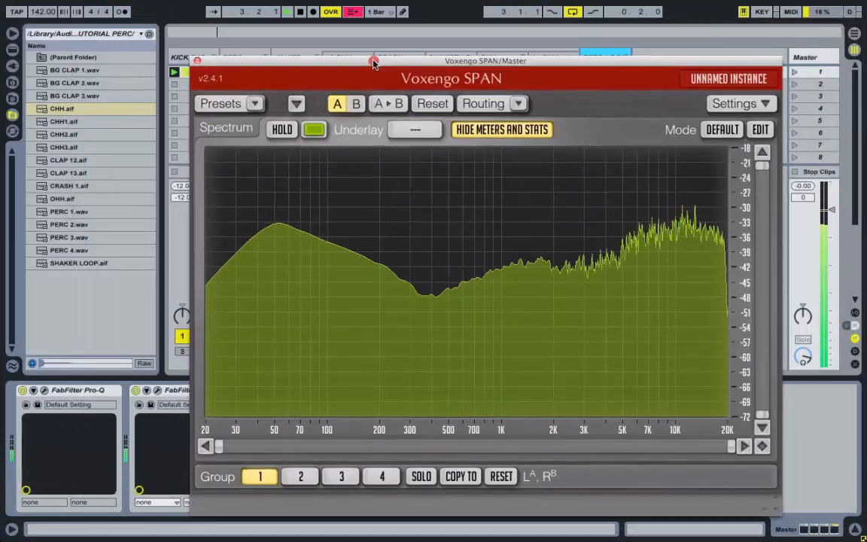
Move the OHH track to the front of the HIHATS group, ahead of the CHH track, and fold the group
left_click(195, 59)
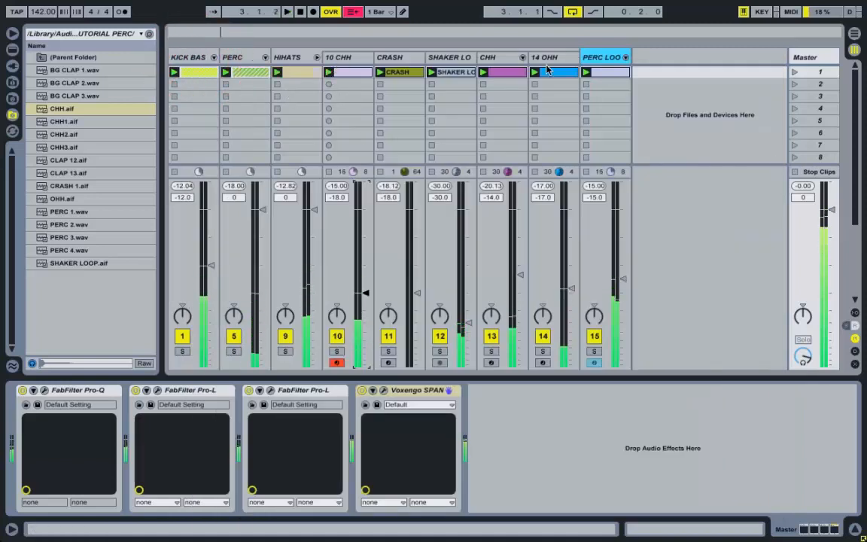
left_click_drag(561, 60, 452, 63)
left_click_drag(340, 59, 339, 59)
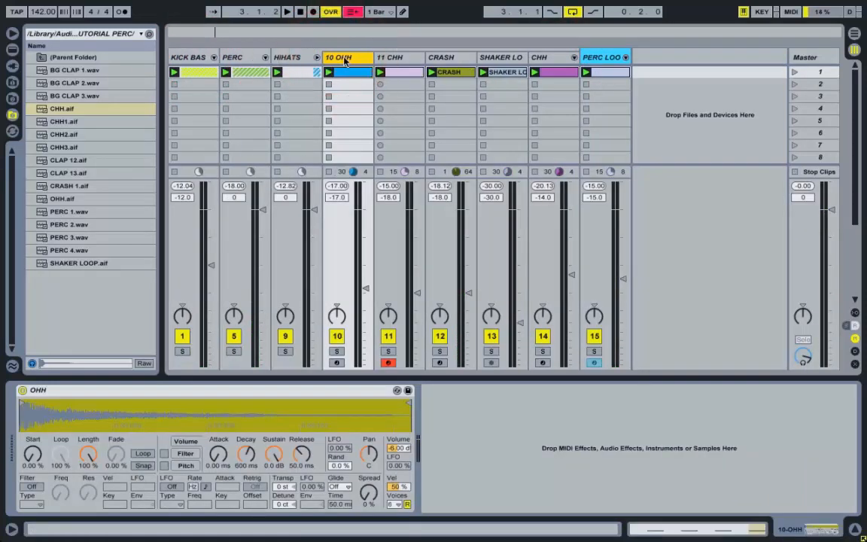
left_click(395, 58)
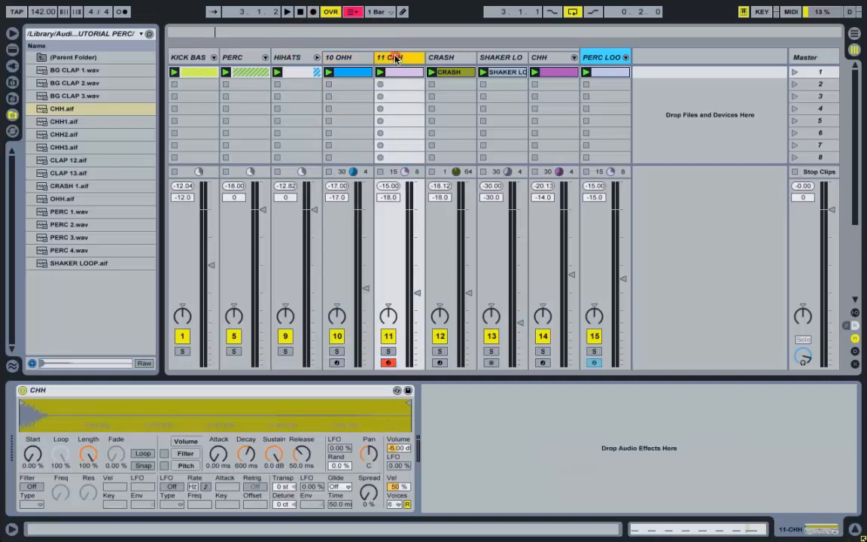
left_click(317, 58)
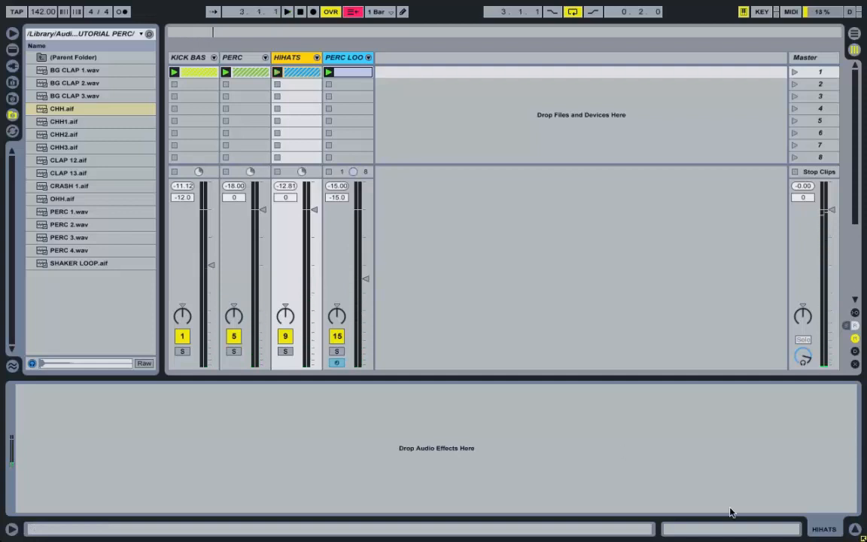
Play the first scene and compare the PERC group's claps with BG CLAP lowered to -23.3 dB and deactivated
left_click(452, 85)
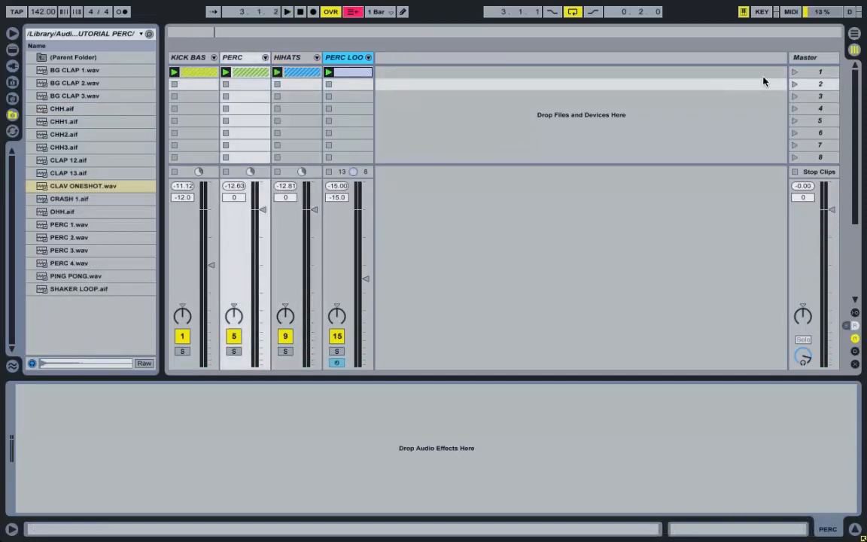
left_click(794, 73)
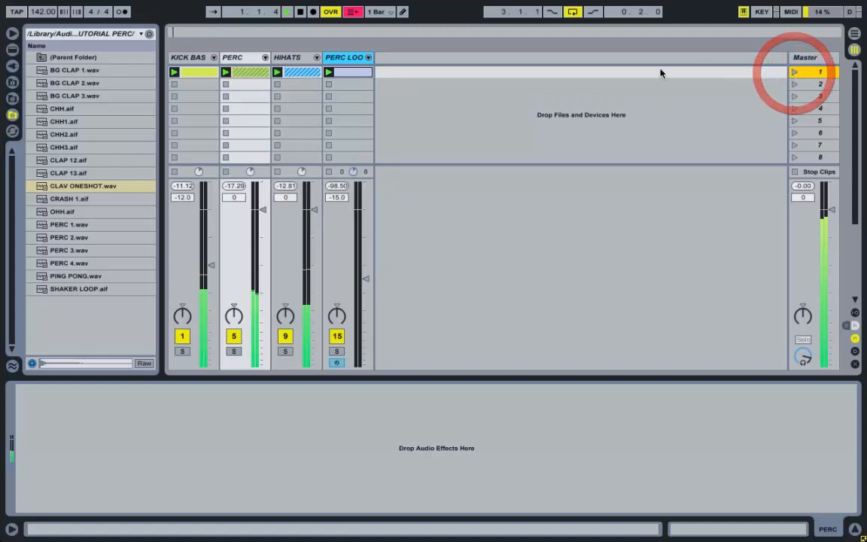
left_click(265, 57)
left_click(338, 342)
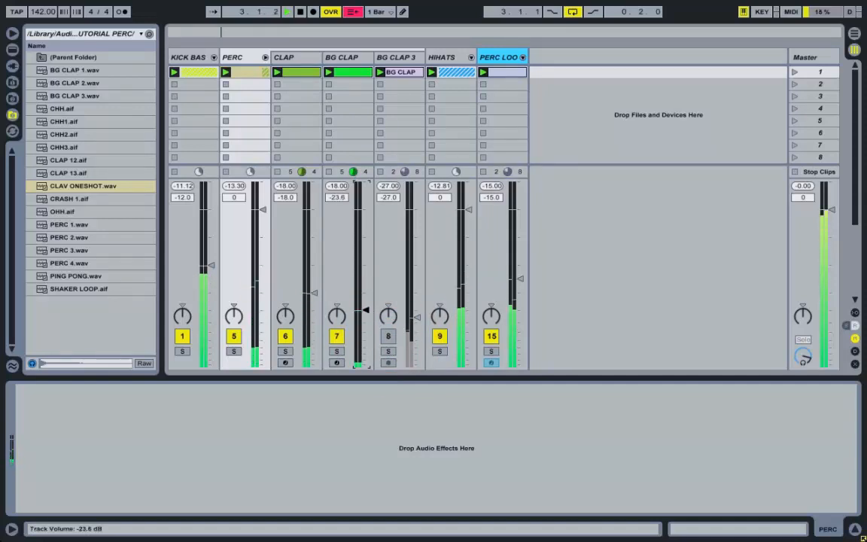
left_click(337, 338)
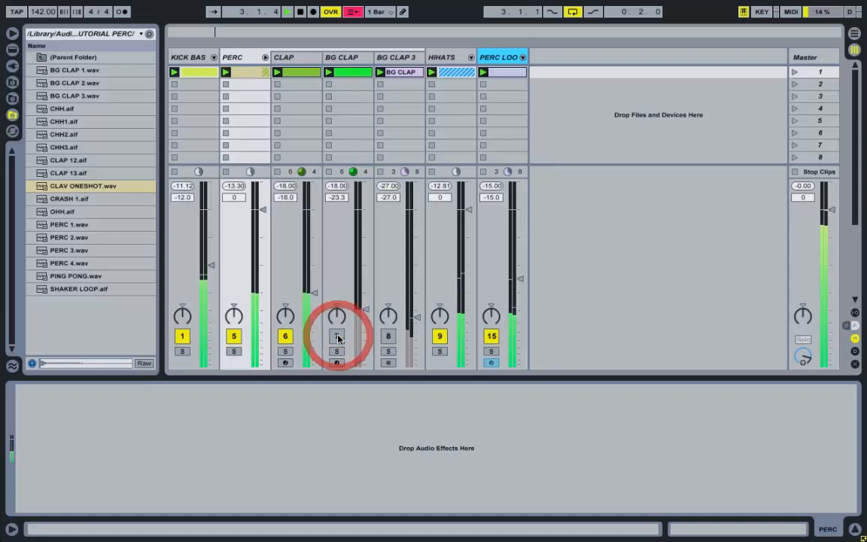
left_click(337, 338)
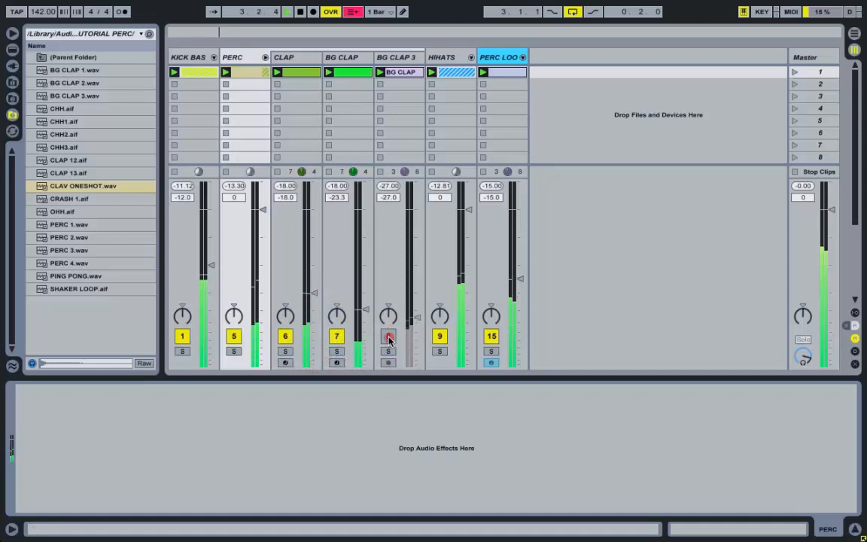
Use BG CLAP 3 in place of BG CLAP by activating it and deleting the BG CLAP track, then fold the PERC group
left_click(388, 338)
left_click(336, 336)
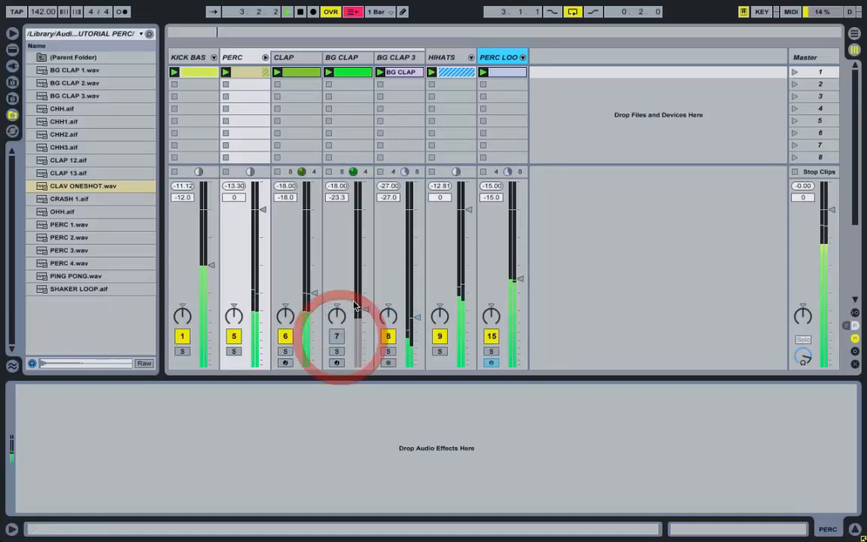
left_click(344, 58)
key("Delete")
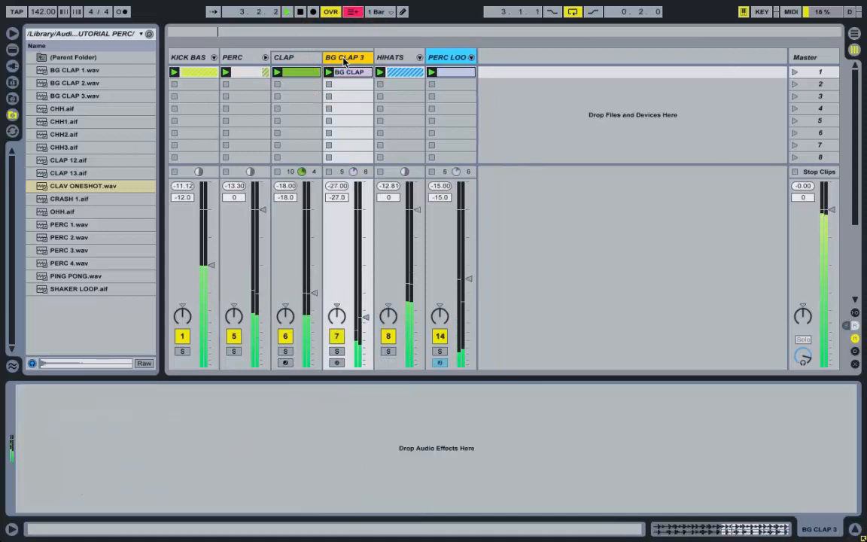
left_click(267, 61, "shift")
key("Delete")
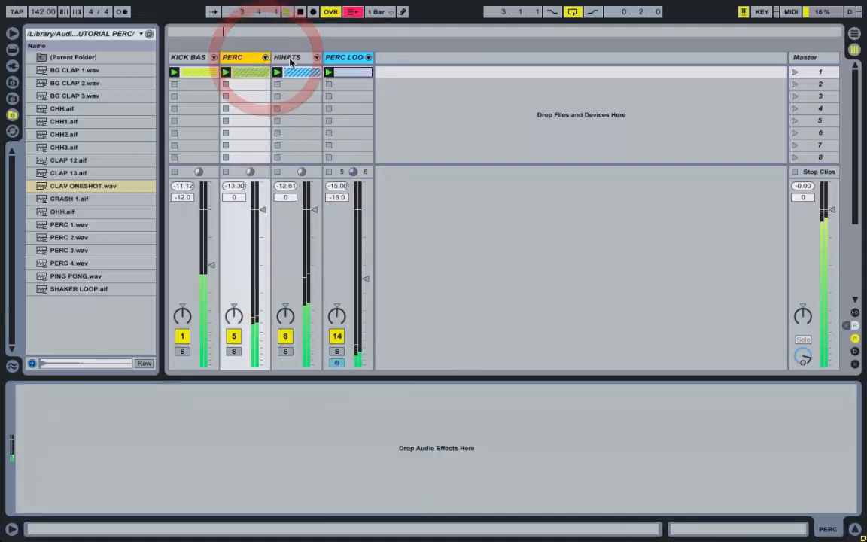
Unfreeze the PERC LOOP track and play it soloed
right_click(344, 59)
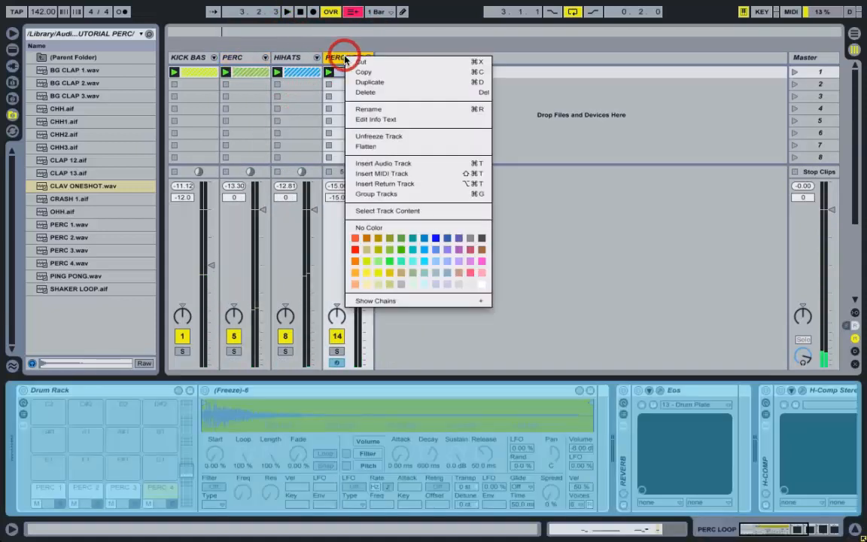
left_click(373, 137)
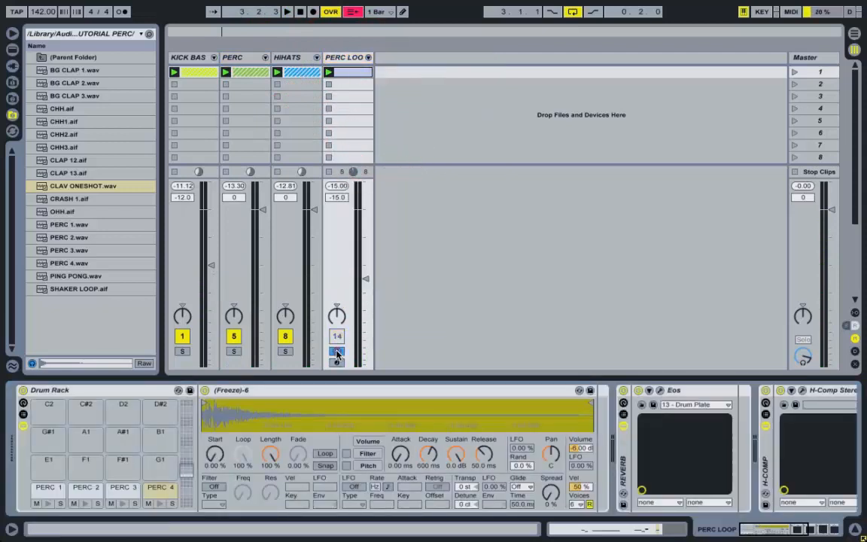
key("space")
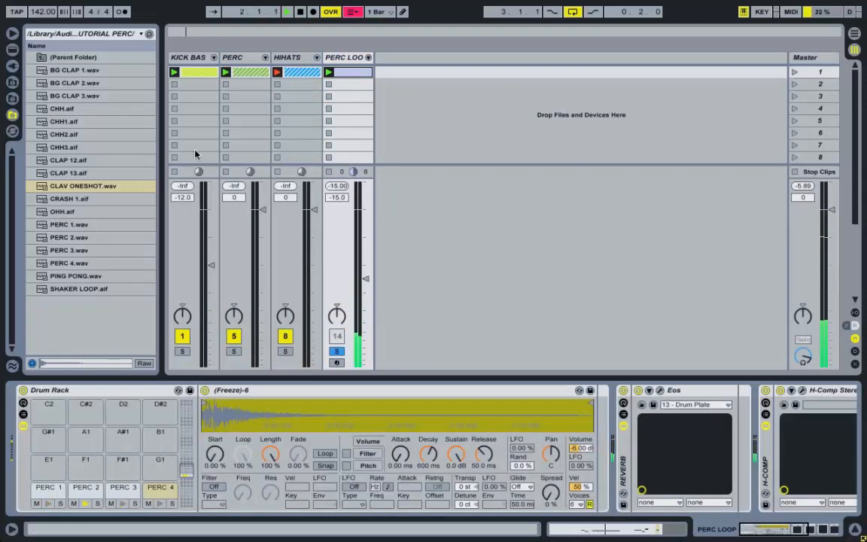
Load CLAV ONESHOT.wav onto pad E1 and PING PONG.wav onto pad F1 of the PERC LOOP Drum Rack
left_click(89, 192)
left_click(91, 276)
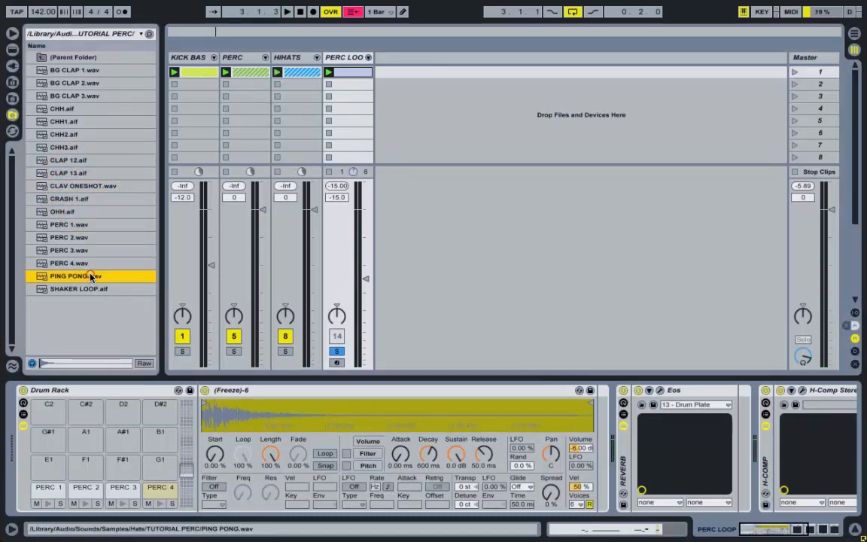
left_click_drag(76, 192, 47, 463)
left_click_drag(94, 277, 104, 289)
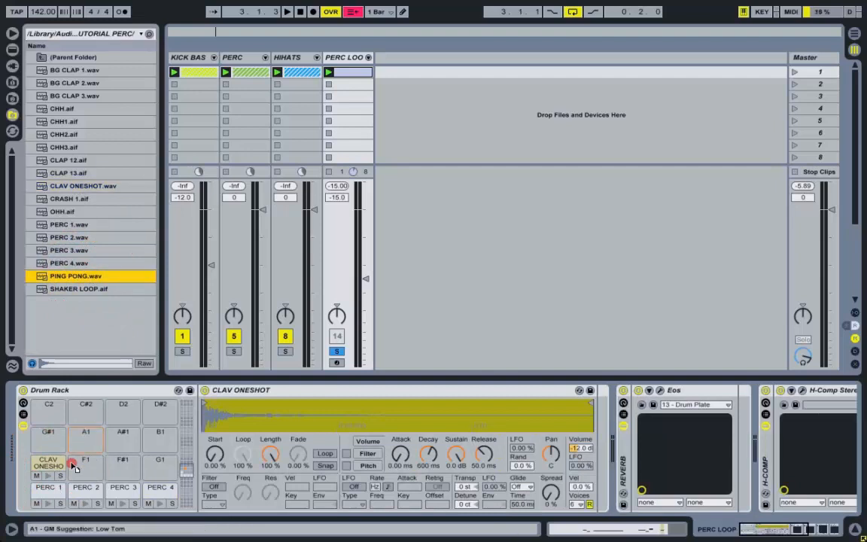
left_click_drag(93, 478, 101, 475)
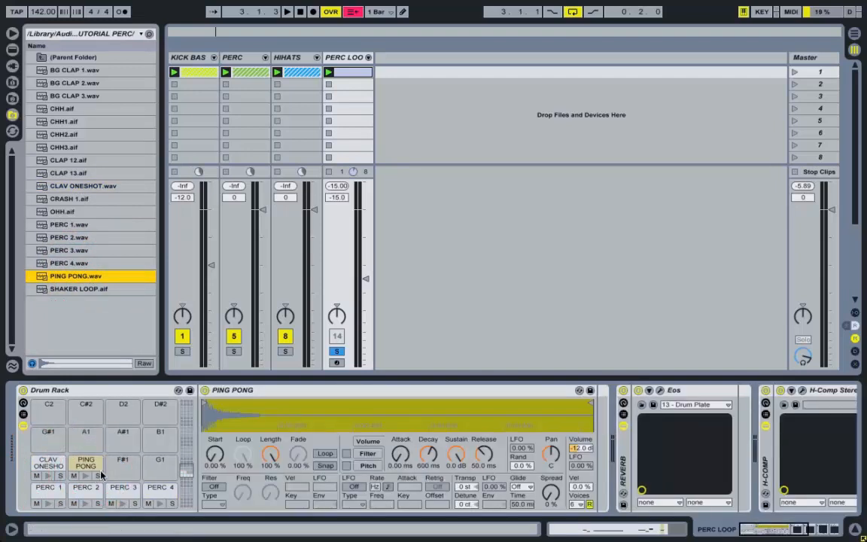
Duplicate the notes of the PERC LOOP clip into bars 3 and 4 and extend its loop to four bars
left_click(794, 72)
left_click(346, 72)
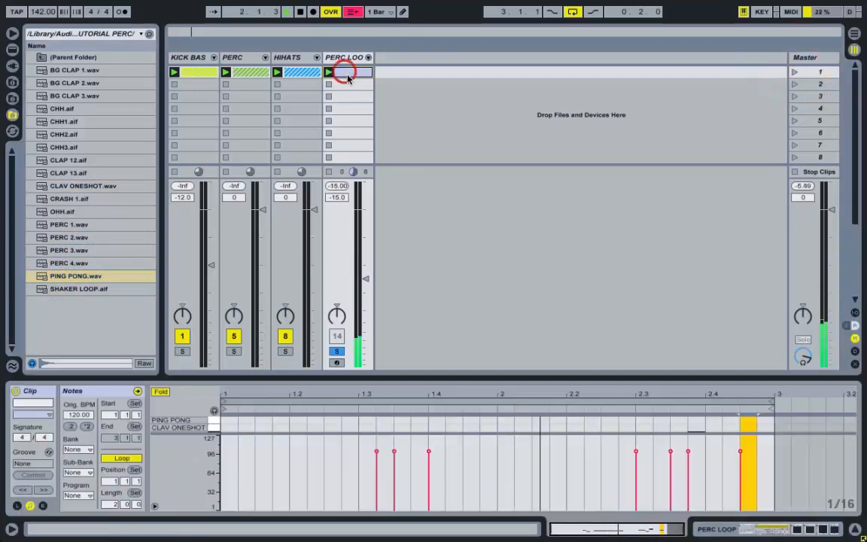
left_click_drag(509, 379, 379, 78)
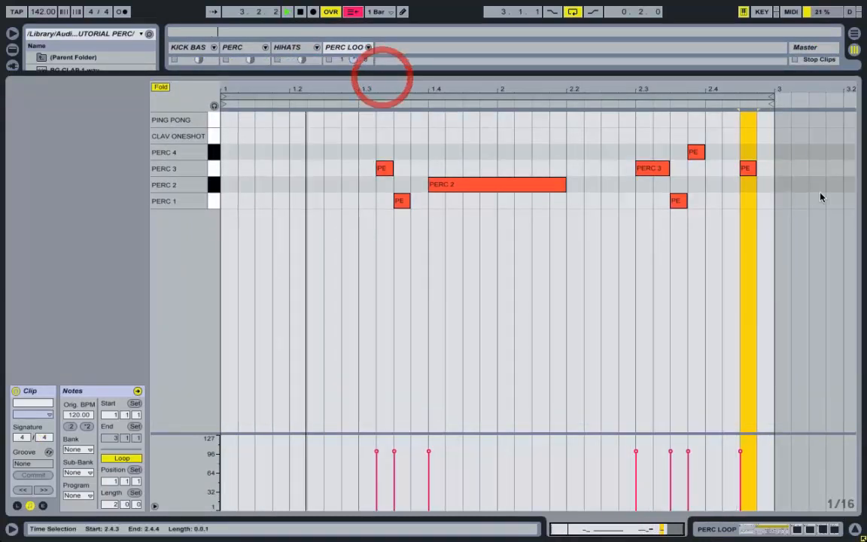
left_click_drag(768, 209, 91, 120)
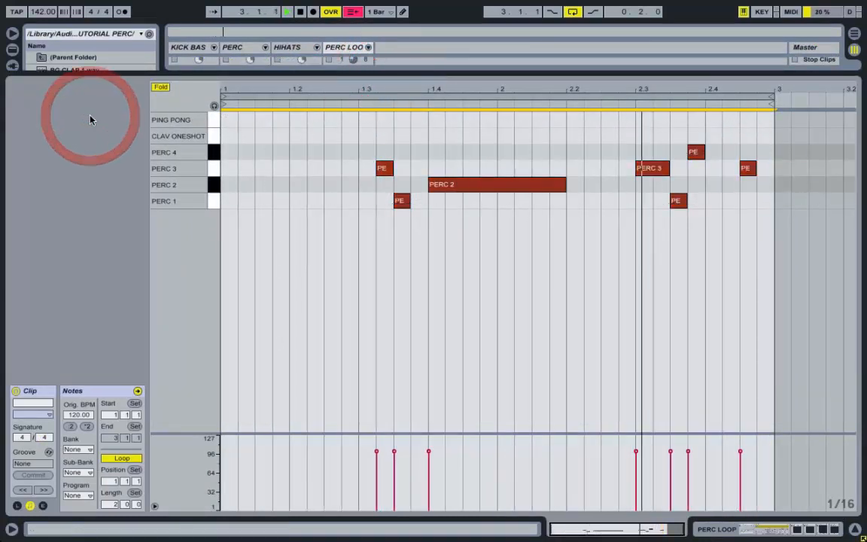
key("ctrl+d")
left_click_drag(594, 88, 594, 45)
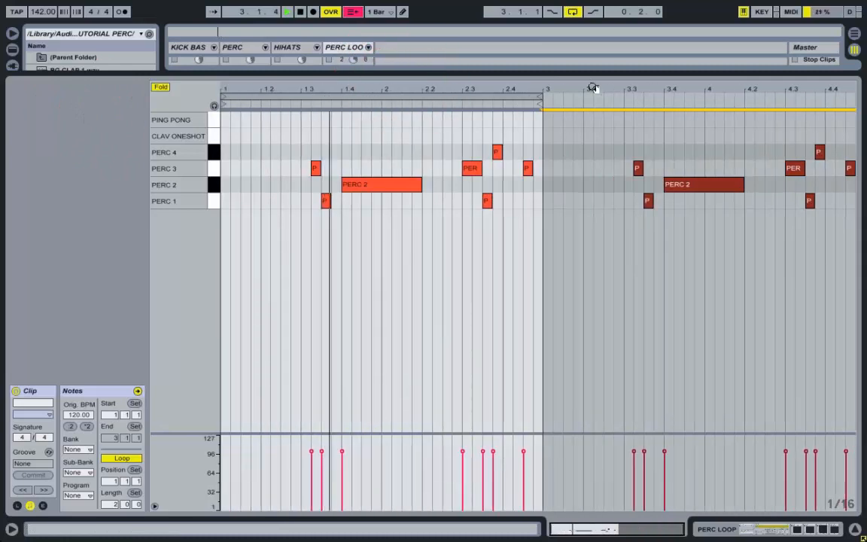
left_click_drag(542, 98, 783, 184)
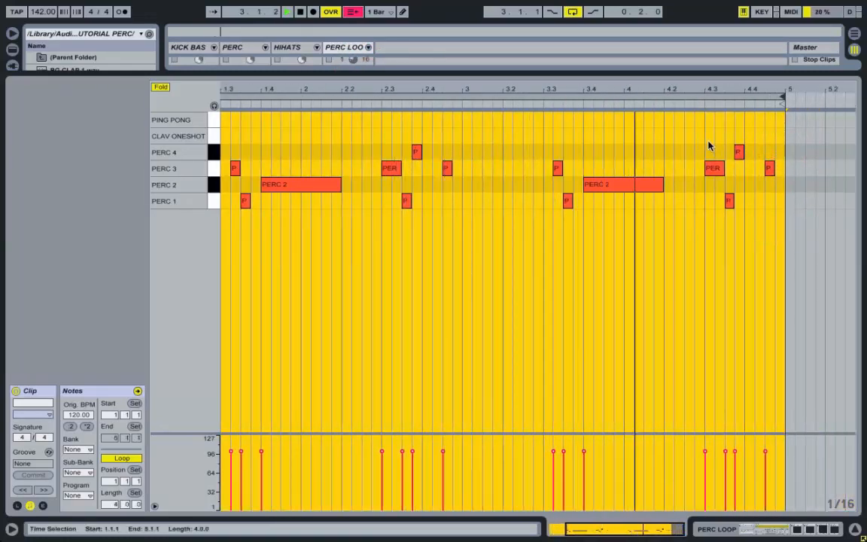
Add a one-beat CLAV ONESHOT note at 4.4.1 in the PERC LOOP clip
double_click(760, 136)
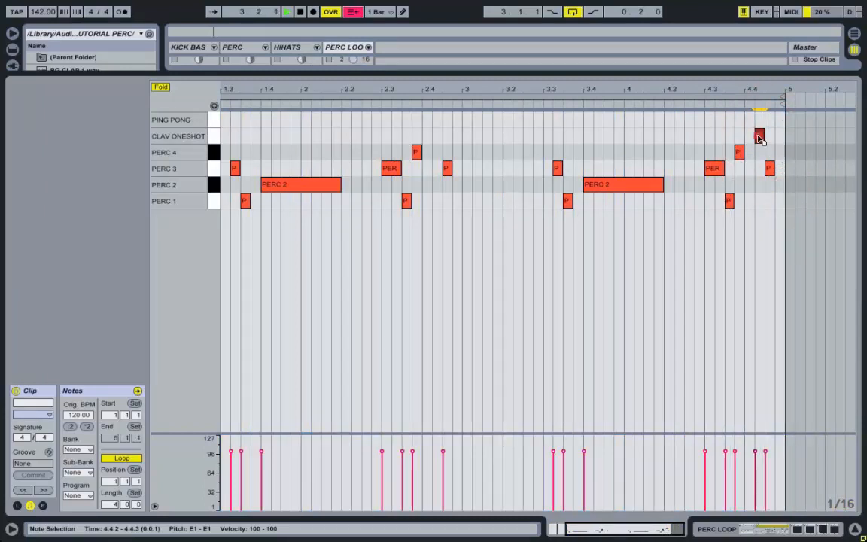
left_click_drag(751, 136, 782, 137)
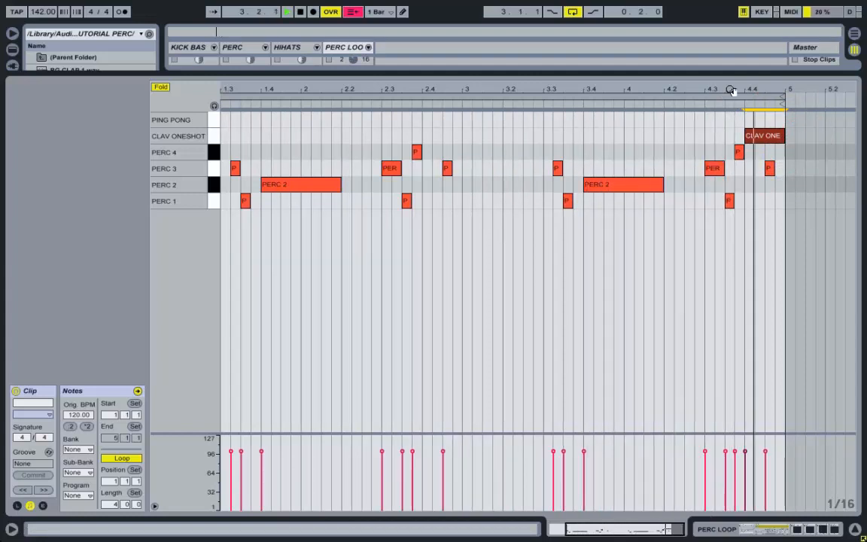
left_click_drag(404, 73, 394, 417)
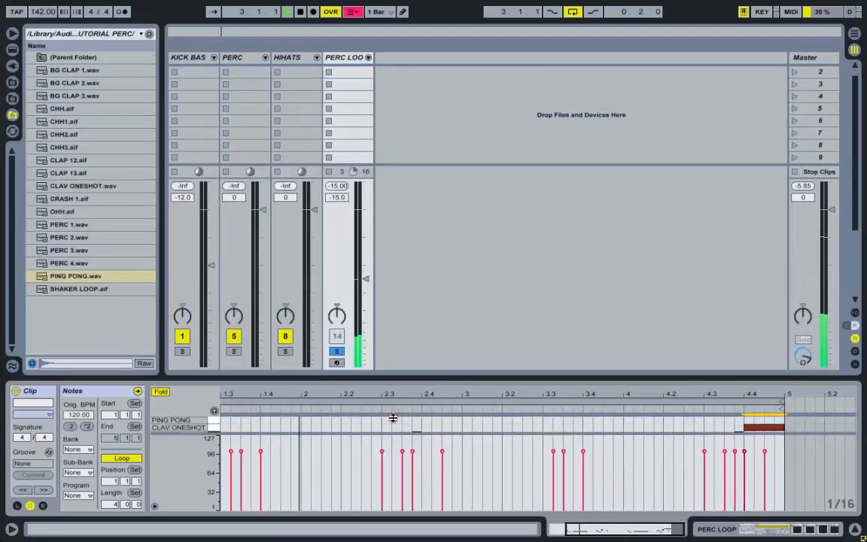
Unsolo PERC LOOP with the HIHATS group muted and set the CLAV ONESHOT sample's volume to 0 dB
left_click(337, 354)
left_click(286, 335)
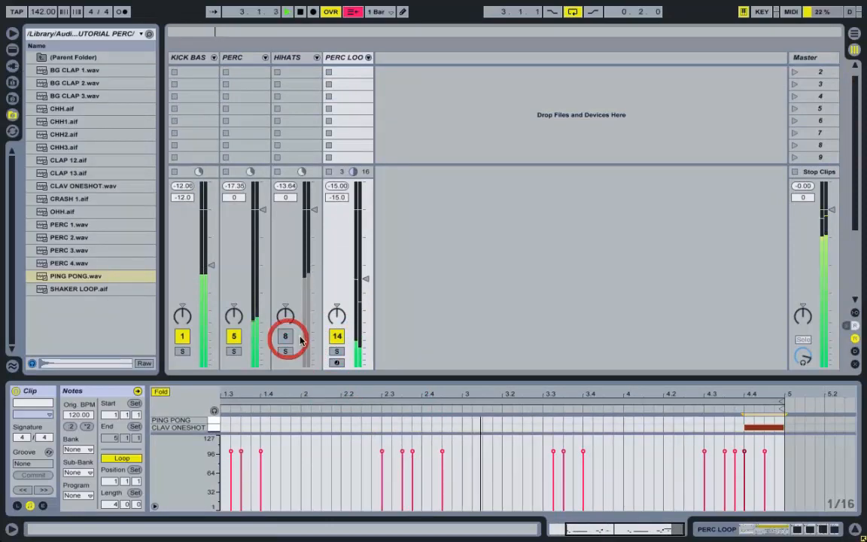
double_click(347, 61)
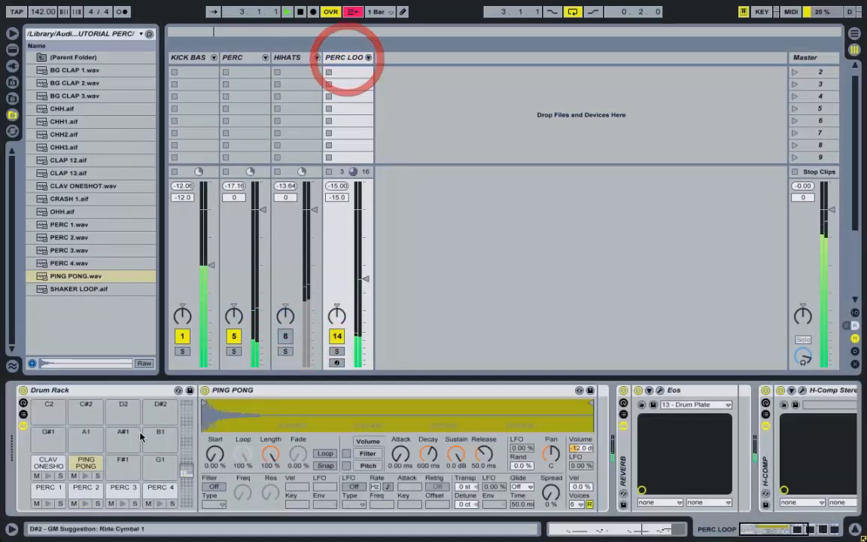
left_click(44, 461)
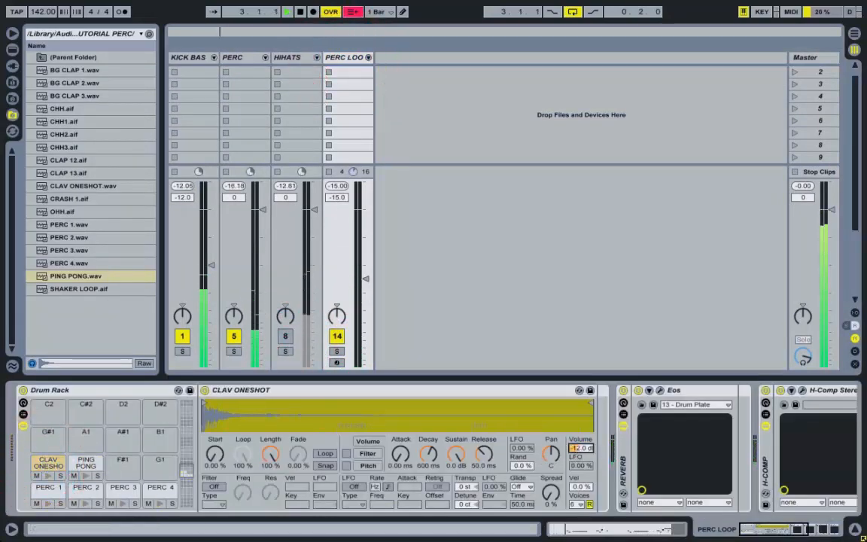
left_click(580, 447)
type("0")
key("Return")
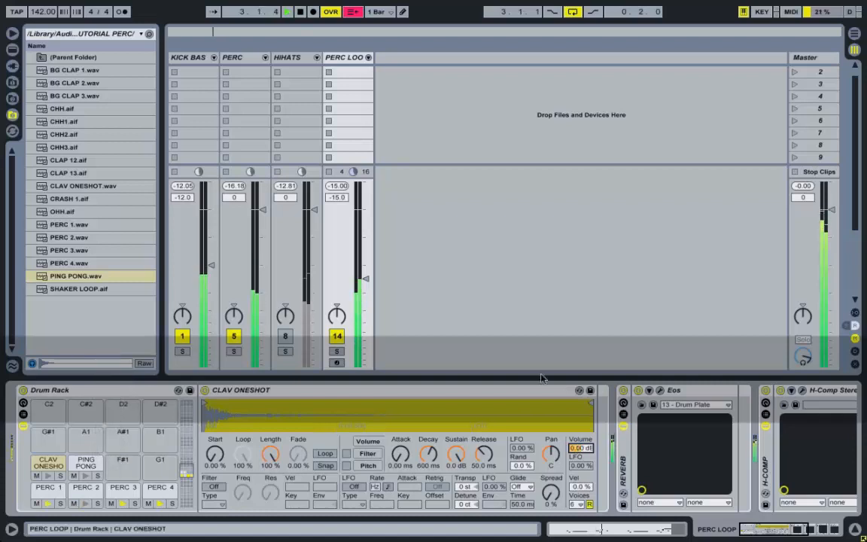
Move the CLAV ONESHOT note to 4.2.3 and shorten it so that it ends at 4.3.1
scroll(316, 70, "up", 1)
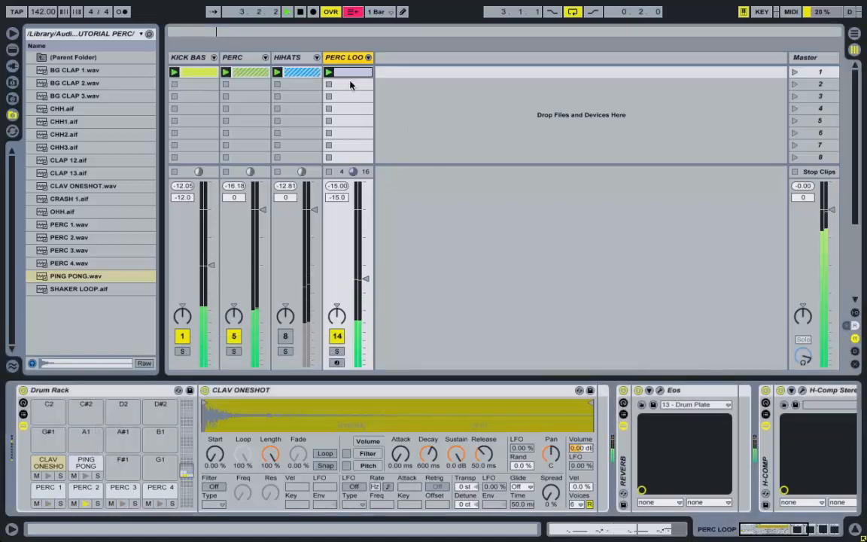
left_click(354, 75)
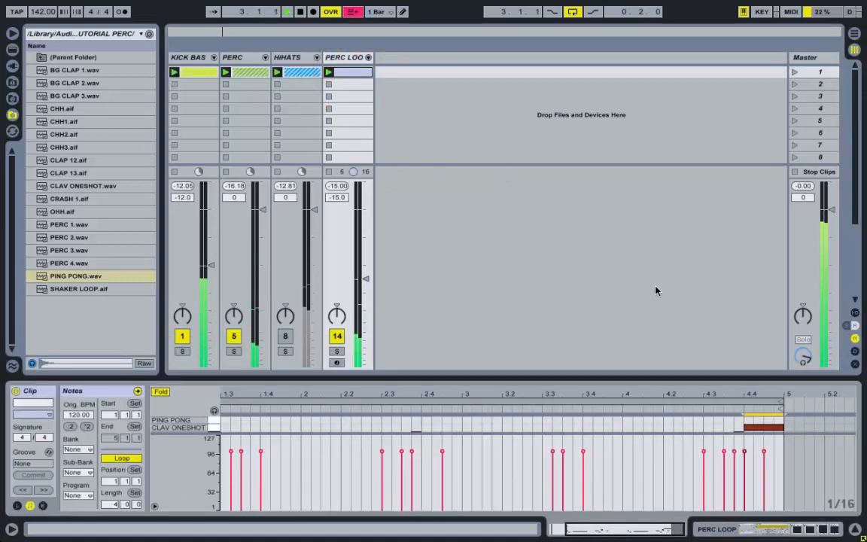
left_click_drag(659, 384, 587, 150)
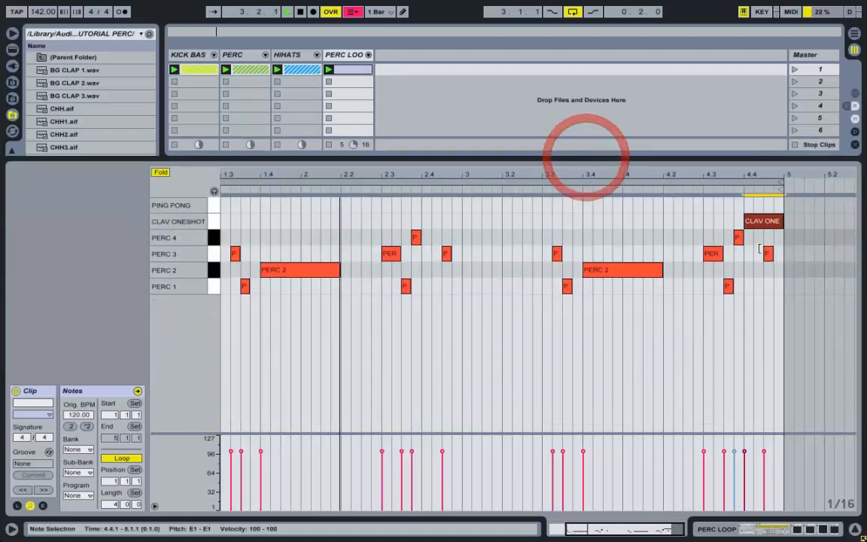
left_click_drag(785, 229, 699, 226)
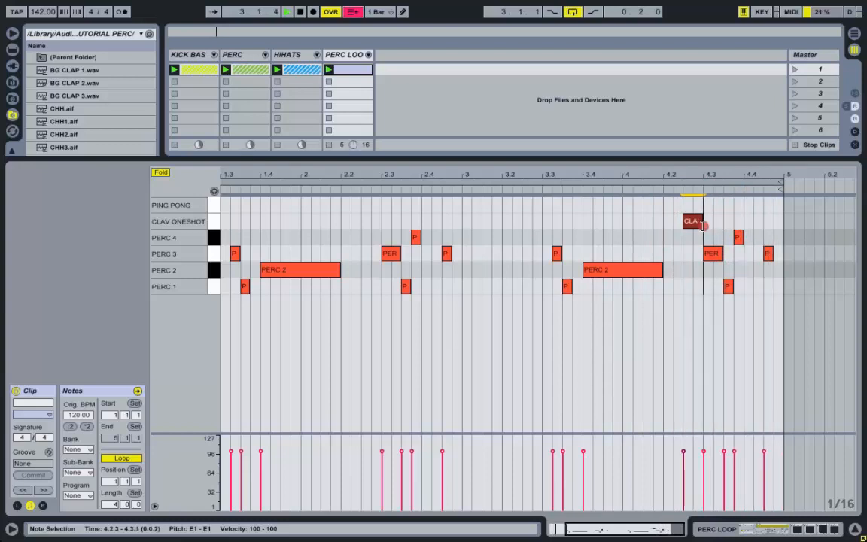
left_click(342, 55)
left_click(346, 73)
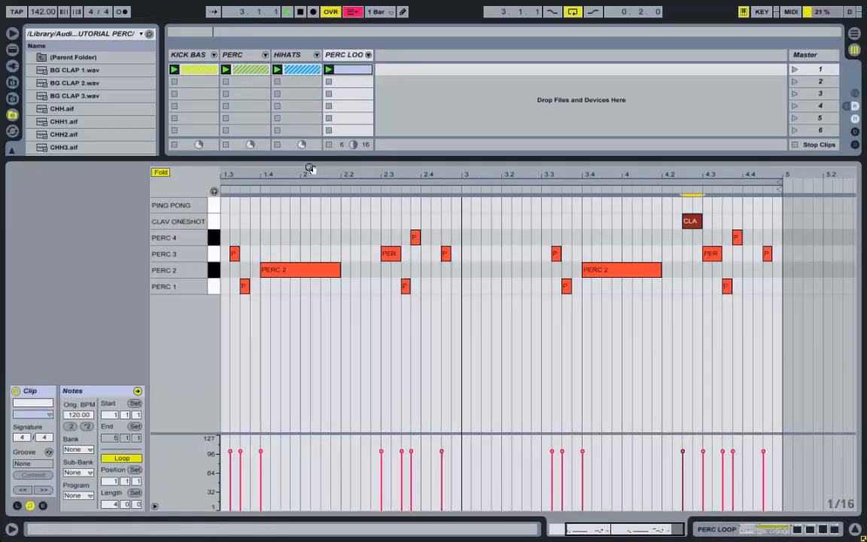
Set the note grid to 1/32 and shorten the PERC LOOP clip's loop to its first two beats, ending at 1.3.1
left_click_drag(309, 174, 338, 193)
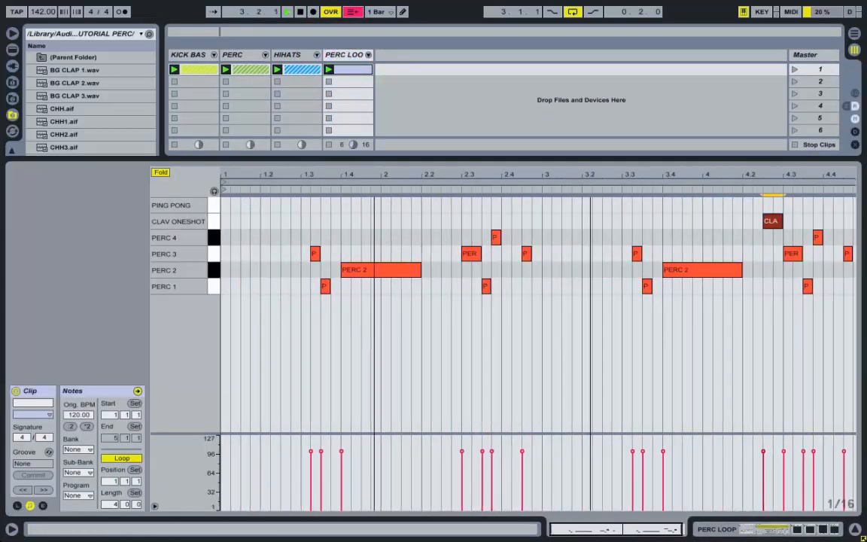
right_click(257, 230)
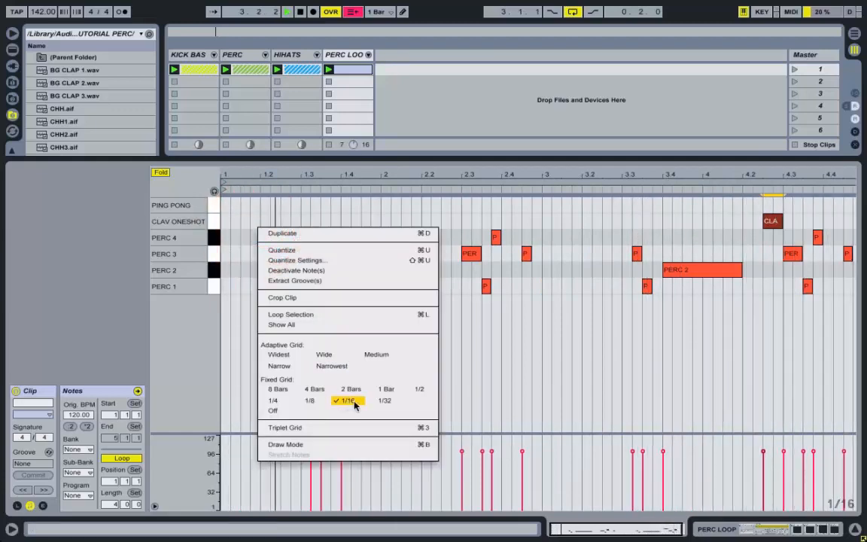
left_click(381, 404)
left_click_drag(245, 177, 344, 165)
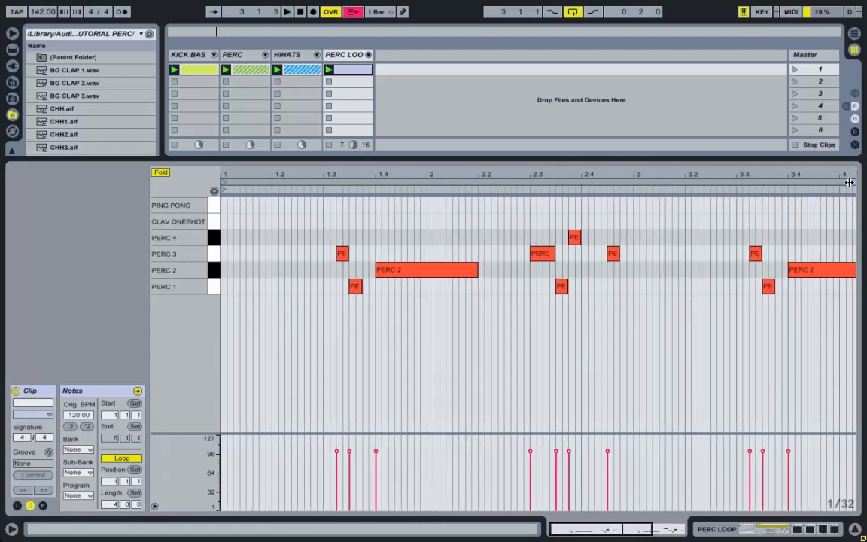
left_click_drag(849, 182, 323, 214)
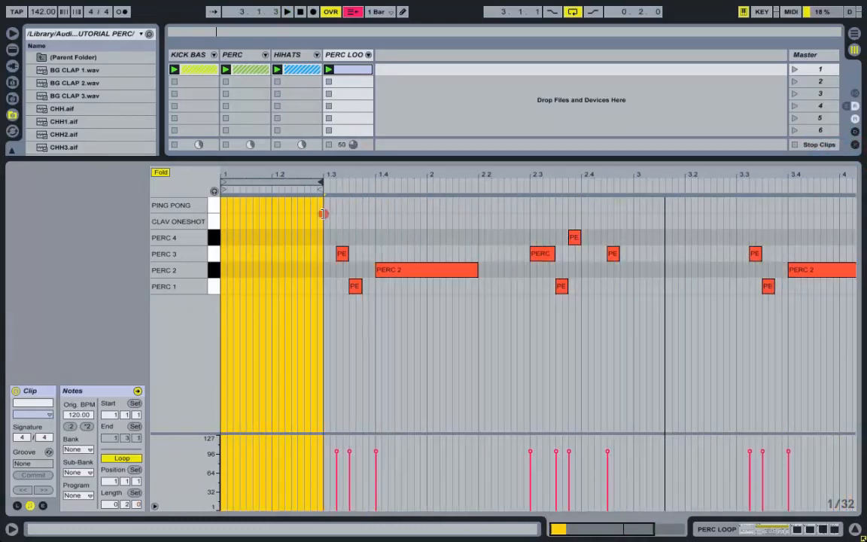
Set the note grid to 1/16 and add two PING PONG notes, placed at 1.1.3 and 1.2.4
right_click(260, 208)
left_click(348, 364)
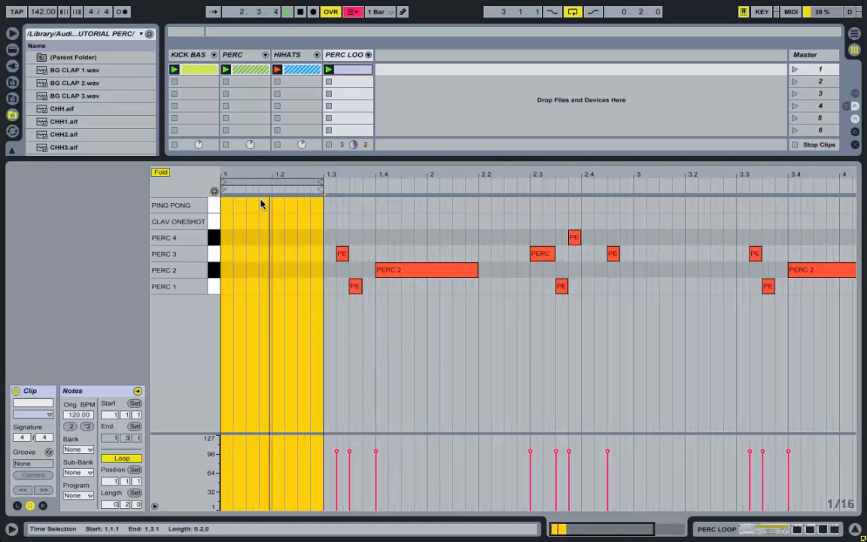
double_click(262, 205)
double_click(302, 205)
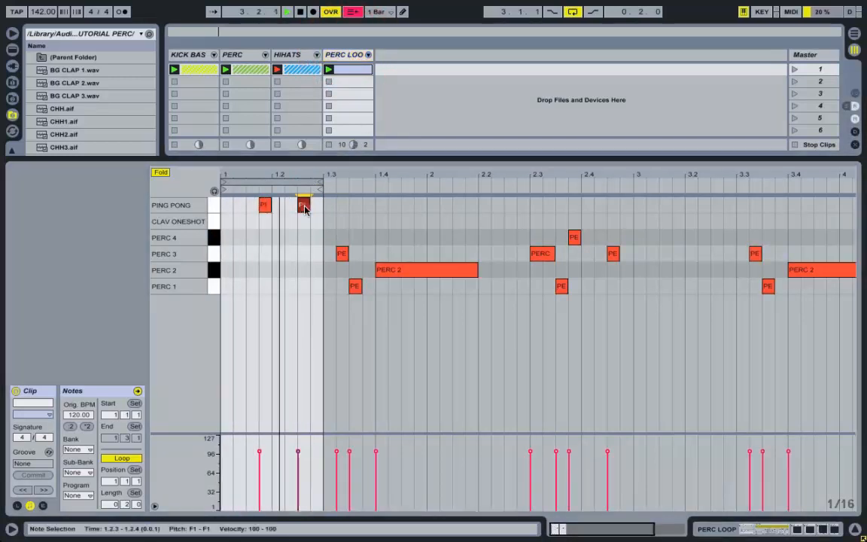
left_click_drag(305, 209, 317, 209)
left_click_drag(265, 206, 253, 206)
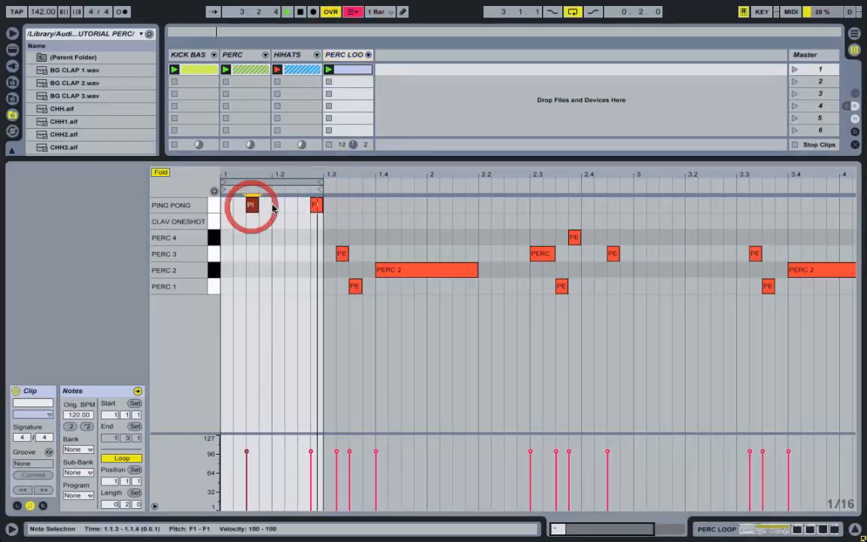
Set the PING PONG sample's volume to -6 dB and its velocity sensitivity to 50%
left_click(348, 56)
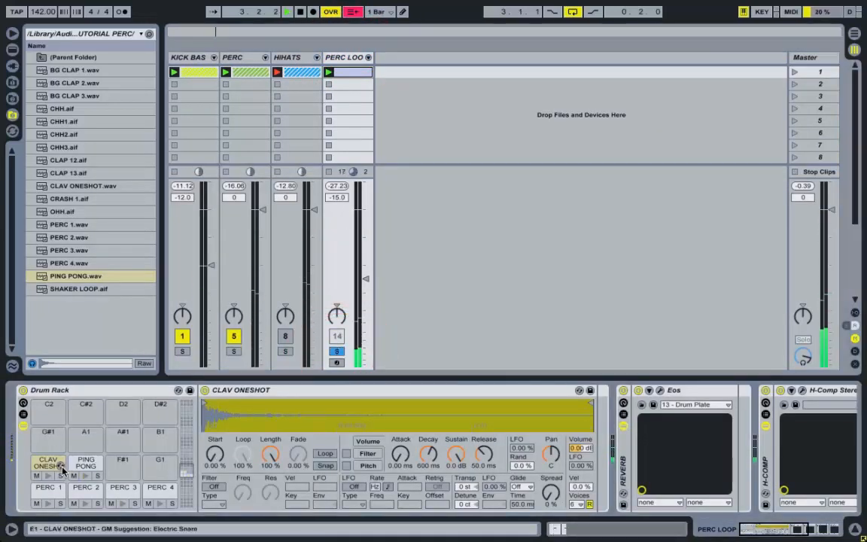
double_click(89, 468)
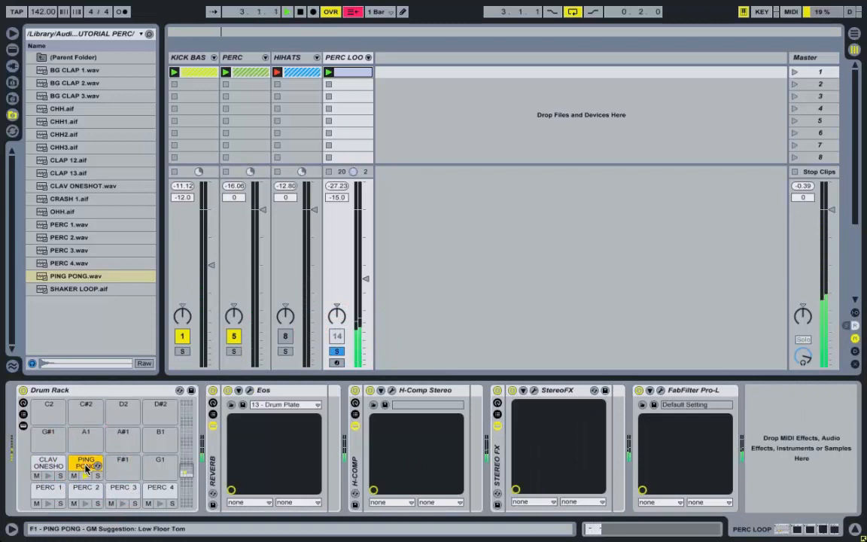
left_click(87, 468)
left_click(580, 449)
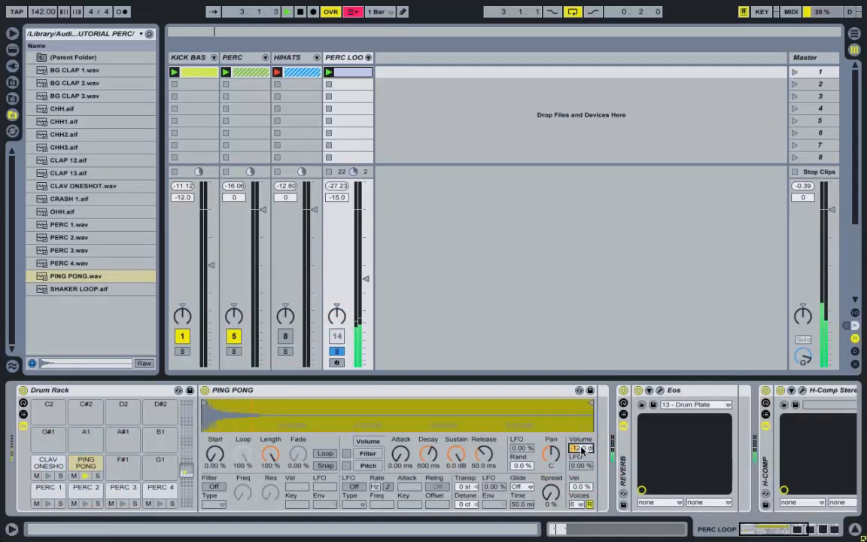
type("-")
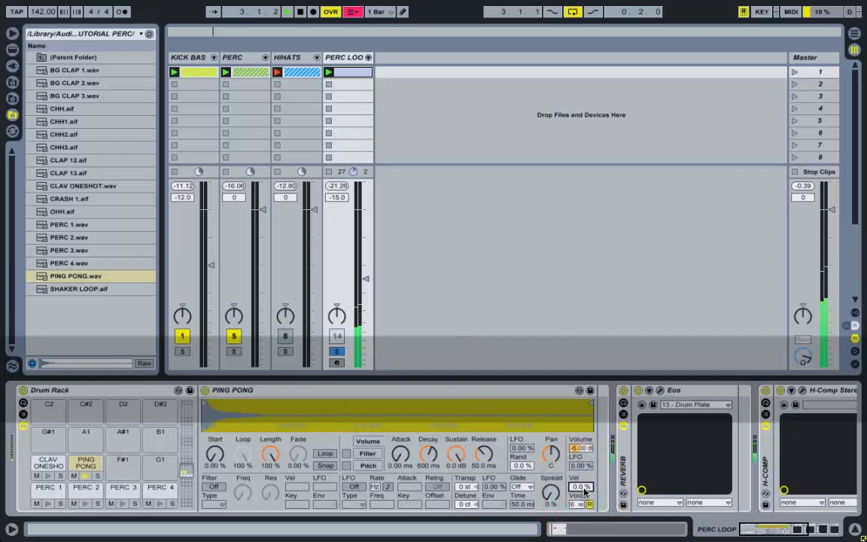
type("50")
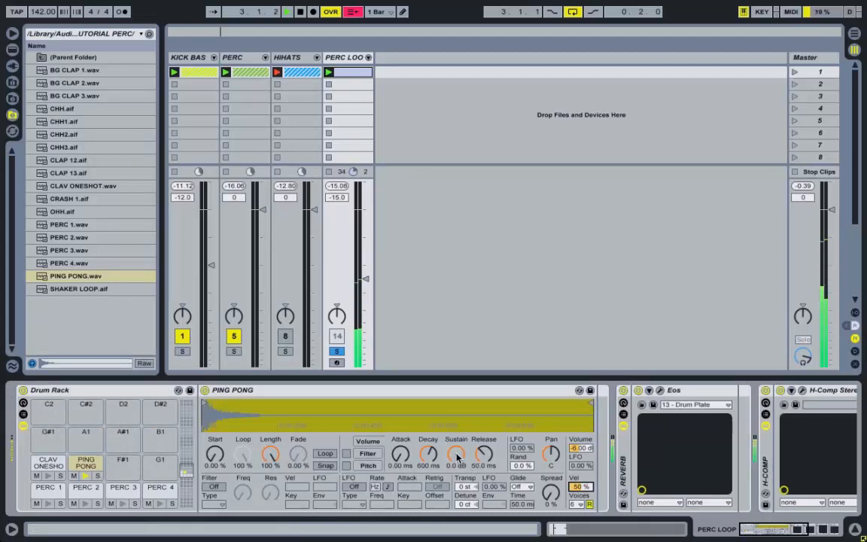
Set the PERC LOOP note grid to 1/32 and shorten the PING PONG note at 1.1.3 to one grid division
double_click(352, 72)
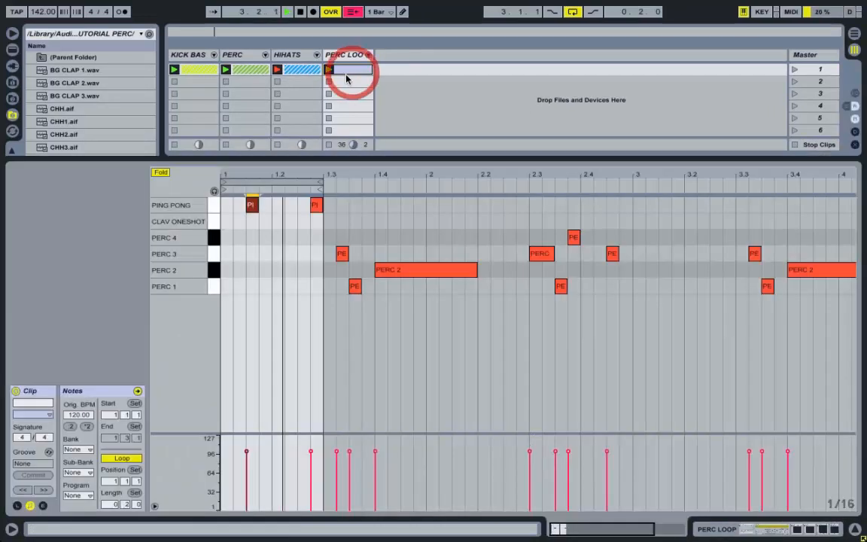
right_click(264, 236)
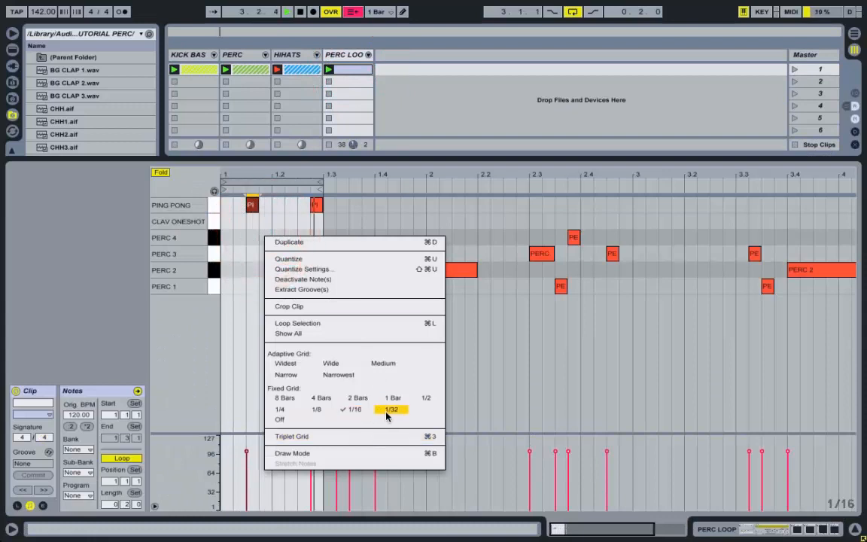
left_click(387, 411)
left_click(253, 208)
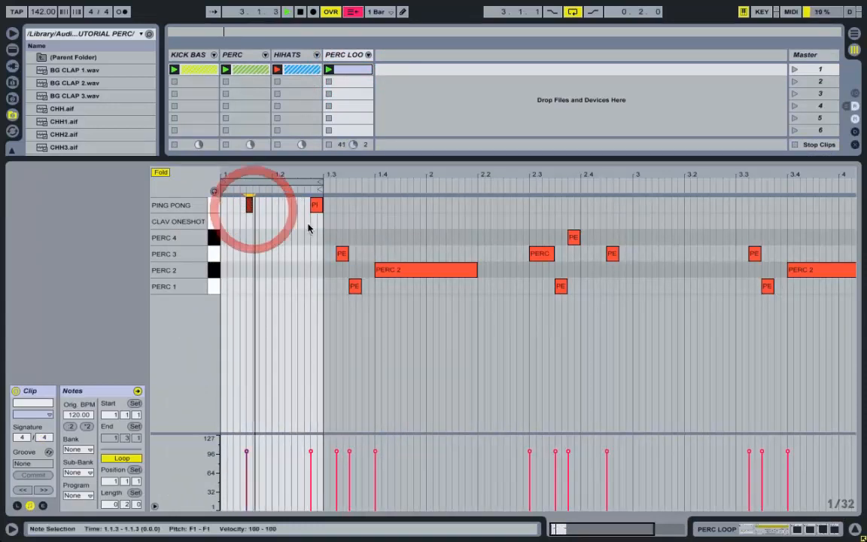
Set the PING PONG sample's sustain to -inf dB and decay to 292 ms, and unsolo the PERC LOOP track
left_click(330, 54)
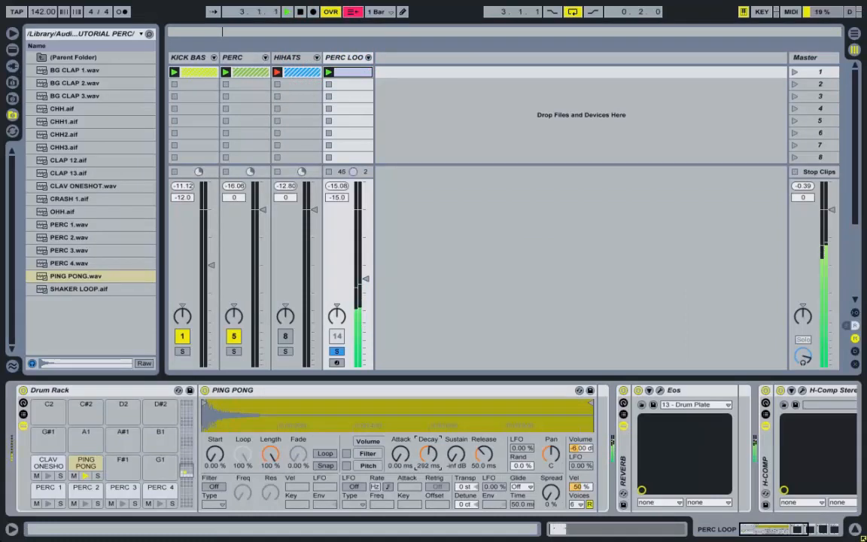
left_click(338, 353)
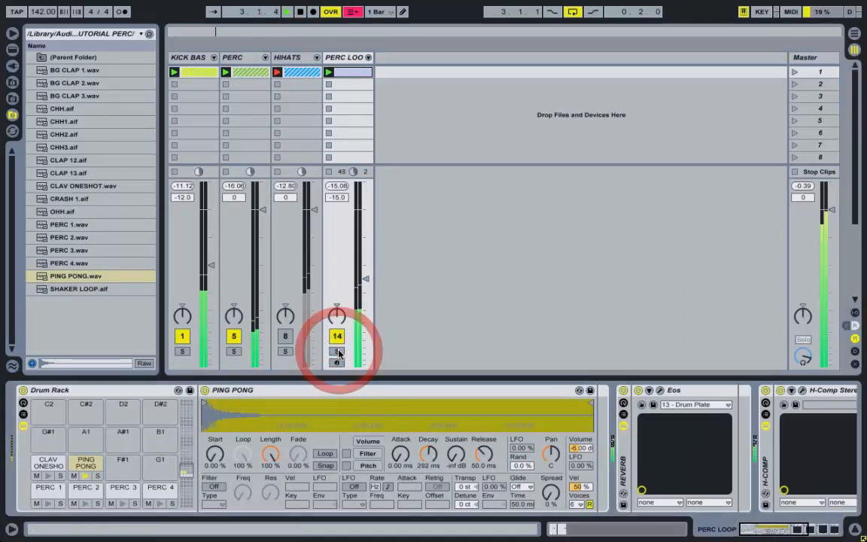
Extend the PERC LOOP clip's loop to two bars, ending at 3.1.1
double_click(350, 74)
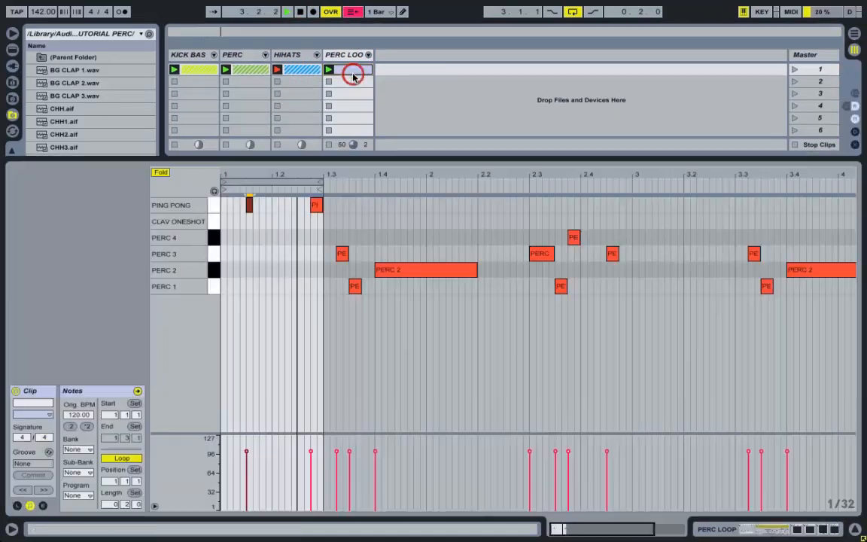
left_click_drag(470, 212, 631, 224)
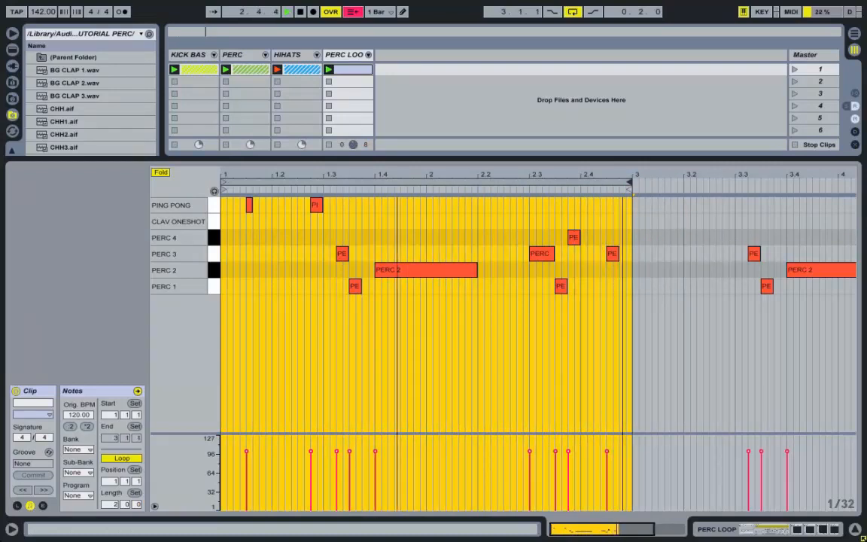
left_click_drag(398, 174, 398, 213)
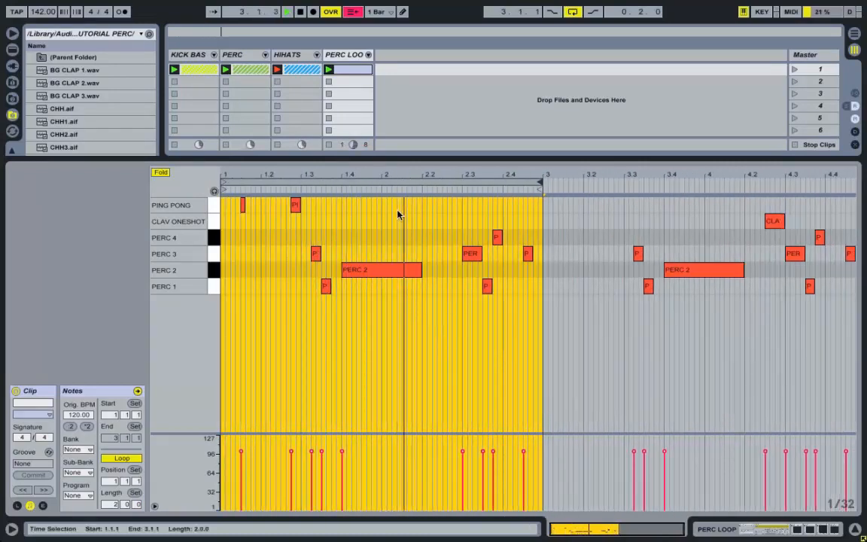
Add a PING PONG note at 2.2.3 on a 1/8 grid and trim its start to 2.2.4 on a 1/16 grid
right_click(377, 213)
left_click(436, 371)
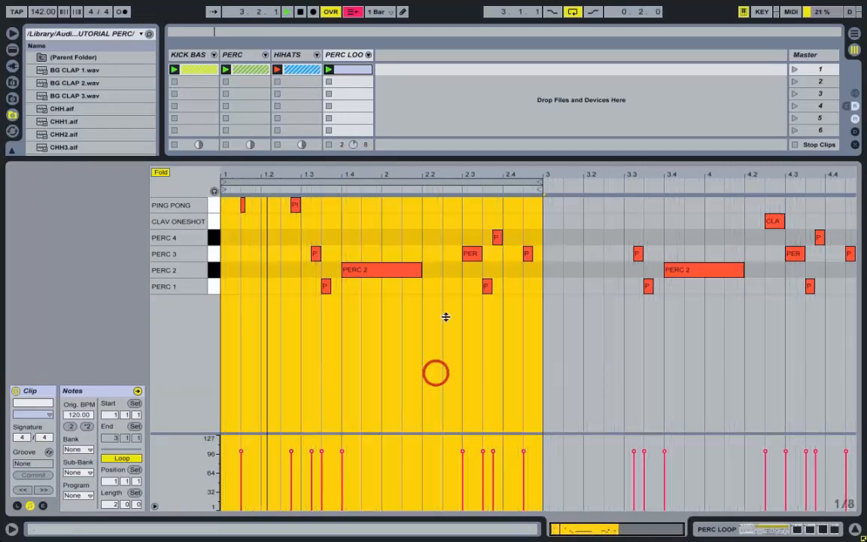
double_click(450, 204)
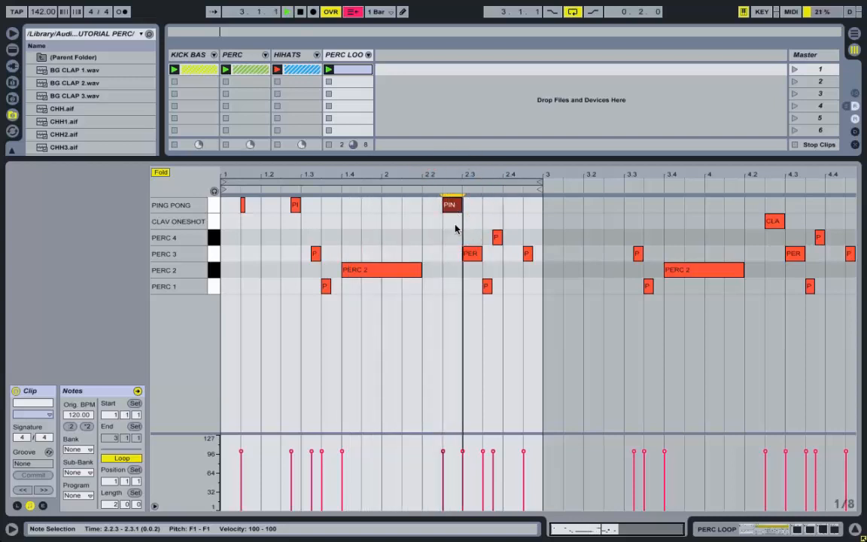
right_click(379, 226)
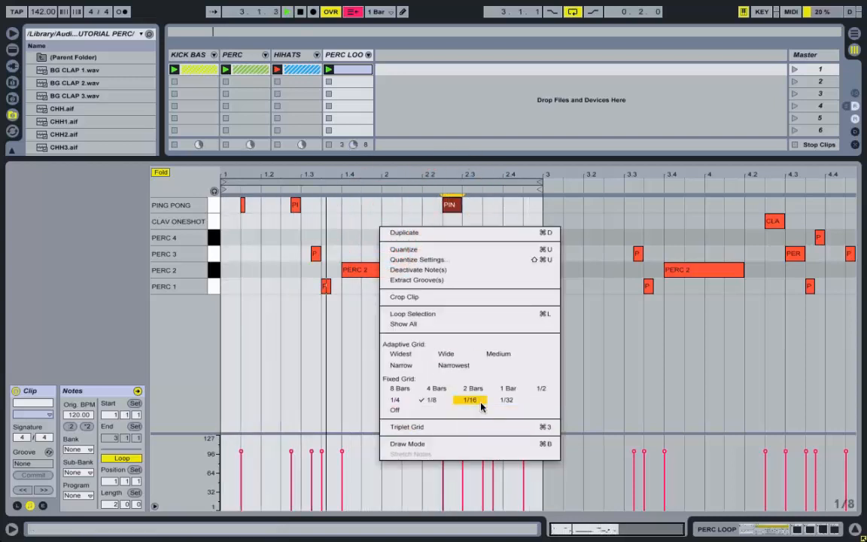
left_click(480, 406)
mouse_move(452, 211)
left_mouse_down()
mouse_move(460, 204)
mouse_move(463, 214)
left_mouse_up()
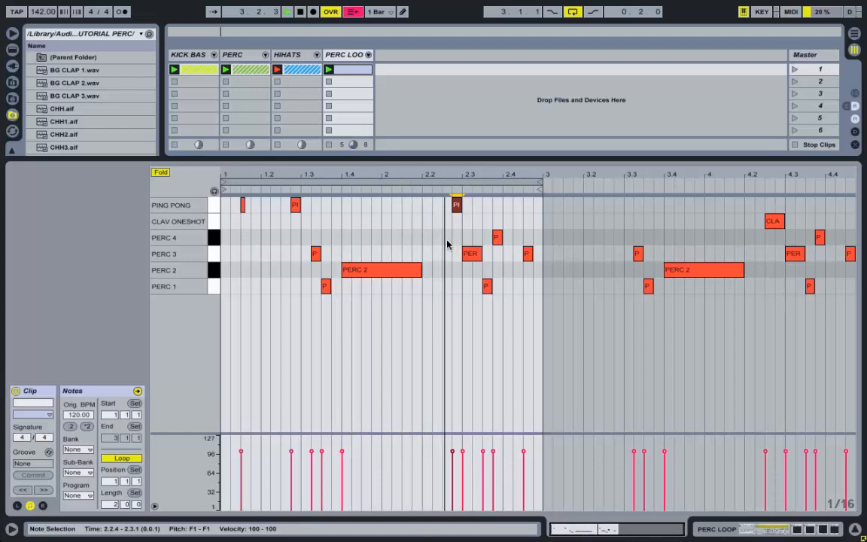
Duplicate the PING PONG notes of bars 1 and 2 into bars 3 and 4 and extend the clip's loop to four bars
left_click(455, 175)
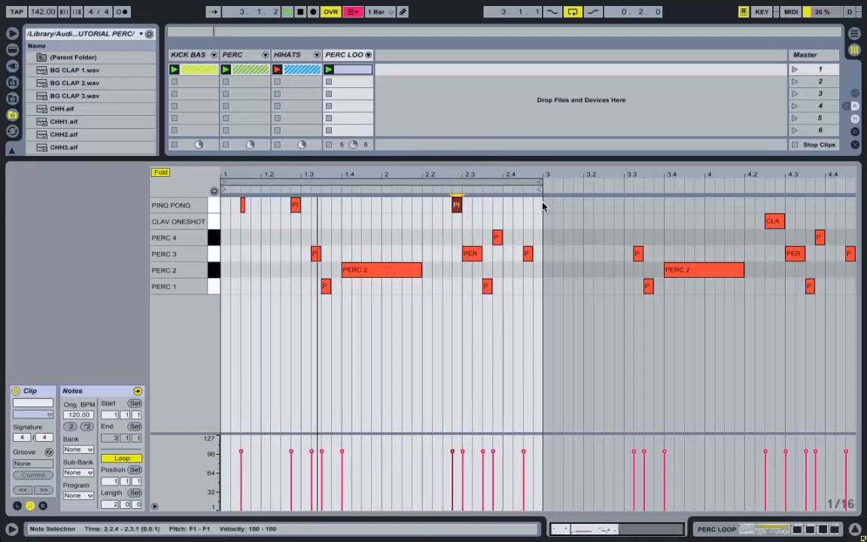
left_click_drag(542, 204, 91, 200)
key("super+d")
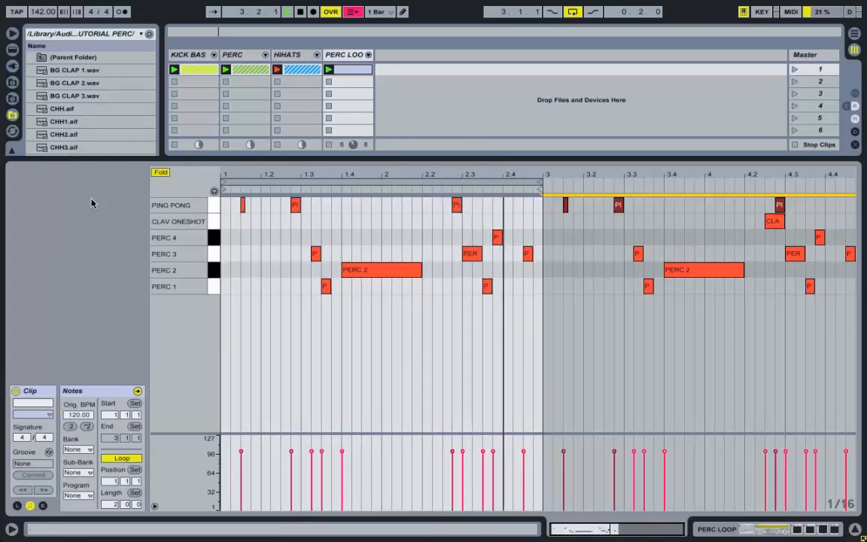
left_click_drag(539, 185, 826, 230)
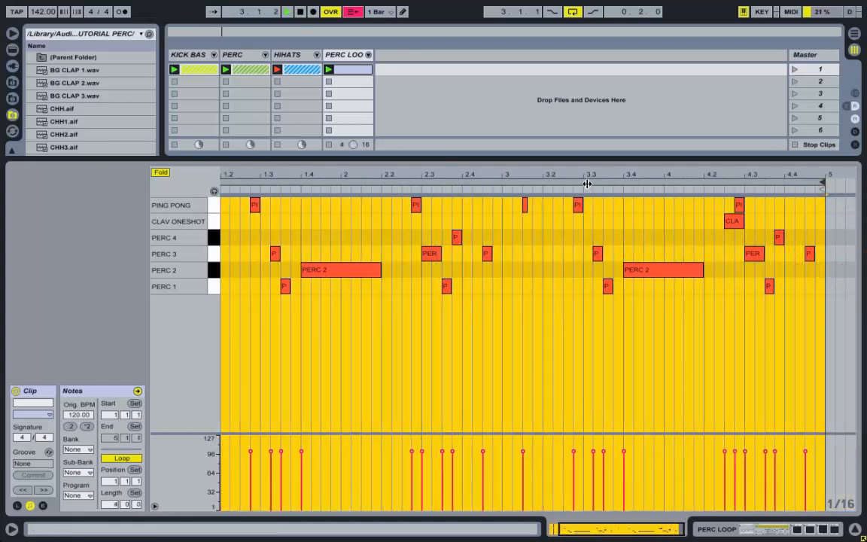
Move the last PING PONG note to 4.2.2 and lengthen the CLAV ONESHOT note so that it ends at 4.3.3
left_click(763, 210)
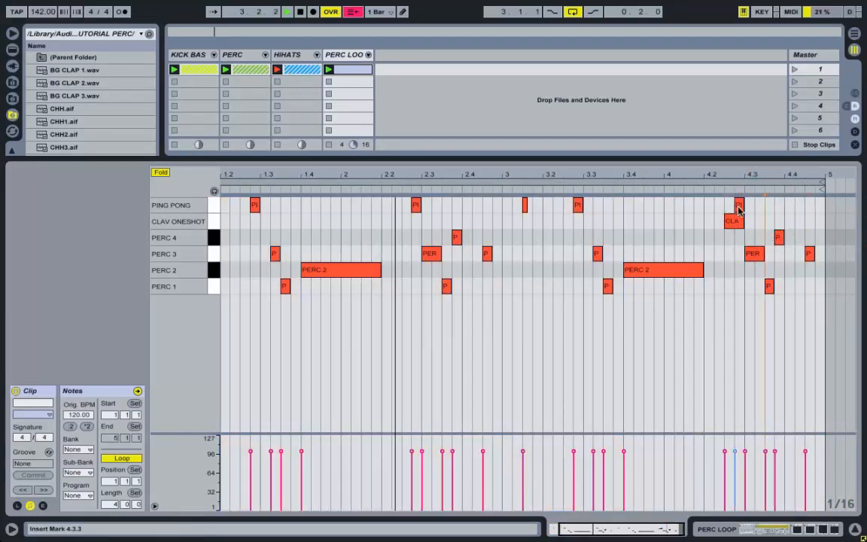
left_click_drag(738, 210, 718, 203)
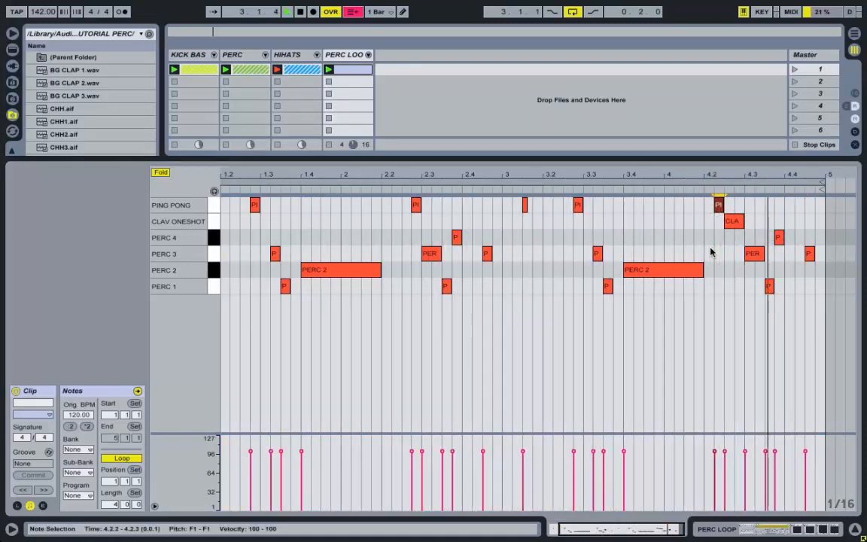
left_click_drag(742, 221, 774, 221)
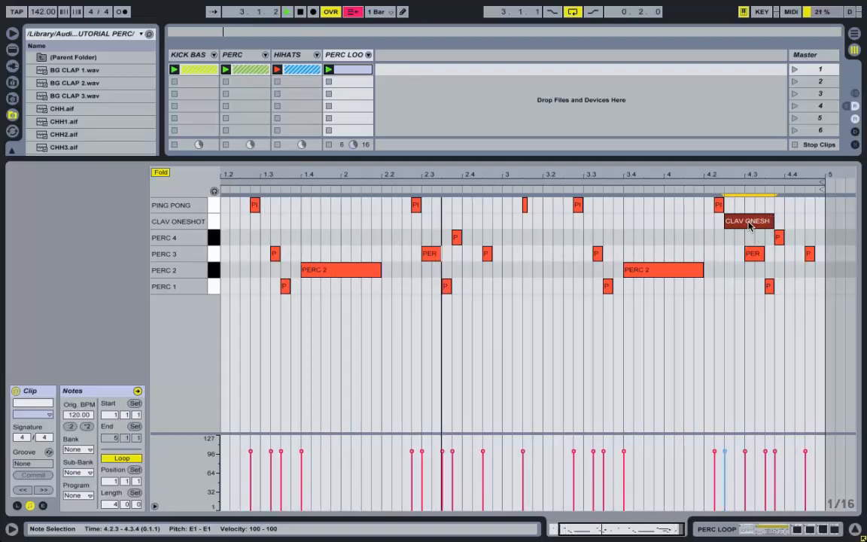
left_click_drag(774, 221, 758, 236)
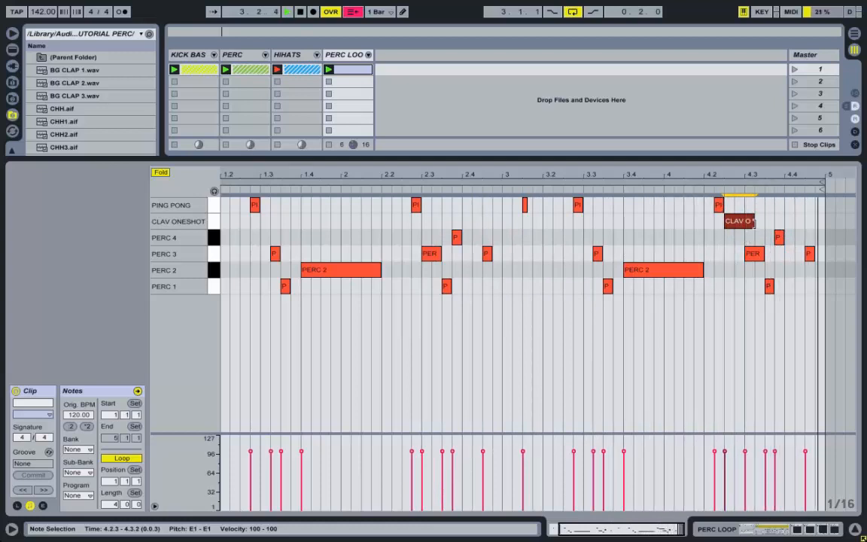
left_click_drag(772, 224, 765, 225)
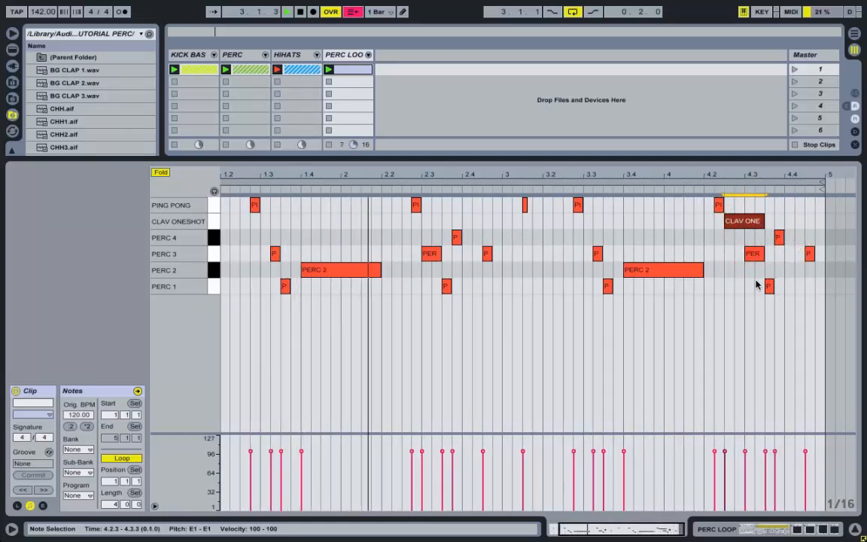
left_click(554, 241)
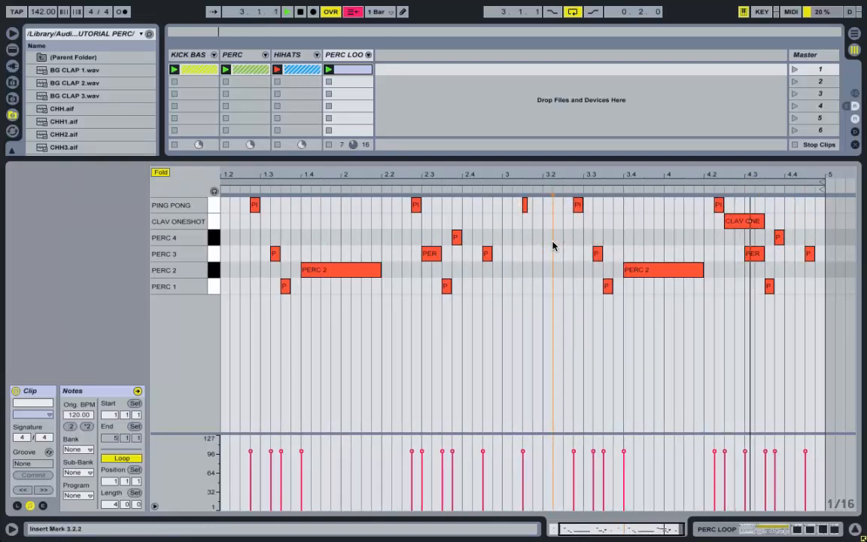
Unmute the HIHATS group in the mixer
left_click(352, 54)
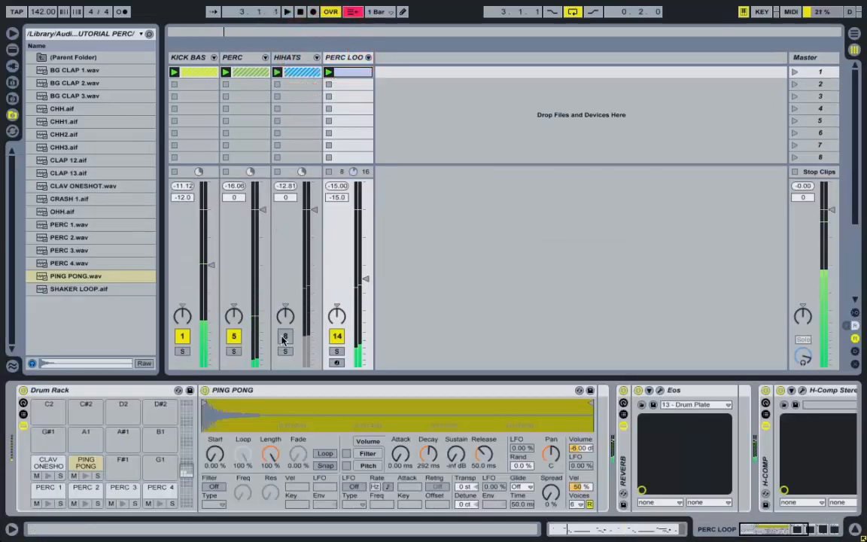
left_click(284, 337)
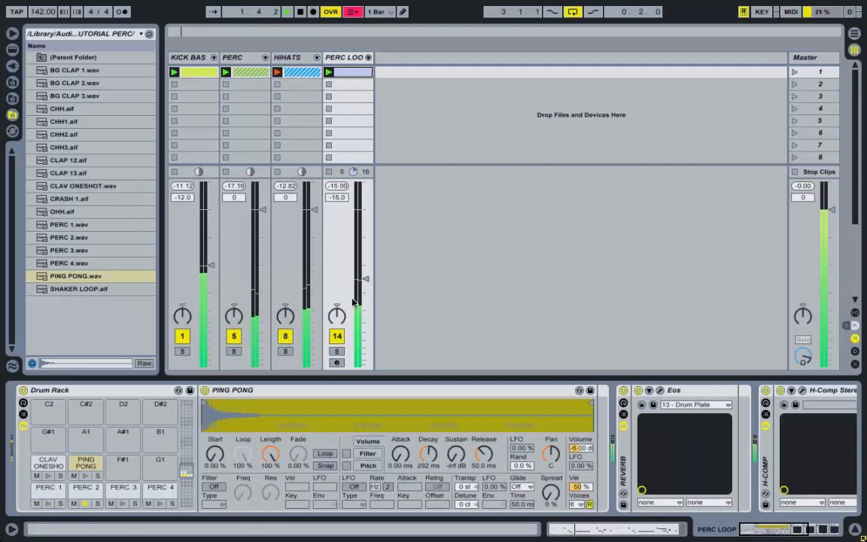
Solo the PERC LOOP track, unfold its chains and solo only the PING PONG chain
left_click(418, 279)
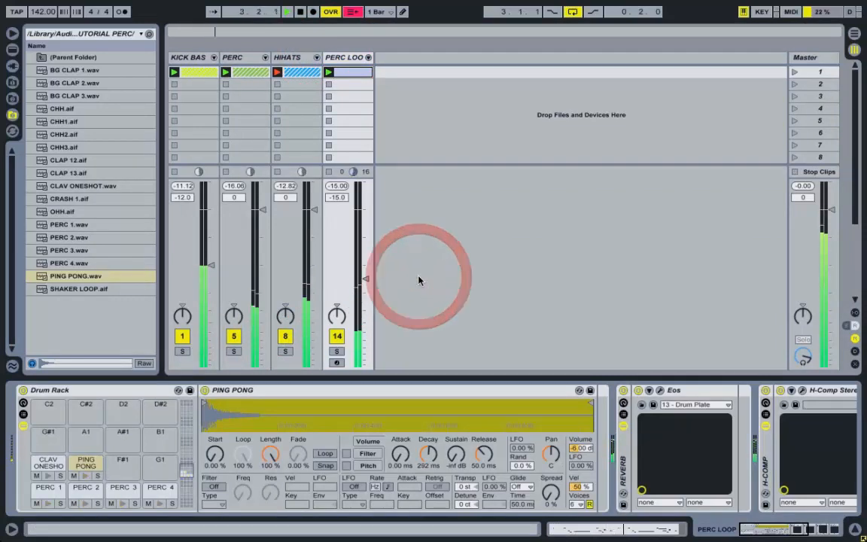
left_click(337, 352)
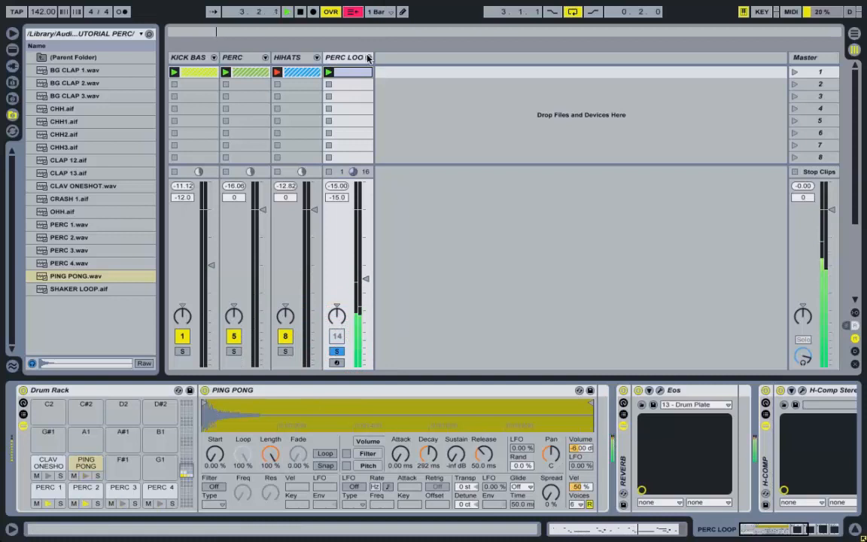
left_click(368, 57)
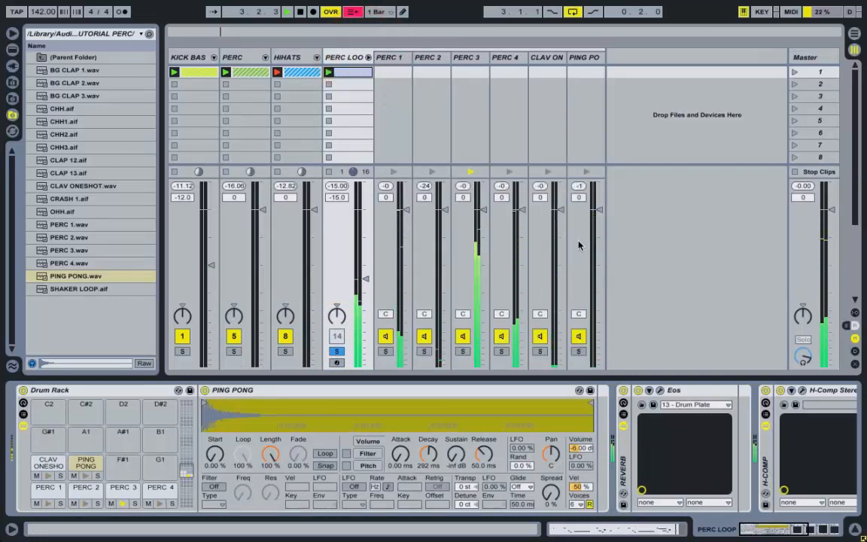
left_click(578, 351)
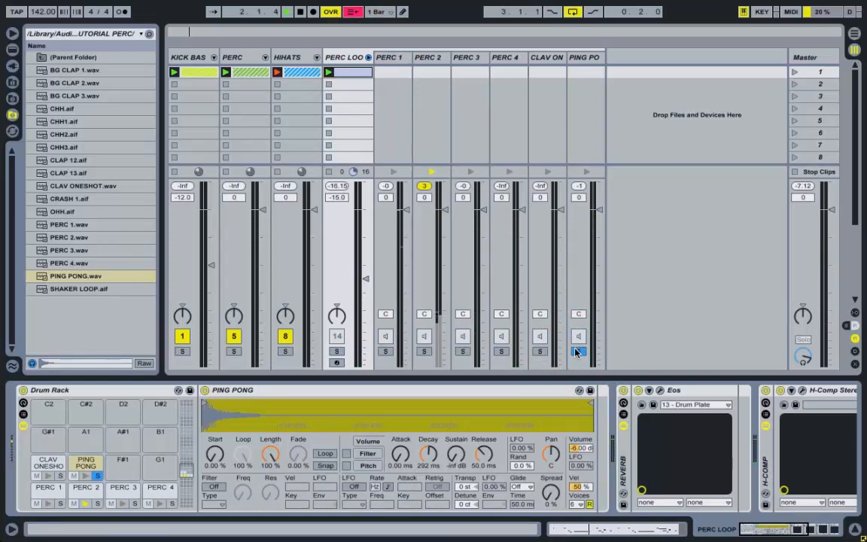
left_click(578, 352)
left_click(578, 352)
key("space")
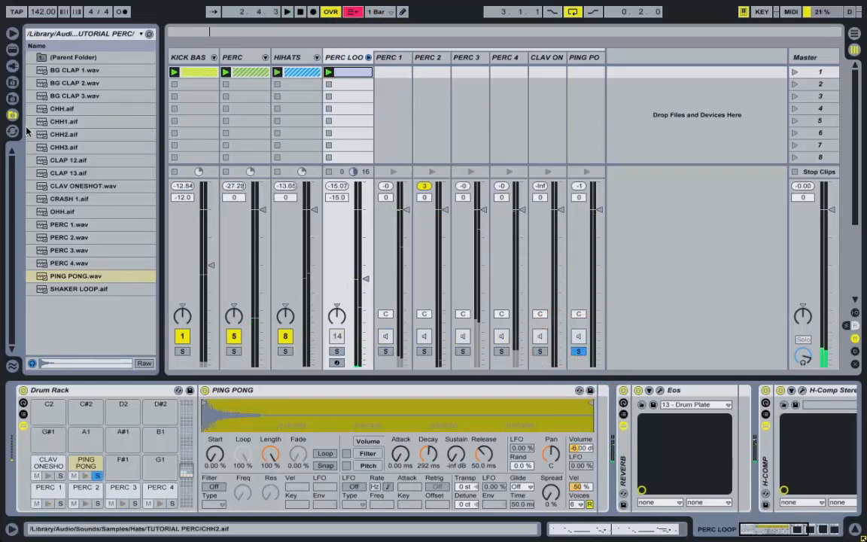
Add the FabFilter Saturn distortion plug-in directly after the PING PONG sampler, ahead of the Eos reverb
left_click(13, 67)
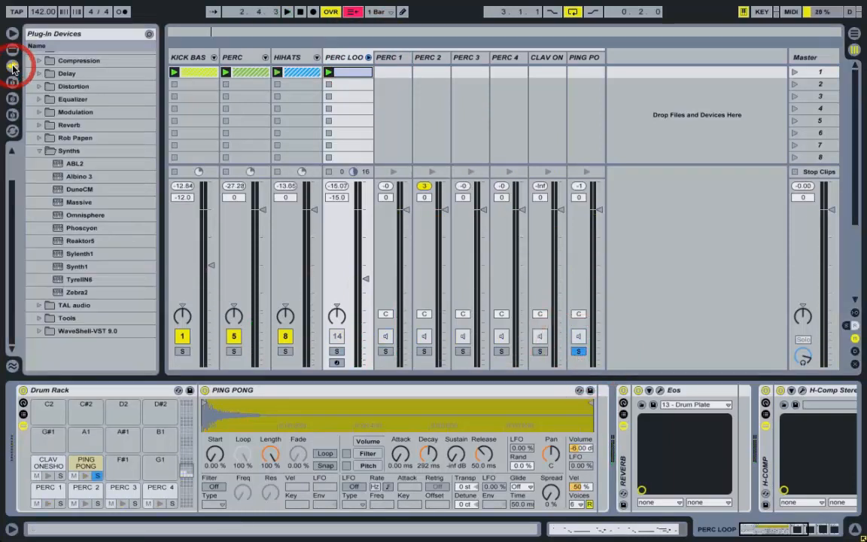
left_click(40, 150)
left_click(41, 134)
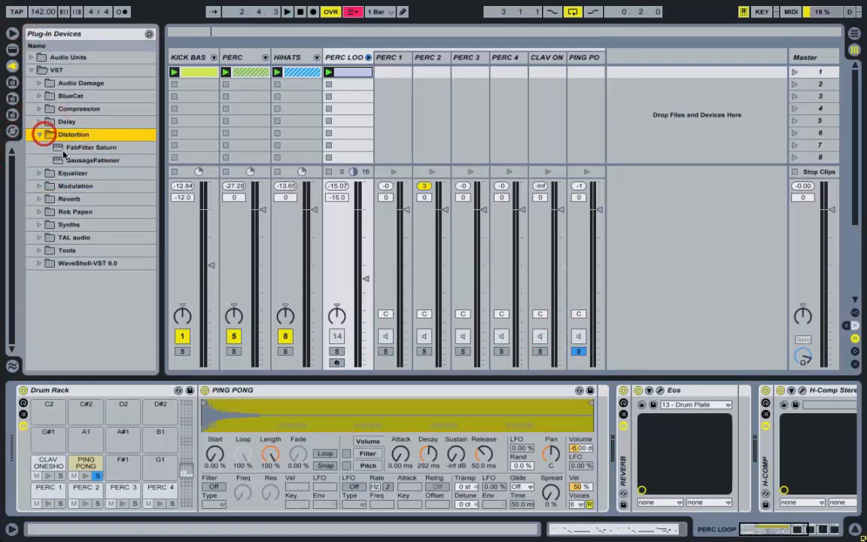
mouse_move(90, 148)
left_mouse_down()
mouse_move(241, 189)
mouse_move(602, 426)
mouse_move(557, 452)
mouse_move(590, 466)
mouse_move(602, 461)
left_mouse_up()
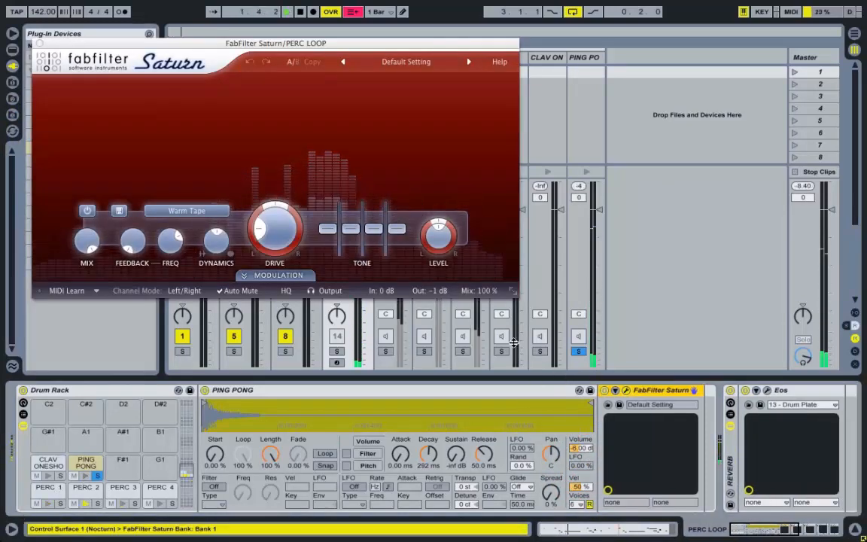
Set Saturn to Gentle Saturation with the band drive at about 45% and close its window
left_click(190, 212)
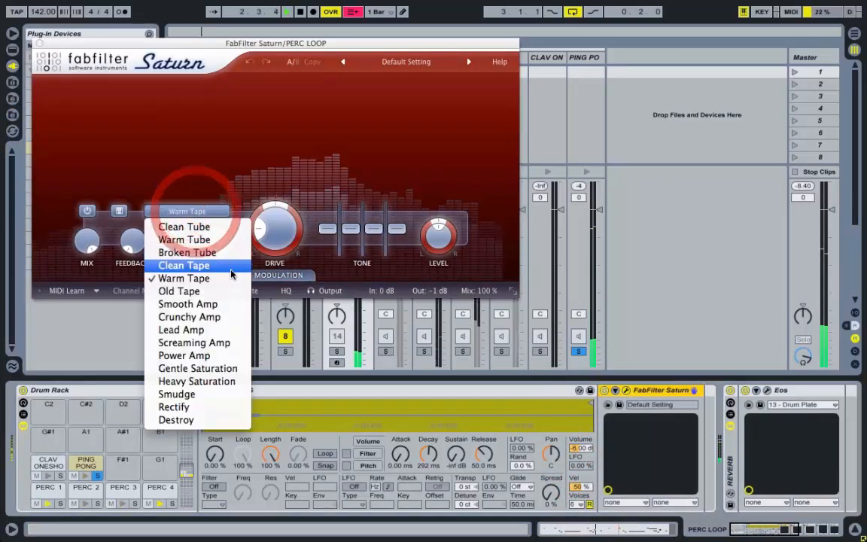
left_click(226, 368)
mouse_move(270, 217)
left_click_drag(271, 217, 268, 222)
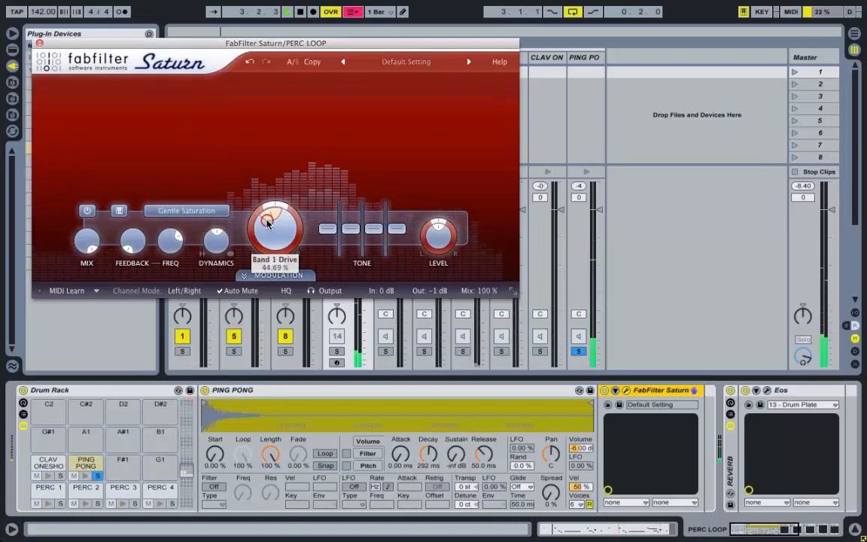
left_click(39, 43)
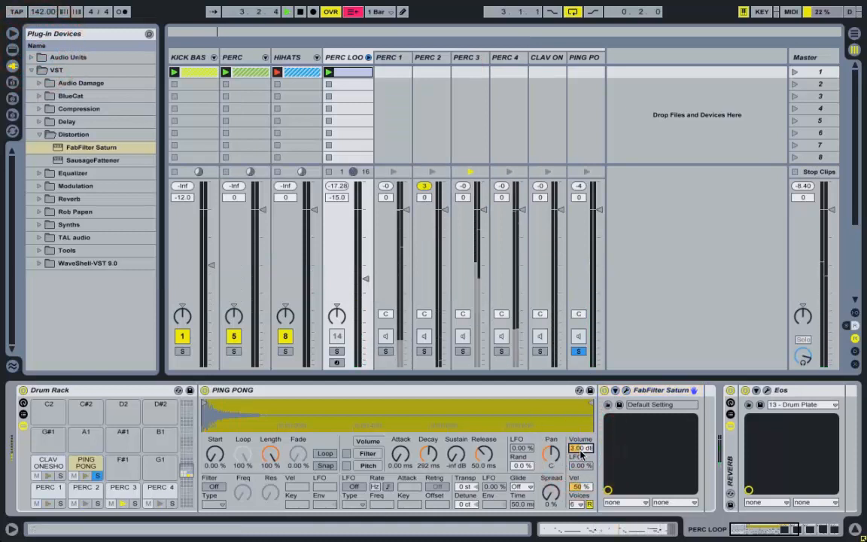
Set the PING PONG sampler's volume to 0 dB and raise Saturn's band level to about +9 dB
left_click_drag(580, 451, 580, 454)
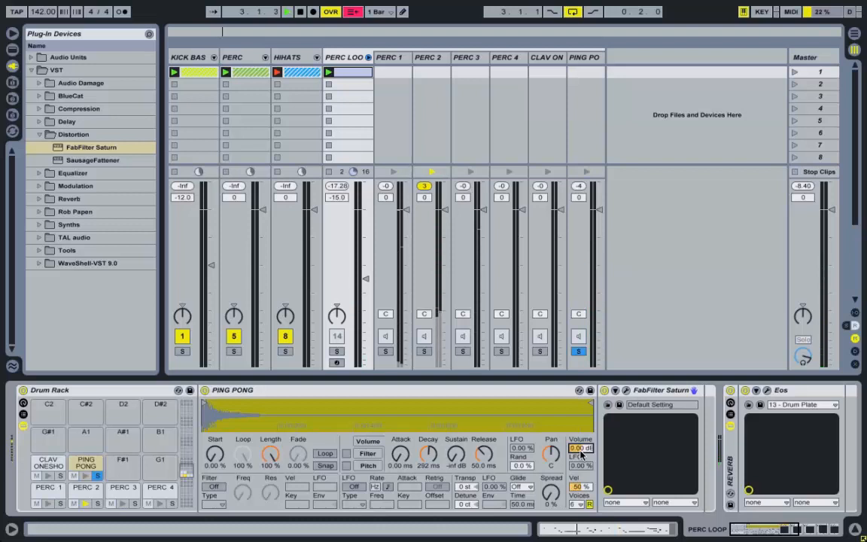
left_click(626, 390)
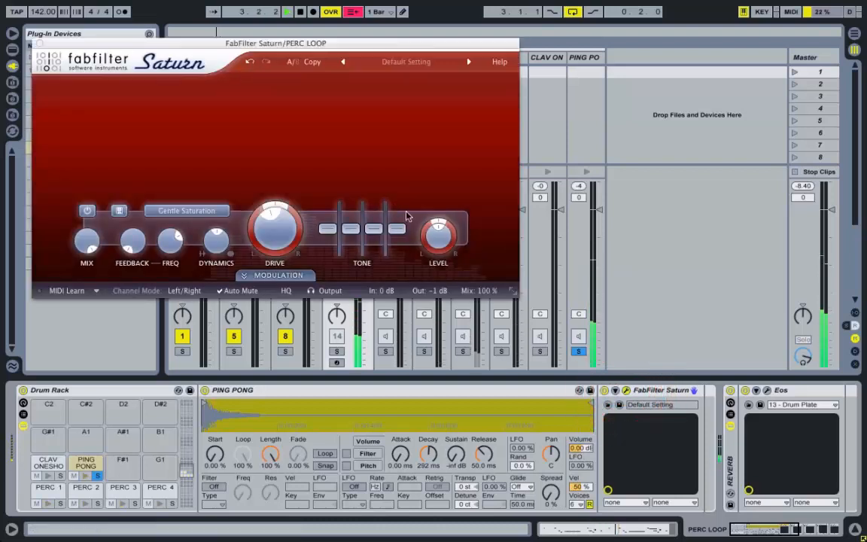
left_click_drag(436, 239, 447, 196)
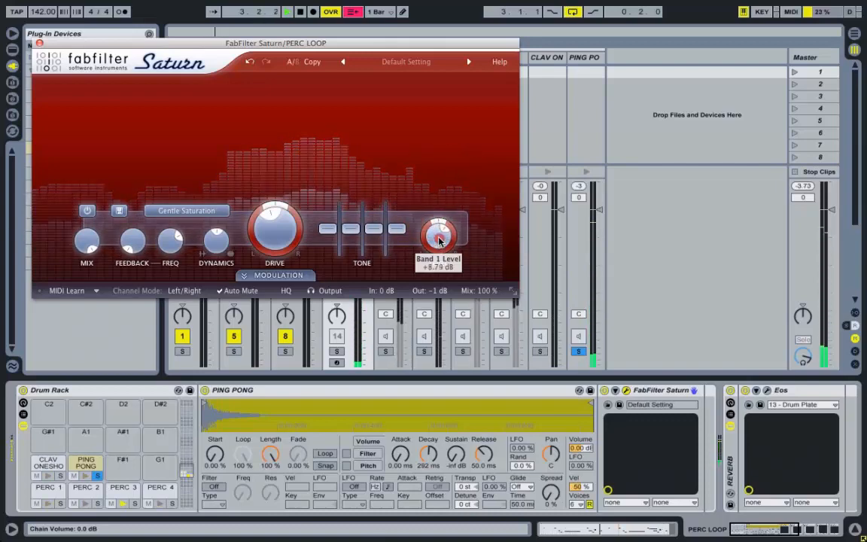
left_click_drag(441, 241, 444, 230)
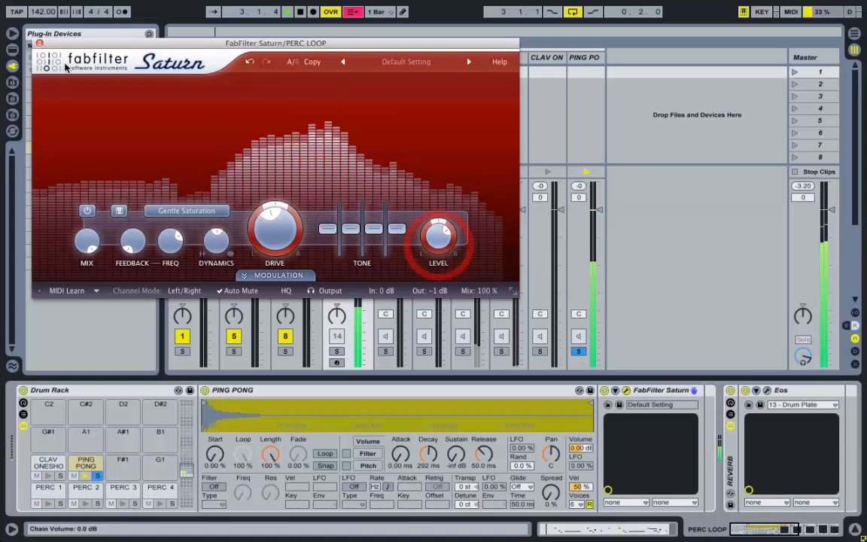
left_click(40, 44)
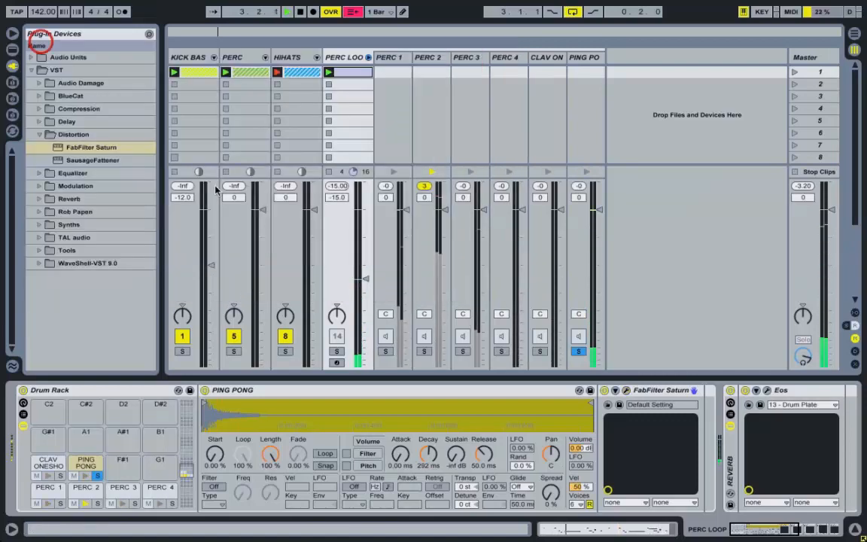
Lower the PING PONG chain's volume to -6 dB with all of PERC LOOP soloed, then return to the full mix
left_click(337, 351)
key("space")
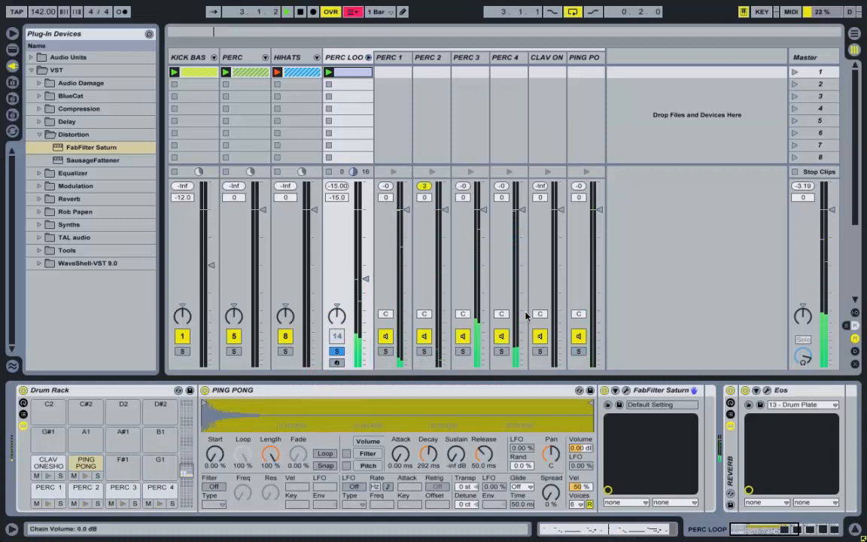
left_click_drag(600, 209, 603, 218)
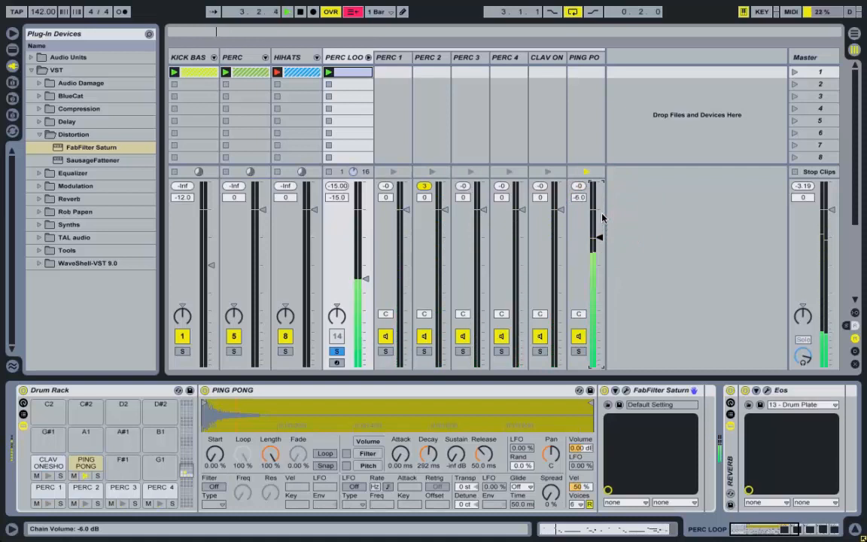
left_click(338, 354)
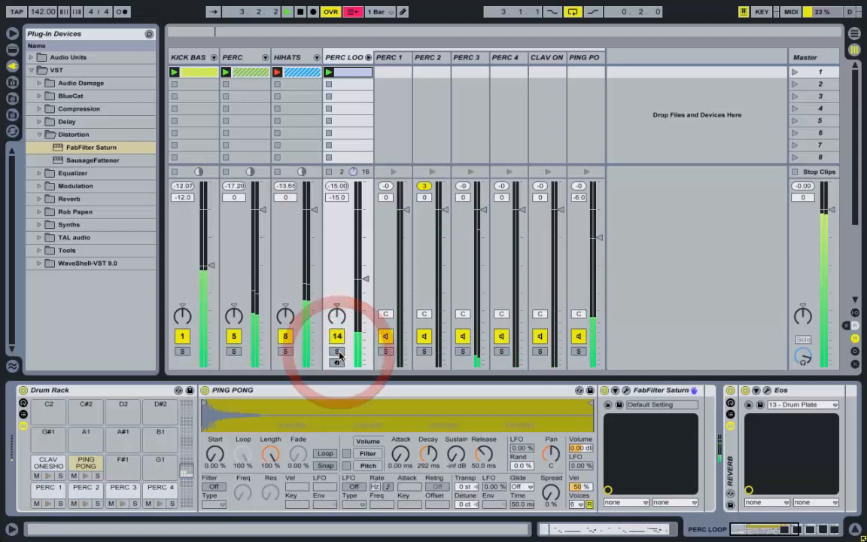
Fine-tune the PING PONG chain's volume to -11 dB against the full mix
left_click(601, 243)
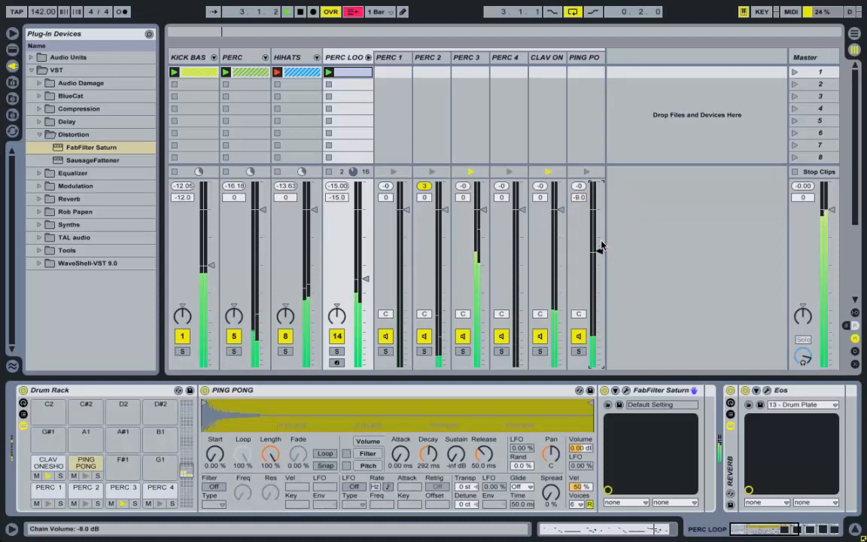
key("Down")
key("Down")
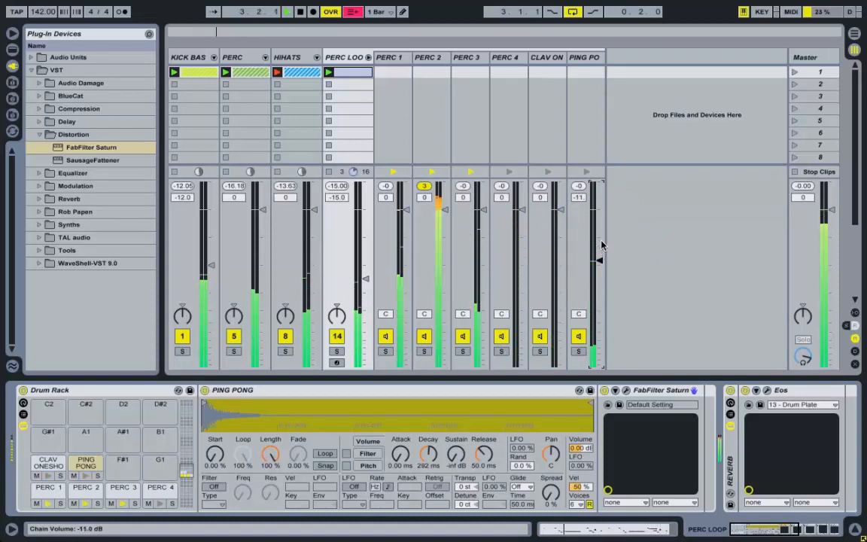
key("Up")
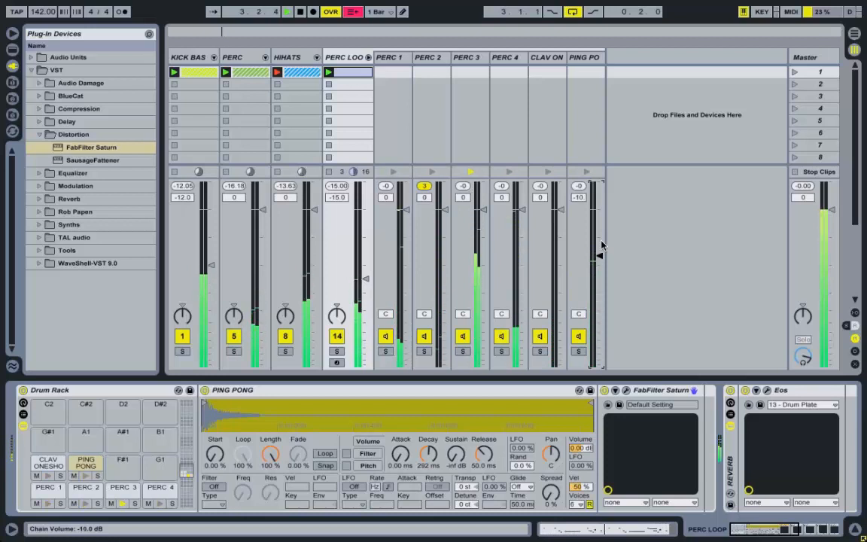
key("Down")
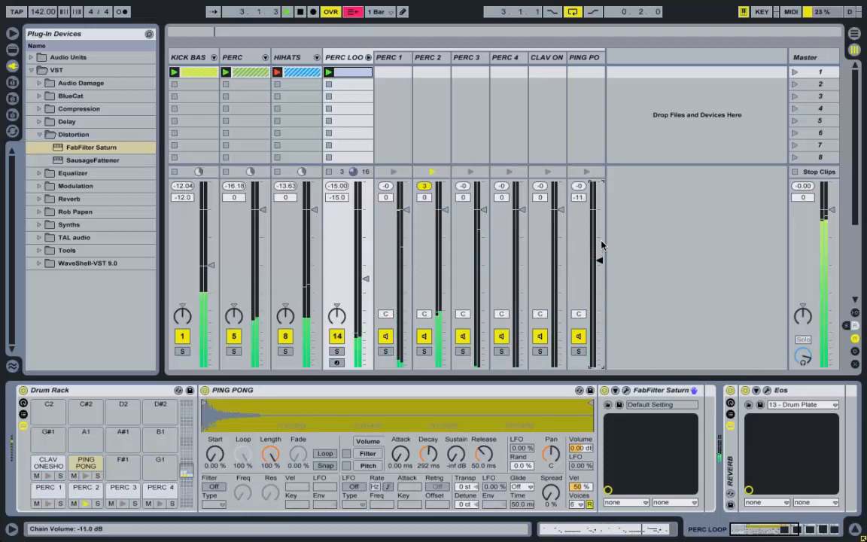
key("Down")
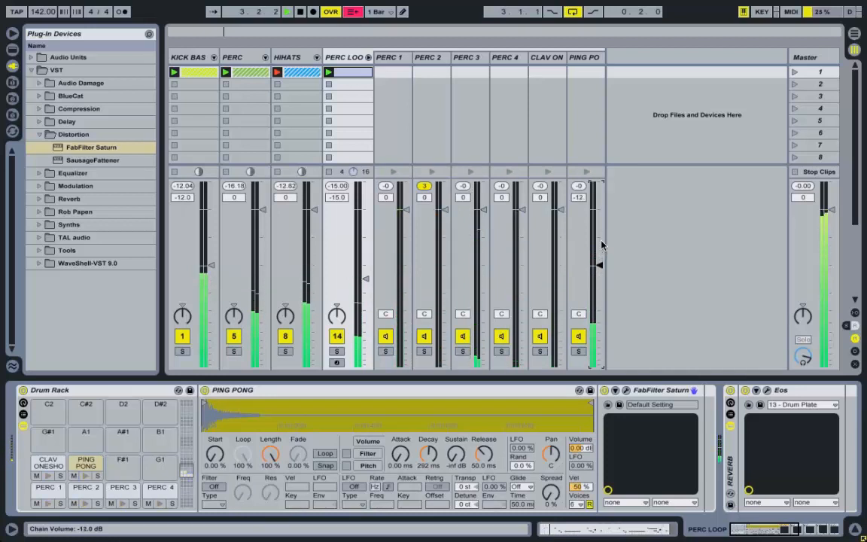
key("Up")
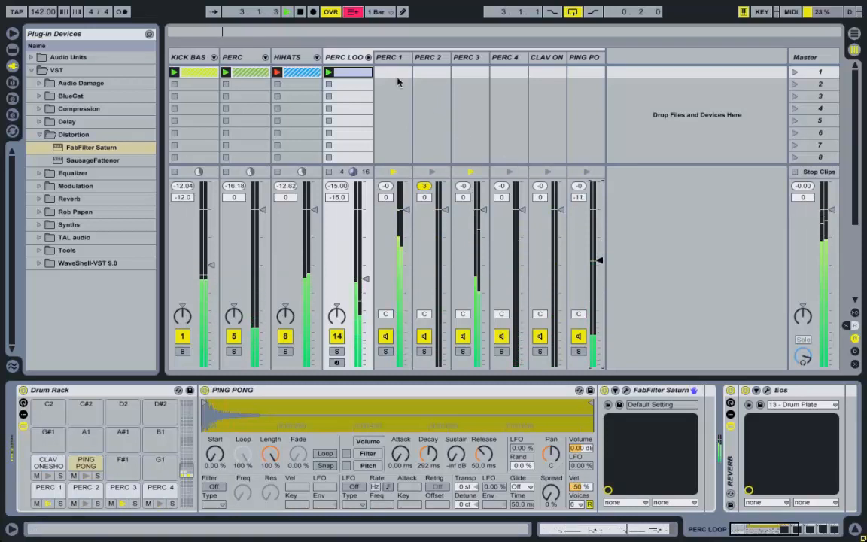
Compare the PERC LOOP track soloed and within the full mix
left_click(368, 58)
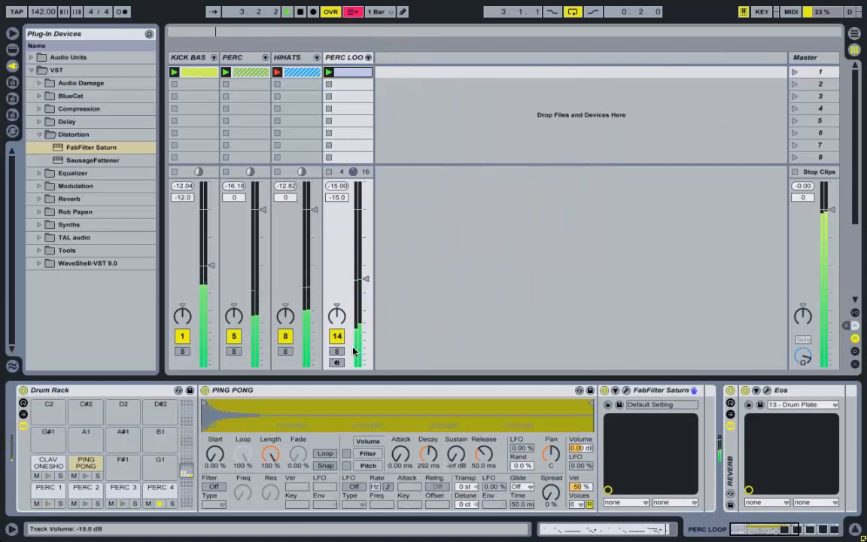
left_click(337, 352)
left_click(368, 57)
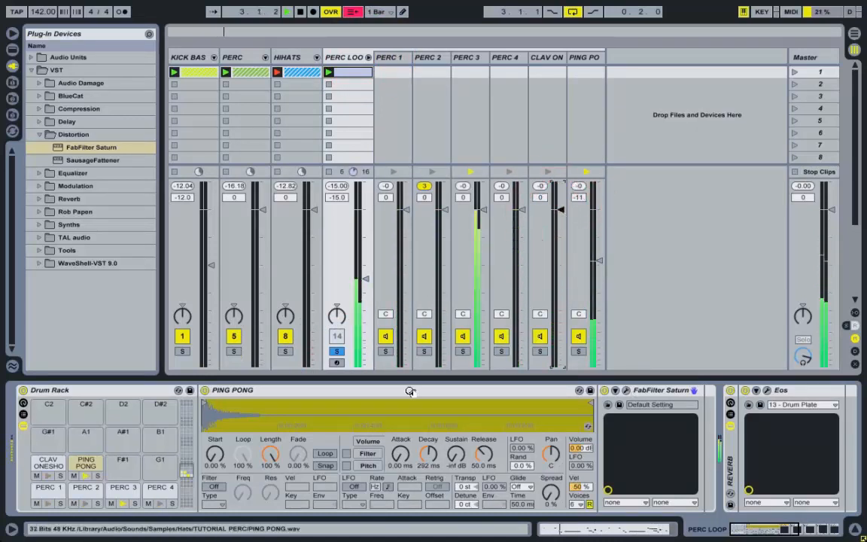
left_click(337, 352)
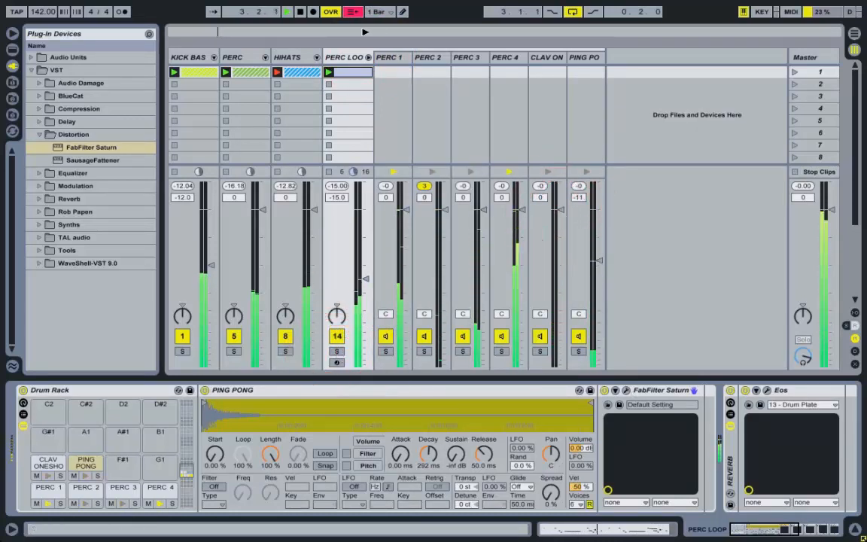
Fold the PERC LOOP chains away, freeze the track and relaunch scene 1
right_click(344, 58)
left_click(345, 57)
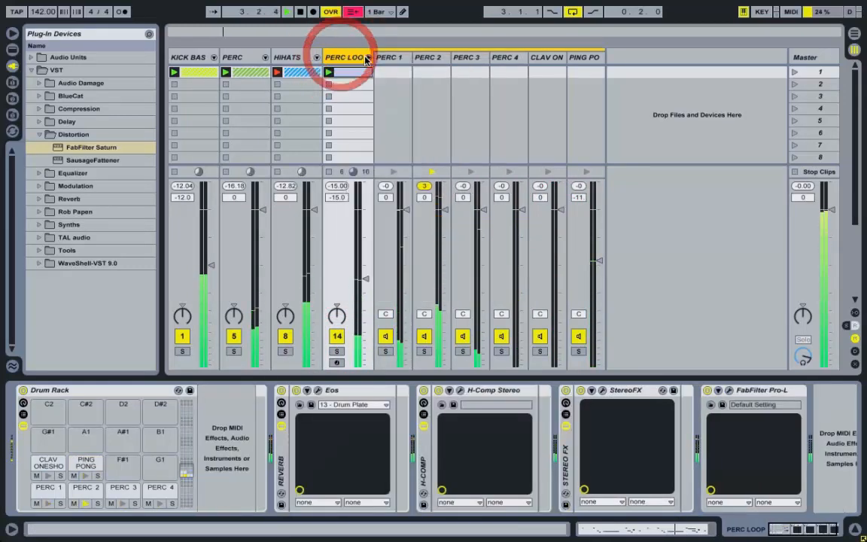
left_click(367, 58)
right_click(345, 58)
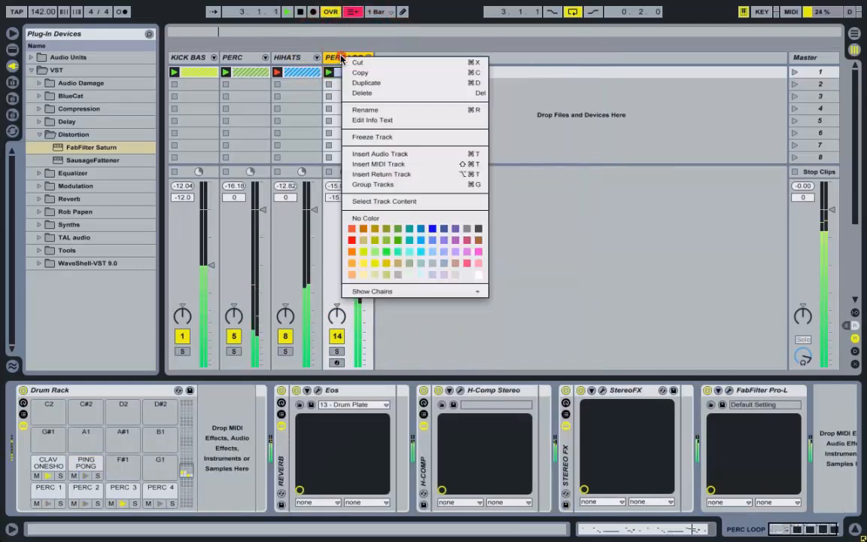
left_click(378, 137)
left_click(545, 293)
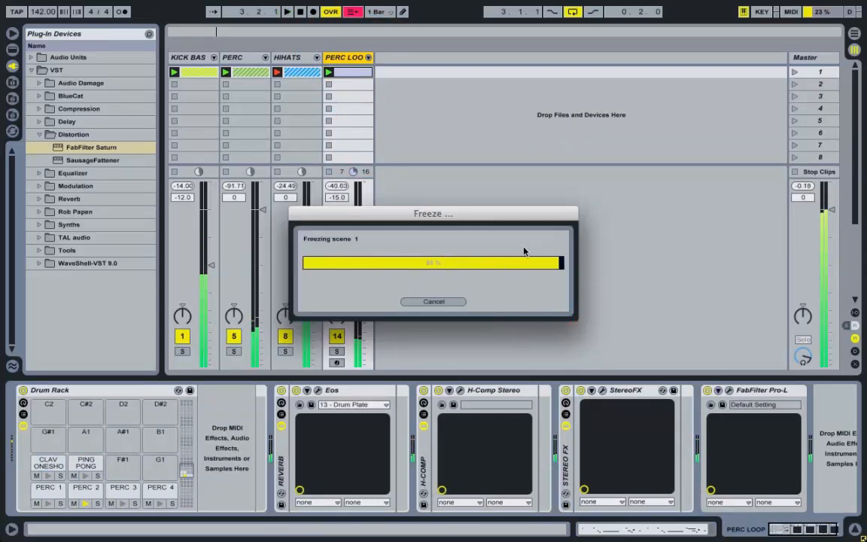
left_click(482, 118)
left_click(793, 72)
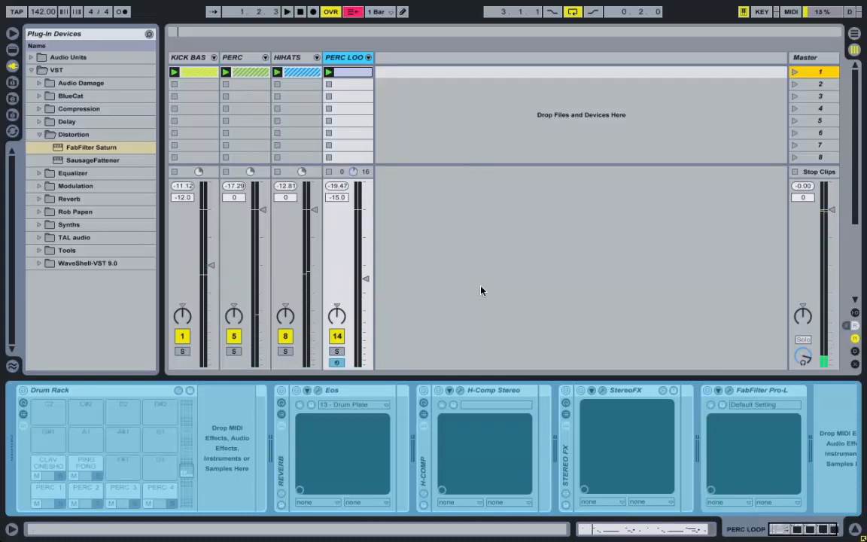
mouse_move(745, 7)
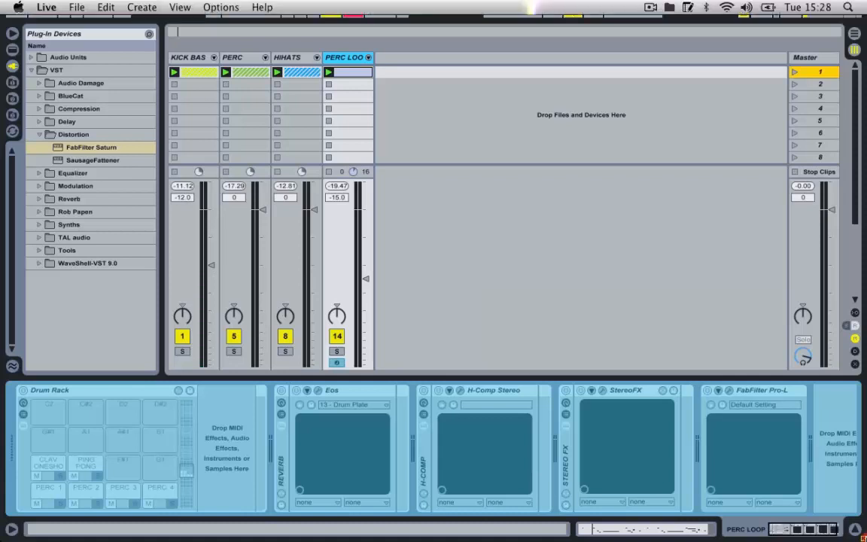
left_click(652, 8)
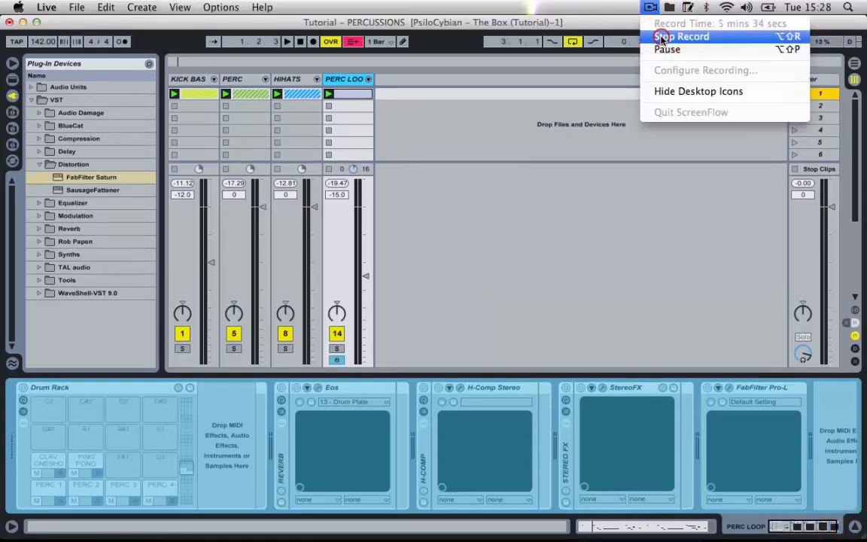
left_click(664, 33)
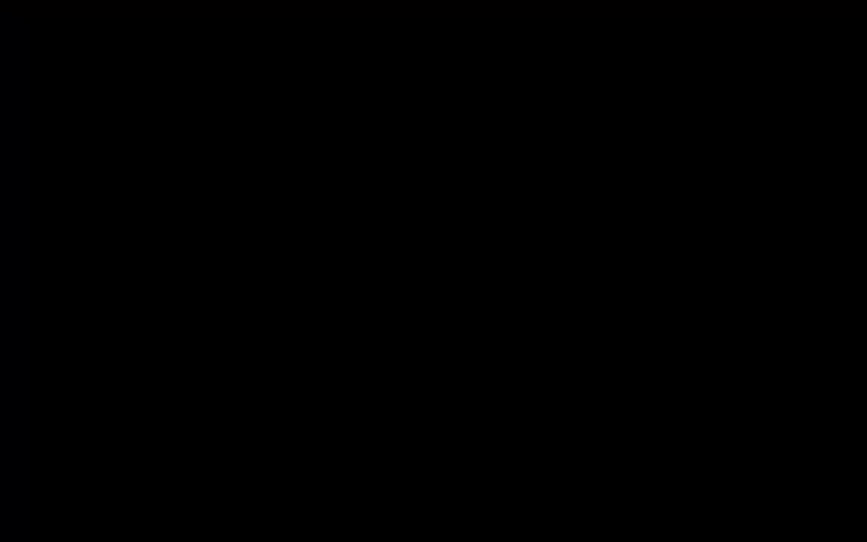